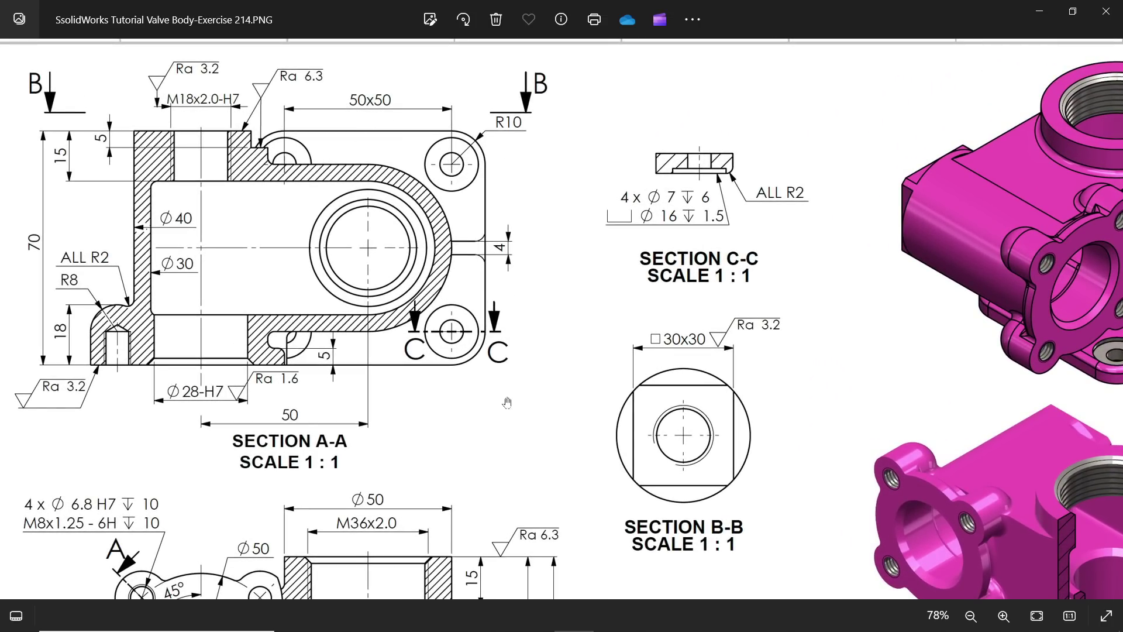
Step: Examine the valve body drawing's section views, base dimensions and general notes
{"action": "mouse_move", "coordinate": [502, 414]}
{"action": "left_mouse_down"}
{"action": "mouse_move", "coordinate": [509, 156]}
{"action": "mouse_move", "coordinate": [570, 370]}
{"action": "left_mouse_up"}
{"action": "left_click_drag", "start_coordinate": [672, 370], "coordinate": [672, 148]}
{"action": "left_click_drag", "start_coordinate": [578, 315], "coordinate": [527, 267]}
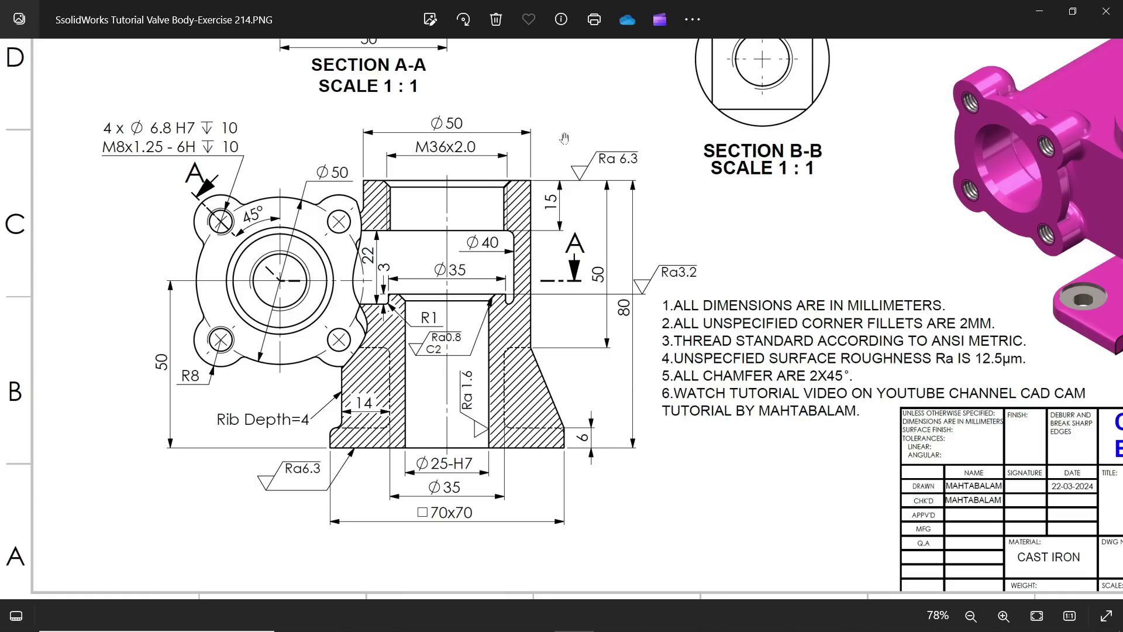
Step: Switch to SOLIDWORKS and set the part's unit system to MMGS (millimeter, gram, second)
{"action": "left_click", "coordinate": [1044, 11]}
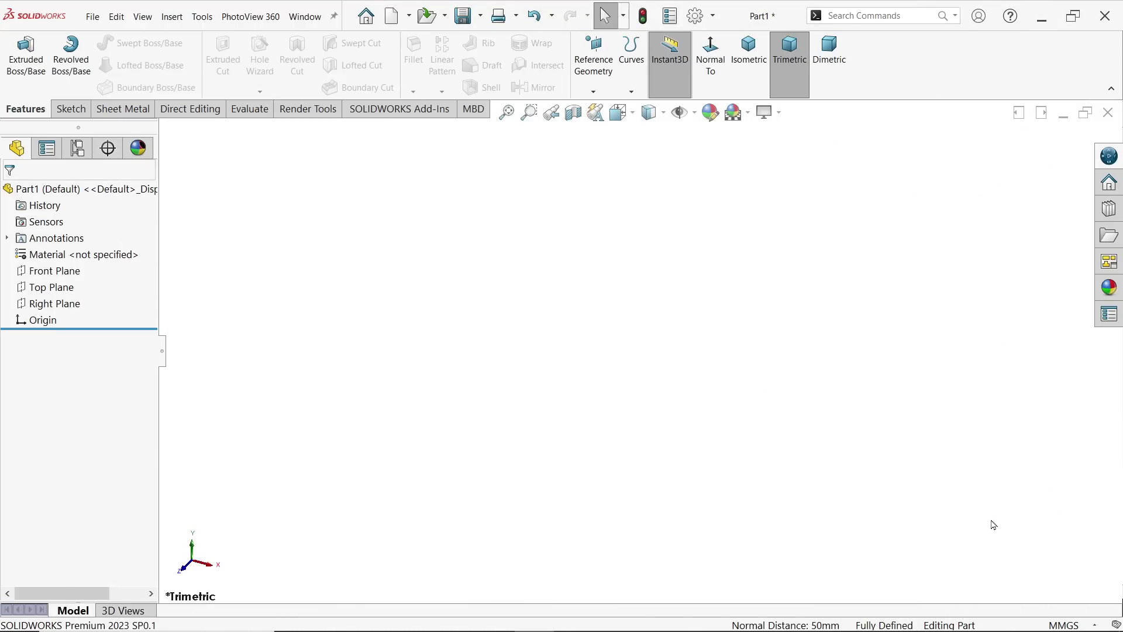
{"action": "left_click", "coordinate": [1041, 629]}
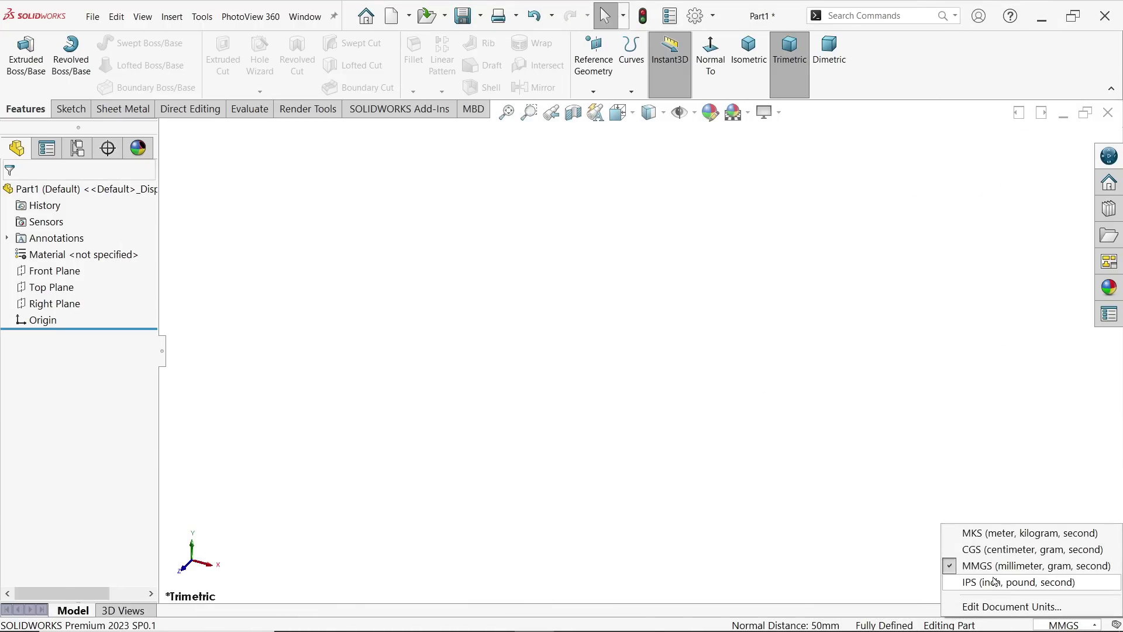
{"action": "left_click", "coordinate": [976, 567]}
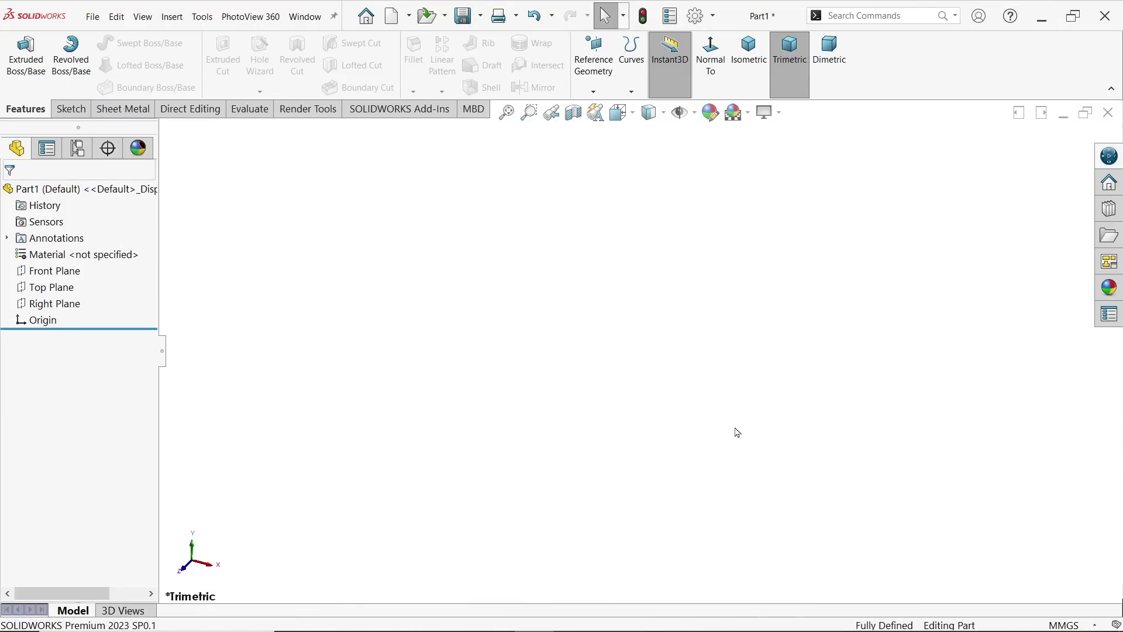
Step: Sketch a 70 x 70 mm center rectangle on the Top Plane, centred on the origin
{"action": "left_click", "coordinate": [51, 292]}
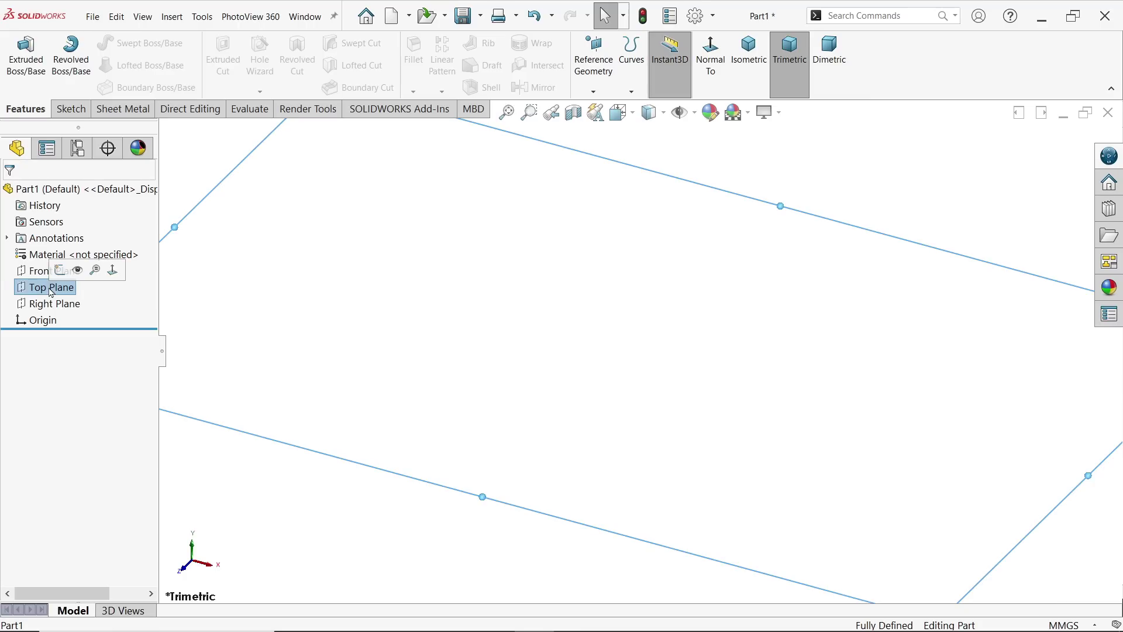
{"action": "left_click", "coordinate": [58, 270]}
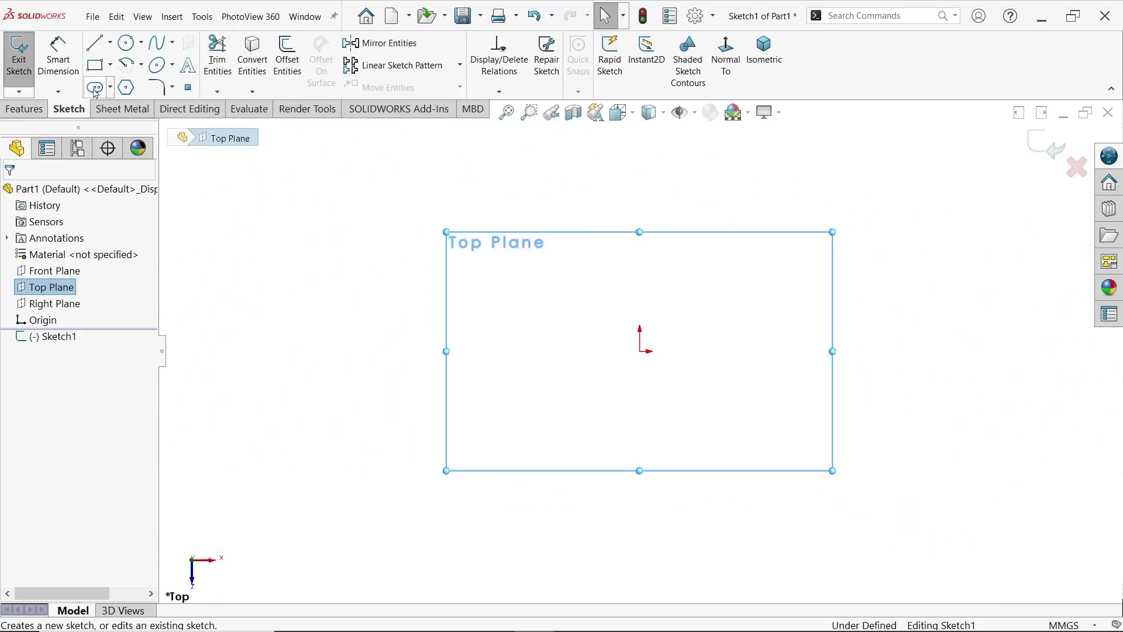
{"action": "left_click", "coordinate": [110, 66]}
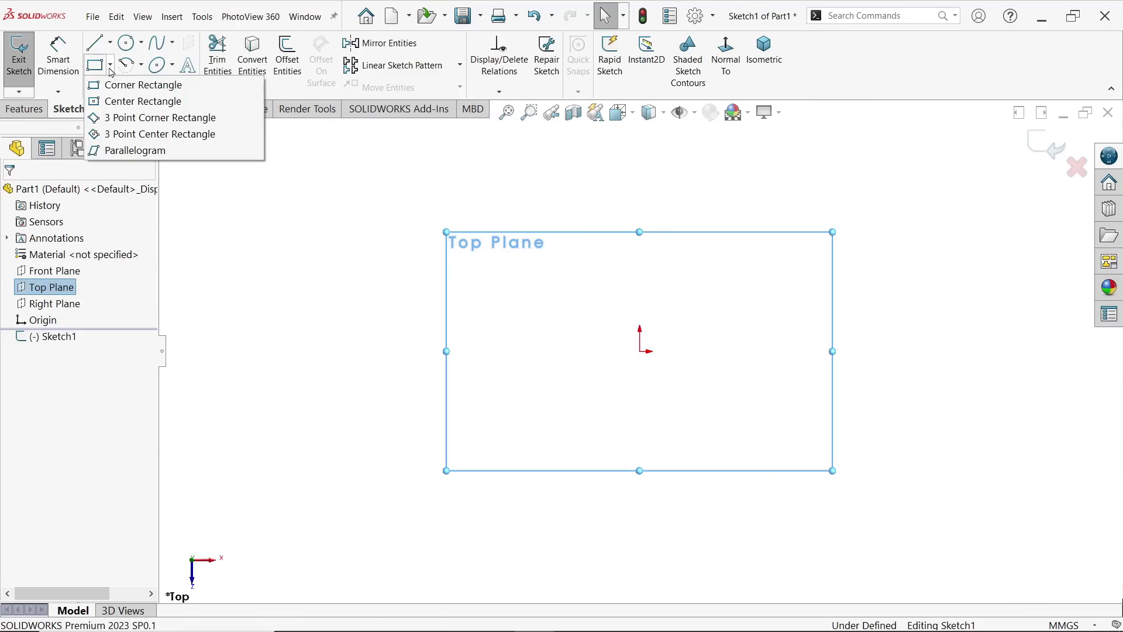
{"action": "left_click", "coordinate": [129, 101]}
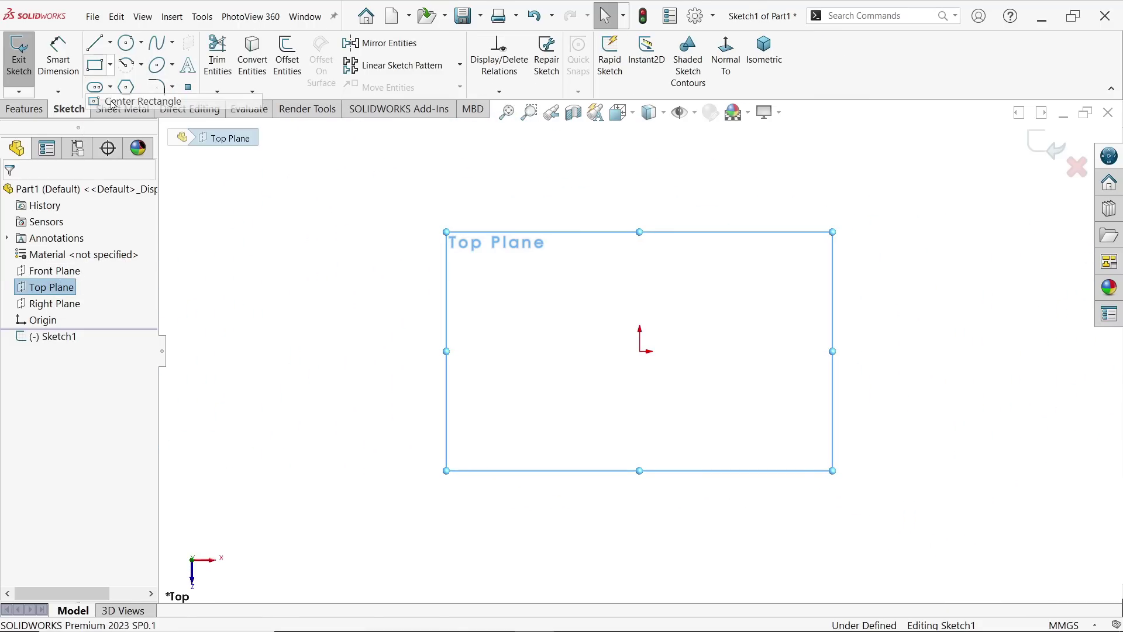
{"action": "left_click", "coordinate": [640, 351]}
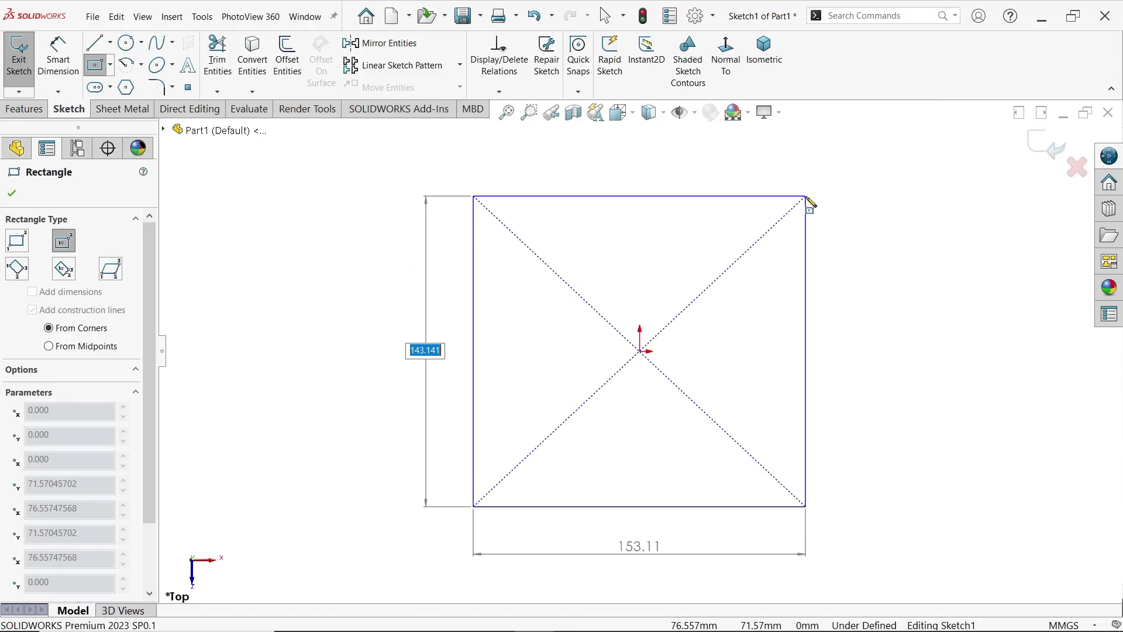
{"action": "type", "text": "70"}
{"action": "key", "text": "Tab"}
{"action": "type", "text": "70"}
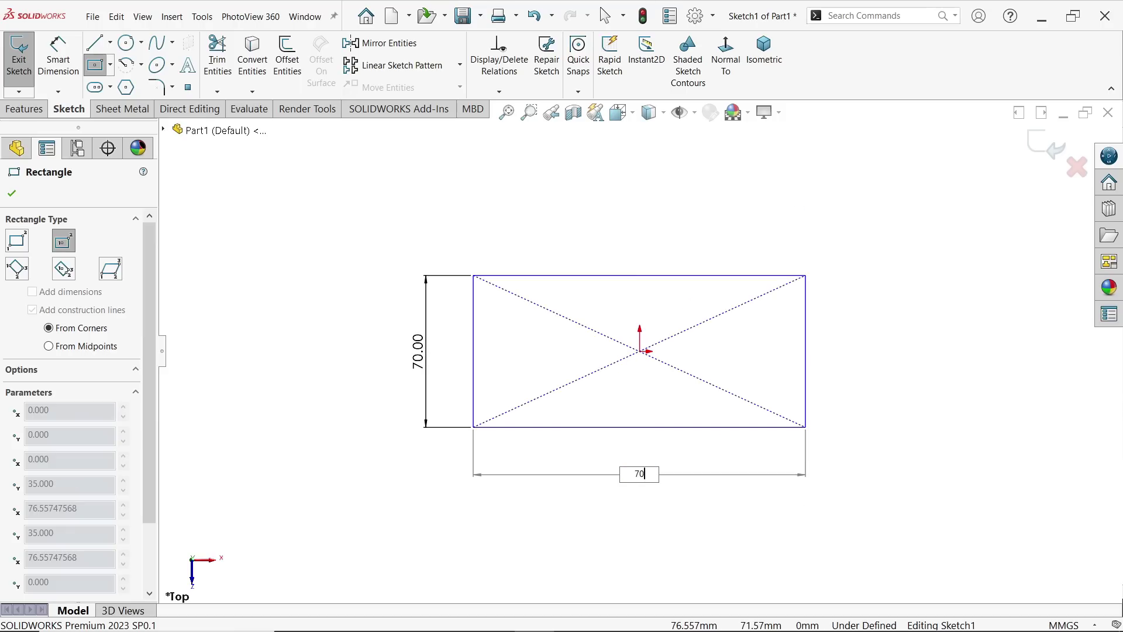
{"action": "key", "text": "Return"}
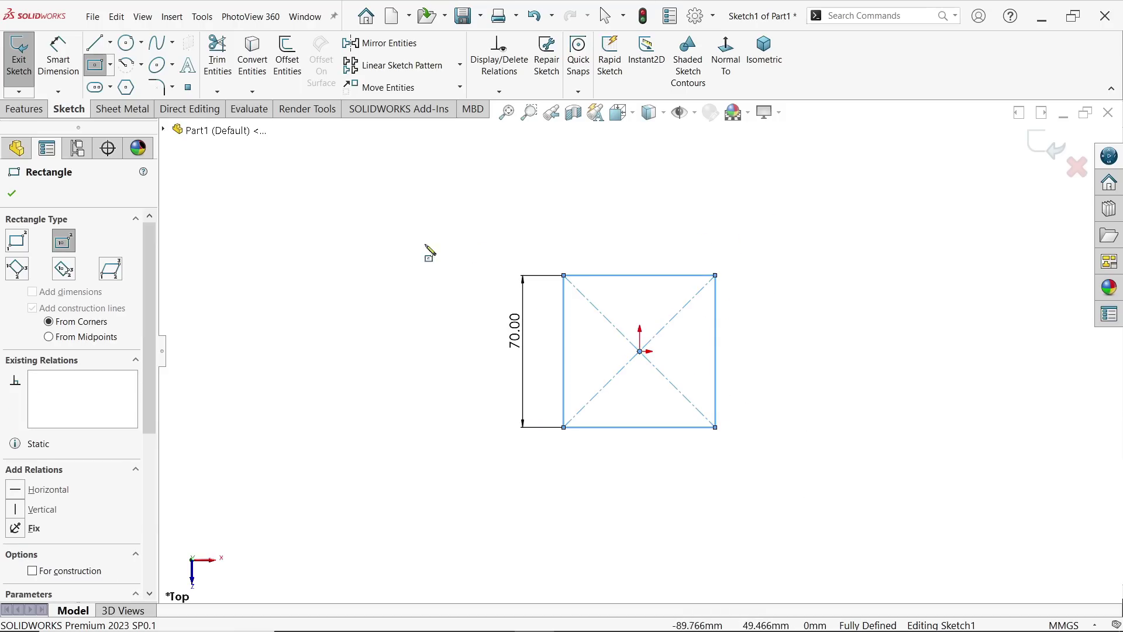
{"action": "left_click", "coordinate": [10, 191]}
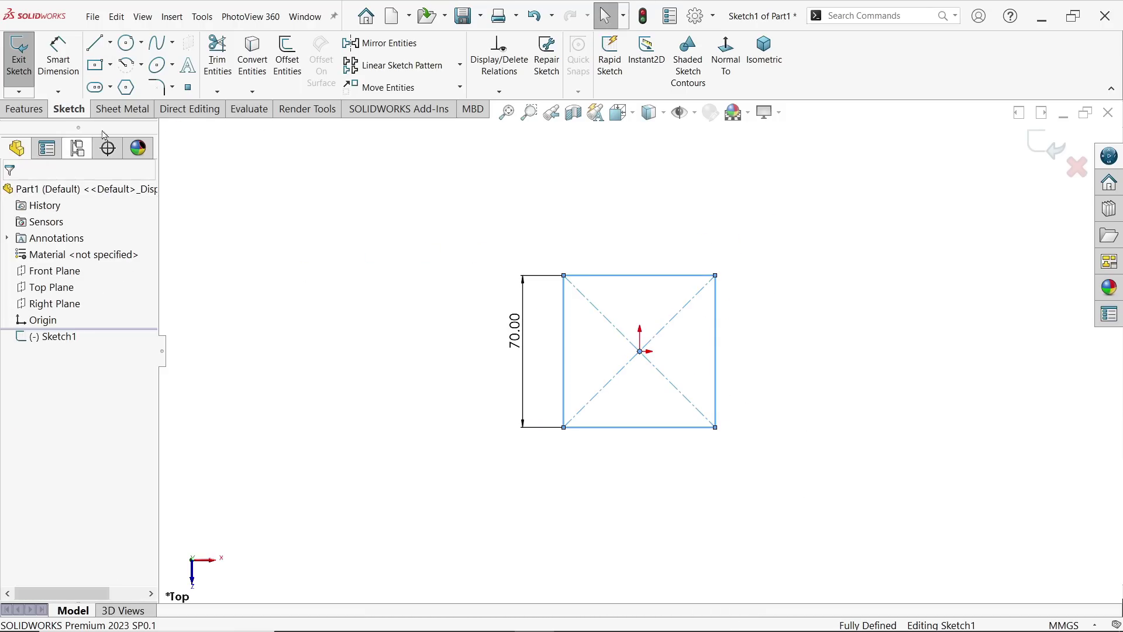
Step: Round all four corners of the square with 10 mm sketch fillets, accepting the relation changes, and exit the sketch
{"action": "left_click", "coordinate": [158, 89]}
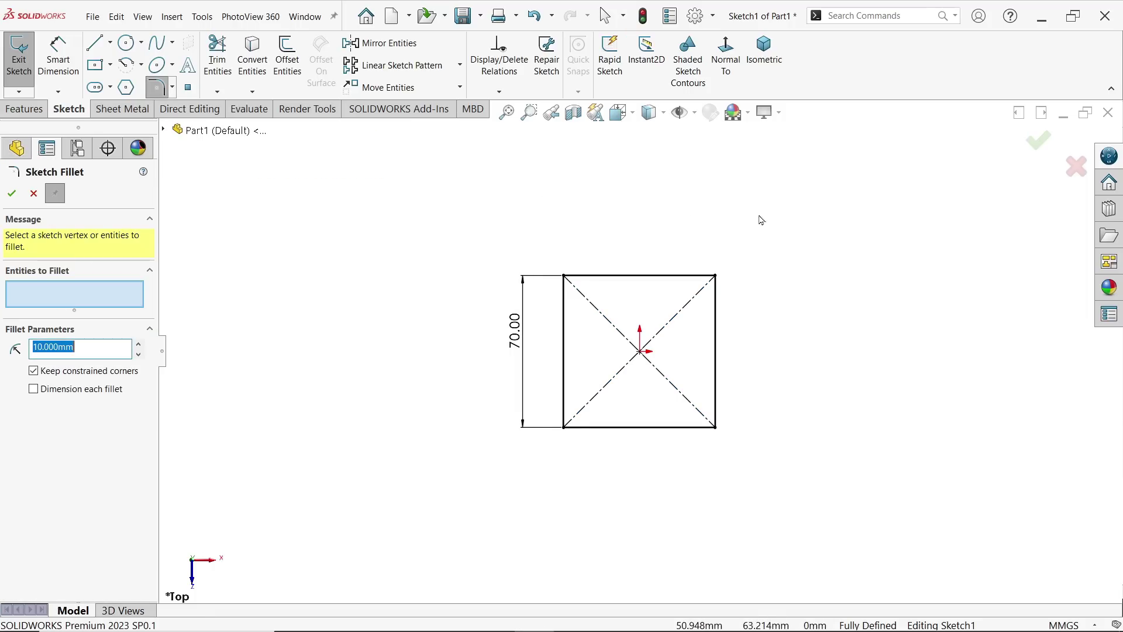
{"action": "left_click_drag", "start_coordinate": [778, 231], "coordinate": [514, 489]}
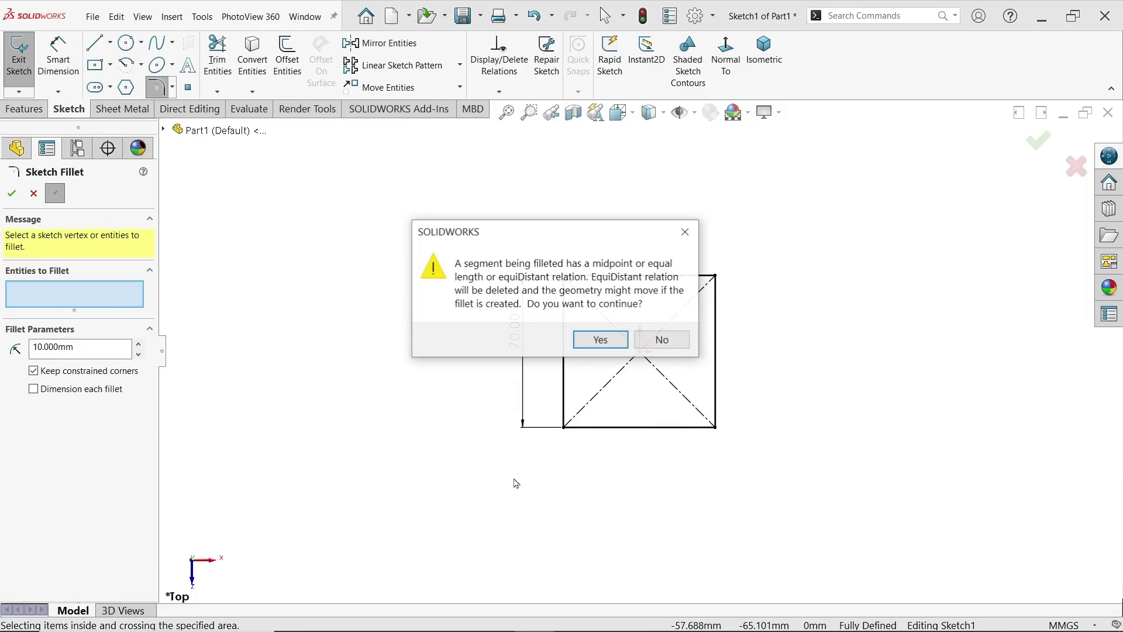
{"action": "left_click", "coordinate": [613, 337]}
{"action": "left_click", "coordinate": [612, 336]}
{"action": "left_click", "coordinate": [612, 338]}
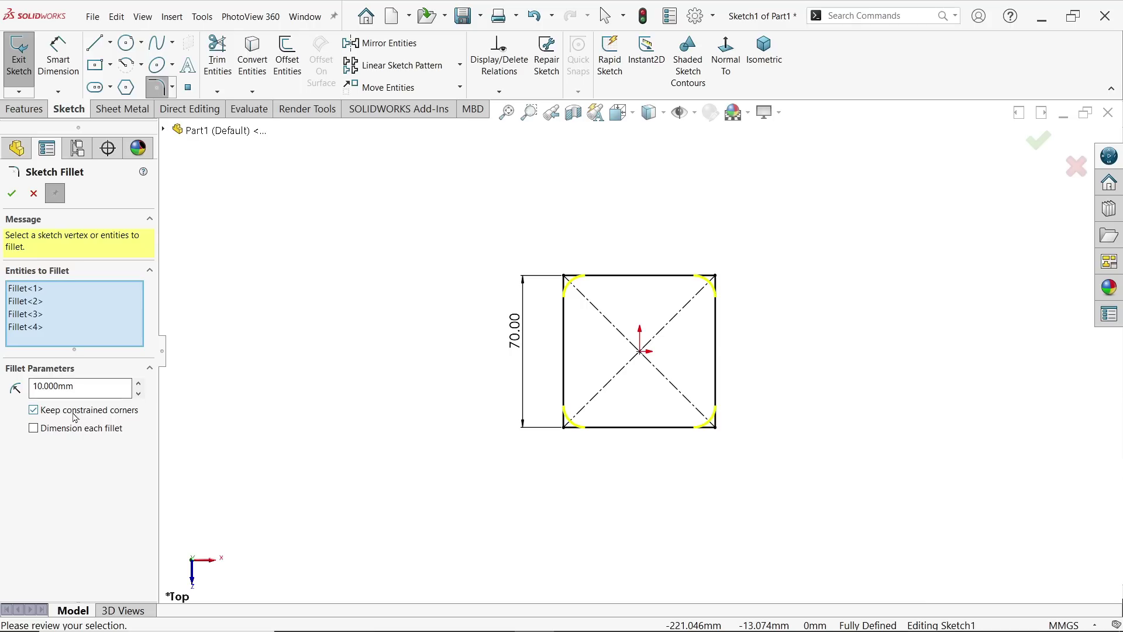
{"action": "left_click", "coordinate": [11, 193]}
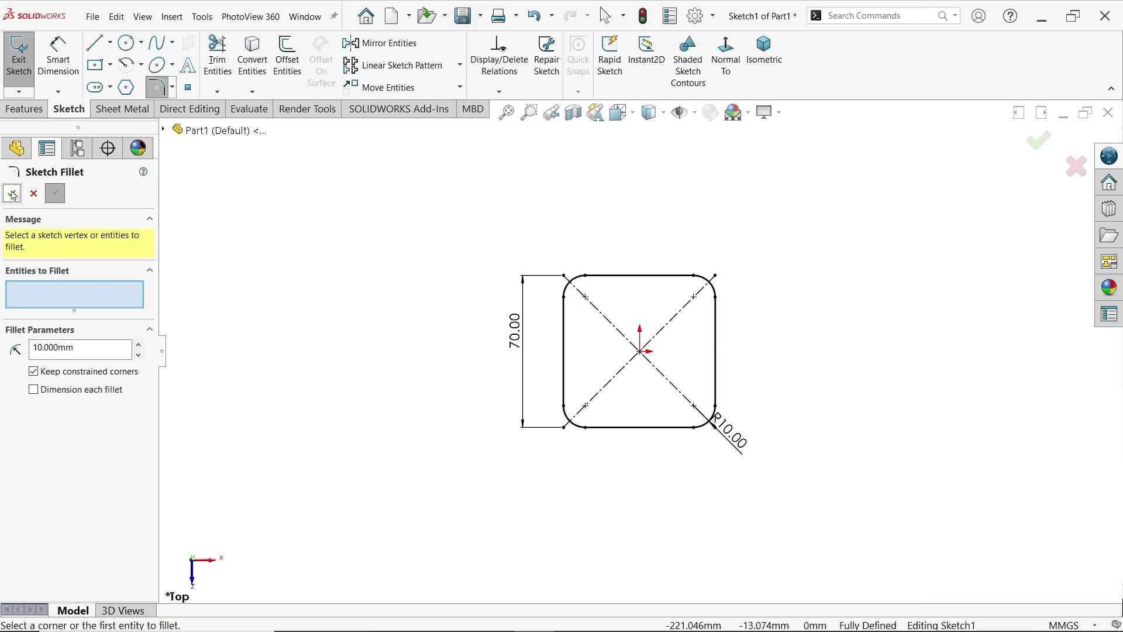
{"action": "left_click", "coordinate": [35, 198]}
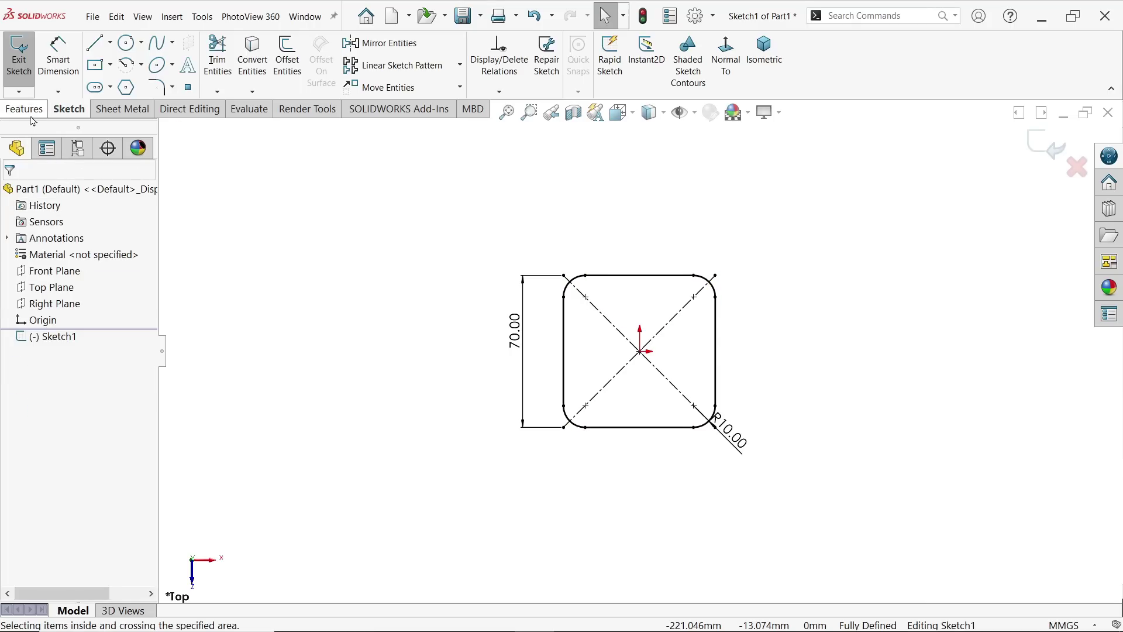
{"action": "left_click", "coordinate": [1034, 151]}
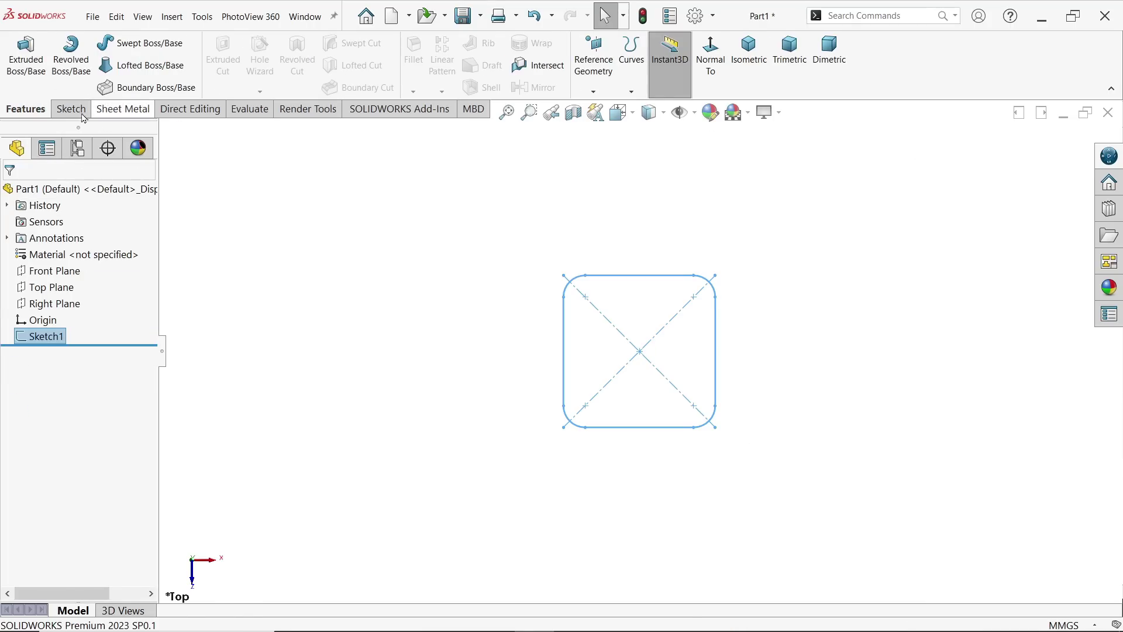
Step: Extrude the rounded square upward as a blind boss with a depth of 6 mm
{"action": "left_click", "coordinate": [34, 64]}
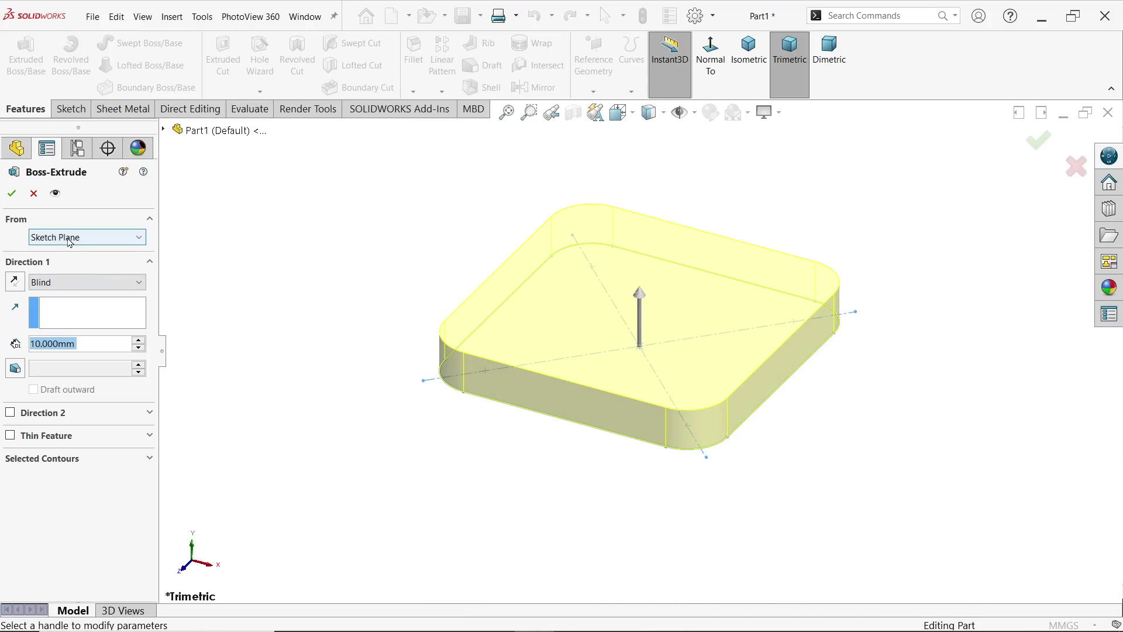
{"action": "left_click", "coordinate": [64, 282]}
{"action": "left_click", "coordinate": [62, 284]}
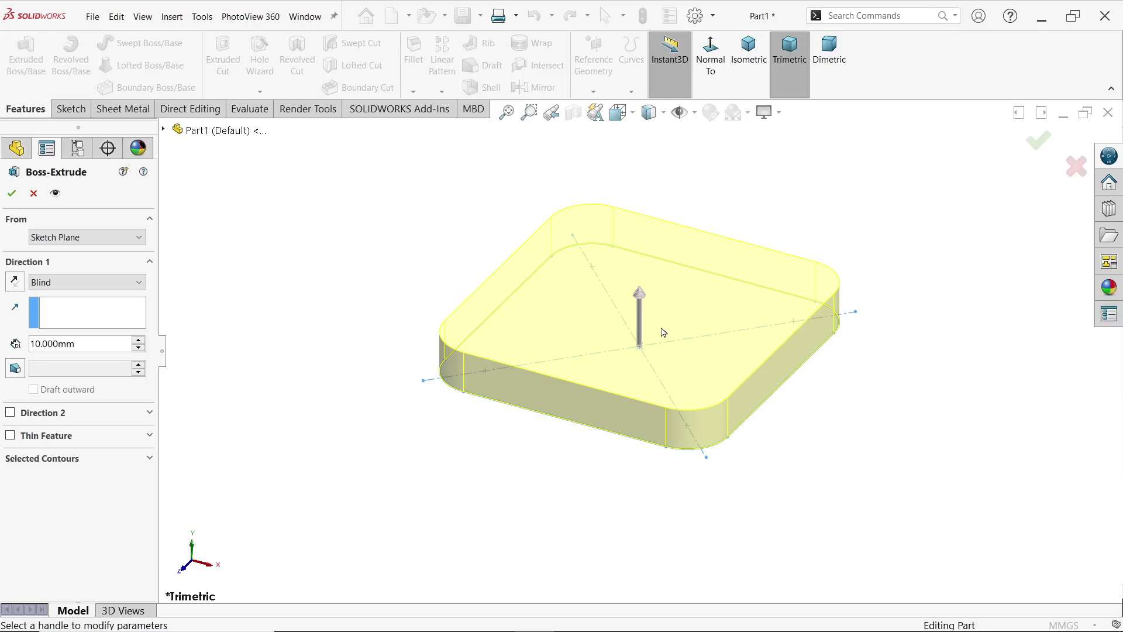
{"action": "double_click", "coordinate": [50, 341]}
{"action": "type", "text": "6"}
{"action": "key", "text": "Return"}
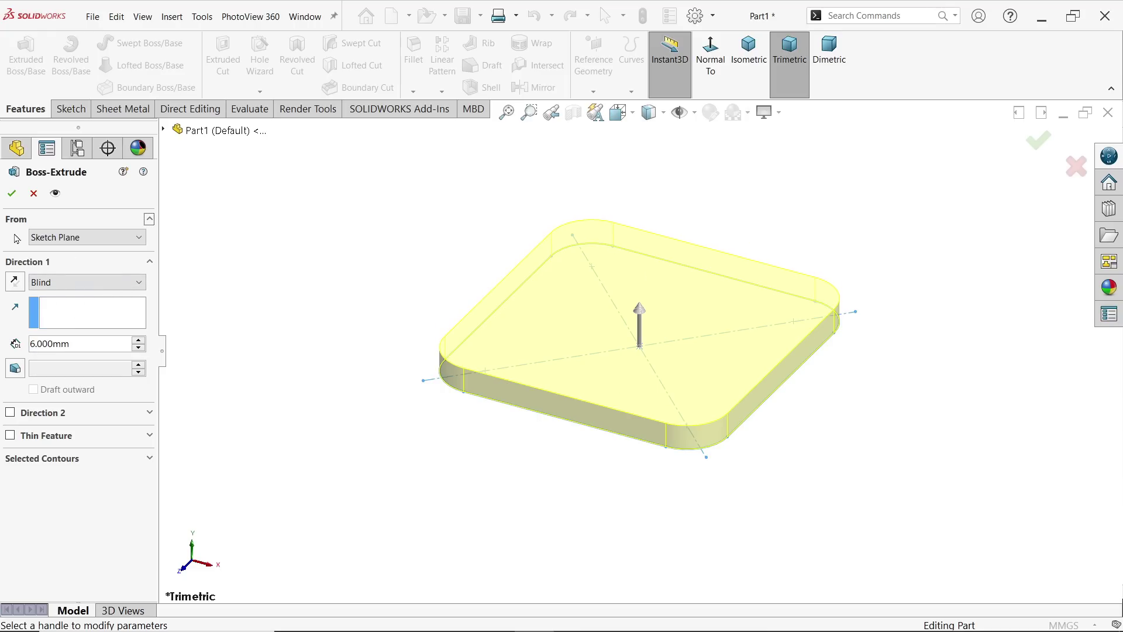
{"action": "left_click", "coordinate": [13, 194]}
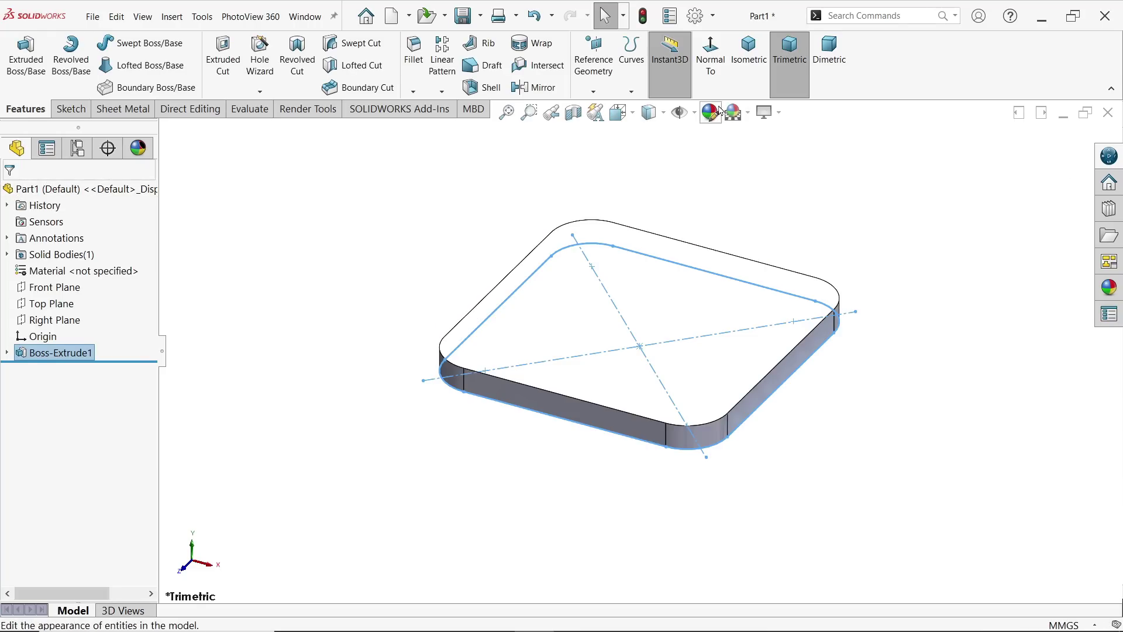
Step: Apply a magenta color to the whole part, with red 255, green 71 and a reduced blue value
{"action": "left_click", "coordinate": [783, 114]}
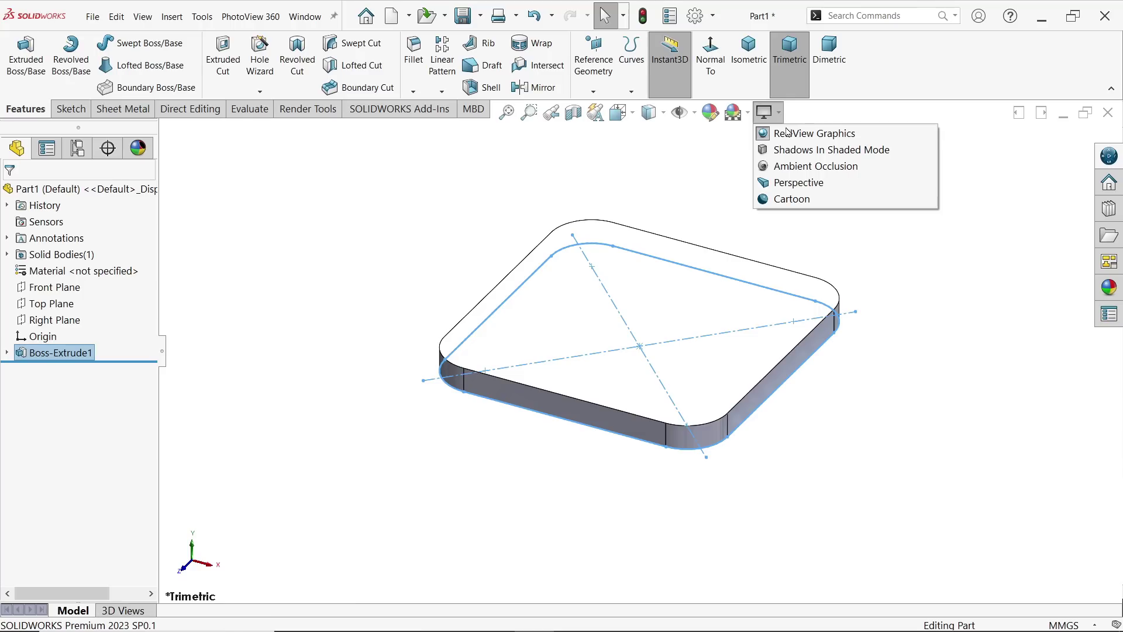
{"action": "left_click", "coordinate": [720, 151]}
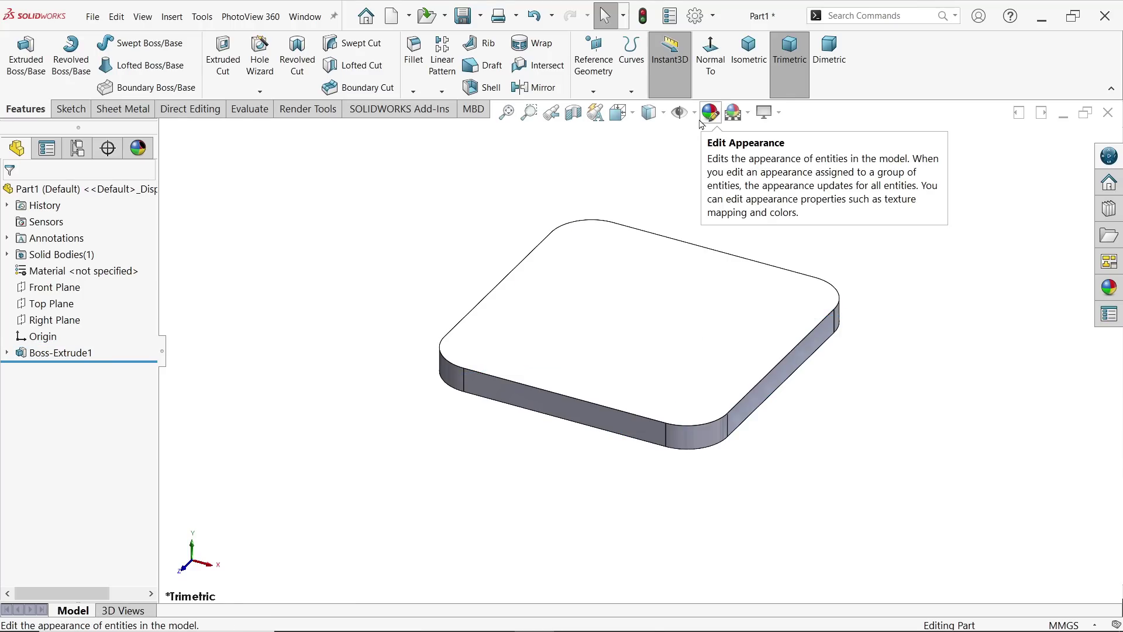
{"action": "left_click", "coordinate": [59, 188]}
{"action": "left_click", "coordinate": [710, 113]}
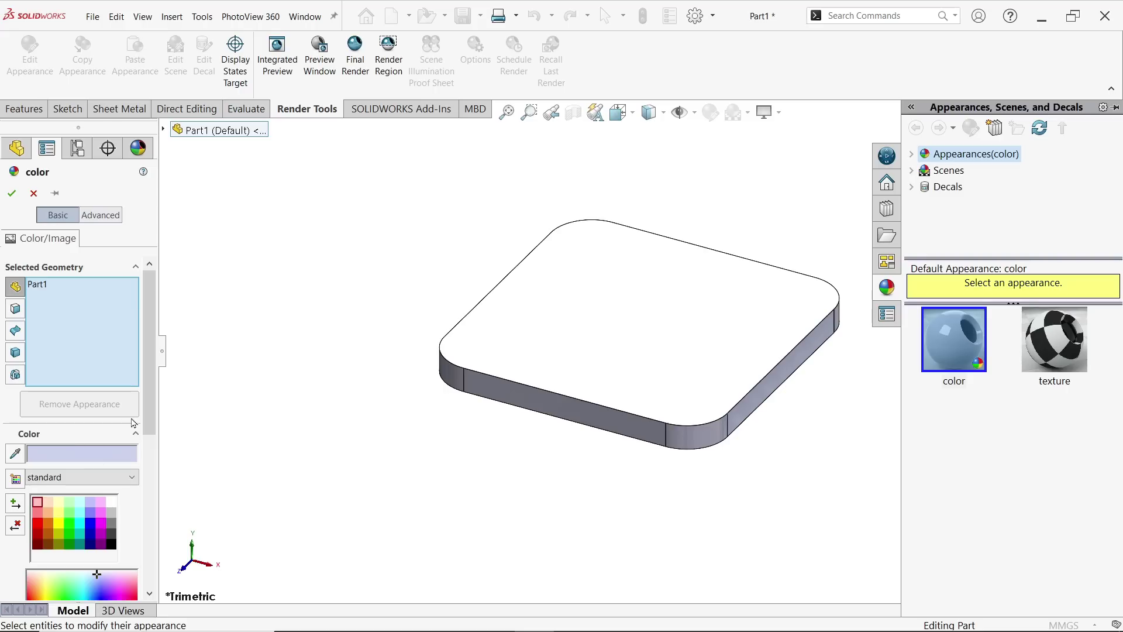
{"action": "scroll", "coordinate": [99, 456], "scroll_direction": "down", "scroll_amount": 3}
{"action": "left_click", "coordinate": [99, 459]}
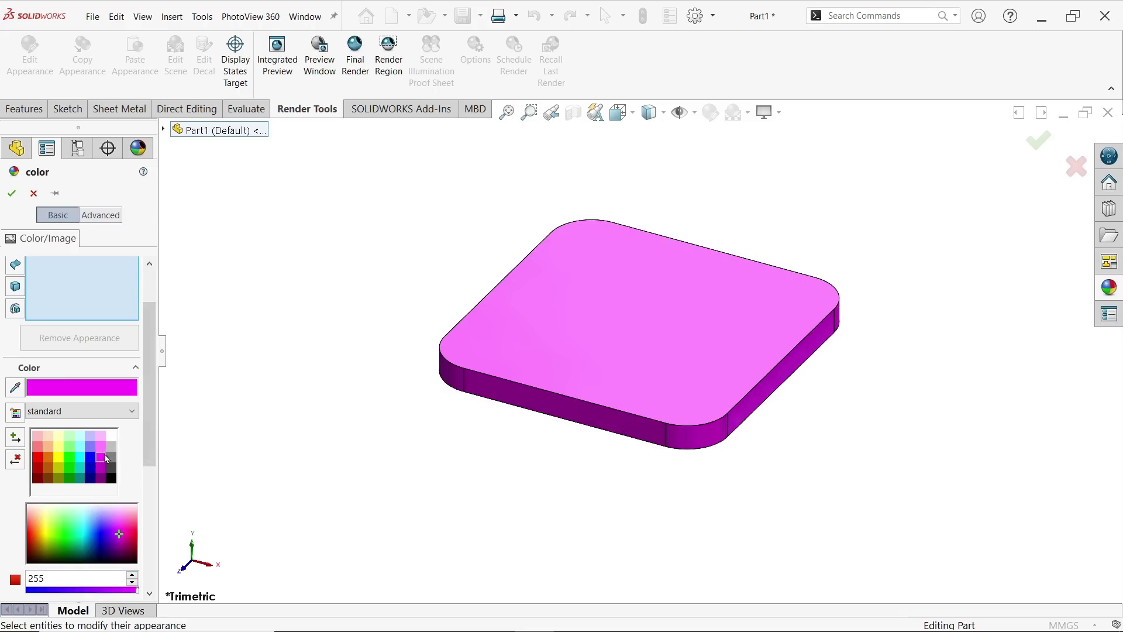
{"action": "left_click_drag", "start_coordinate": [149, 386], "coordinate": [147, 498]}
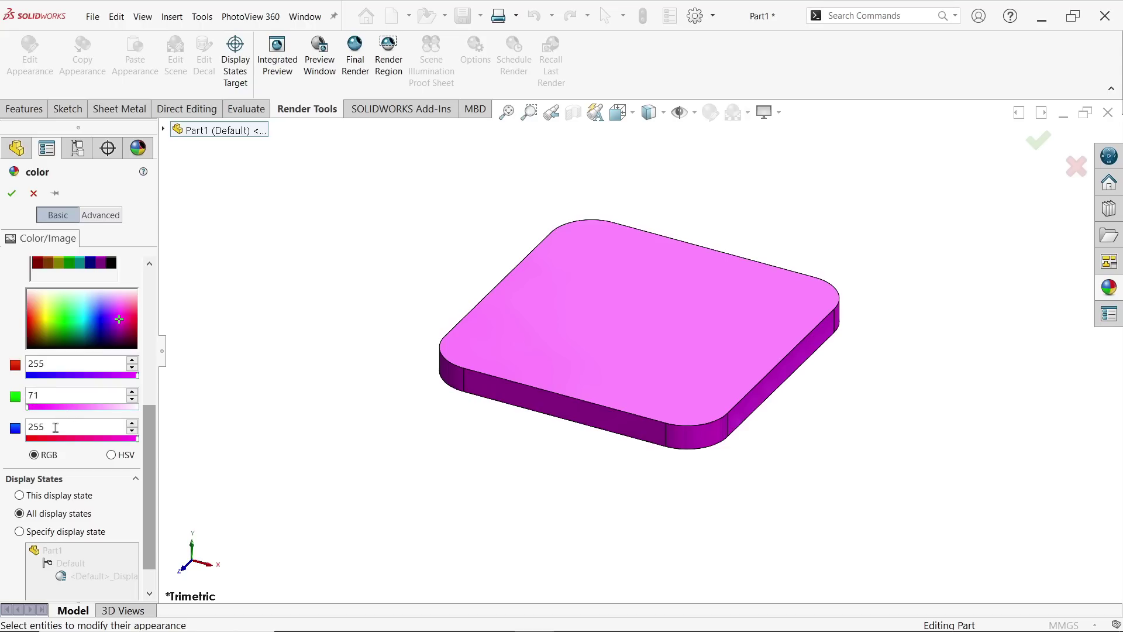
{"action": "double_click", "coordinate": [55, 428]}
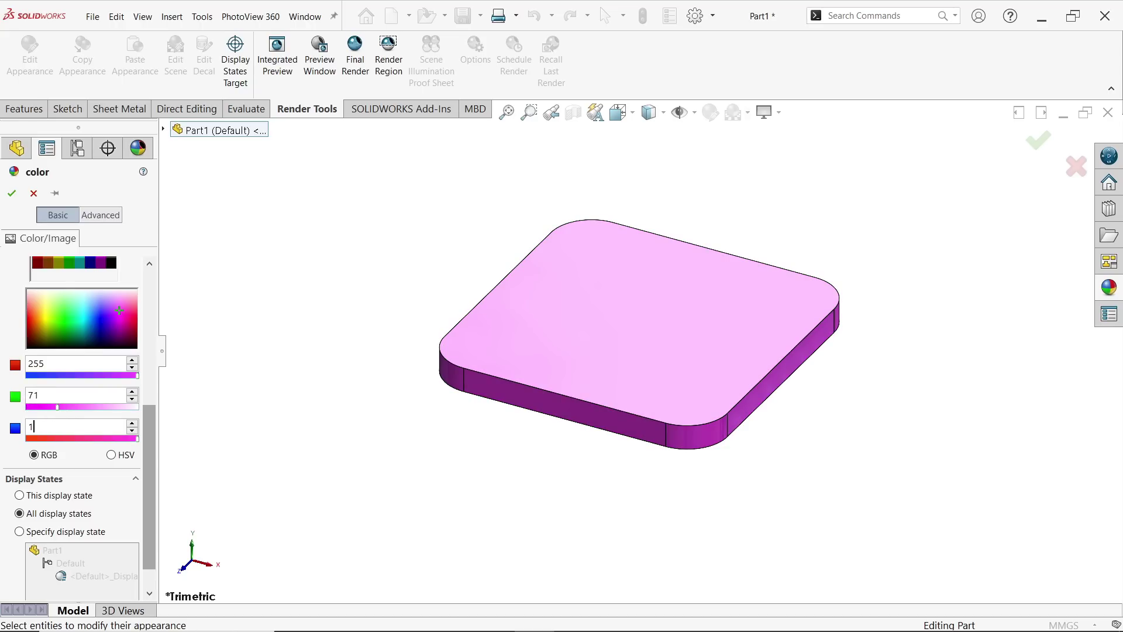
{"action": "left_click", "coordinate": [11, 193]}
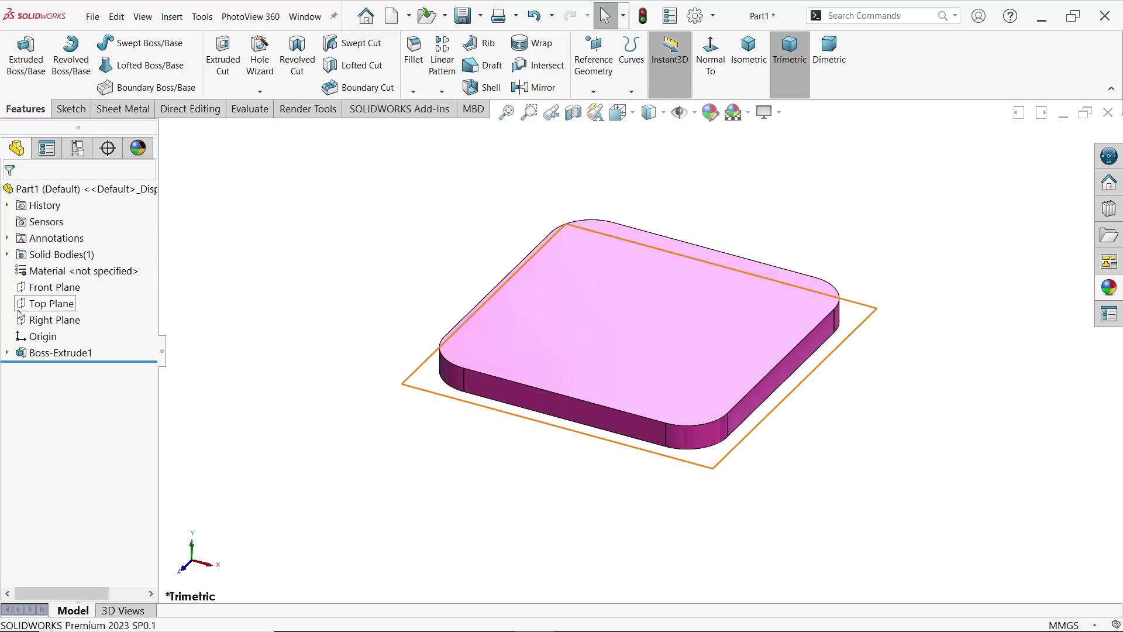
Step: Start a sketch on the Right Plane and draw a vertical line about 70 mm long upward from the origin
{"action": "left_click", "coordinate": [48, 293]}
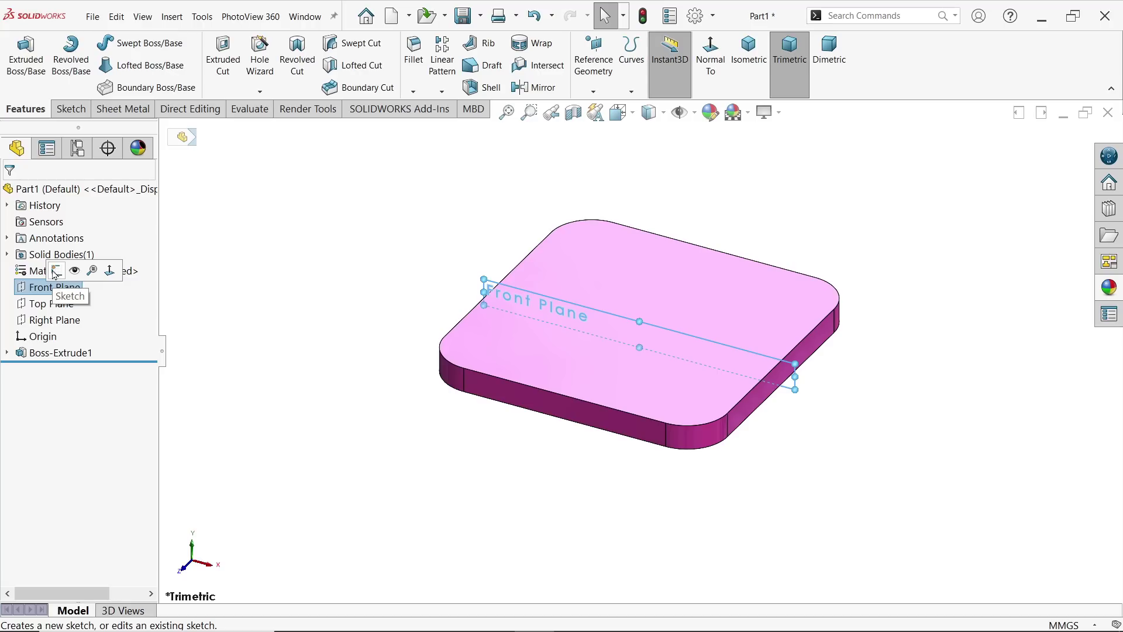
{"action": "left_click", "coordinate": [68, 321]}
{"action": "left_click", "coordinate": [106, 302]}
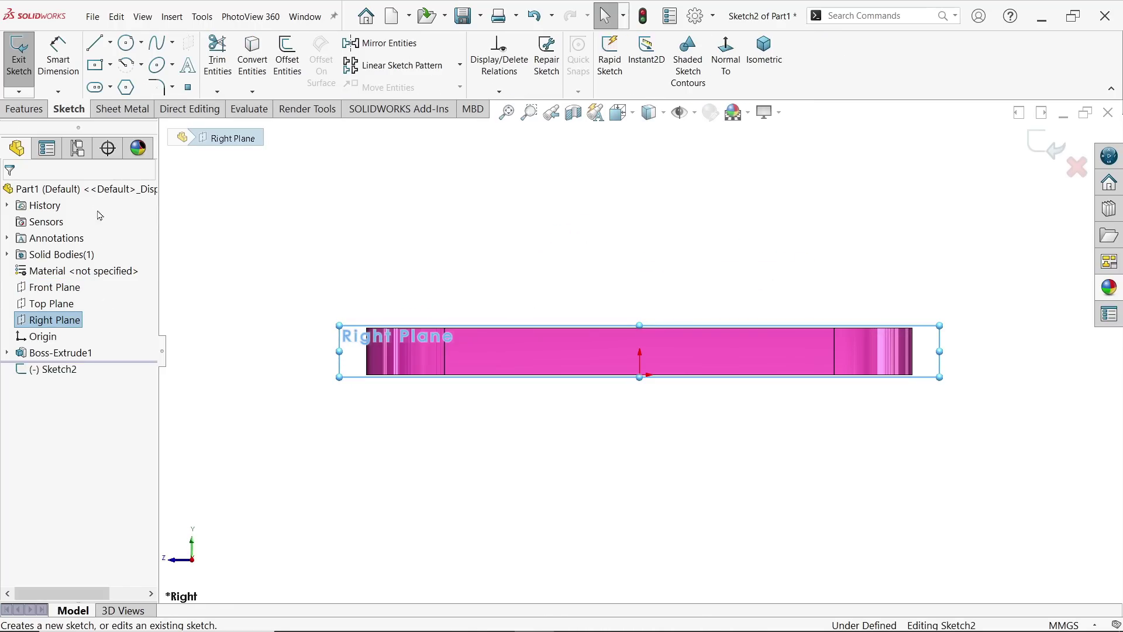
{"action": "left_click", "coordinate": [95, 44]}
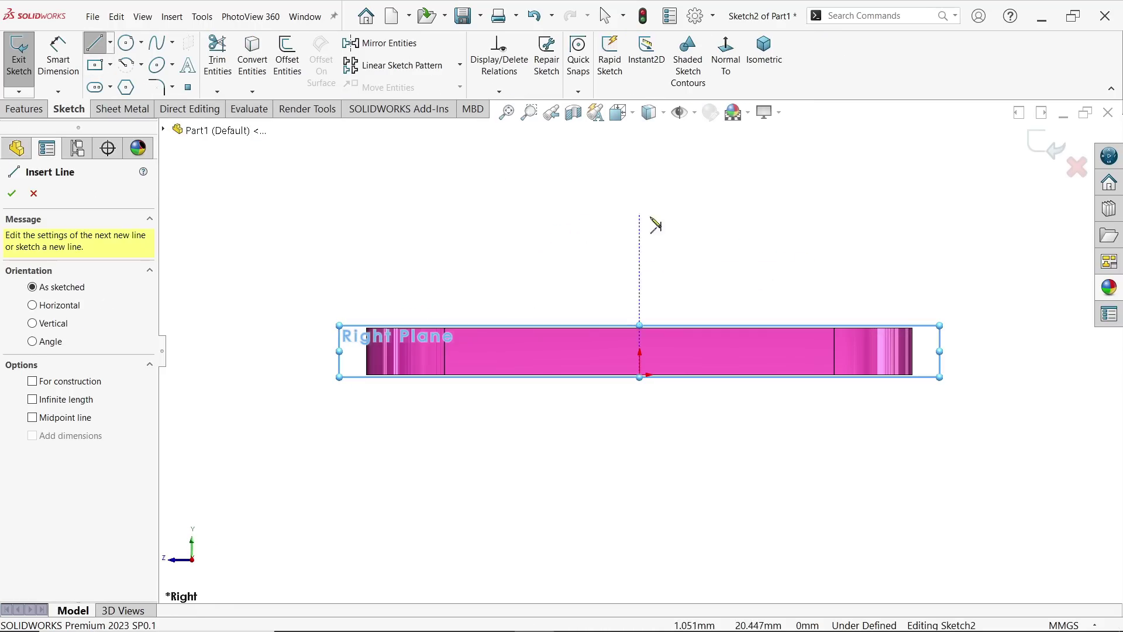
{"action": "scroll", "coordinate": [637, 349], "scroll_direction": "up", "scroll_amount": 4}
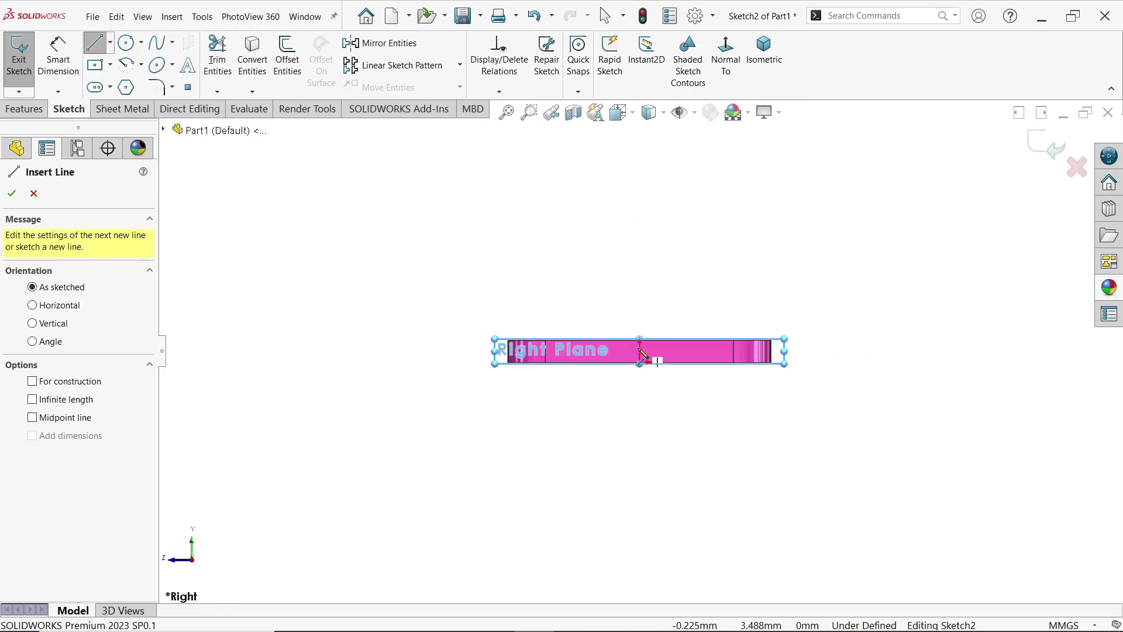
{"action": "scroll", "coordinate": [612, 220], "scroll_direction": "down", "scroll_amount": 2}
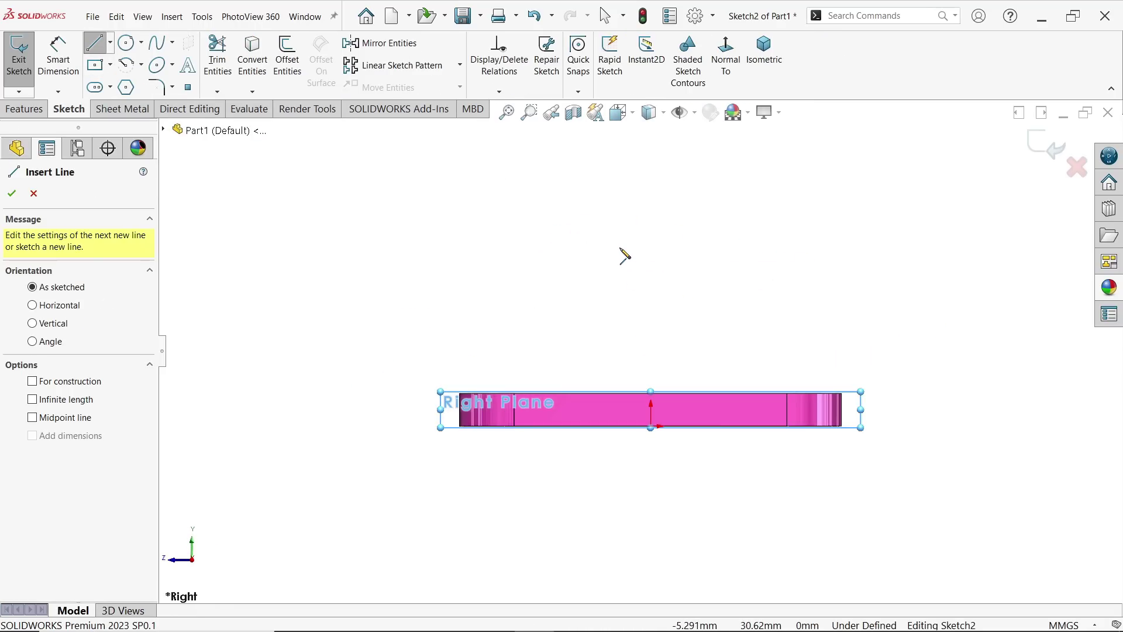
{"action": "left_click", "coordinate": [651, 427]}
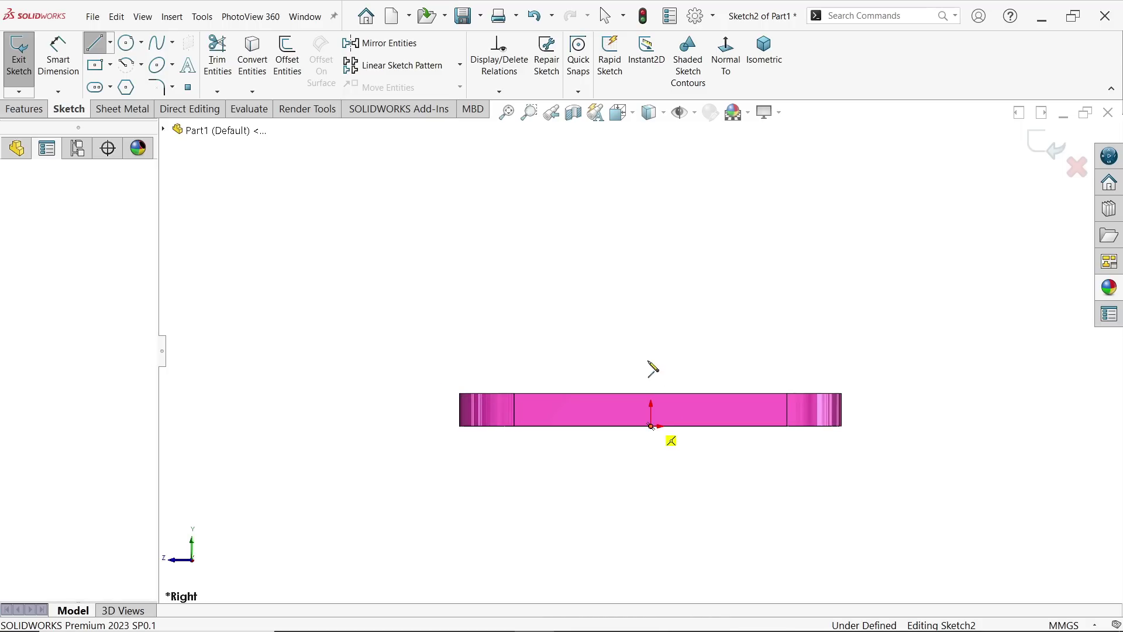
{"action": "scroll", "coordinate": [655, 351], "scroll_direction": "up", "scroll_amount": 3}
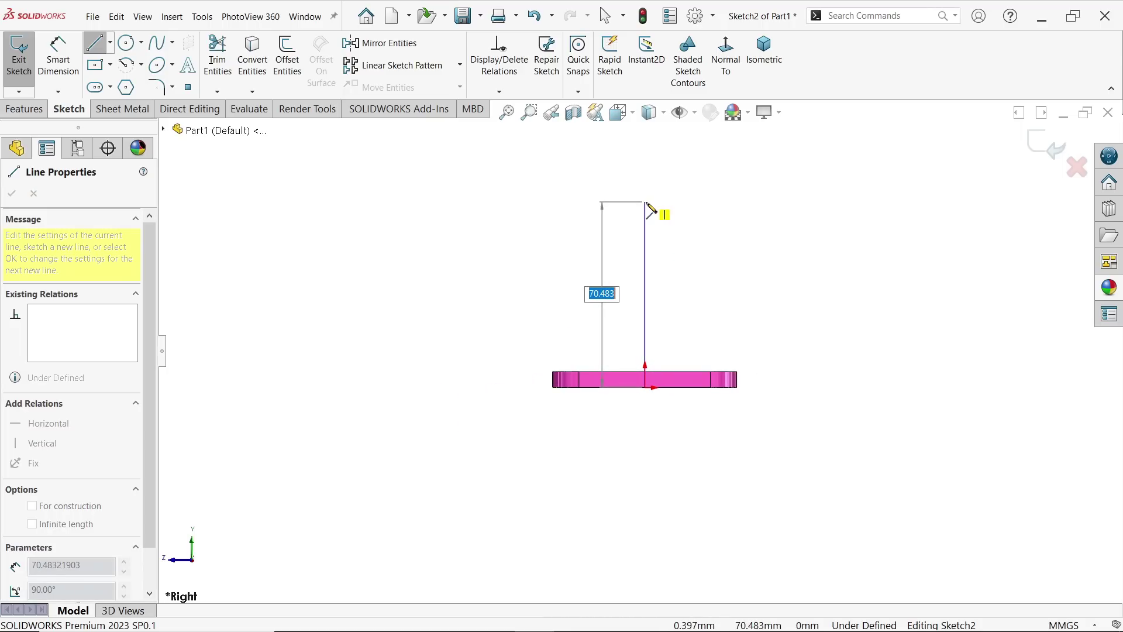
{"action": "left_click", "coordinate": [645, 202]}
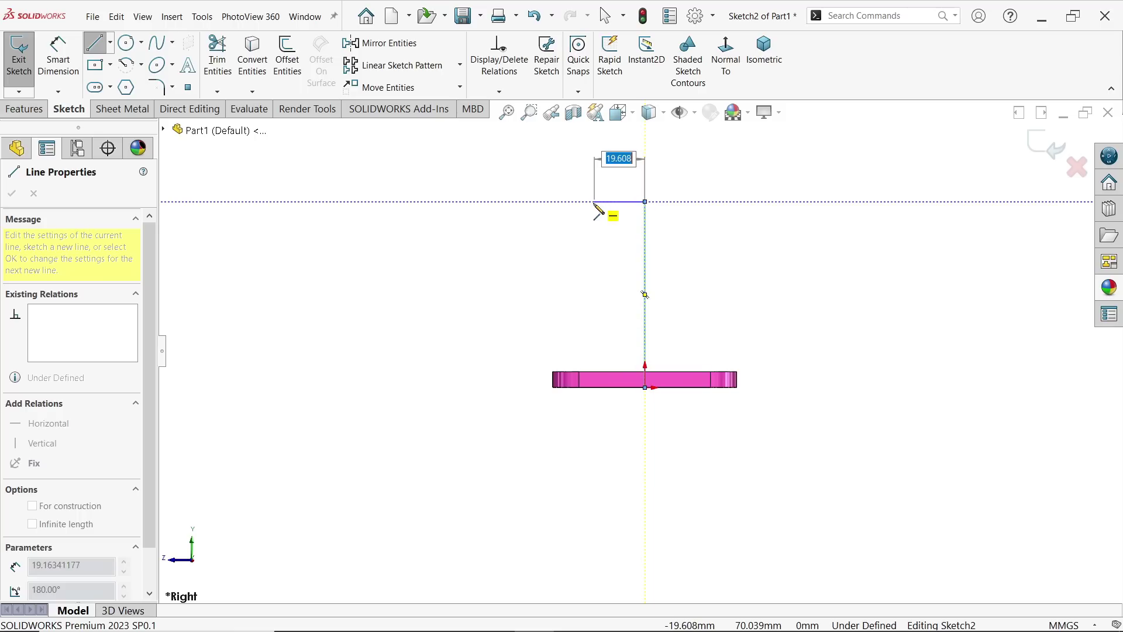
Step: Draw the stepped half-profile from the line's upper end back to the origin, about 20 mm wide above and 13 mm wide below
{"action": "left_click", "coordinate": [593, 201]}
{"action": "left_click", "coordinate": [593, 283]}
{"action": "left_click", "coordinate": [610, 282]}
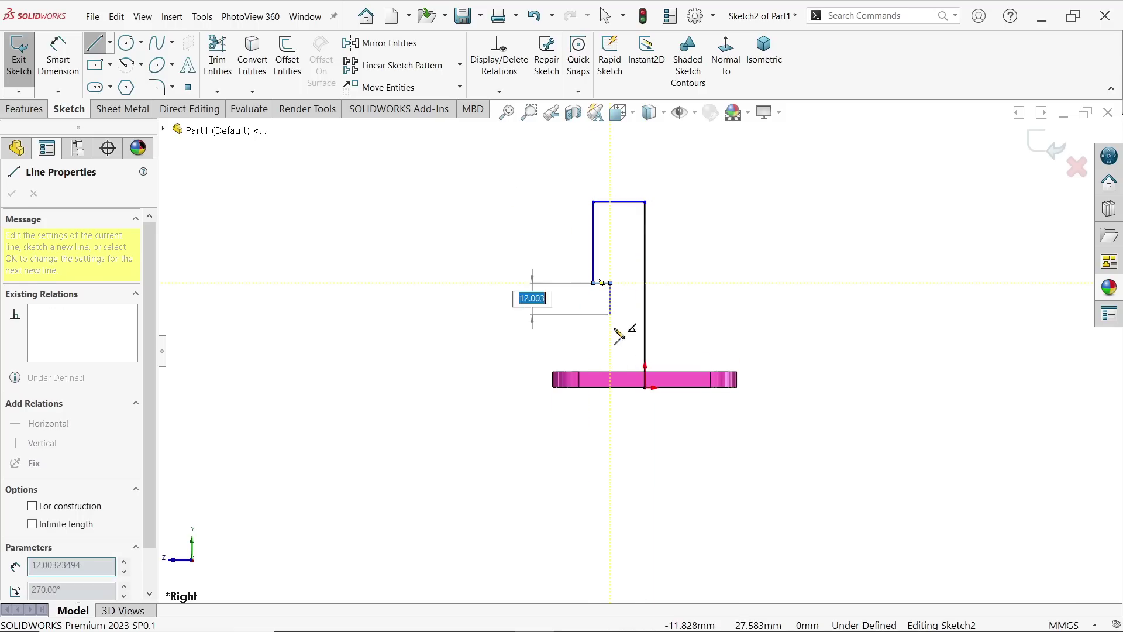
{"action": "double_click", "coordinate": [610, 388]}
{"action": "left_click", "coordinate": [611, 388]}
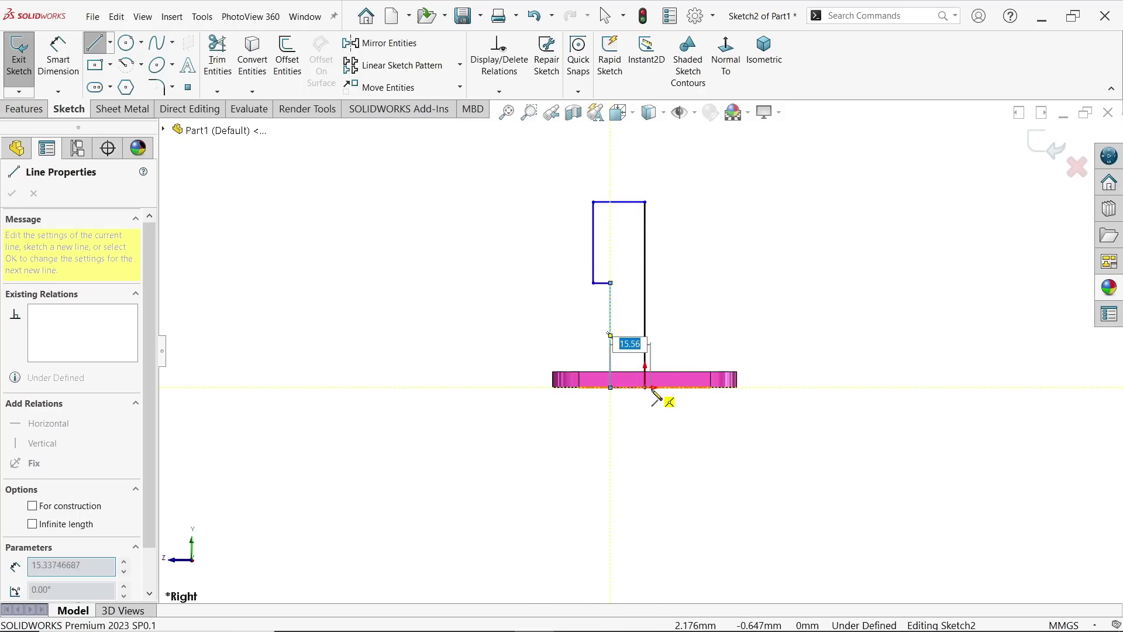
{"action": "double_click", "coordinate": [645, 388]}
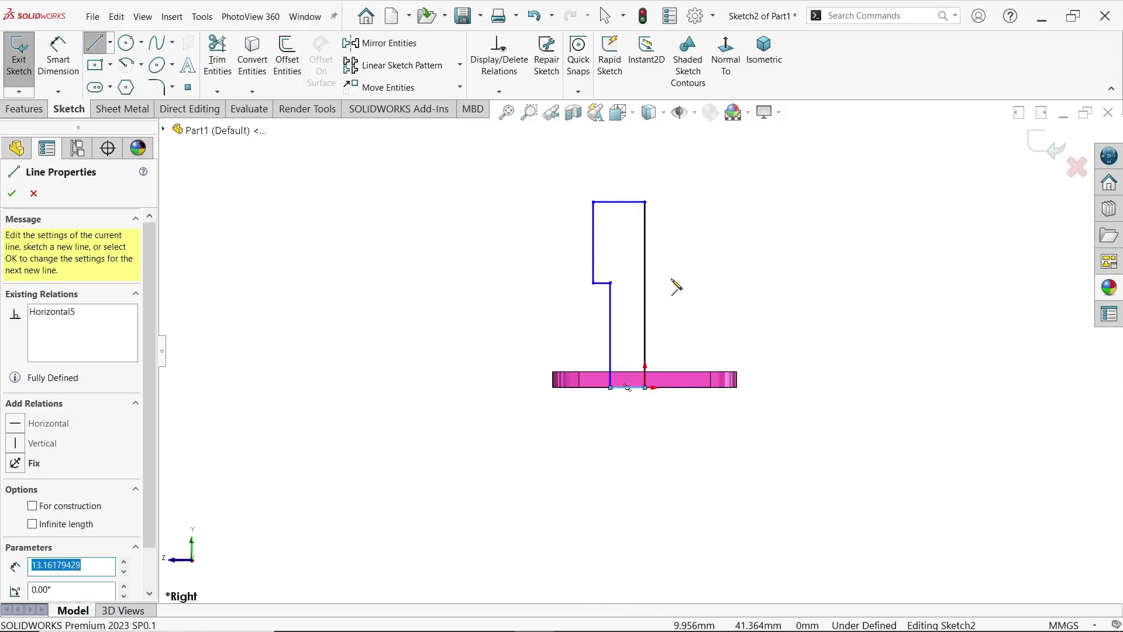
{"action": "scroll", "coordinate": [624, 291], "scroll_direction": "down", "scroll_amount": 3}
{"action": "key", "text": "Escape"}
{"action": "key", "text": "Escape"}
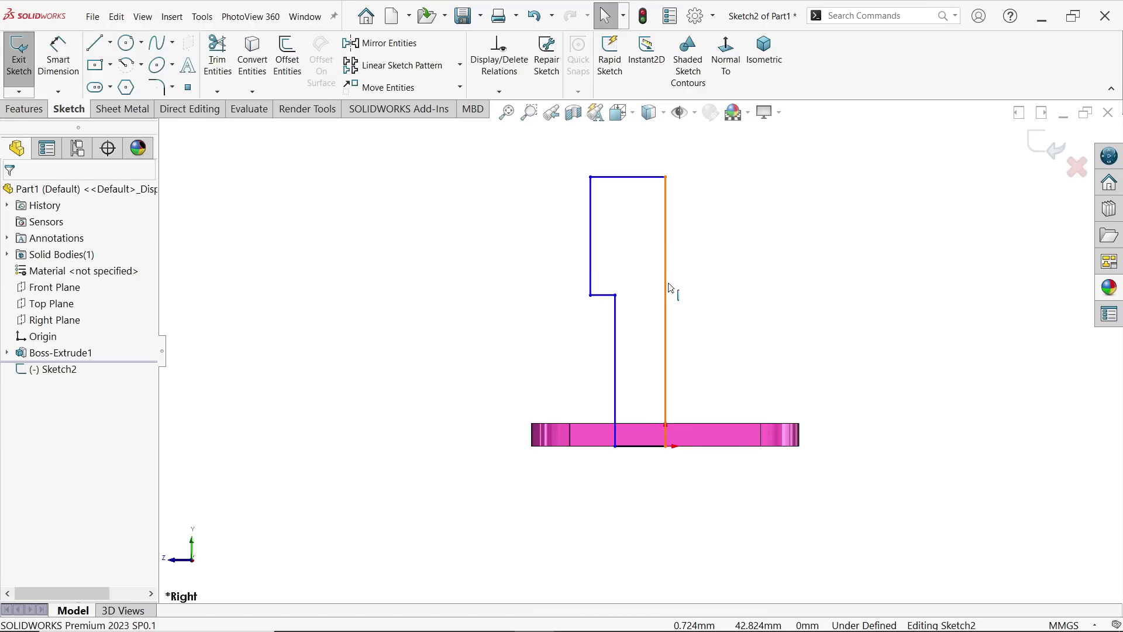
Step: Convert the vertical line through the origin to construction geometry and dimension the upper section's diameter across it as 50 mm
{"action": "left_click", "coordinate": [667, 293]}
{"action": "left_click", "coordinate": [716, 249]}
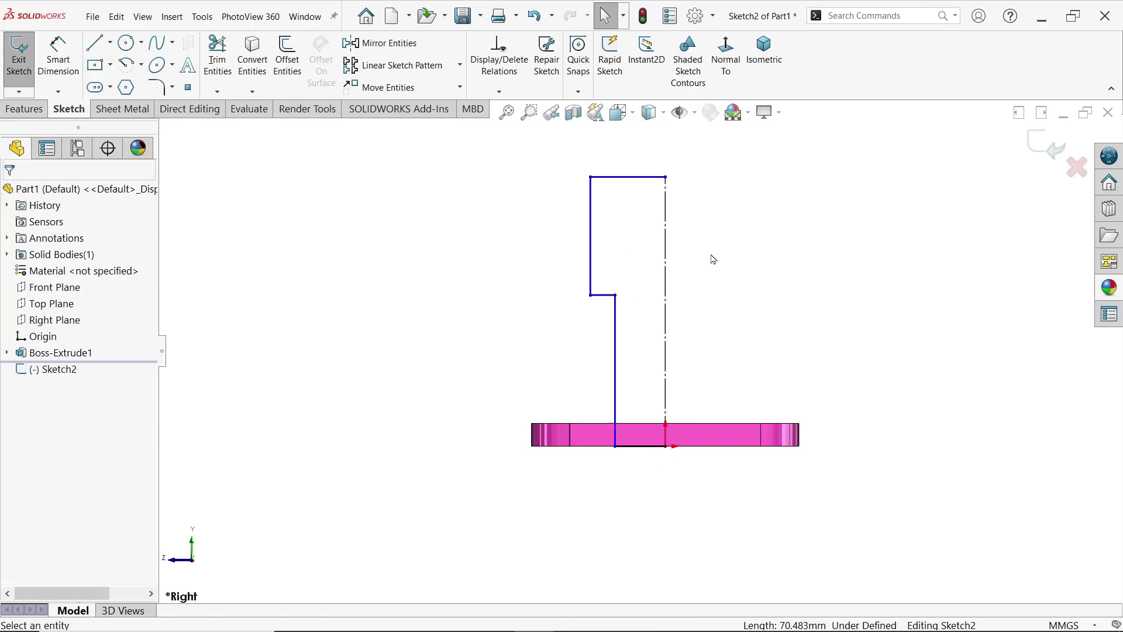
{"action": "left_click", "coordinate": [59, 56]}
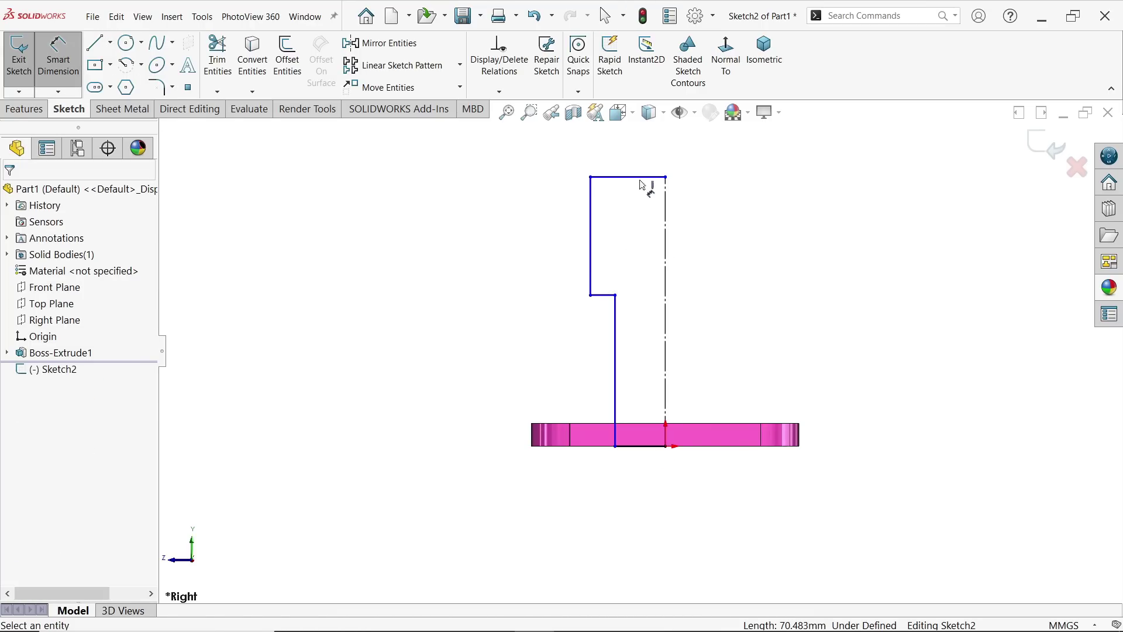
{"action": "left_click", "coordinate": [591, 194]}
{"action": "left_click", "coordinate": [665, 202]}
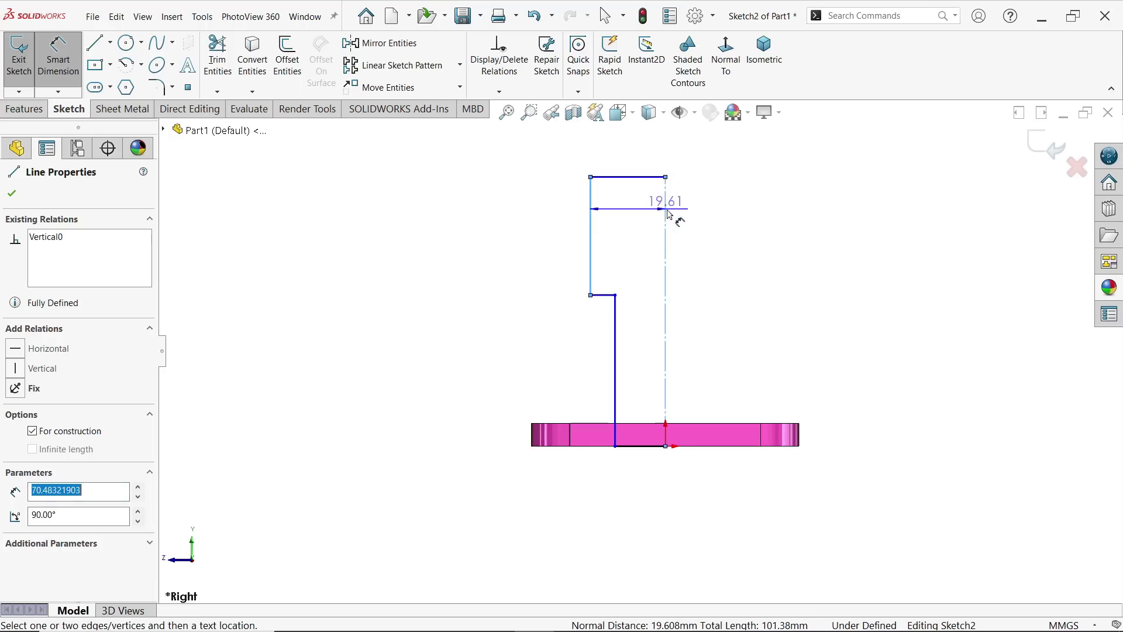
{"action": "left_click", "coordinate": [672, 149]}
{"action": "type", "text": "50"}
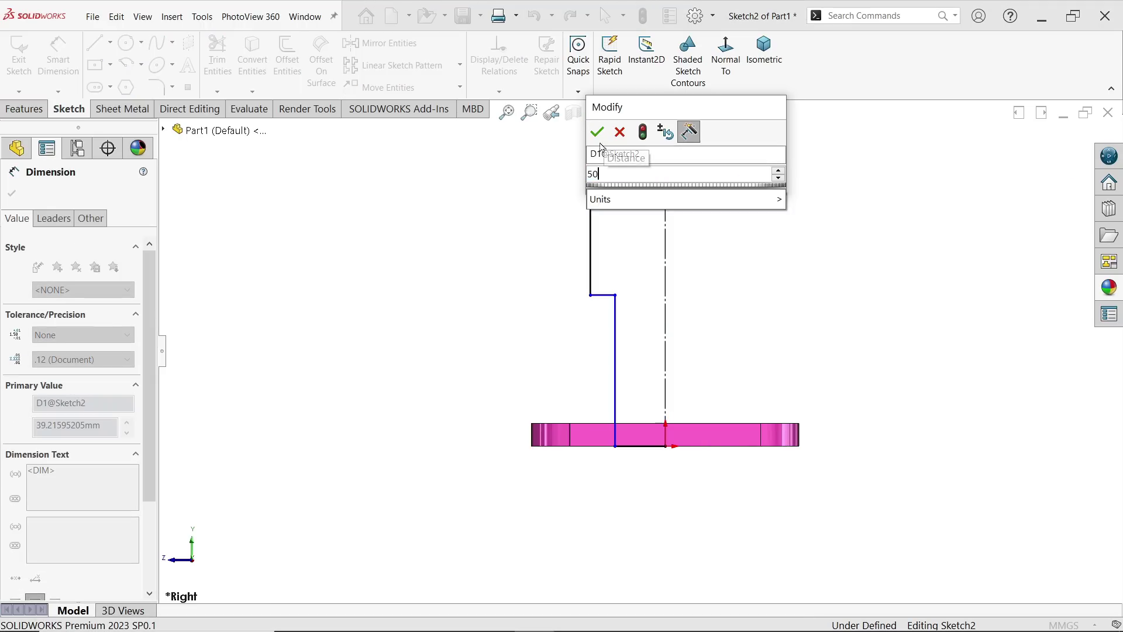
{"action": "left_click", "coordinate": [598, 132]}
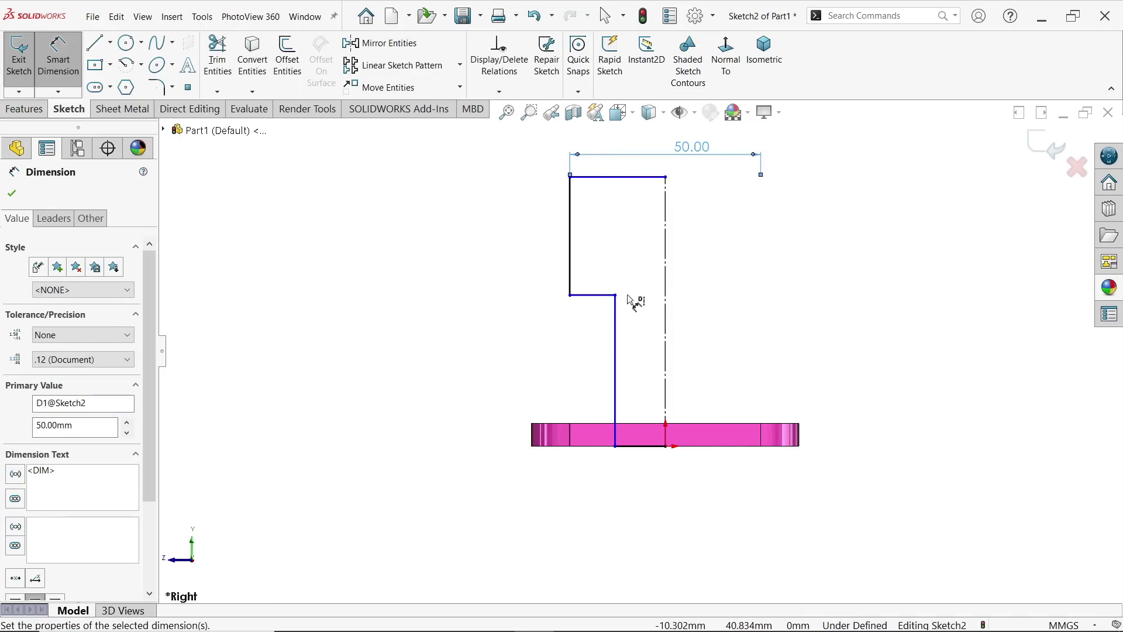
Step: Dimension the lower section's diameter across the centerline as 35 mm
{"action": "left_click", "coordinate": [615, 354]}
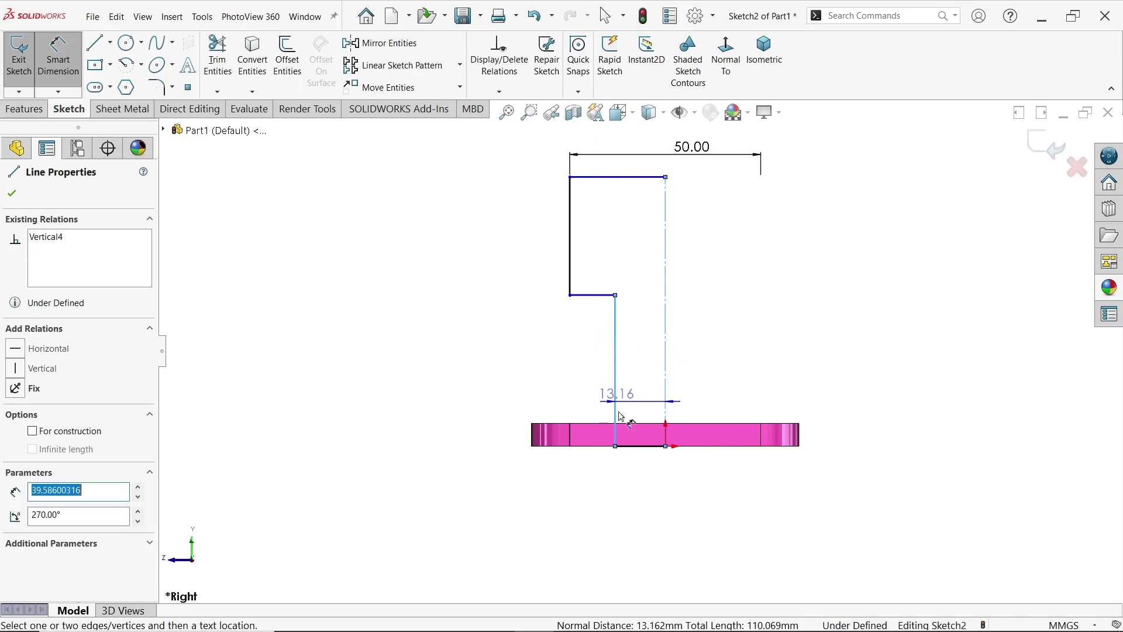
{"action": "left_click", "coordinate": [687, 478]}
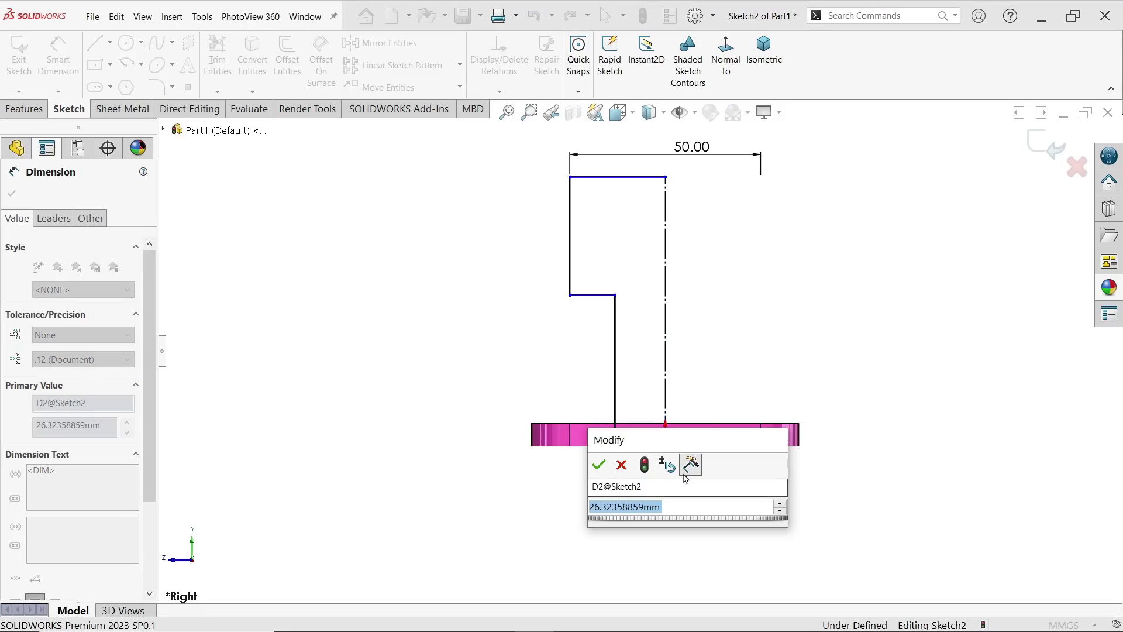
{"action": "type", "text": "35"}
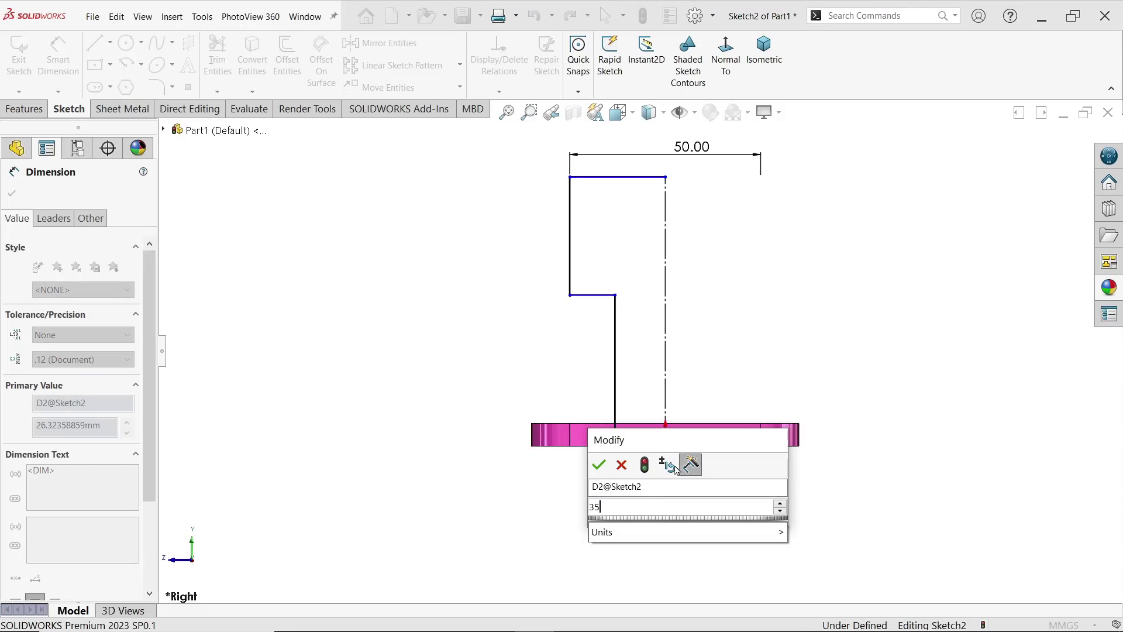
{"action": "key", "text": "Return"}
Step: Dimension the height of the upper, wider section as 50 mm
{"action": "left_click", "coordinate": [571, 240]}
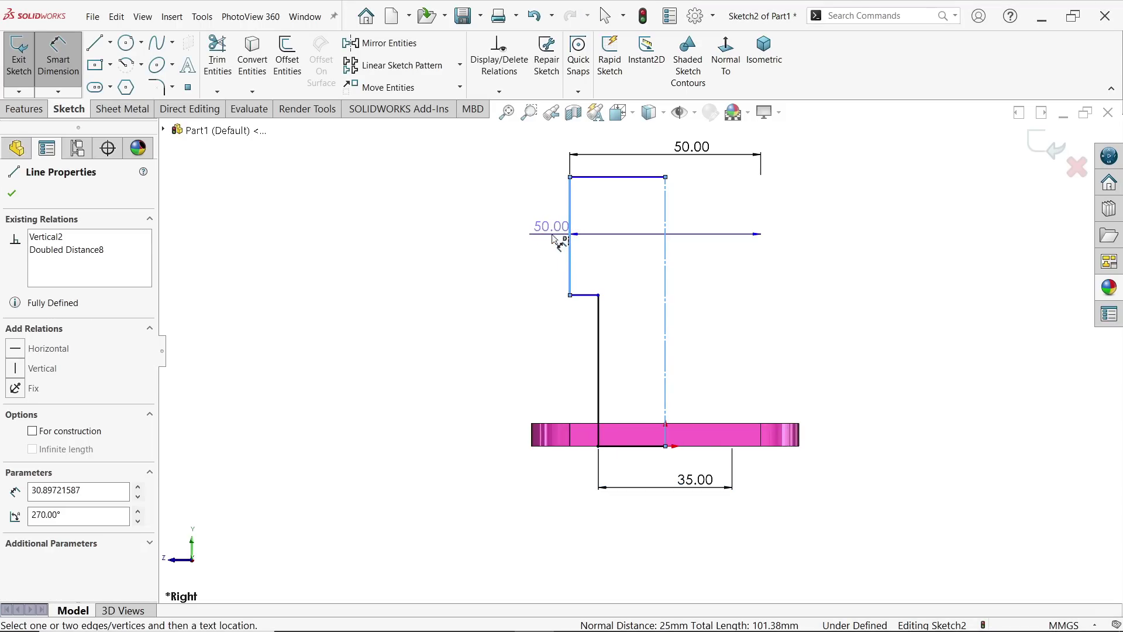
{"action": "left_click", "coordinate": [530, 231]}
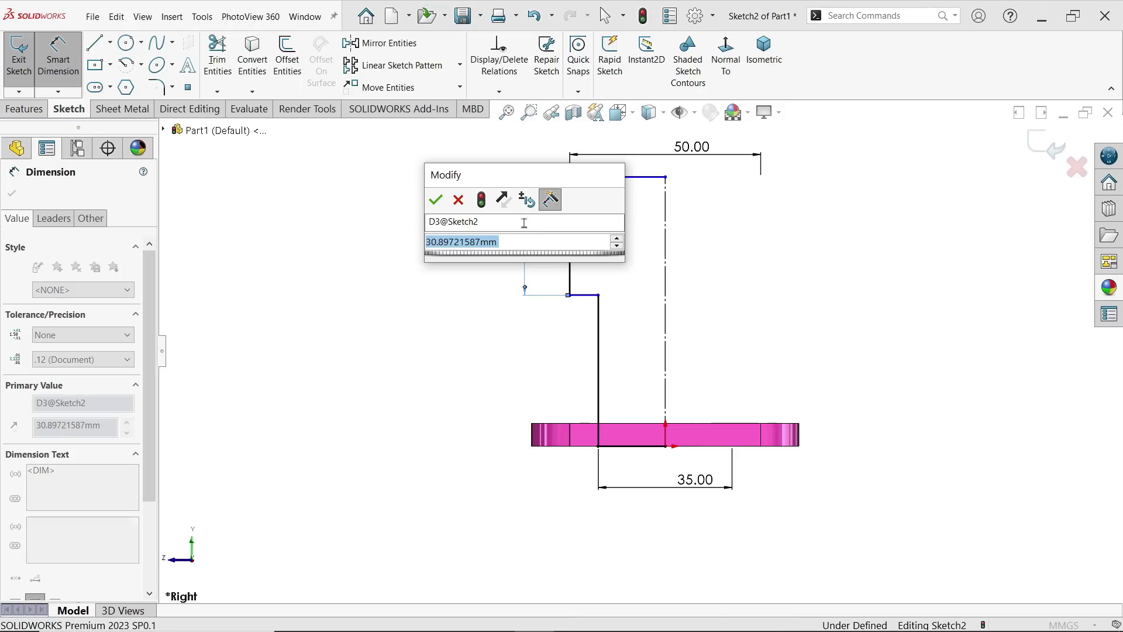
{"action": "type", "text": "30"}
{"action": "left_click", "coordinate": [456, 195]}
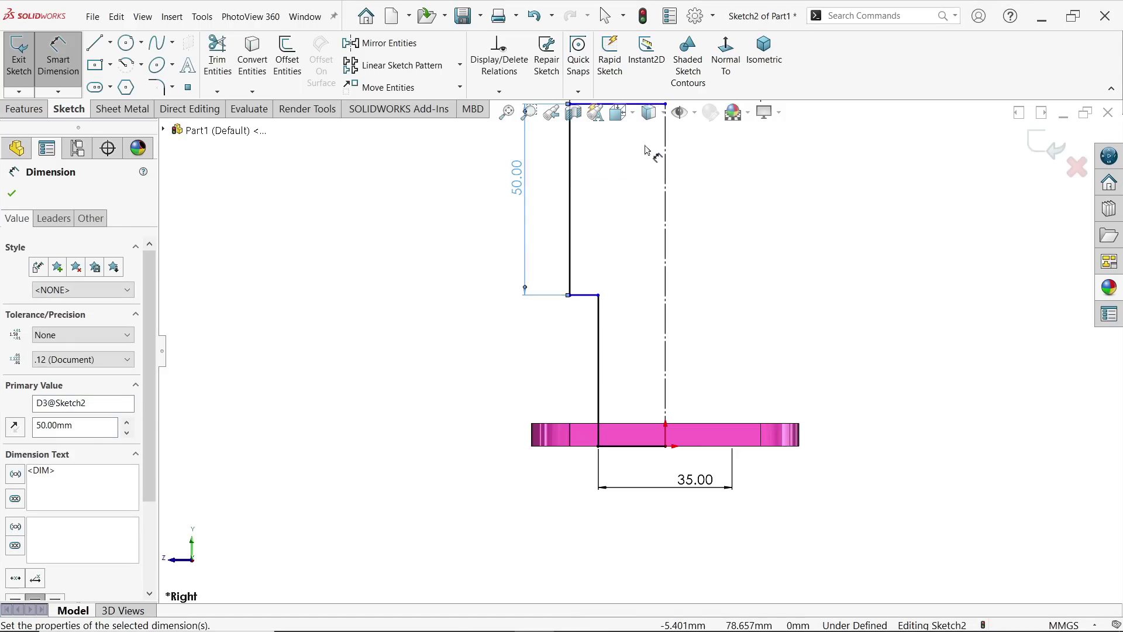
{"action": "scroll", "coordinate": [653, 170], "scroll_direction": "up", "scroll_amount": 2}
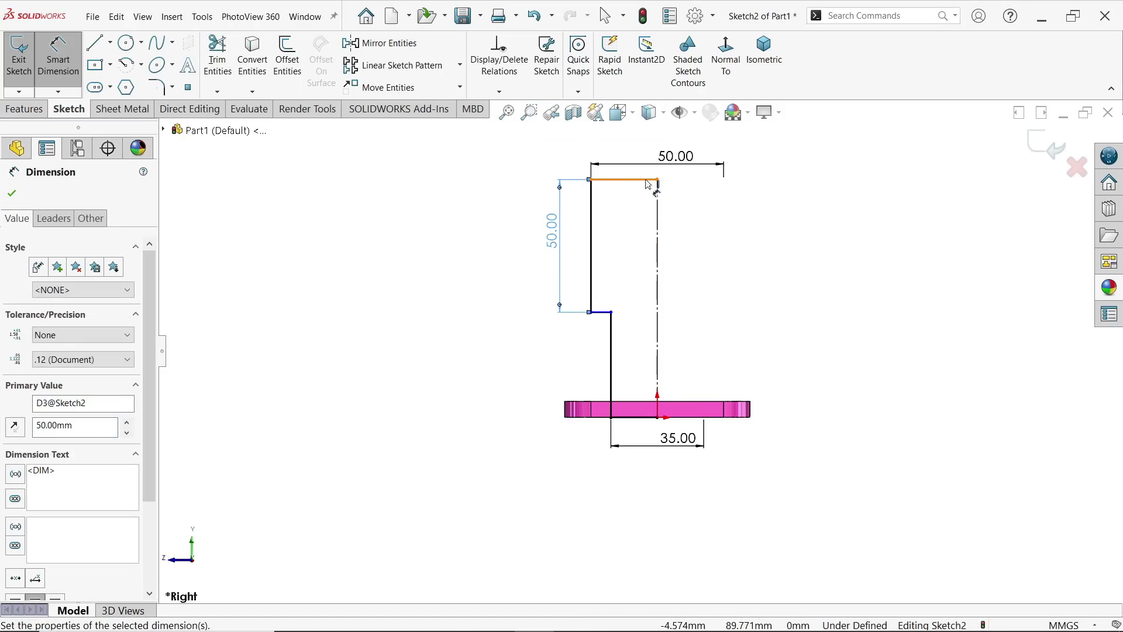
Step: Dimension the full length of the centerline as 80 mm to set the overall height
{"action": "left_click", "coordinate": [657, 225]}
{"action": "left_click", "coordinate": [788, 284]}
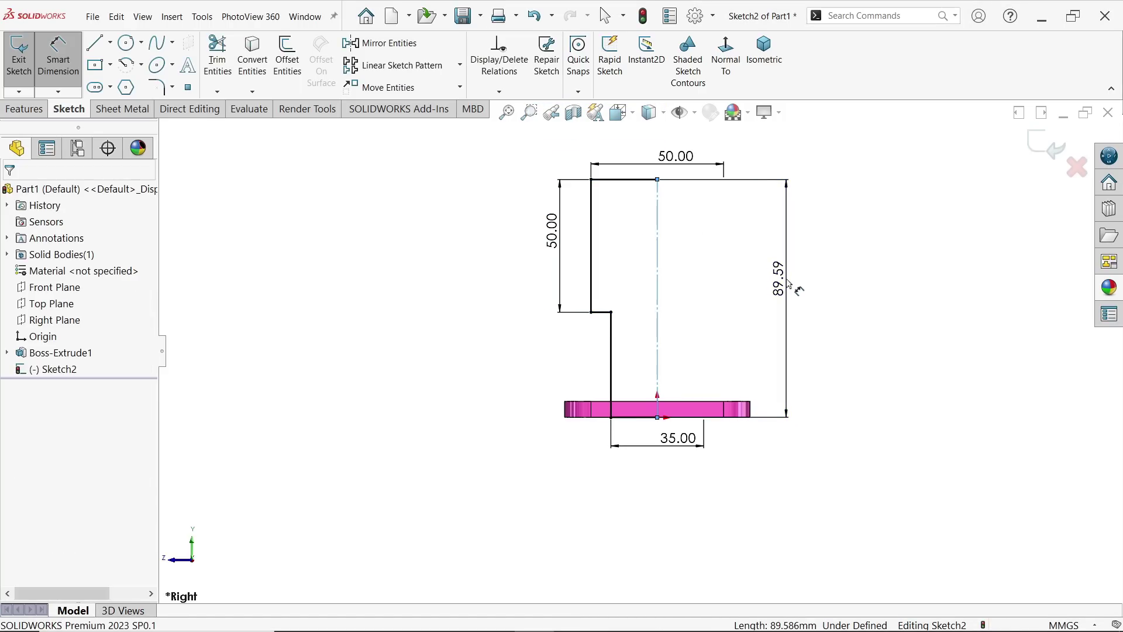
{"action": "type", "text": "50"}
{"action": "left_click", "coordinate": [699, 255]}
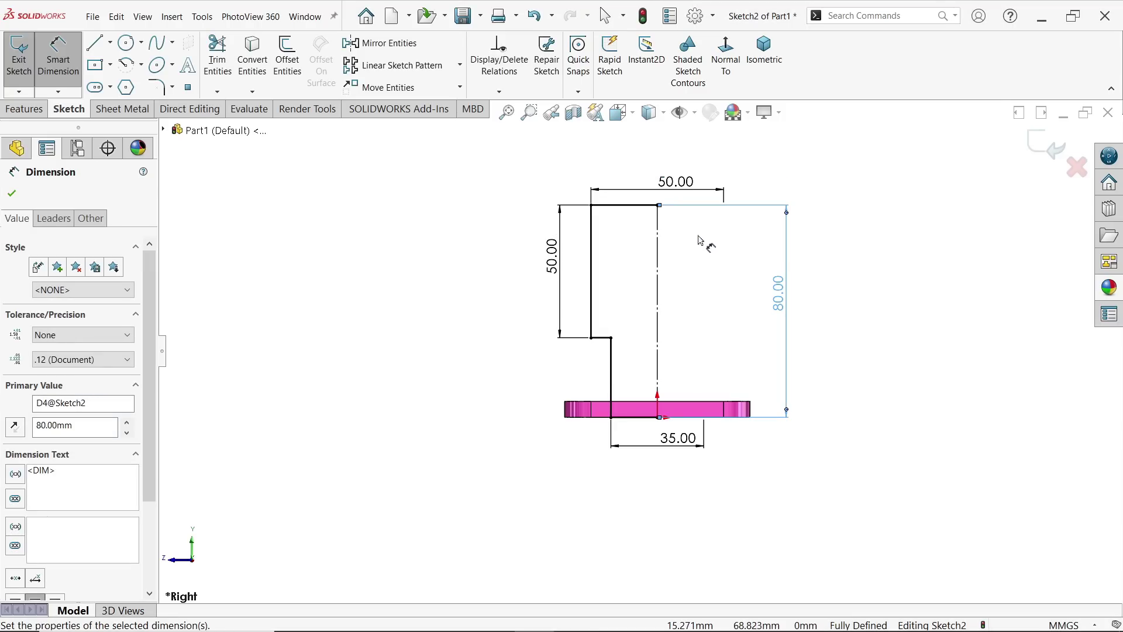
Step: Revolve the profile 360 degrees about the centerline as a merged boss, allowing the open sketch to be closed automatically
{"action": "left_click", "coordinate": [24, 108]}
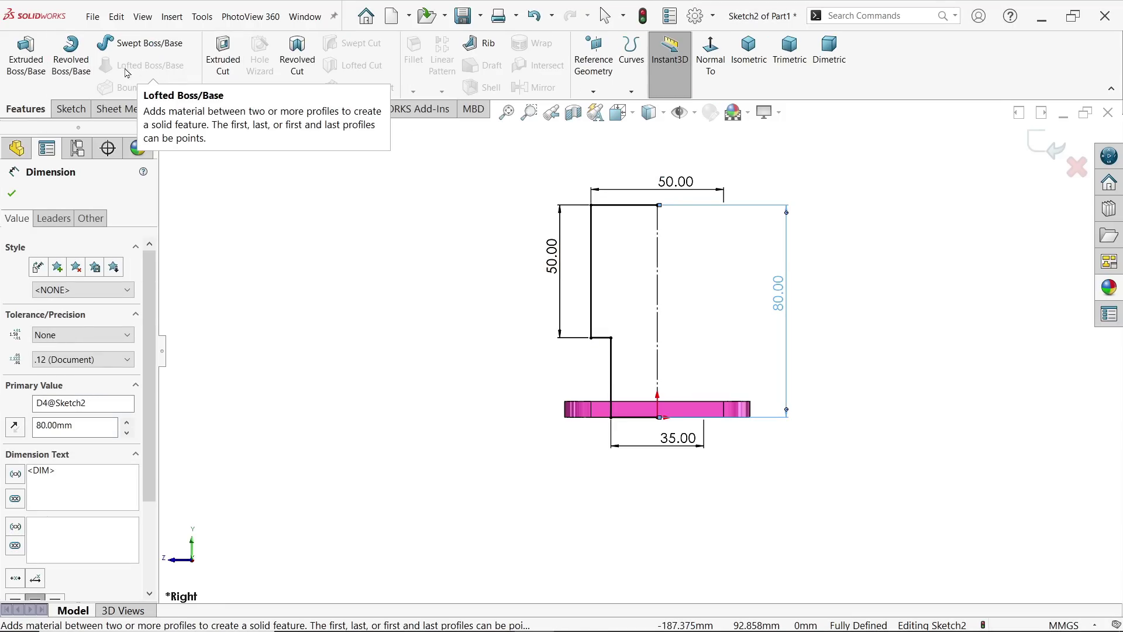
{"action": "left_click", "coordinate": [70, 56]}
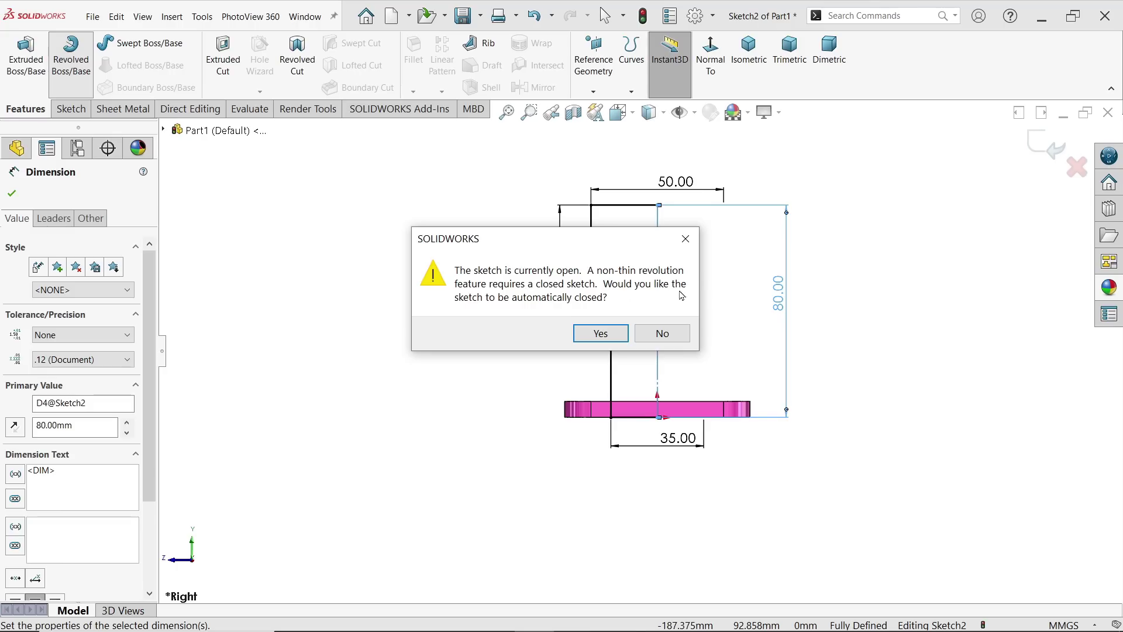
{"action": "left_click_drag", "start_coordinate": [618, 241], "coordinate": [527, 236]}
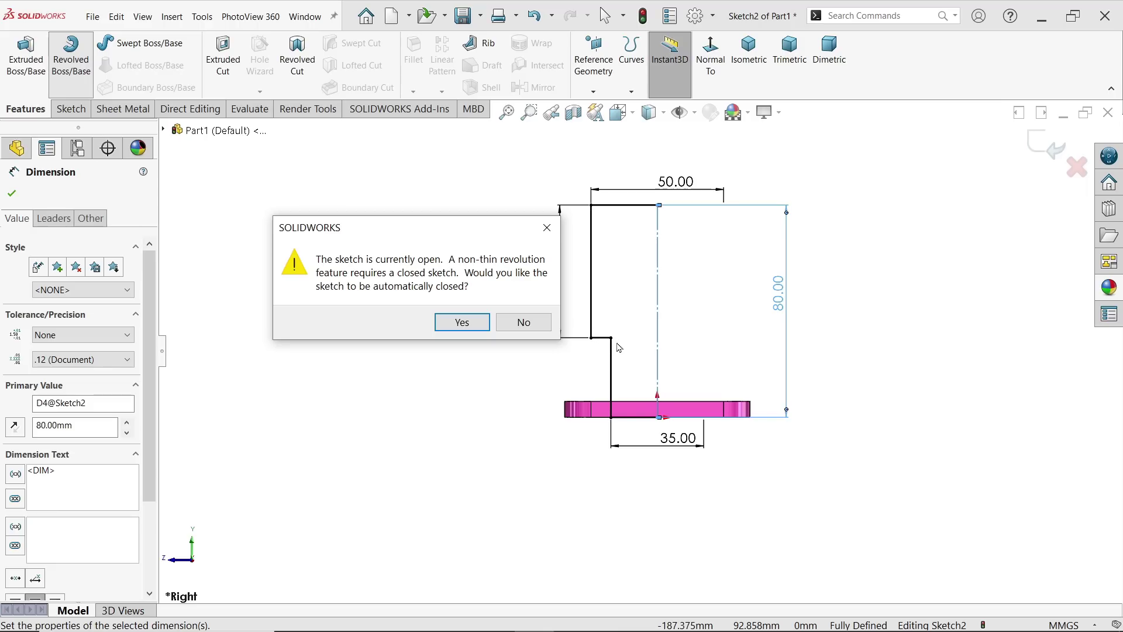
{"action": "left_click", "coordinate": [483, 329]}
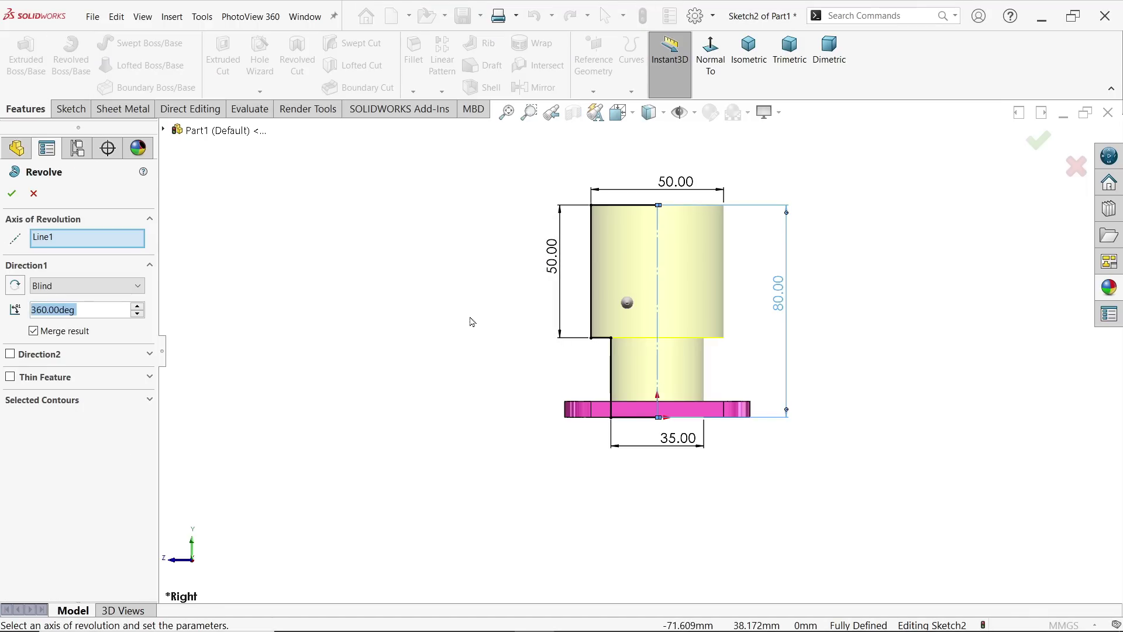
{"action": "left_click", "coordinate": [750, 78]}
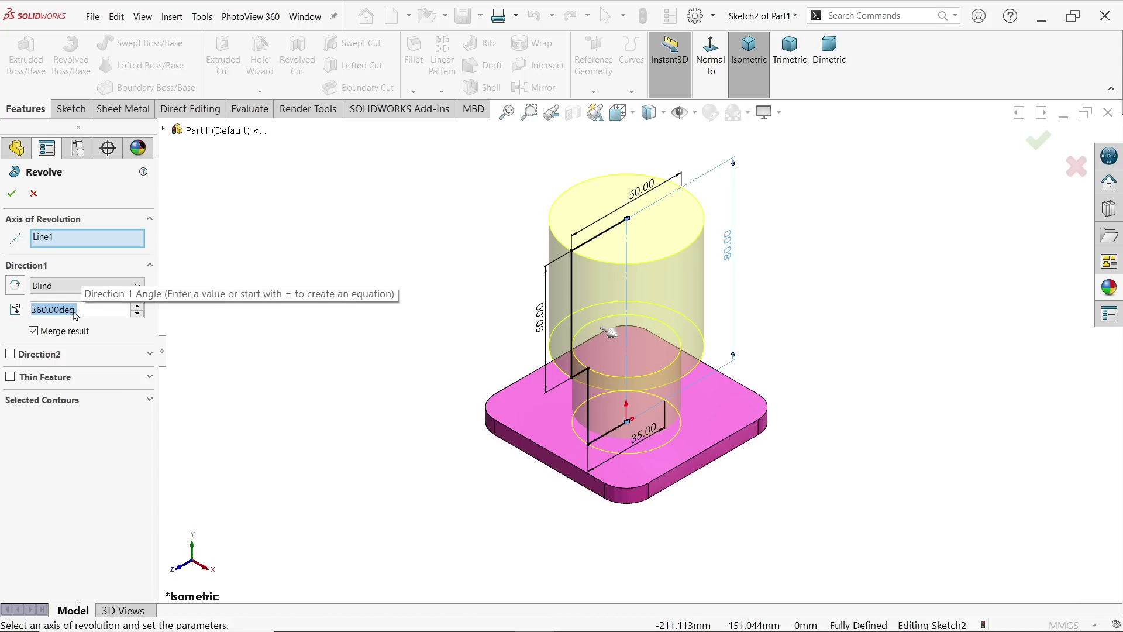
{"action": "left_click", "coordinate": [63, 287]}
{"action": "left_click", "coordinate": [62, 286]}
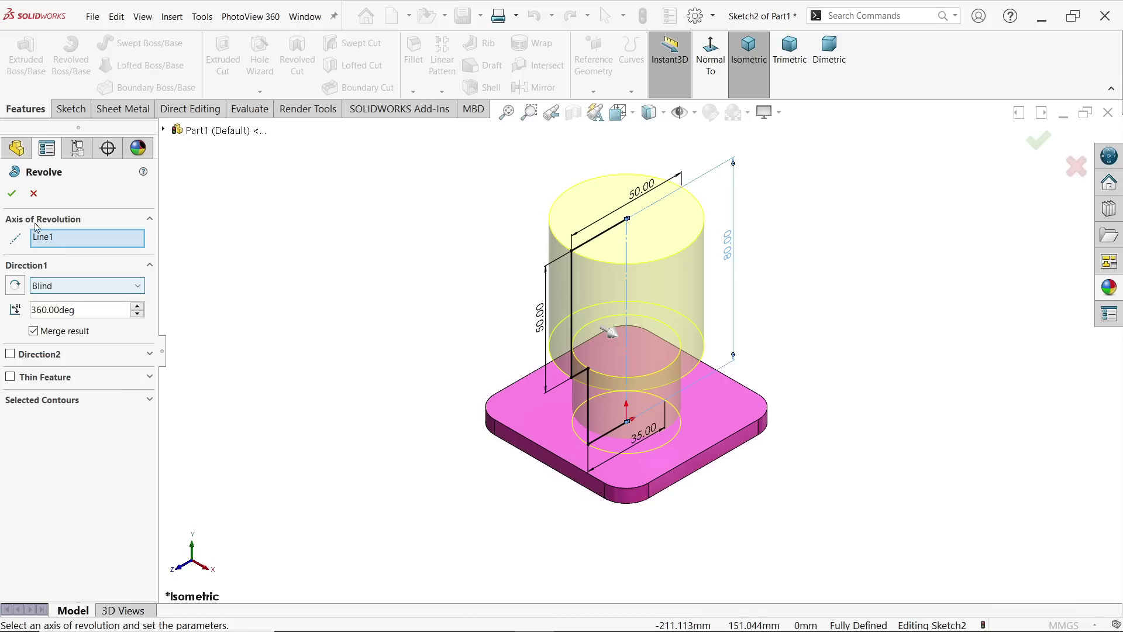
{"action": "left_click", "coordinate": [11, 193]}
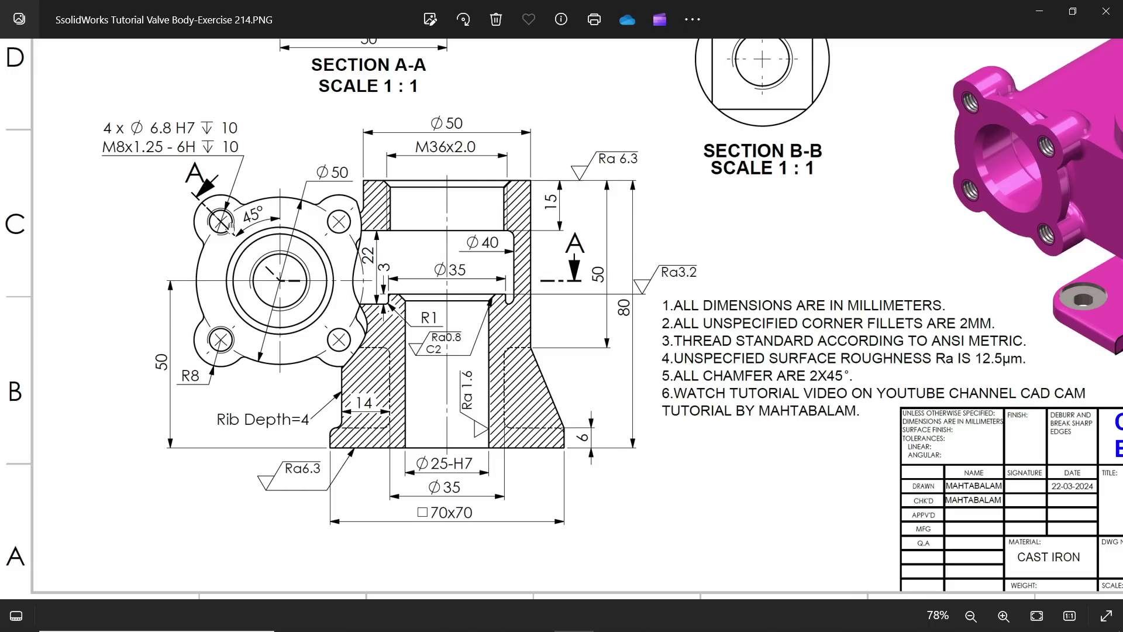
Step: Examine Sections A-A and B-B and the front view of the drawing for the side cylinder's diameter, length and position
{"action": "scroll", "coordinate": [358, 249], "scroll_direction": "up", "scroll_amount": 5}
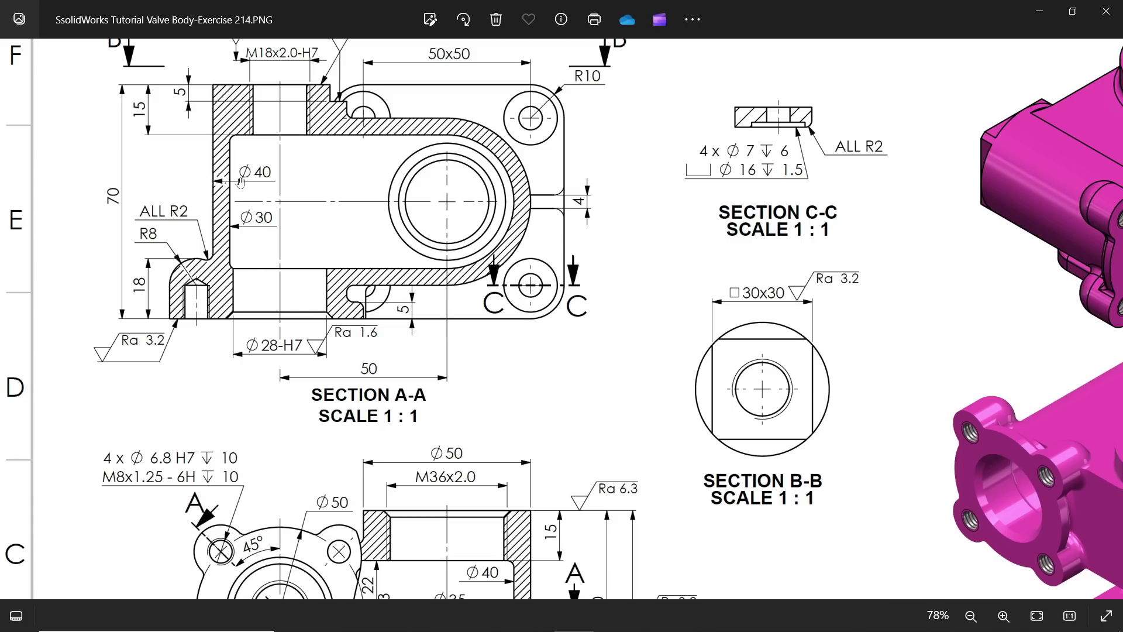
{"action": "left_click_drag", "start_coordinate": [258, 179], "coordinate": [265, 199]}
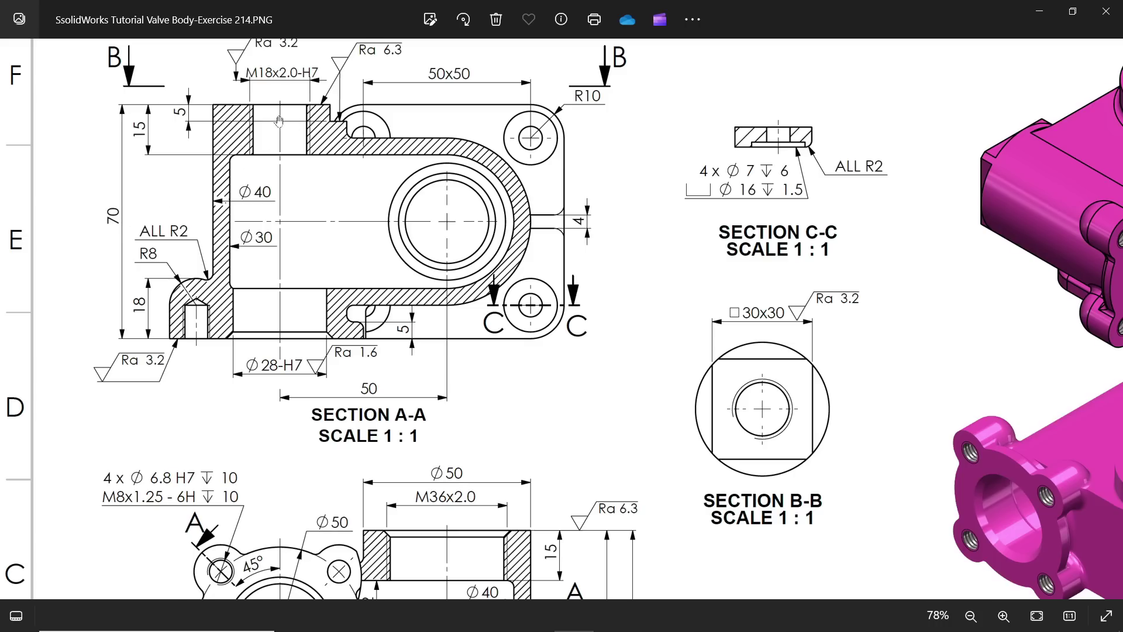
{"action": "left_click_drag", "start_coordinate": [274, 116], "coordinate": [154, 149]}
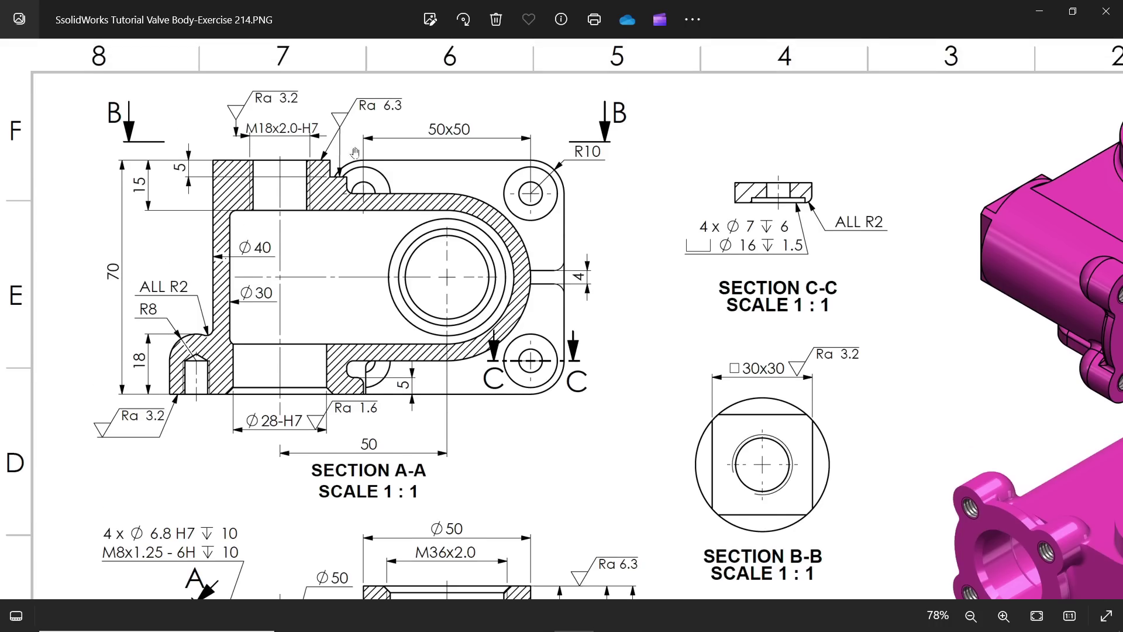
{"action": "left_click_drag", "start_coordinate": [567, 291], "coordinate": [547, 206]}
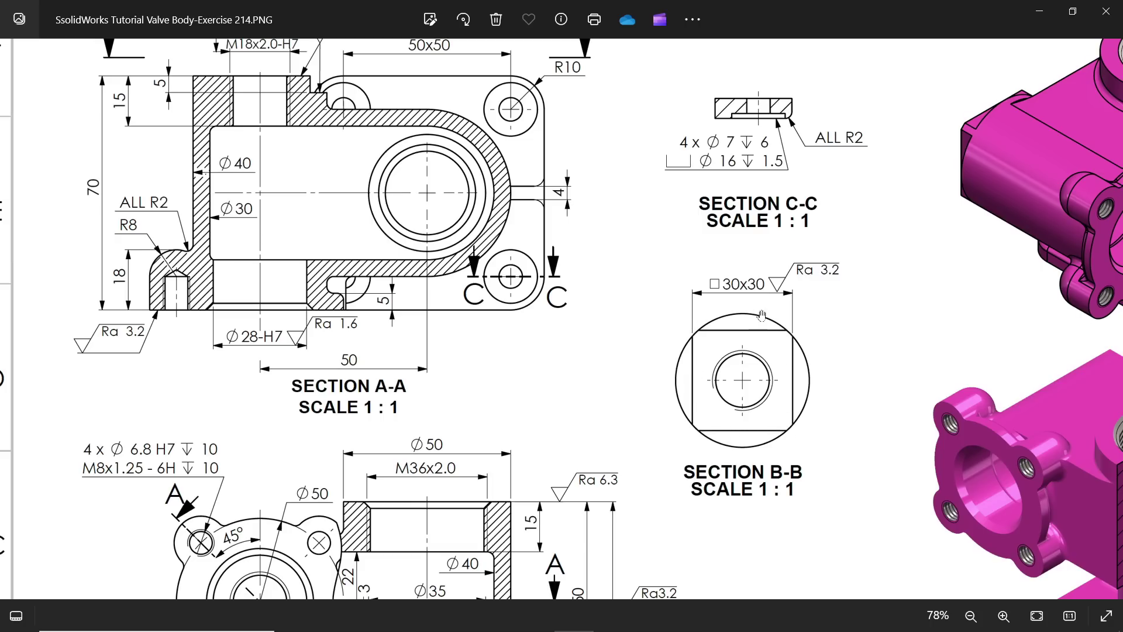
{"action": "left_click_drag", "start_coordinate": [549, 284], "coordinate": [563, 369]}
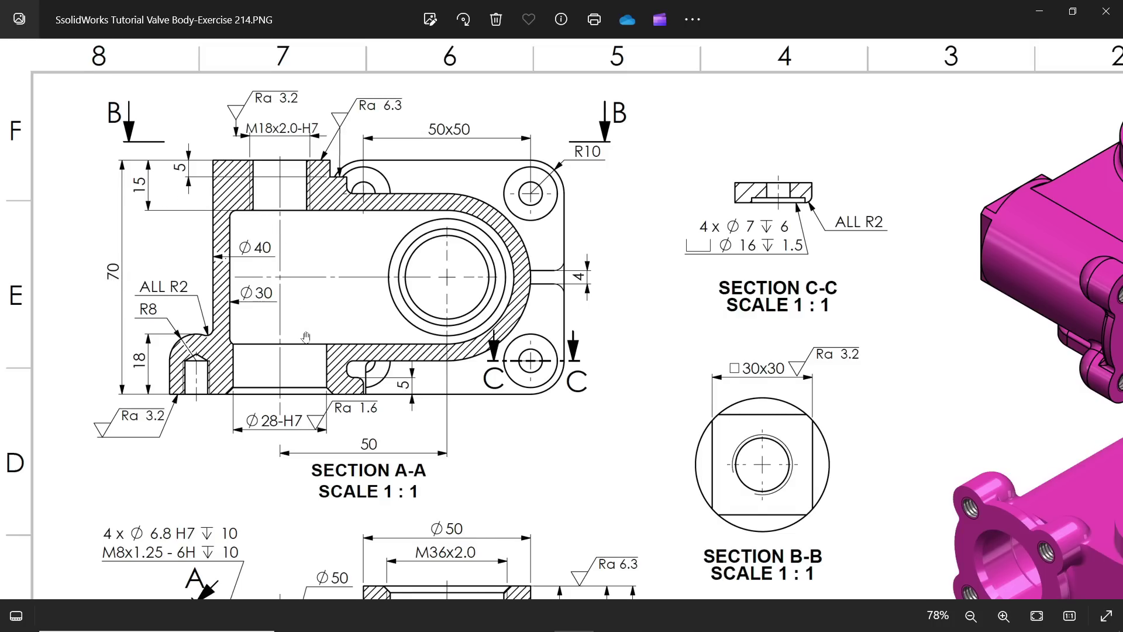
{"action": "scroll", "coordinate": [306, 338], "scroll_direction": "down", "scroll_amount": 1}
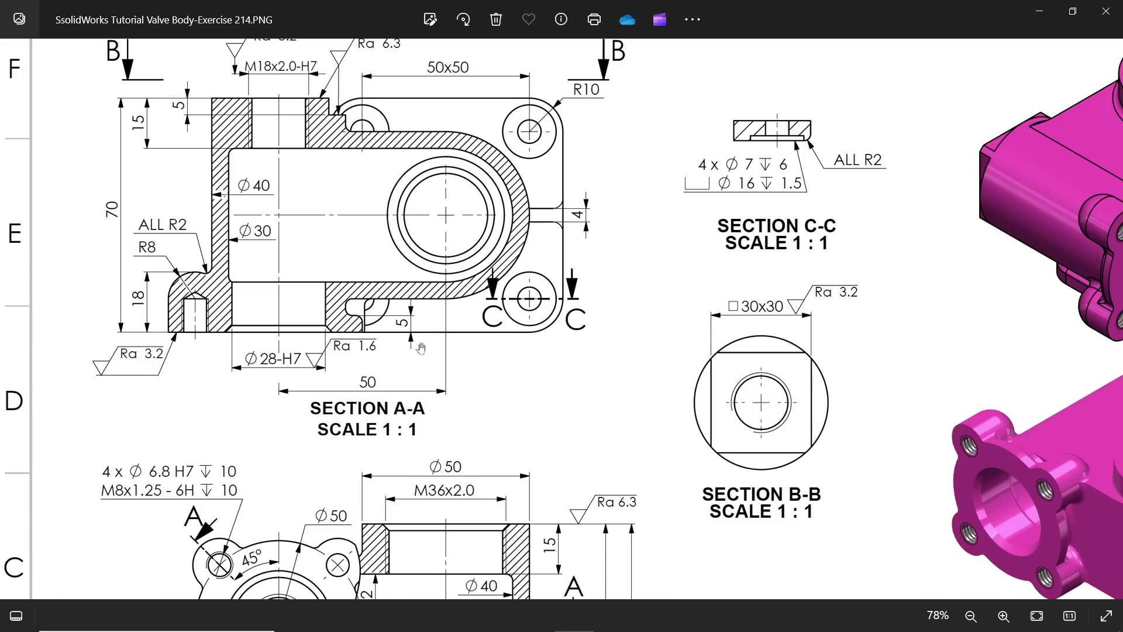
{"action": "scroll", "coordinate": [344, 382], "scroll_direction": "down", "scroll_amount": 5}
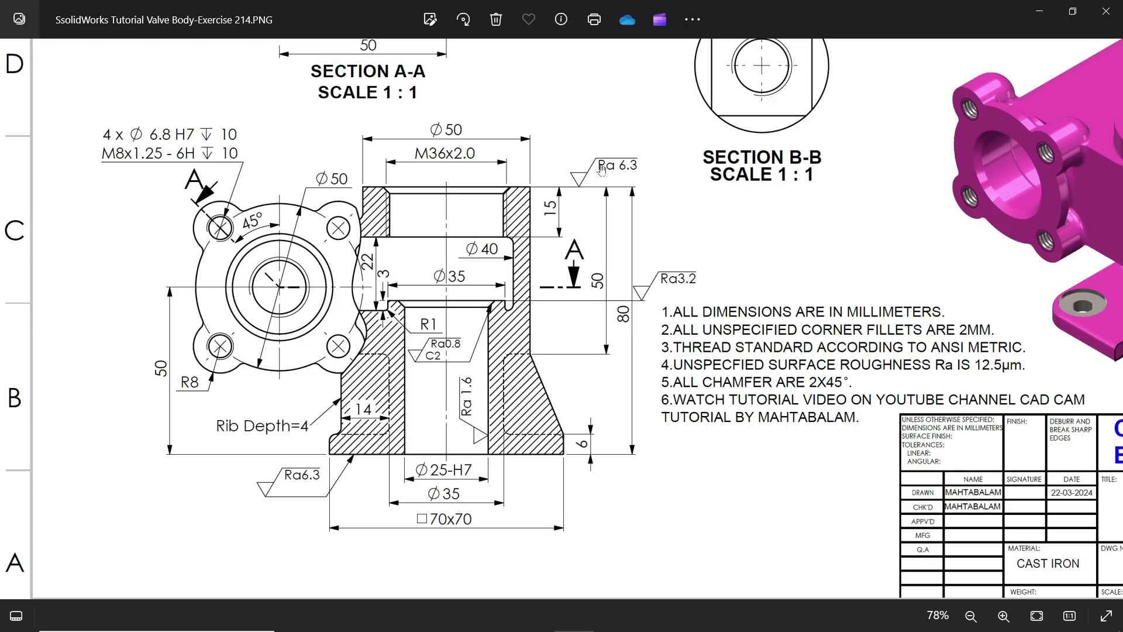
{"action": "scroll", "coordinate": [547, 368], "scroll_direction": "up", "scroll_amount": 5}
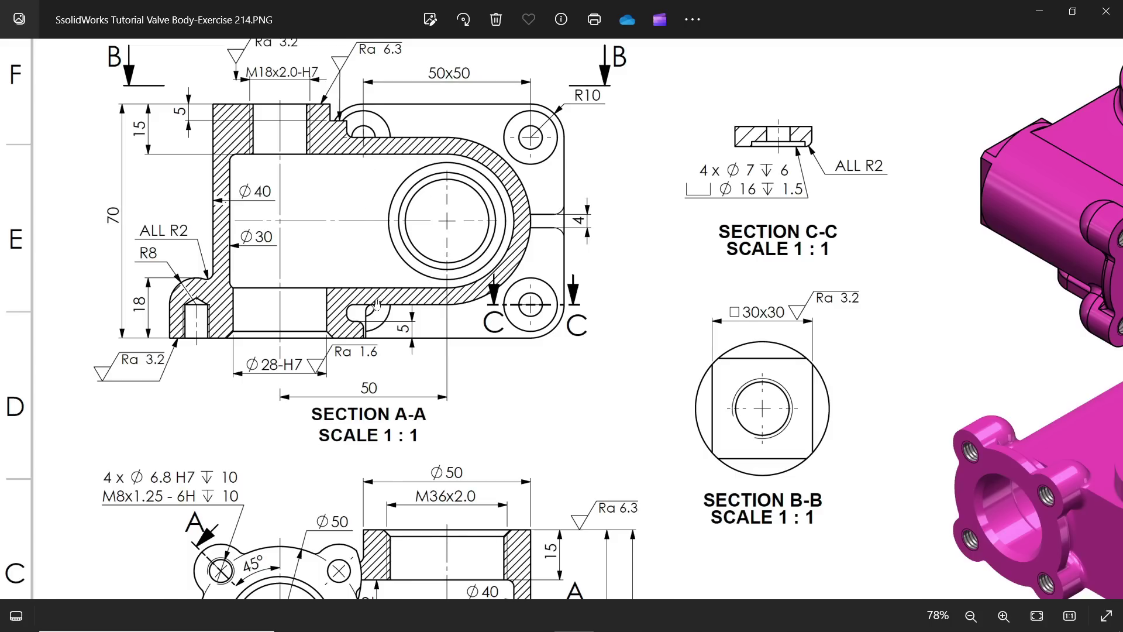
{"action": "scroll", "coordinate": [377, 305], "scroll_direction": "down", "scroll_amount": 3}
{"action": "scroll", "coordinate": [382, 270], "scroll_direction": "up", "scroll_amount": 2}
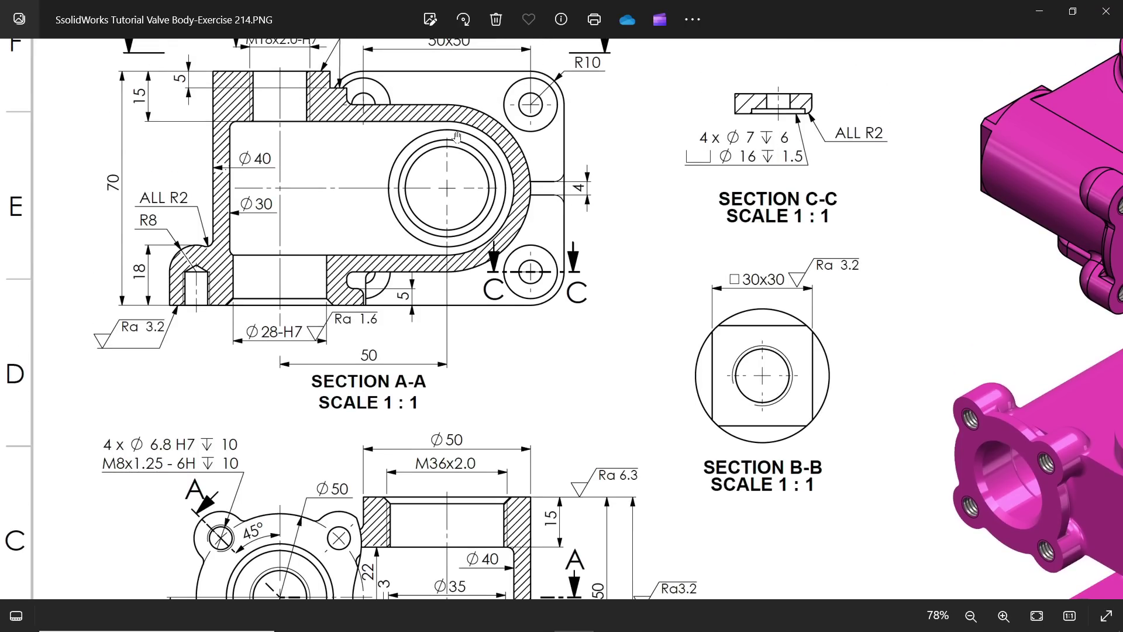
{"action": "scroll", "coordinate": [655, 181], "scroll_direction": "down", "scroll_amount": 3}
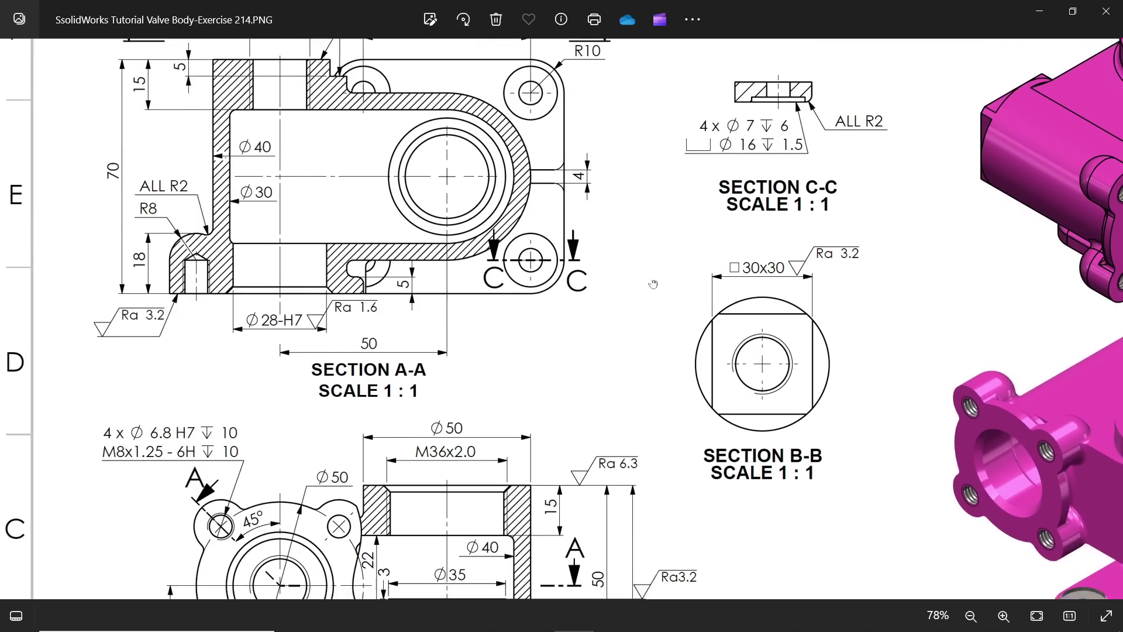
{"action": "left_click_drag", "start_coordinate": [658, 181], "coordinate": [689, 380]}
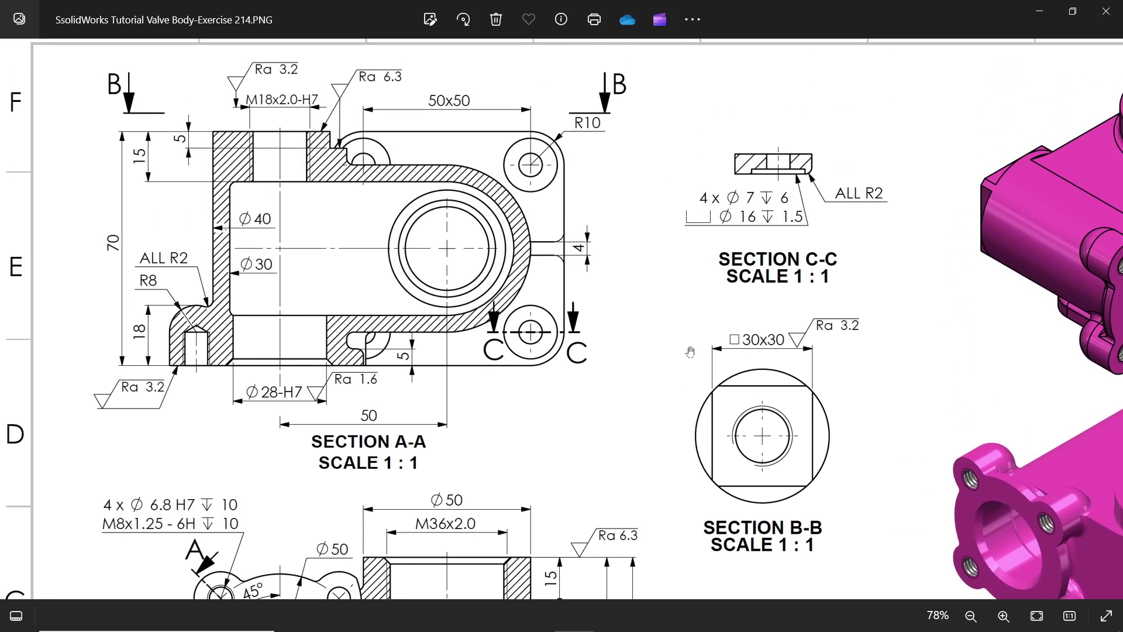
Step: Switch to SOLIDWORKS and sketch a 40 mm diameter circle on the Right Plane, on the +Z side of the revolved body
{"action": "left_click", "coordinate": [1038, 12]}
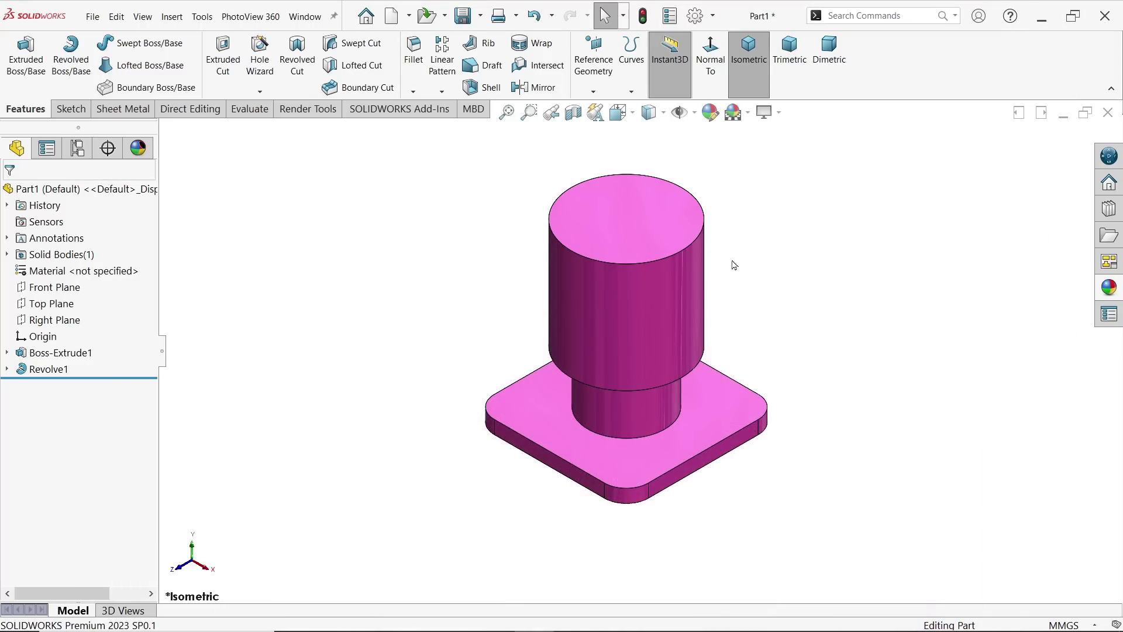
{"action": "left_click", "coordinate": [57, 320]}
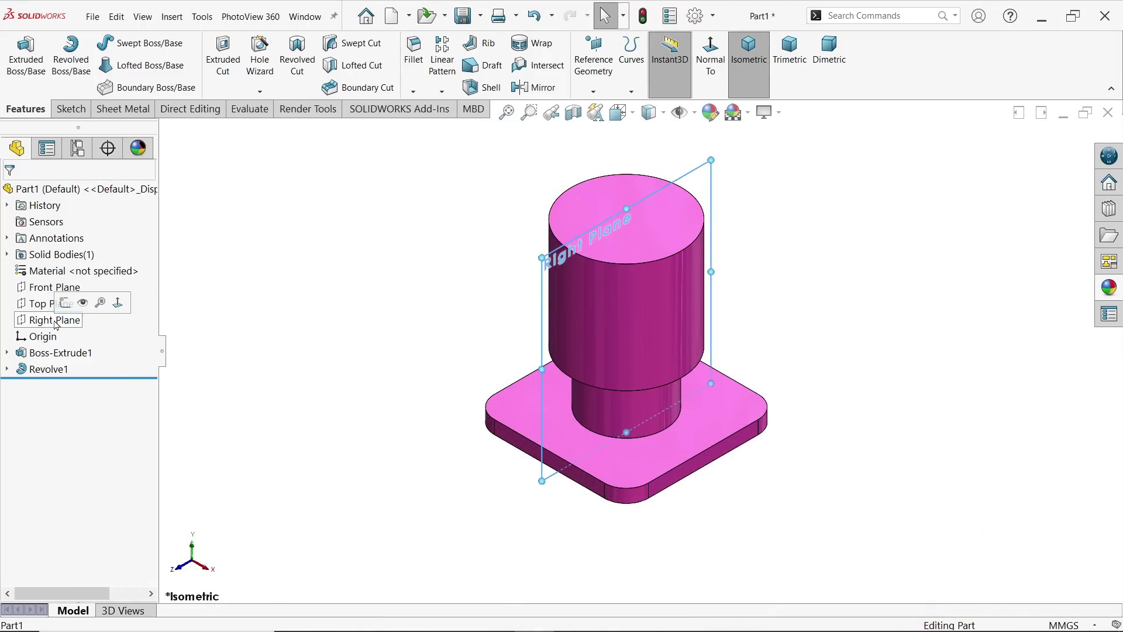
{"action": "left_click", "coordinate": [64, 304]}
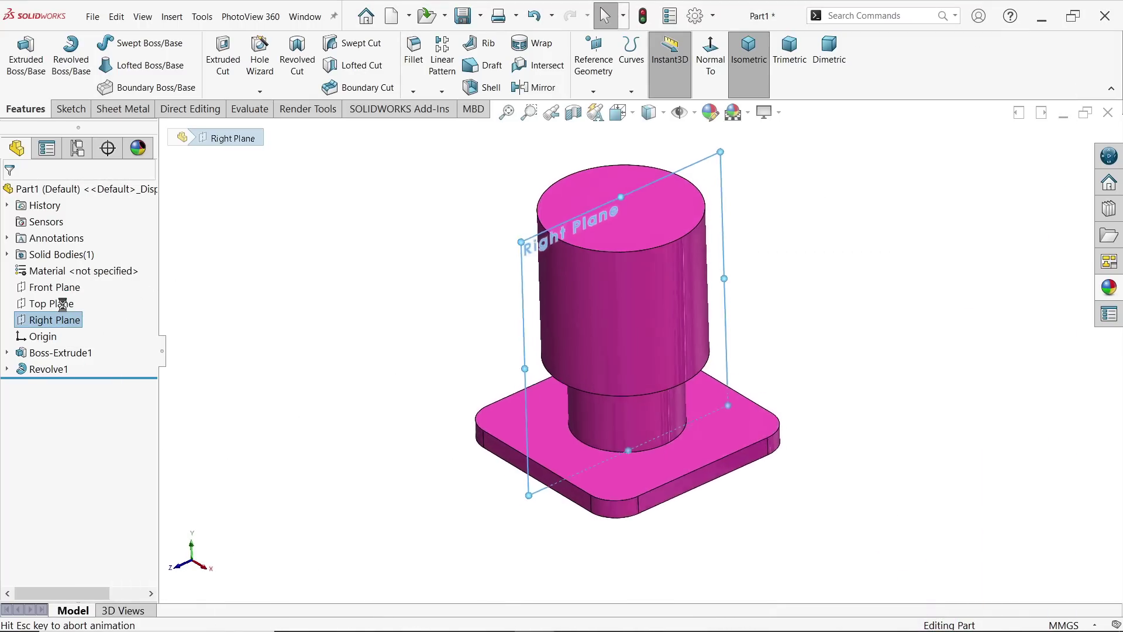
{"action": "left_click", "coordinate": [130, 42]}
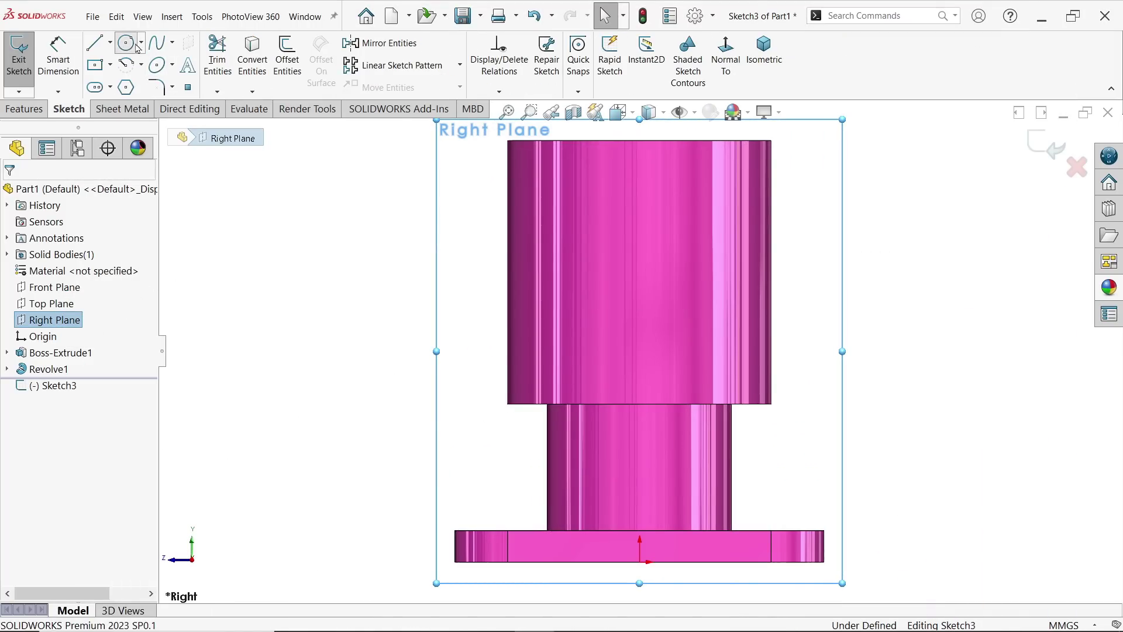
{"action": "mouse_move", "coordinate": [398, 327]}
{"action": "left_mouse_down"}
{"action": "mouse_move", "coordinate": [413, 336]}
{"action": "mouse_move", "coordinate": [457, 314]}
{"action": "left_mouse_up"}
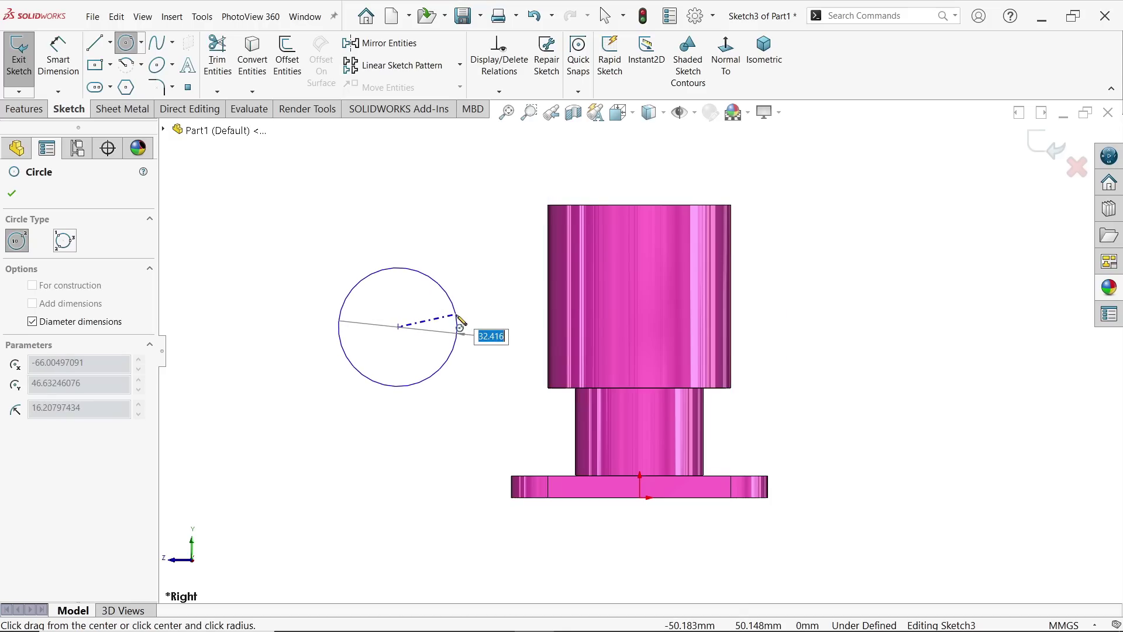
{"action": "type", "text": "50"}
{"action": "key", "text": "Return"}
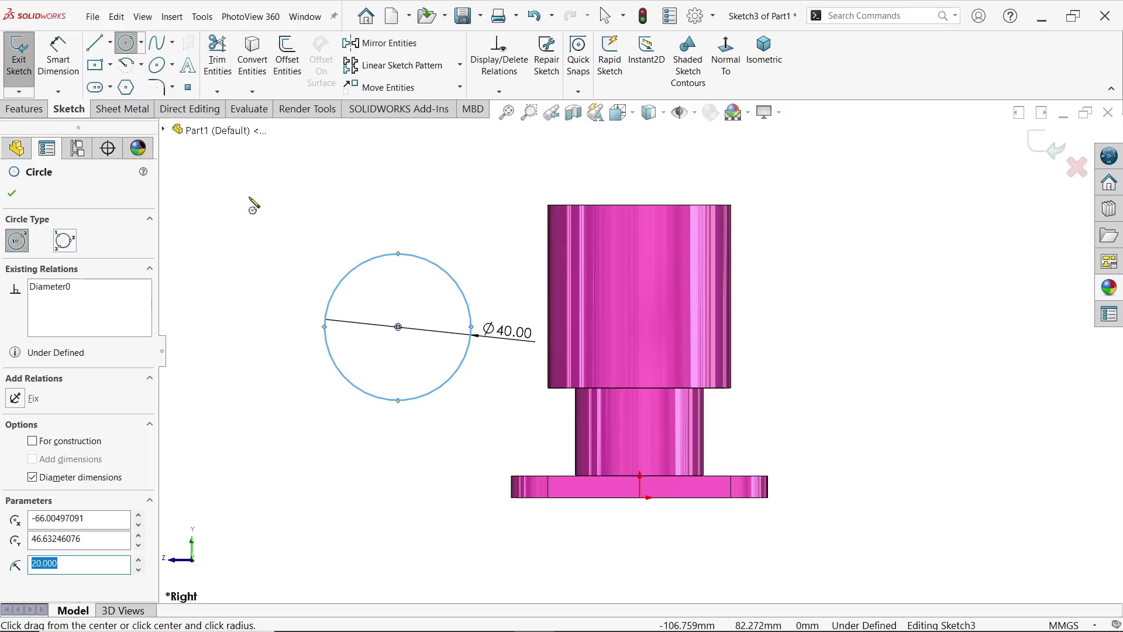
{"action": "key", "text": "Escape"}
Step: Dimension the circle's center 50 mm above the bottom edge of the base plate
{"action": "left_click", "coordinate": [58, 59]}
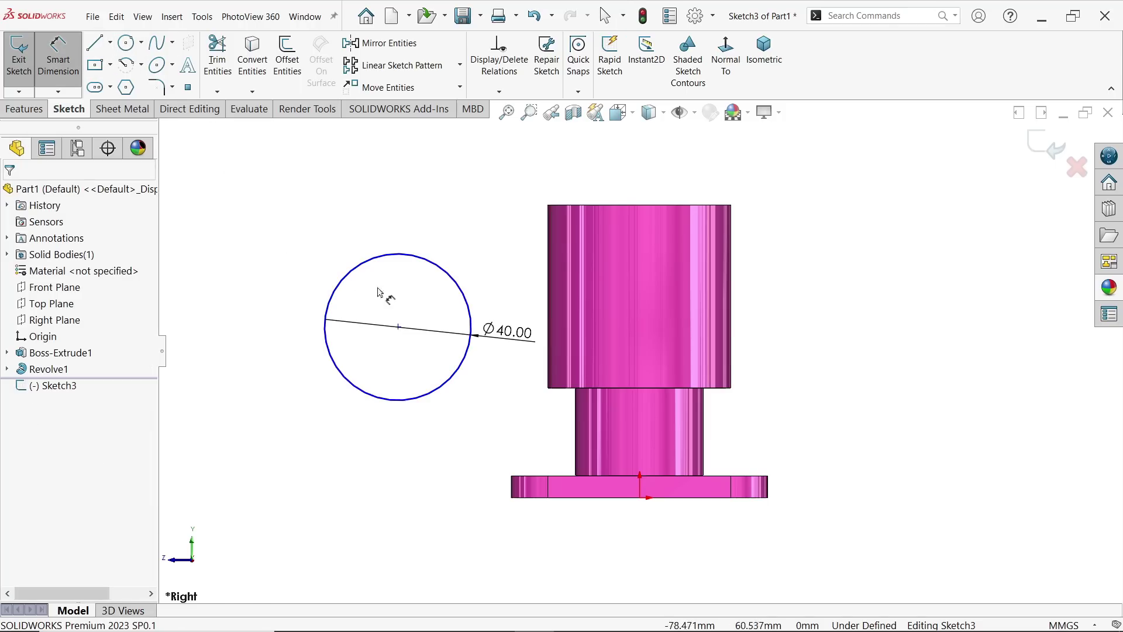
{"action": "left_click", "coordinate": [398, 327]}
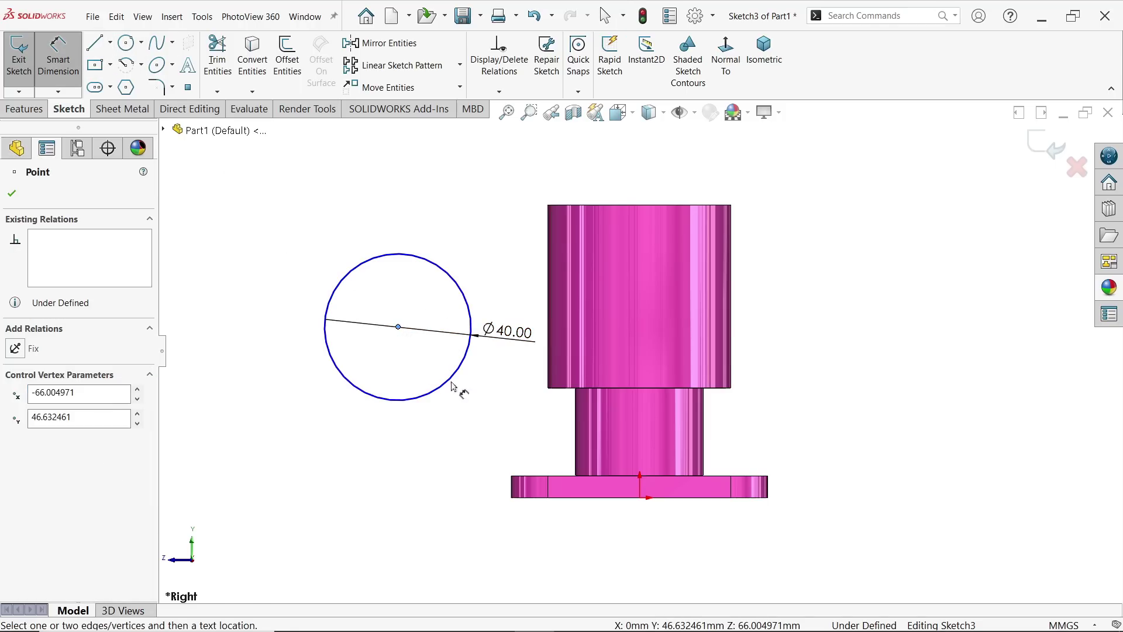
{"action": "left_click", "coordinate": [587, 499]}
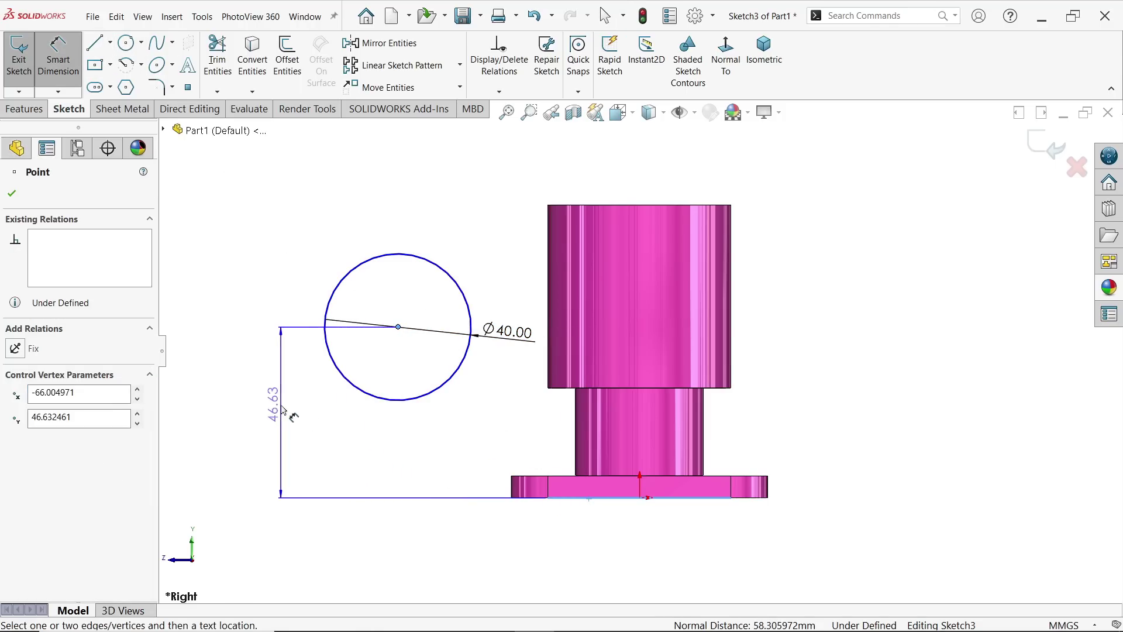
{"action": "left_click", "coordinate": [284, 413]}
{"action": "type", "text": "50"}
{"action": "left_click", "coordinate": [199, 385]}
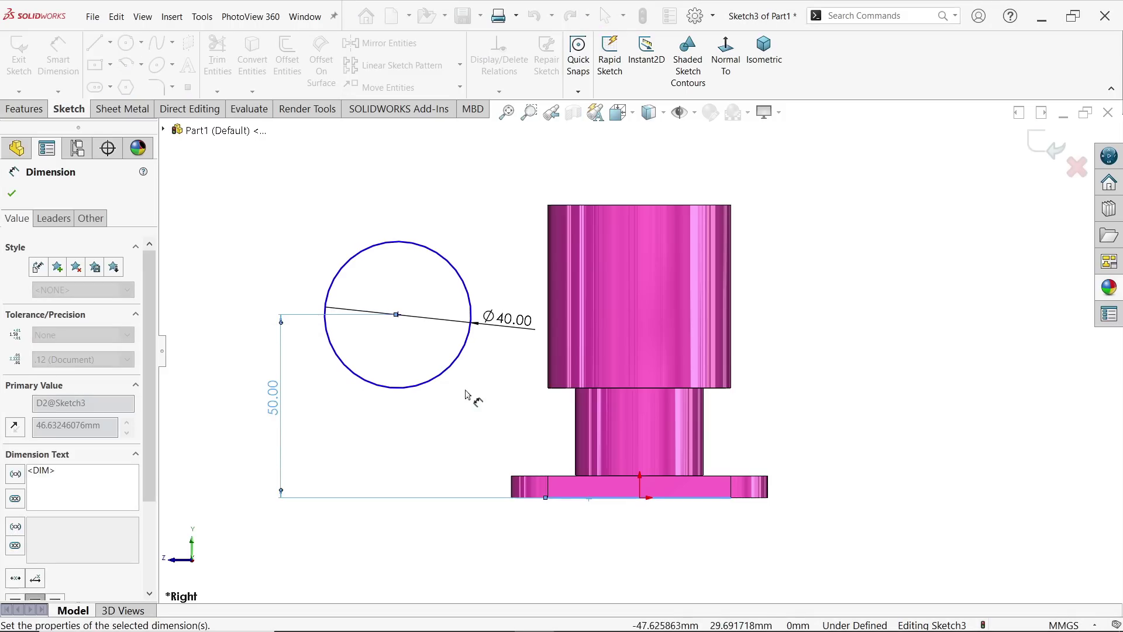
Step: Dimension the horizontal distance between the circle and the origin as 50 mm
{"action": "left_click", "coordinate": [452, 378]}
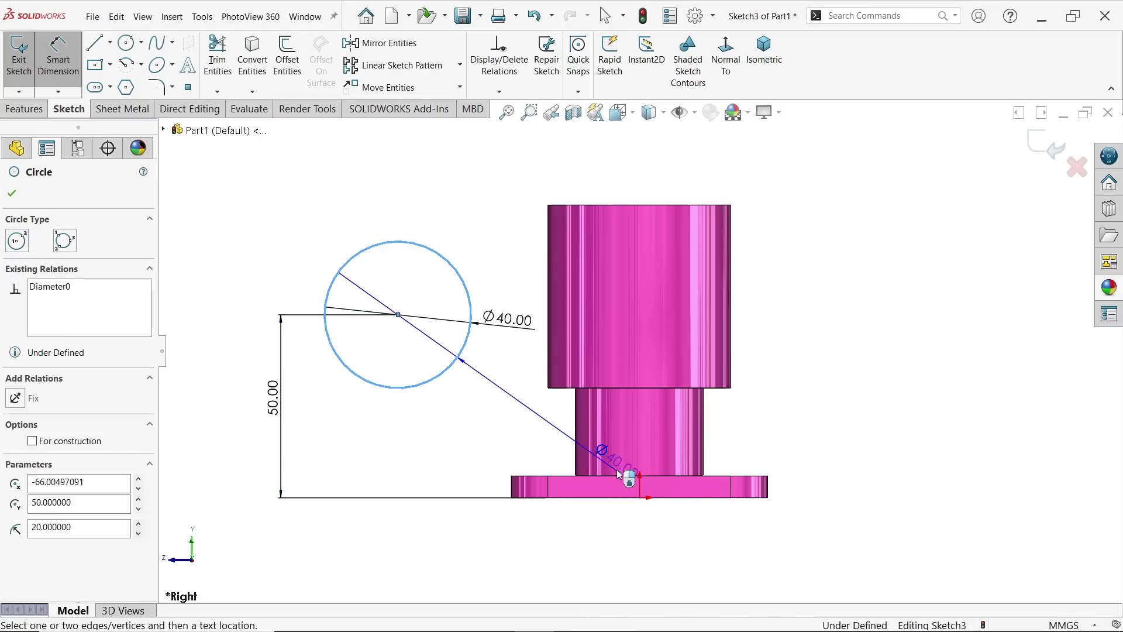
{"action": "left_click", "coordinate": [639, 497]}
{"action": "left_click", "coordinate": [526, 542]}
{"action": "type", "text": "50"}
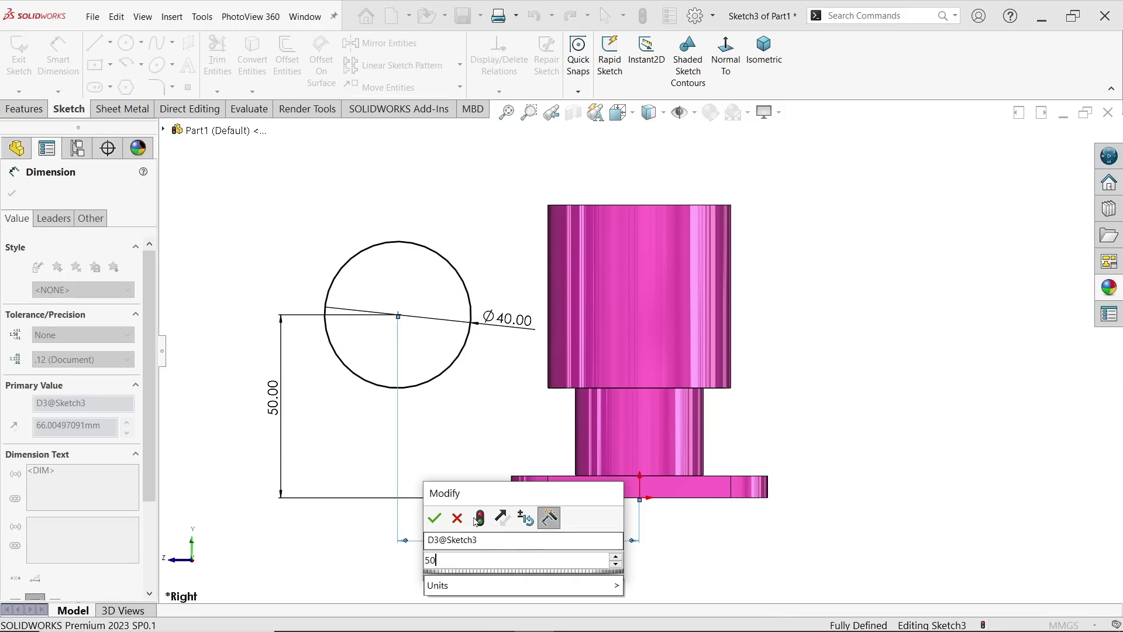
{"action": "left_click", "coordinate": [443, 519]}
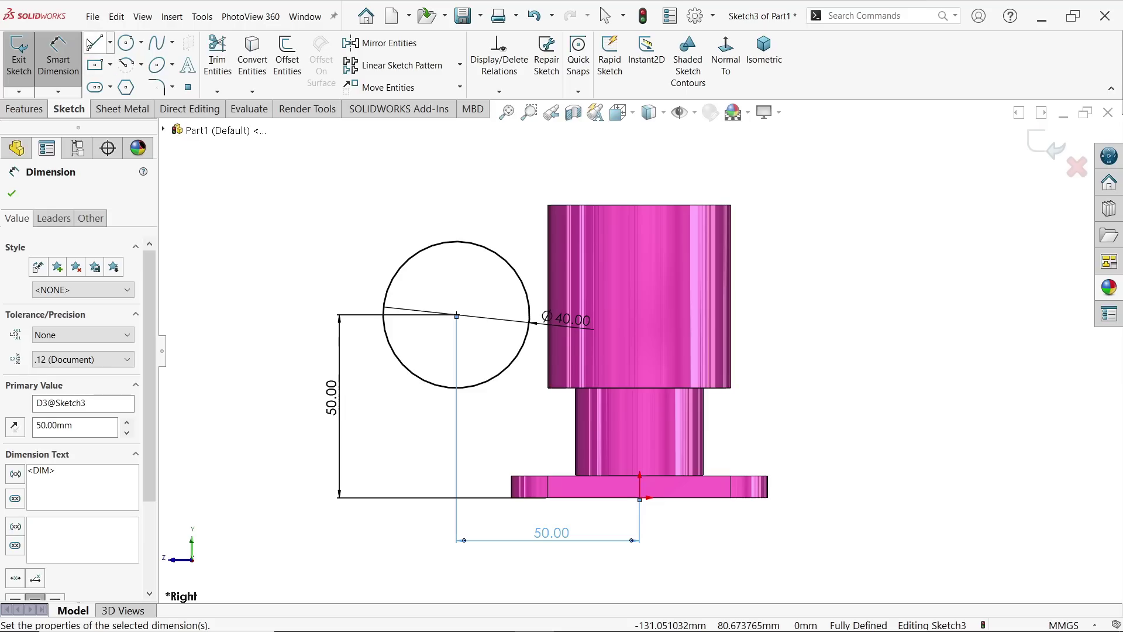
Step: Draw connected lines from the circle's top quadrant 50 mm across to the body's axis, 40 mm down, and back to the bottom quadrant
{"action": "key", "text": "l"}
{"action": "scroll", "coordinate": [477, 246], "scroll_direction": "down", "scroll_amount": 2}
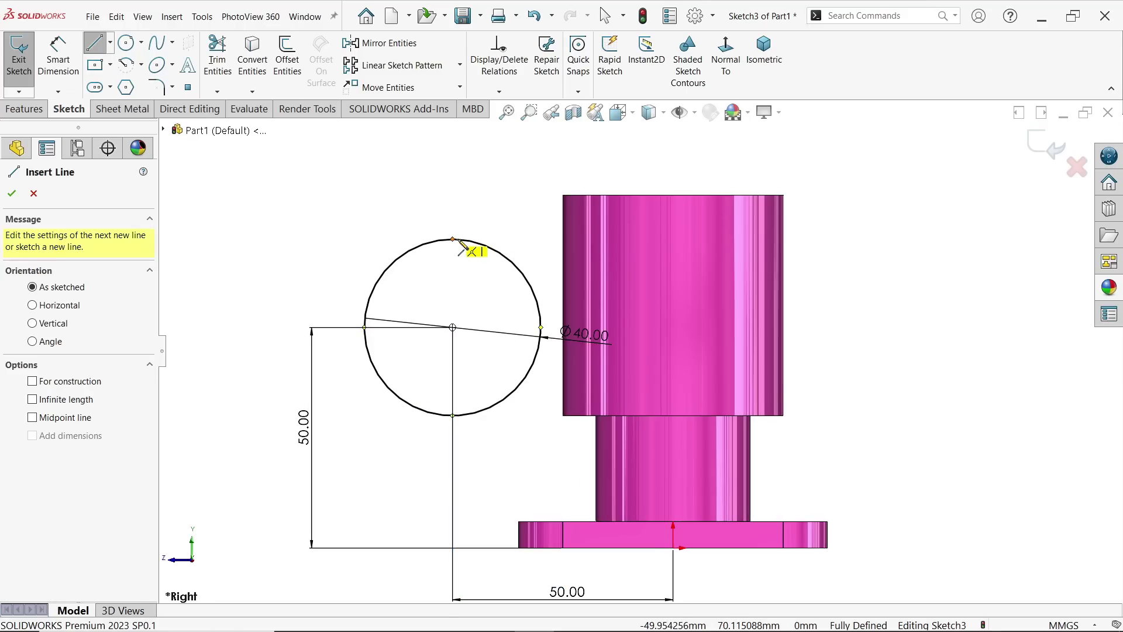
{"action": "left_click", "coordinate": [453, 239]}
{"action": "left_click", "coordinate": [672, 239]}
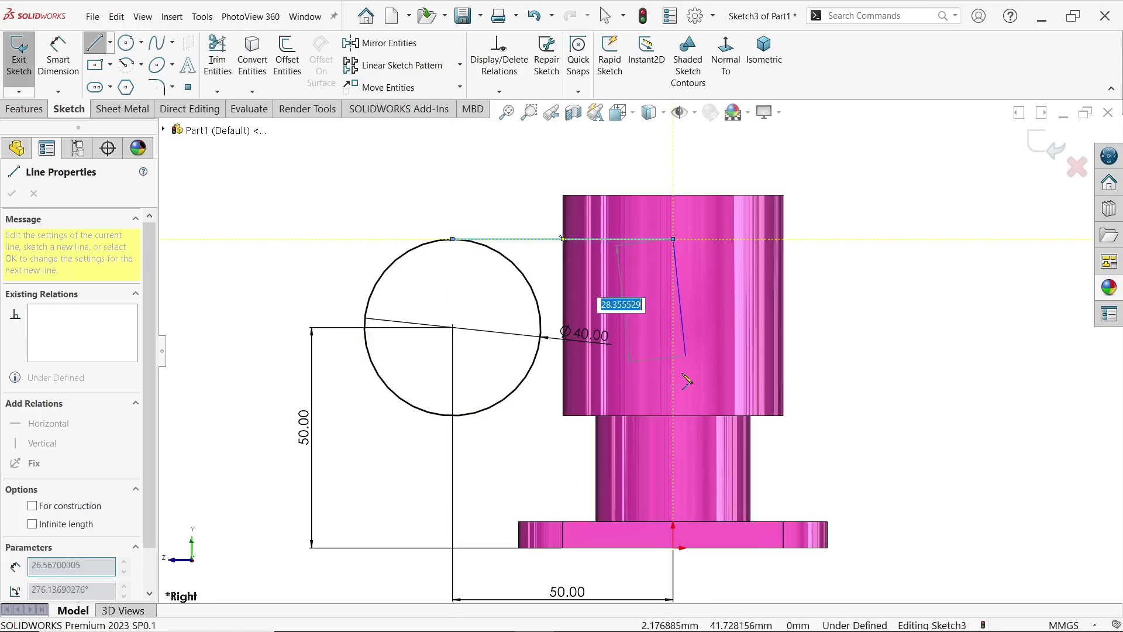
{"action": "left_click", "coordinate": [673, 415]}
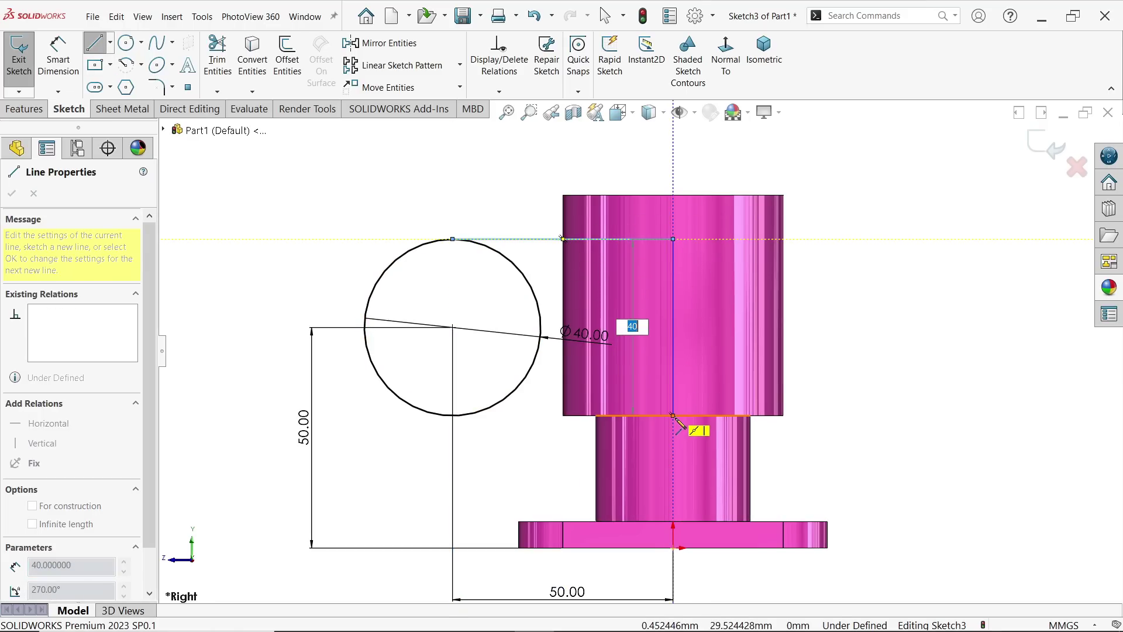
{"action": "left_click", "coordinate": [452, 416]}
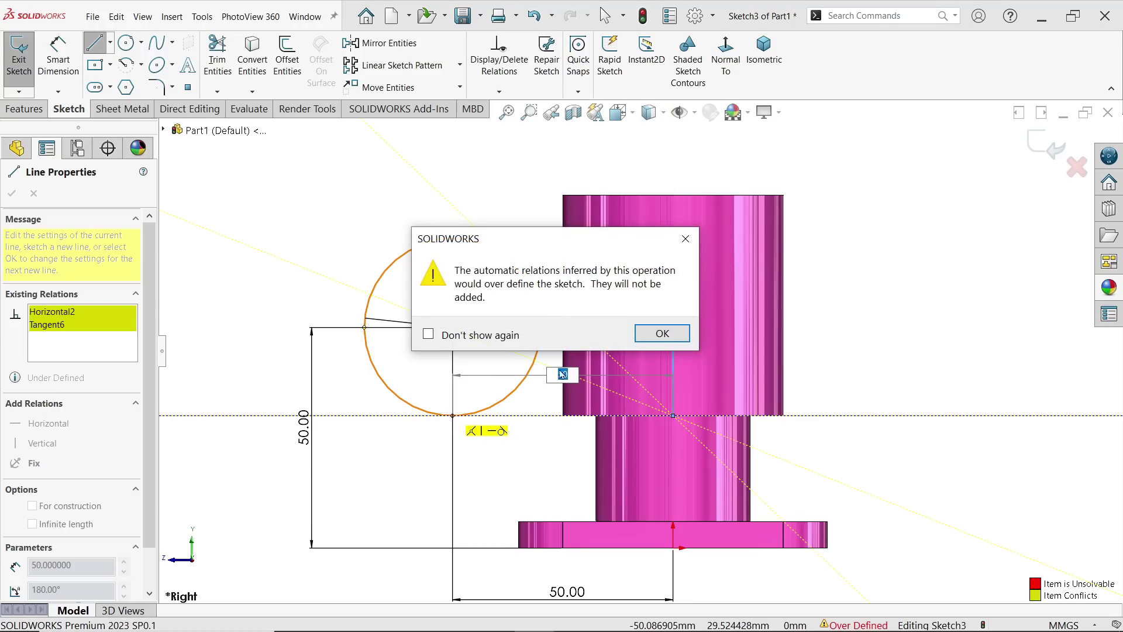
{"action": "left_click", "coordinate": [662, 333]}
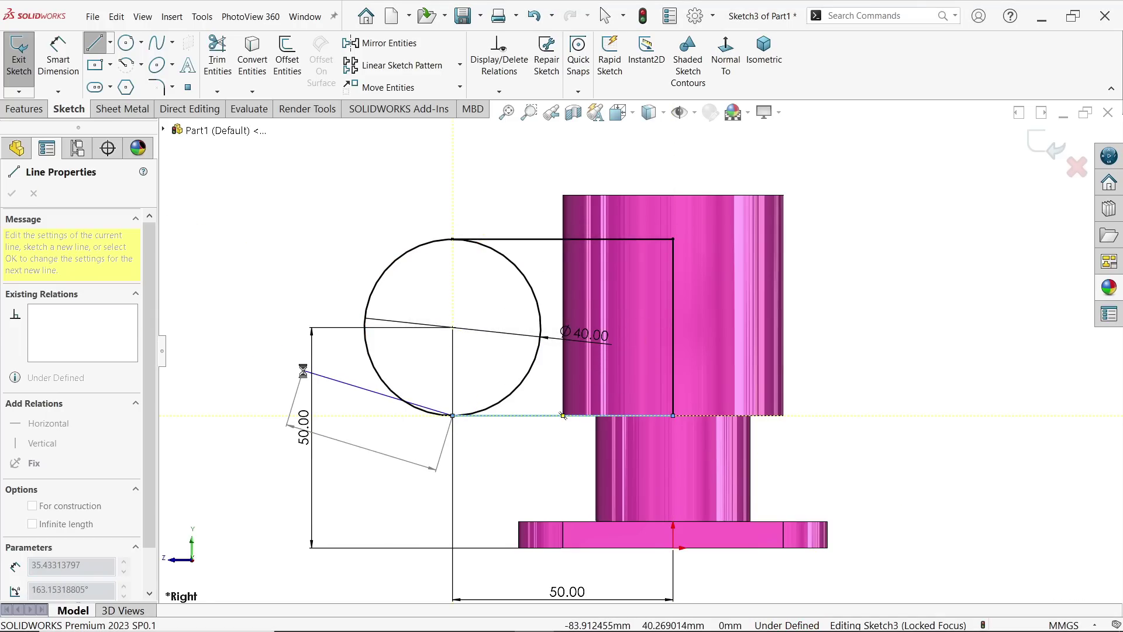
{"action": "key", "text": "Escape"}
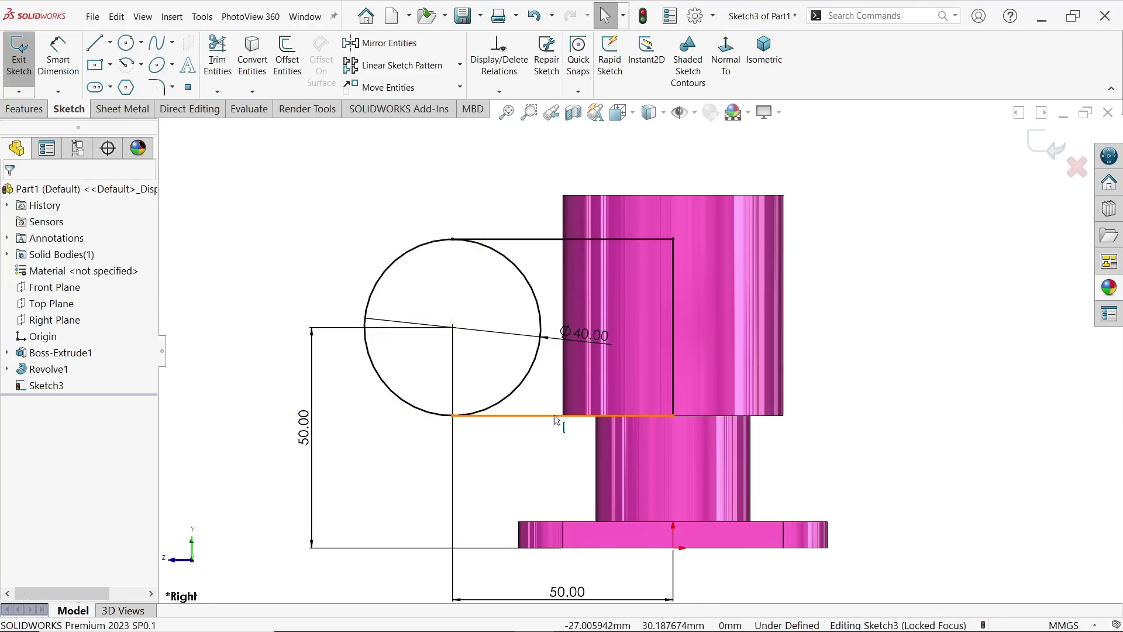
{"action": "left_click", "coordinate": [559, 417]}
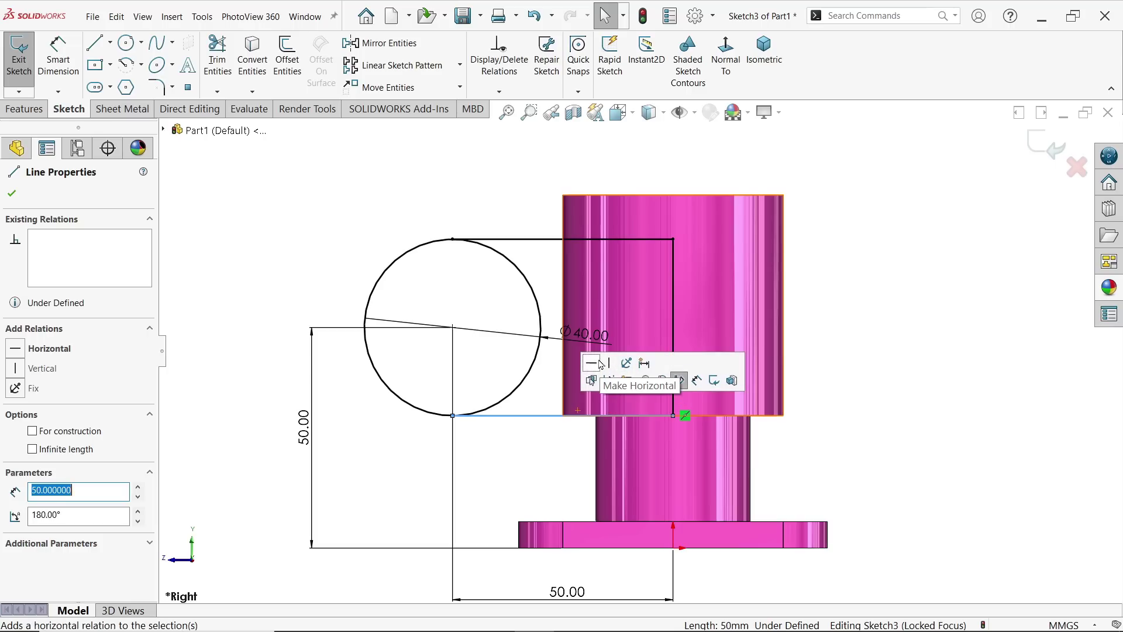
{"action": "left_click", "coordinate": [848, 298]}
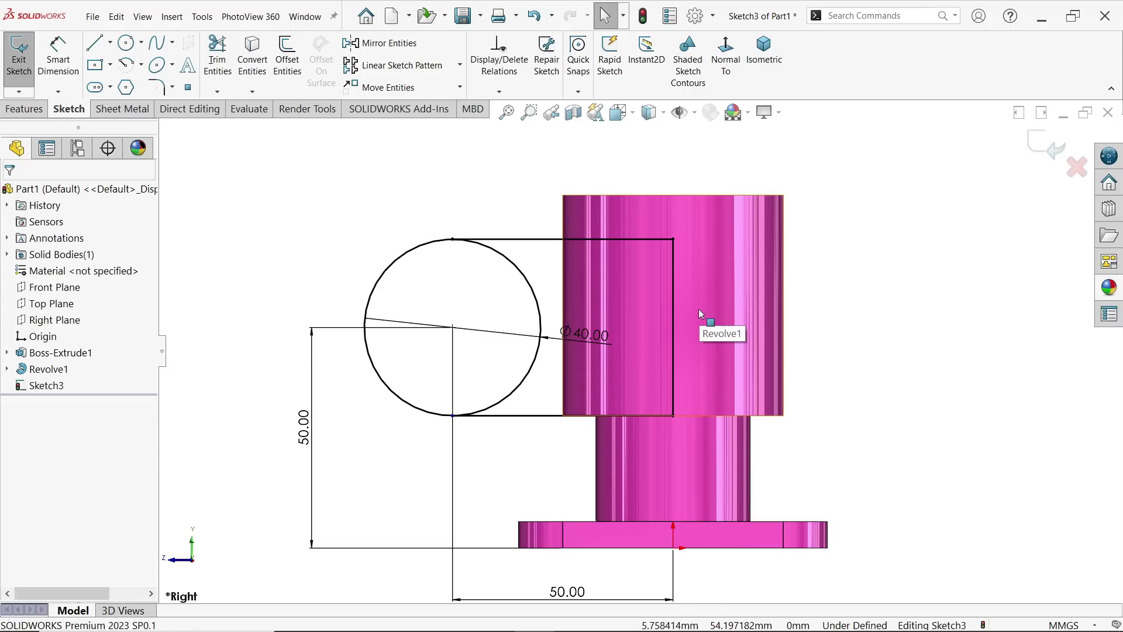
Step: Extrude only the circle region of the sketch, Blind 35 mm in Direction 1 and 70-35-5 (30 mm) in Direction 2
{"action": "left_click", "coordinate": [24, 109]}
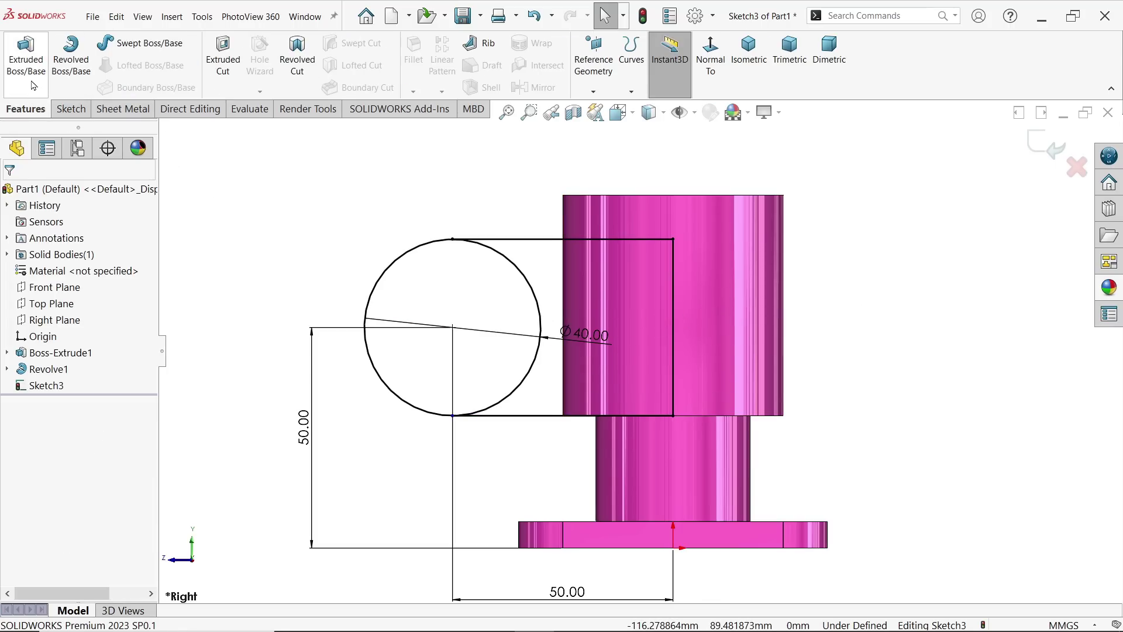
{"action": "left_click", "coordinate": [26, 65]}
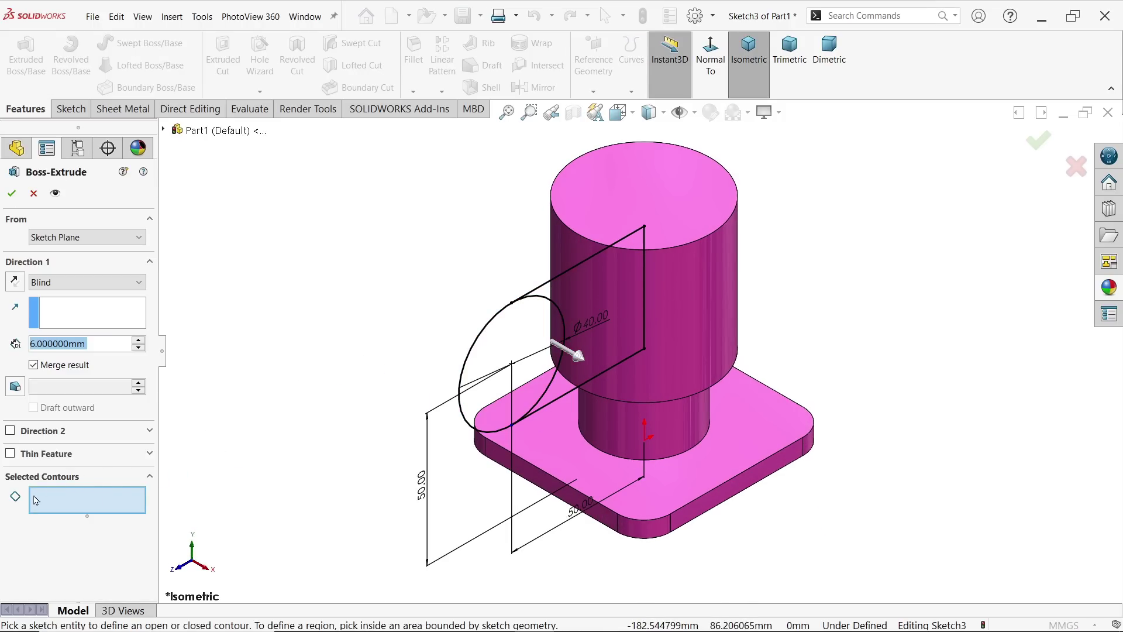
{"action": "left_click", "coordinate": [538, 334]}
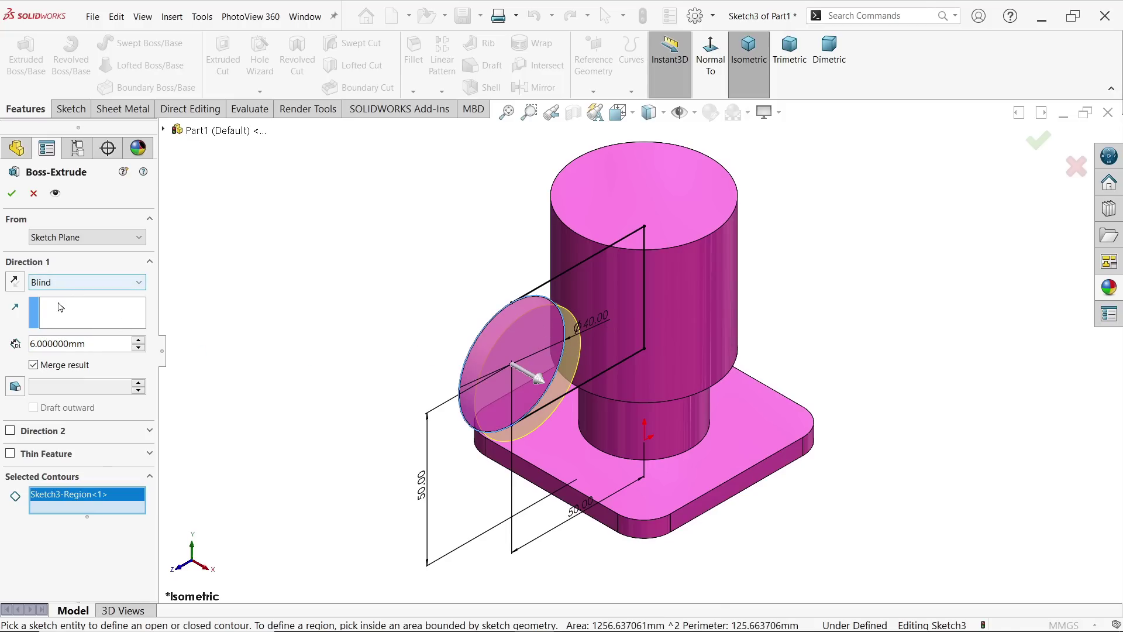
{"action": "left_click_drag", "start_coordinate": [89, 343], "coordinate": [14, 343]}
{"action": "type", "text": "35"}
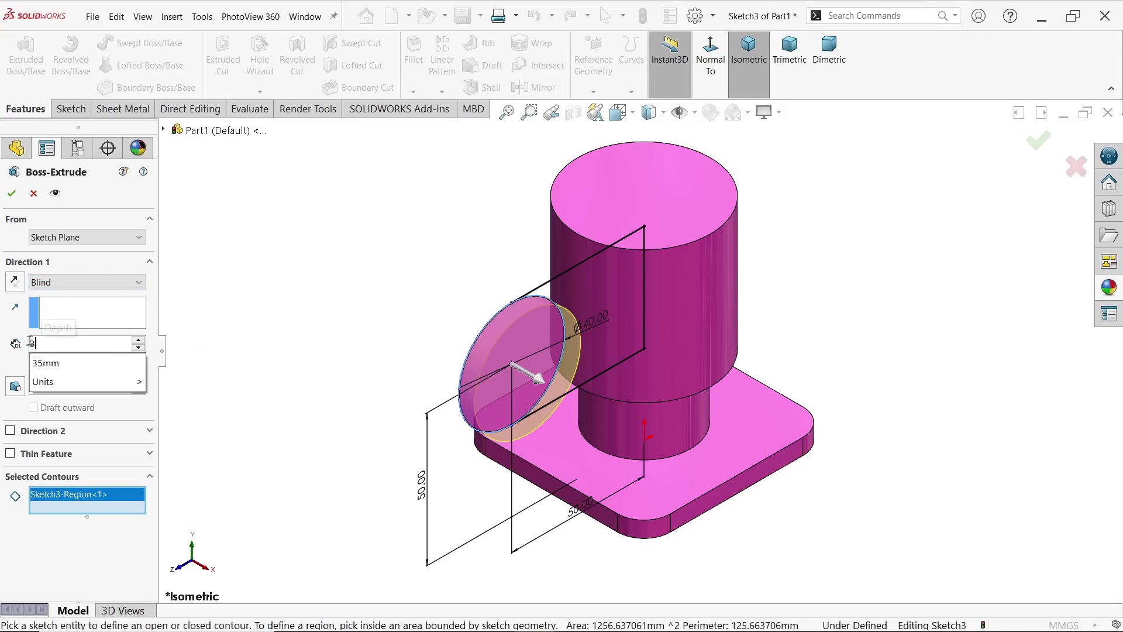
{"action": "key", "text": "Return"}
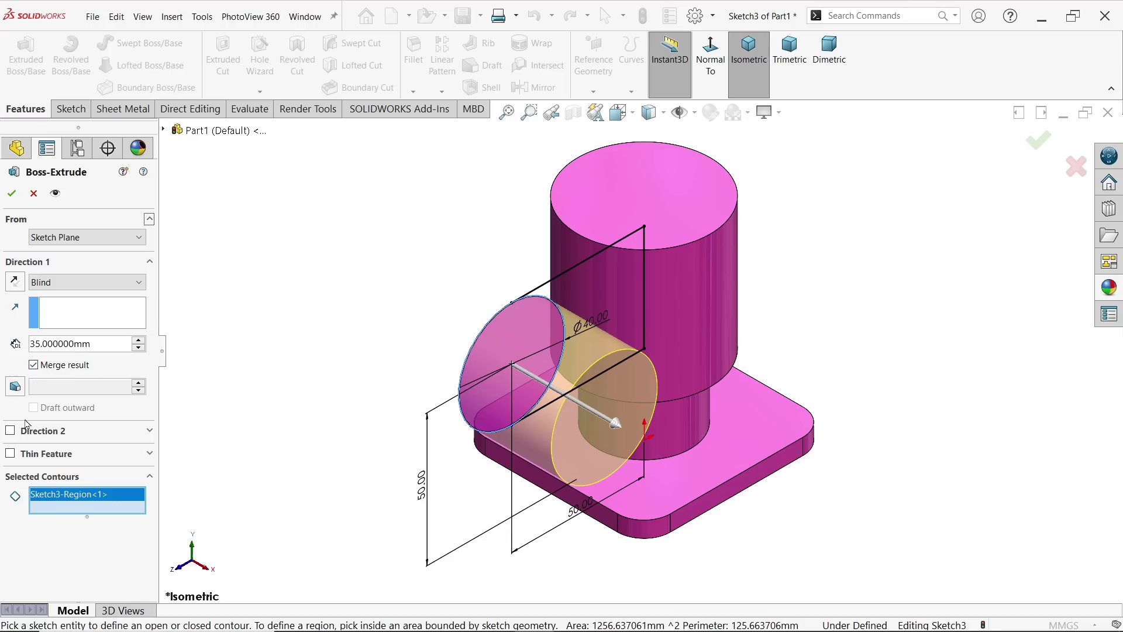
{"action": "left_click", "coordinate": [10, 431]}
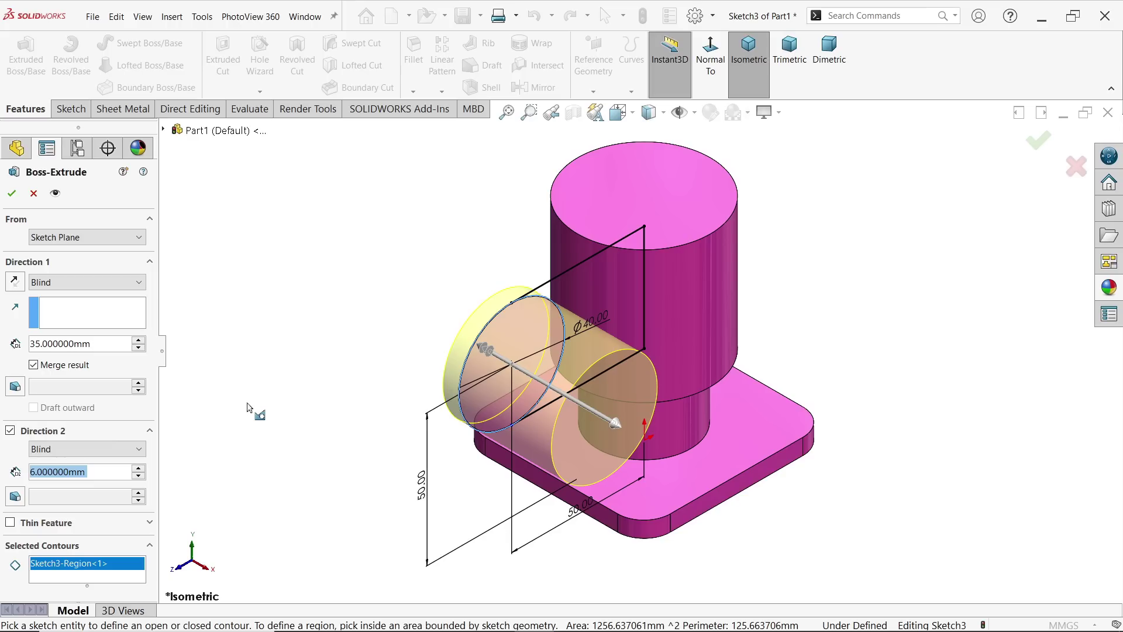
{"action": "type", "text": "70-3"}
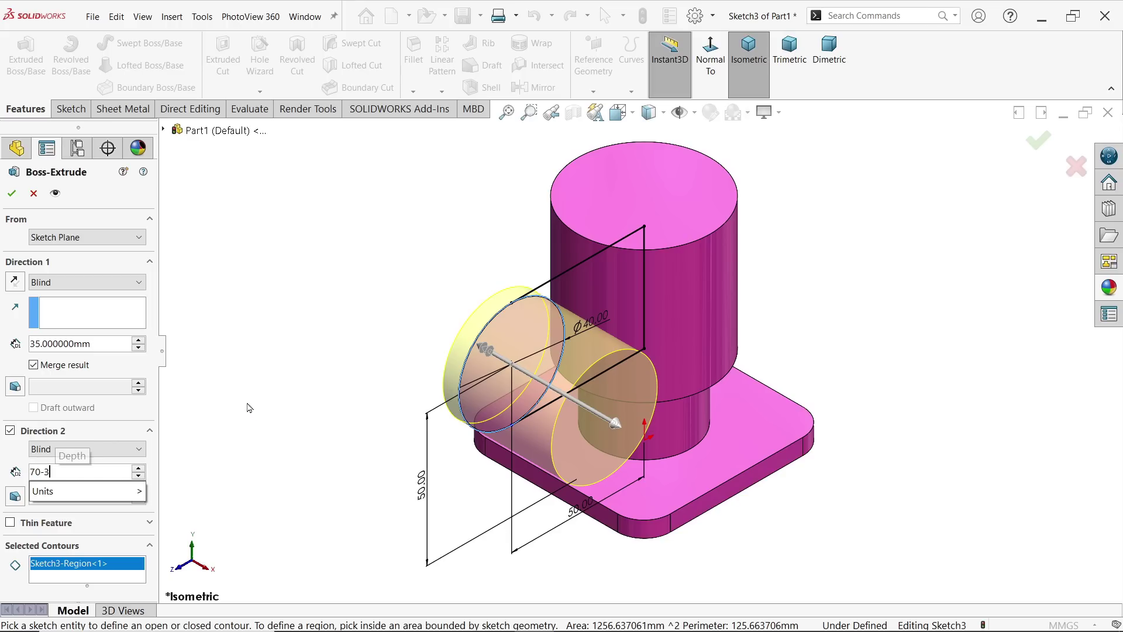
{"action": "type", "text": "5-5"}
{"action": "key", "text": "Return"}
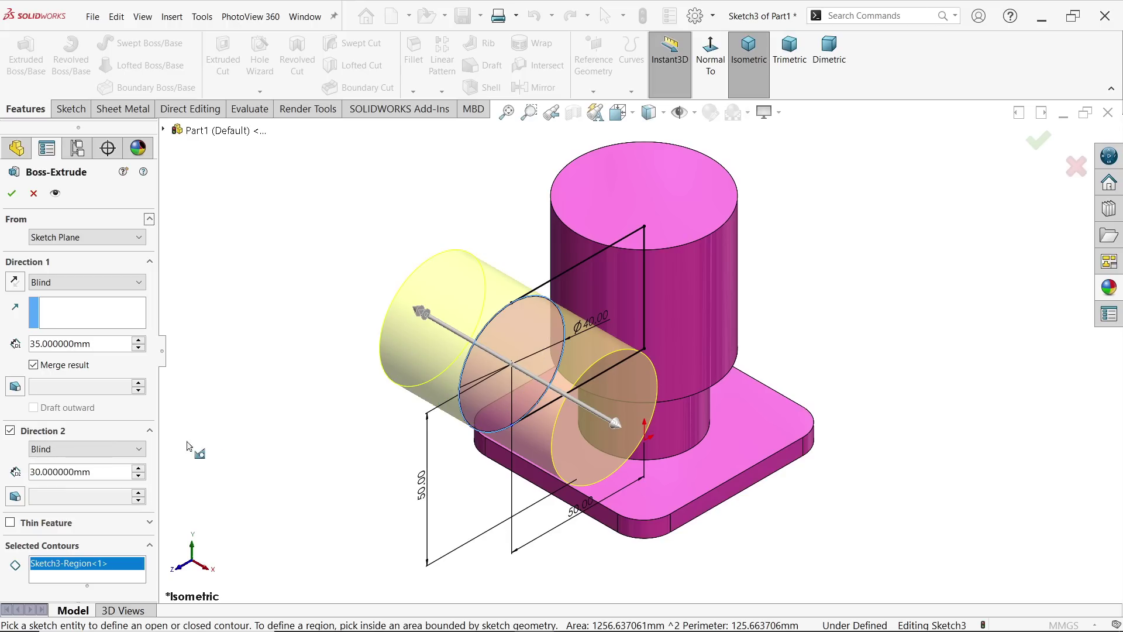
{"action": "left_click", "coordinate": [12, 195]}
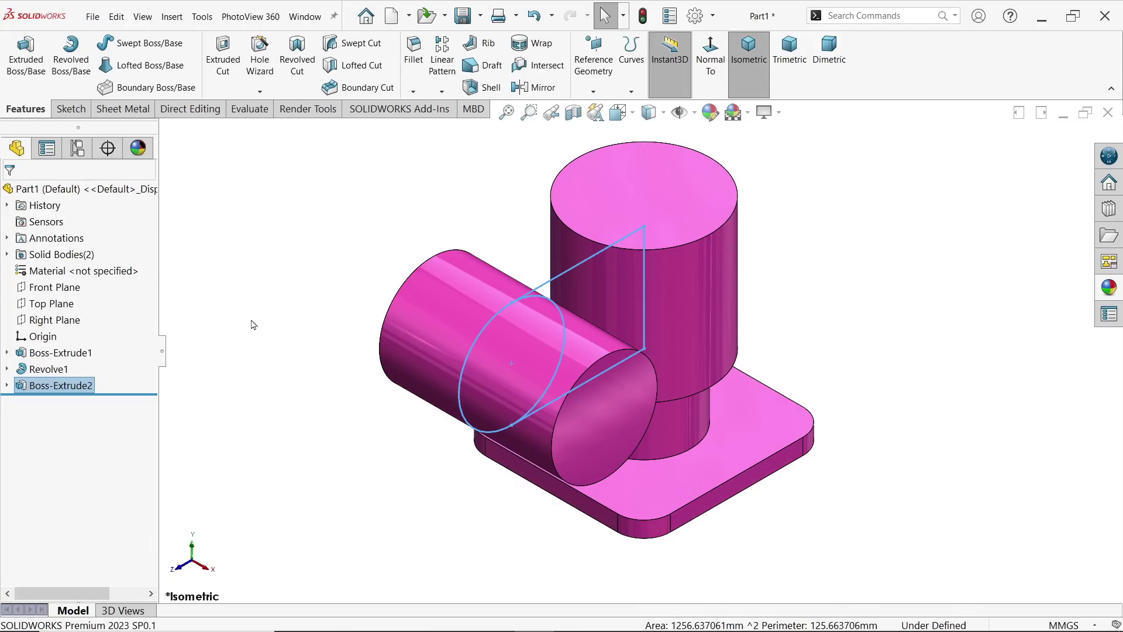
Step: Reuse the circle's sketch to extrude the region between the circle and the body's axis, Mid Plane 50 mm with merged result
{"action": "mouse_move", "coordinate": [279, 321]}
{"action": "middle_mouse_down"}
{"action": "mouse_move", "coordinate": [314, 346]}
{"action": "mouse_move", "coordinate": [296, 343]}
{"action": "mouse_move", "coordinate": [264, 306]}
{"action": "middle_mouse_up"}
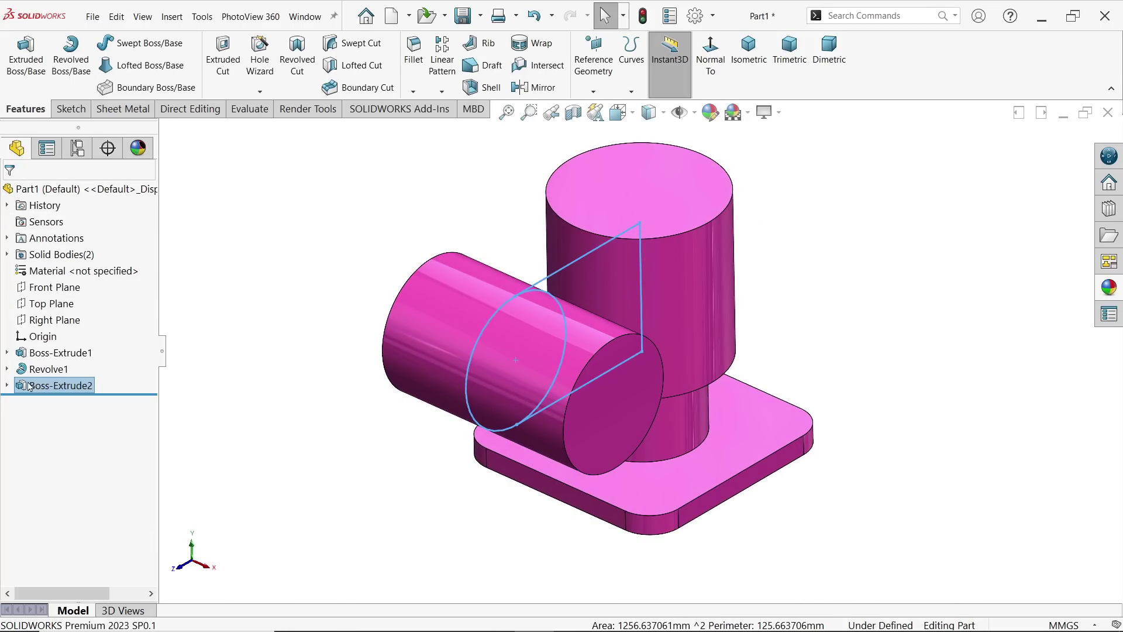
{"action": "left_click", "coordinate": [7, 386]}
{"action": "left_click", "coordinate": [64, 402]}
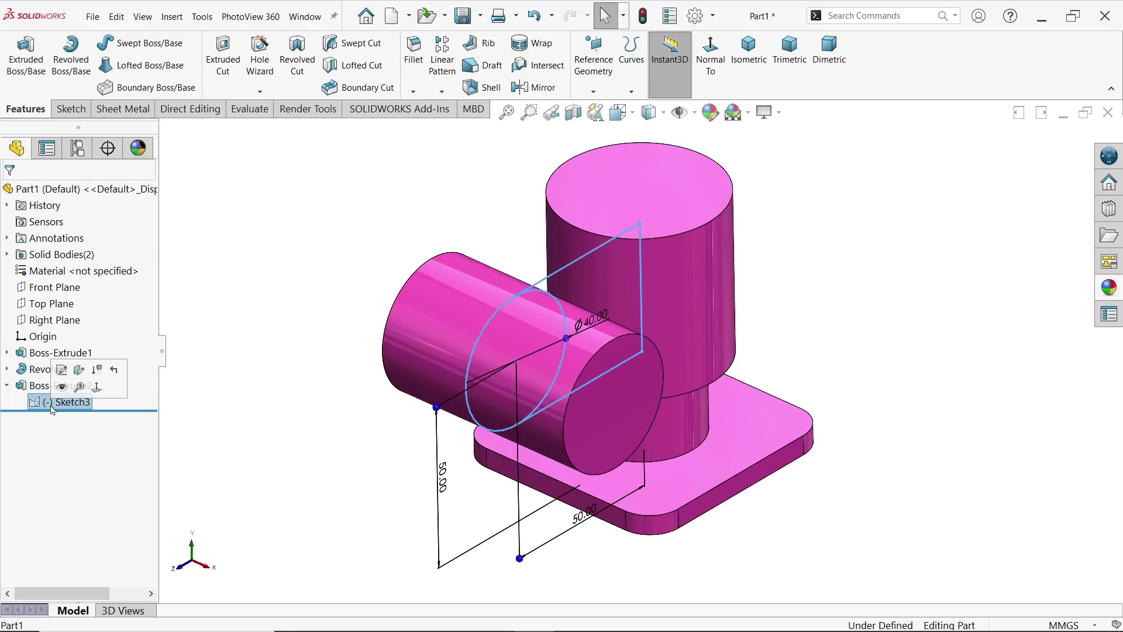
{"action": "left_click", "coordinate": [26, 54]}
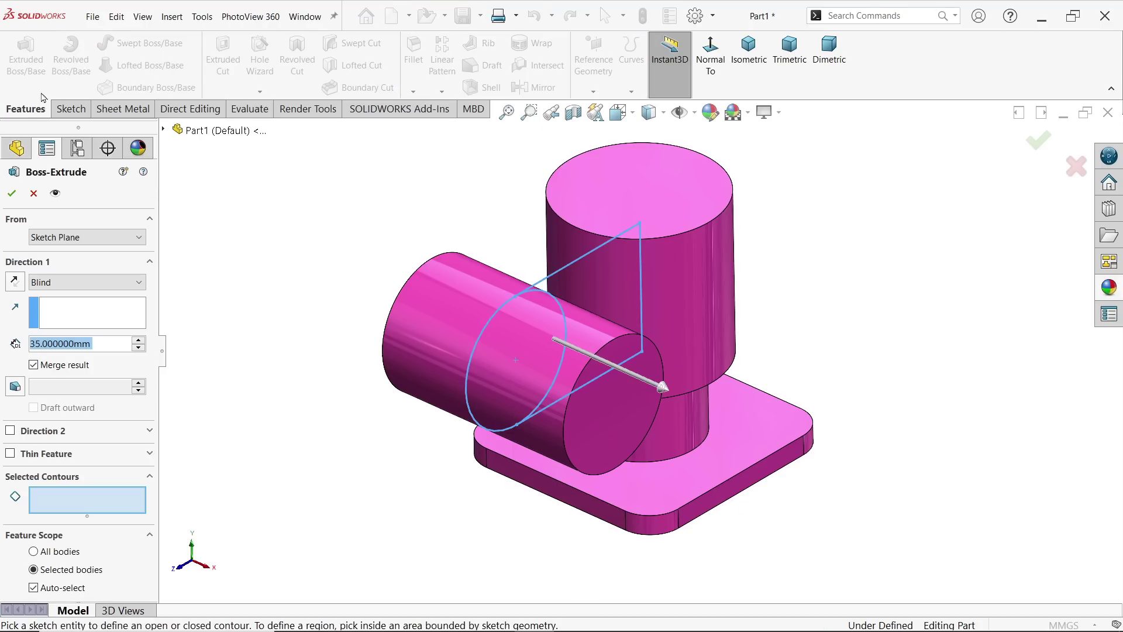
{"action": "left_click", "coordinate": [625, 298]}
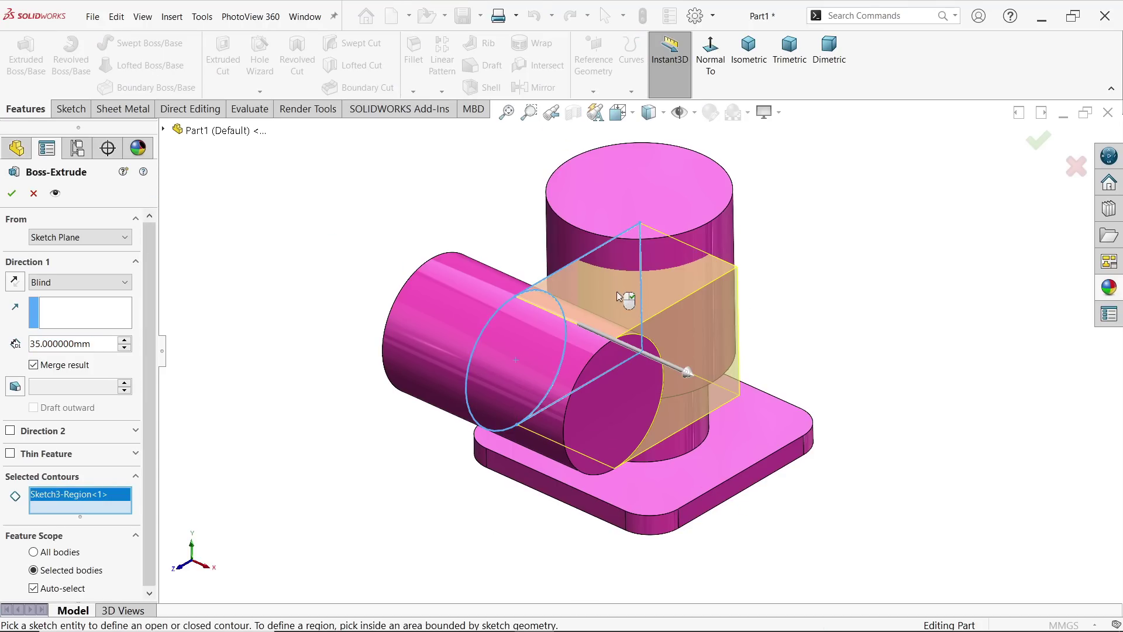
{"action": "left_click", "coordinate": [59, 282]}
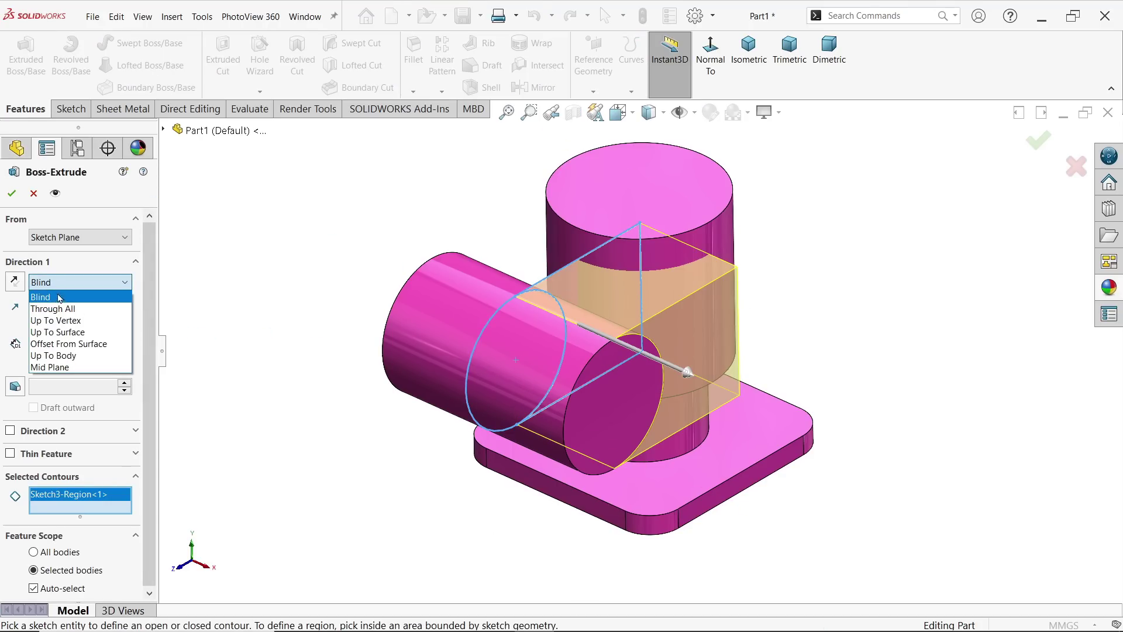
{"action": "left_click", "coordinate": [59, 367]}
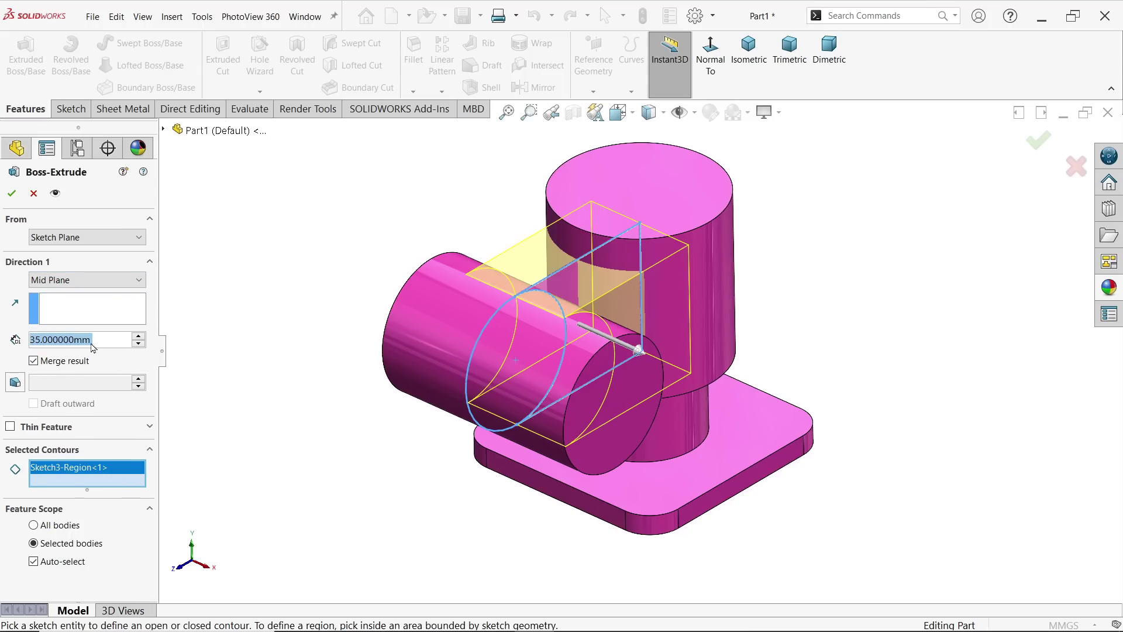
{"action": "type", "text": "50"}
{"action": "key", "text": "Return"}
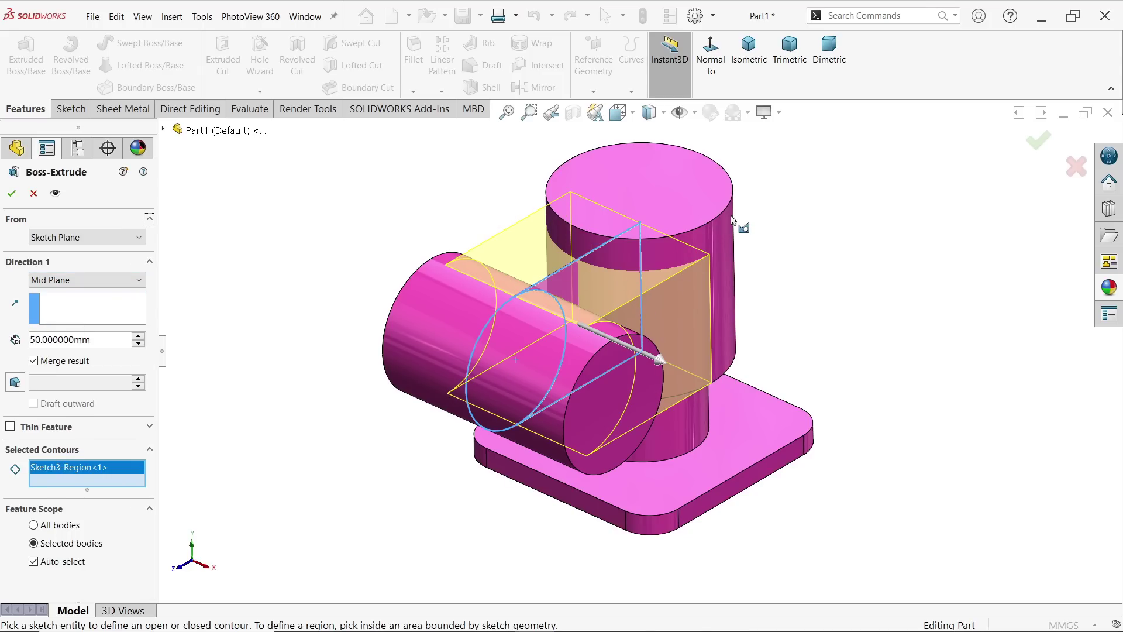
{"action": "middle_click_drag", "start_coordinate": [728, 237], "coordinate": [715, 279]}
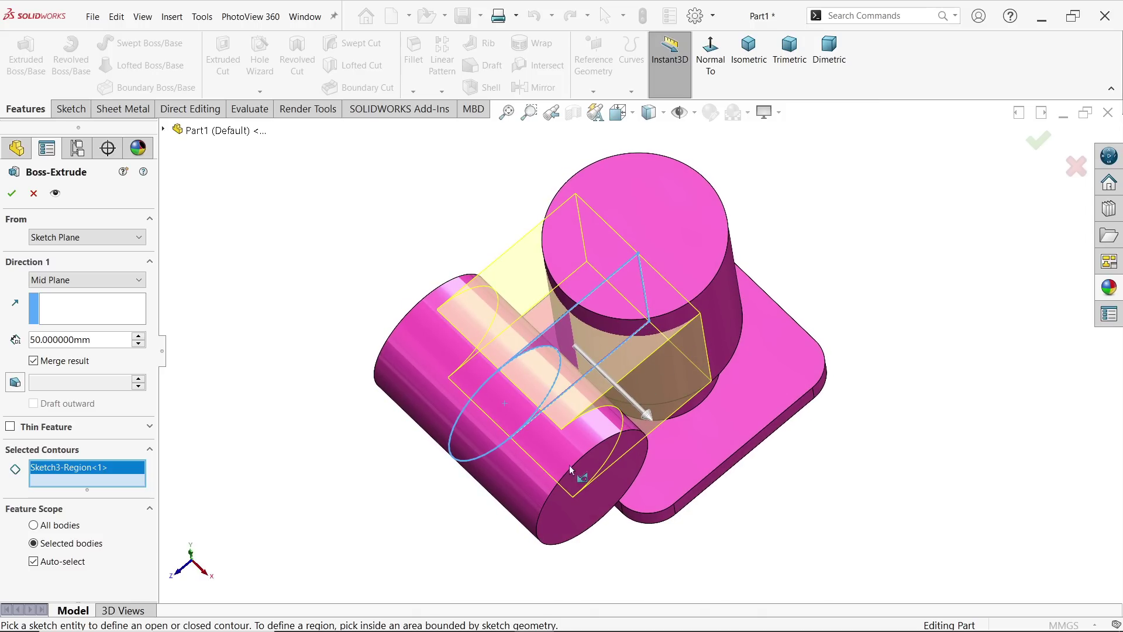
{"action": "left_click", "coordinate": [9, 195]}
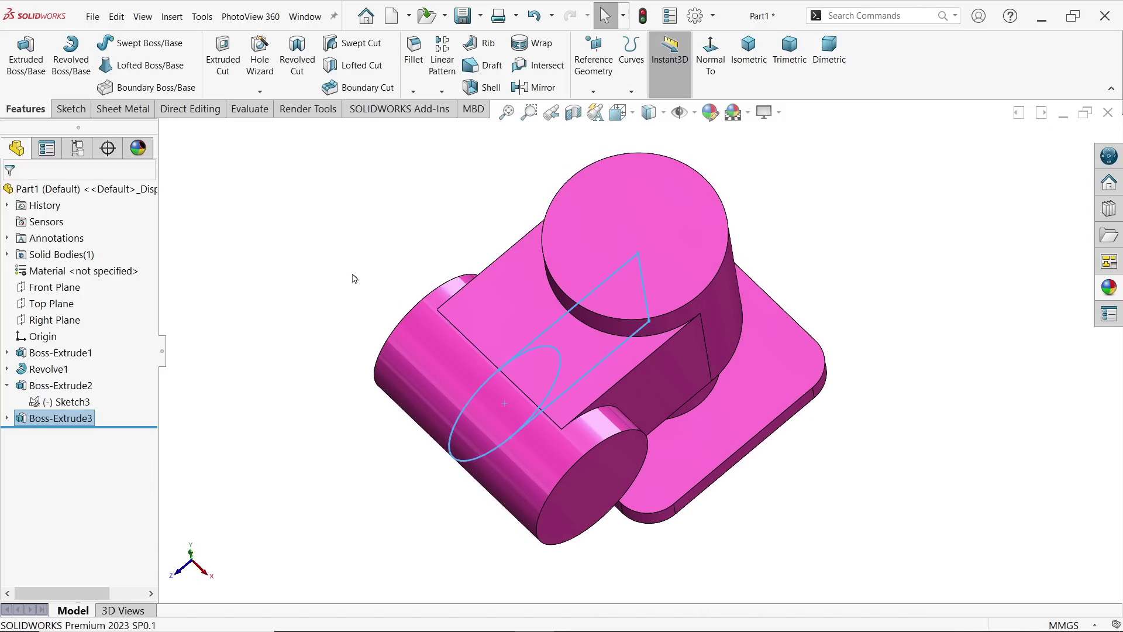
Step: Sketch a 30 by 30 mm center rectangle on the side cylinder's -X end face, centered on the circular face
{"action": "middle_click_drag", "start_coordinate": [351, 279], "coordinate": [491, 184]}
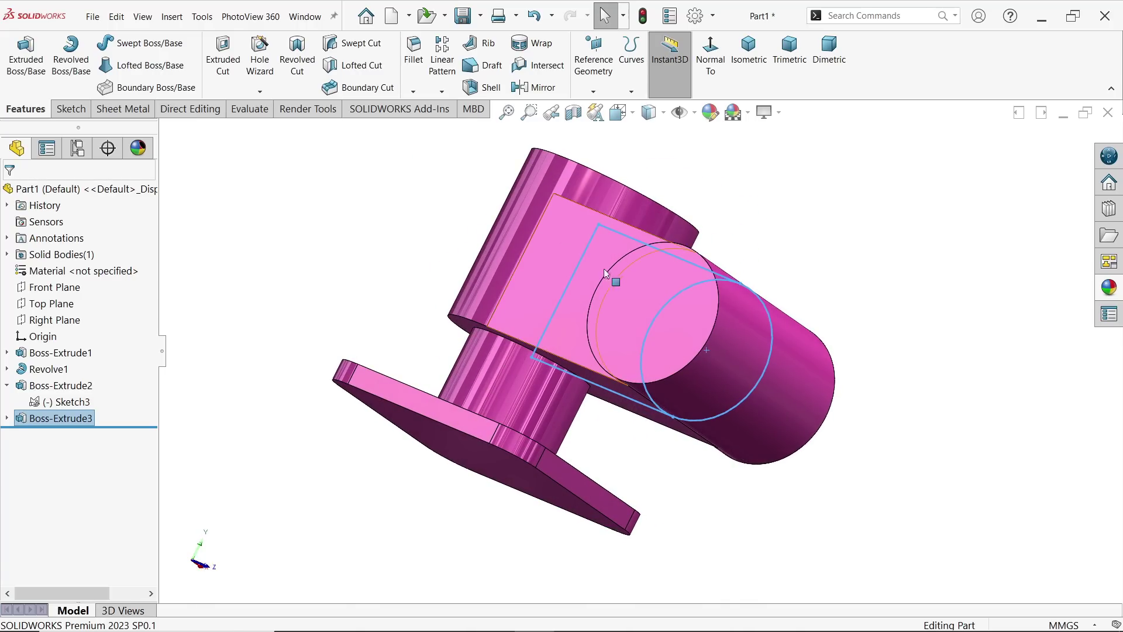
{"action": "left_click", "coordinate": [633, 285]}
{"action": "left_click", "coordinate": [683, 249]}
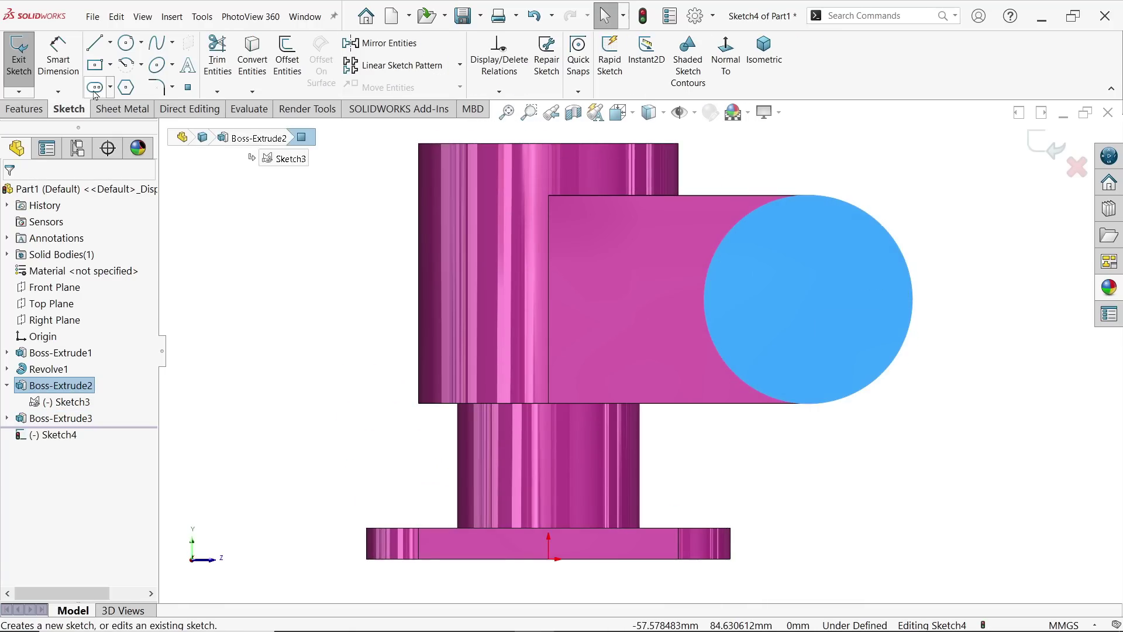
{"action": "left_click", "coordinate": [96, 65]}
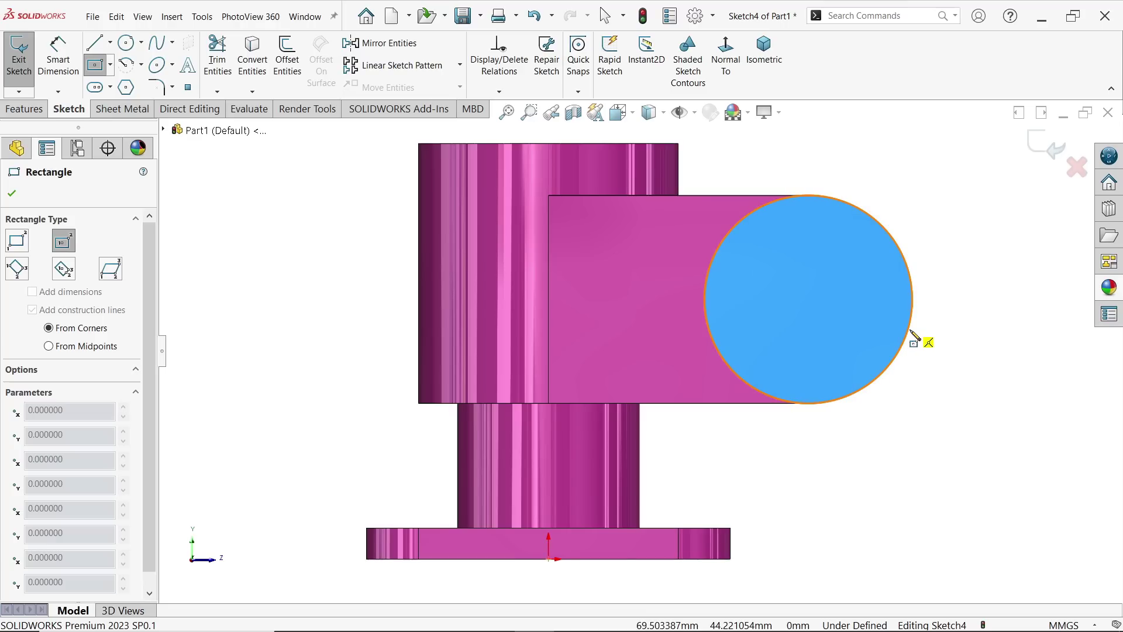
{"action": "left_click", "coordinate": [808, 299]}
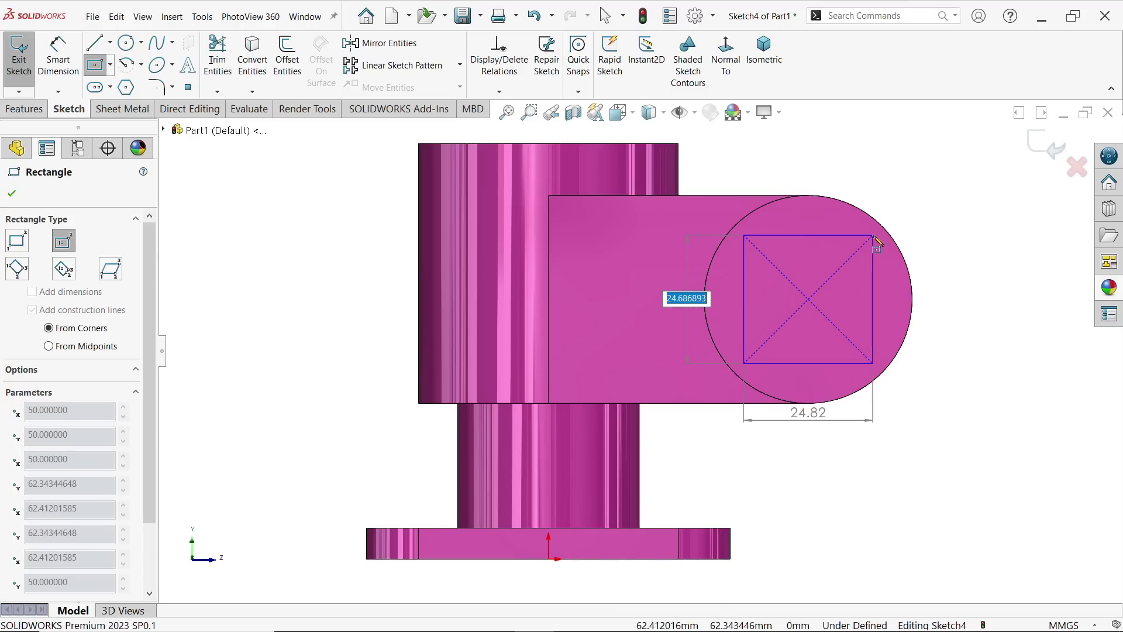
{"action": "type", "text": "30"}
{"action": "key", "text": "Tab"}
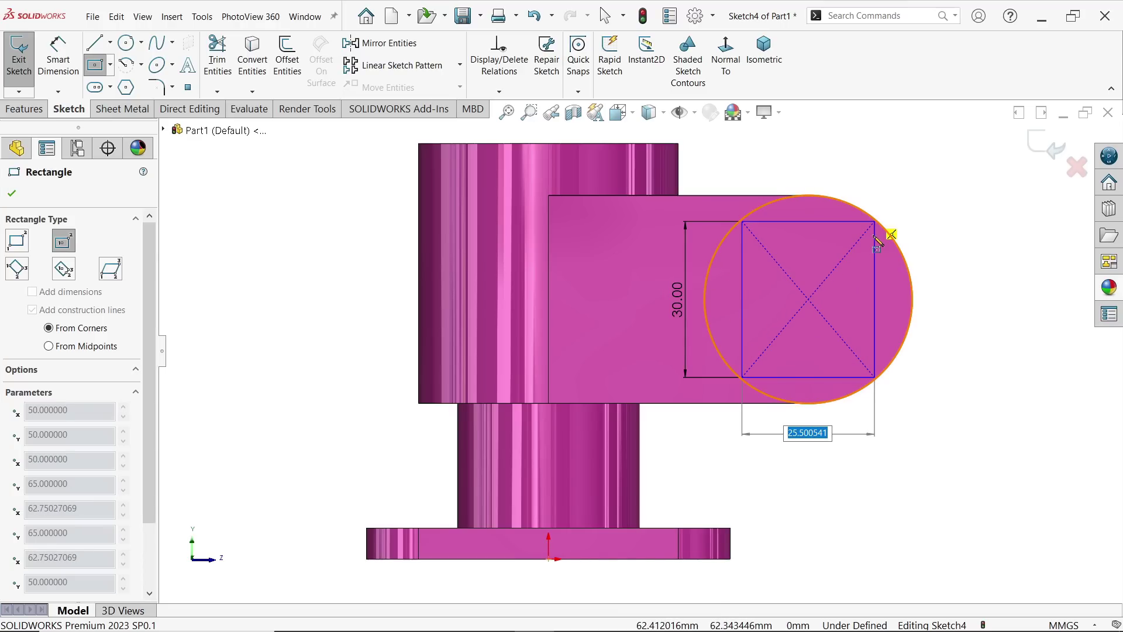
{"action": "type", "text": "30"}
{"action": "key", "text": "Return"}
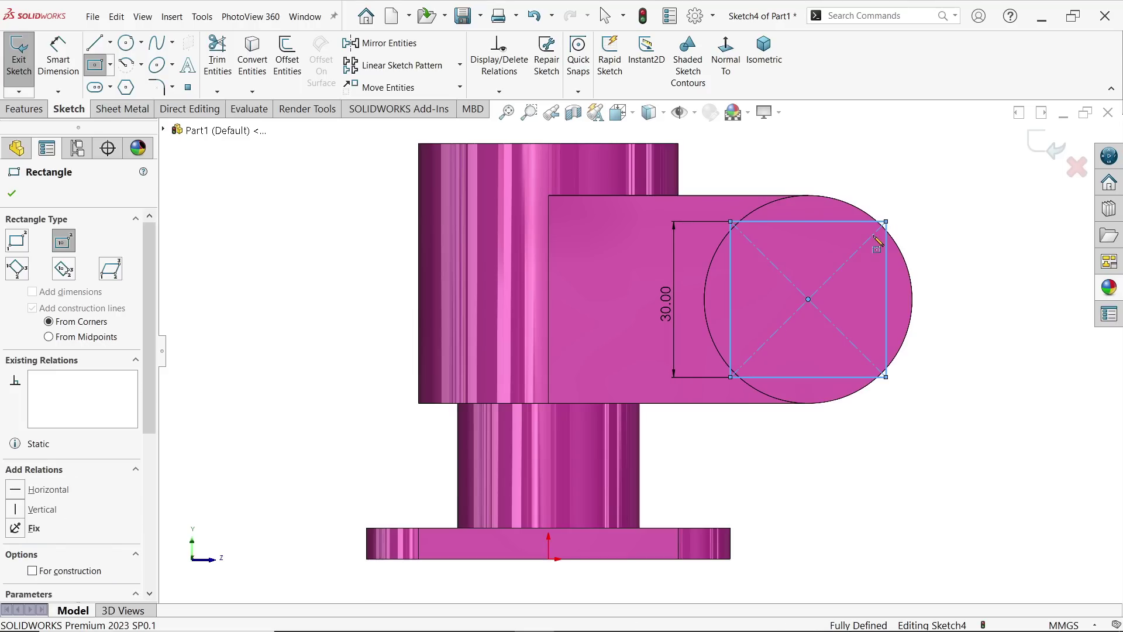
{"action": "key", "text": "Escape"}
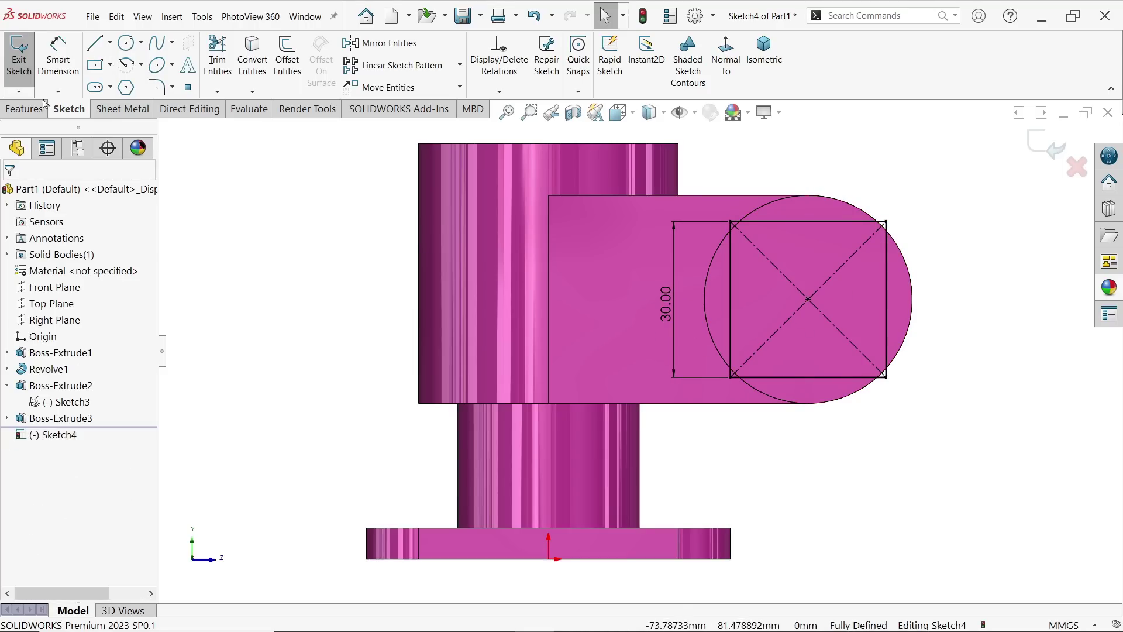
{"action": "left_click", "coordinate": [31, 111]}
{"action": "left_click", "coordinate": [25, 59]}
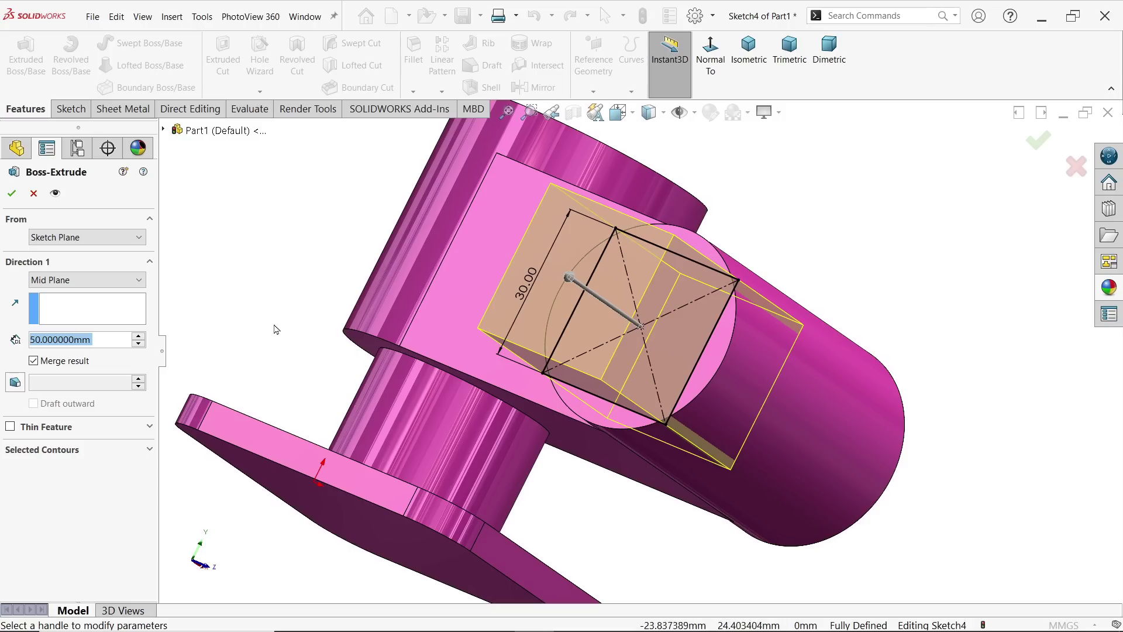
{"action": "left_click", "coordinate": [33, 193]}
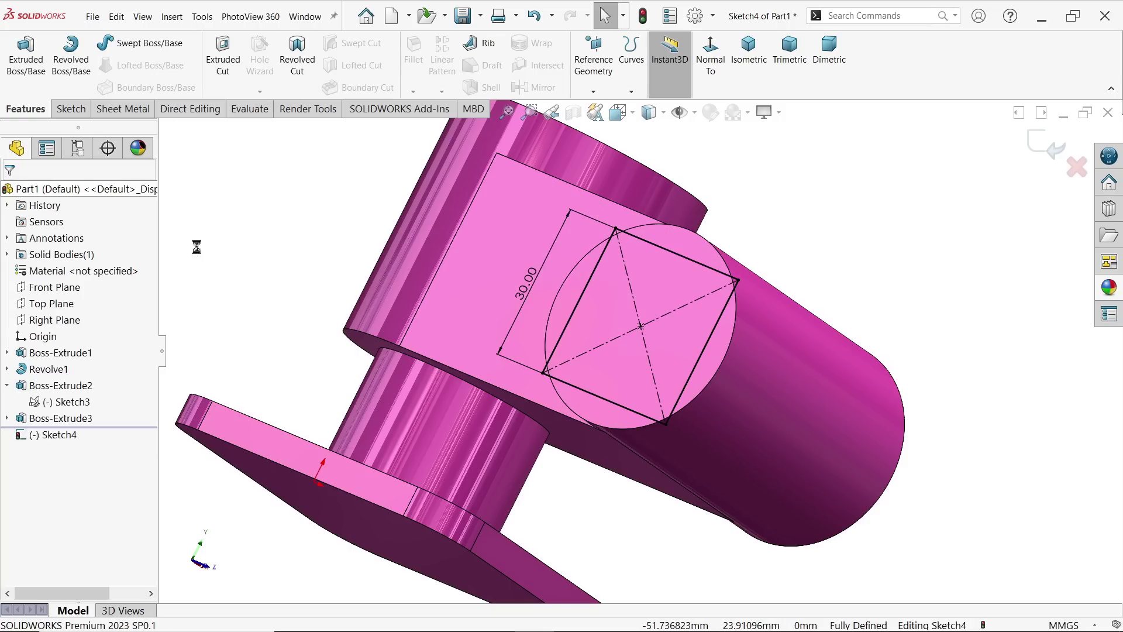
Step: Convert the end face's circular edge into the sketch and extrude the region shared by circle and square, Blind 5 mm outward
{"action": "scroll", "coordinate": [728, 326], "scroll_direction": "down", "scroll_amount": 2}
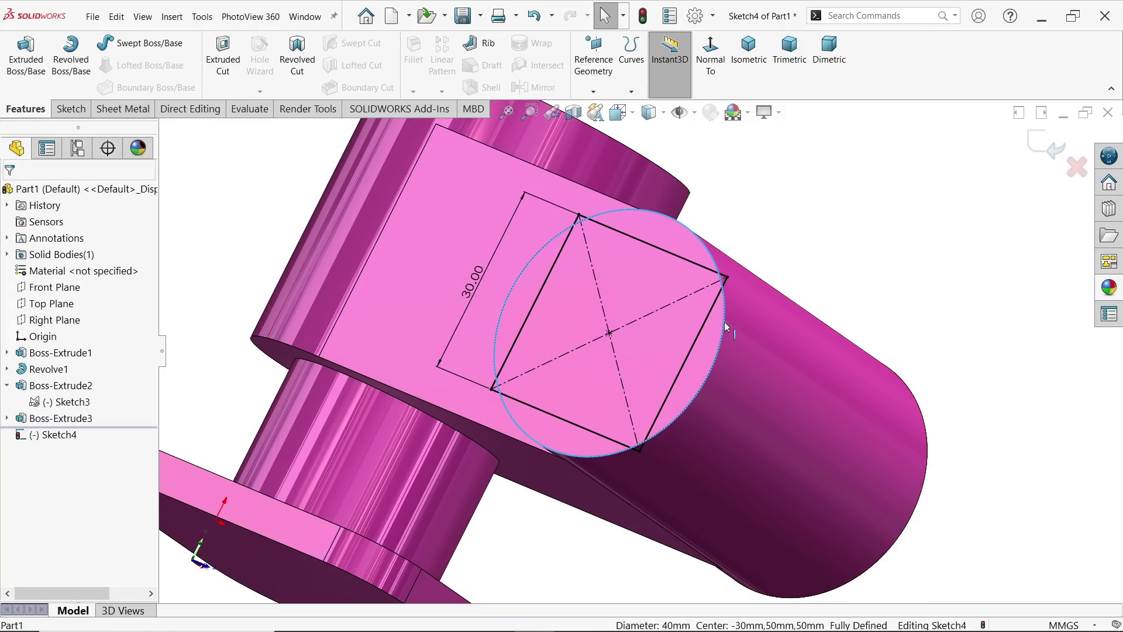
{"action": "left_click", "coordinate": [71, 109]}
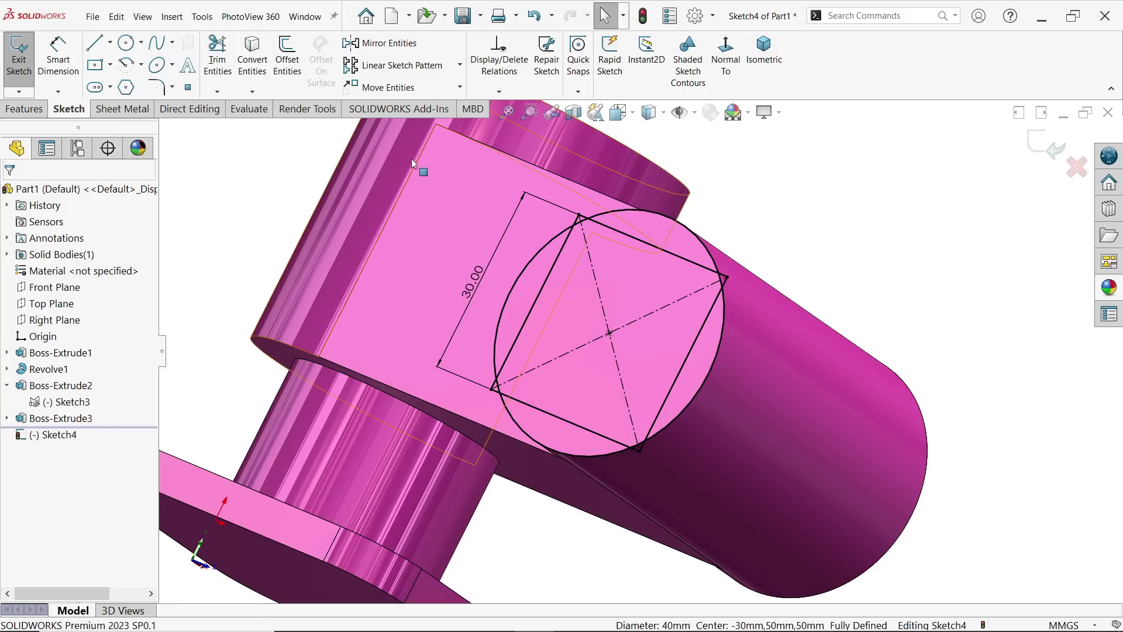
{"action": "left_click", "coordinate": [24, 109]}
{"action": "left_click", "coordinate": [38, 67]}
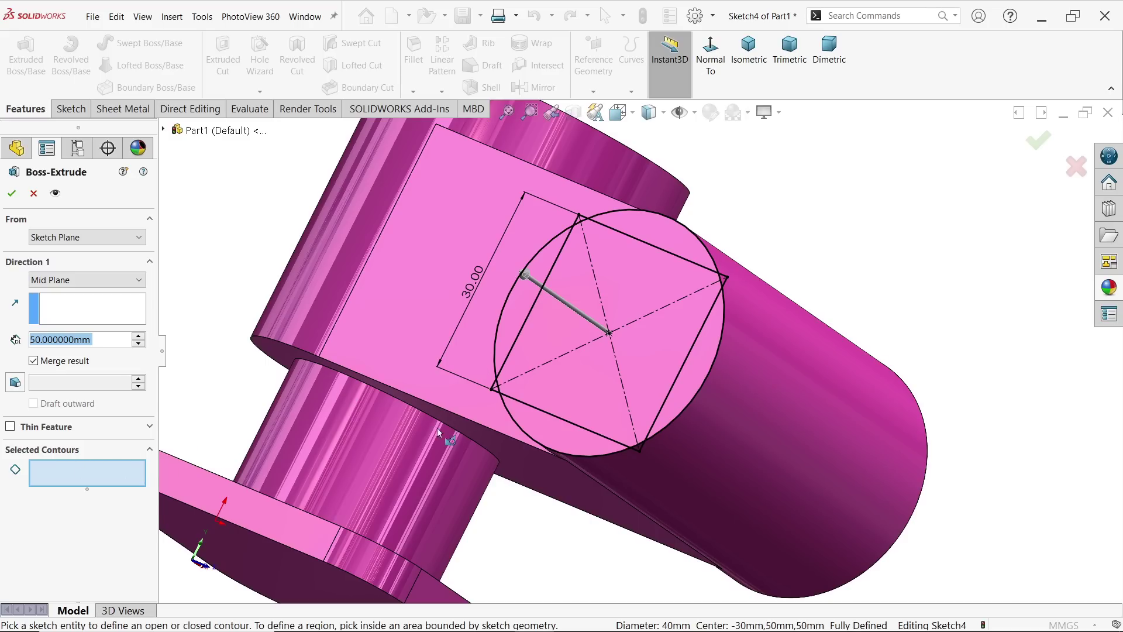
{"action": "left_click", "coordinate": [579, 385]}
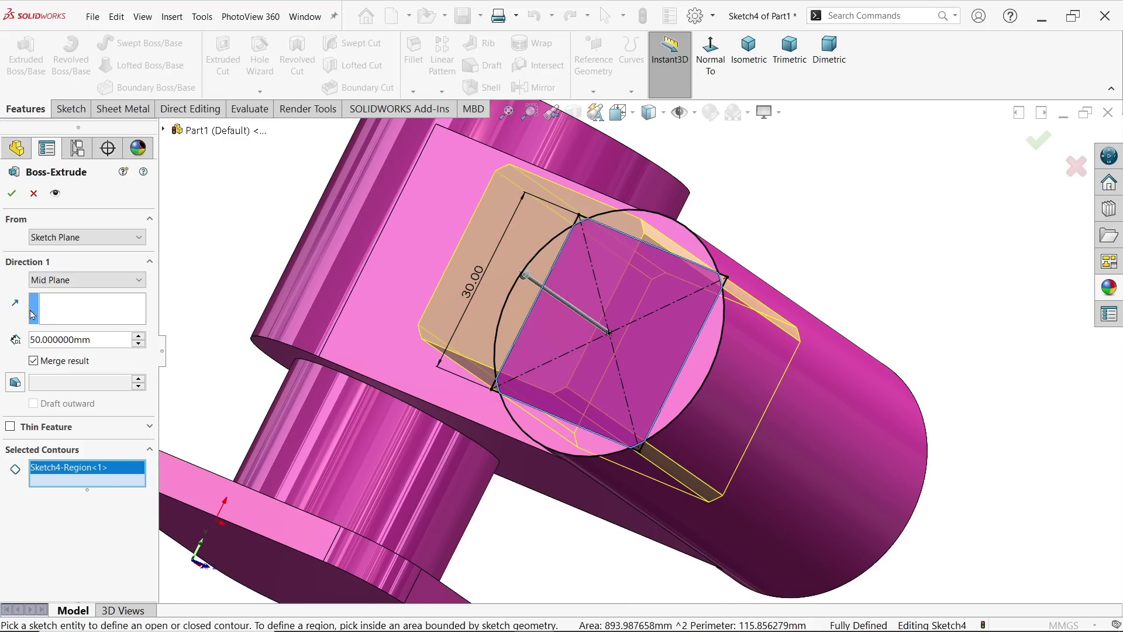
{"action": "left_click", "coordinate": [69, 280]}
{"action": "left_click", "coordinate": [57, 296]}
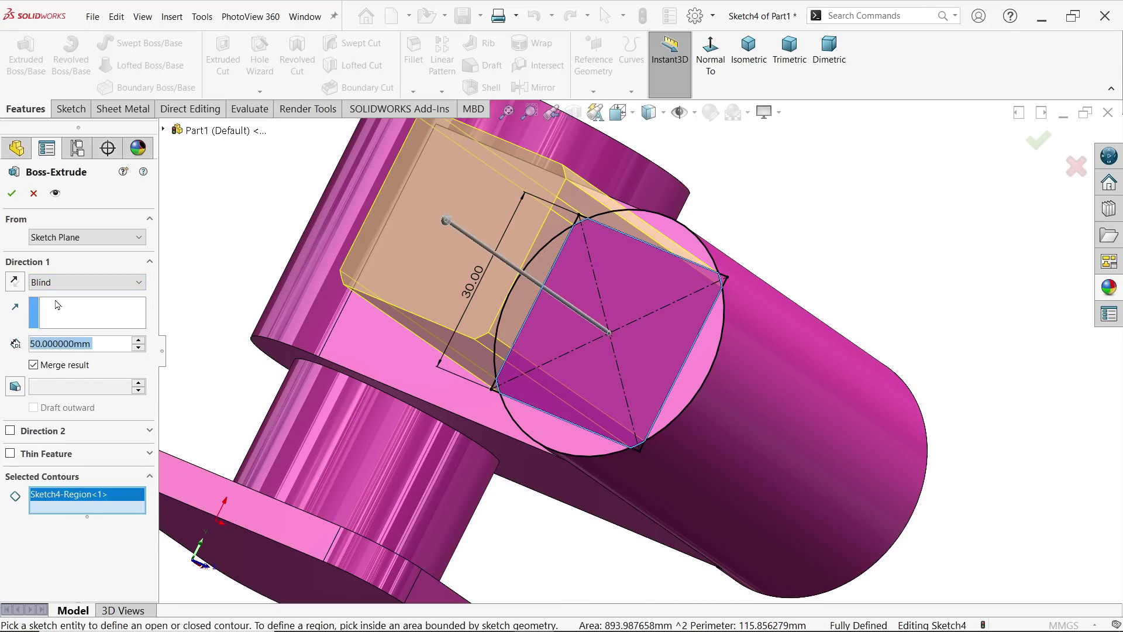
{"action": "type", "text": "5"}
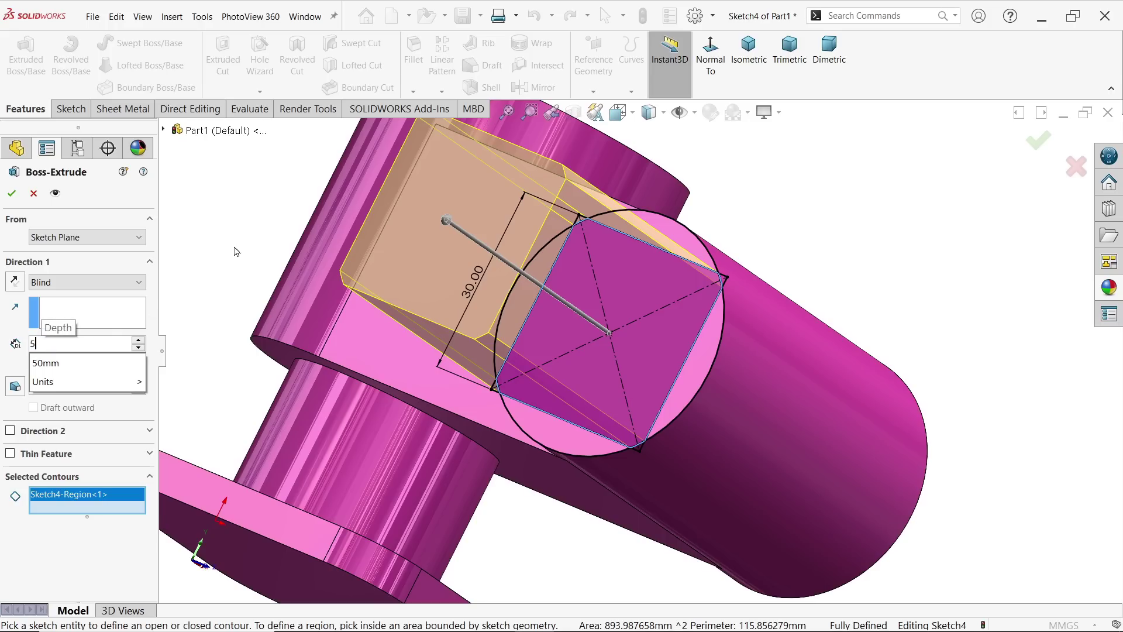
{"action": "key", "text": "Return"}
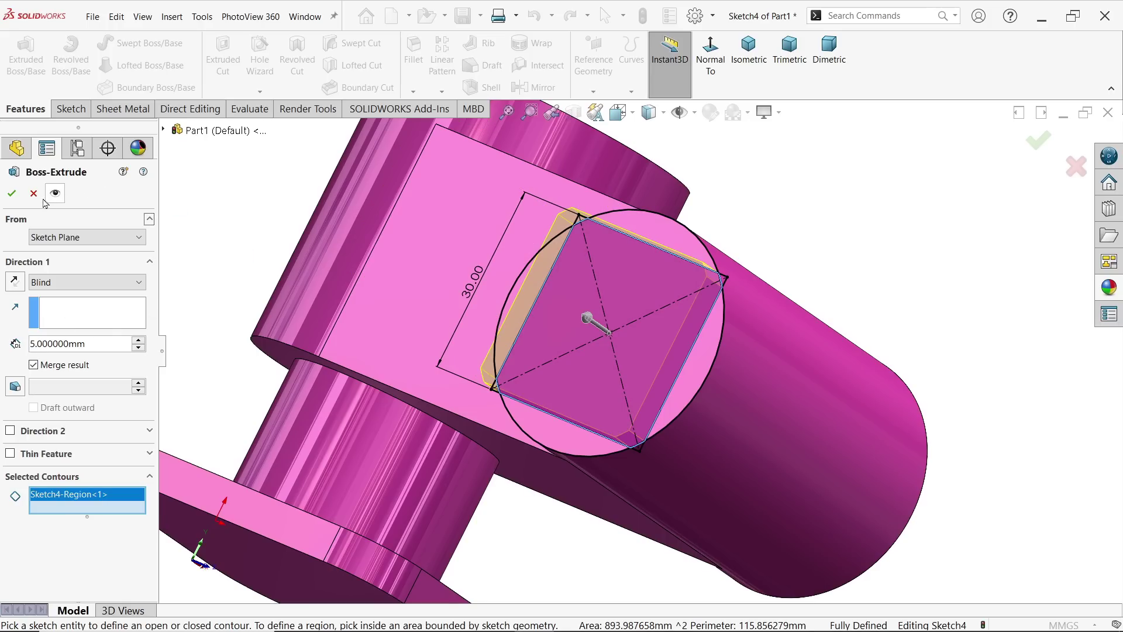
{"action": "left_click", "coordinate": [11, 193]}
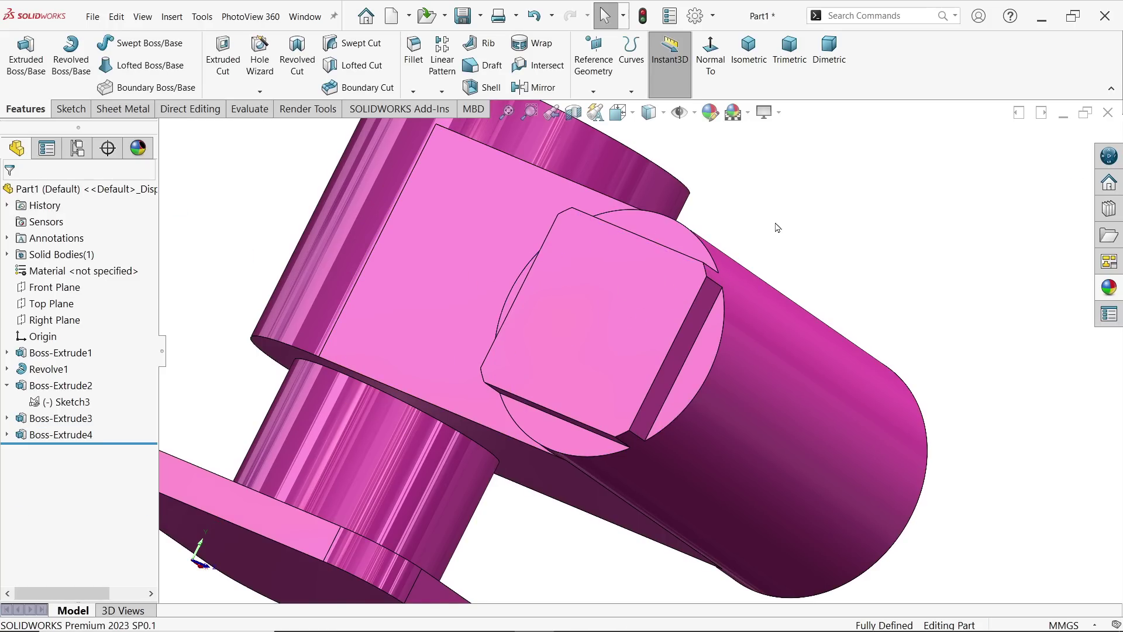
Step: Examine the Exercise 214 drawing image for the flanged end's circle diameter, lug radius, lug angle and depths
{"action": "middle_click_drag", "start_coordinate": [777, 228], "coordinate": [818, 238]}
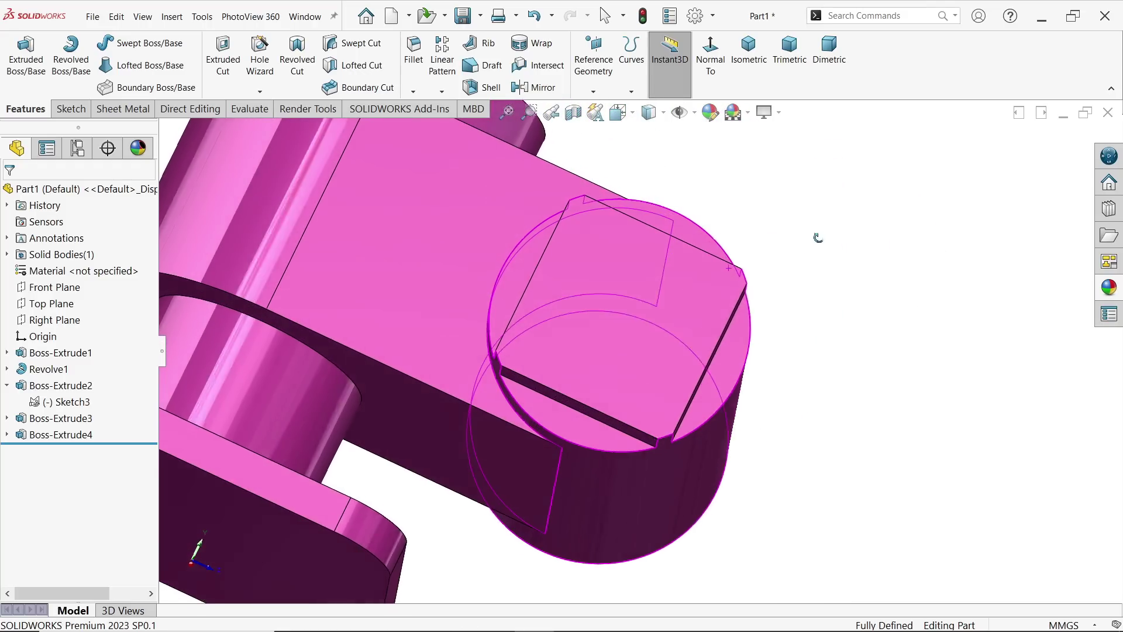
{"action": "left_click", "coordinate": [749, 52]}
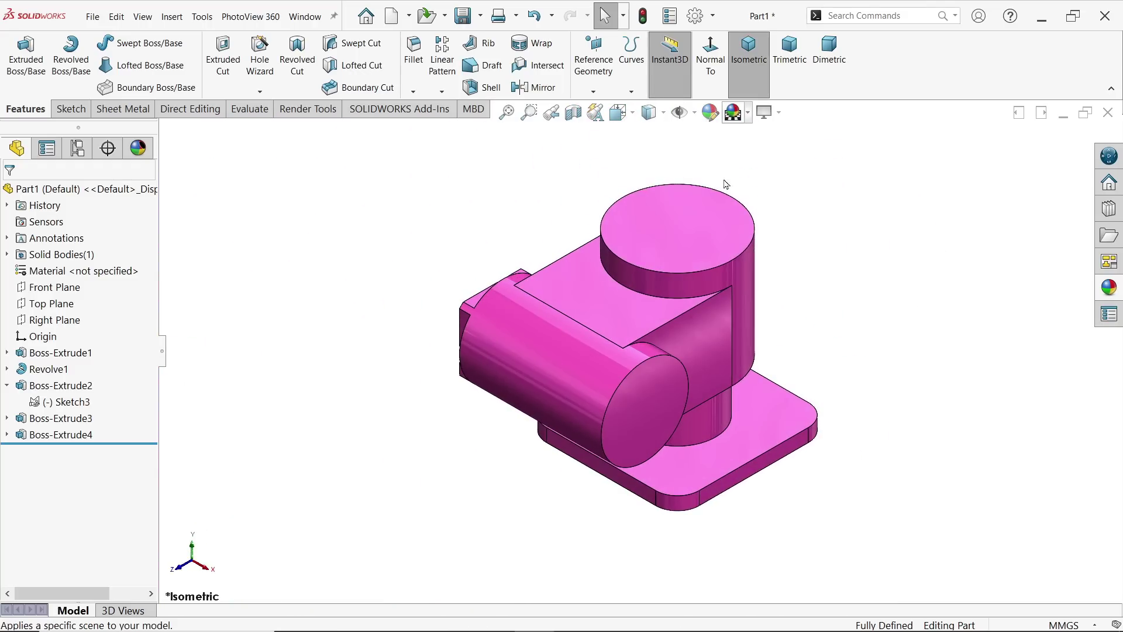
{"action": "key", "text": "alt+Tab"}
{"action": "left_click_drag", "start_coordinate": [499, 420], "coordinate": [503, 378]}
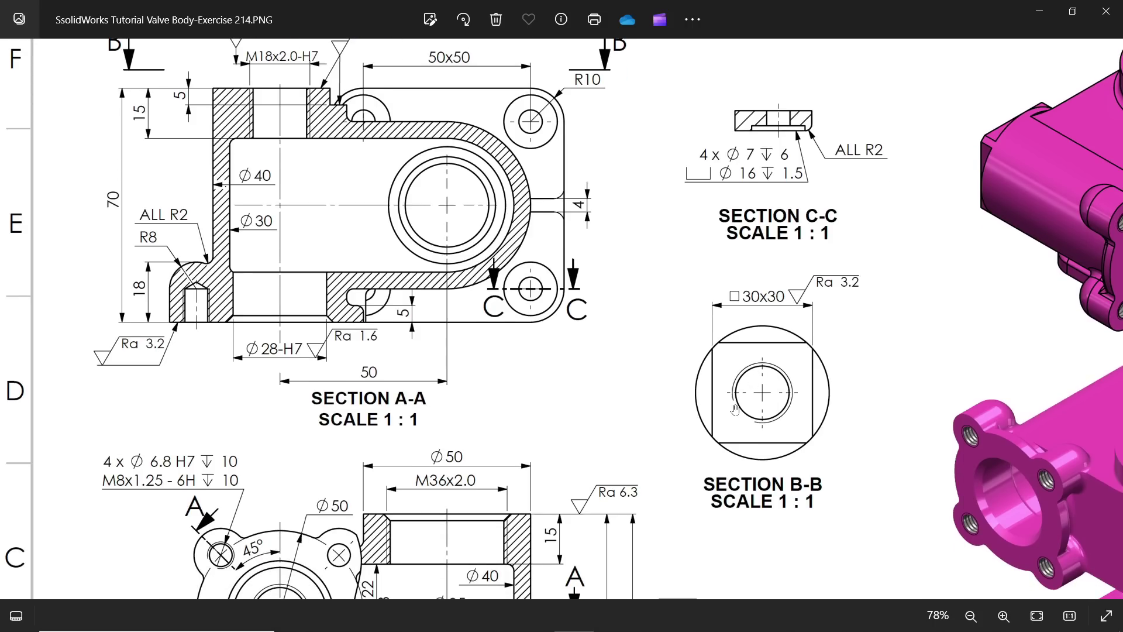
{"action": "scroll", "coordinate": [553, 406], "scroll_direction": "down", "scroll_amount": 3}
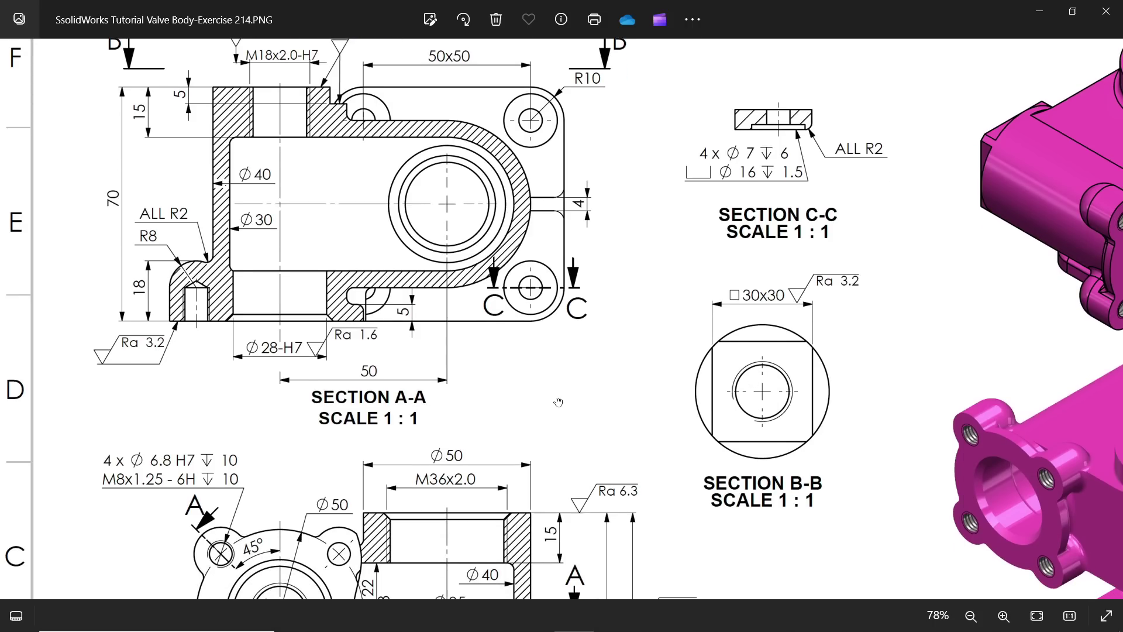
{"action": "left_click_drag", "start_coordinate": [496, 324], "coordinate": [527, 229]}
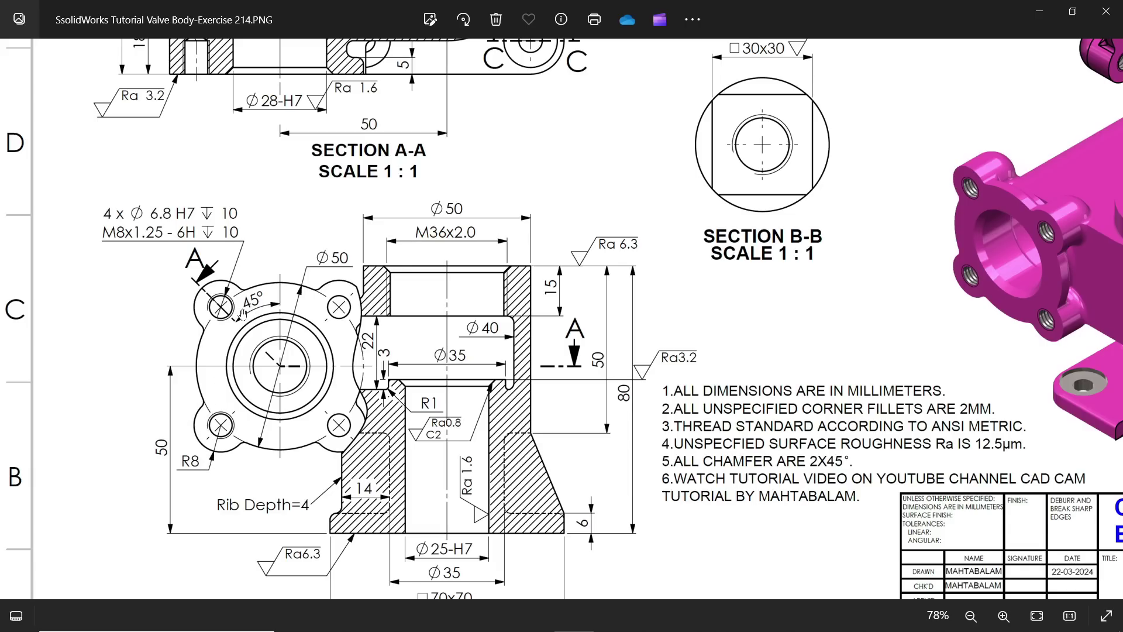
{"action": "left_click_drag", "start_coordinate": [285, 290], "coordinate": [286, 445]}
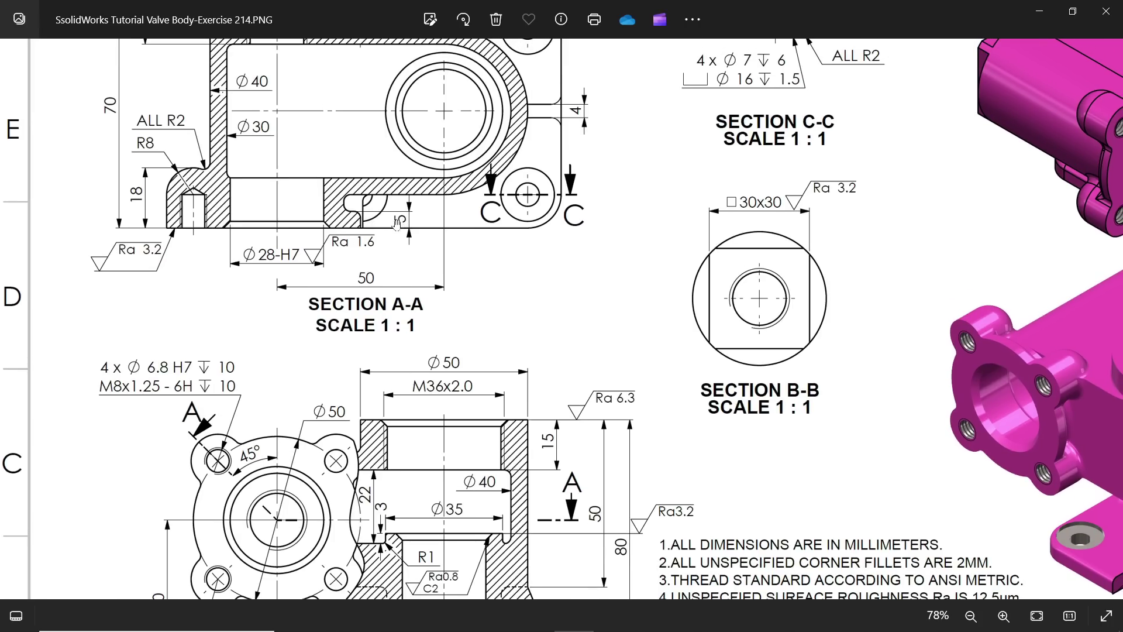
{"action": "left_click", "coordinate": [1040, 14]}
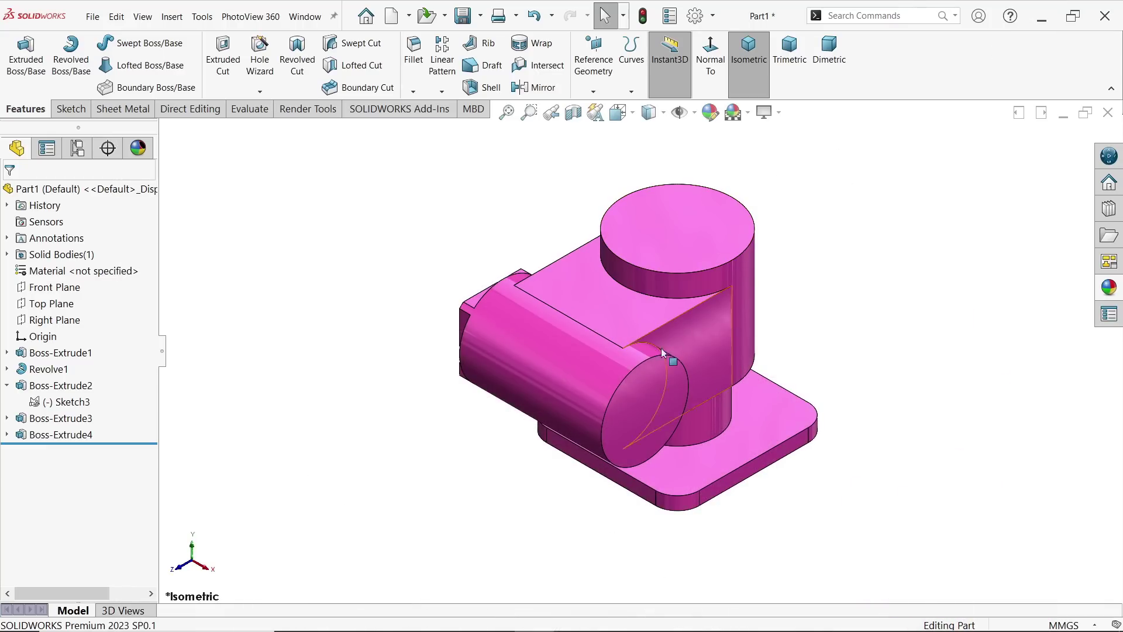
Step: Start a sketch on the side cylinder's +X end face and draw a 50 mm diameter circle concentric with it
{"action": "left_click", "coordinate": [638, 412]}
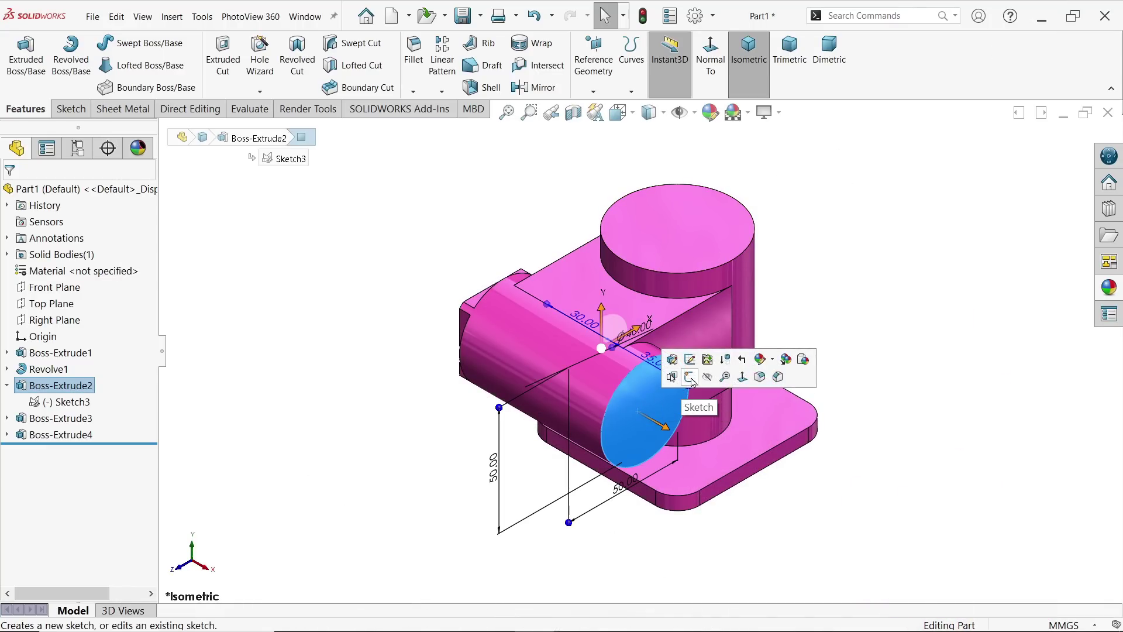
{"action": "left_click", "coordinate": [690, 377]}
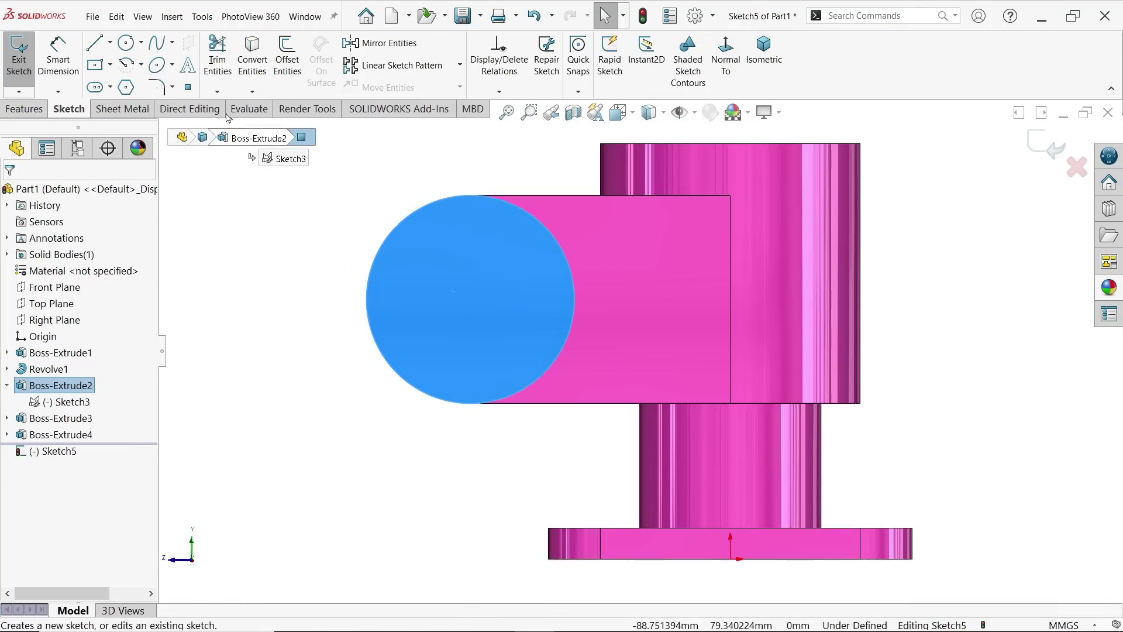
{"action": "left_click", "coordinate": [126, 42]}
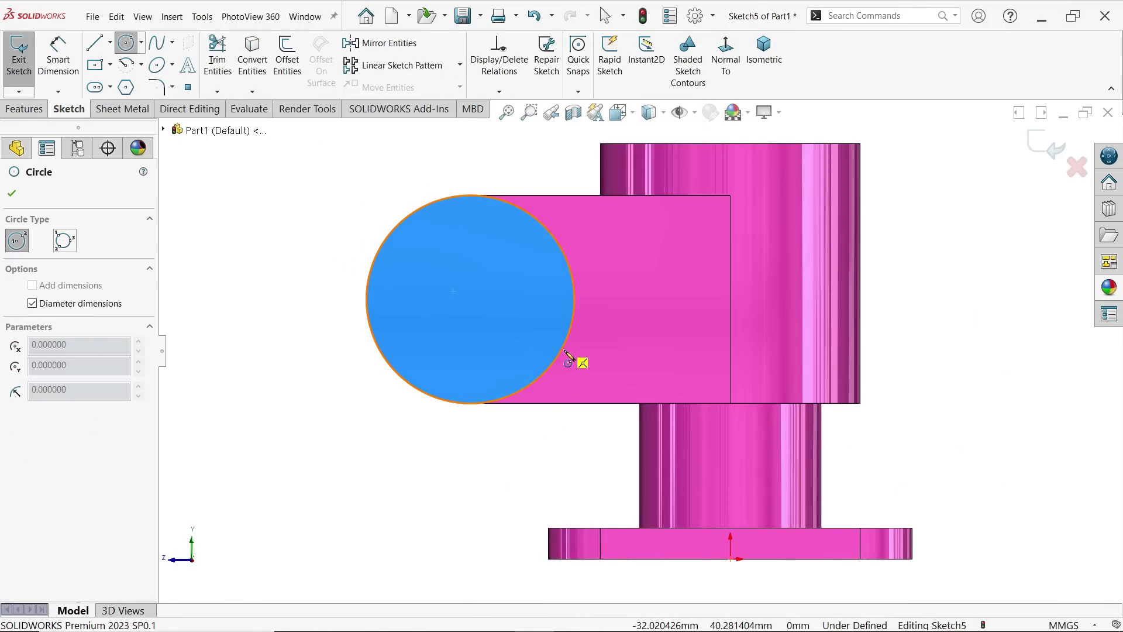
{"action": "left_click", "coordinate": [471, 299]}
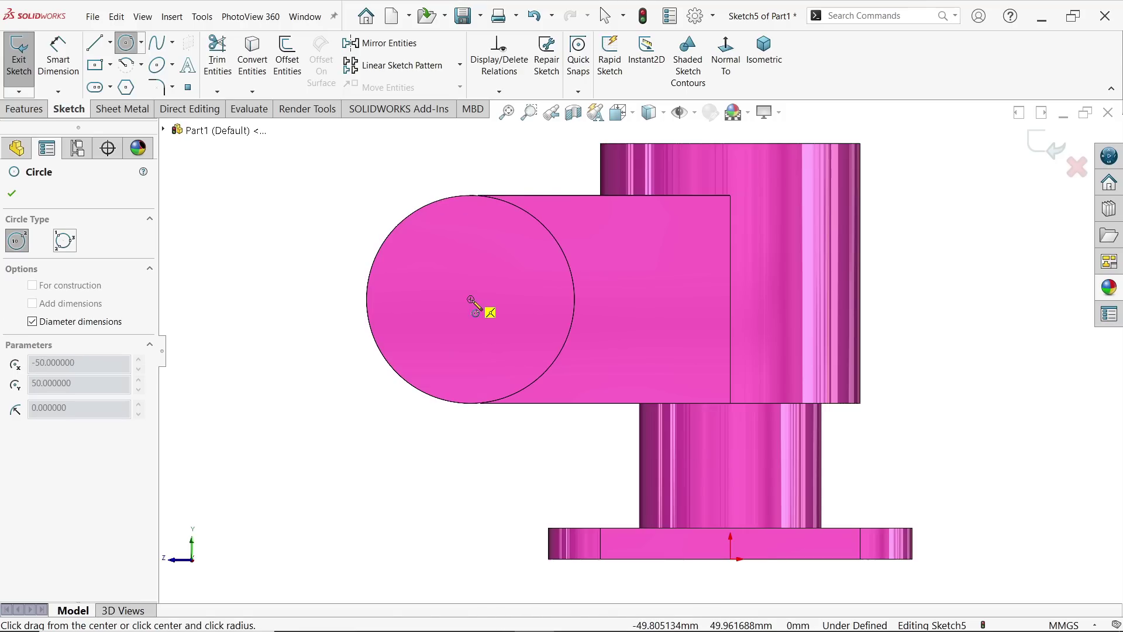
{"action": "type", "text": "50"}
{"action": "key", "text": "Return"}
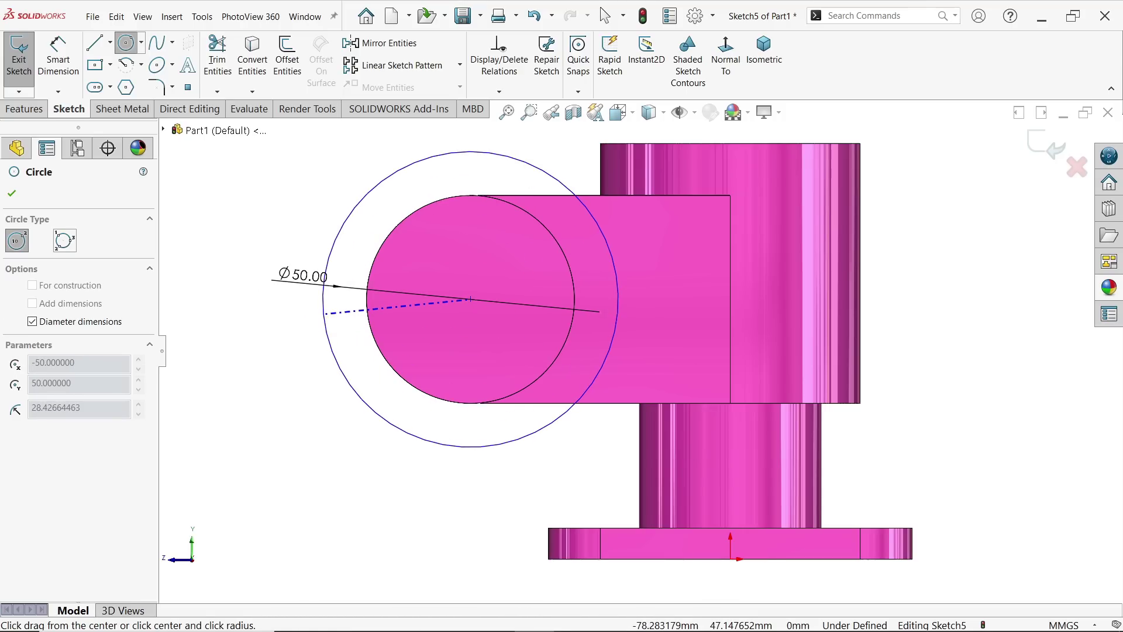
Step: Draw two centerlines in the 50 mm circle: a vertical one from its top to its center and a slanted one to its upper outer arc
{"action": "left_click", "coordinate": [110, 42]}
{"action": "left_click", "coordinate": [123, 76]}
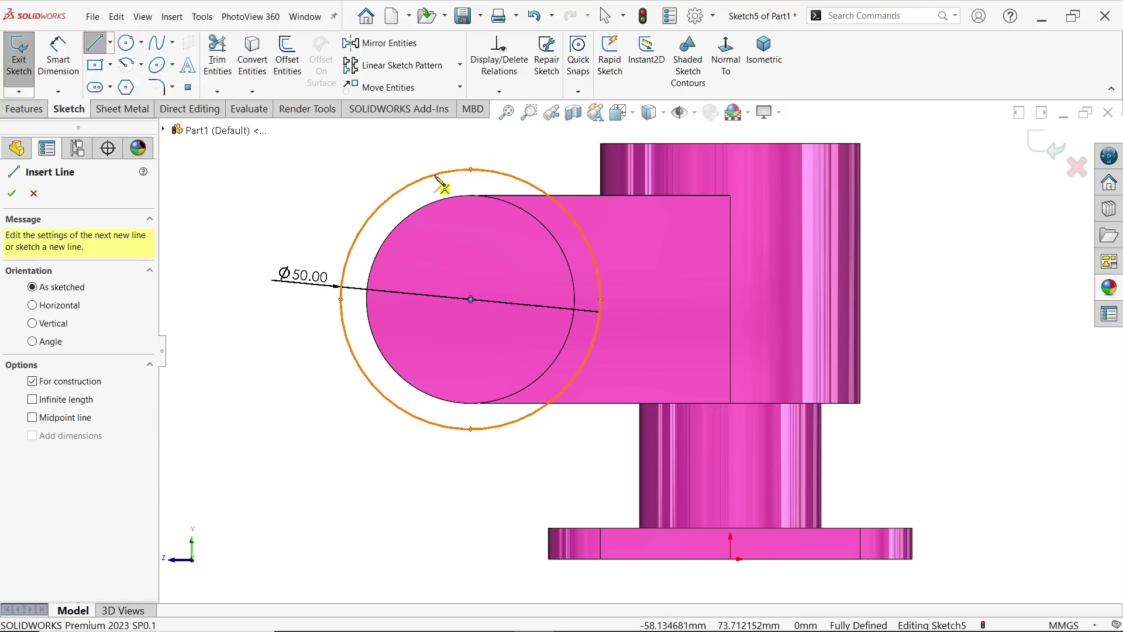
{"action": "left_click", "coordinate": [471, 170]}
{"action": "left_click", "coordinate": [471, 300]}
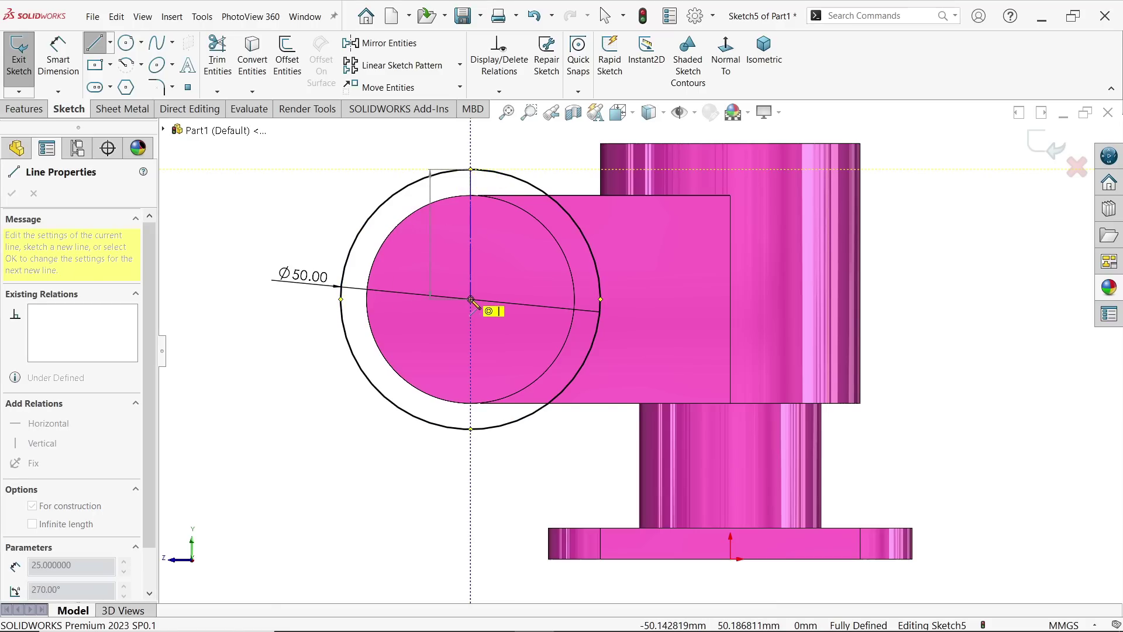
{"action": "left_click", "coordinate": [363, 228]}
{"action": "key", "text": "Escape"}
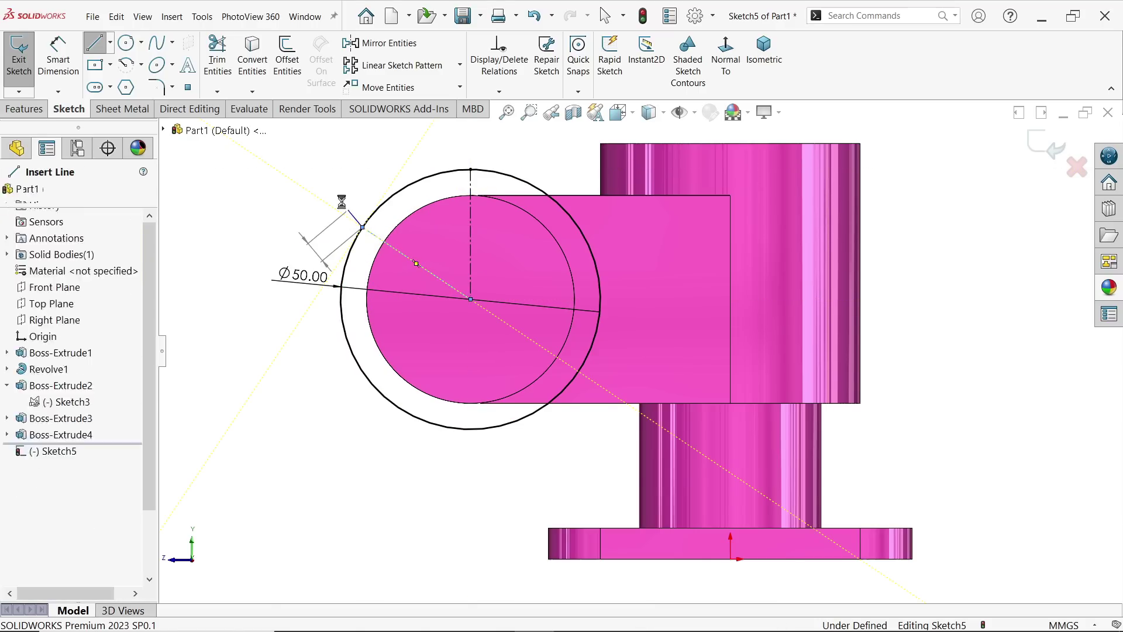
Step: Dimension the angle between the slanted and vertical centerlines as 45°
{"action": "left_click", "coordinate": [63, 61]}
{"action": "scroll", "coordinate": [446, 217], "scroll_direction": "down", "scroll_amount": 2}
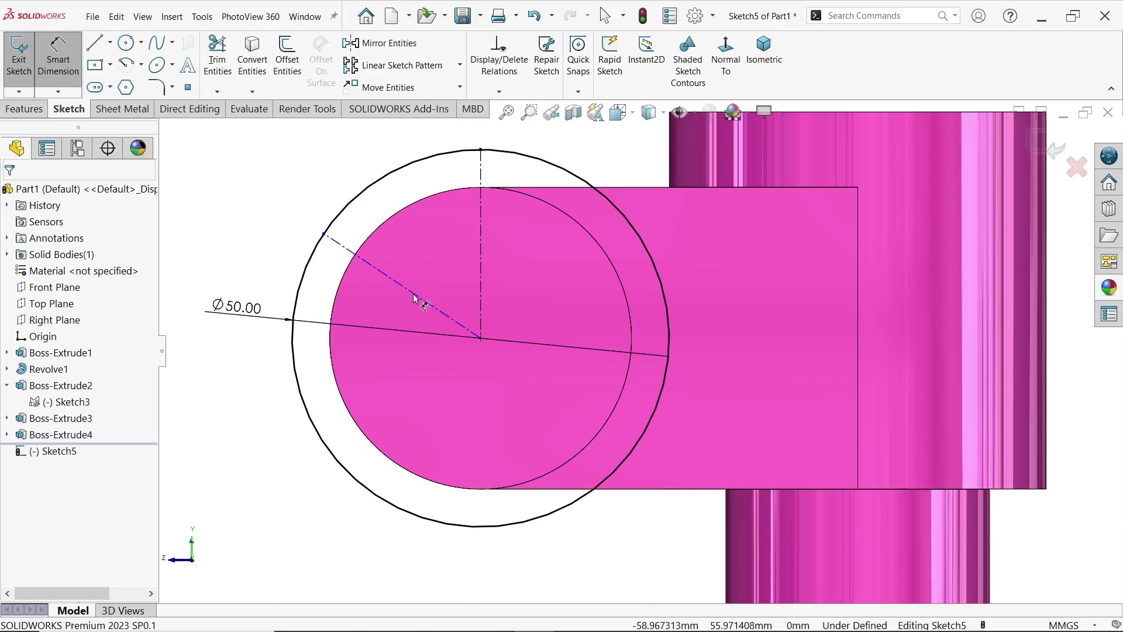
{"action": "left_click", "coordinate": [417, 296]}
{"action": "left_click", "coordinate": [480, 296]}
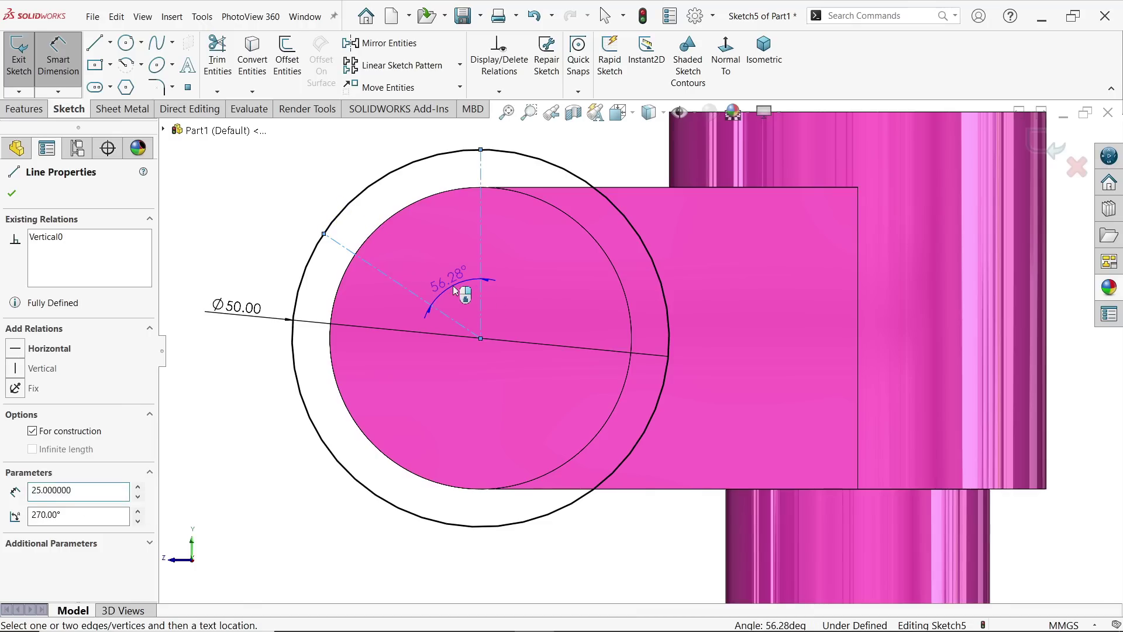
{"action": "left_click", "coordinate": [459, 292]}
{"action": "type", "text": "45"}
{"action": "left_click", "coordinate": [362, 264]}
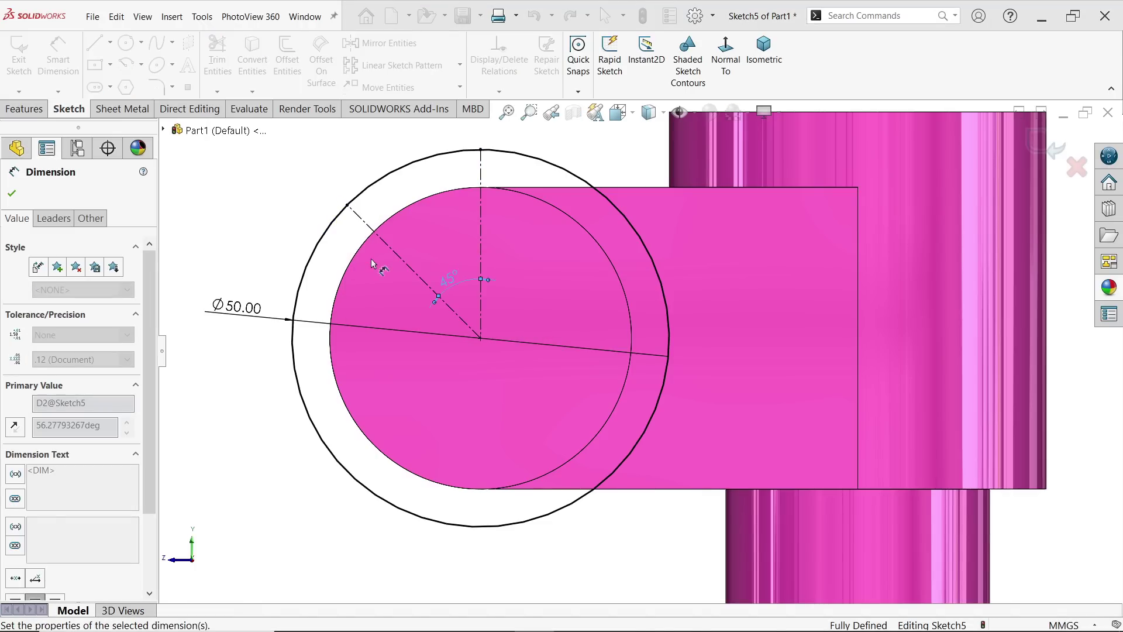
Step: Draw a 16 mm diameter circle centered where the 45° centerline meets the 50 mm circle
{"action": "left_click", "coordinate": [127, 42]}
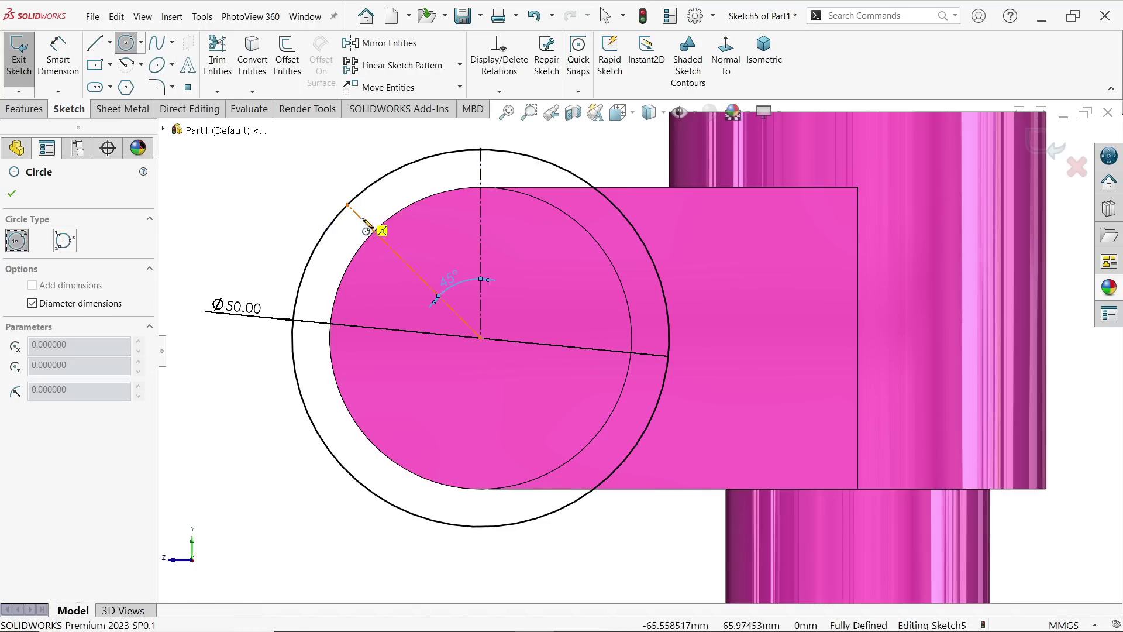
{"action": "left_click", "coordinate": [348, 205]}
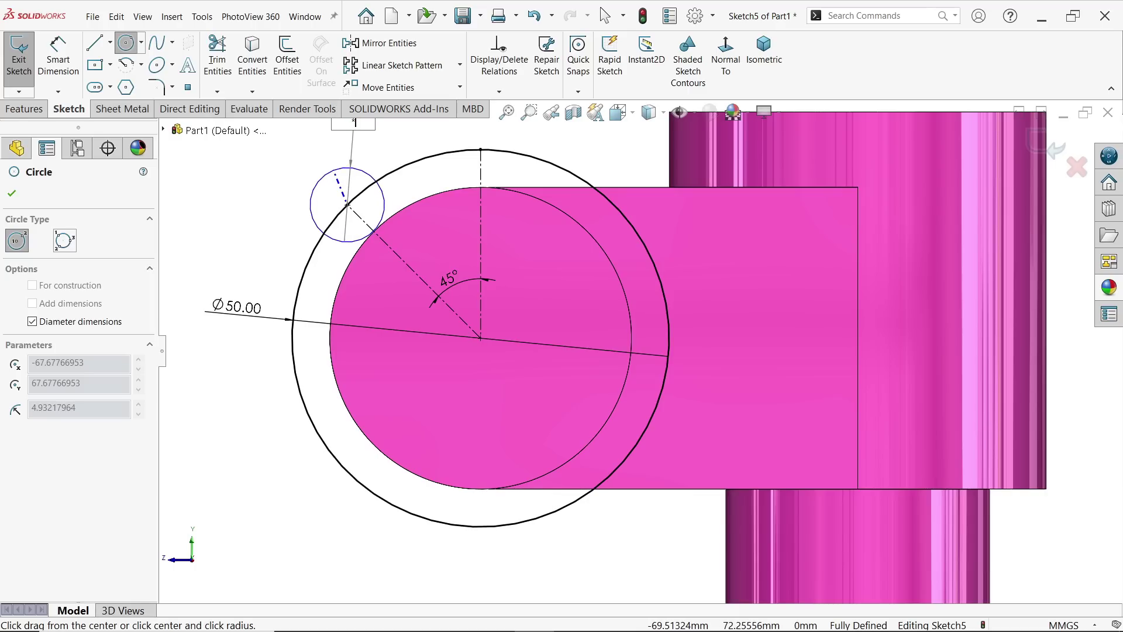
{"action": "key", "text": "Return"}
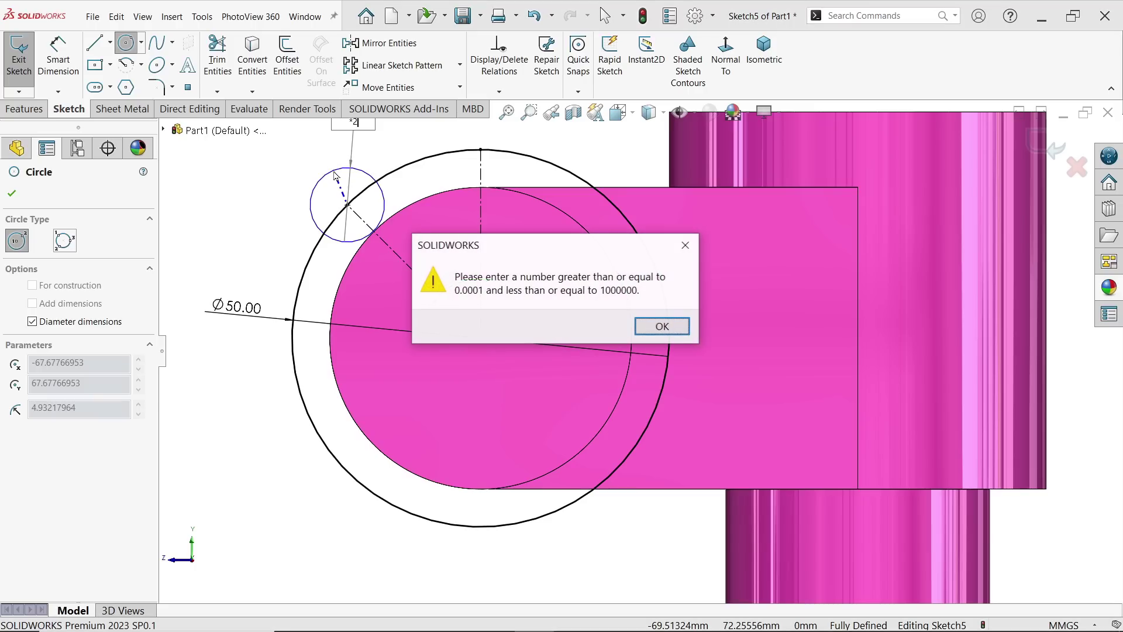
{"action": "left_click", "coordinate": [660, 326]}
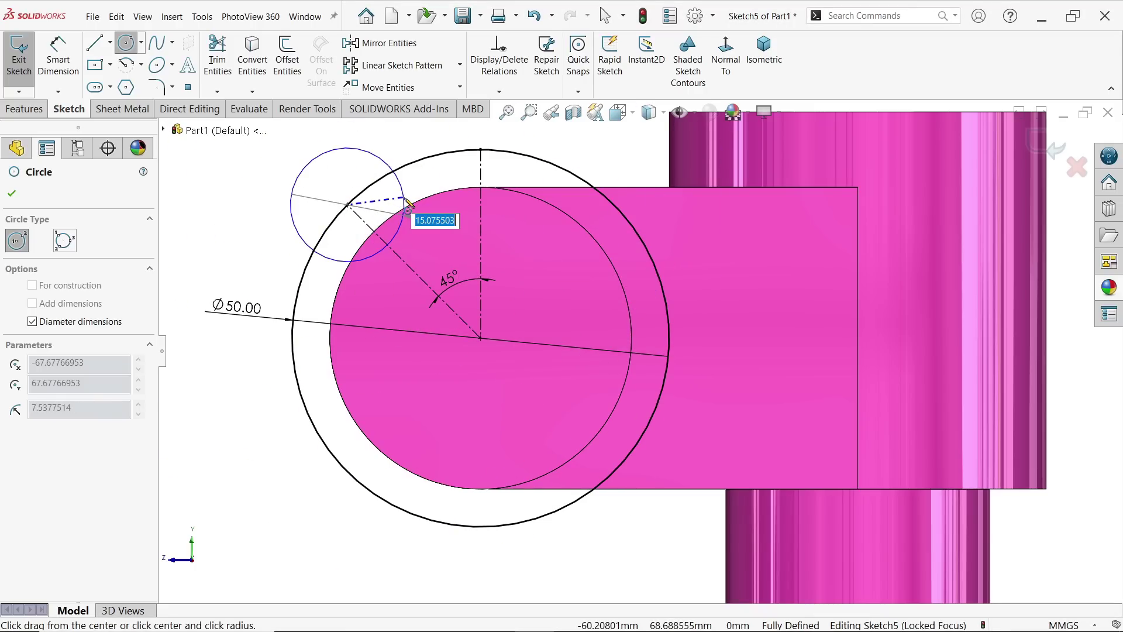
{"action": "type", "text": "16"}
{"action": "key", "text": "Return"}
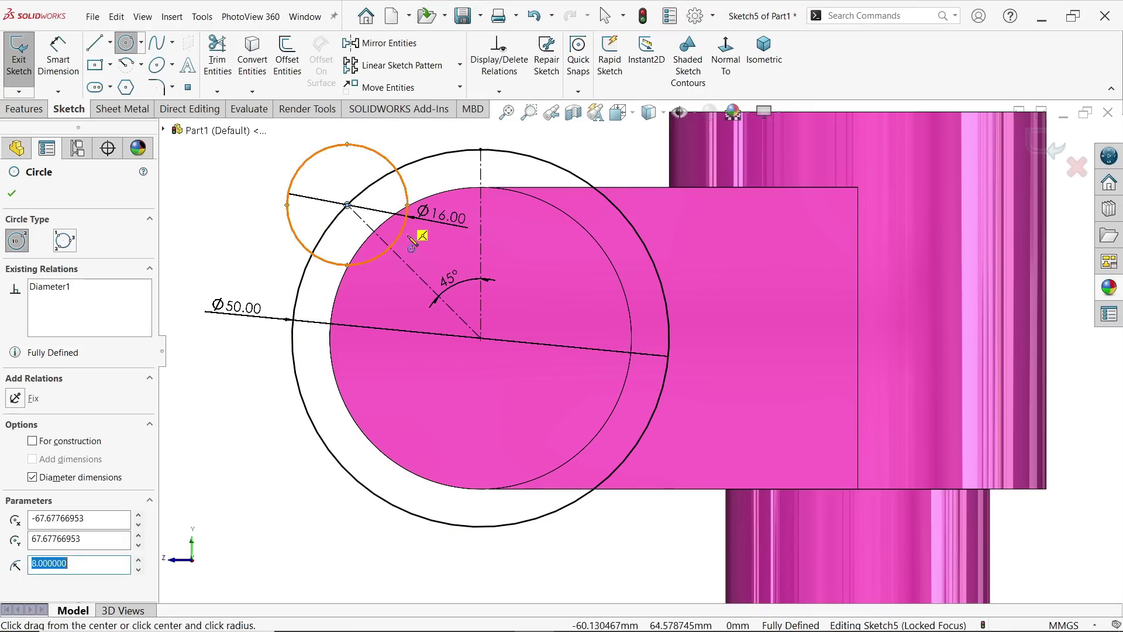
{"action": "left_click", "coordinate": [15, 195]}
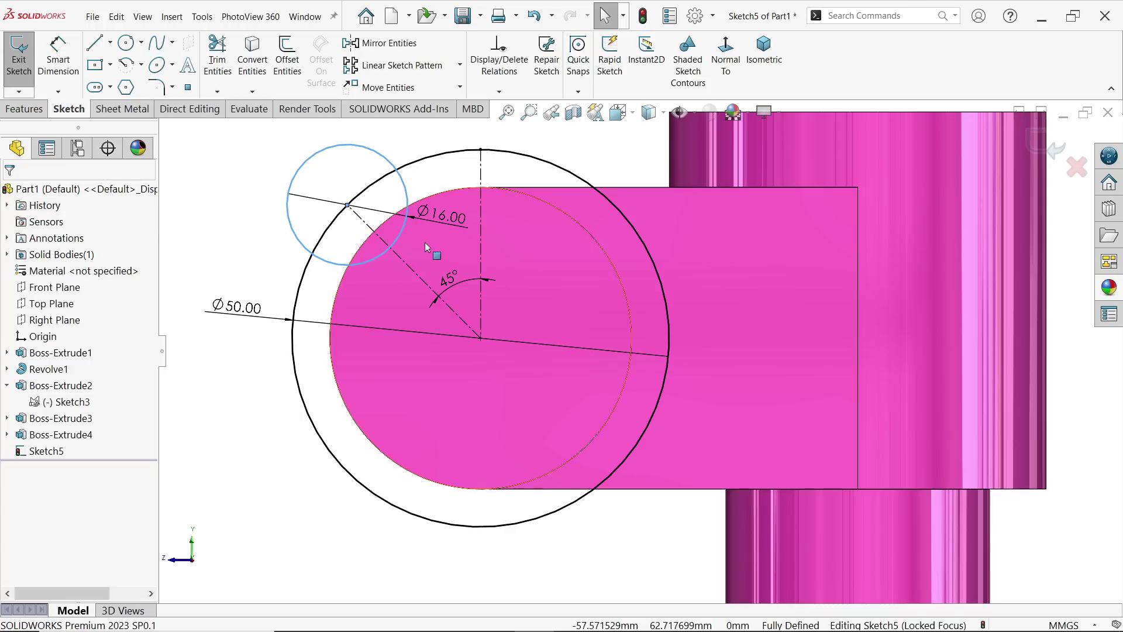
Step: Circular-pattern the 16 mm circle about the 50 mm circle's center, with 4 equally spaced instances over 360°
{"action": "scroll", "coordinate": [401, 243], "scroll_direction": "down", "scroll_amount": 2}
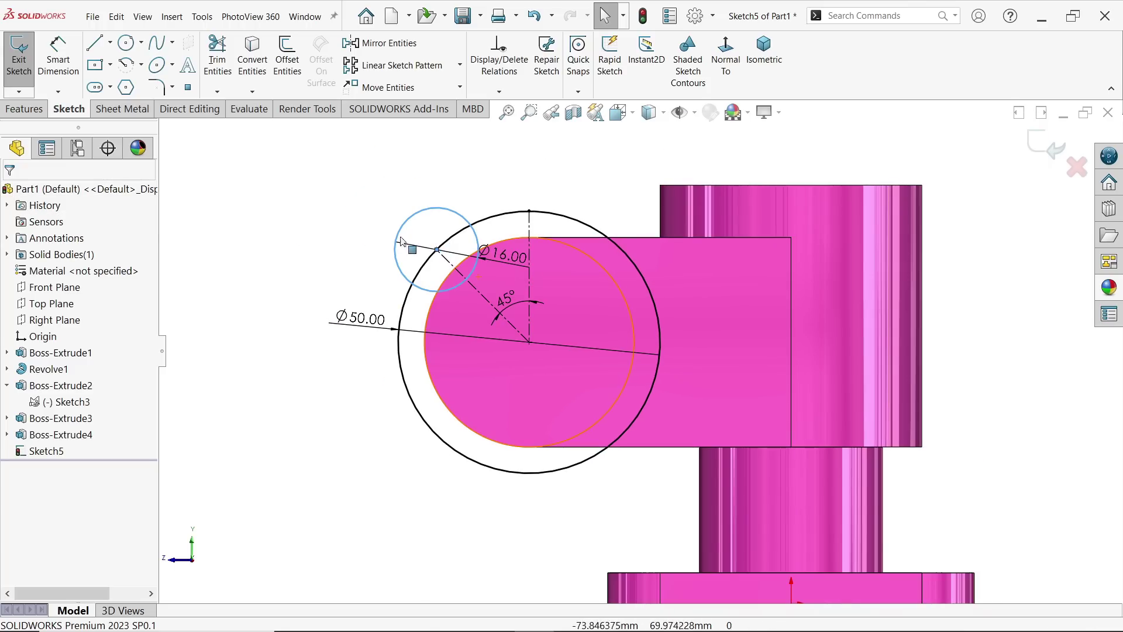
{"action": "left_click", "coordinate": [460, 65]}
{"action": "left_click", "coordinate": [449, 102]}
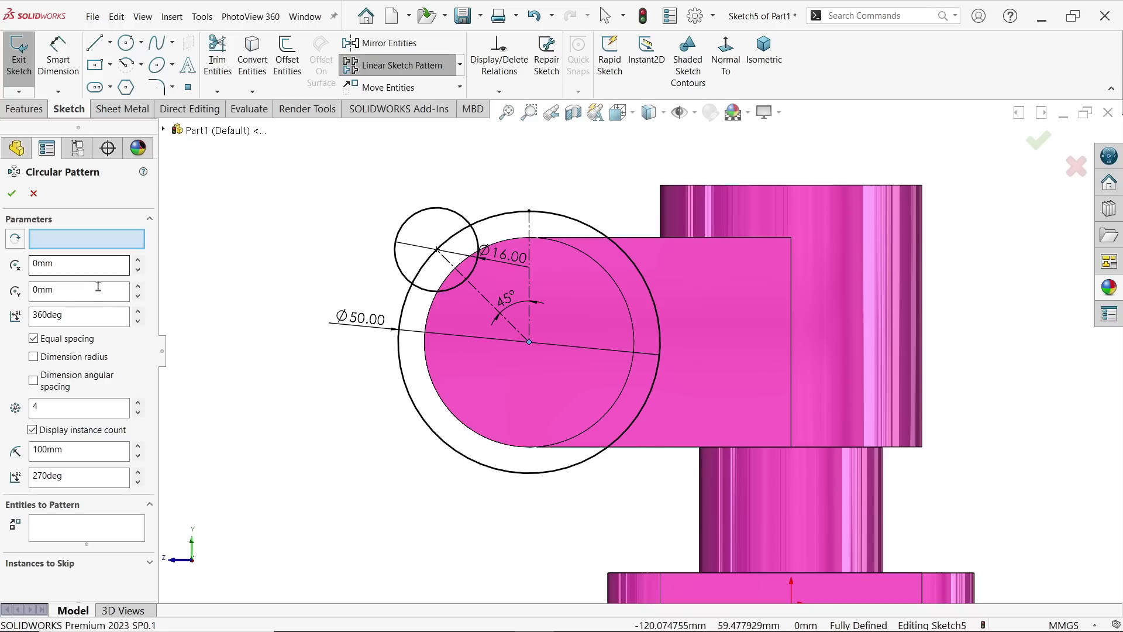
{"action": "left_click", "coordinate": [65, 534]}
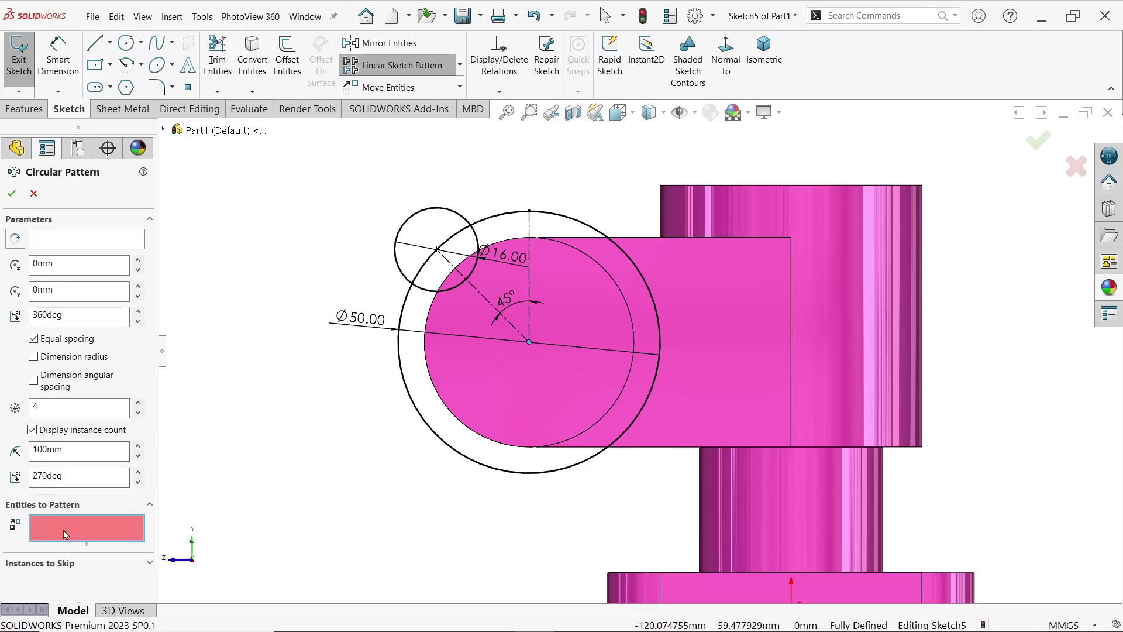
{"action": "left_click", "coordinate": [446, 289]}
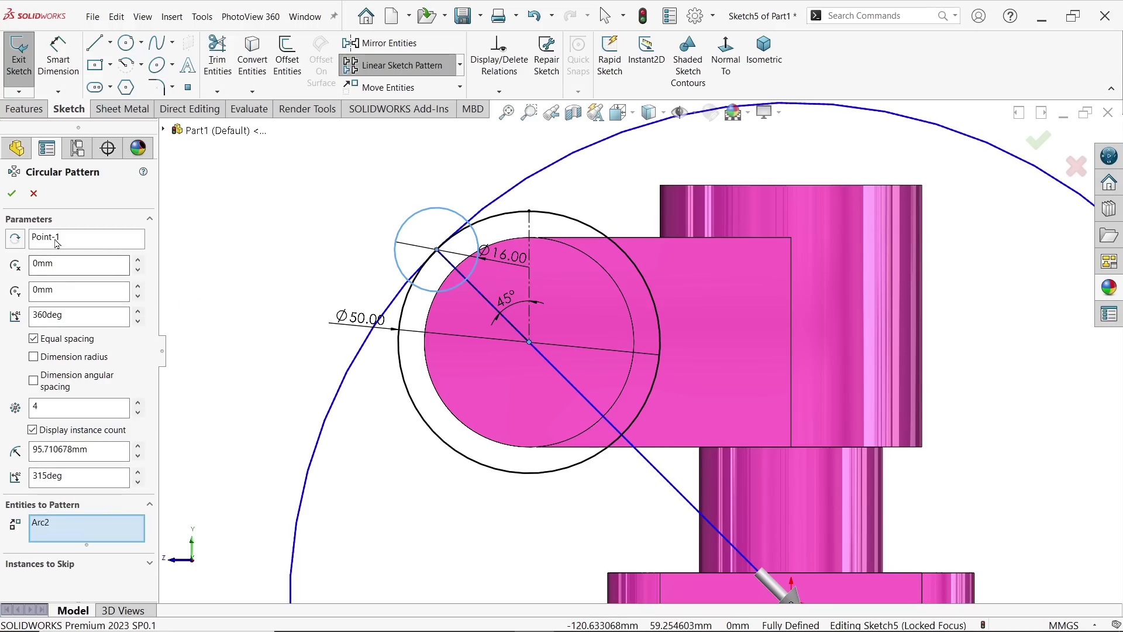
{"action": "left_click", "coordinate": [87, 237]}
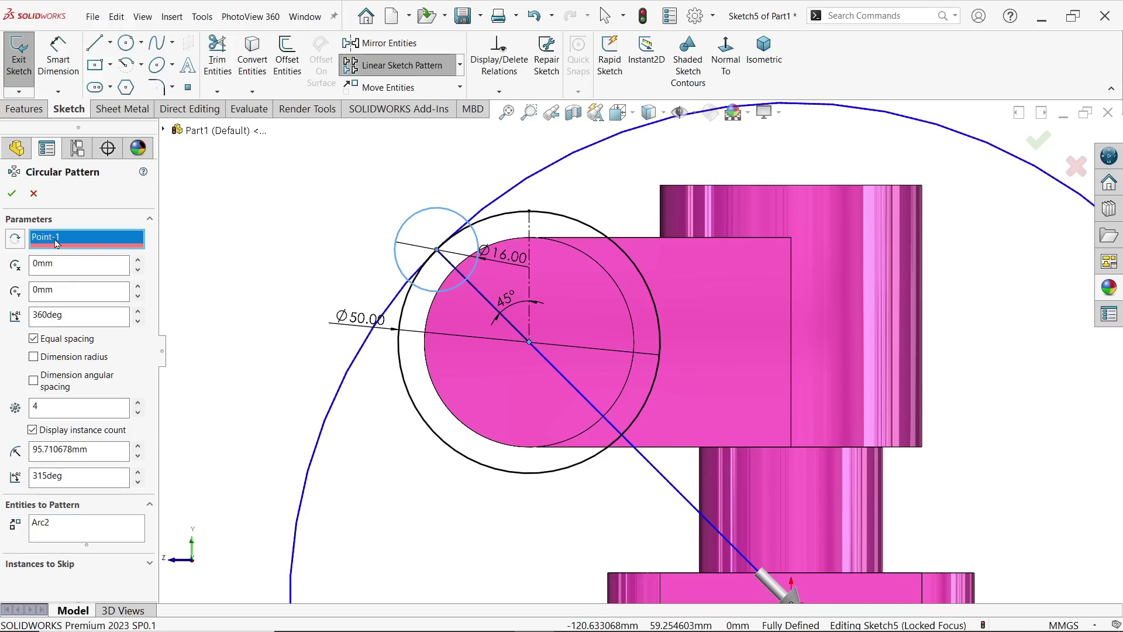
{"action": "left_click", "coordinate": [530, 343]}
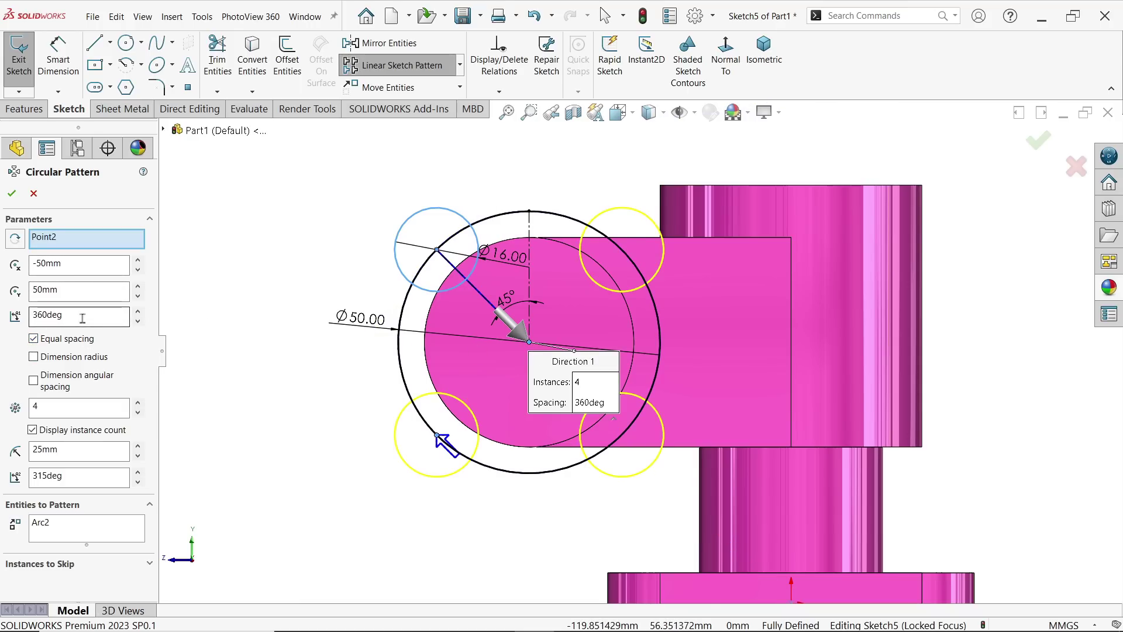
{"action": "left_click_drag", "start_coordinate": [82, 316], "coordinate": [28, 315]}
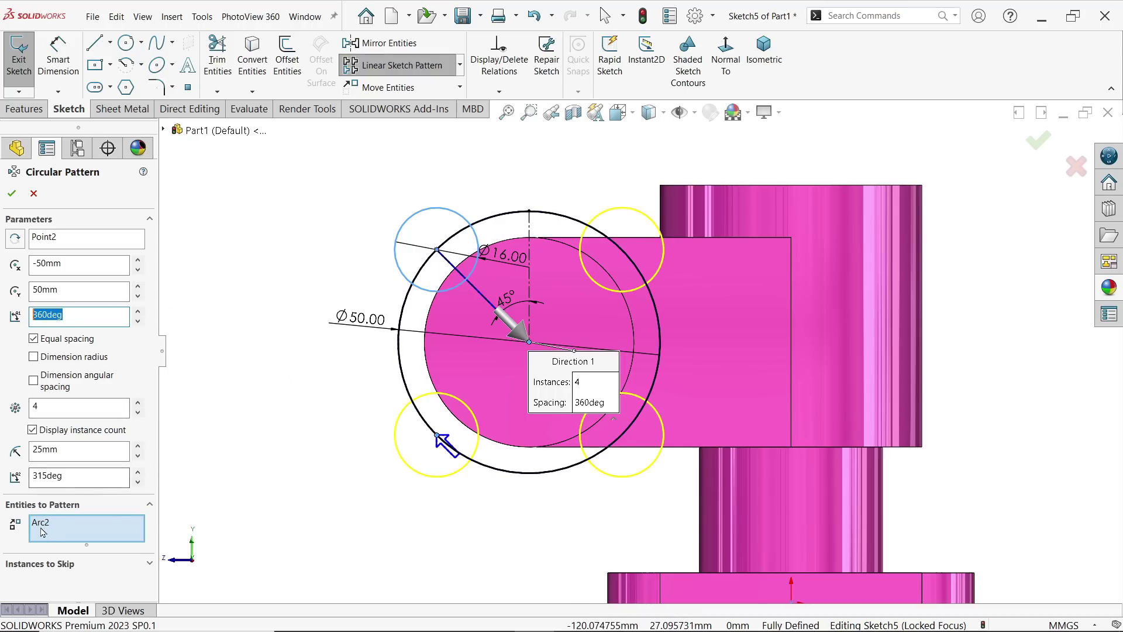
{"action": "left_click", "coordinate": [12, 193]}
{"action": "scroll", "coordinate": [540, 433], "scroll_direction": "down", "scroll_amount": 2}
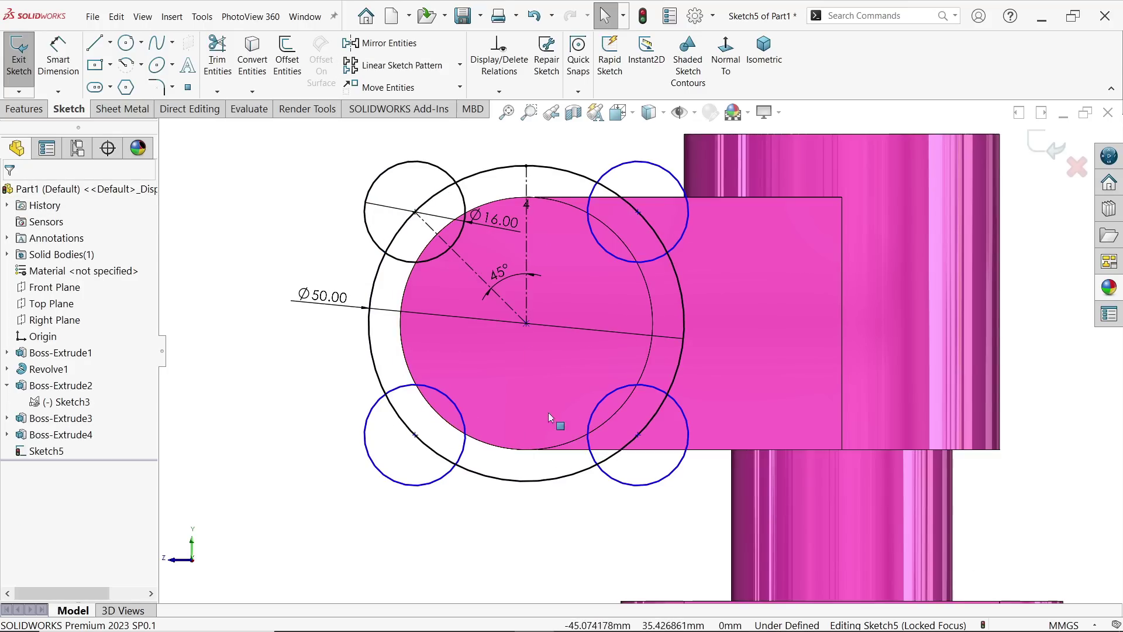
Step: Make the center of the lower outer pattern circle coincident with the 50 mm circle
{"action": "left_click", "coordinate": [416, 435]}
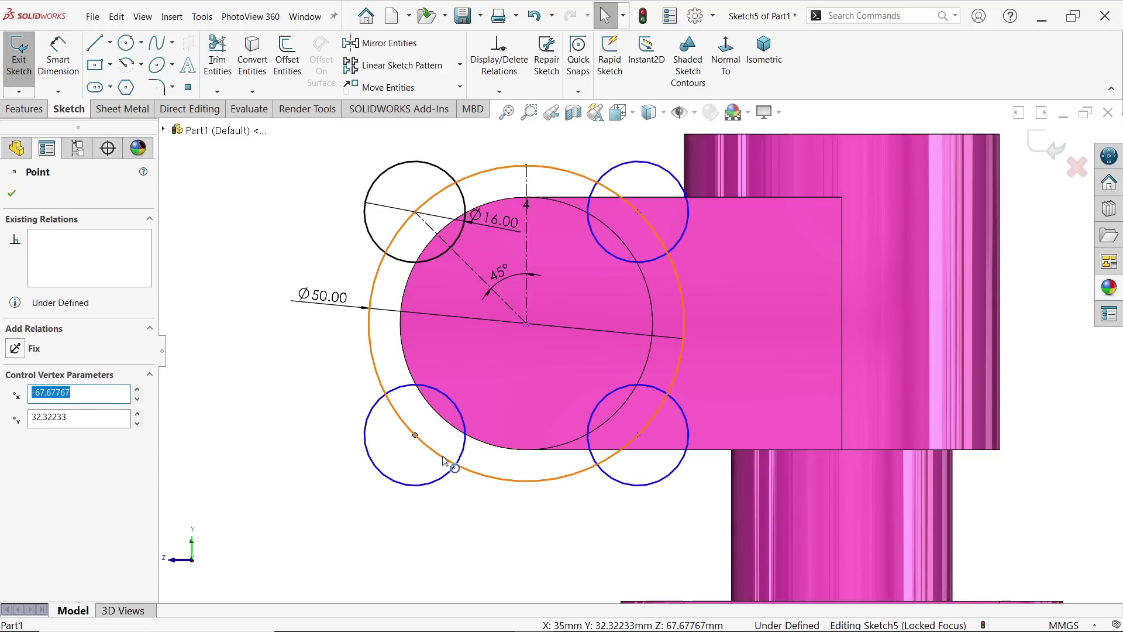
{"action": "left_click", "coordinate": [442, 461], "text": "ctrl"}
{"action": "left_click", "coordinate": [495, 405]}
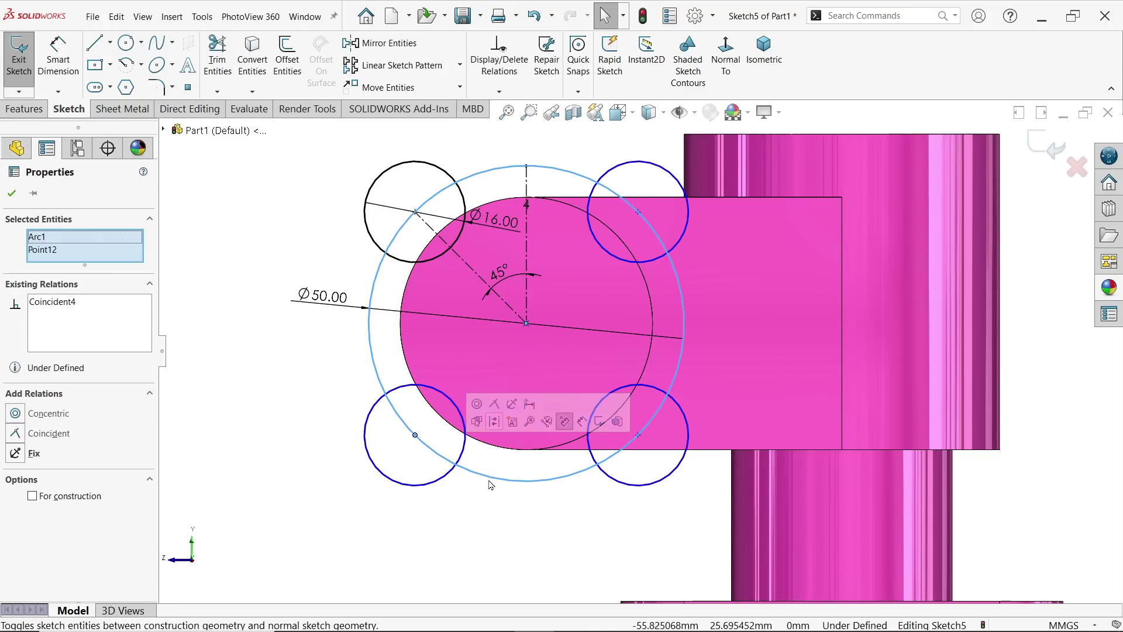
{"action": "left_click", "coordinate": [482, 499]}
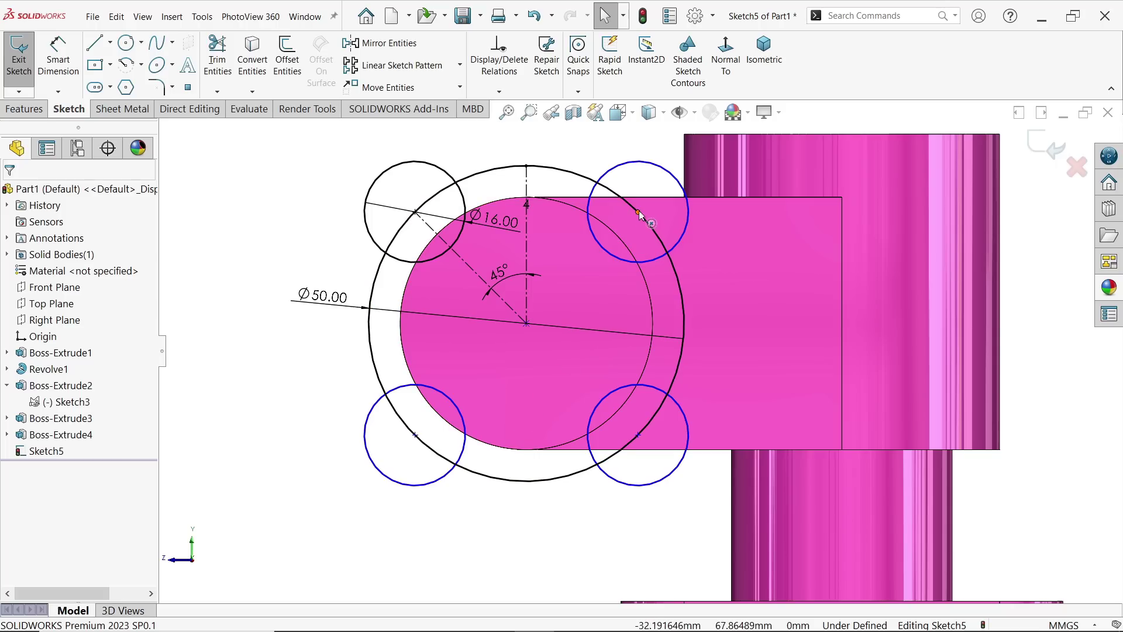
Step: Snap the center of the upper pattern circle nearest the main body onto the 50 mm circle, level with the original circle's center
{"action": "left_click_drag", "start_coordinate": [639, 211], "coordinate": [662, 232]}
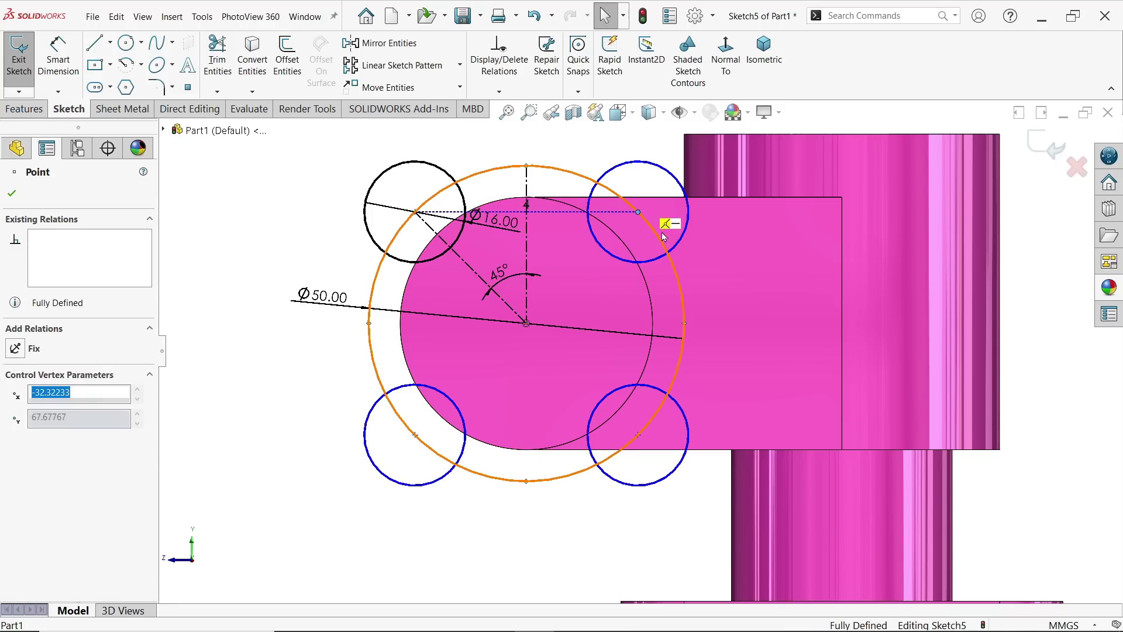
{"action": "left_click", "coordinate": [309, 252]}
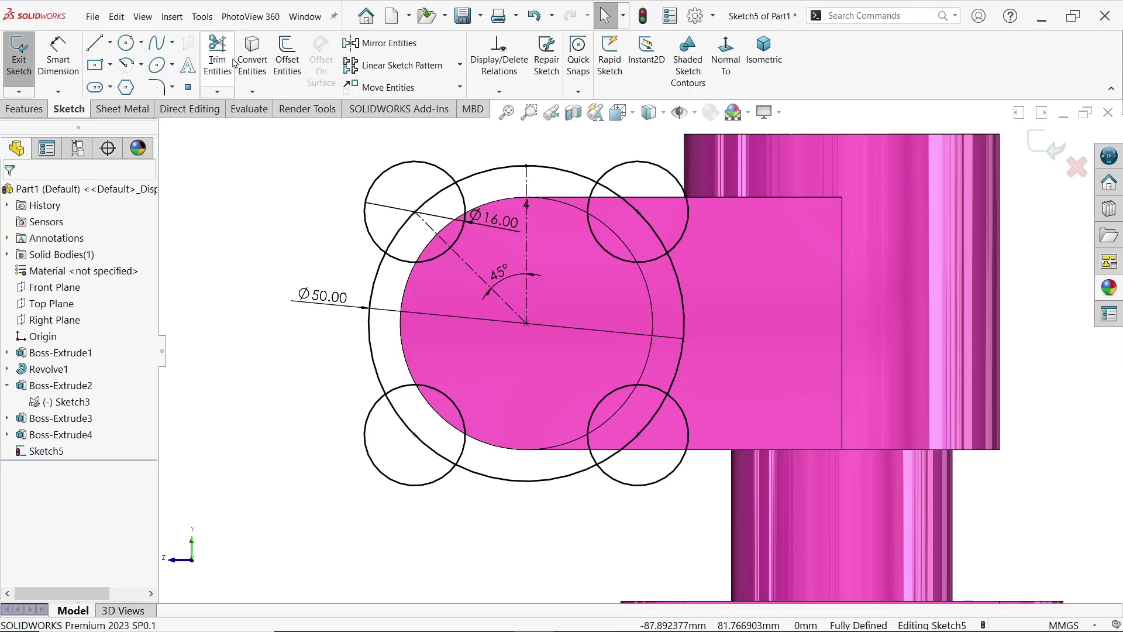
Step: Power-trim the inner arcs of the four 16 mm circles that lie inside the 50 mm circle
{"action": "left_click", "coordinate": [218, 71]}
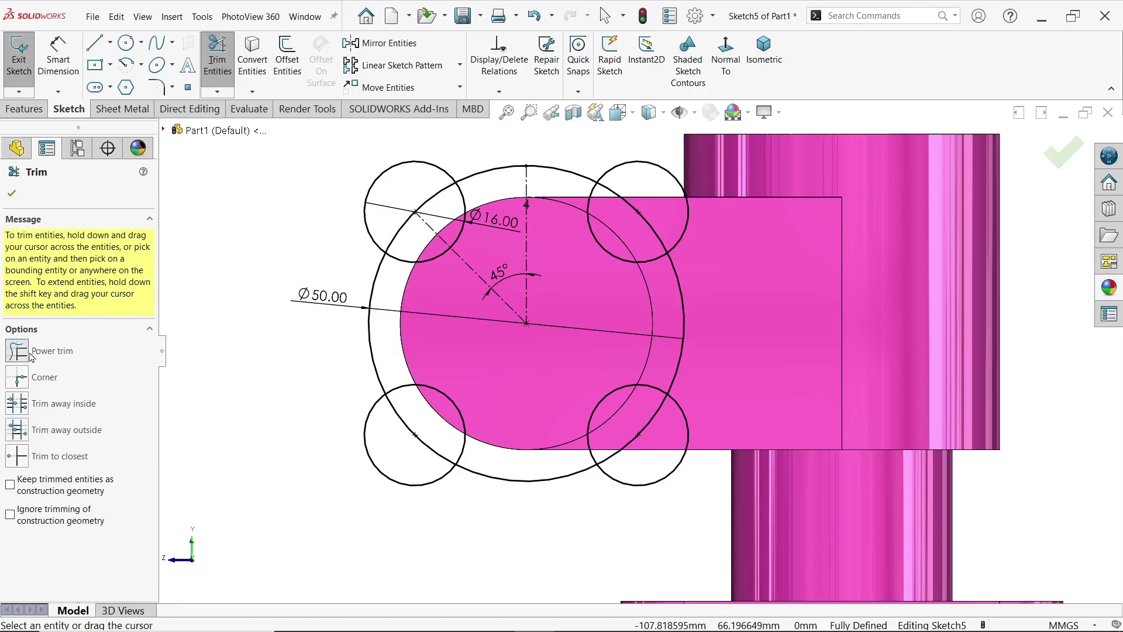
{"action": "left_click", "coordinate": [31, 355]}
{"action": "scroll", "coordinate": [456, 392], "scroll_direction": "down", "scroll_amount": 3}
{"action": "left_click_drag", "start_coordinate": [495, 371], "coordinate": [458, 397]}
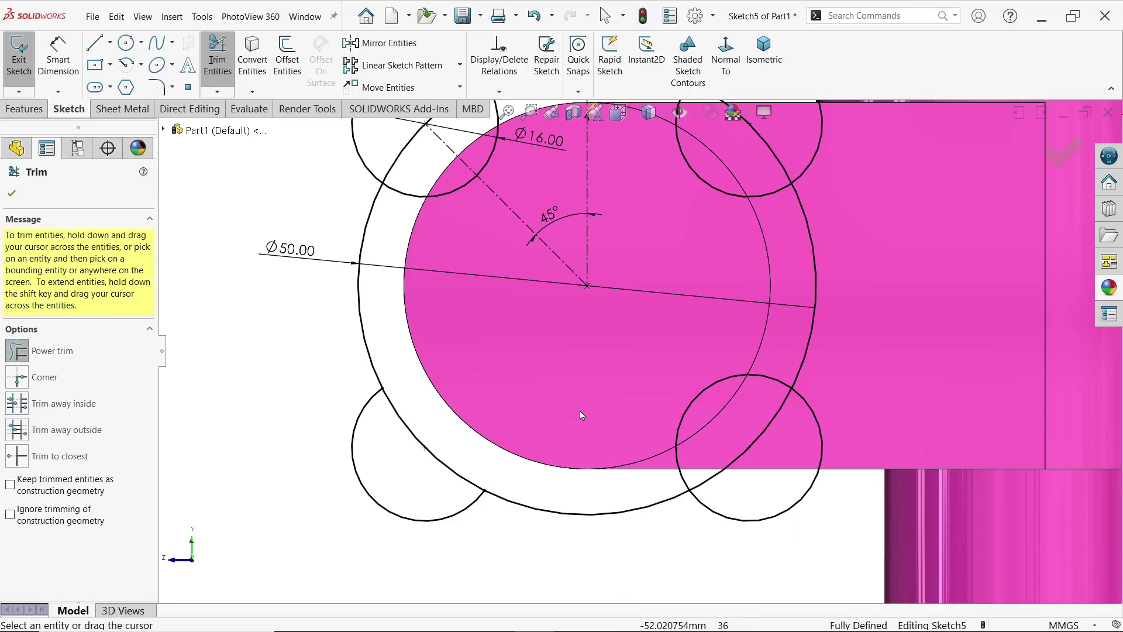
{"action": "left_click_drag", "start_coordinate": [664, 400], "coordinate": [702, 402]}
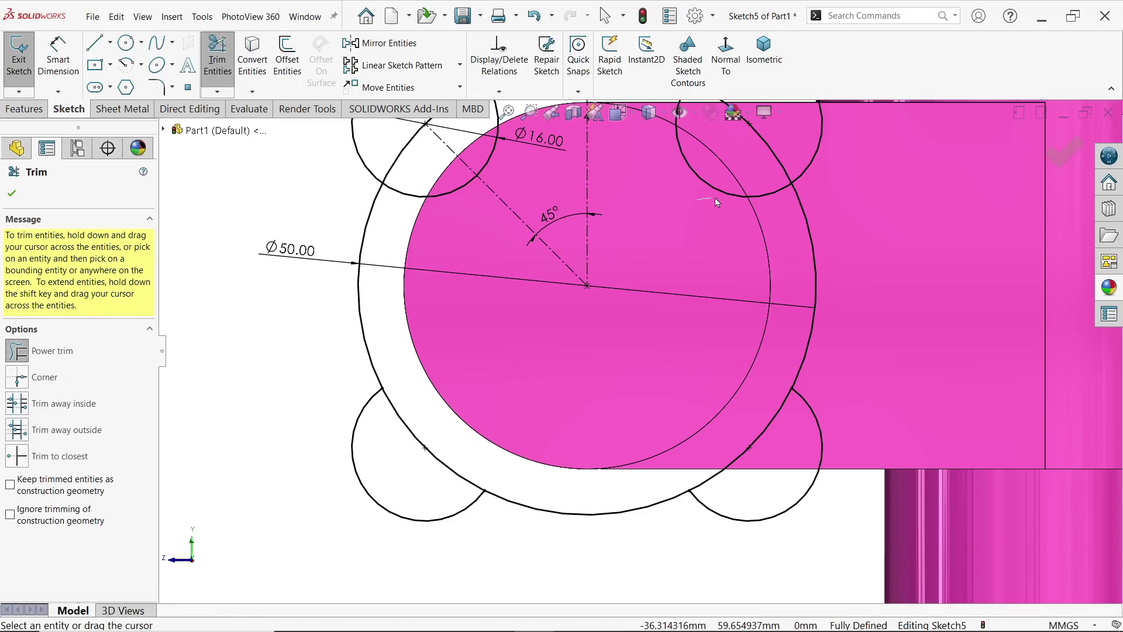
{"action": "scroll", "coordinate": [459, 148], "scroll_direction": "down", "scroll_amount": 2}
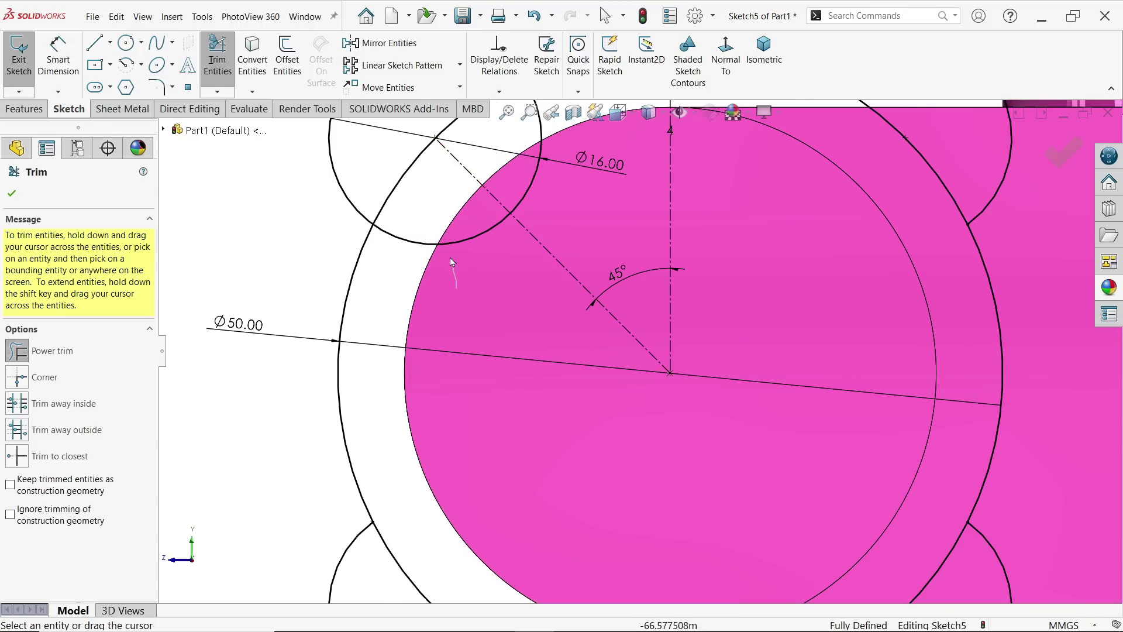
{"action": "left_click_drag", "start_coordinate": [451, 258], "coordinate": [444, 234]}
{"action": "left_click_drag", "start_coordinate": [582, 191], "coordinate": [507, 177]}
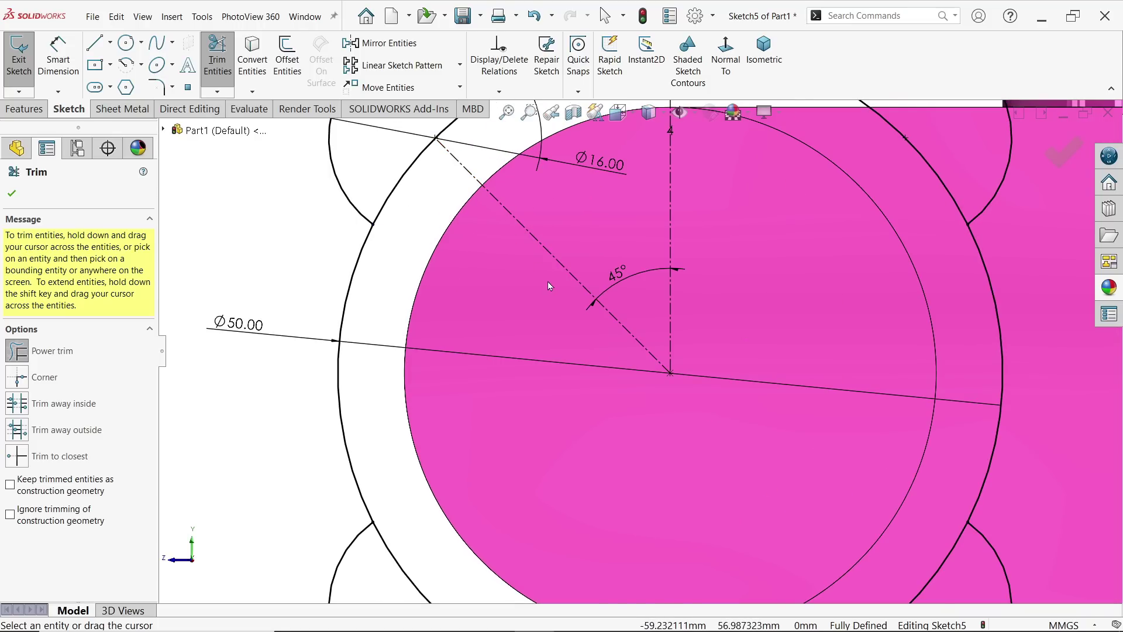
Step: Power-trim the portions of the 50 mm circle inside the four lugs, leaving one continuous flange outline
{"action": "scroll", "coordinate": [554, 328], "scroll_direction": "up", "scroll_amount": 2}
{"action": "scroll", "coordinate": [558, 468], "scroll_direction": "down", "scroll_amount": 1}
{"action": "left_click_drag", "start_coordinate": [534, 519], "coordinate": [529, 527]}
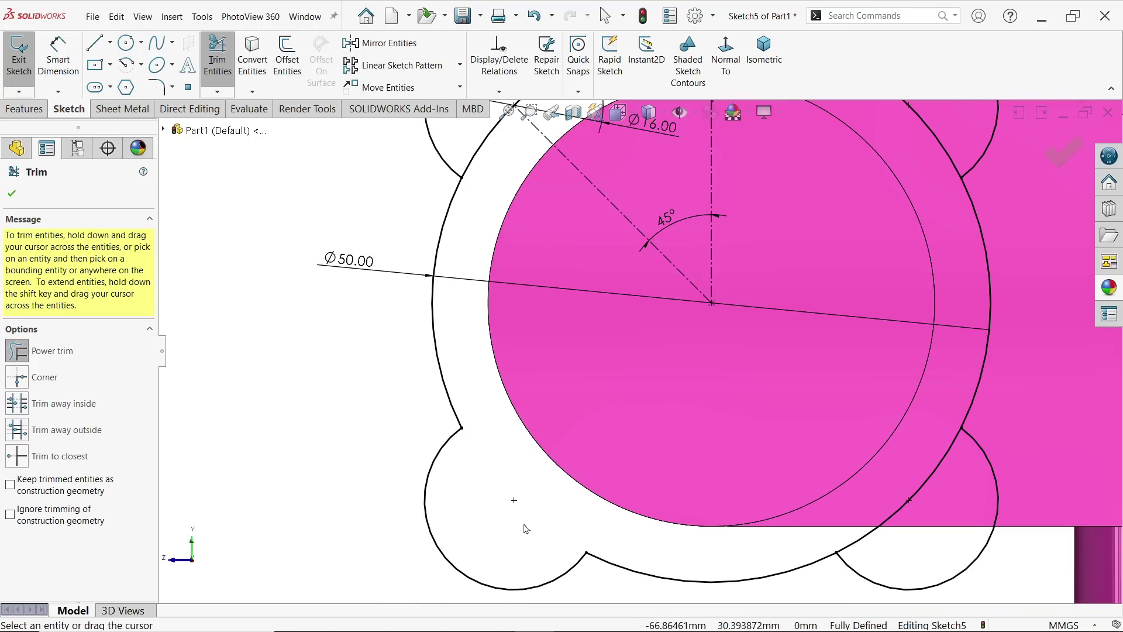
{"action": "left_click_drag", "start_coordinate": [844, 536], "coordinate": [877, 552]}
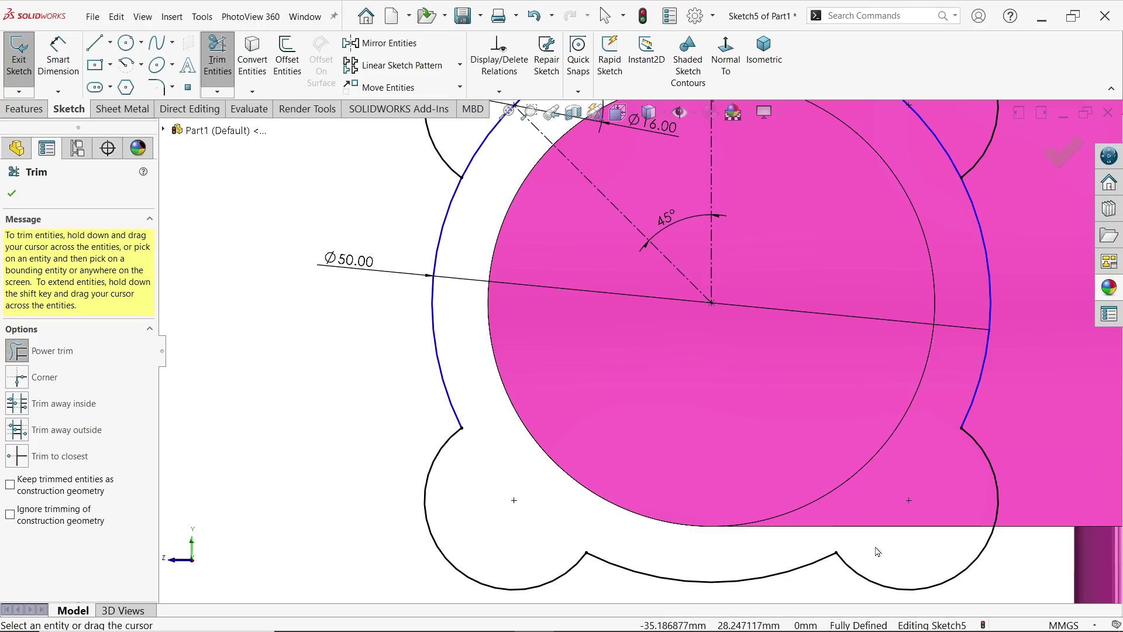
{"action": "scroll", "coordinate": [827, 454], "scroll_direction": "up", "scroll_amount": 3}
{"action": "scroll", "coordinate": [712, 158], "scroll_direction": "down", "scroll_amount": 2}
{"action": "left_click_drag", "start_coordinate": [782, 265], "coordinate": [821, 243]}
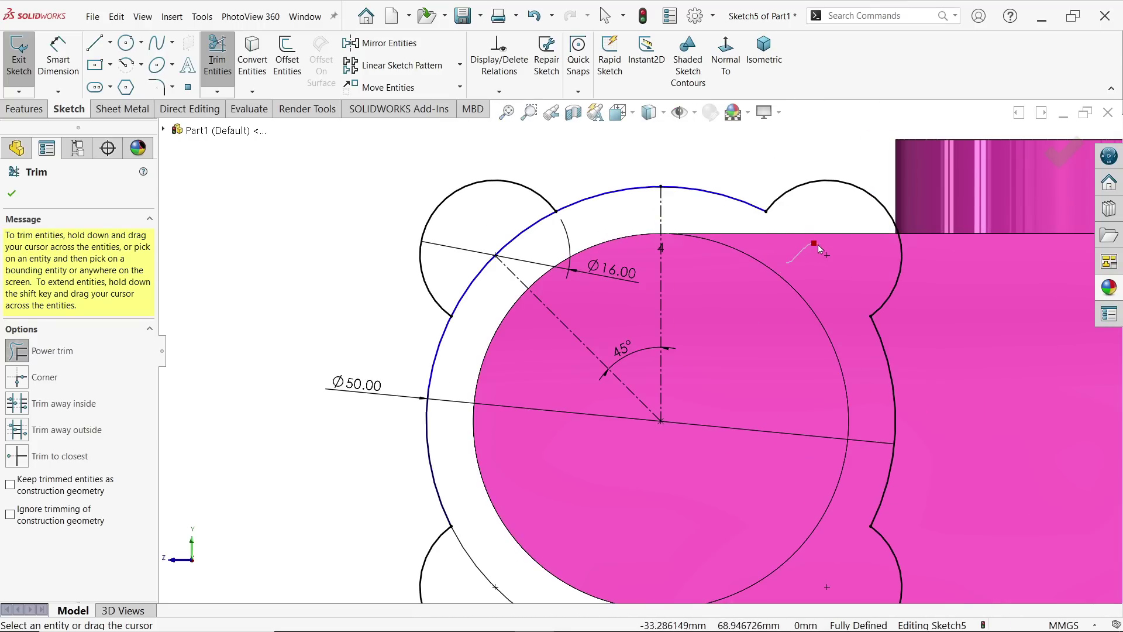
{"action": "scroll", "coordinate": [533, 282], "scroll_direction": "down", "scroll_amount": 2}
{"action": "left_click_drag", "start_coordinate": [539, 238], "coordinate": [516, 222]}
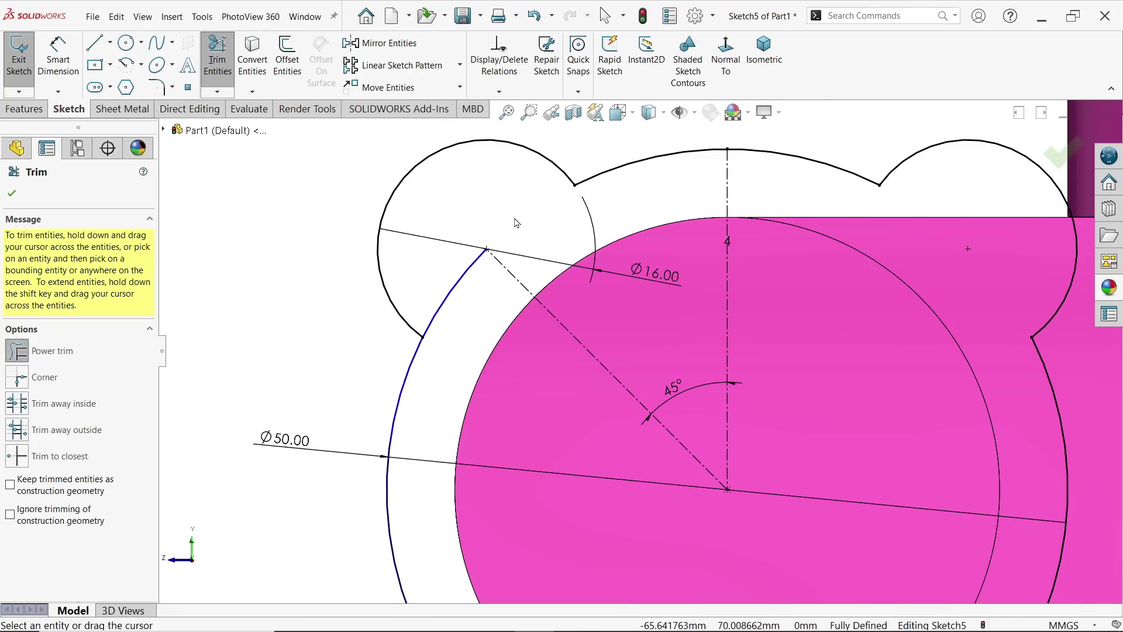
{"action": "left_click_drag", "start_coordinate": [484, 293], "coordinate": [452, 281]}
{"action": "scroll", "coordinate": [638, 351], "scroll_direction": "up", "scroll_amount": 3}
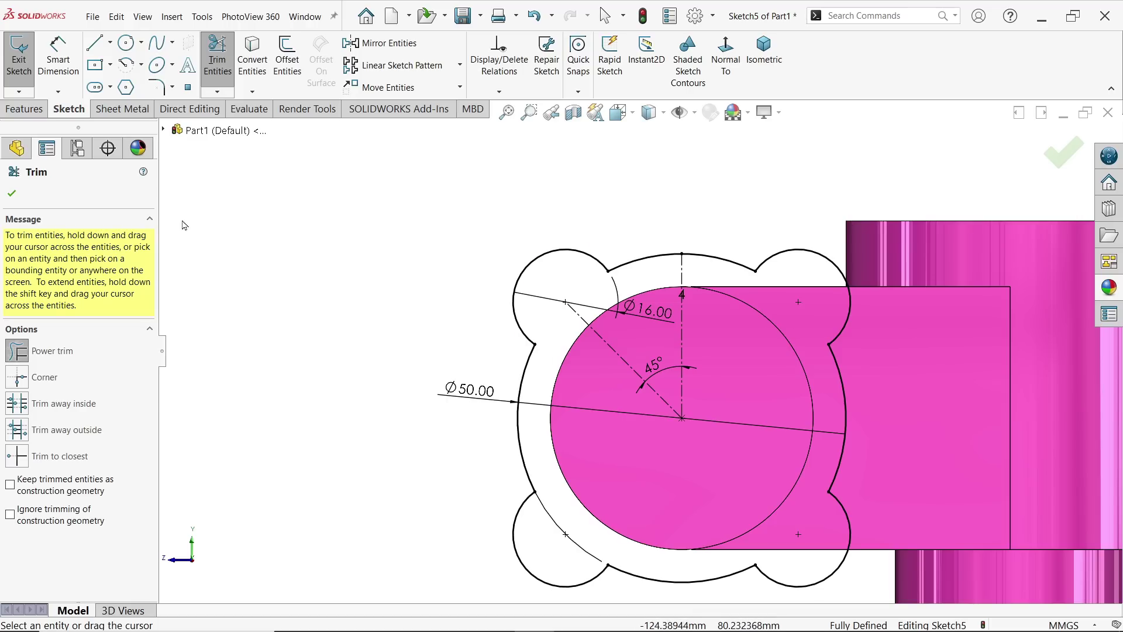
{"action": "left_click", "coordinate": [12, 194]}
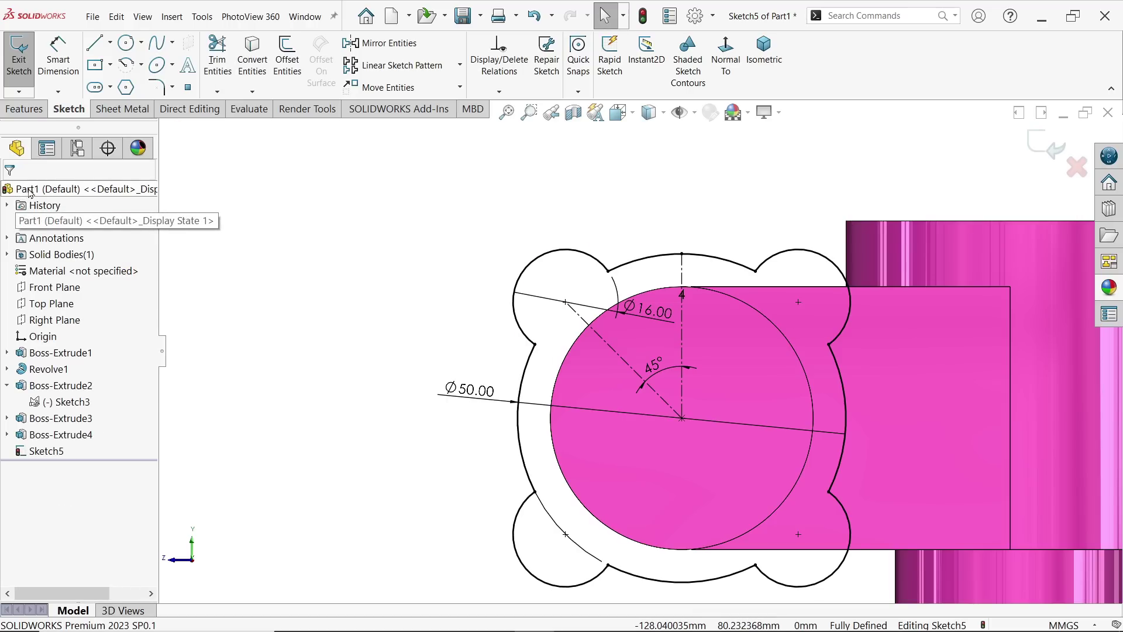
Step: Extrude the four-lug flange profile 5 mm Blind, reversed back toward the side cylinder, with the result merged
{"action": "left_click", "coordinate": [26, 109]}
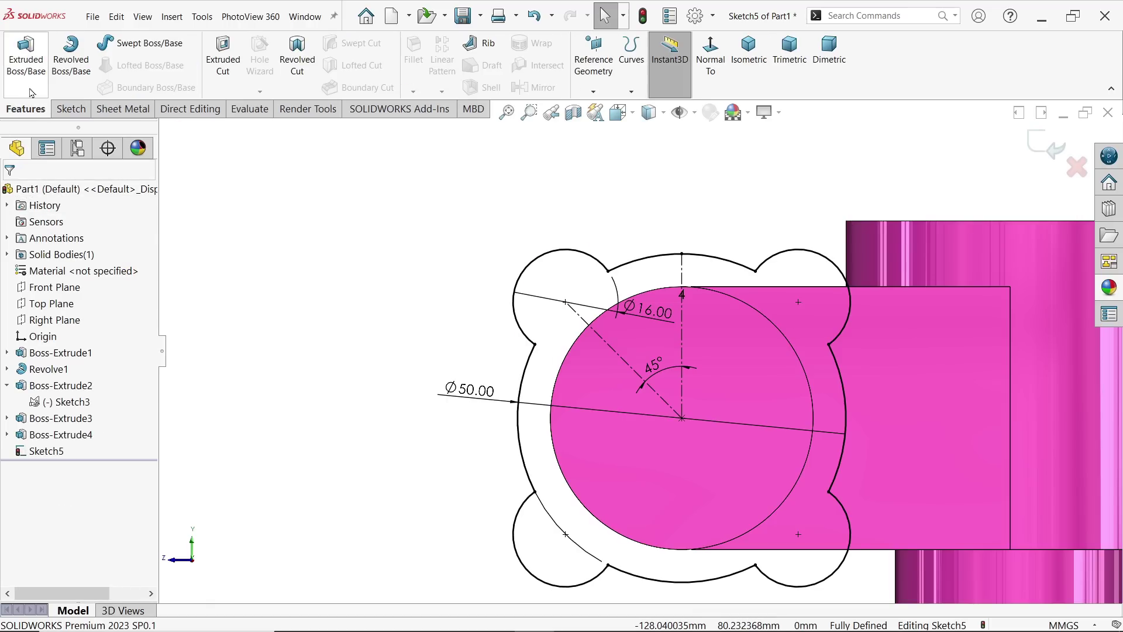
{"action": "key", "text": "ctrl+7"}
{"action": "left_click", "coordinate": [25, 55]}
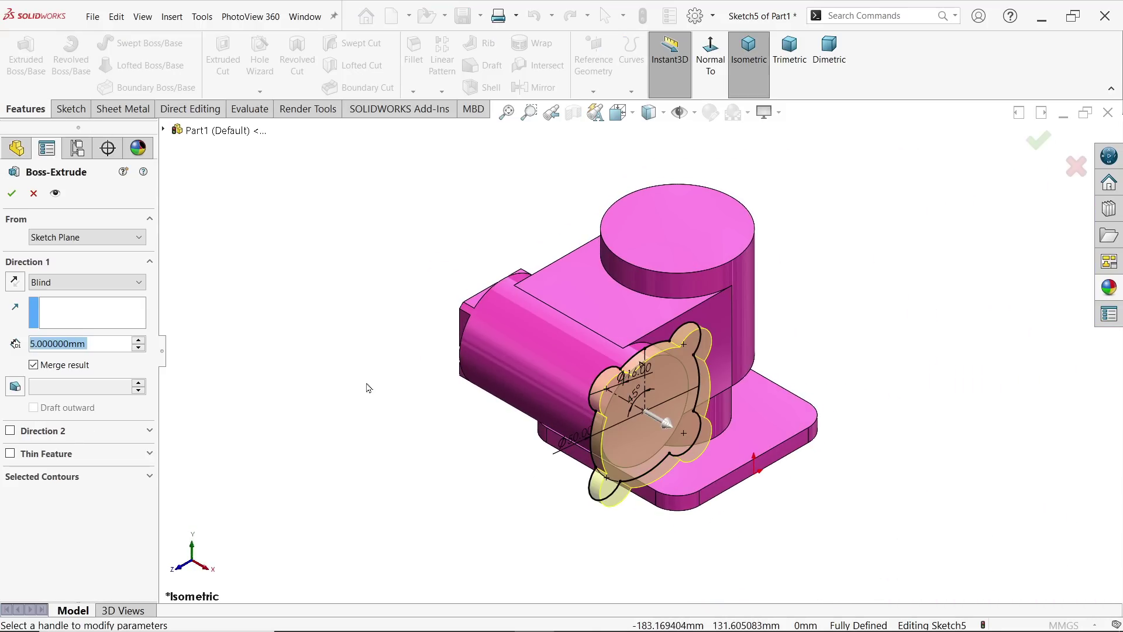
{"action": "scroll", "coordinate": [634, 359], "scroll_direction": "down", "scroll_amount": 5}
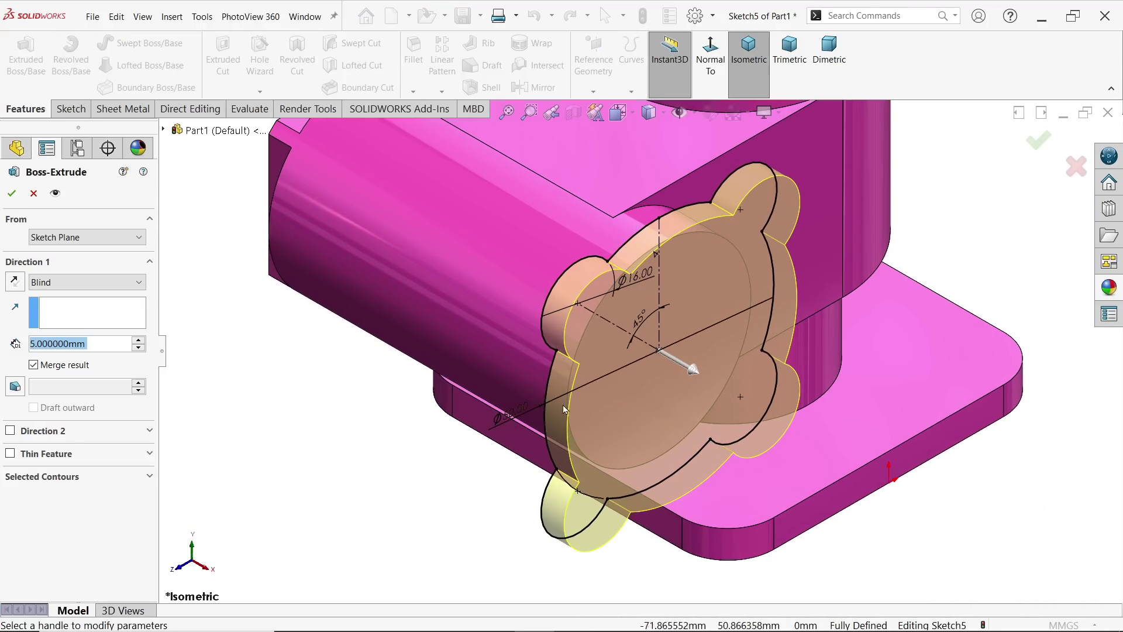
{"action": "middle_click_drag", "start_coordinate": [418, 426], "coordinate": [466, 431]}
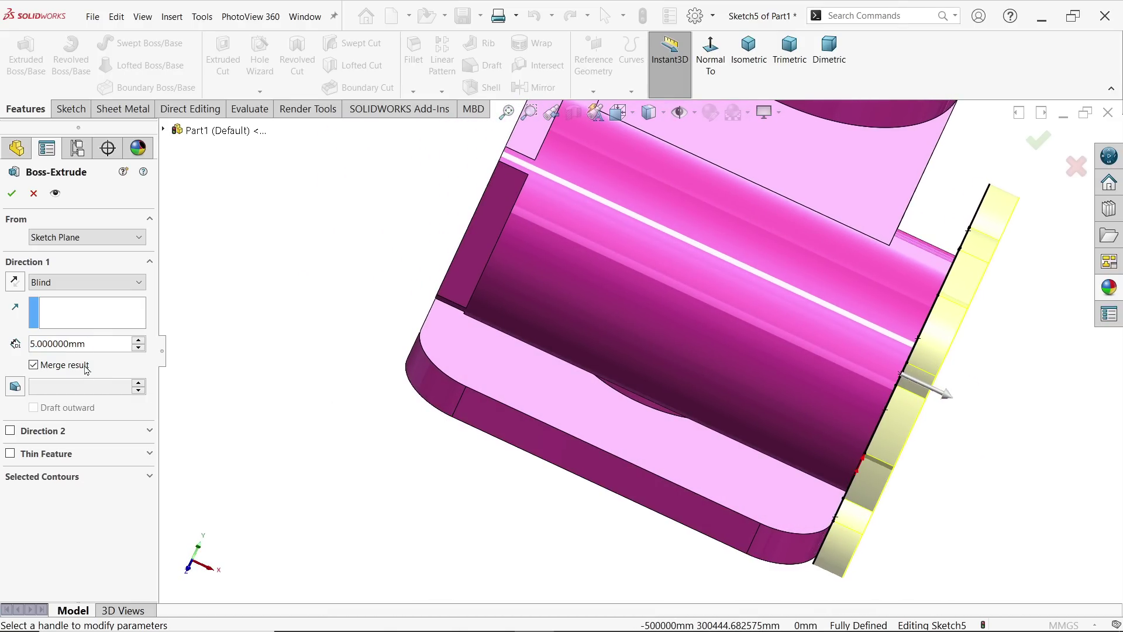
{"action": "left_click", "coordinate": [14, 283]}
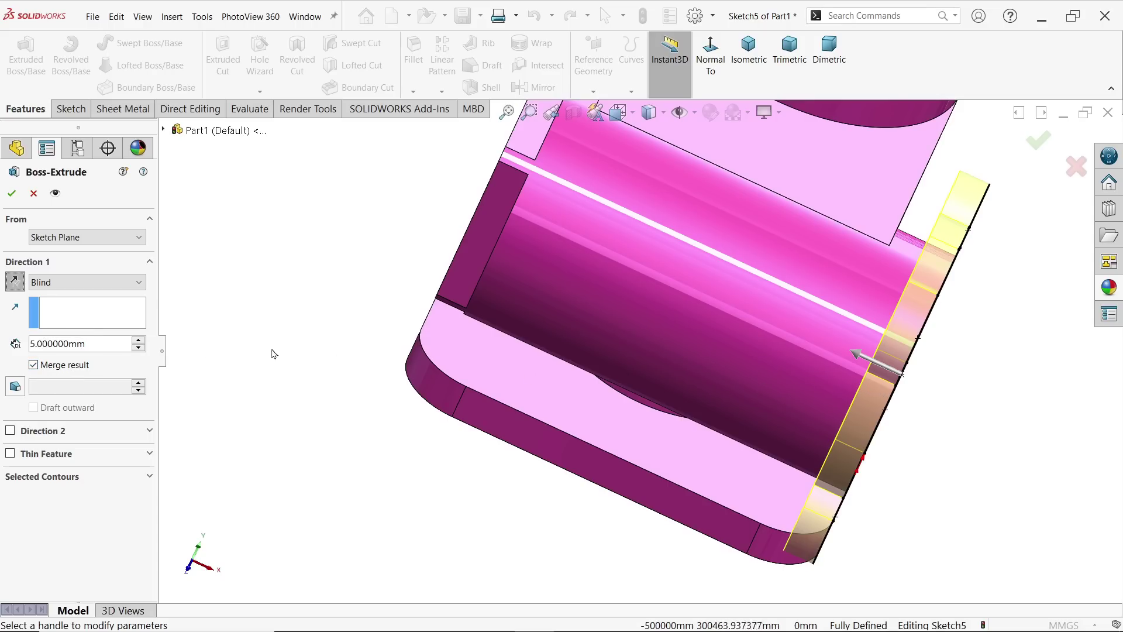
{"action": "left_click", "coordinate": [11, 194]}
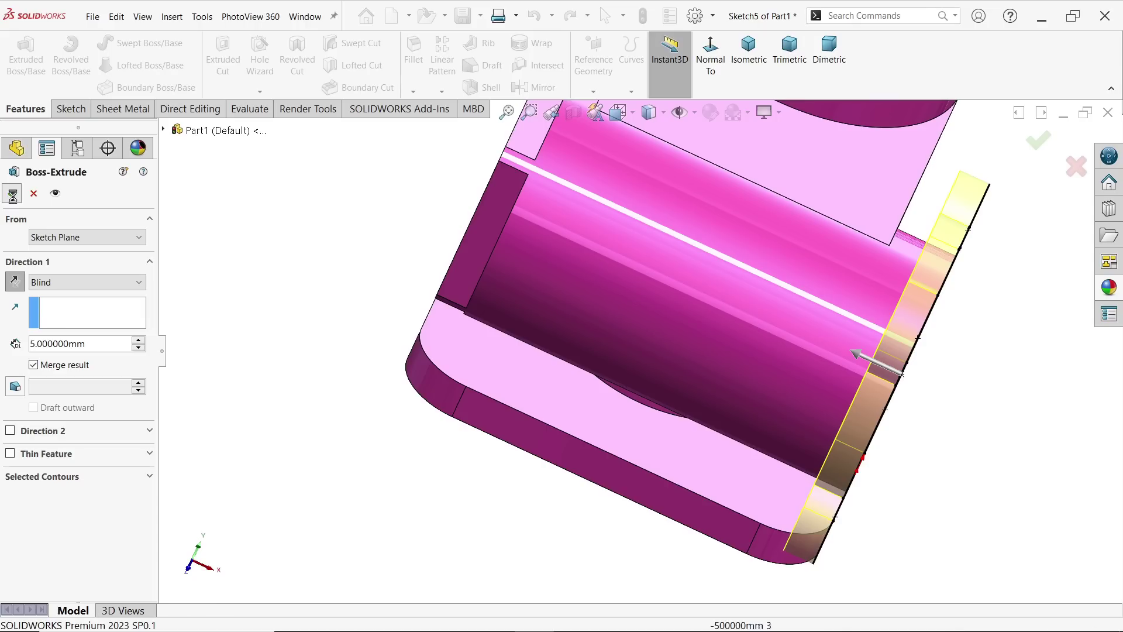
{"action": "left_click", "coordinate": [753, 75]}
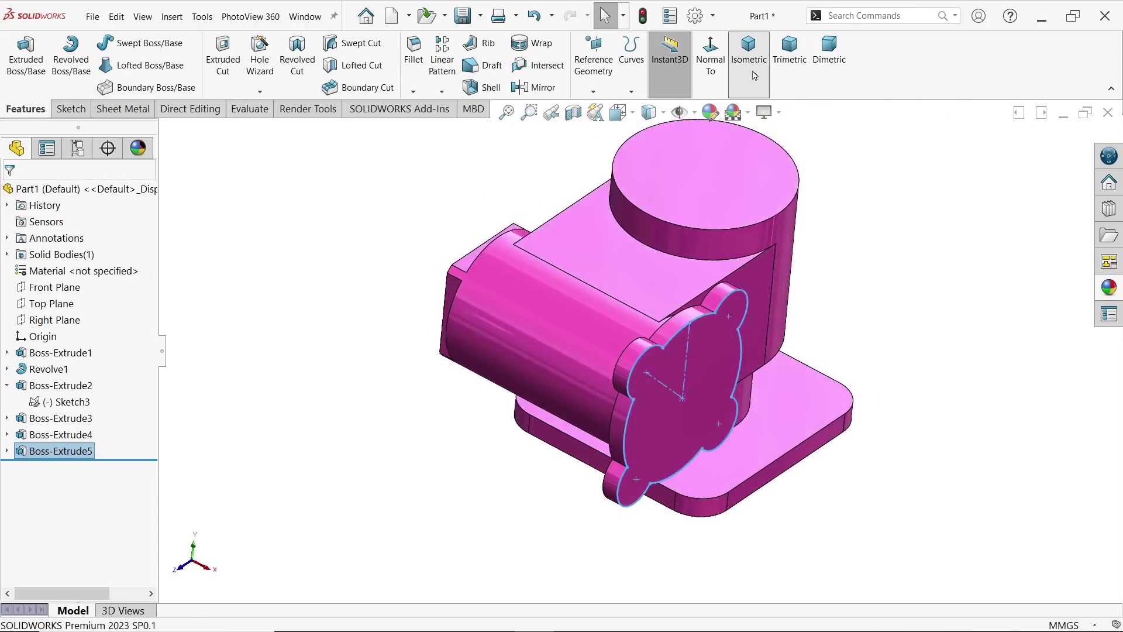
Step: Switch to the Exercise 214 drawing image and examine the lug details in Section A-A and the flange view
{"action": "key", "text": "alt+Tab"}
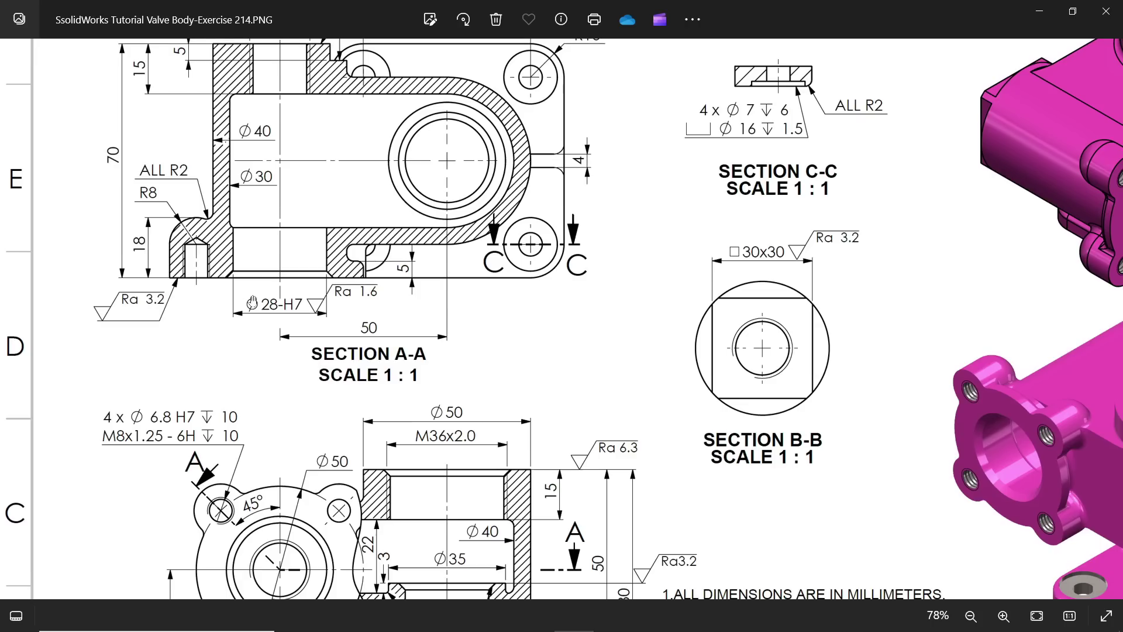
{"action": "scroll", "coordinate": [217, 254], "scroll_direction": "down", "scroll_amount": 3}
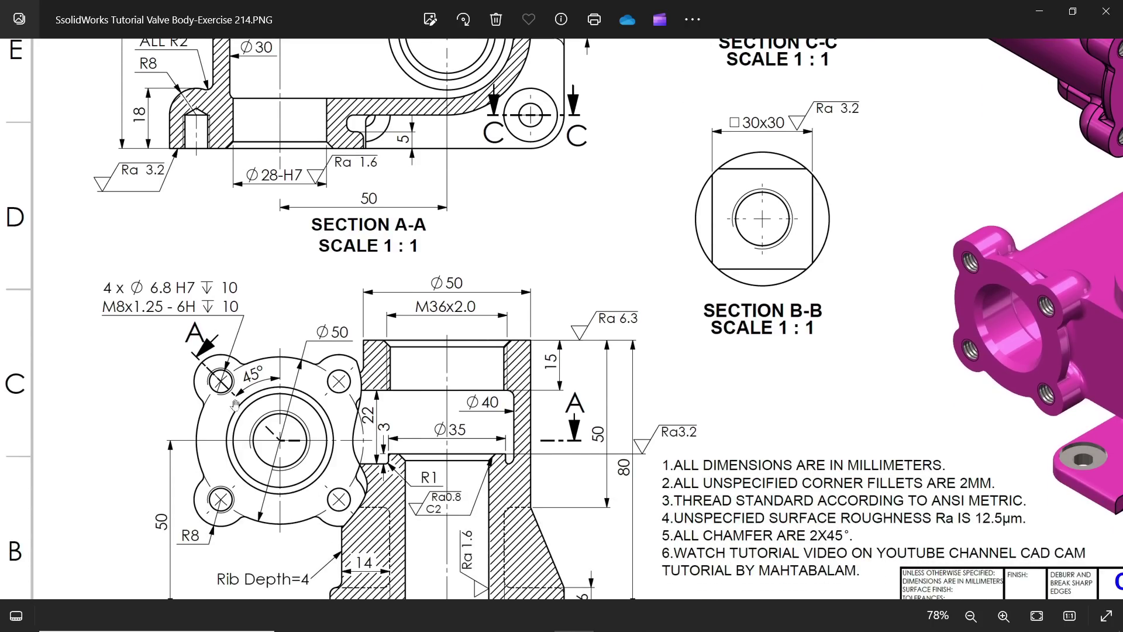
{"action": "scroll", "coordinate": [233, 234], "scroll_direction": "up", "scroll_amount": 4}
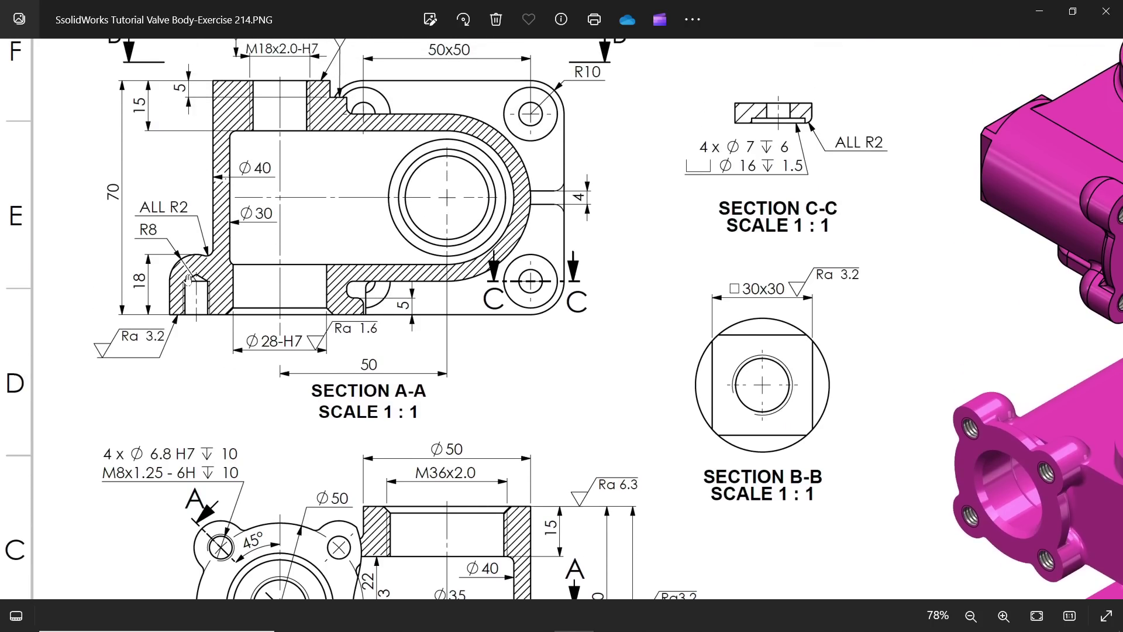
{"action": "scroll", "coordinate": [188, 279], "scroll_direction": "up", "scroll_amount": 2, "text": "ctrl"}
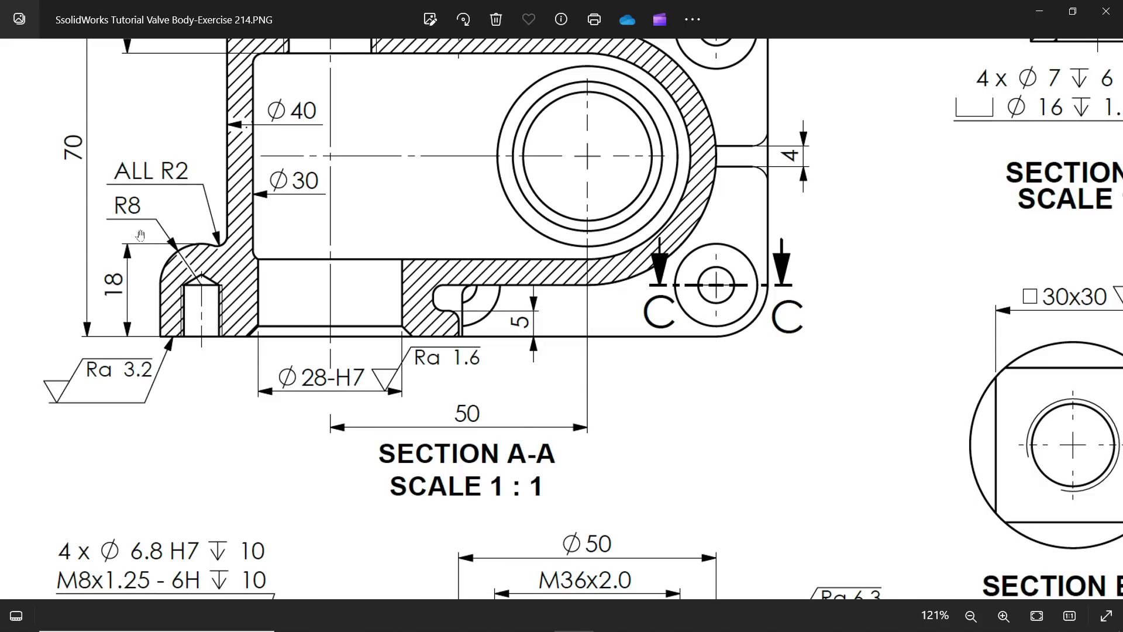
{"action": "left_click_drag", "start_coordinate": [217, 359], "coordinate": [211, 206]}
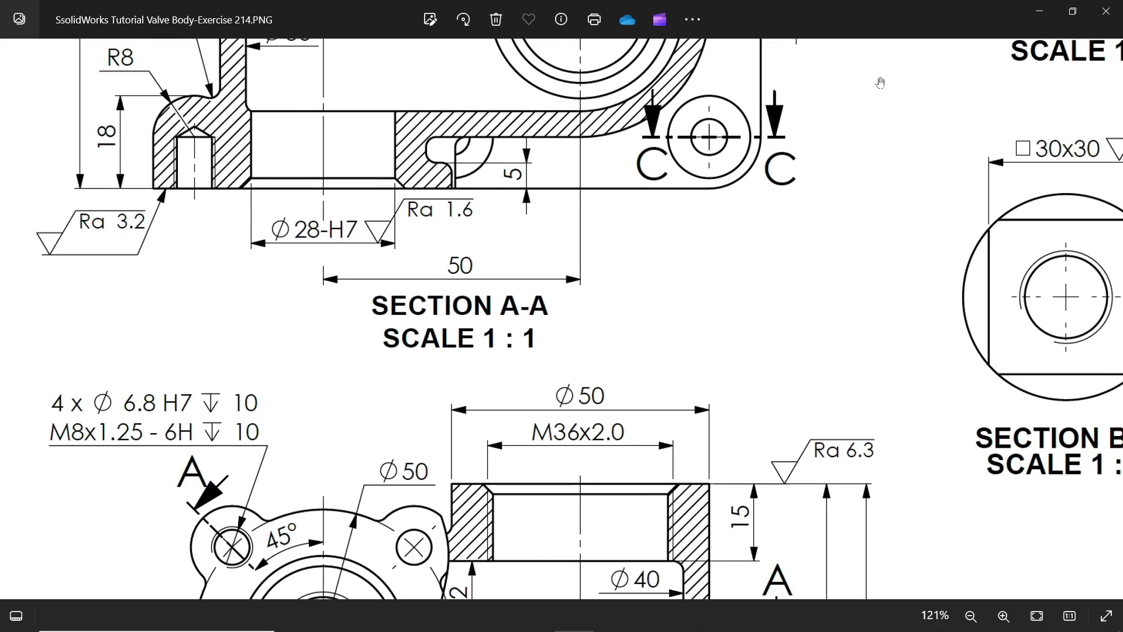
{"action": "left_click_drag", "start_coordinate": [409, 488], "coordinate": [397, 251]}
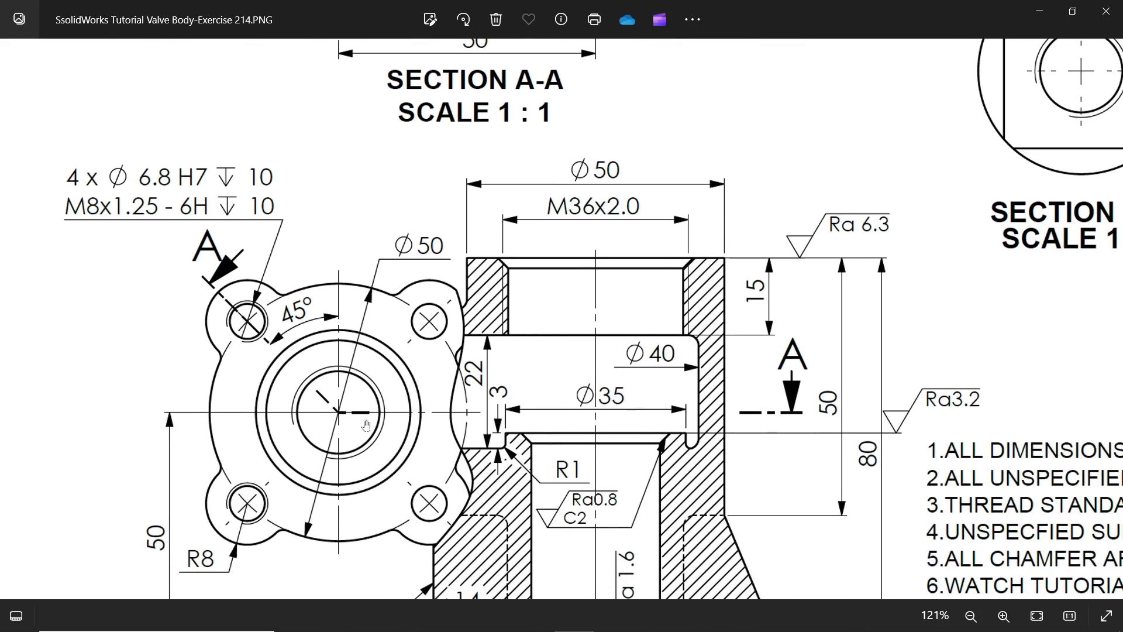
{"action": "left_click", "coordinate": [1042, 16]}
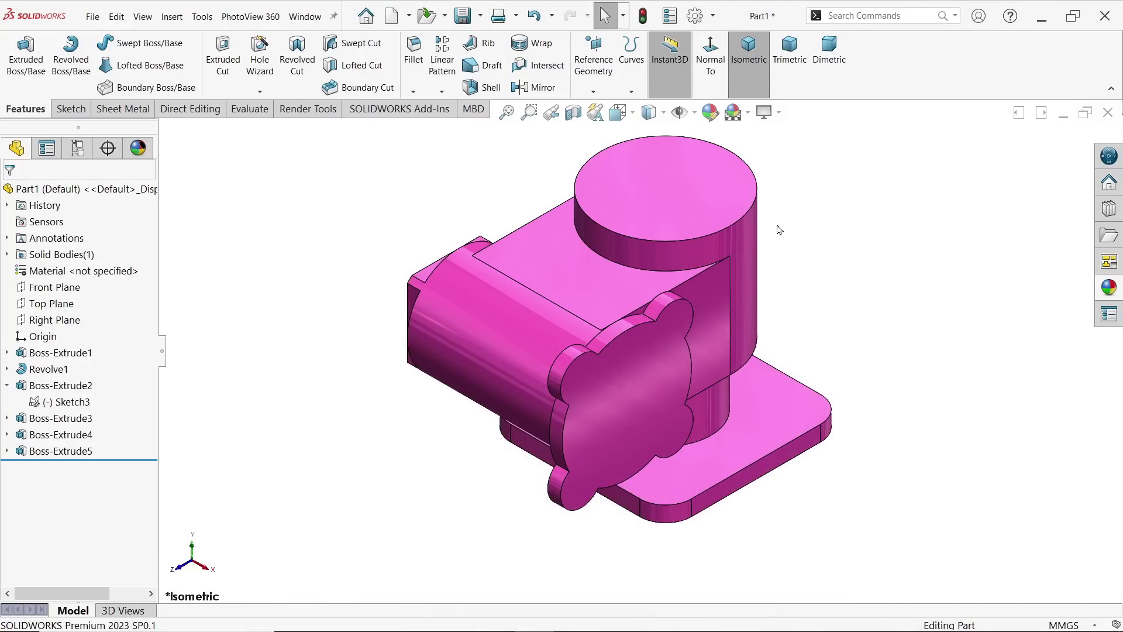
Step: Create a reference axis from the side cylinder's cylindrical face
{"action": "left_click", "coordinate": [595, 92]}
{"action": "left_click", "coordinate": [601, 123]}
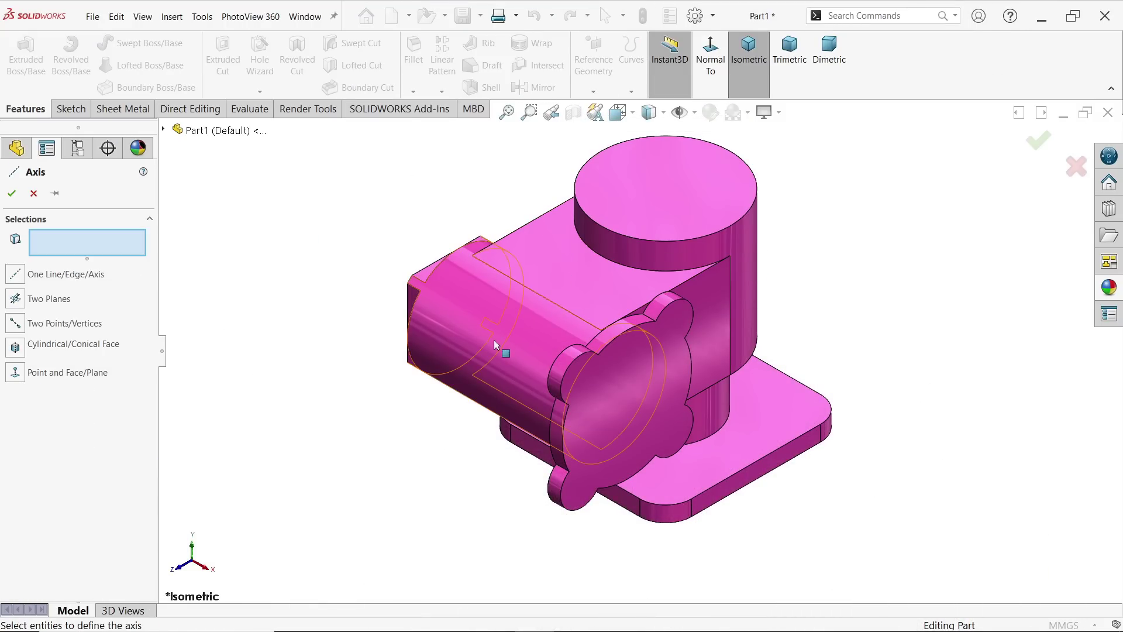
{"action": "left_click", "coordinate": [519, 359]}
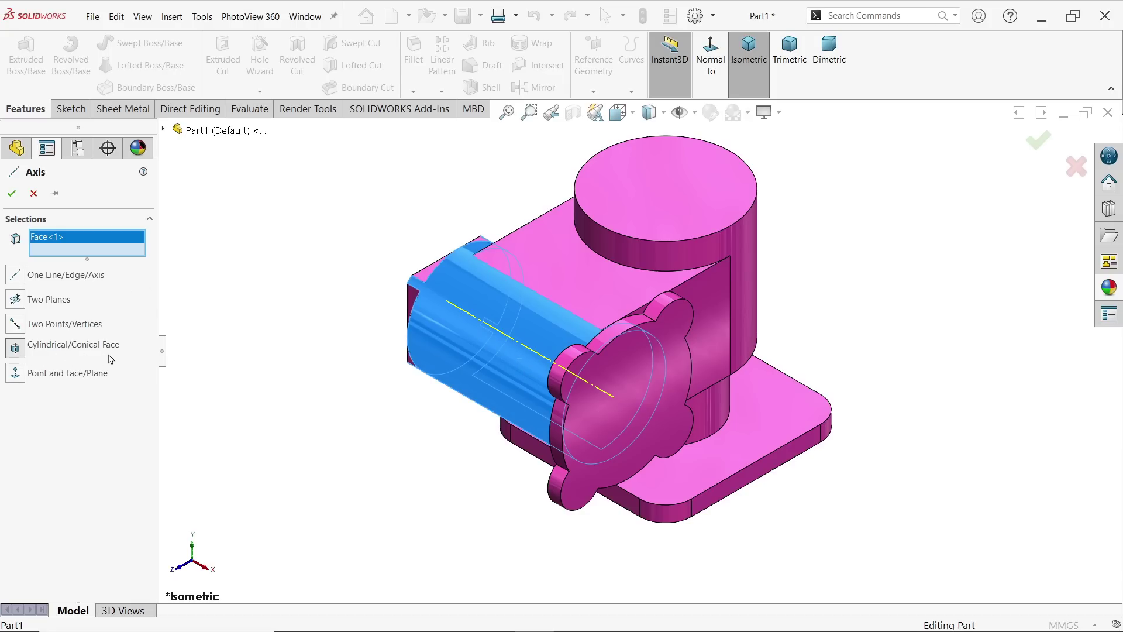
{"action": "left_click", "coordinate": [12, 193]}
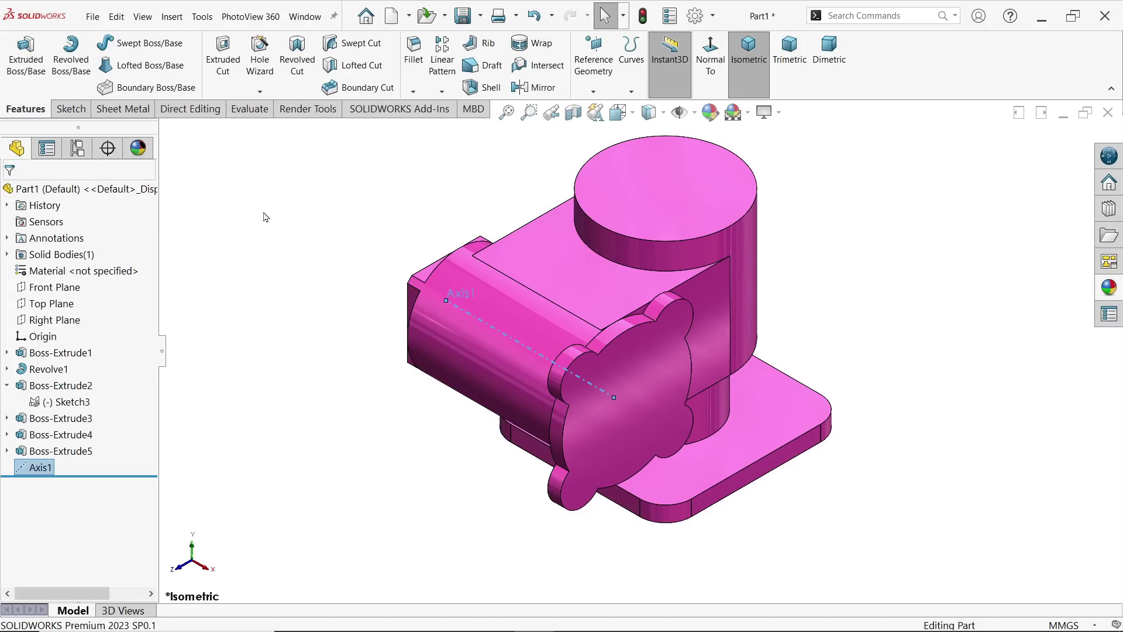
Step: Create a reference plane through the side cylinder's axis at 45 degrees to the Front Plane
{"action": "left_click", "coordinate": [594, 91]}
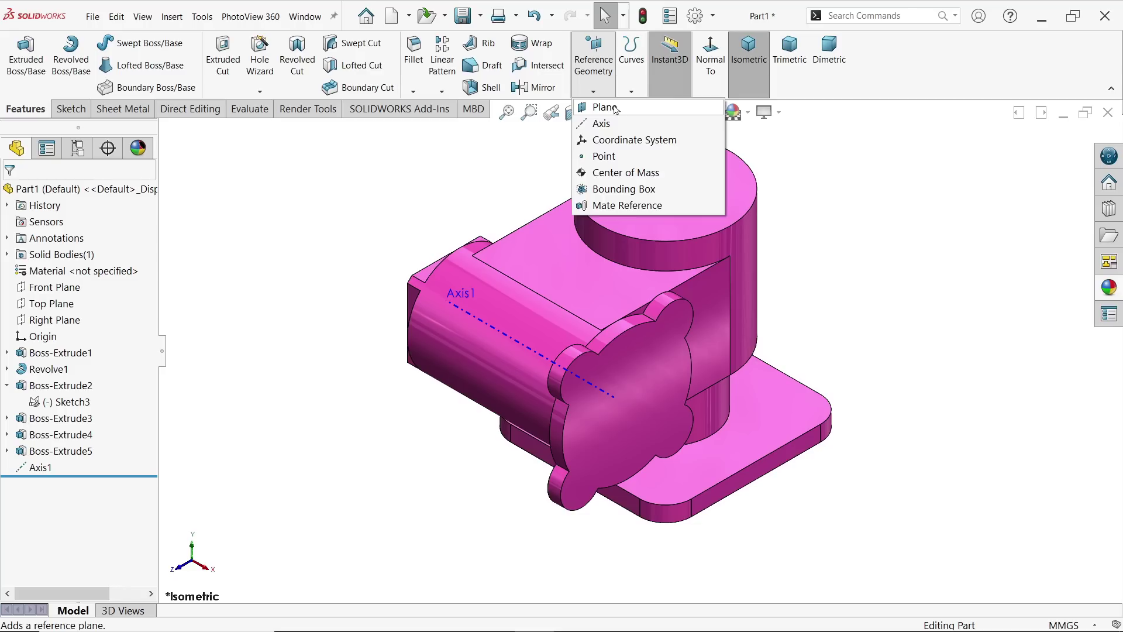
{"action": "left_click", "coordinate": [603, 108]}
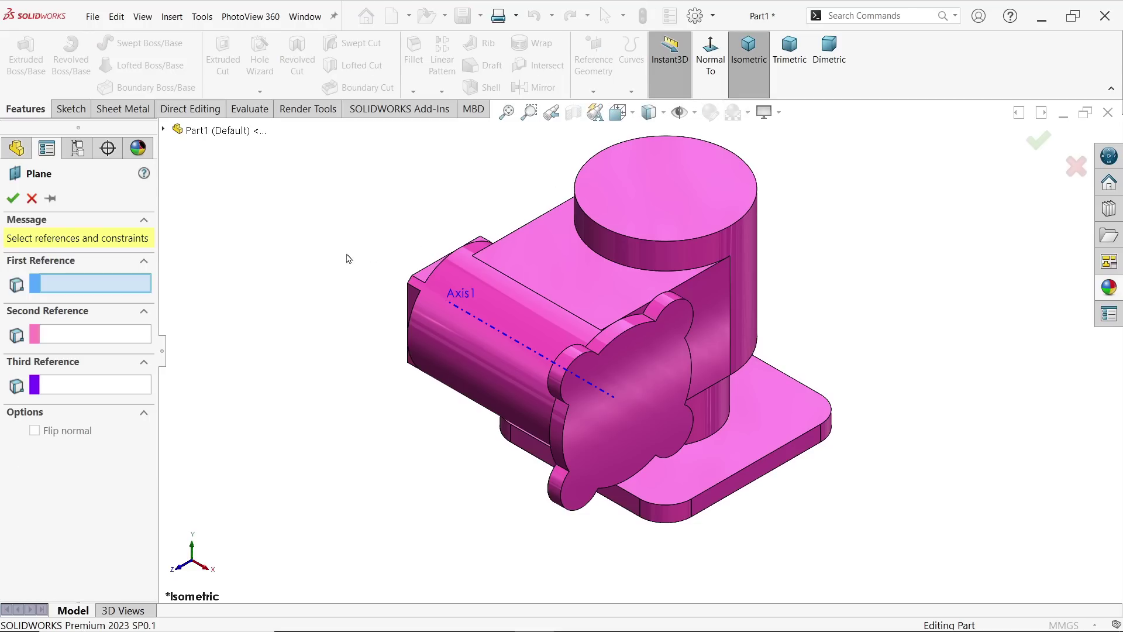
{"action": "left_click", "coordinate": [498, 330]}
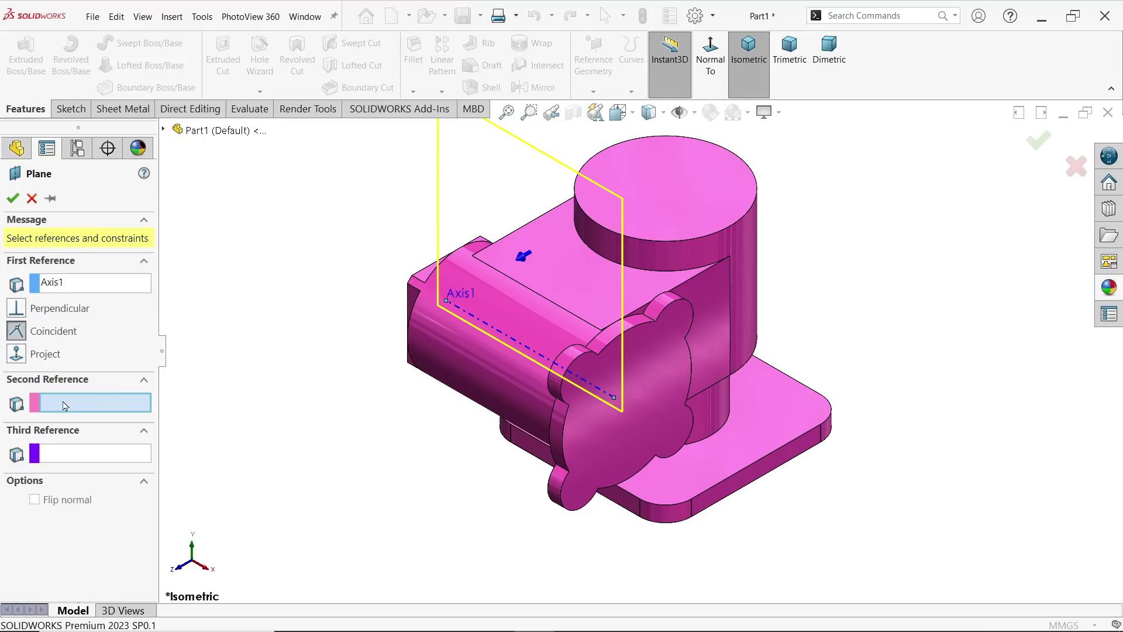
{"action": "left_click", "coordinate": [163, 130]}
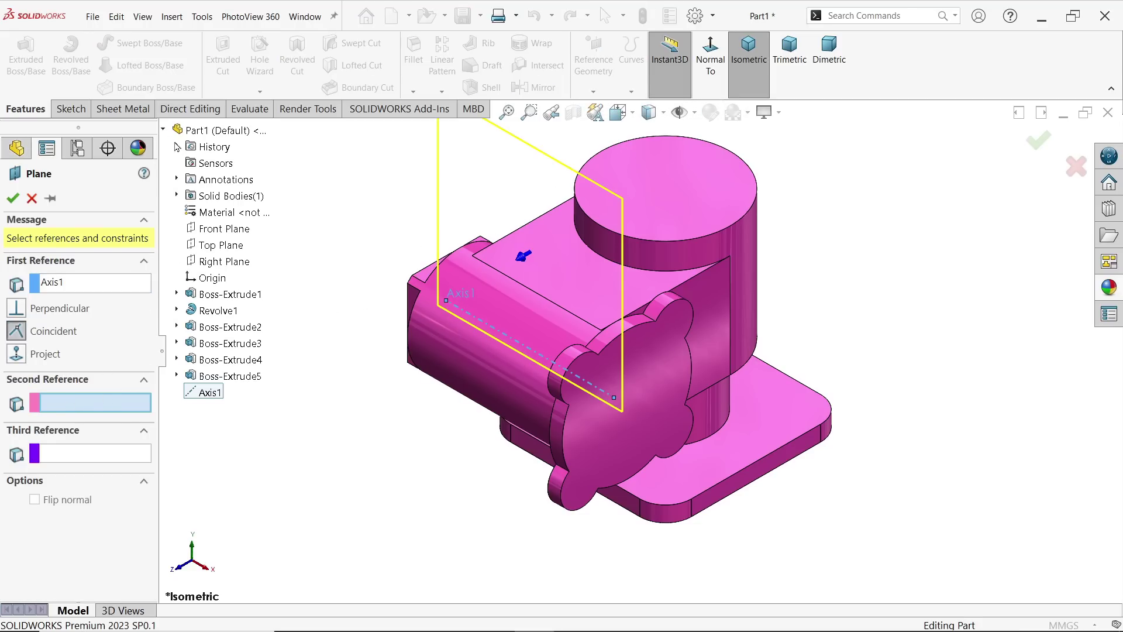
{"action": "left_click", "coordinate": [227, 233]}
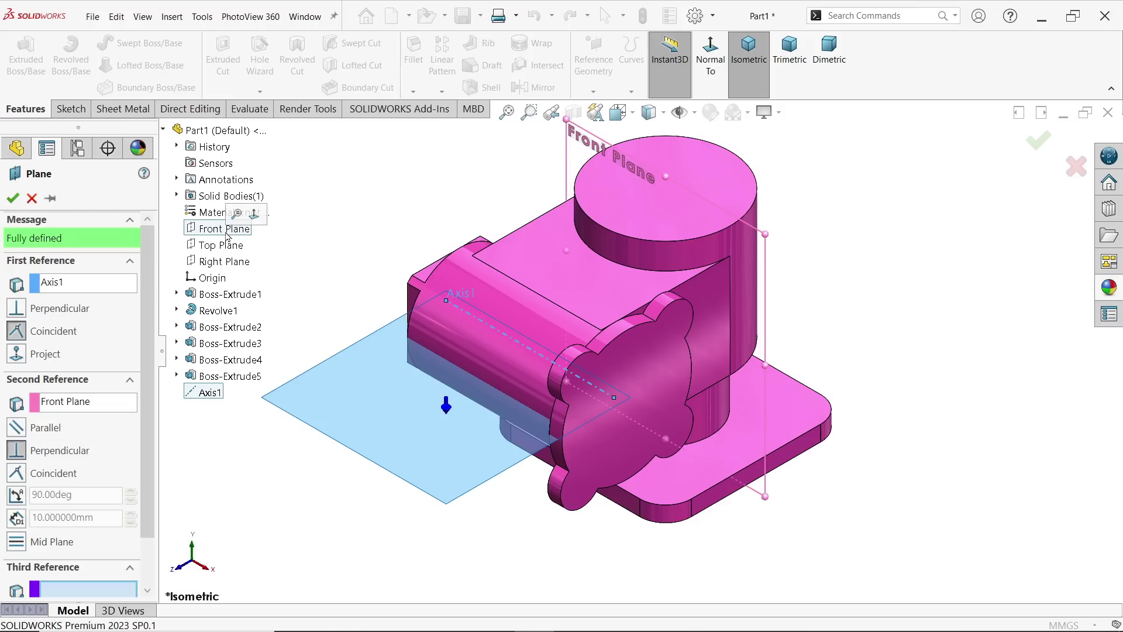
{"action": "left_click", "coordinate": [26, 501]}
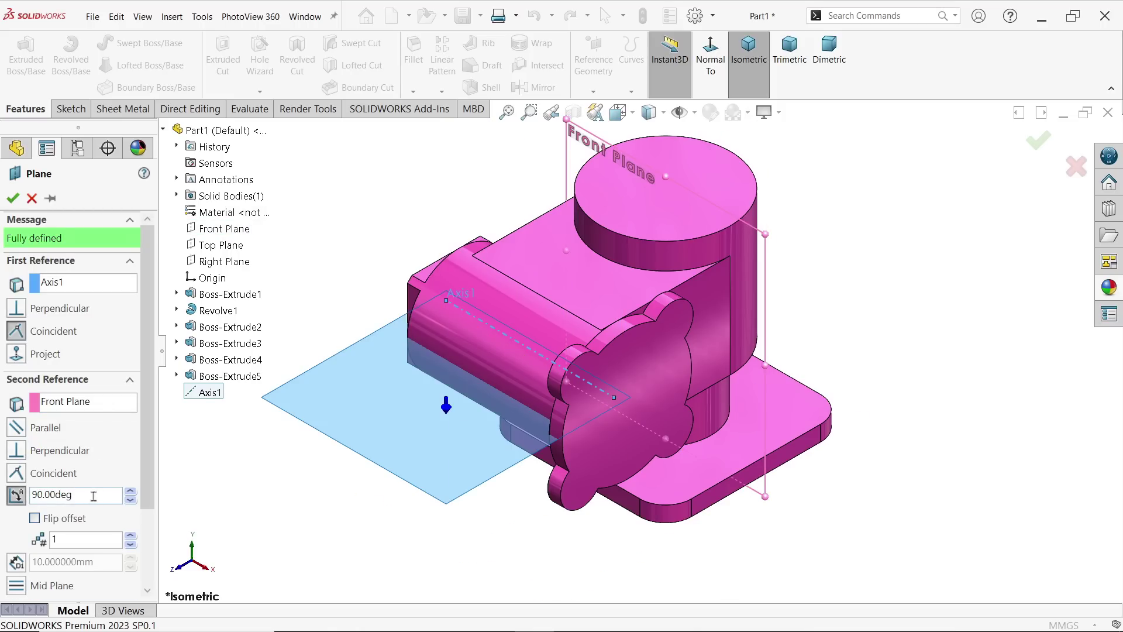
{"action": "key", "text": "Return"}
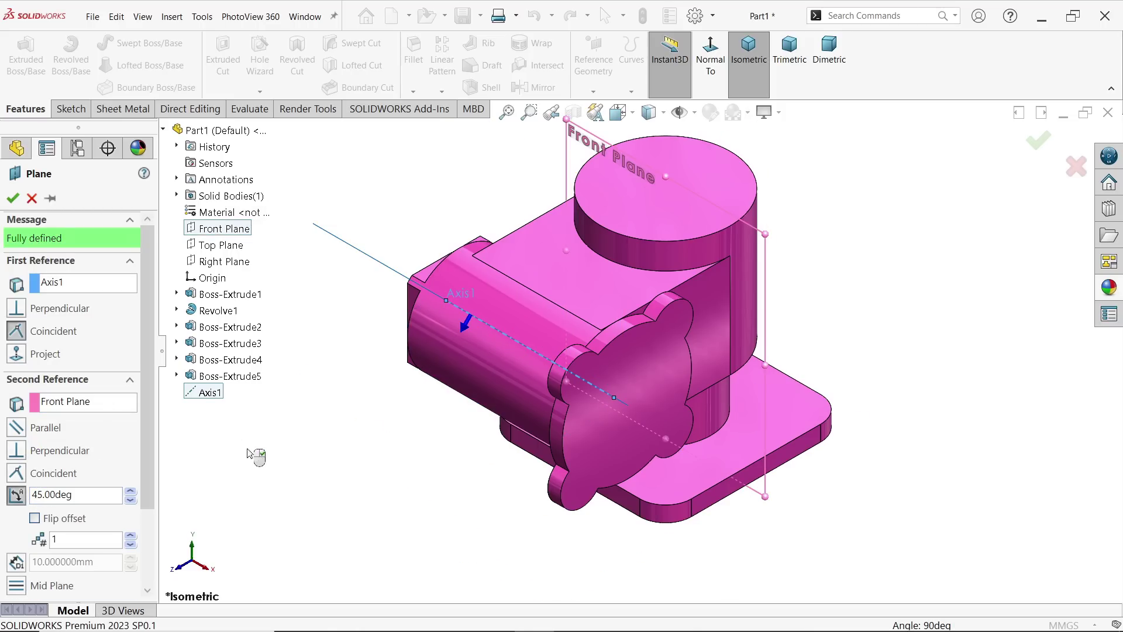
{"action": "middle_click_drag", "start_coordinate": [627, 412], "coordinate": [765, 353]}
{"action": "scroll", "coordinate": [594, 353], "scroll_direction": "down", "scroll_amount": 3}
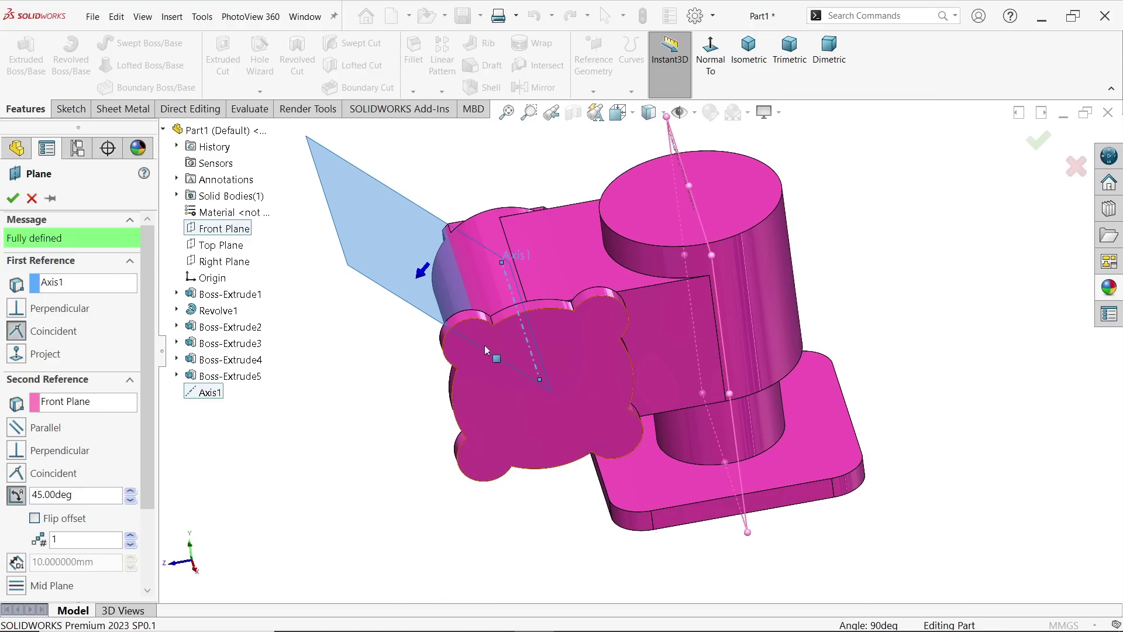
{"action": "left_click", "coordinate": [13, 200]}
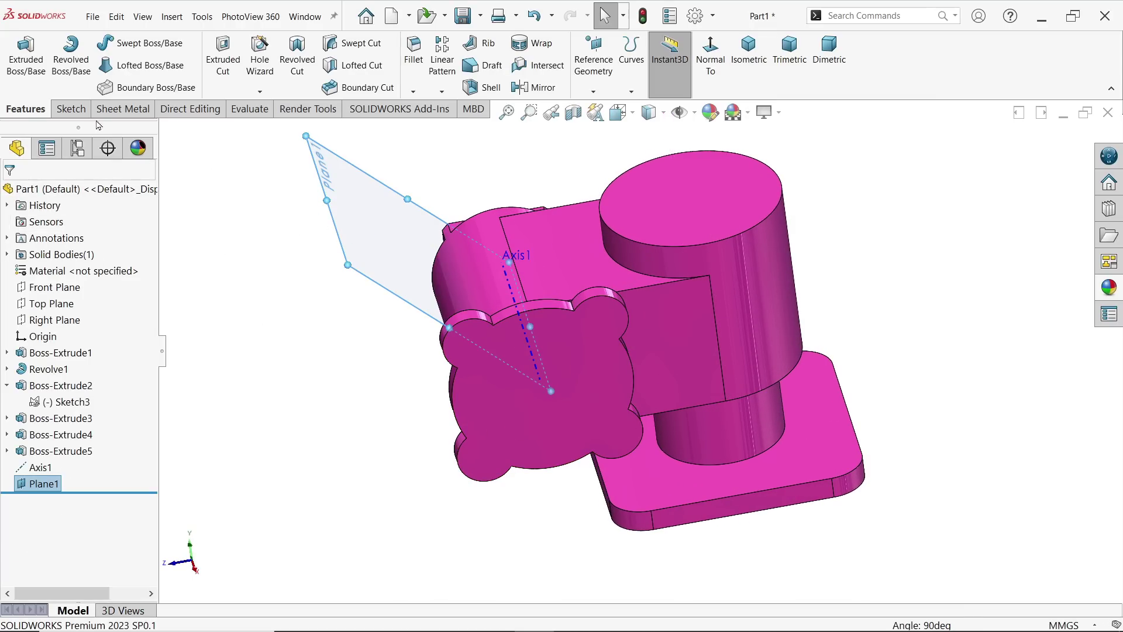
Step: Sketch on the new 45-degree plane a horizontal line about 12 mm long from the upper lug's outer face, an arc, and a line to the lug's corner
{"action": "left_click", "coordinate": [71, 109]}
{"action": "left_click", "coordinate": [18, 56]}
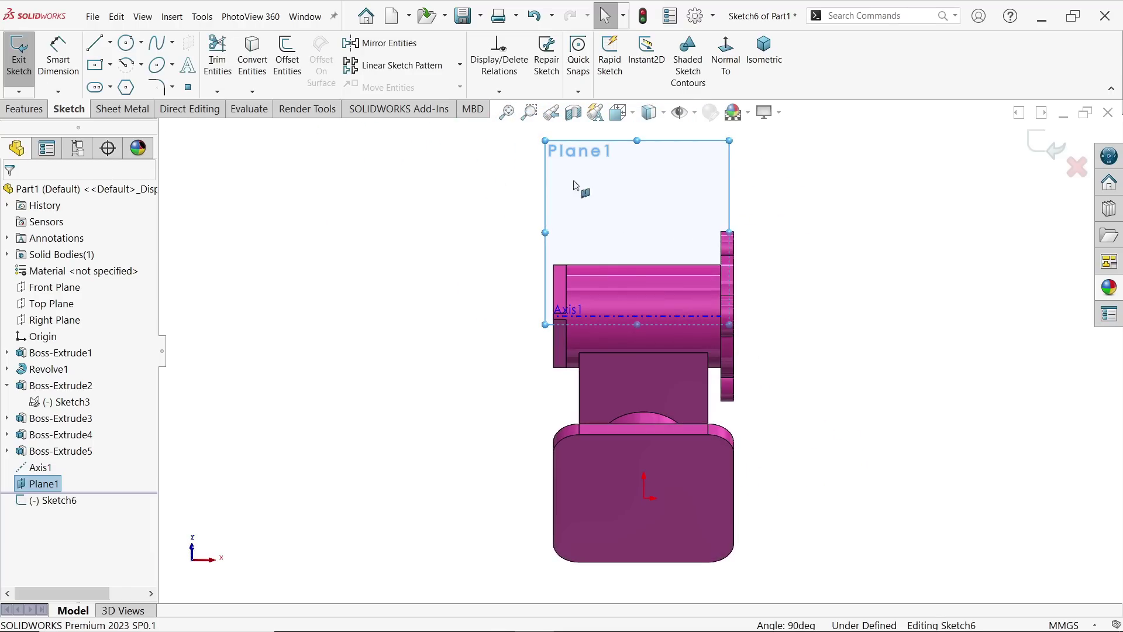
{"action": "scroll", "coordinate": [731, 223], "scroll_direction": "down", "scroll_amount": 6}
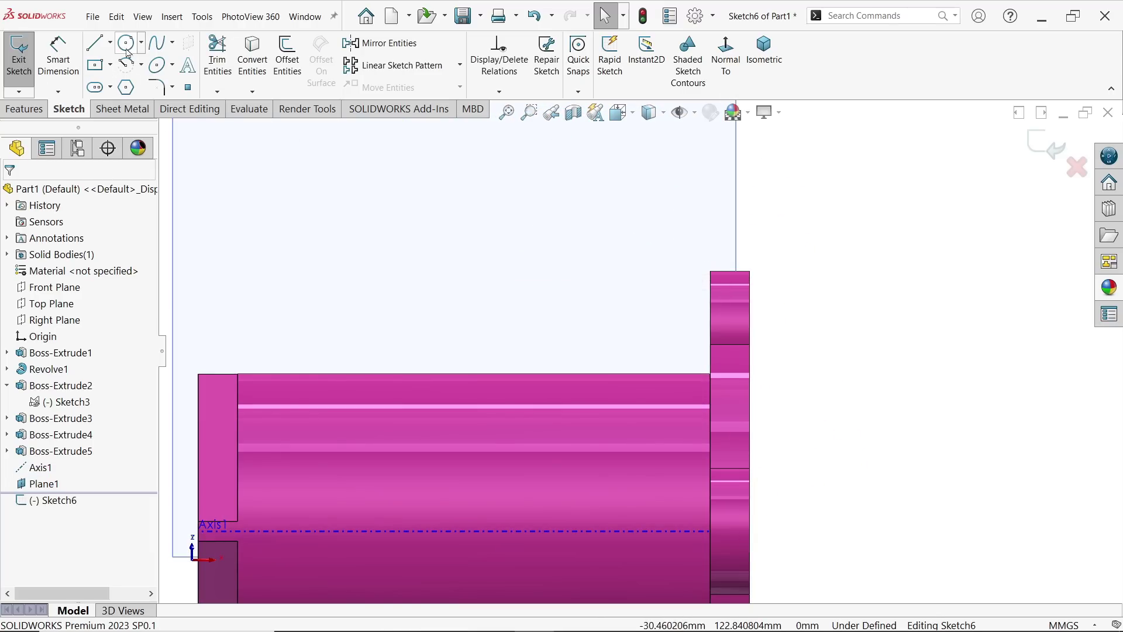
{"action": "left_click", "coordinate": [93, 42]}
{"action": "scroll", "coordinate": [539, 309], "scroll_direction": "down", "scroll_amount": 2}
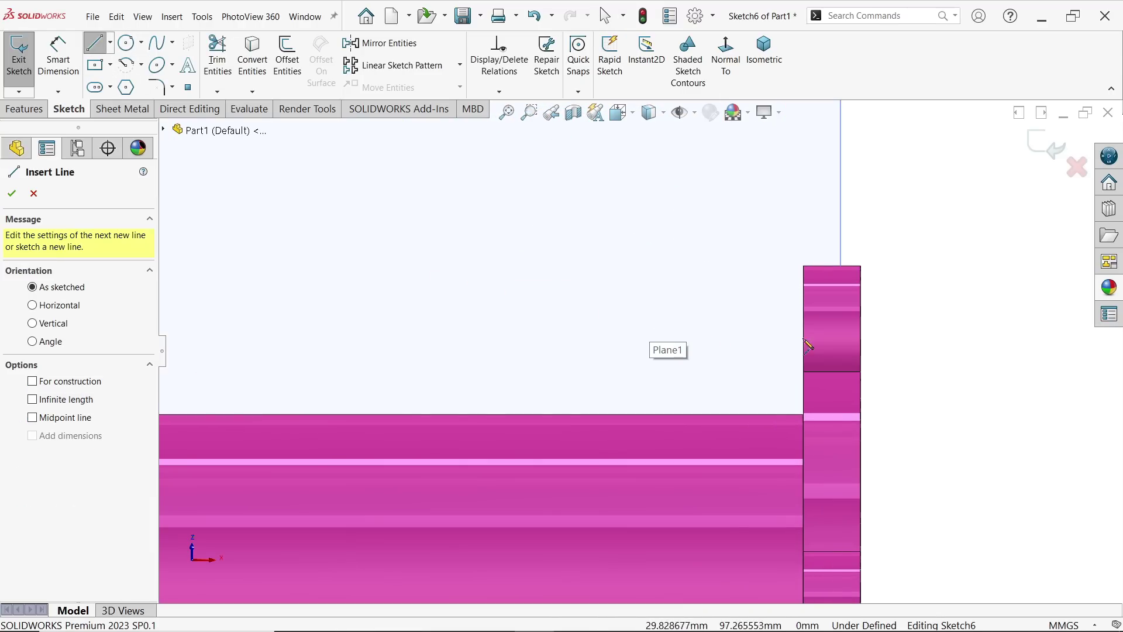
{"action": "left_click", "coordinate": [861, 319]}
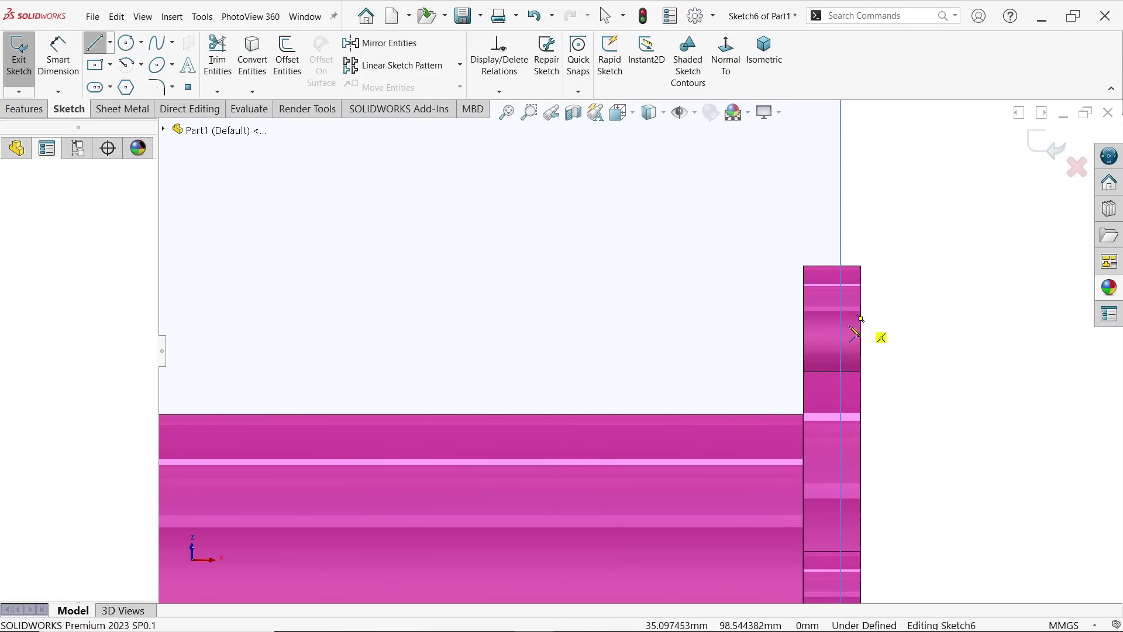
{"action": "left_click", "coordinate": [731, 325]}
{"action": "scroll", "coordinate": [743, 316], "scroll_direction": "down", "scroll_amount": 3}
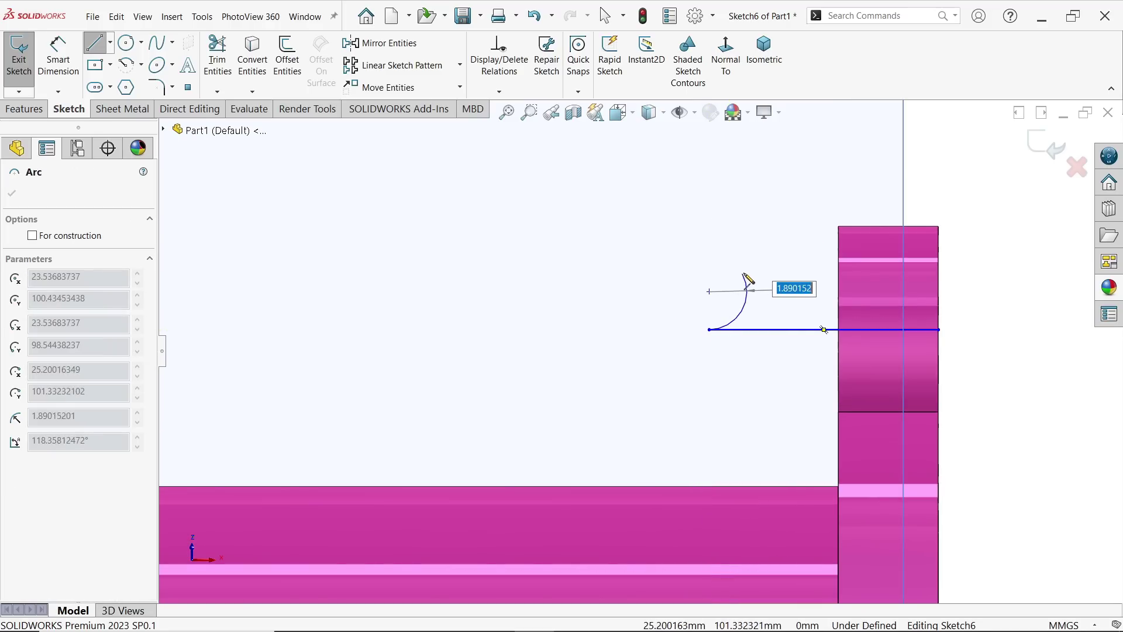
{"action": "left_click", "coordinate": [766, 244]}
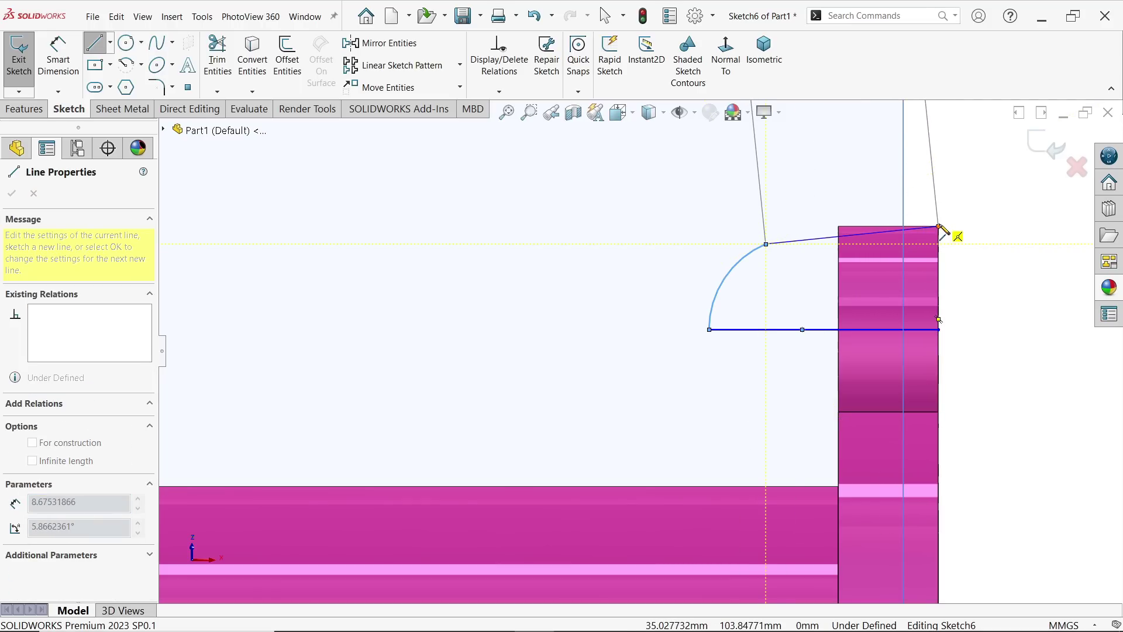
{"action": "left_click", "coordinate": [939, 226]}
{"action": "key", "text": "Escape"}
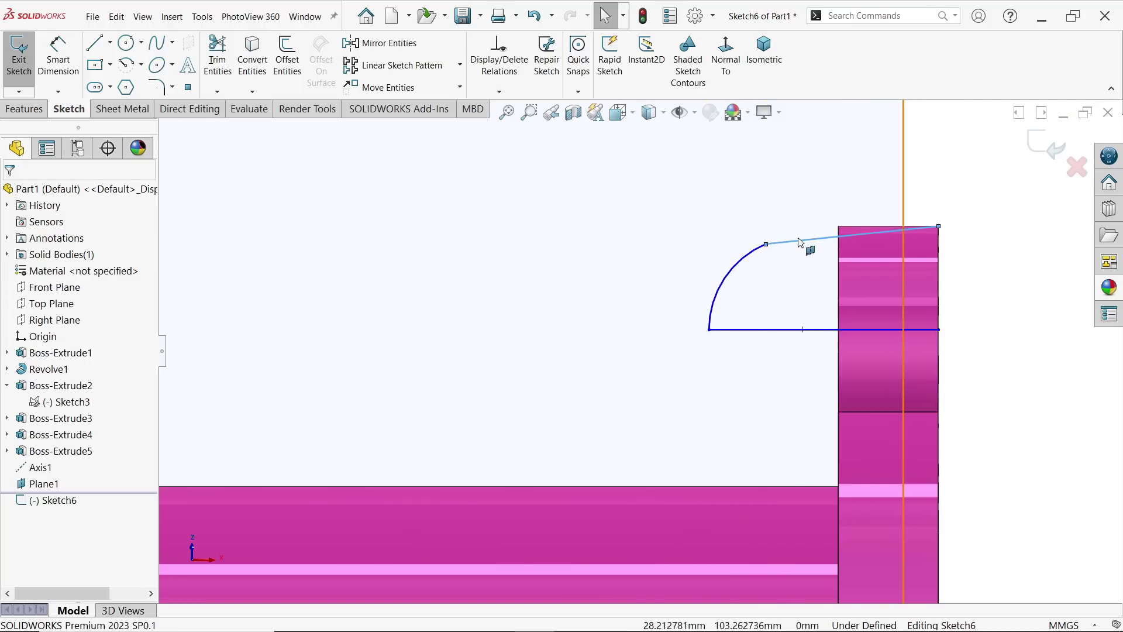
Step: Make the profile's sloping upper line horizontal and tangent to the arc
{"action": "scroll", "coordinate": [830, 249], "scroll_direction": "down", "scroll_amount": 3}
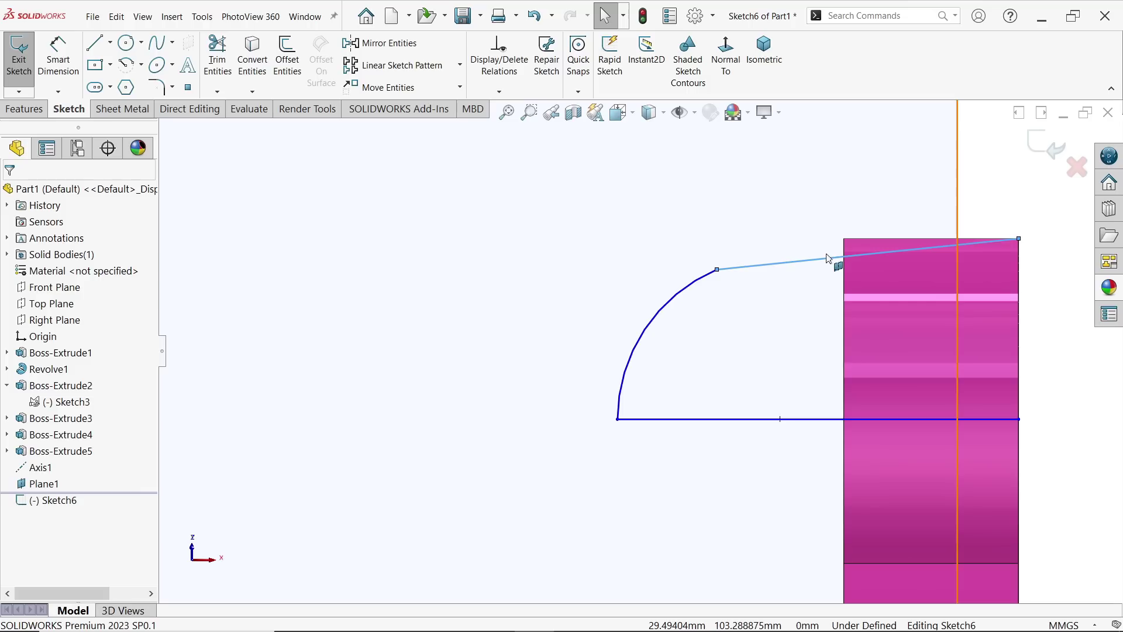
{"action": "left_click", "coordinate": [833, 262]}
{"action": "left_click", "coordinate": [953, 221]}
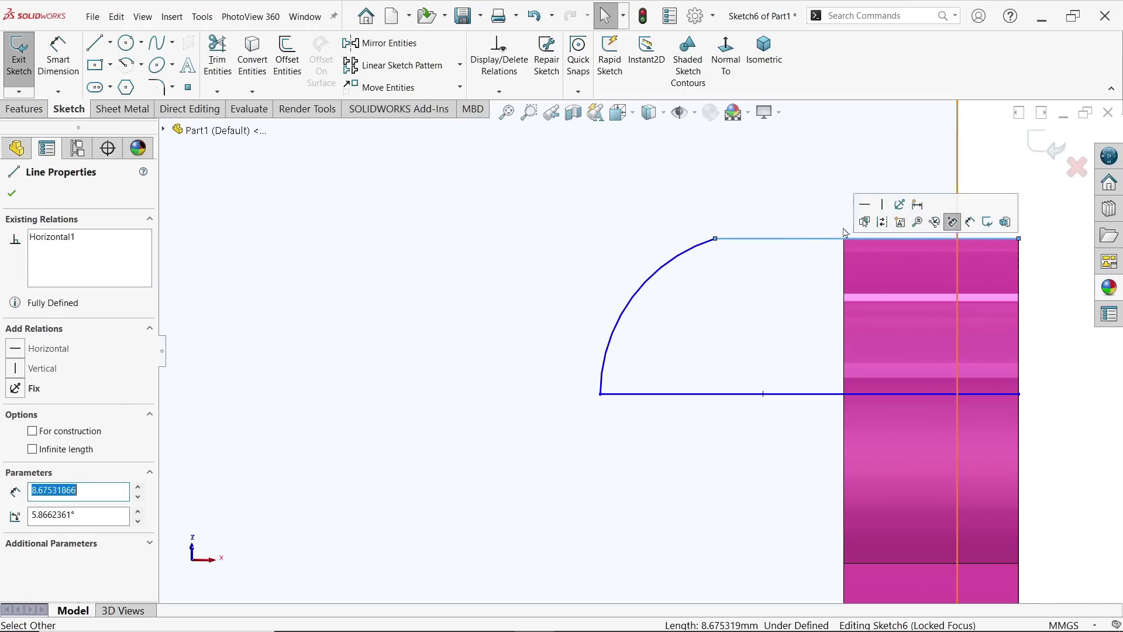
{"action": "left_click", "coordinate": [716, 239]}
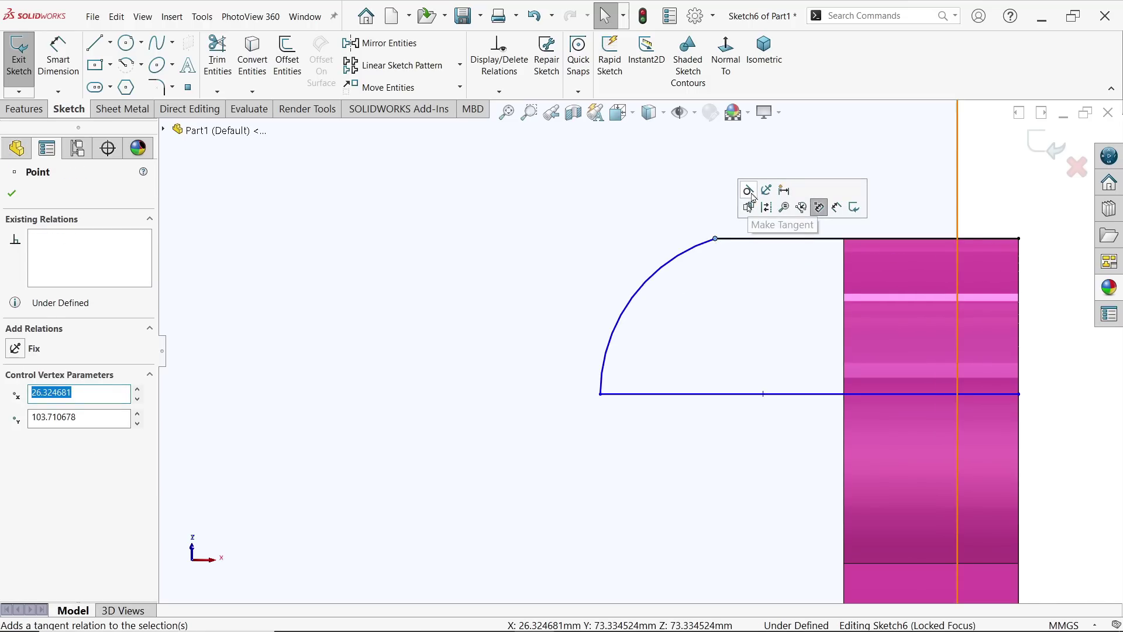
{"action": "left_click", "coordinate": [817, 204]}
{"action": "key", "text": "Escape"}
Step: Dimension the profile's lower horizontal line to 18 mm
{"action": "scroll", "coordinate": [638, 351], "scroll_direction": "up", "scroll_amount": 2}
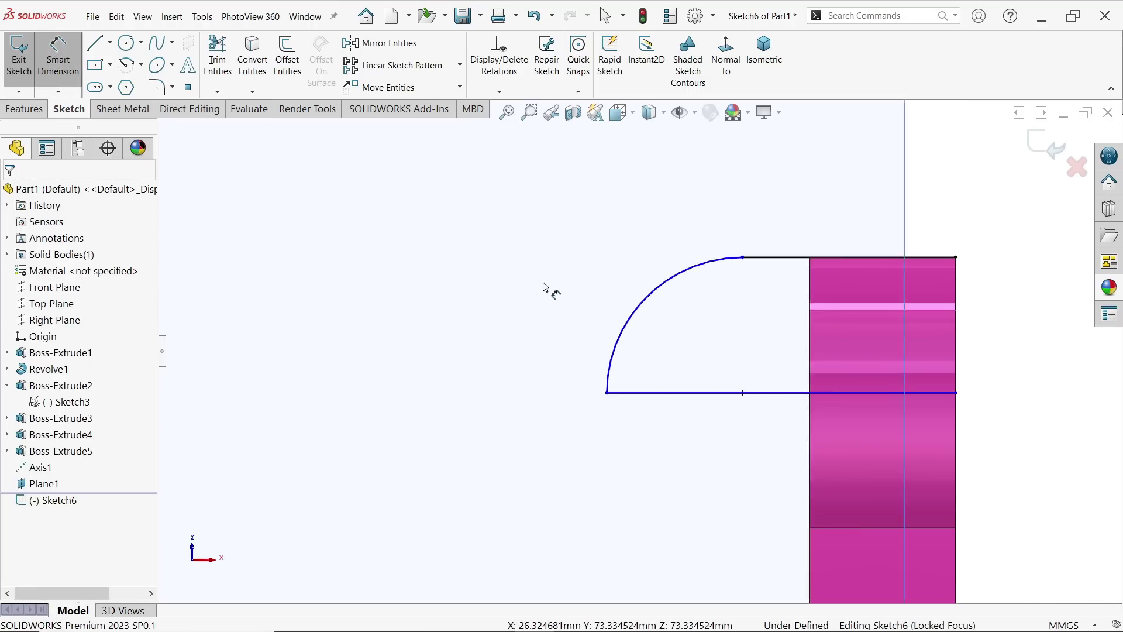
{"action": "left_click", "coordinate": [773, 386]}
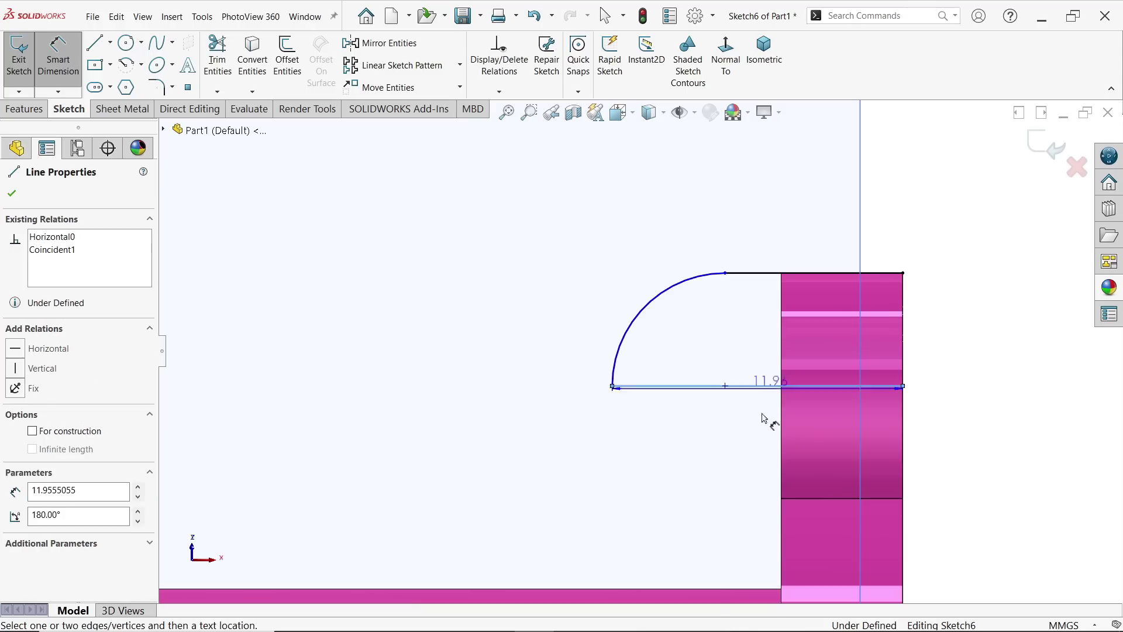
{"action": "left_click", "coordinate": [765, 426]}
{"action": "type", "text": "18"}
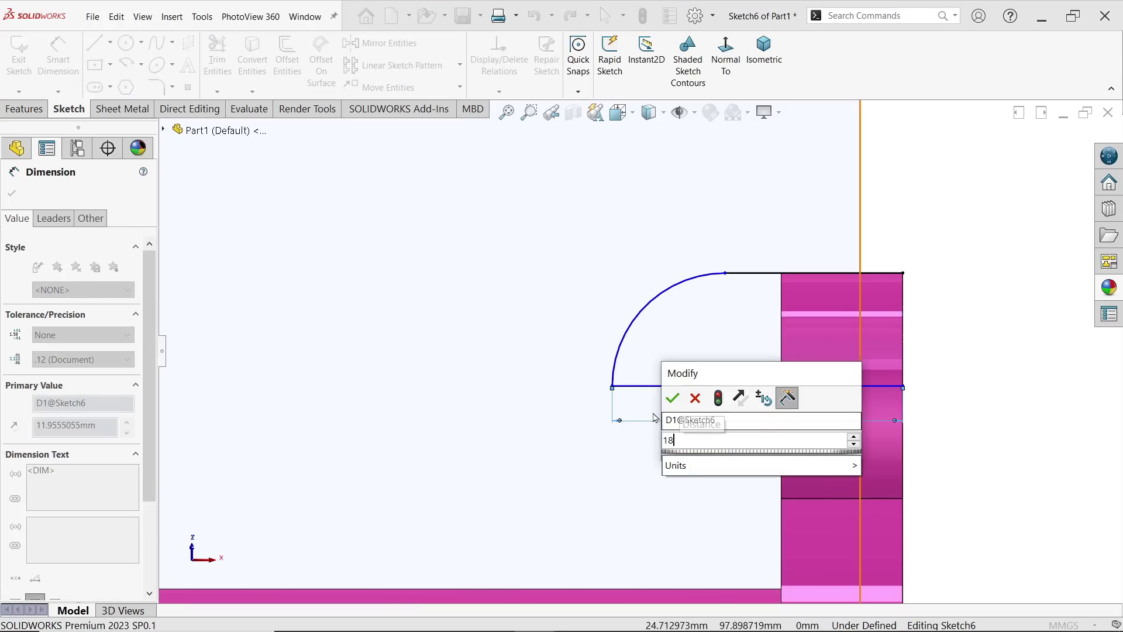
{"action": "left_click", "coordinate": [672, 396]}
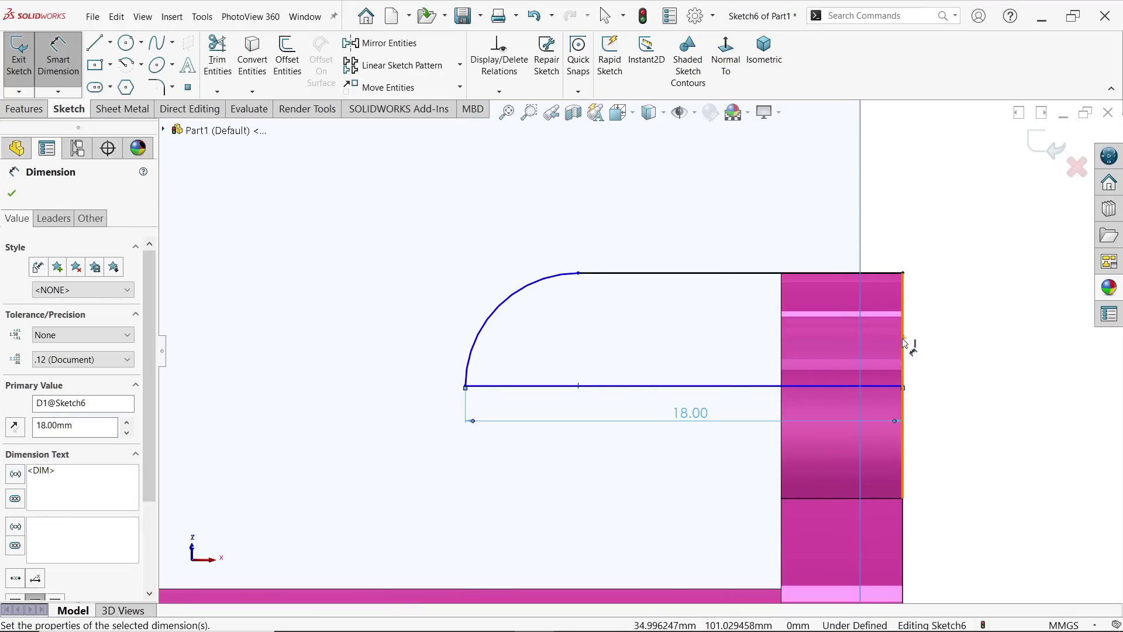
Step: Set the distance between the profile's lower and upper horizontal lines to 8 mm
{"action": "left_click", "coordinate": [896, 387]}
{"action": "left_click", "coordinate": [890, 273]}
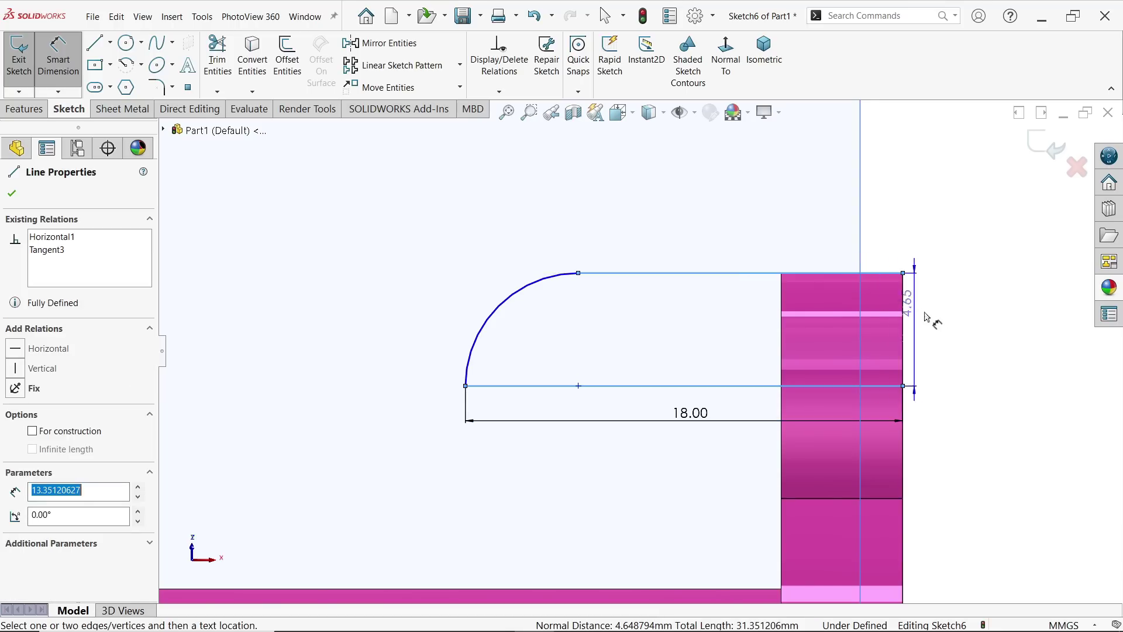
{"action": "left_click", "coordinate": [957, 328]}
{"action": "type", "text": "8"}
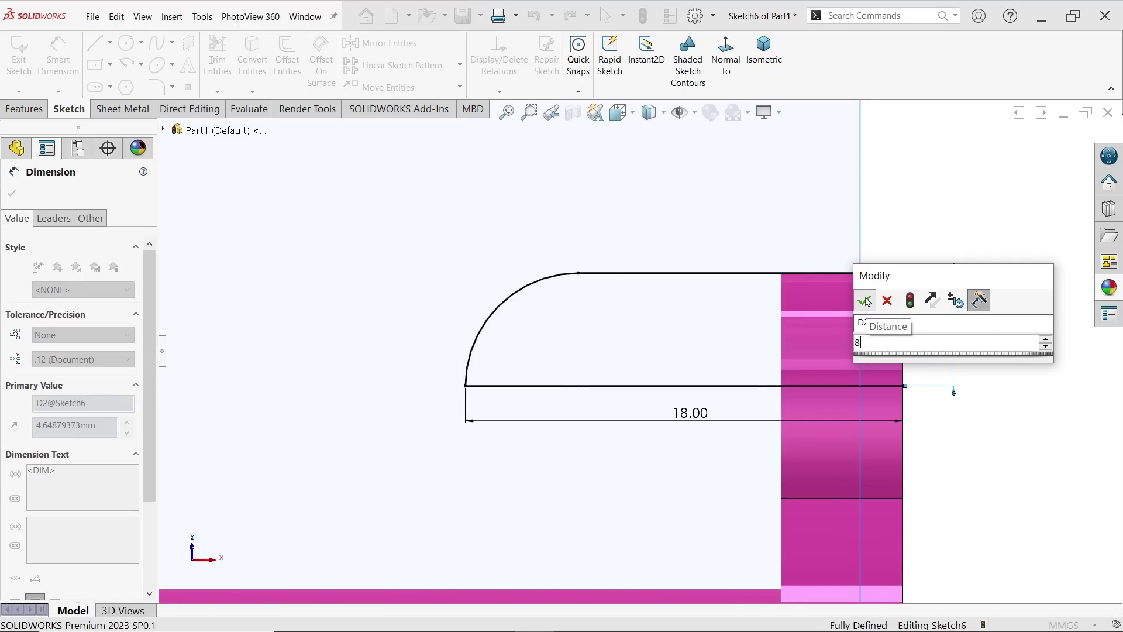
{"action": "left_click", "coordinate": [866, 300]}
Step: Add a driven radius dimension to the profile's rounded end
{"action": "left_click", "coordinate": [523, 339]}
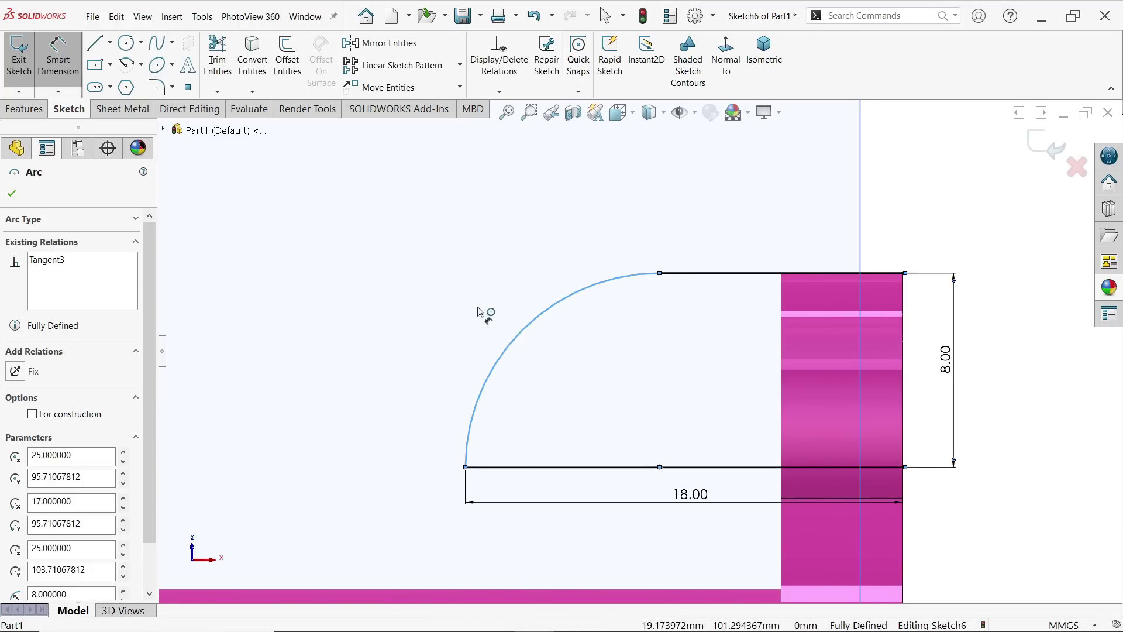
{"action": "left_click", "coordinate": [478, 310]}
{"action": "left_click", "coordinate": [601, 187]}
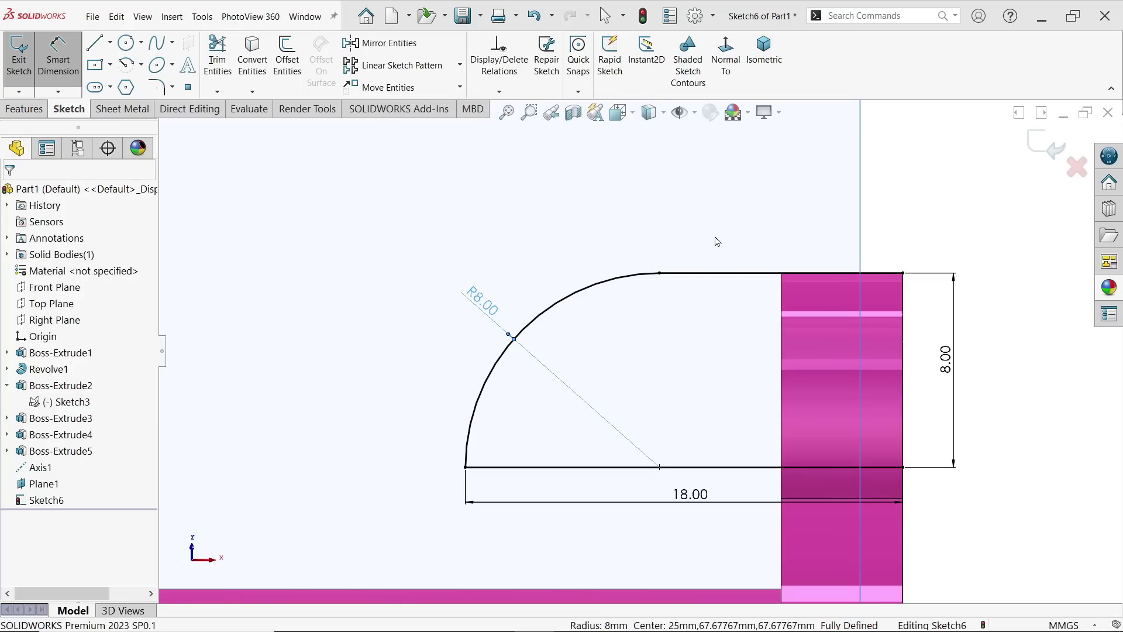
{"action": "scroll", "coordinate": [719, 242], "scroll_direction": "up", "scroll_amount": 7}
{"action": "scroll", "coordinate": [680, 406], "scroll_direction": "down", "scroll_amount": 3}
{"action": "scroll", "coordinate": [651, 384], "scroll_direction": "up", "scroll_amount": 1}
{"action": "key", "text": "Escape"}
Step: Close the profile with a vertical line joining the outer ends of the two horizontal lines
{"action": "left_click", "coordinate": [25, 109]}
{"action": "left_click", "coordinate": [84, 110]}
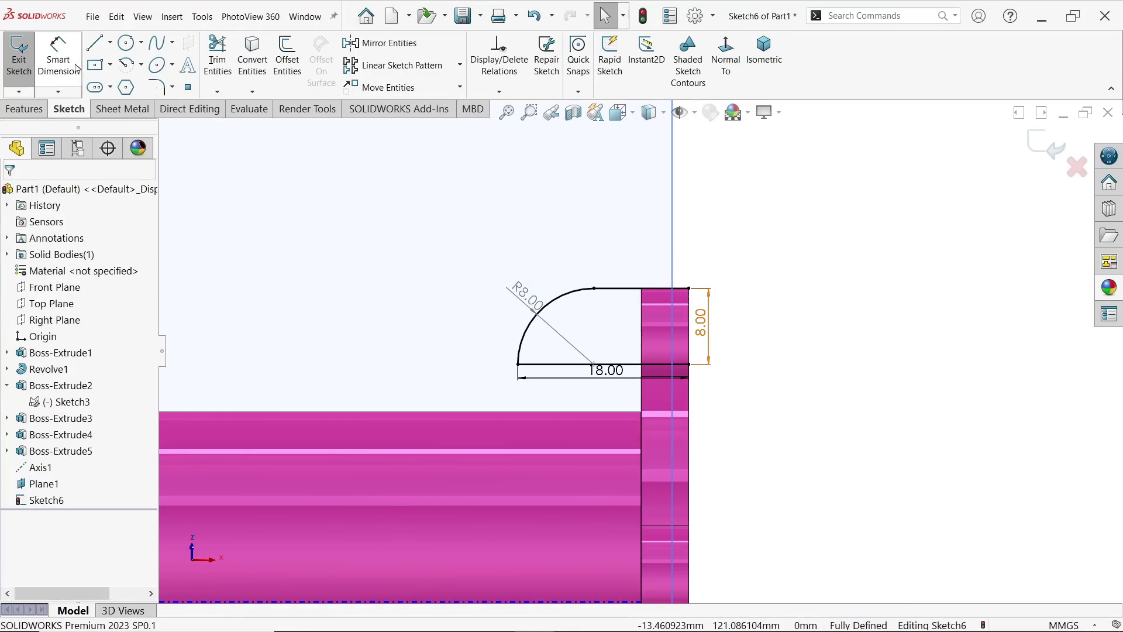
{"action": "left_click", "coordinate": [95, 42]}
{"action": "scroll", "coordinate": [590, 331], "scroll_direction": "down", "scroll_amount": 4}
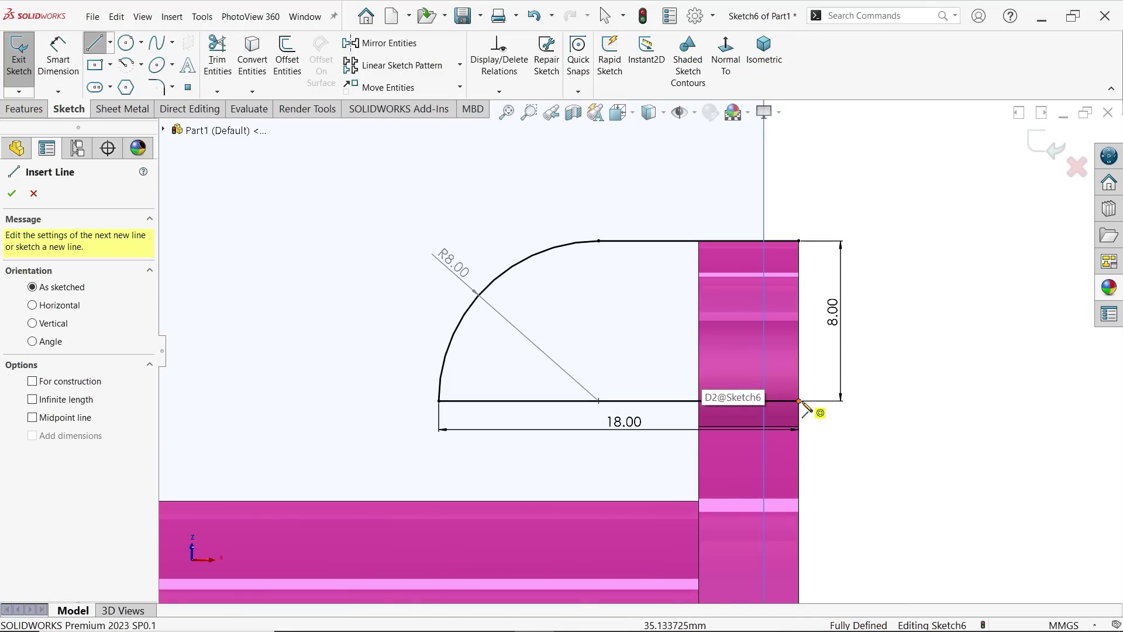
{"action": "left_click", "coordinate": [799, 401]}
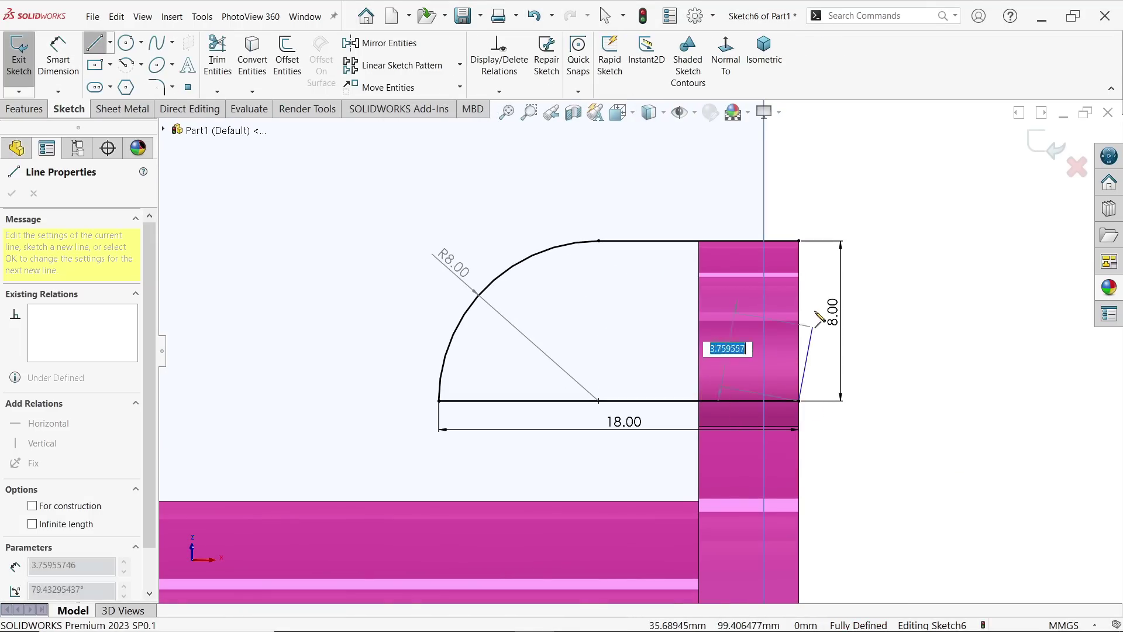
{"action": "left_click", "coordinate": [799, 241]}
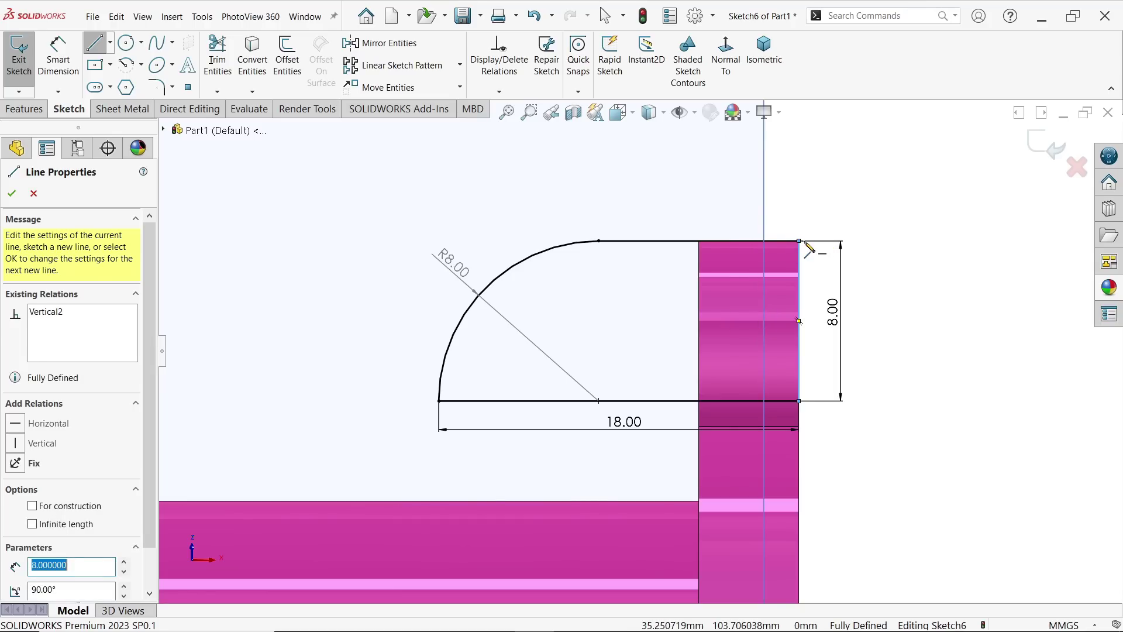
{"action": "key", "text": "Escape"}
Step: Revolve the closed round-ended profile 360° about its 18 mm horizontal line, merging the result with the body
{"action": "left_click", "coordinate": [22, 109]}
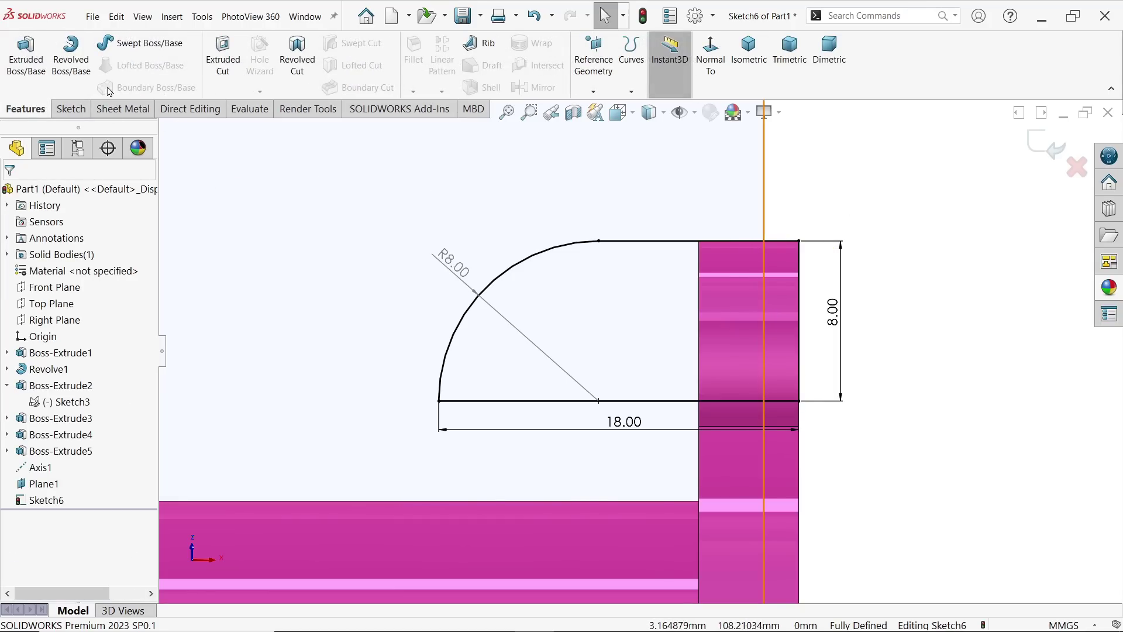
{"action": "left_click", "coordinate": [71, 54]}
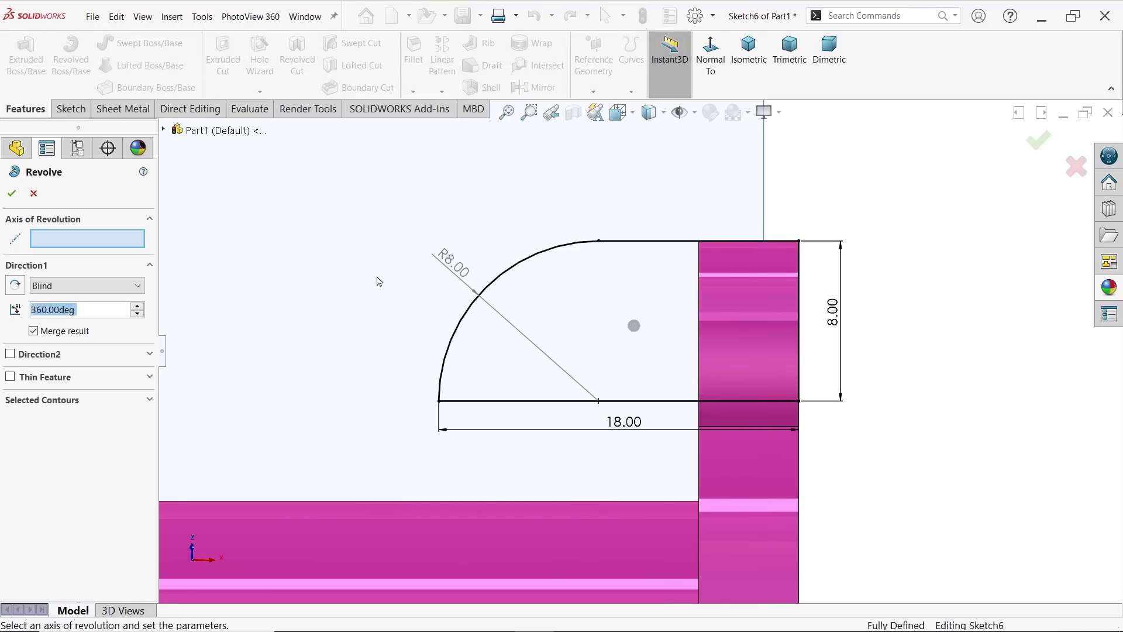
{"action": "middle_click_drag", "start_coordinate": [376, 281], "coordinate": [386, 305]}
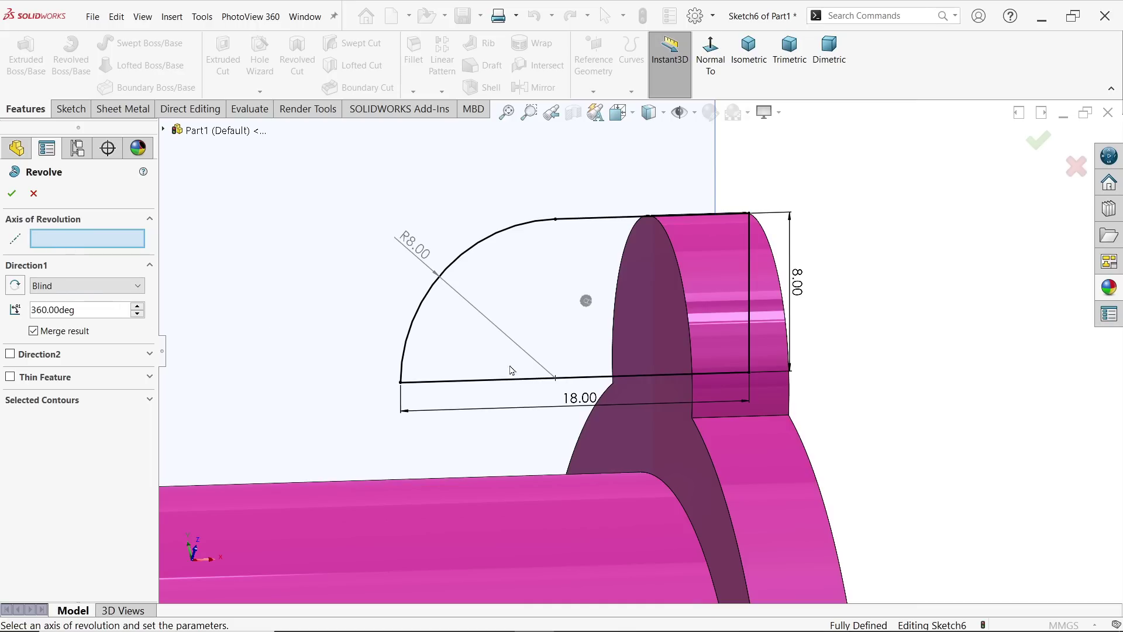
{"action": "left_click", "coordinate": [512, 378]}
{"action": "scroll", "coordinate": [606, 384], "scroll_direction": "up", "scroll_amount": 2}
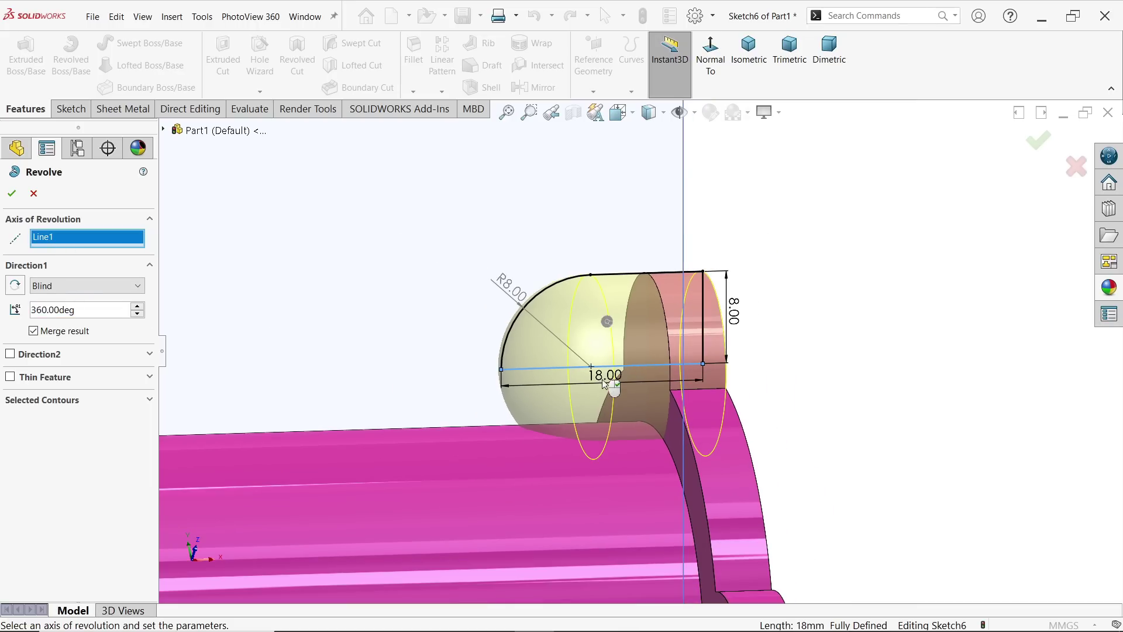
{"action": "mouse_move", "coordinate": [746, 374]}
{"action": "middle_mouse_down"}
{"action": "mouse_move", "coordinate": [785, 379]}
{"action": "mouse_move", "coordinate": [803, 350]}
{"action": "mouse_move", "coordinate": [764, 378]}
{"action": "middle_mouse_up"}
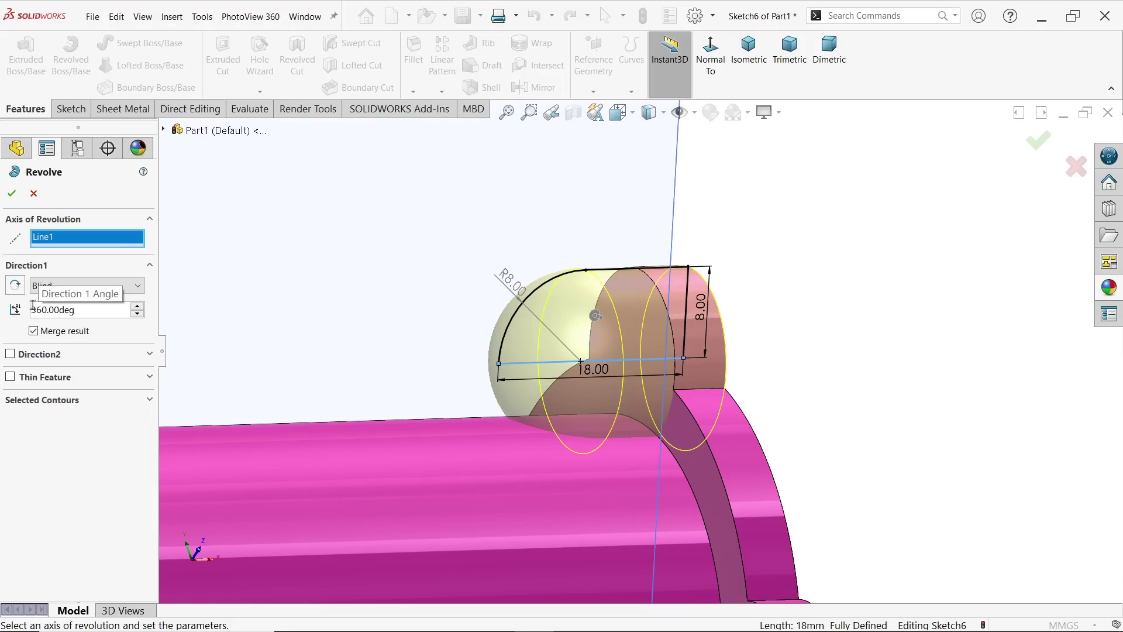
{"action": "left_click", "coordinate": [12, 193]}
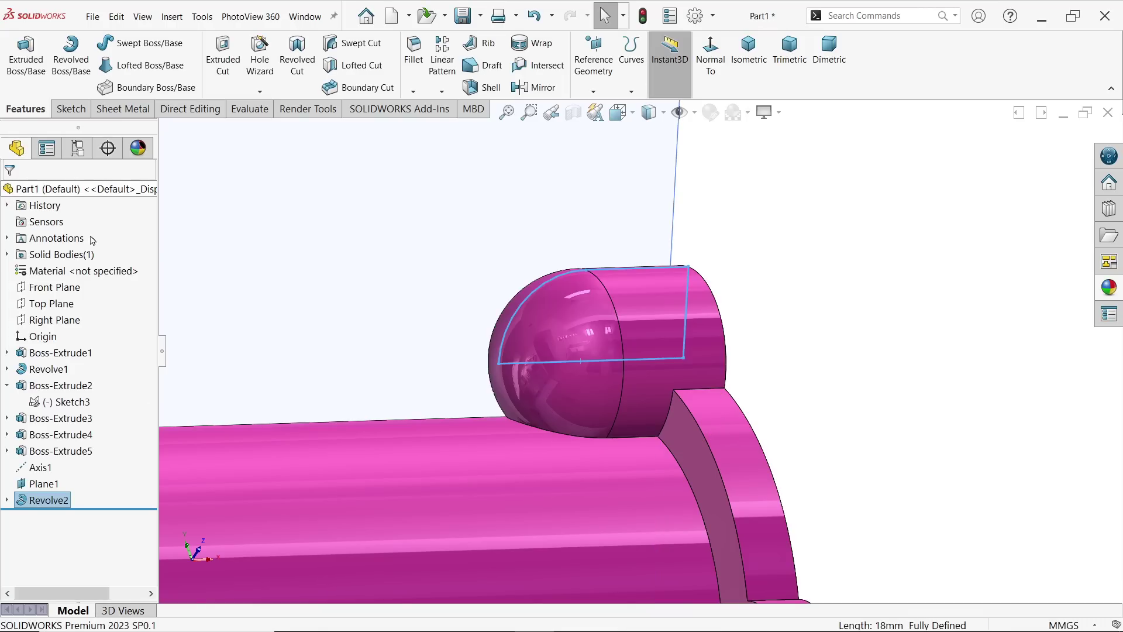
Step: Hide the reference plane Plane1 and the reference axis Axis1
{"action": "scroll", "coordinate": [453, 305], "scroll_direction": "up", "scroll_amount": 8}
{"action": "middle_click_drag", "start_coordinate": [827, 389], "coordinate": [634, 292]}
{"action": "left_click", "coordinate": [598, 269]}
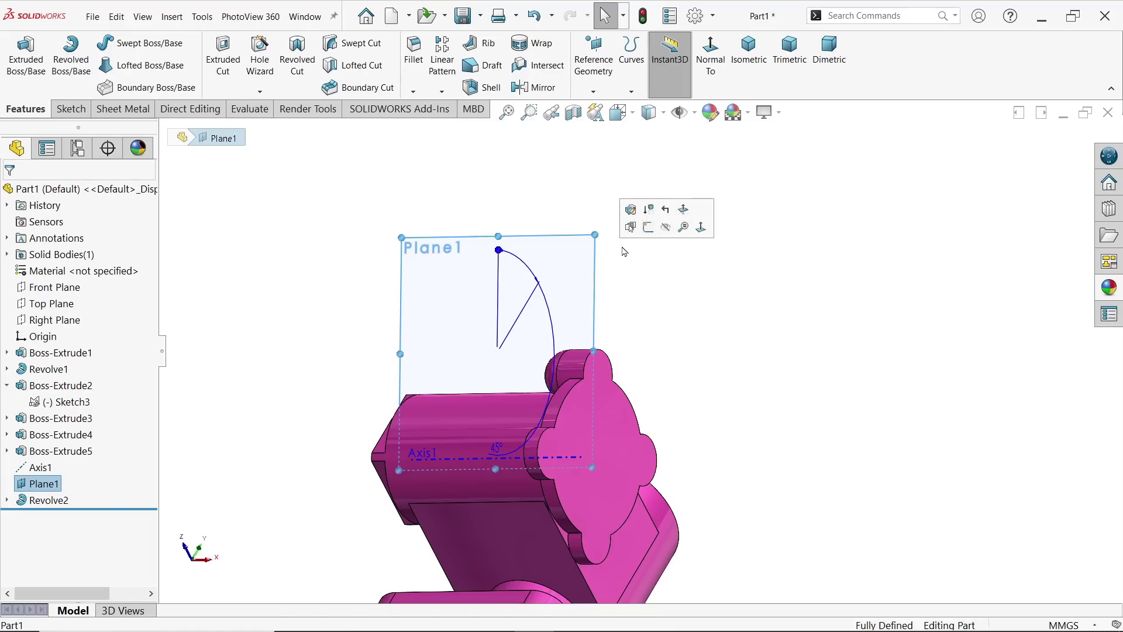
{"action": "left_click", "coordinate": [667, 228]}
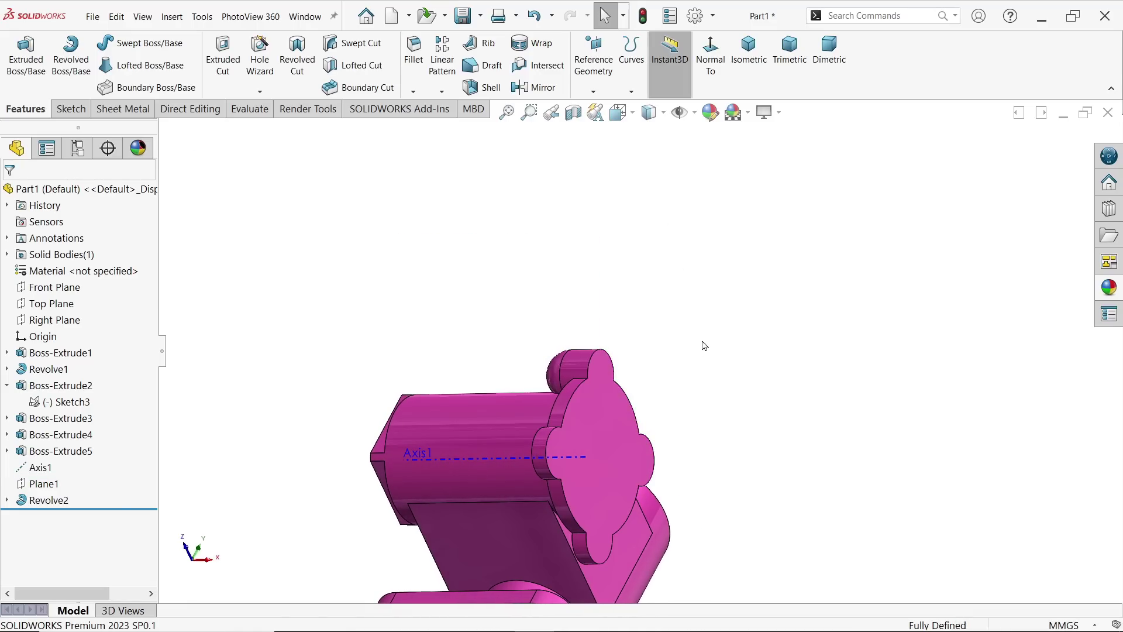
{"action": "left_click", "coordinate": [37, 468]}
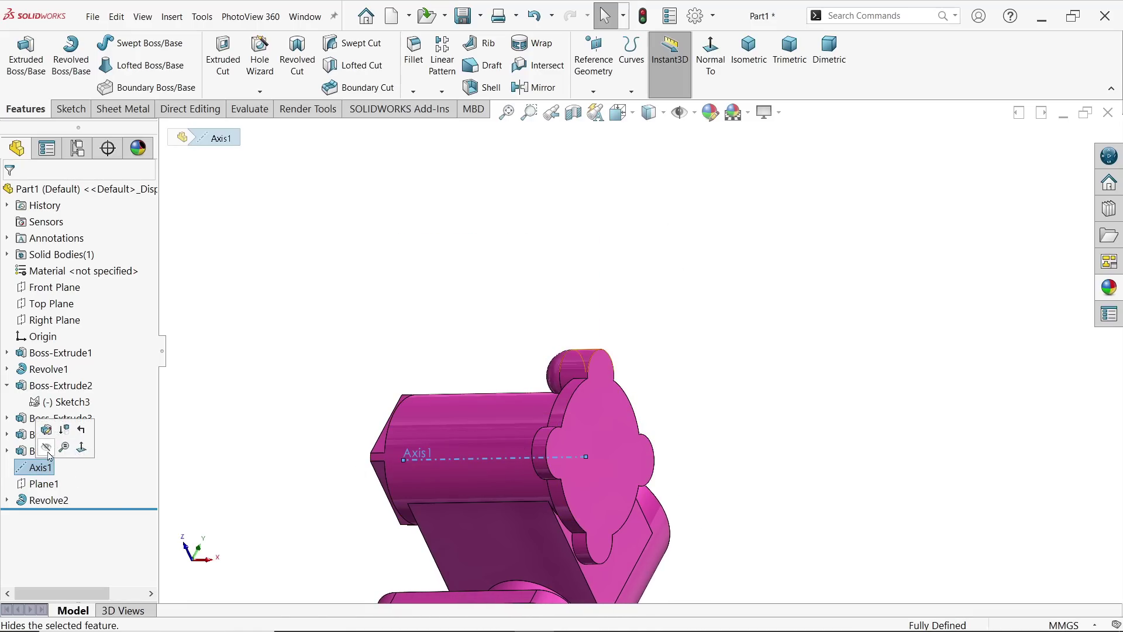
{"action": "left_click", "coordinate": [47, 449]}
Step: Circular-pattern the revolved boss around the side flange's curved rim face with 4 equally spaced instances over 360° and Geometry pattern off
{"action": "scroll", "coordinate": [564, 441], "scroll_direction": "down", "scroll_amount": 2}
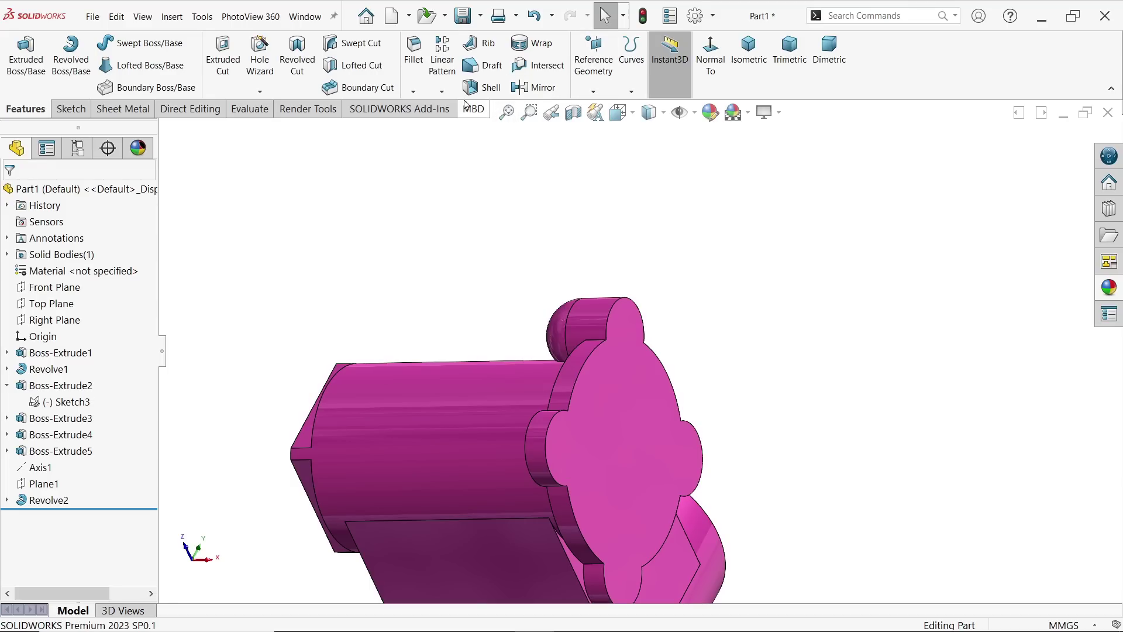
{"action": "left_click", "coordinate": [442, 92]}
{"action": "left_click", "coordinate": [468, 121]}
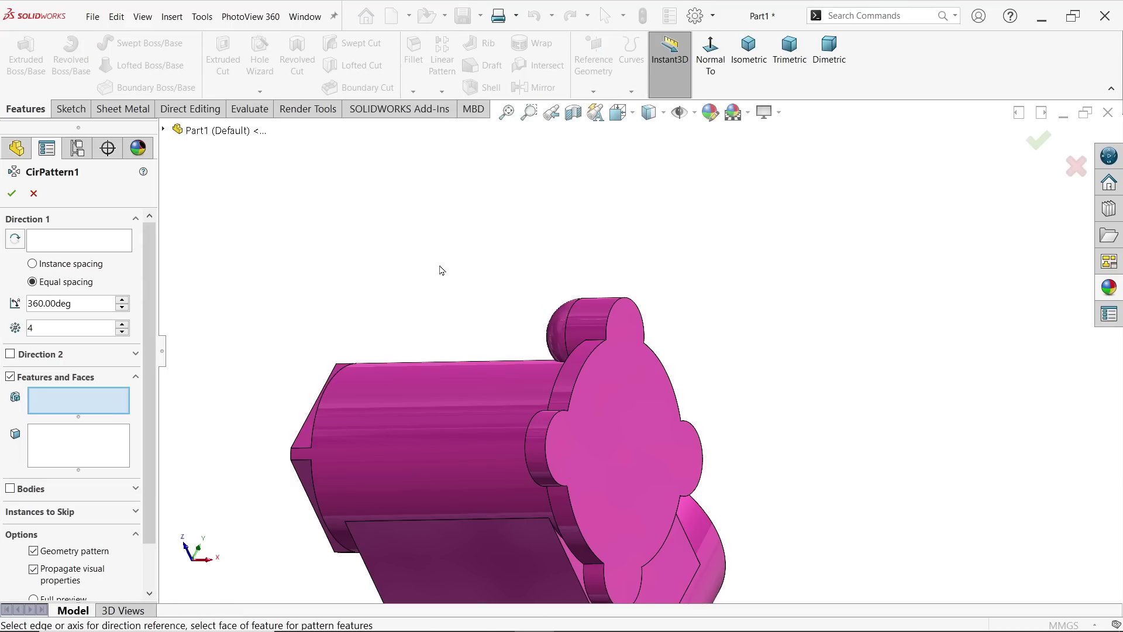
{"action": "left_click", "coordinate": [165, 130]}
{"action": "left_click", "coordinate": [218, 425]}
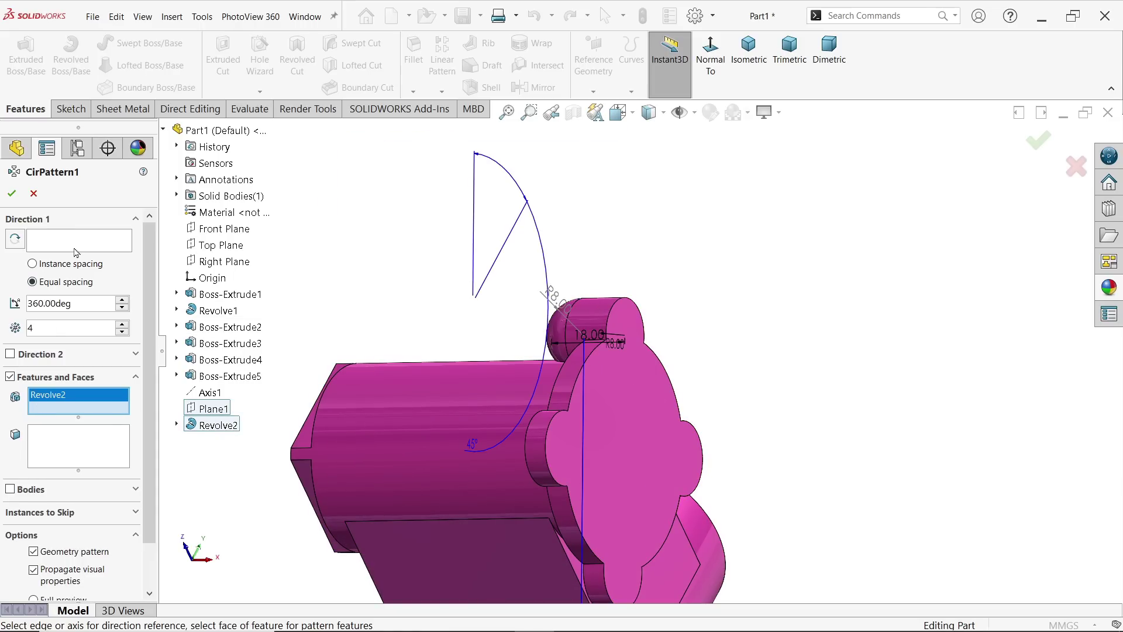
{"action": "left_click", "coordinate": [570, 380]}
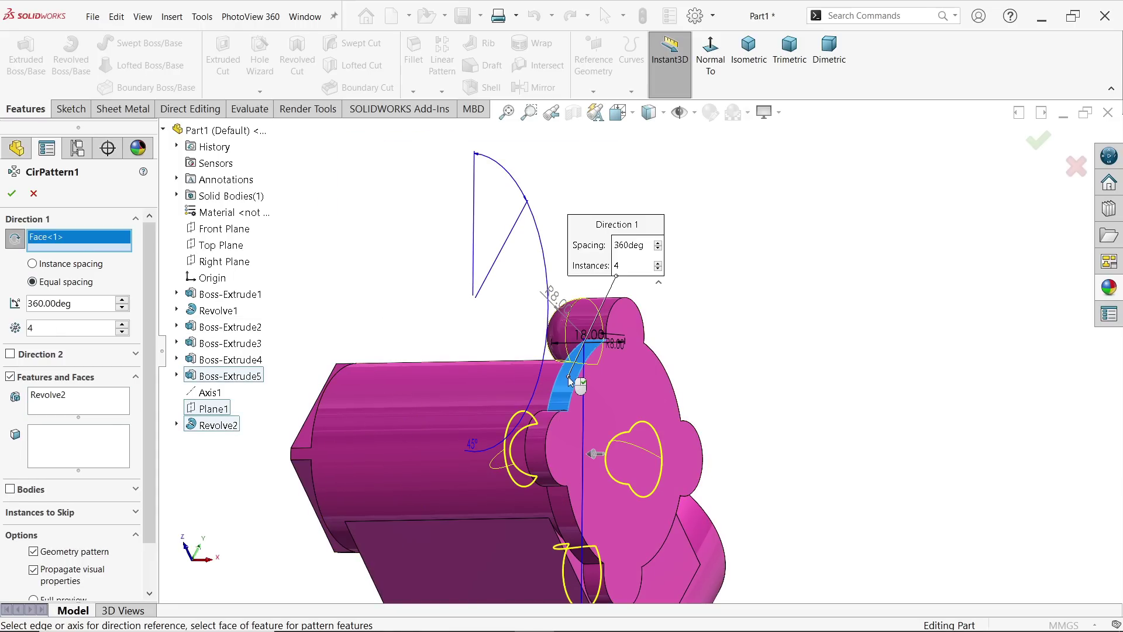
{"action": "middle_click_drag", "start_coordinate": [570, 381], "coordinate": [693, 354]}
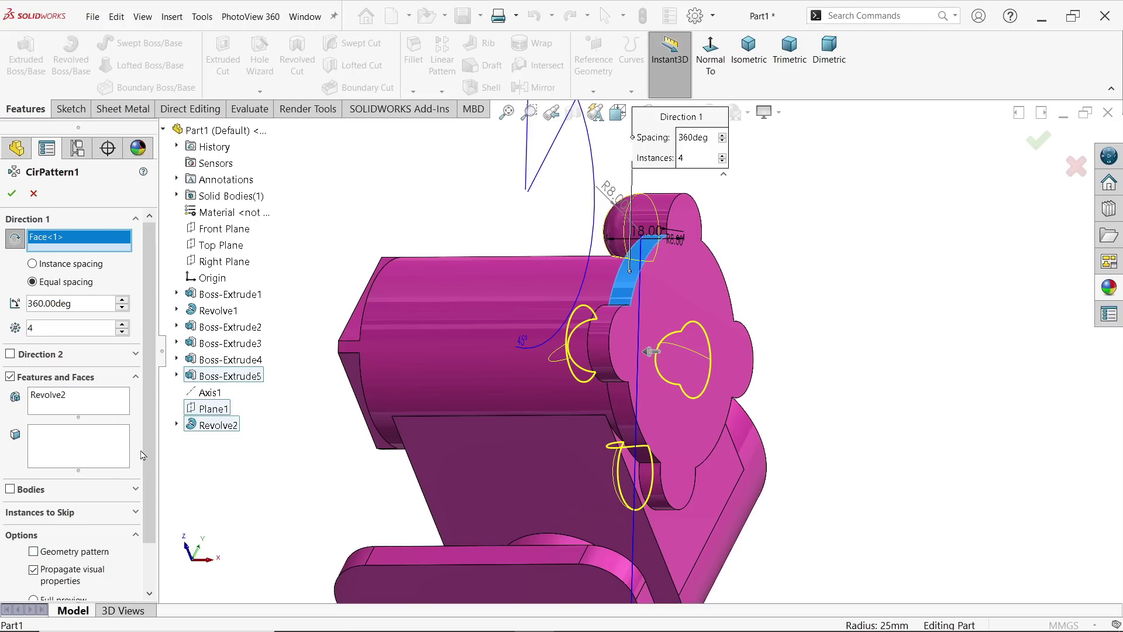
{"action": "scroll", "coordinate": [146, 479], "scroll_direction": "down", "scroll_amount": 2}
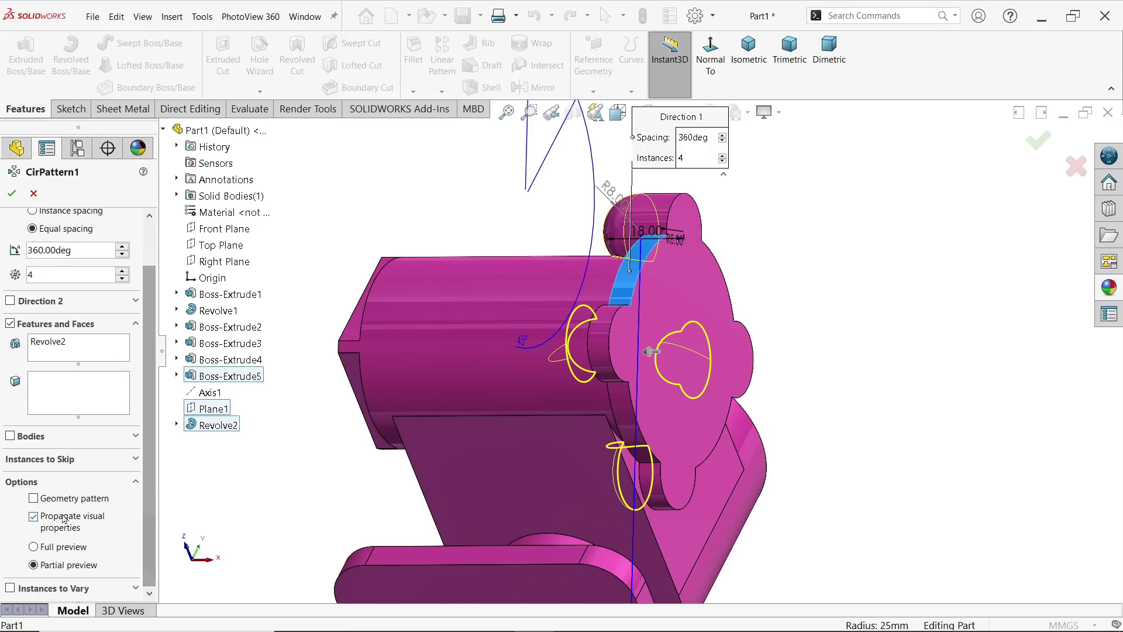
{"action": "left_click", "coordinate": [10, 192]}
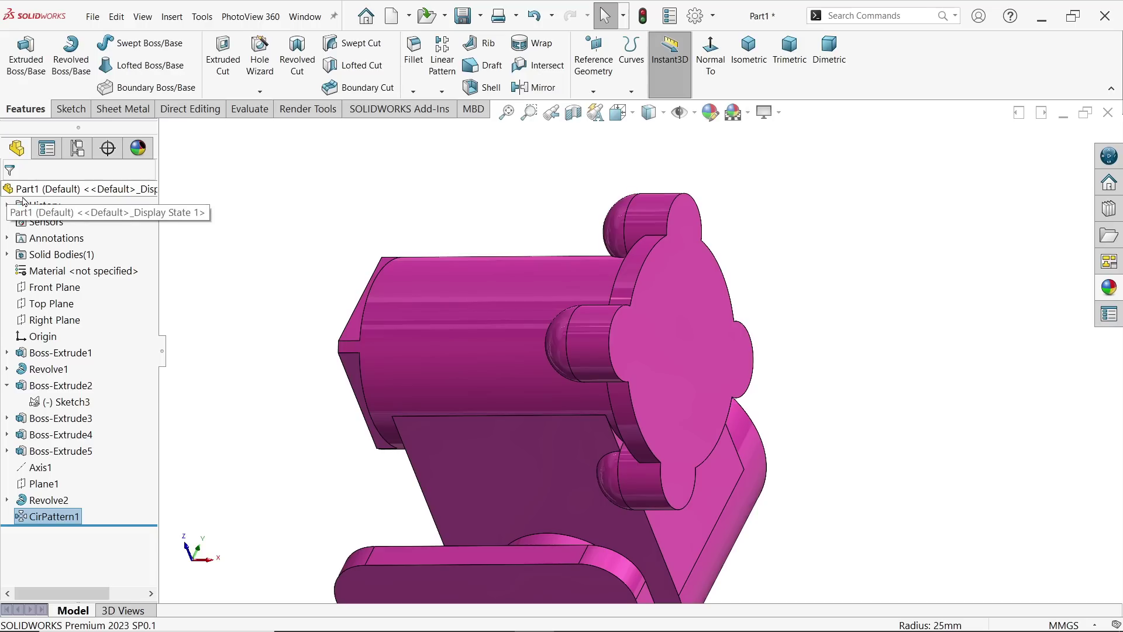
Step: Switch to the Exercise 214 drawing image and examine the sectioned view of the vertical body's bores
{"action": "mouse_move", "coordinate": [478, 227]}
{"action": "middle_mouse_down"}
{"action": "mouse_move", "coordinate": [552, 285]}
{"action": "mouse_move", "coordinate": [586, 330]}
{"action": "mouse_move", "coordinate": [587, 351]}
{"action": "middle_mouse_up"}
{"action": "key", "text": "alt+Tab"}
{"action": "scroll", "coordinate": [576, 449], "scroll_direction": "down", "scroll_amount": 4}
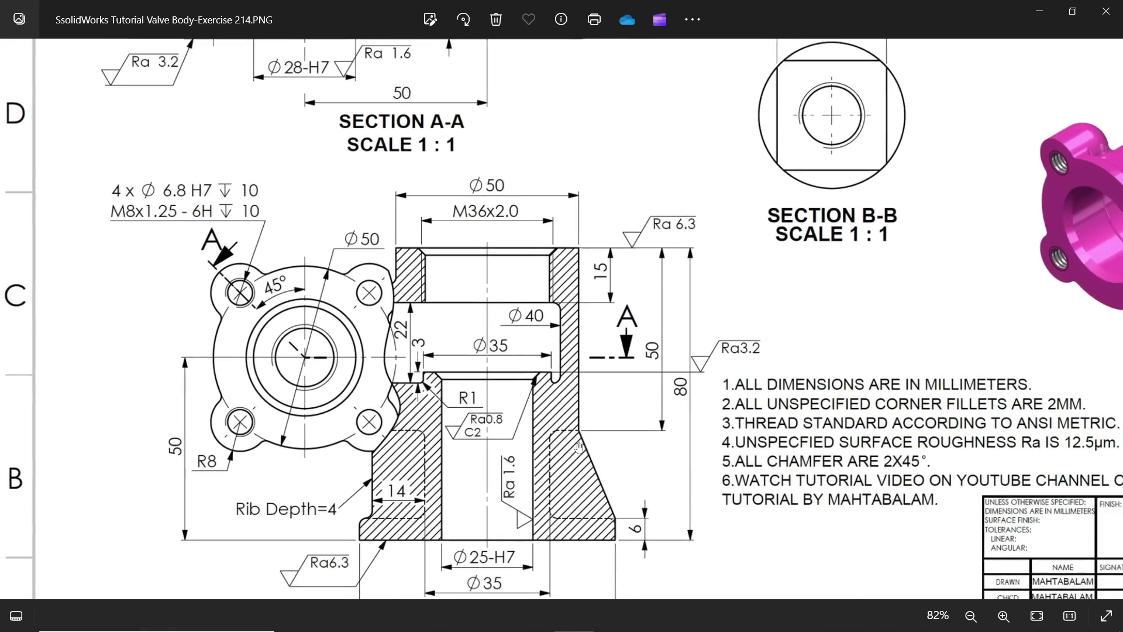
{"action": "scroll", "coordinate": [516, 414], "scroll_direction": "down", "scroll_amount": 1}
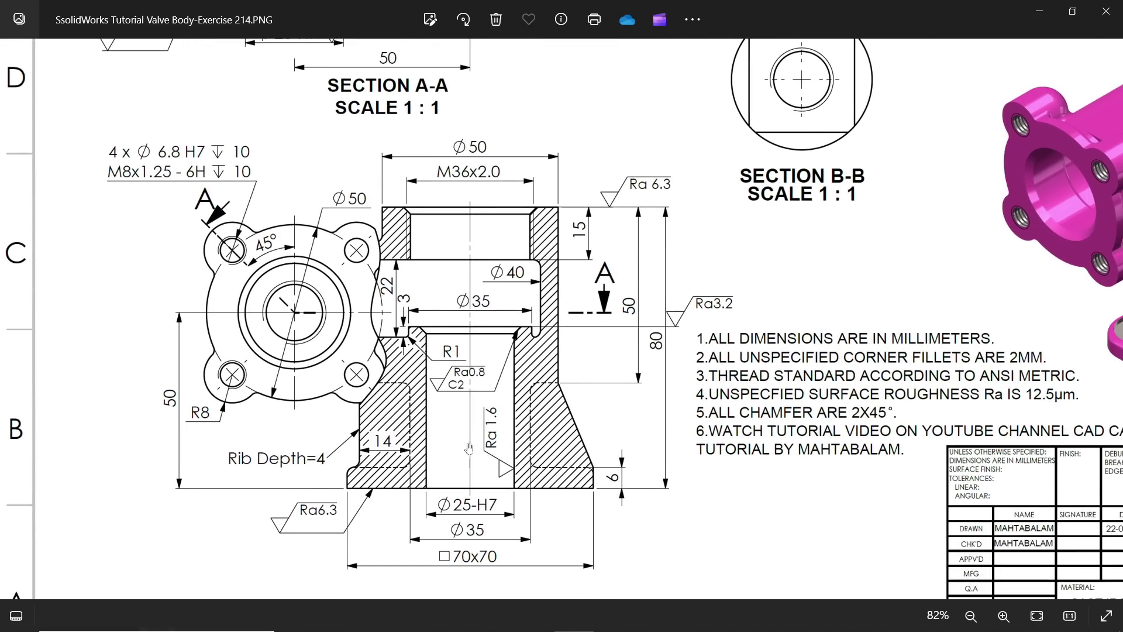
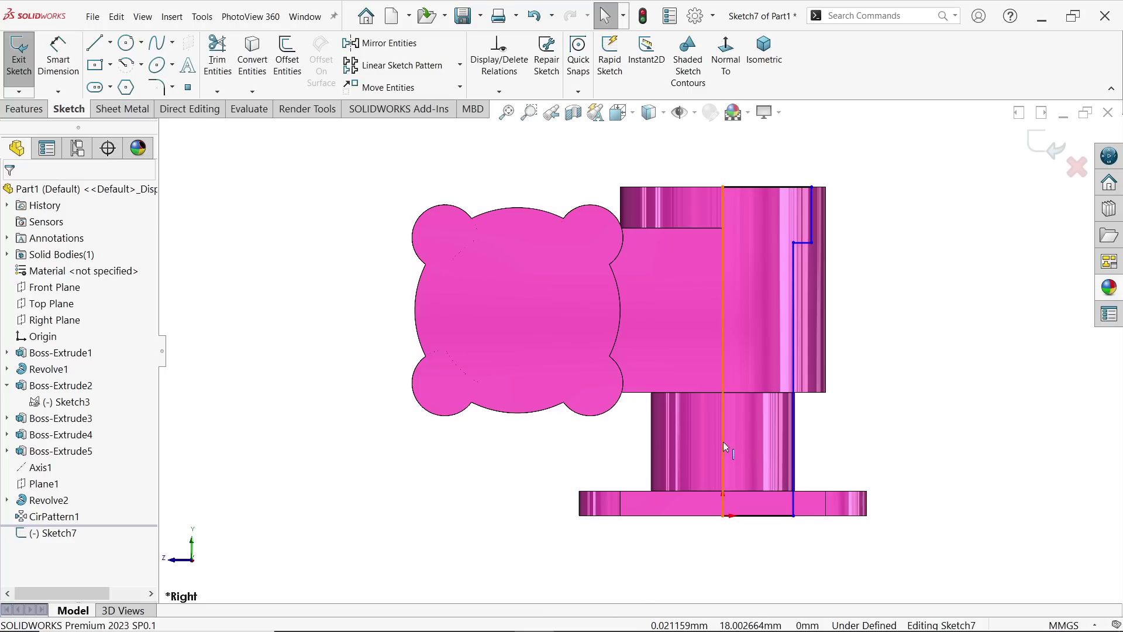
Step: Convert the bore sketch's central vertical line to construction geometry and dimension the upper bore's diameter to 36 mm
{"action": "left_click", "coordinate": [724, 443]}
{"action": "left_click", "coordinate": [776, 410]}
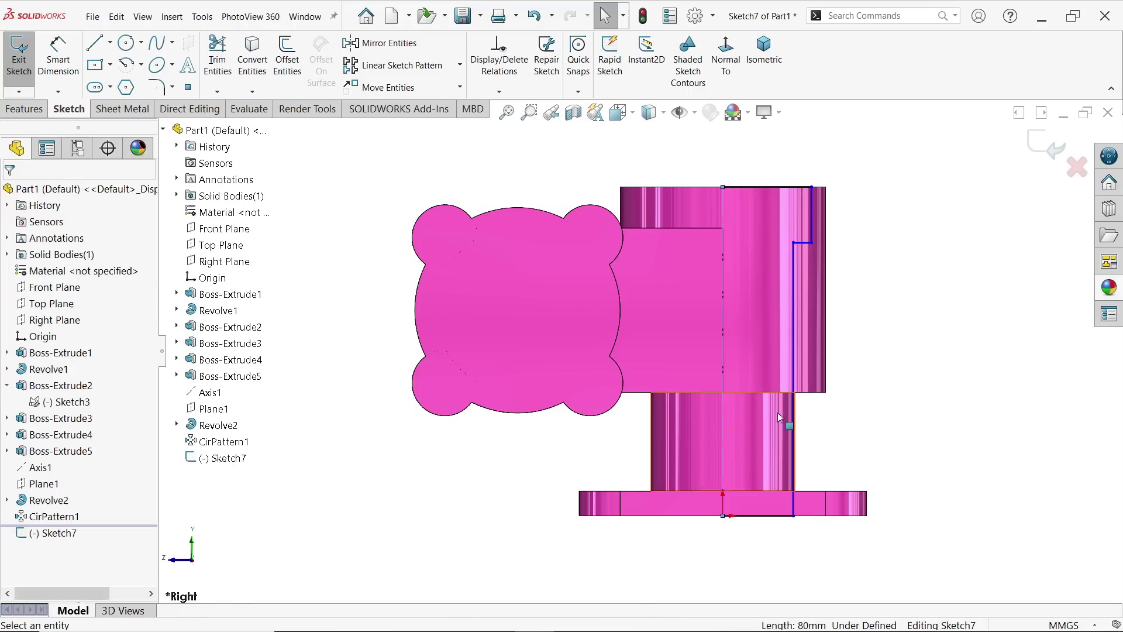
{"action": "left_click", "coordinate": [58, 56]}
{"action": "scroll", "coordinate": [758, 187], "scroll_direction": "down", "scroll_amount": 2}
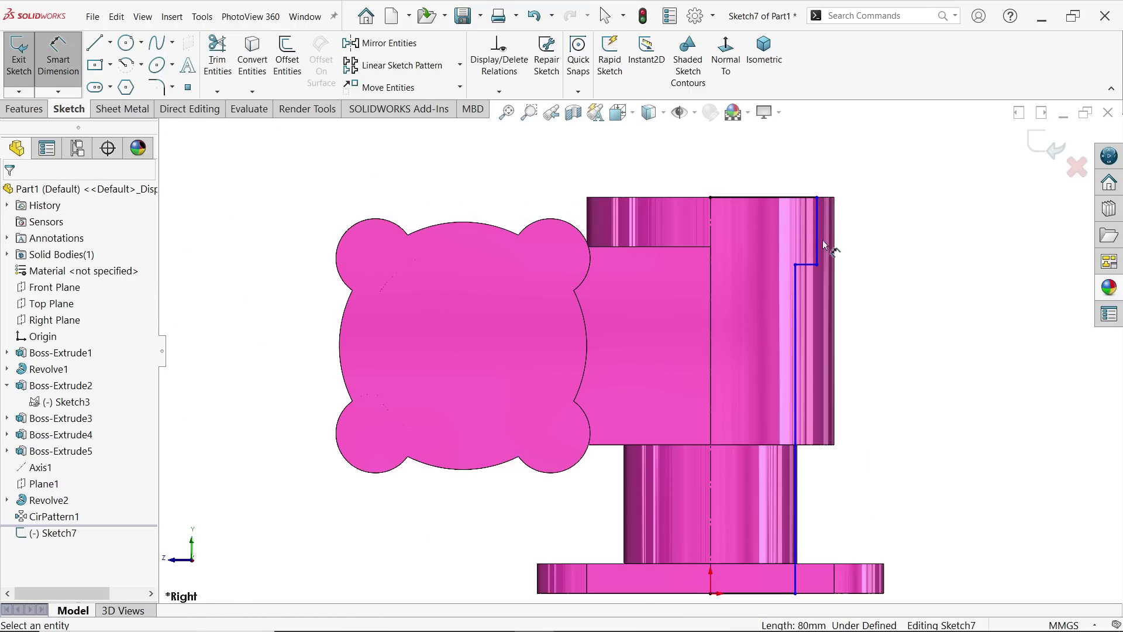
{"action": "left_click", "coordinate": [711, 237]}
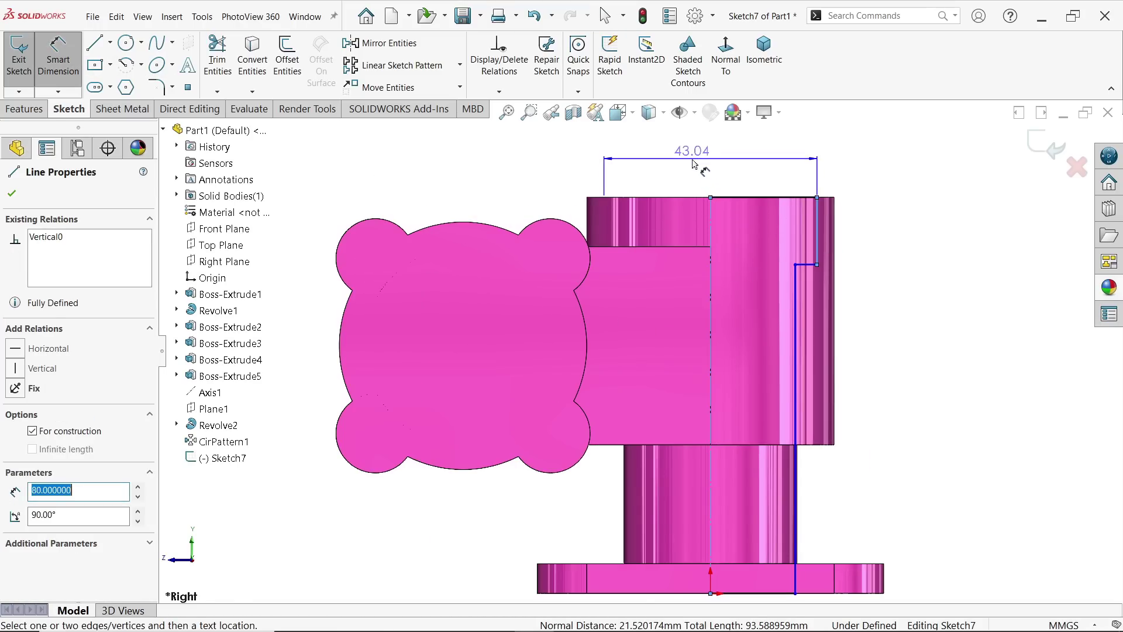
{"action": "left_click", "coordinate": [621, 155]}
{"action": "type", "text": "36"}
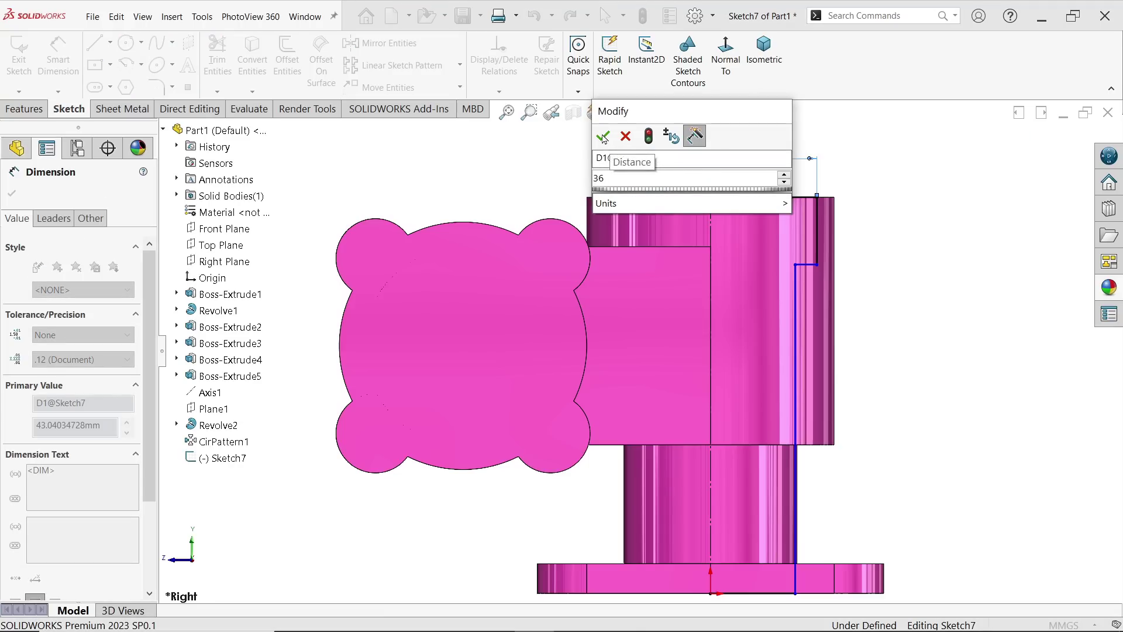
{"action": "key", "text": "Return"}
Step: Dimension the lower bore's diameter across the centerline to 25 mm
{"action": "scroll", "coordinate": [723, 240], "scroll_direction": "up", "scroll_amount": 2}
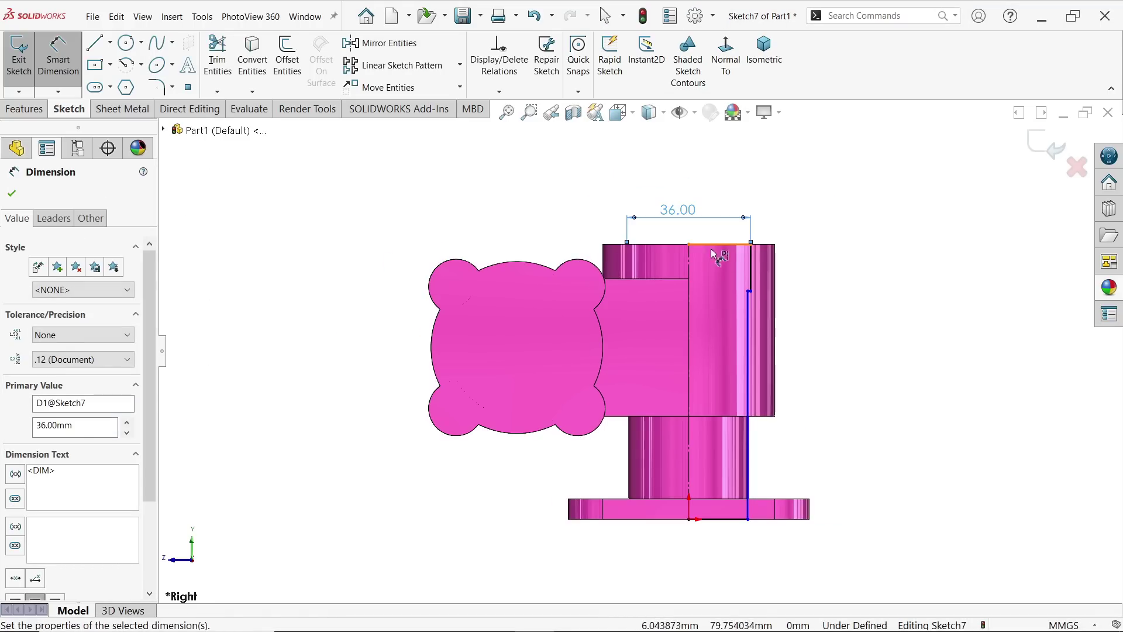
{"action": "scroll", "coordinate": [720, 475], "scroll_direction": "down", "scroll_amount": 2}
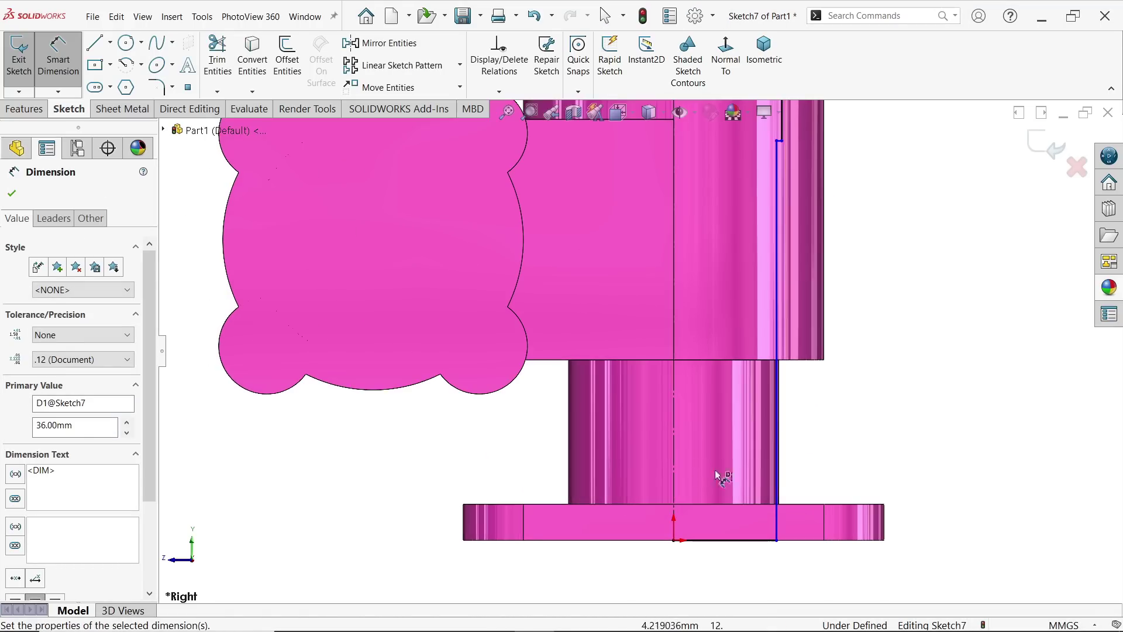
{"action": "left_click", "coordinate": [777, 483]}
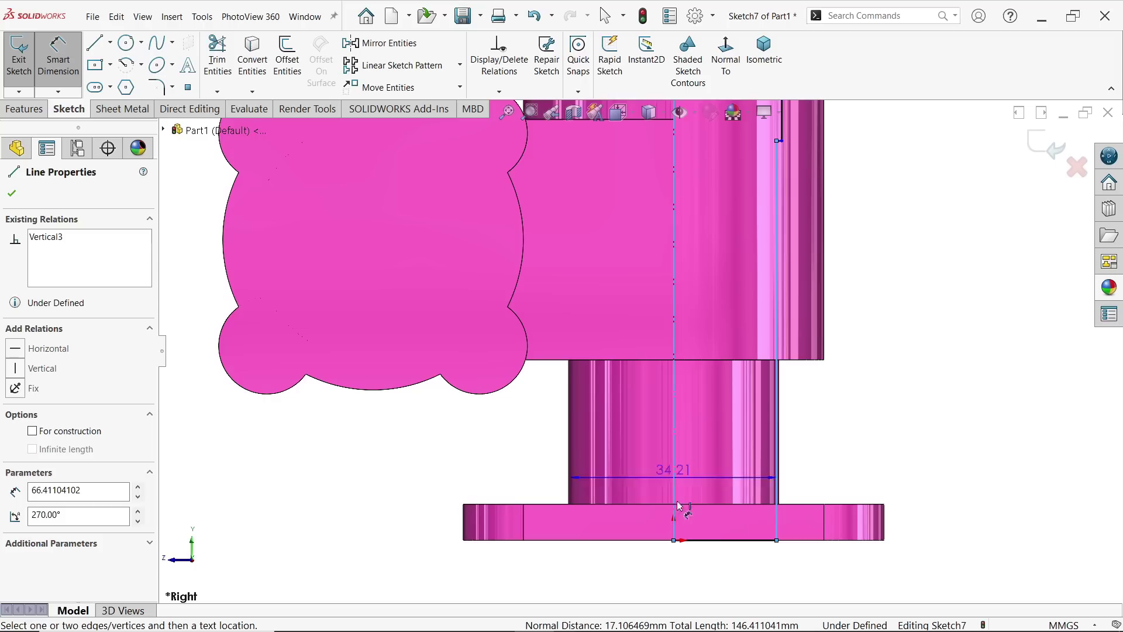
{"action": "left_click", "coordinate": [691, 577]}
{"action": "type", "text": "25"}
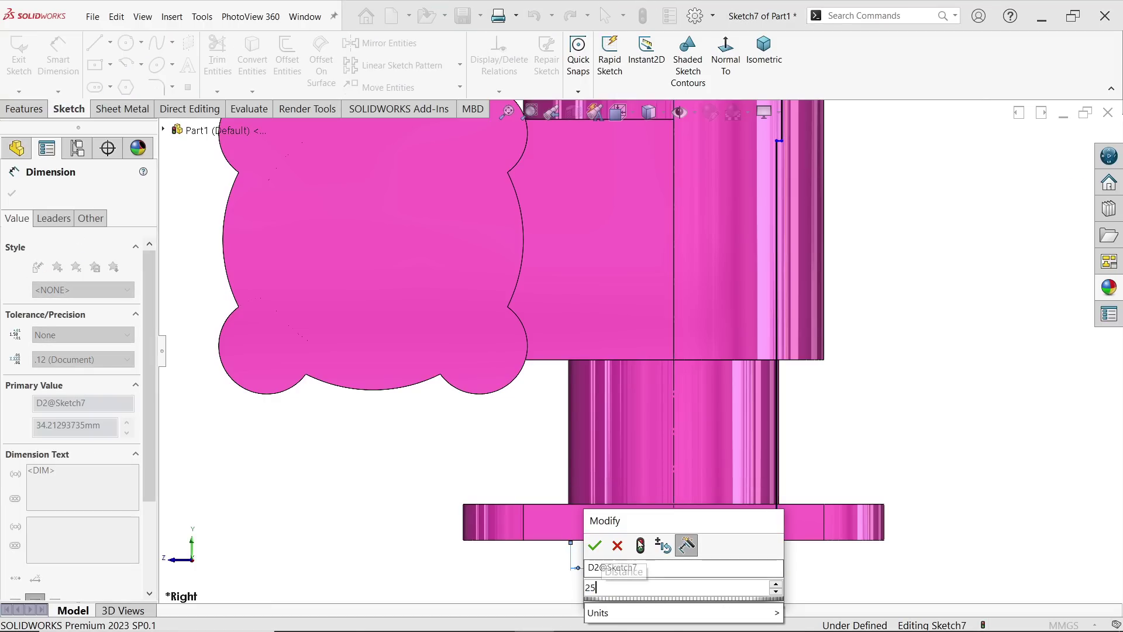
{"action": "left_click", "coordinate": [597, 546]}
Step: Set the depth of the sketch's wider upper bore section to 15 mm
{"action": "scroll", "coordinate": [698, 244], "scroll_direction": "up", "scroll_amount": 3}
{"action": "scroll", "coordinate": [732, 239], "scroll_direction": "down", "scroll_amount": 3}
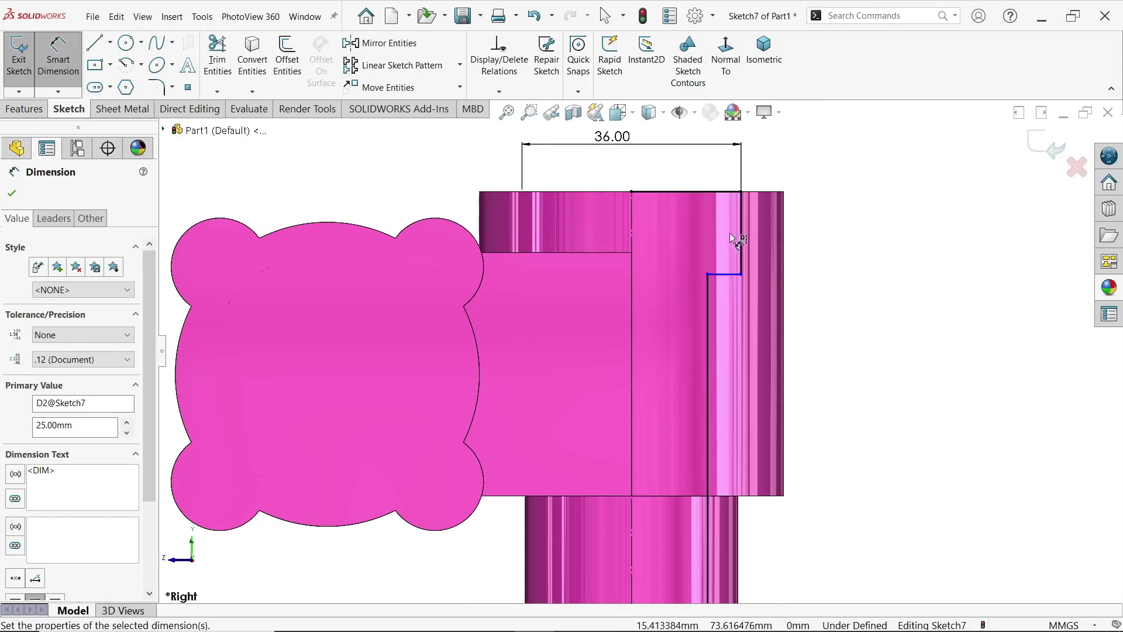
{"action": "left_click", "coordinate": [743, 235]}
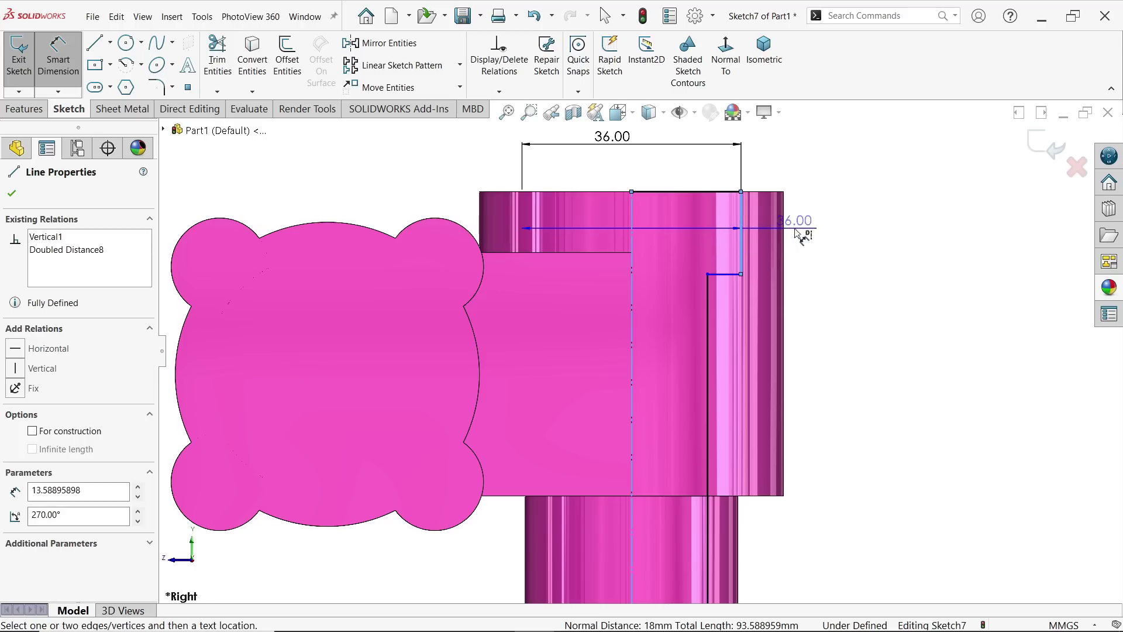
{"action": "left_click", "coordinate": [845, 244]}
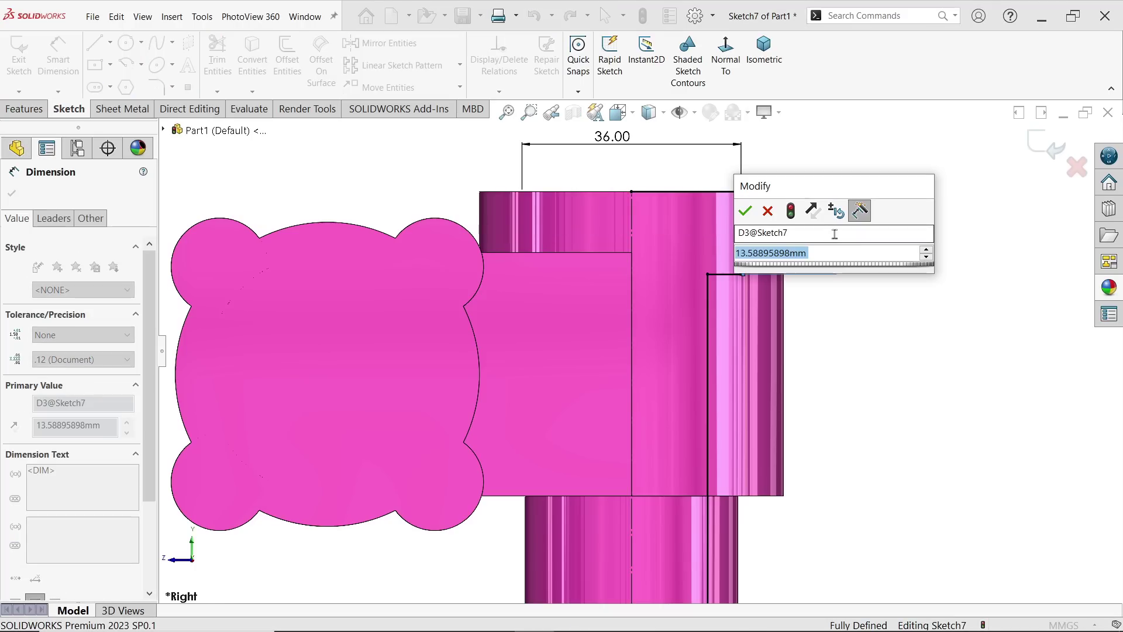
{"action": "type", "text": "15"}
{"action": "key", "text": "Return"}
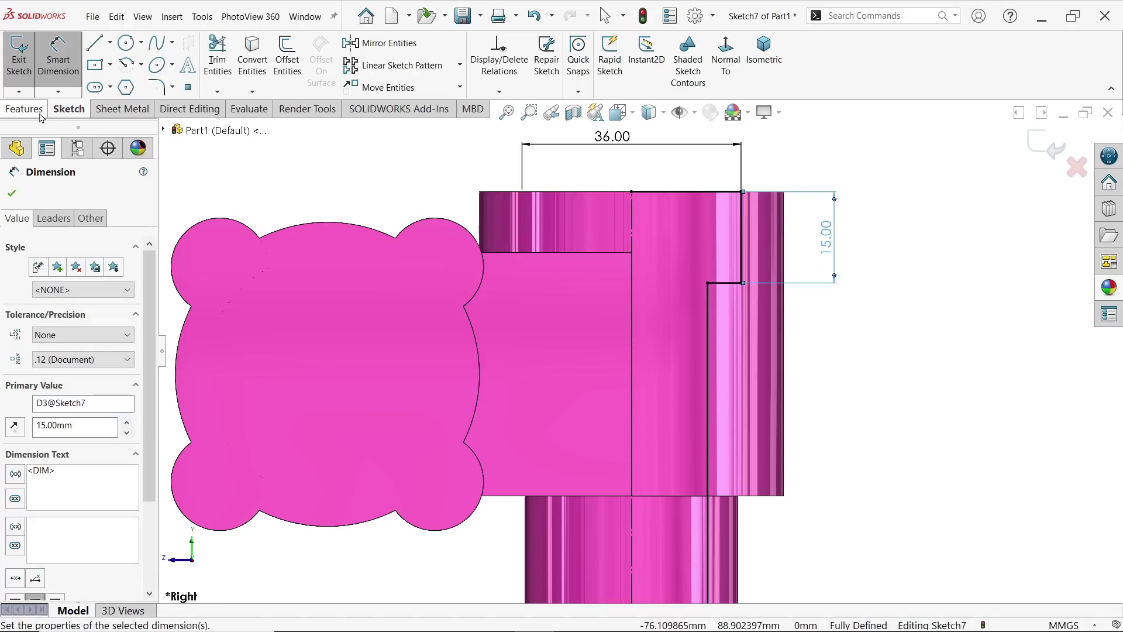
Step: Cut the stepped bore with a 360° Revolved Cut about the centerline, letting the open sketch be closed automatically
{"action": "left_click", "coordinate": [40, 115]}
{"action": "left_click", "coordinate": [297, 59]}
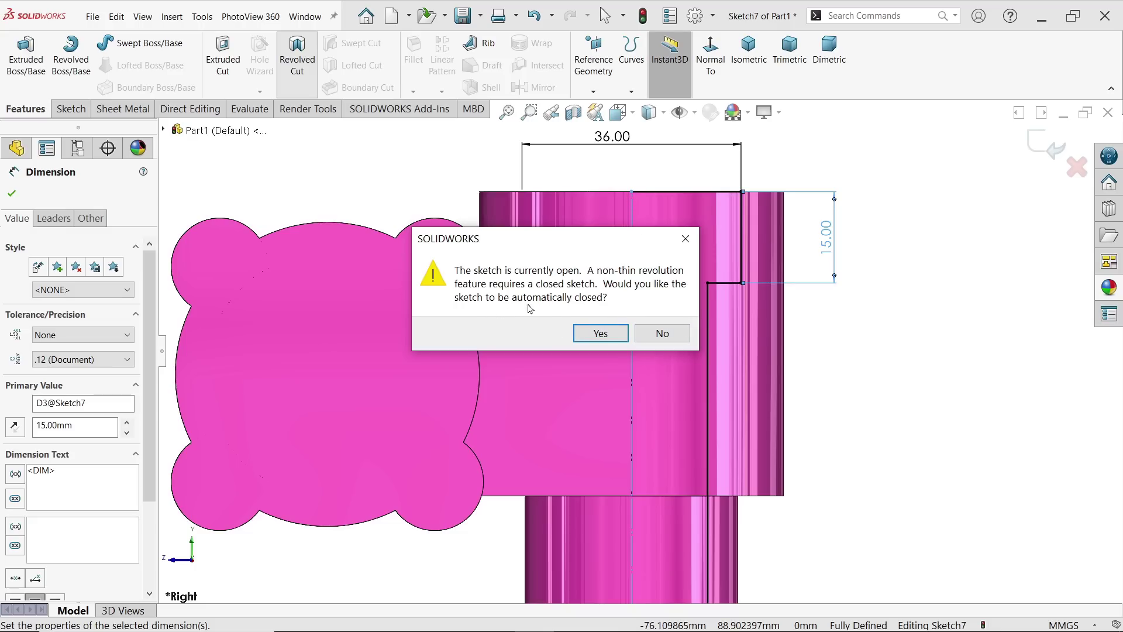
{"action": "left_click", "coordinate": [598, 333]}
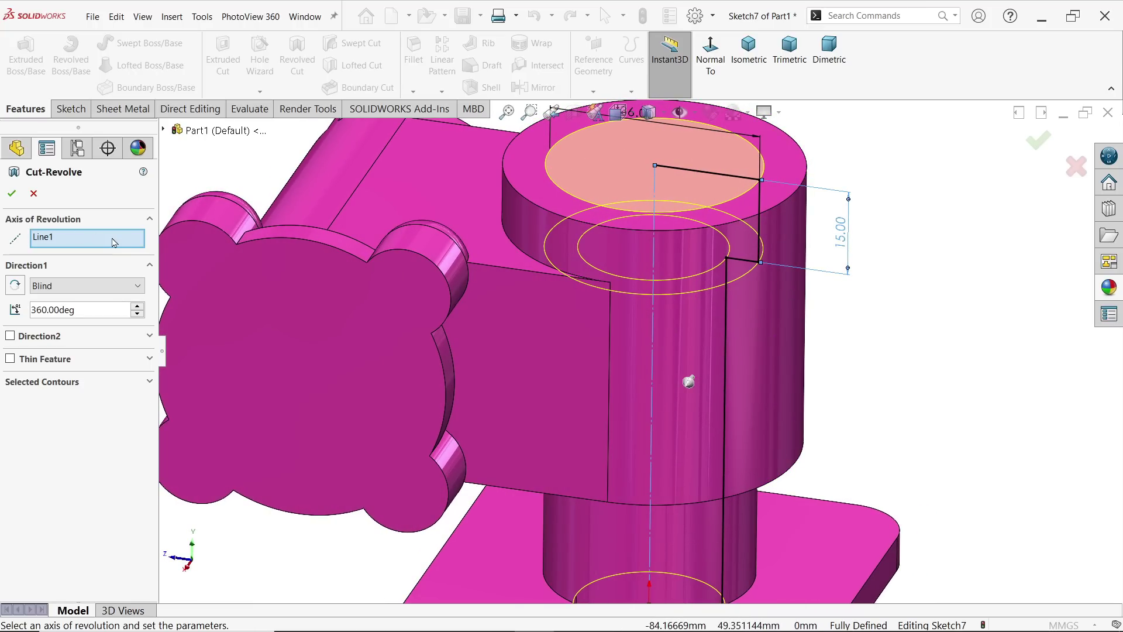
{"action": "left_click", "coordinate": [58, 309]}
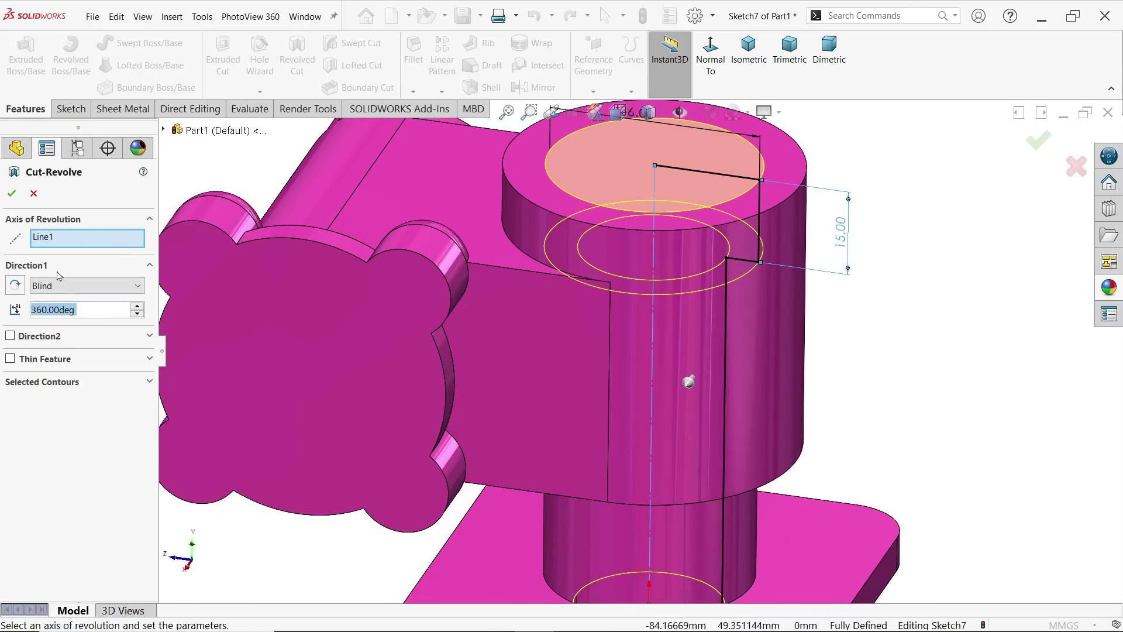
{"action": "left_click", "coordinate": [11, 193]}
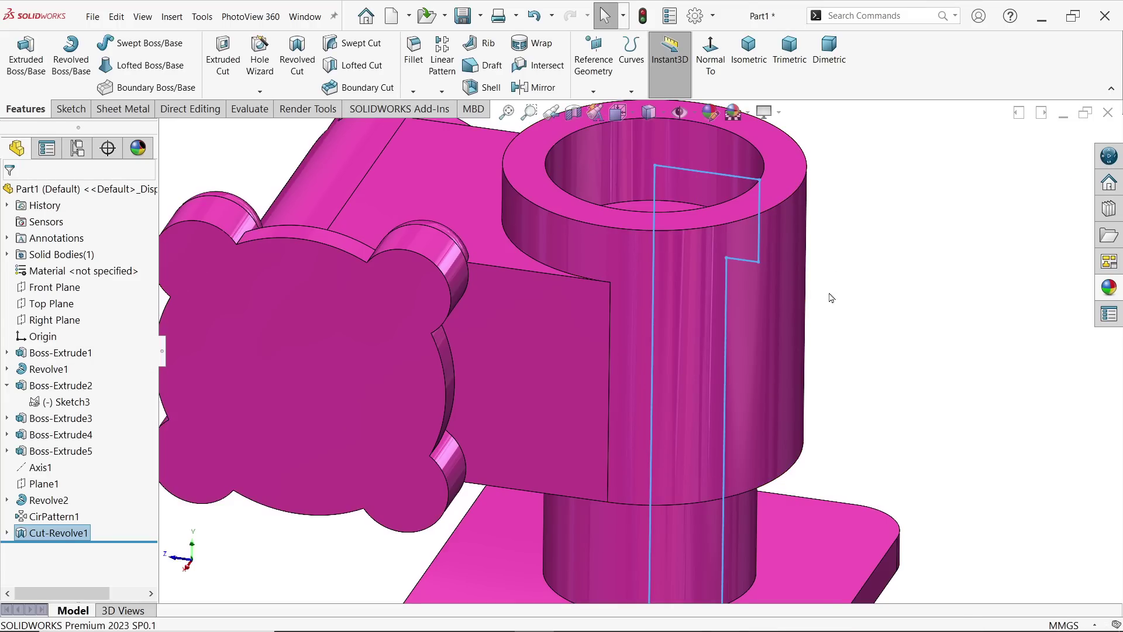
Step: Review the finished stepped bore, then check section A-A of the Exercise 214 drawing image for the internal cavity's dimensions
{"action": "left_click", "coordinate": [878, 283]}
{"action": "mouse_move", "coordinate": [878, 283]}
{"action": "middle_mouse_down"}
{"action": "mouse_move", "coordinate": [860, 318]}
{"action": "mouse_move", "coordinate": [864, 412]}
{"action": "mouse_move", "coordinate": [855, 213]}
{"action": "mouse_move", "coordinate": [868, 170]}
{"action": "mouse_move", "coordinate": [855, 171]}
{"action": "mouse_move", "coordinate": [850, 204]}
{"action": "middle_mouse_up"}
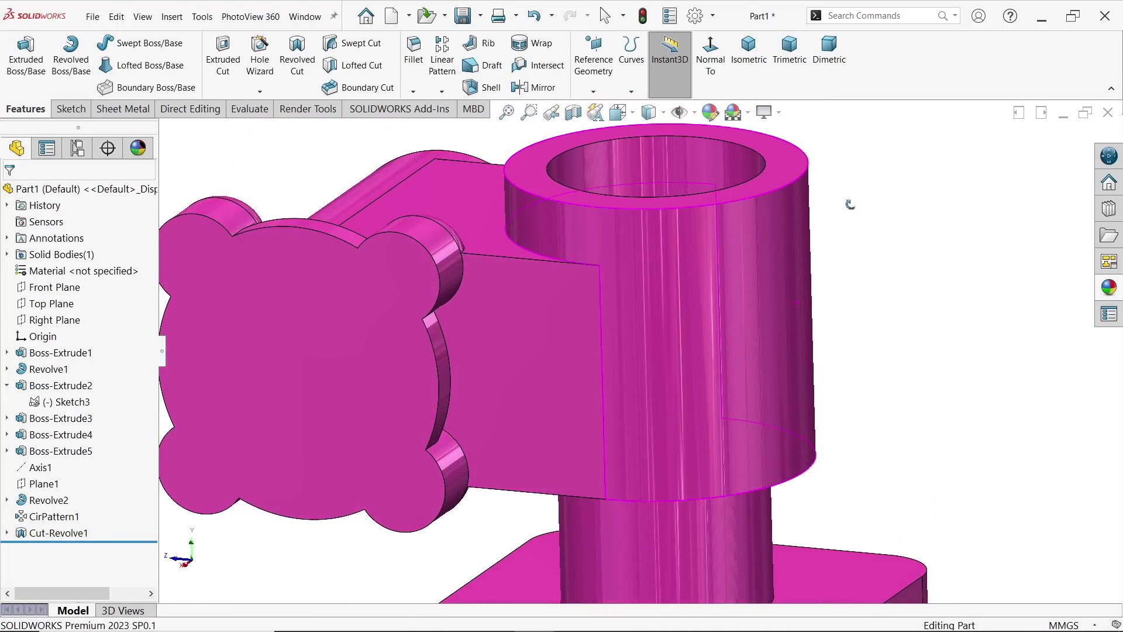
{"action": "left_click", "coordinate": [576, 621]}
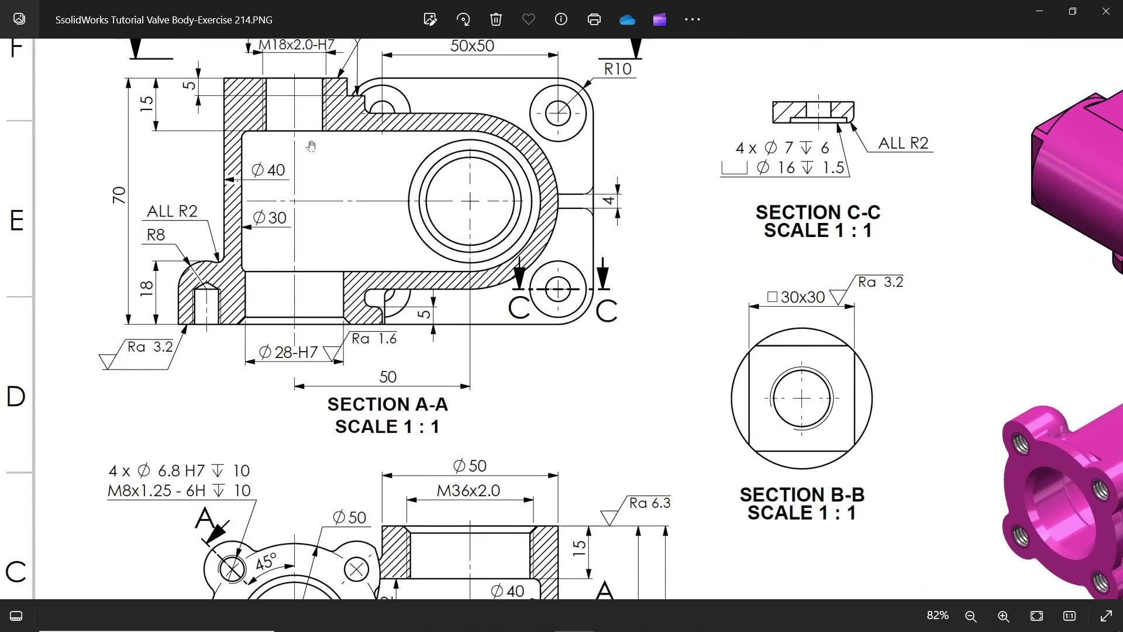
{"action": "scroll", "coordinate": [311, 146], "scroll_direction": "up", "scroll_amount": 1}
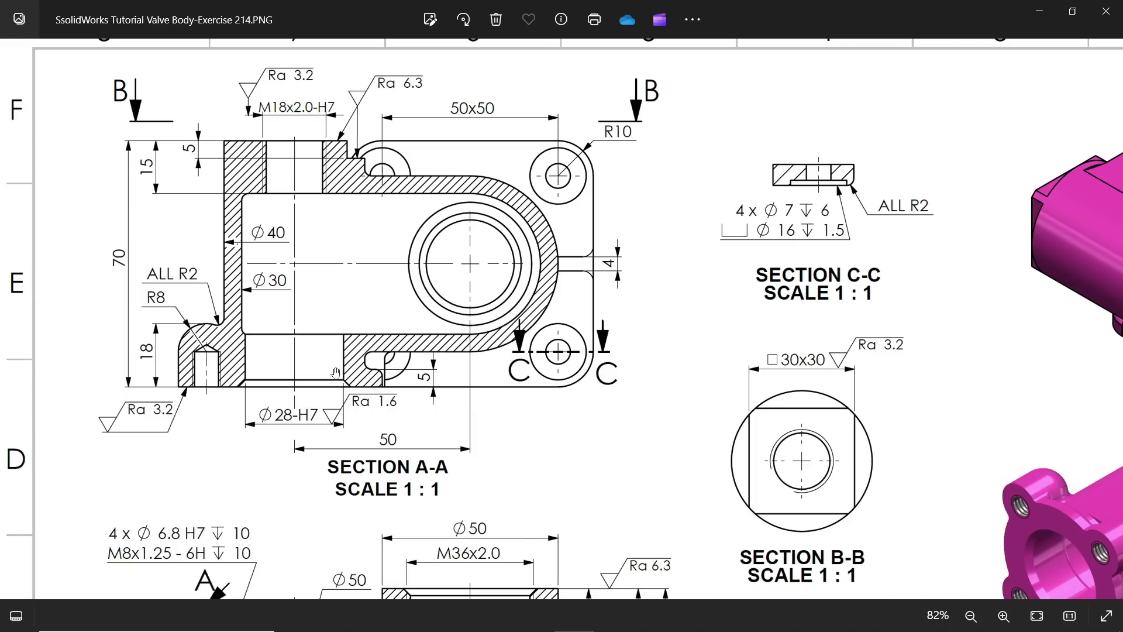
{"action": "left_click_drag", "start_coordinate": [336, 373], "coordinate": [338, 330]}
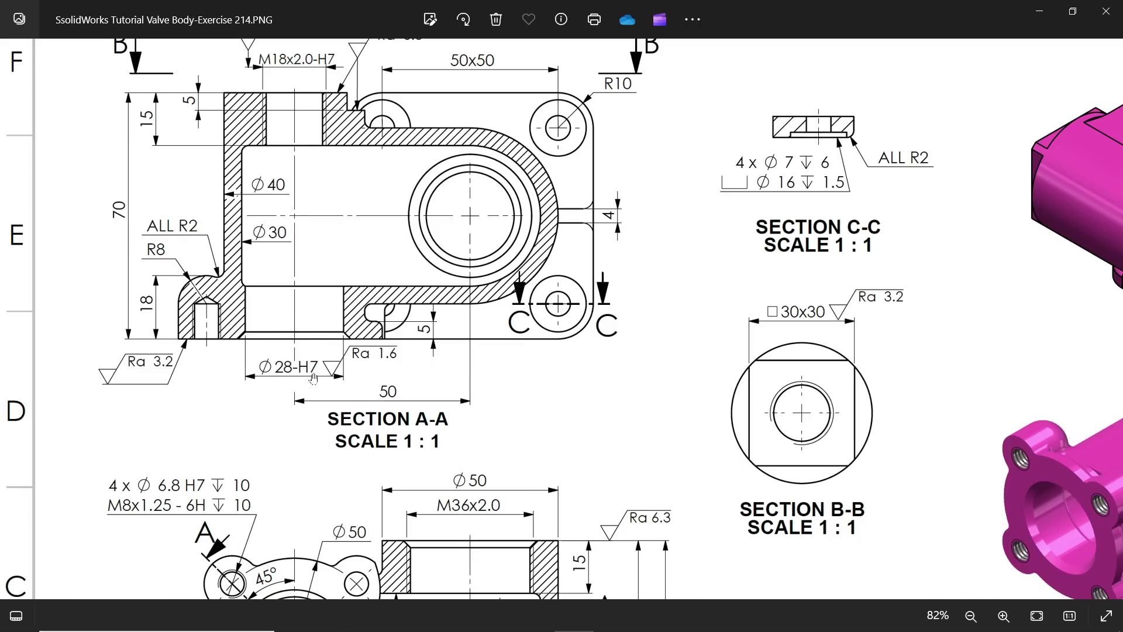
{"action": "left_click", "coordinate": [1040, 12]}
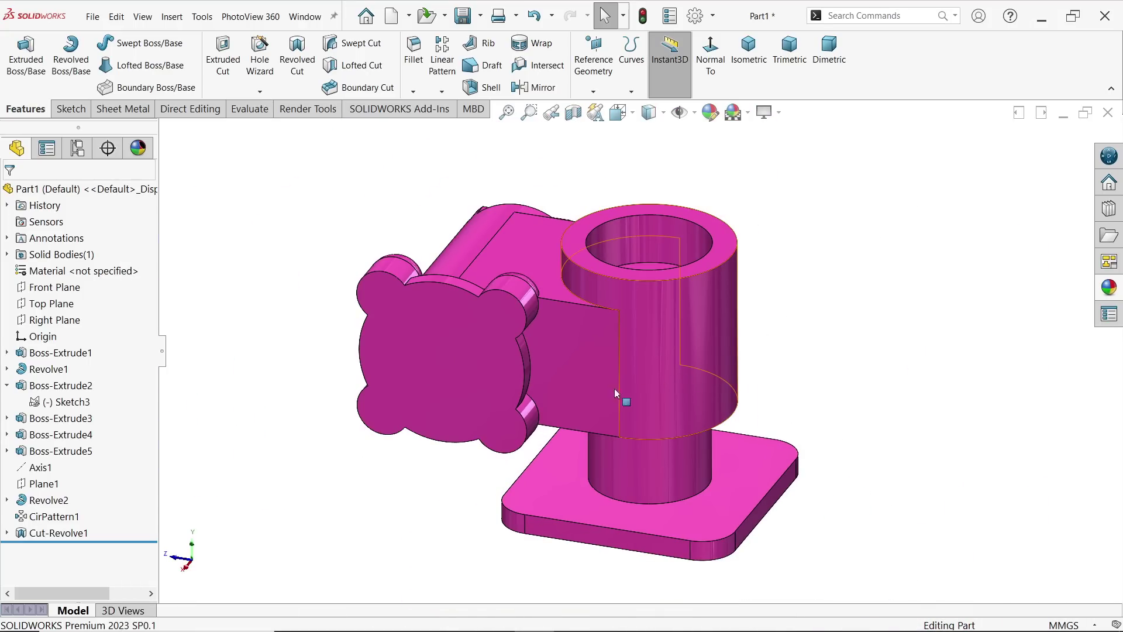
Step: Create a reference plane offset 50 mm from the base plate's underside, flipped so it passes up through the valve body
{"action": "left_click", "coordinate": [593, 92]}
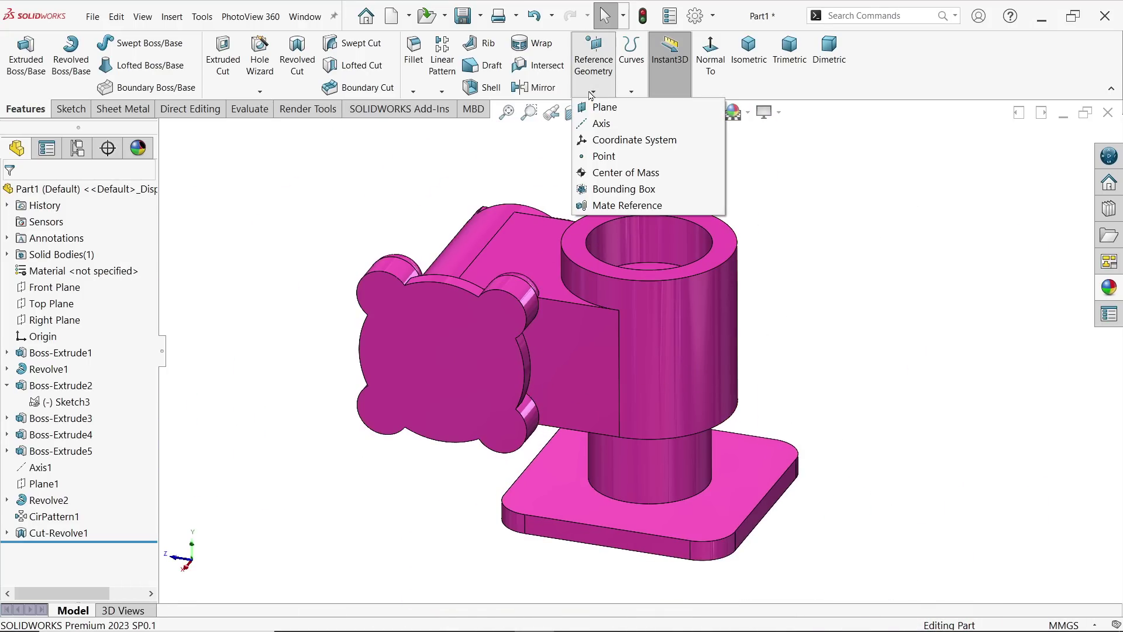
{"action": "left_click", "coordinate": [603, 108]}
{"action": "middle_click_drag", "start_coordinate": [431, 502], "coordinate": [531, 484]}
{"action": "left_click", "coordinate": [585, 497]}
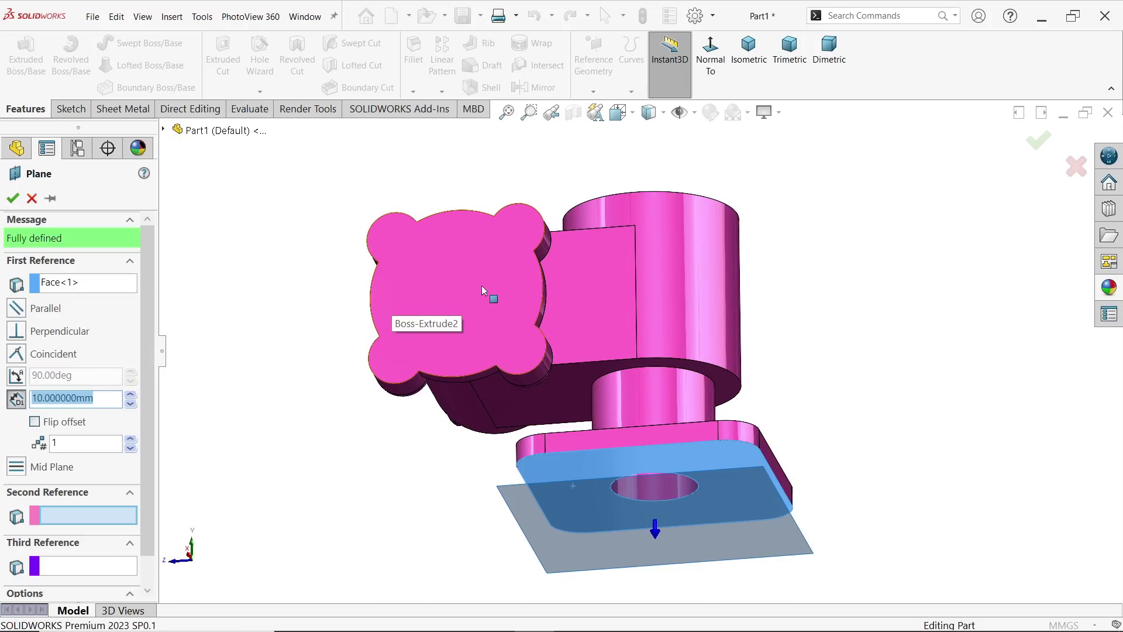
{"action": "type", "text": "50"}
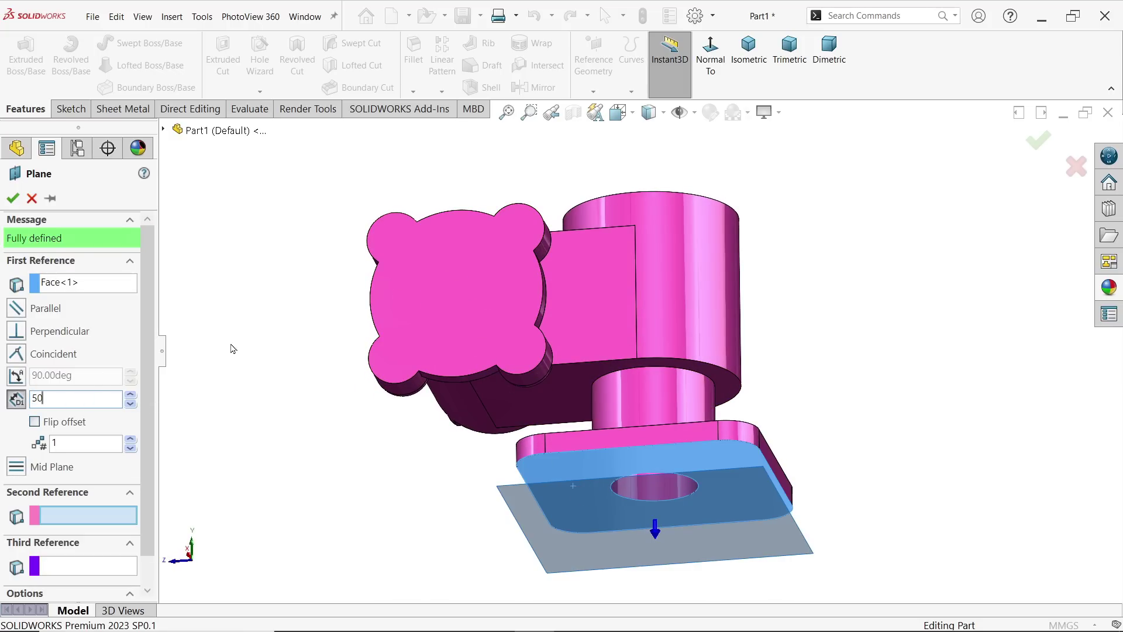
{"action": "key", "text": "Return"}
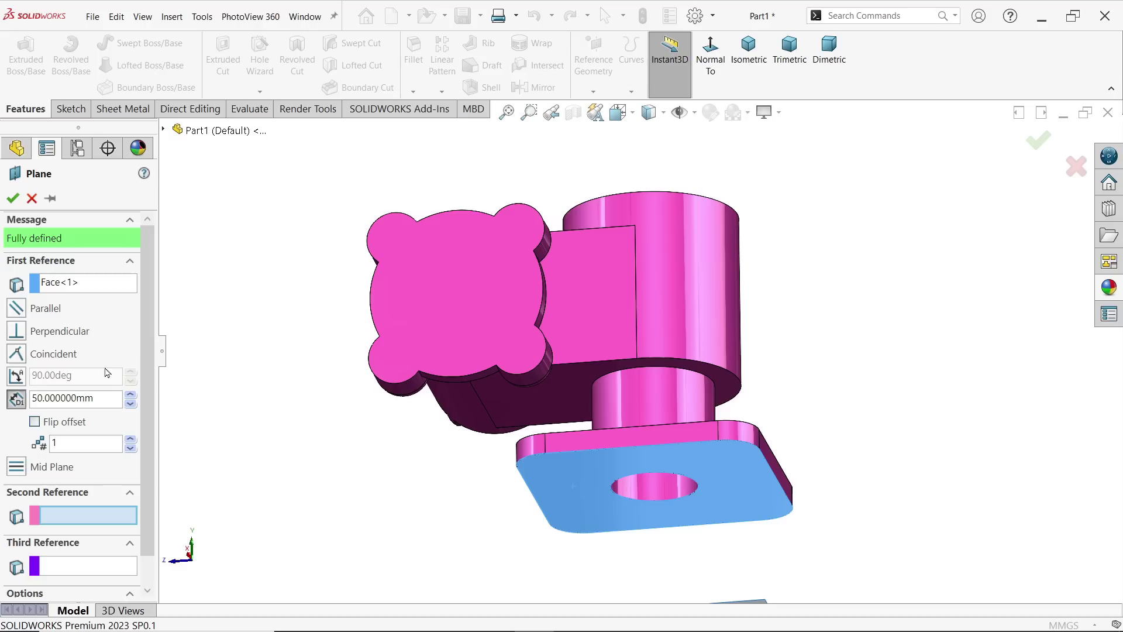
{"action": "left_click", "coordinate": [50, 421]}
{"action": "left_click", "coordinate": [12, 197]}
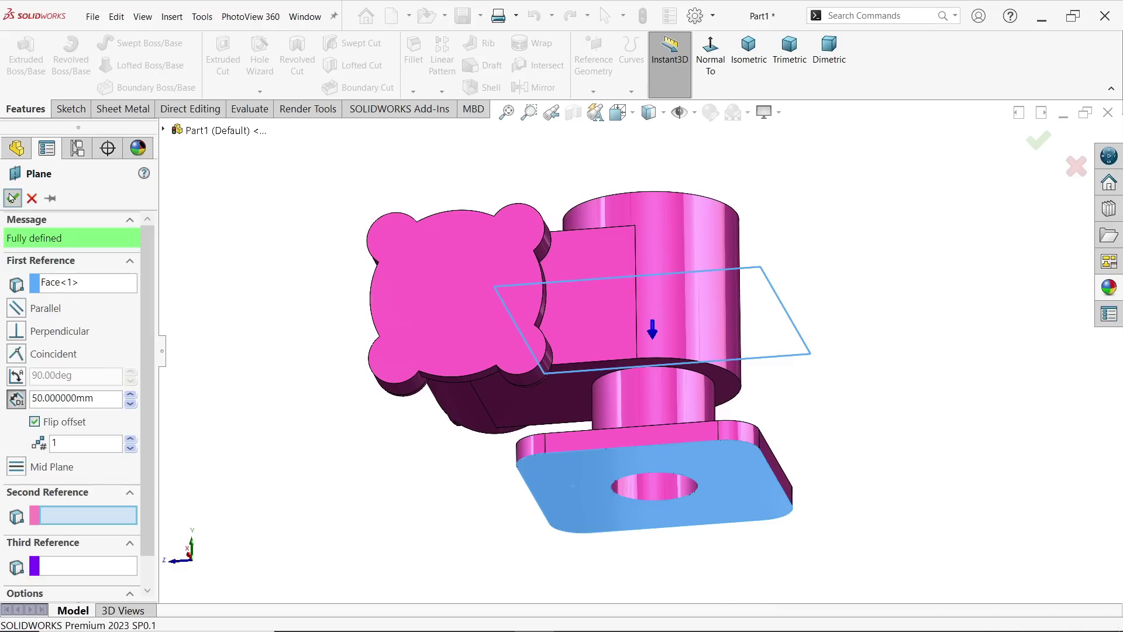
Step: Start a sketch on the new offset plane and draw a 40 mm diameter circle centered on the origin
{"action": "left_click", "coordinate": [69, 109]}
{"action": "left_click", "coordinate": [24, 73]}
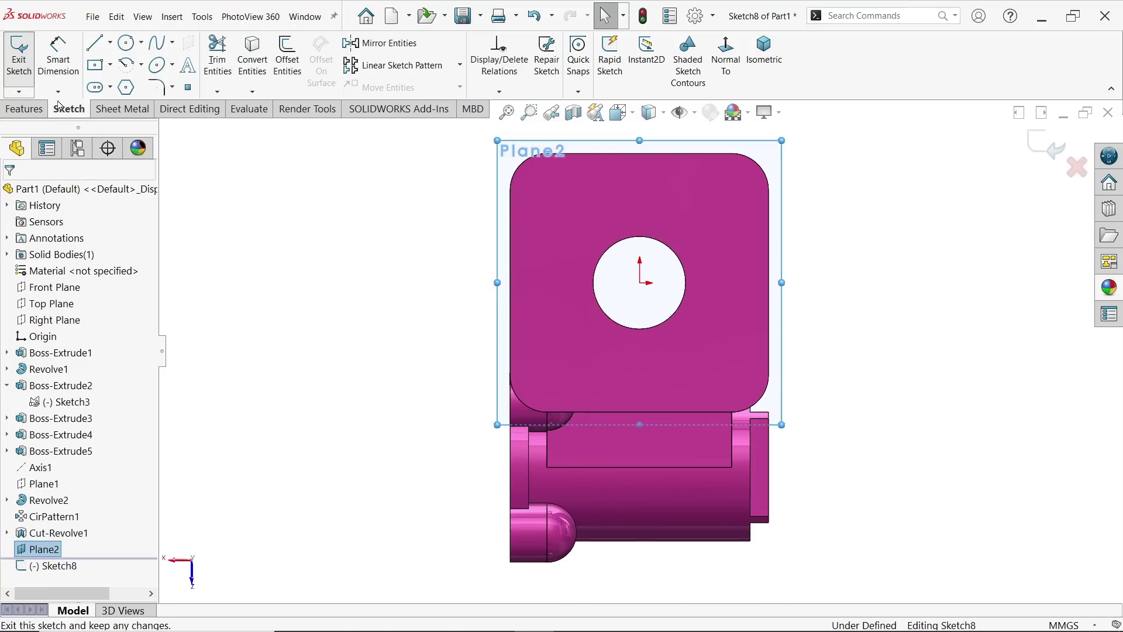
{"action": "left_click", "coordinate": [126, 42]}
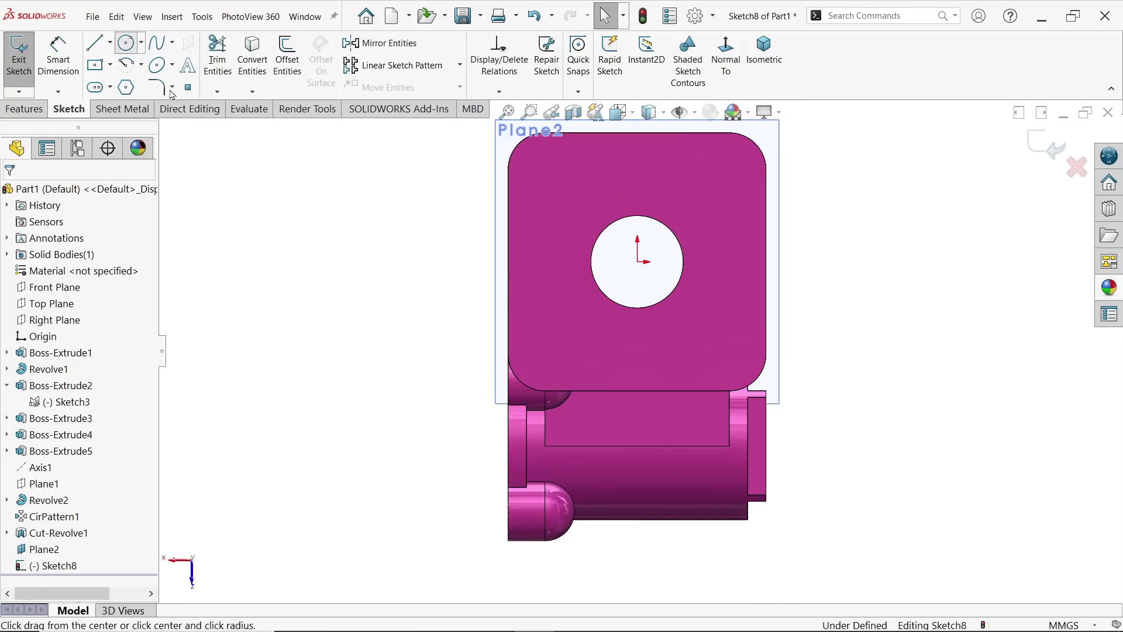
{"action": "left_click", "coordinate": [638, 261]}
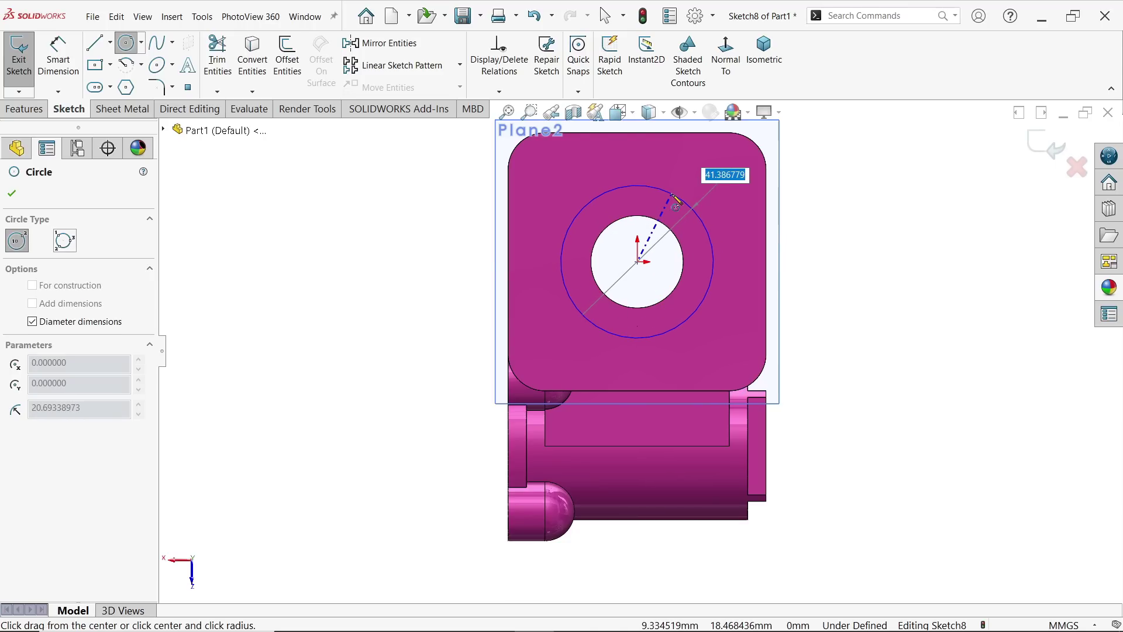
{"action": "type", "text": "40"}
{"action": "key", "text": "Return"}
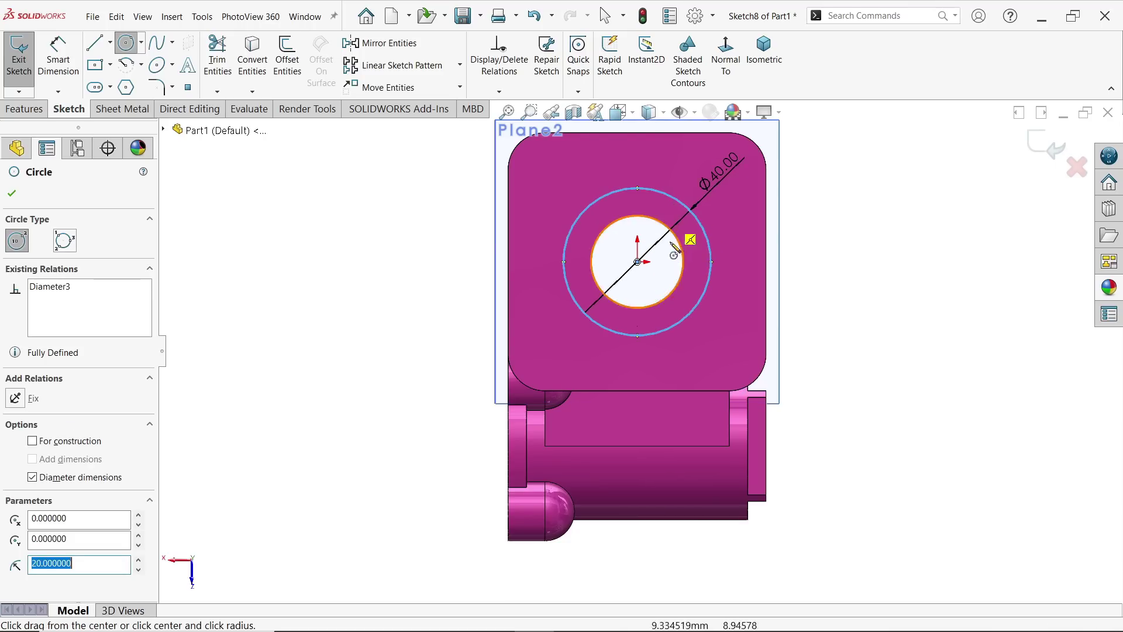
Step: Examine the front section and section A-A in the drawing image for the cavity's diameters, heights and wall offsets
{"action": "key", "text": "alt+Tab"}
{"action": "scroll", "coordinate": [597, 358], "scroll_direction": "down", "scroll_amount": 1}
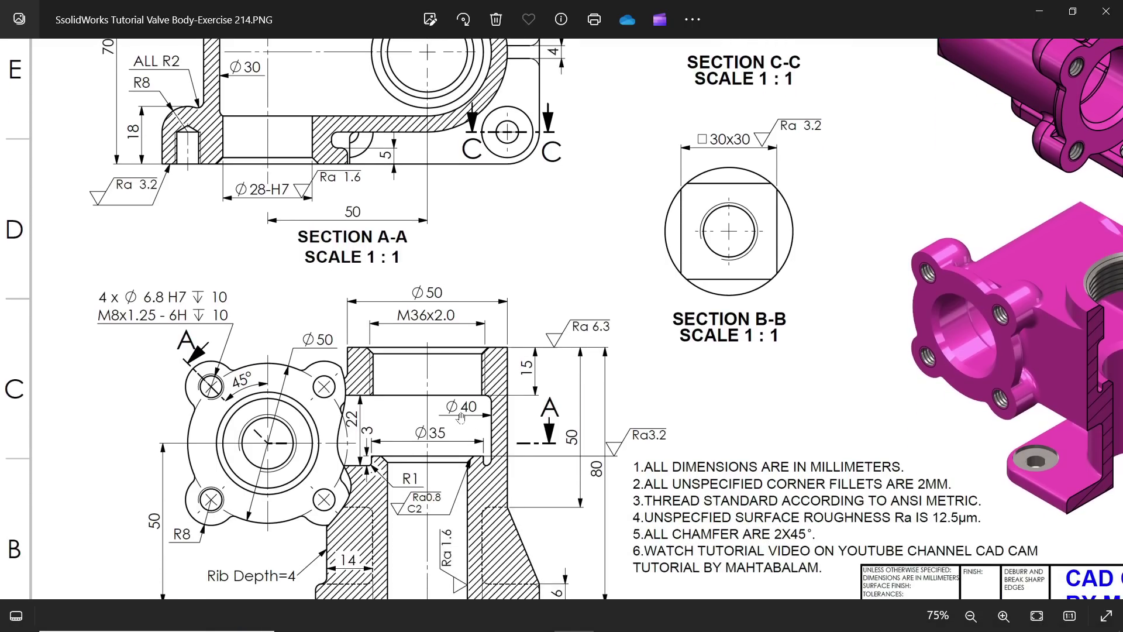
{"action": "scroll", "coordinate": [471, 416], "scroll_direction": "up", "scroll_amount": 2, "text": "ctrl"}
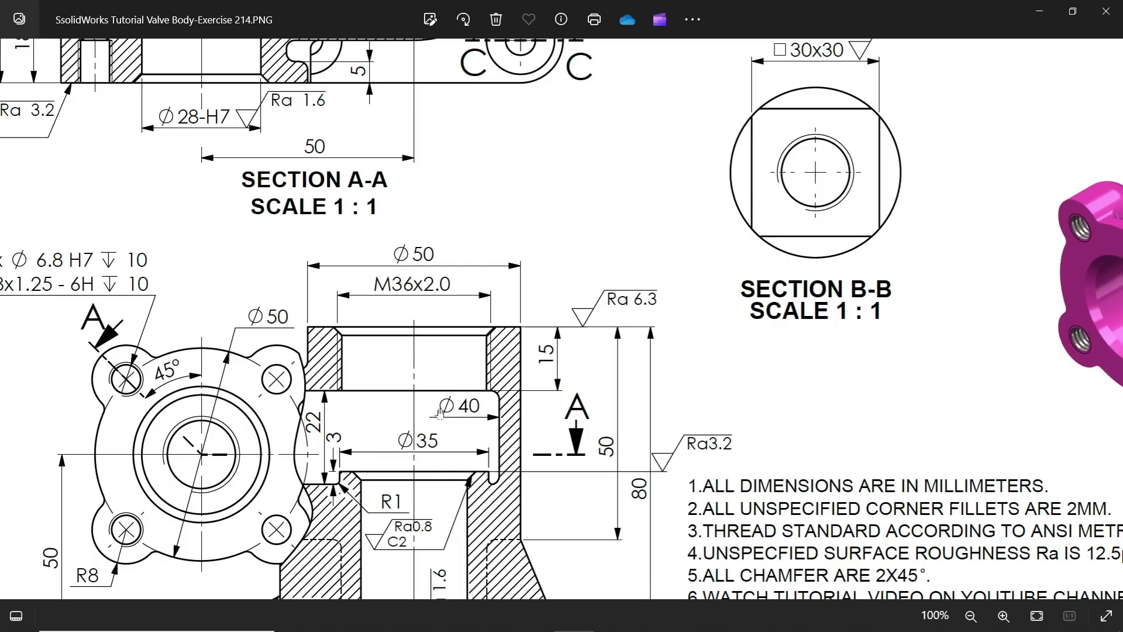
{"action": "left_click_drag", "start_coordinate": [339, 419], "coordinate": [369, 342]}
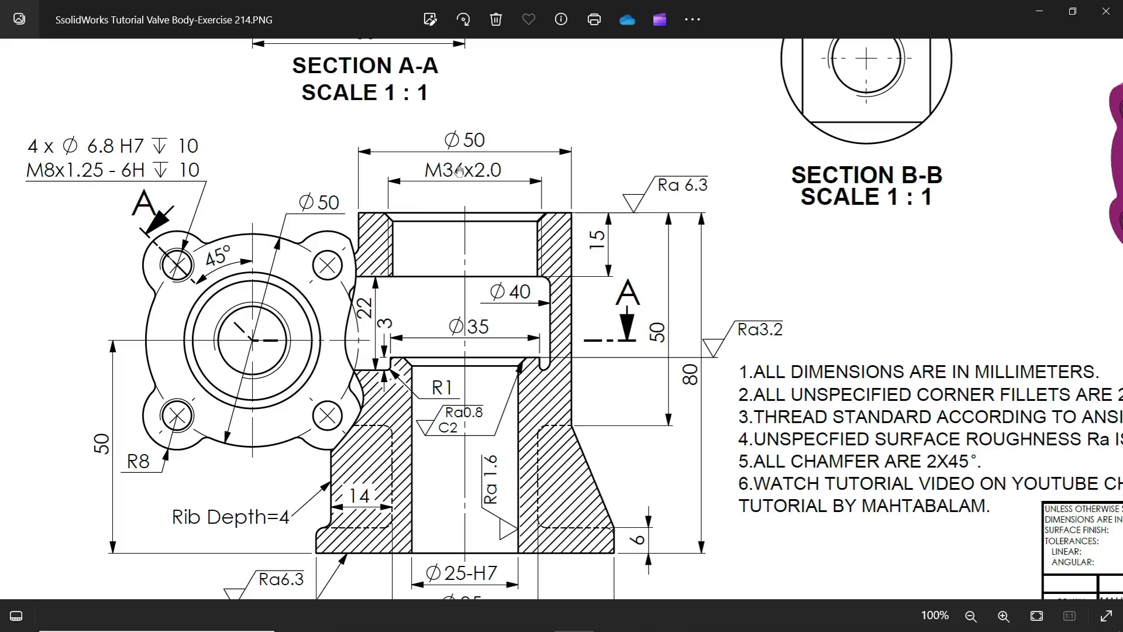
{"action": "scroll", "coordinate": [461, 193], "scroll_direction": "down", "scroll_amount": 2}
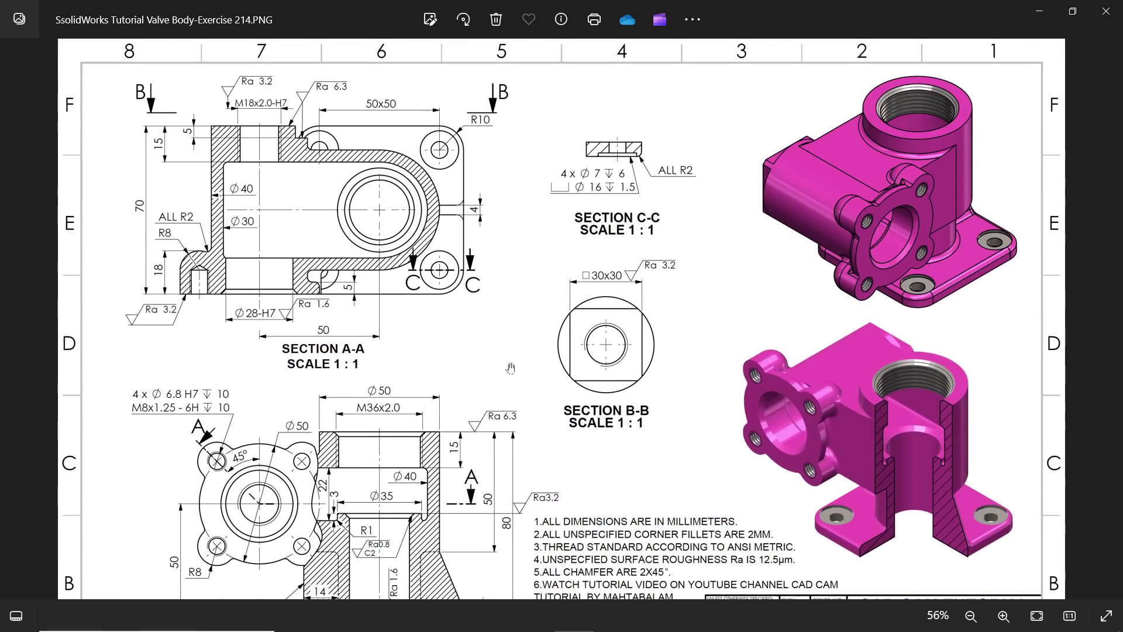
{"action": "scroll", "coordinate": [248, 201], "scroll_direction": "up", "scroll_amount": 1}
{"action": "scroll", "coordinate": [248, 201], "scroll_direction": "up", "scroll_amount": 1}
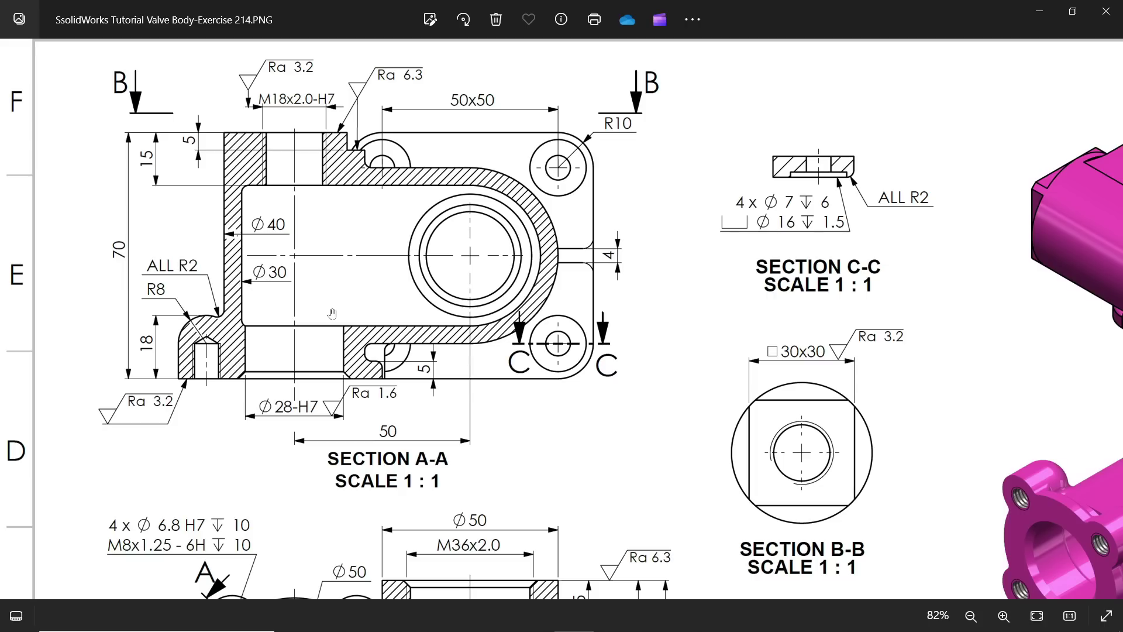
{"action": "scroll", "coordinate": [440, 381], "scroll_direction": "down", "scroll_amount": 3}
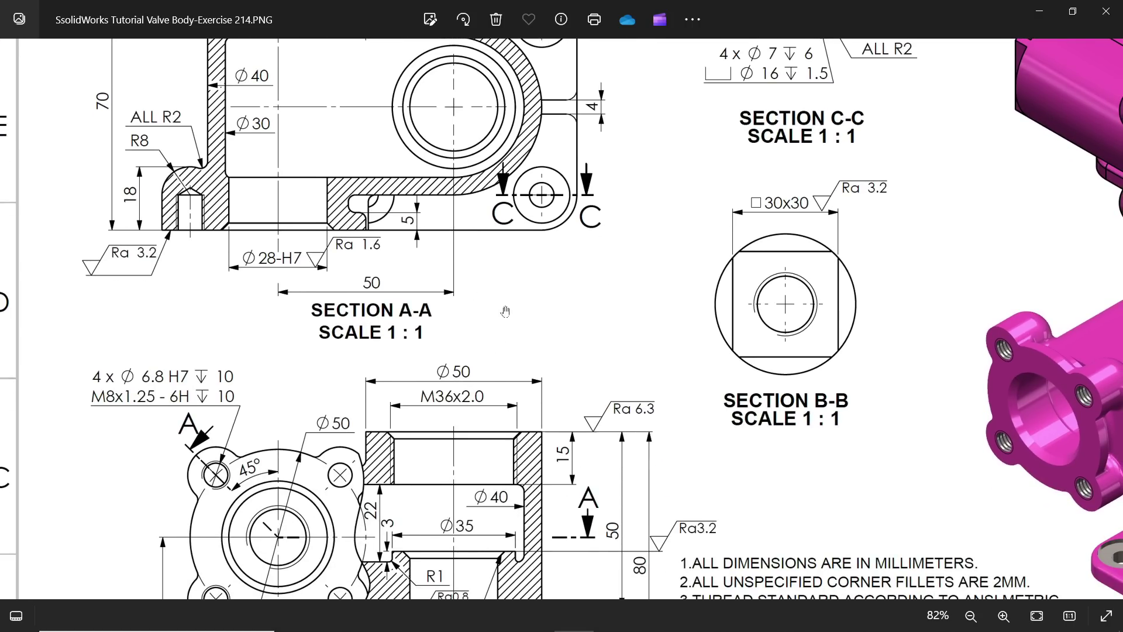
{"action": "left_click_drag", "start_coordinate": [505, 311], "coordinate": [568, 441]}
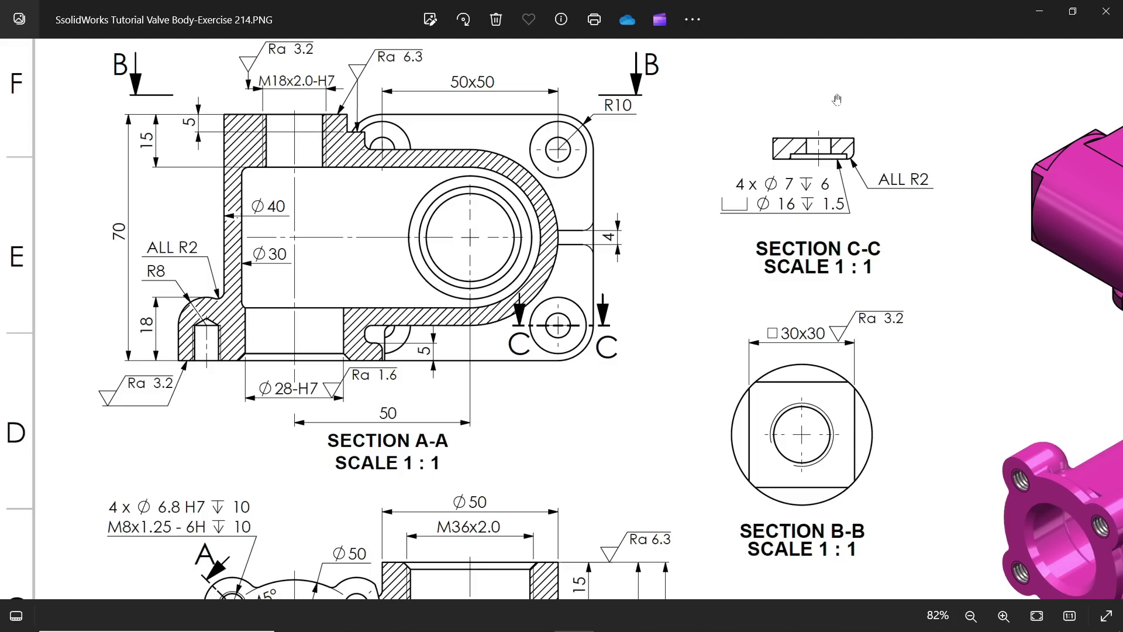
{"action": "left_click", "coordinate": [1040, 12]}
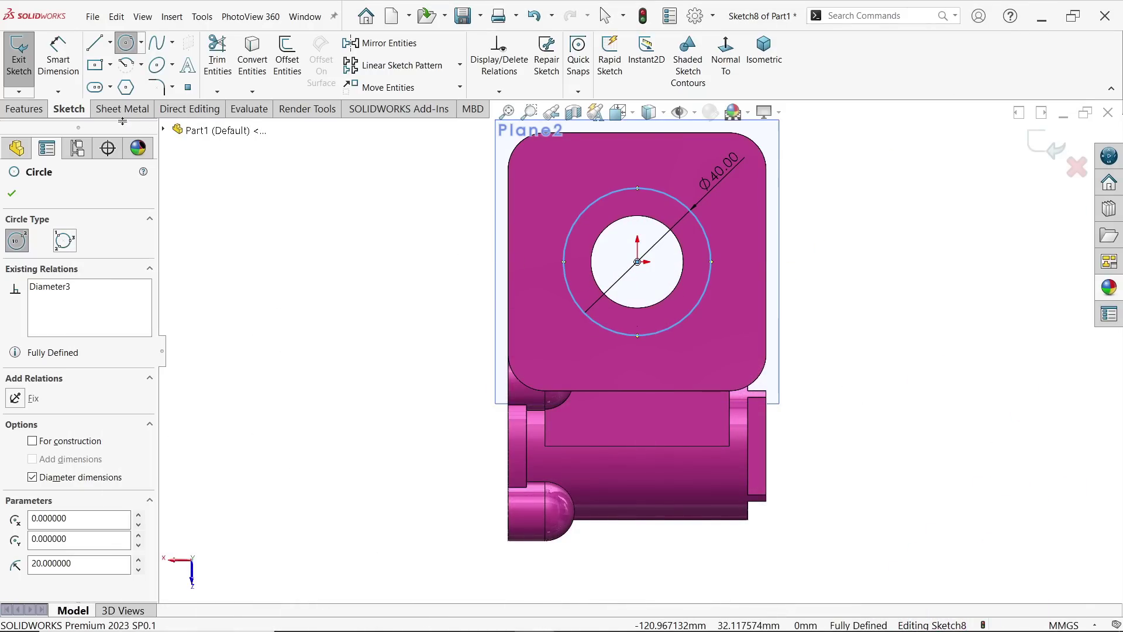
Step: Draw a horizontal construction centerline along the side branch's axis, spanning from one end face to the other
{"action": "left_click", "coordinate": [110, 42]}
{"action": "left_click", "coordinate": [120, 79]}
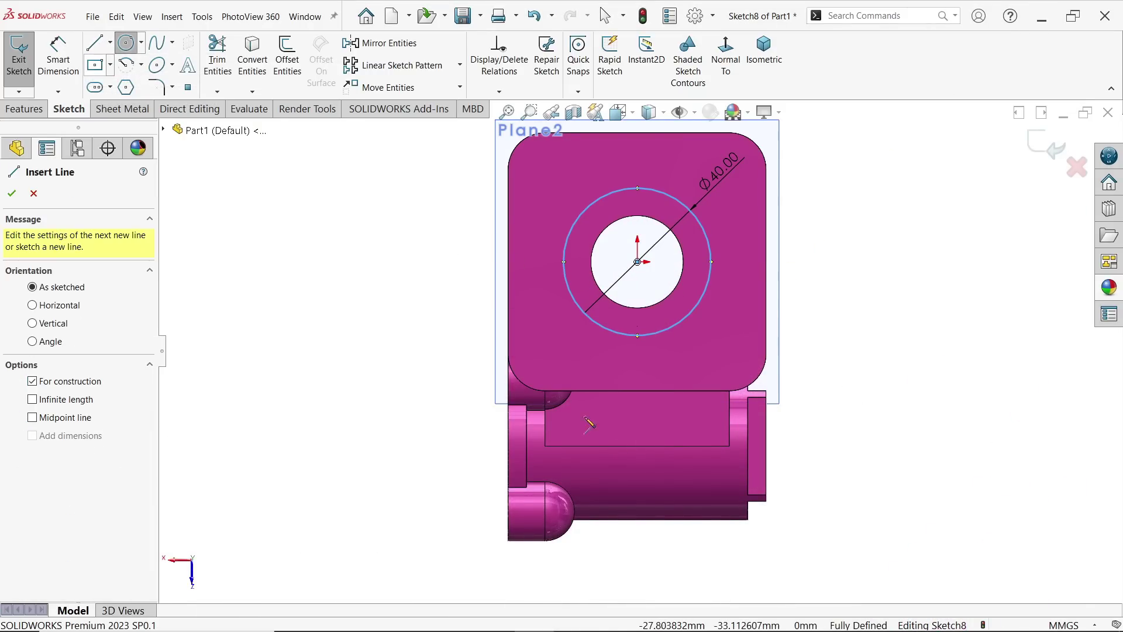
{"action": "scroll", "coordinate": [683, 466], "scroll_direction": "down", "scroll_amount": 2}
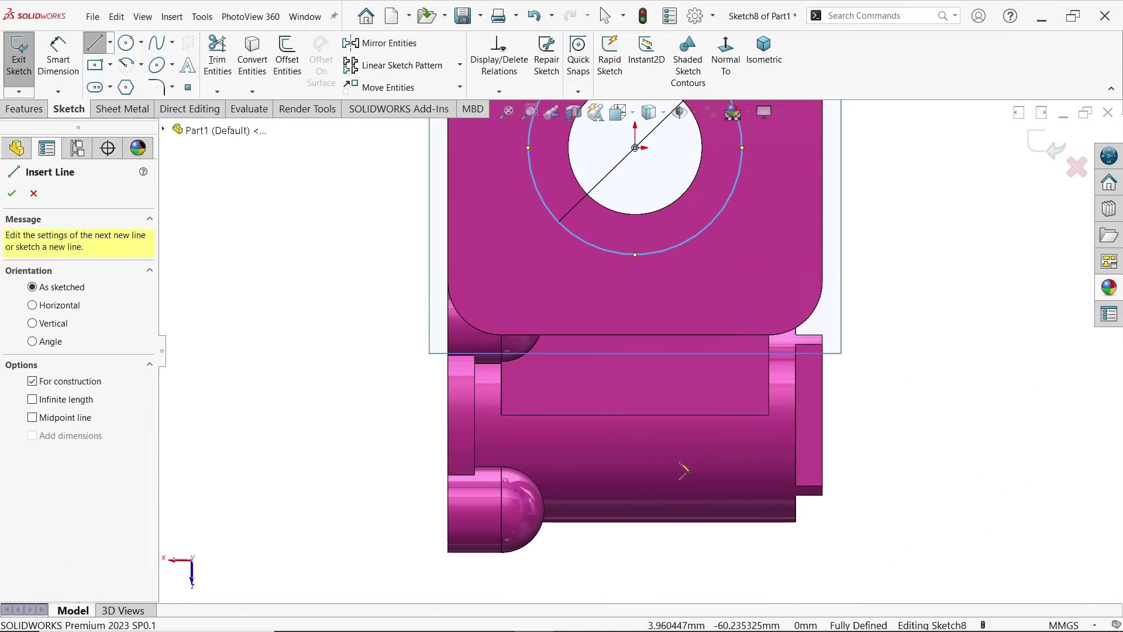
{"action": "left_click", "coordinate": [822, 415]}
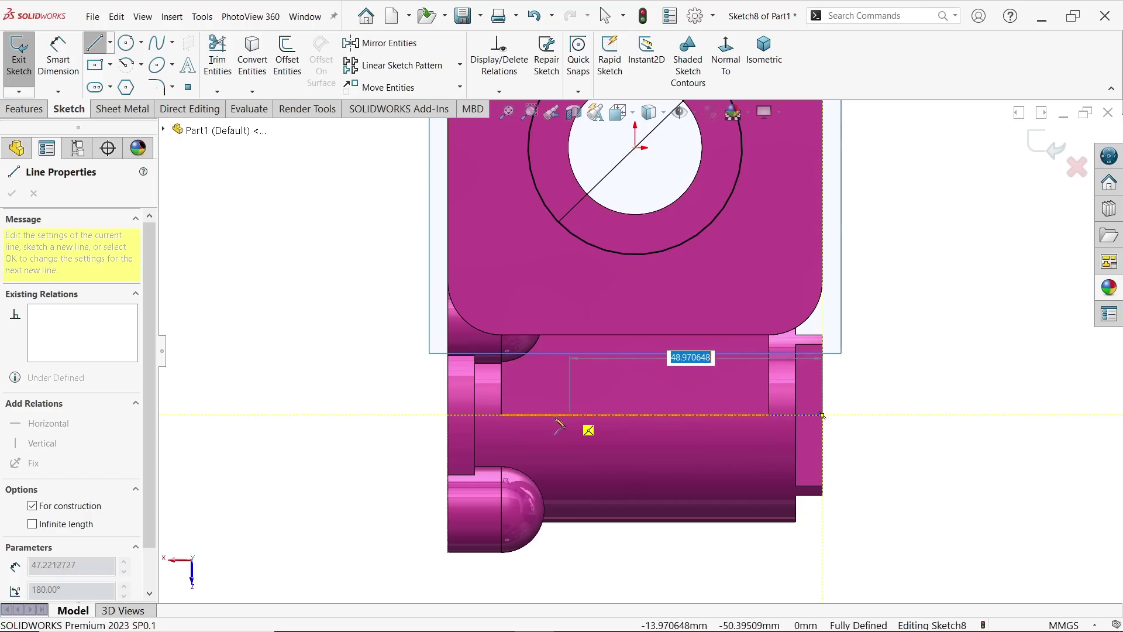
{"action": "left_click", "coordinate": [449, 415]}
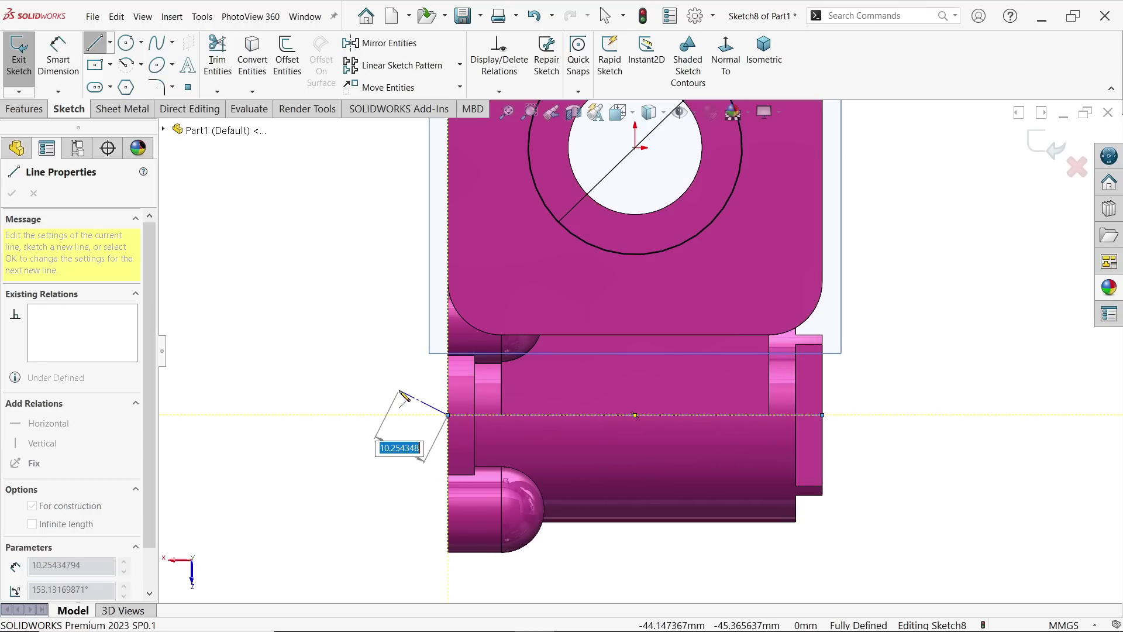
{"action": "key", "text": "Escape"}
Step: Sketch a three-line outline from one side of the circle down to the centerline, along it, and back to the circle's opposite side
{"action": "left_click", "coordinate": [94, 44]}
{"action": "scroll", "coordinate": [702, 231], "scroll_direction": "up", "scroll_amount": 1}
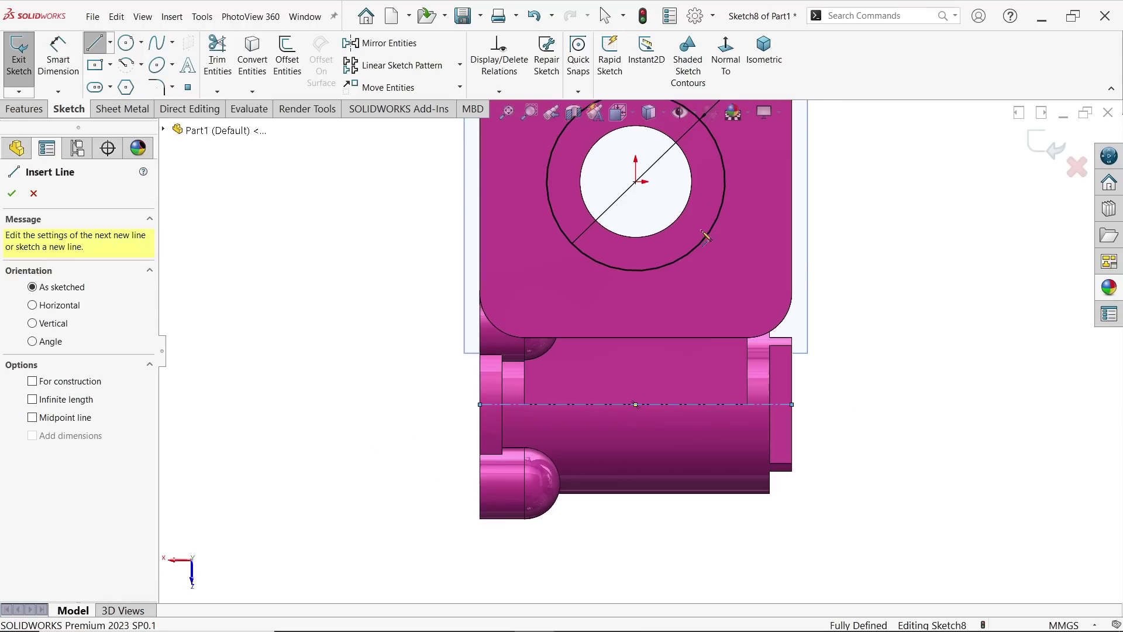
{"action": "left_click", "coordinate": [726, 182]}
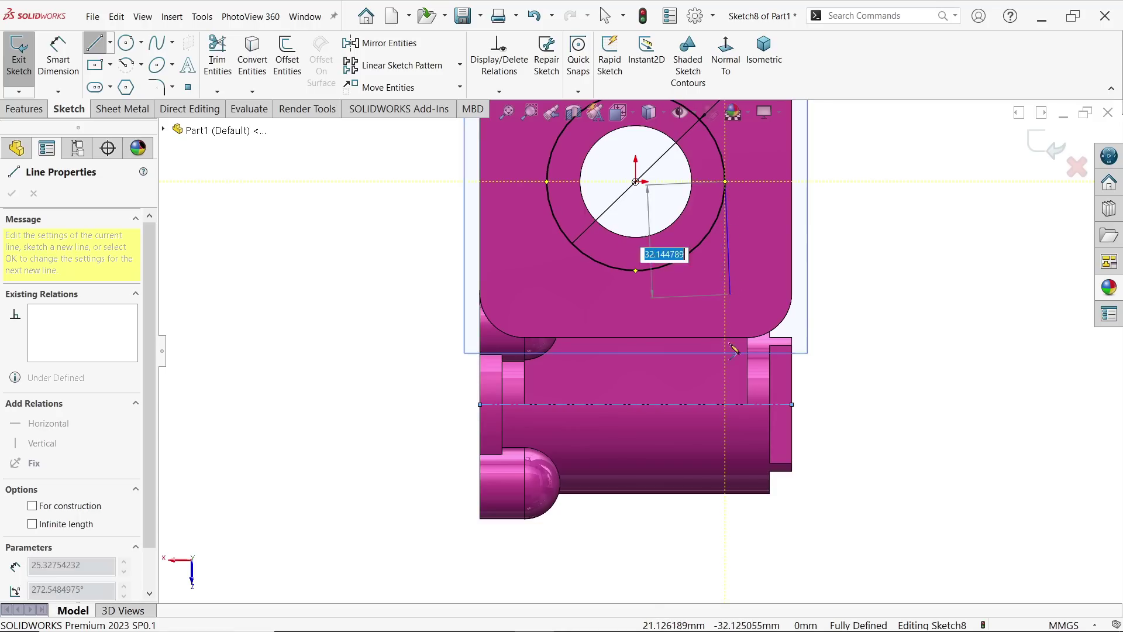
{"action": "left_click", "coordinate": [726, 405]}
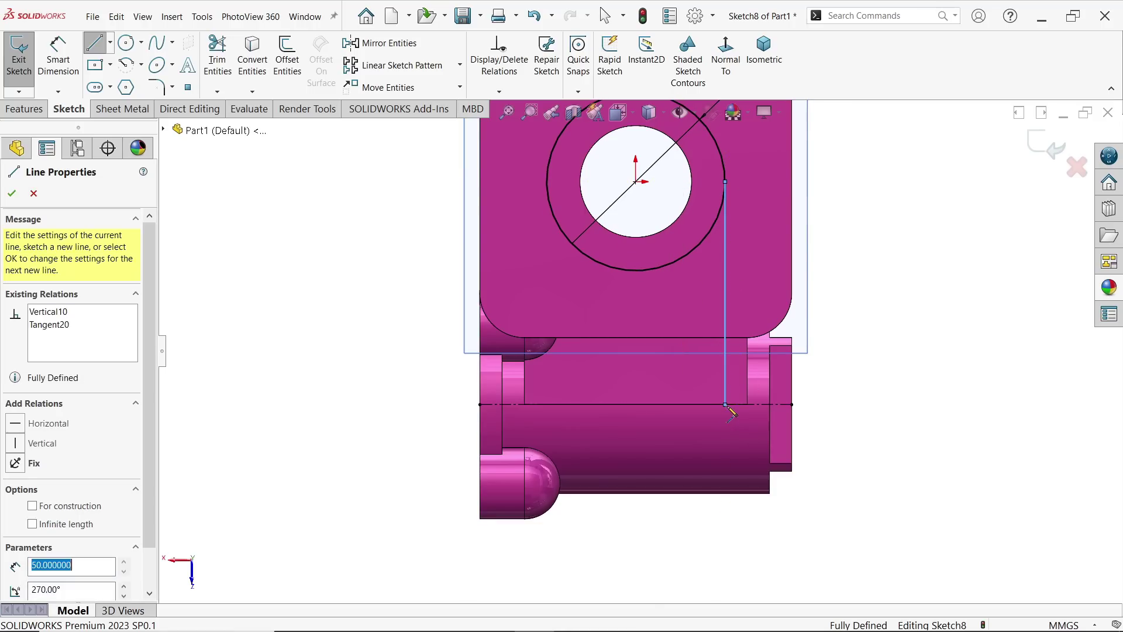
{"action": "left_click", "coordinate": [543, 404]}
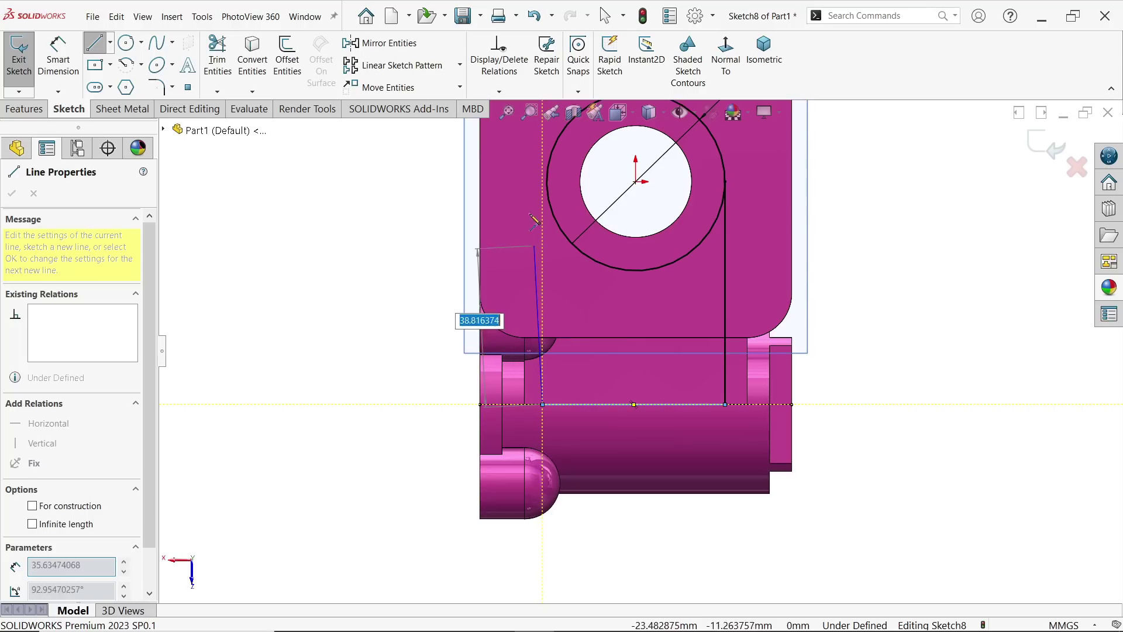
{"action": "left_click", "coordinate": [547, 183]}
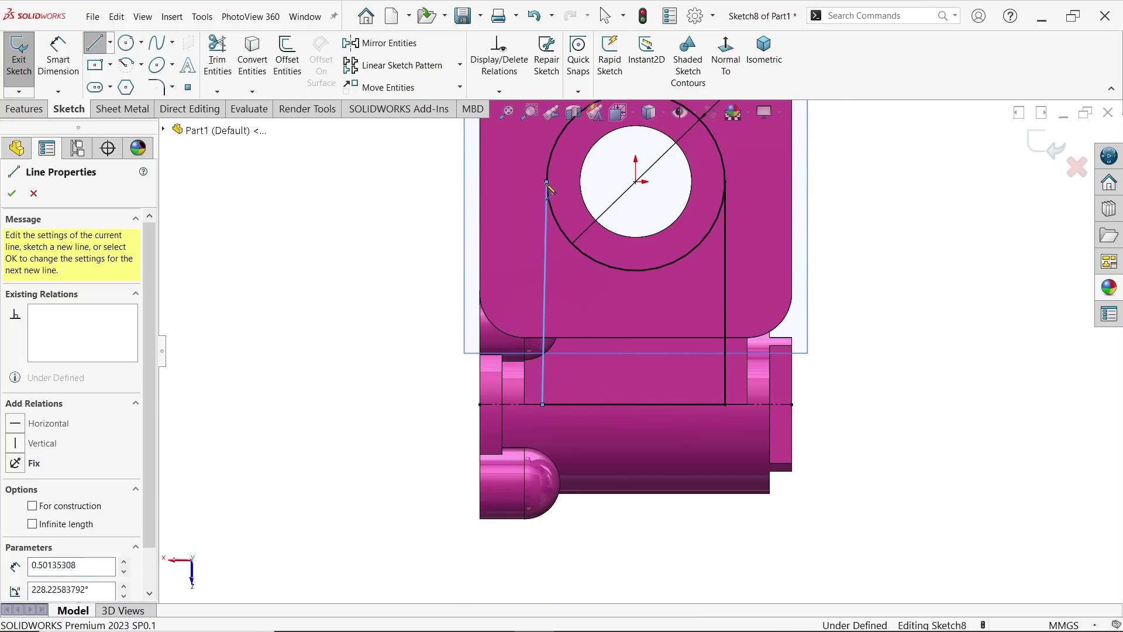
{"action": "key", "text": "Escape"}
Step: Make the outline's slanted side line vertical
{"action": "left_click", "coordinate": [545, 288]}
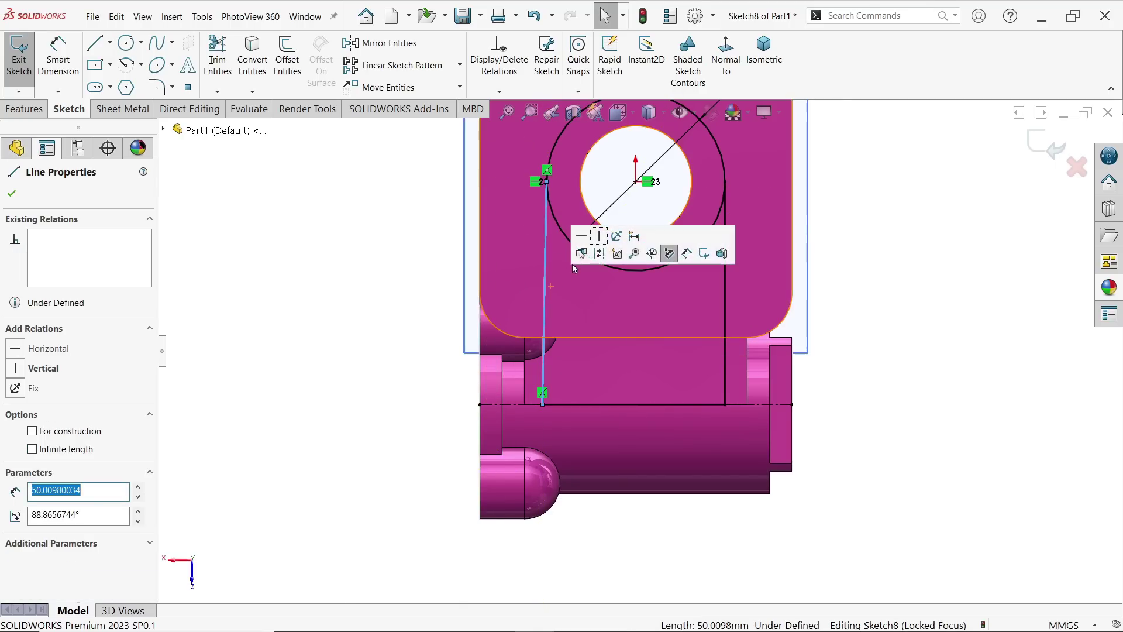
{"action": "left_click", "coordinate": [598, 236]}
{"action": "left_click", "coordinate": [223, 154]}
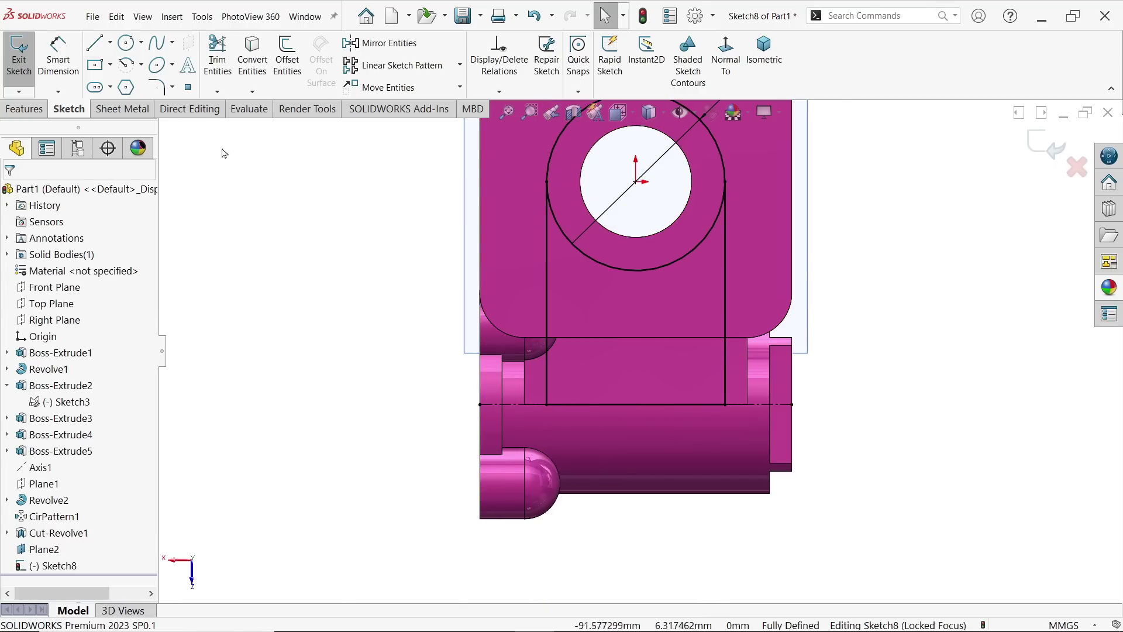
Step: Sketch a stepped profile below the centerline: about 14 mm down, 40 mm across, about 2 mm up, 15 mm to the end face, back to centerline
{"action": "left_click", "coordinate": [94, 42]}
{"action": "scroll", "coordinate": [665, 451], "scroll_direction": "down", "scroll_amount": 3}
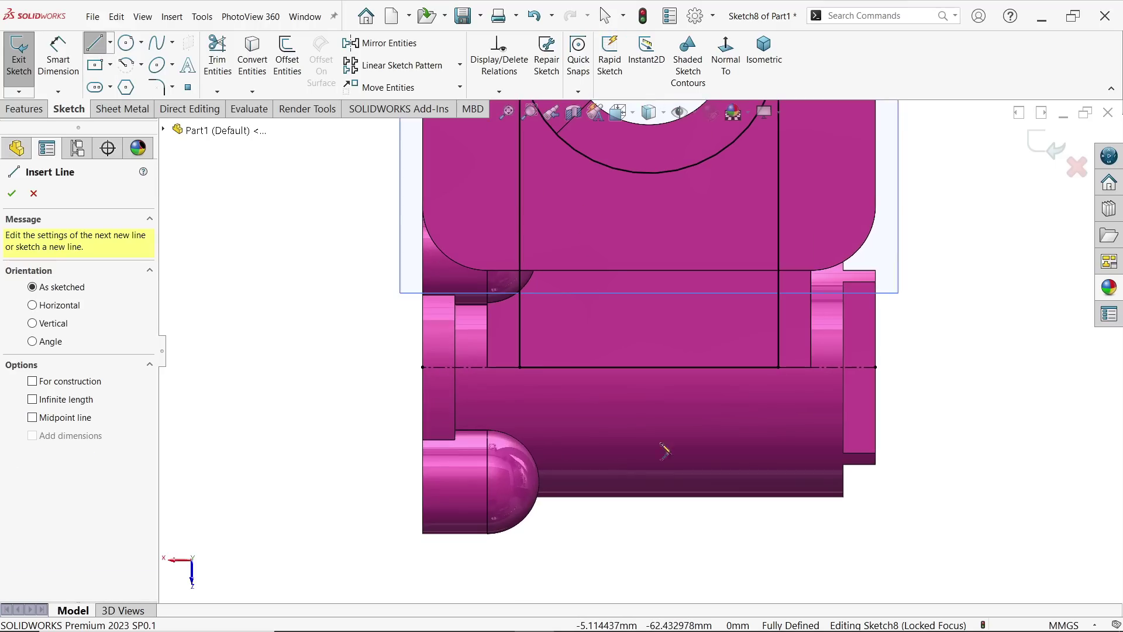
{"action": "left_click", "coordinate": [779, 367]}
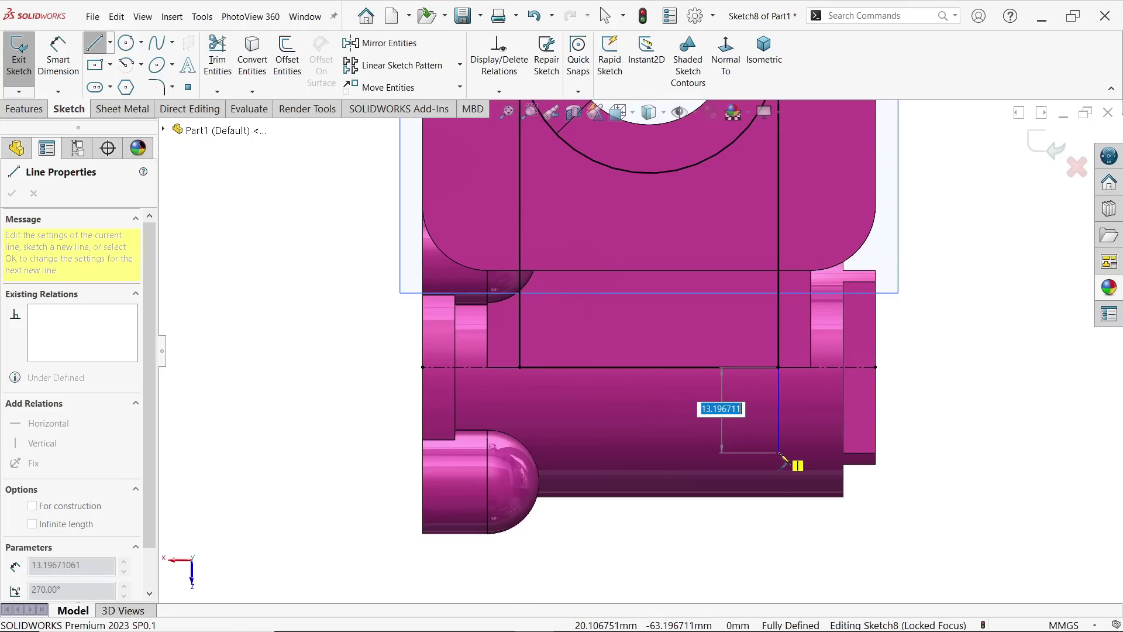
{"action": "left_click", "coordinate": [779, 459]}
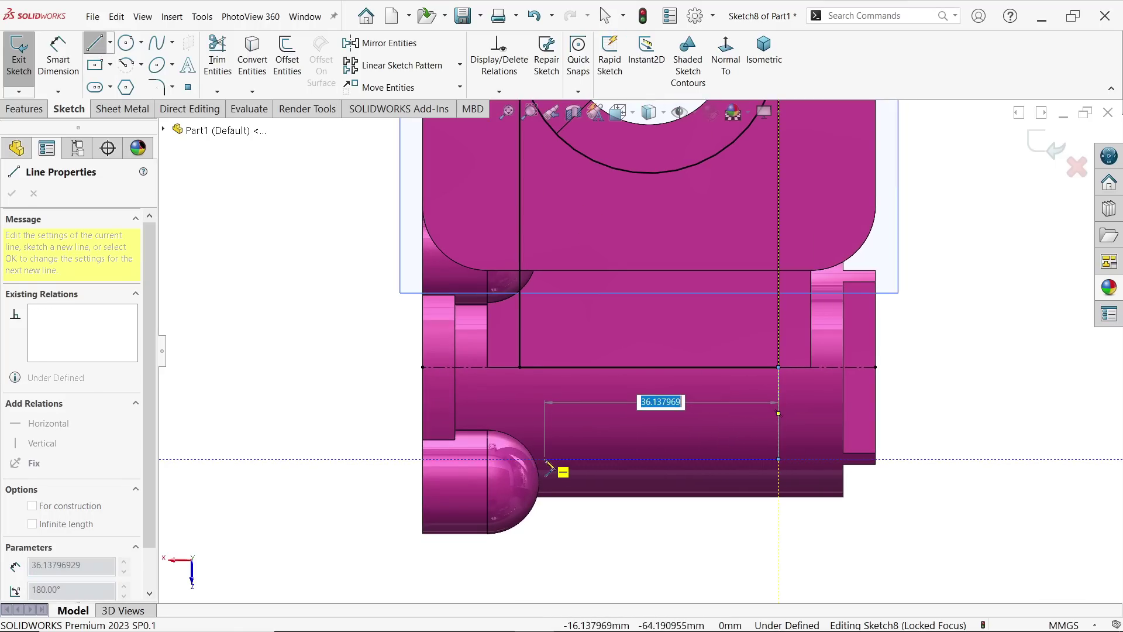
{"action": "type", "text": "40"}
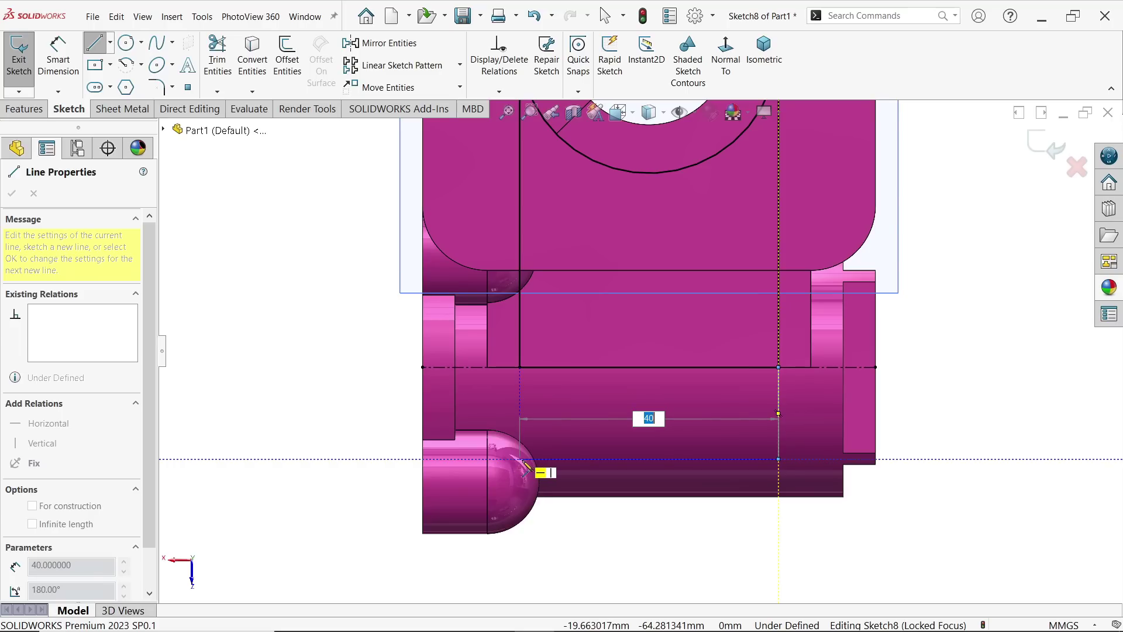
{"action": "key", "text": "Return"}
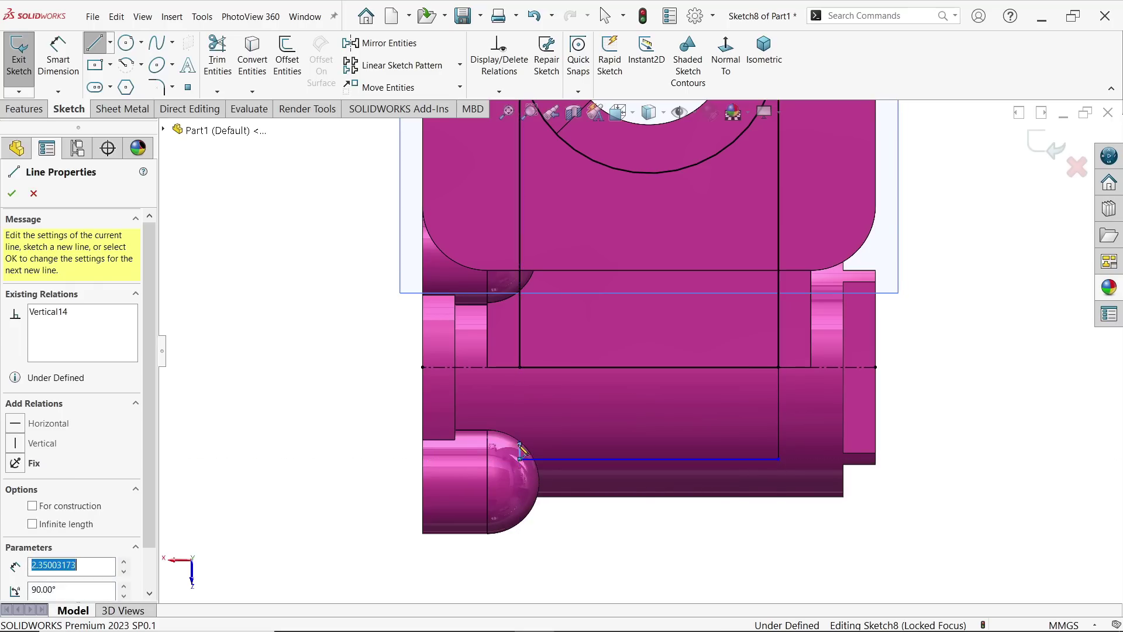
{"action": "left_click", "coordinate": [423, 443]}
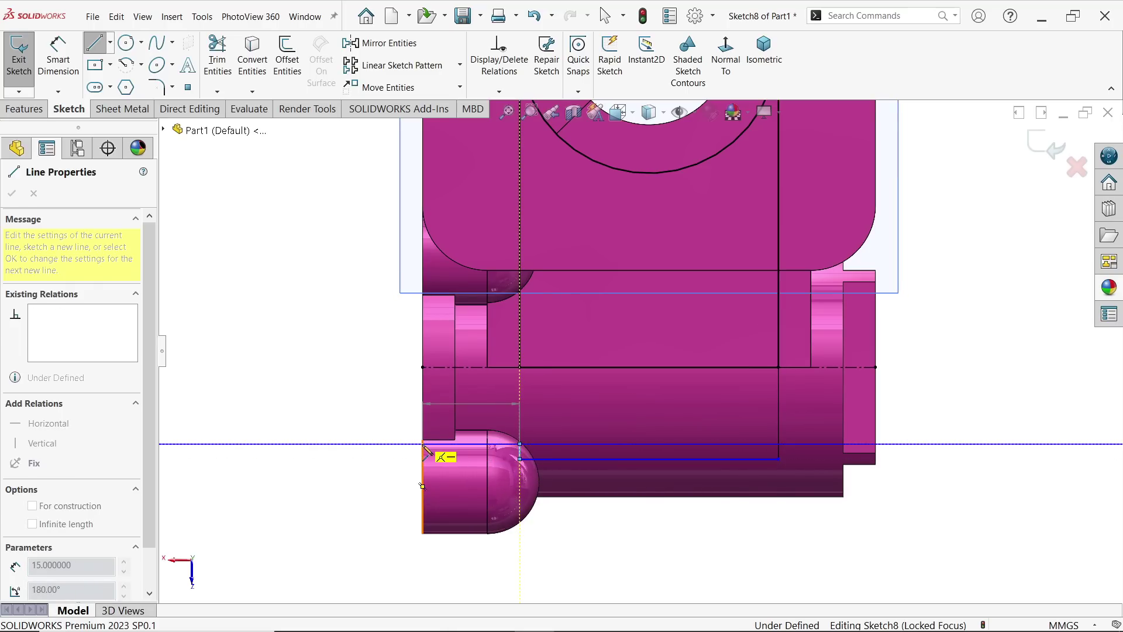
{"action": "left_click", "coordinate": [423, 367]}
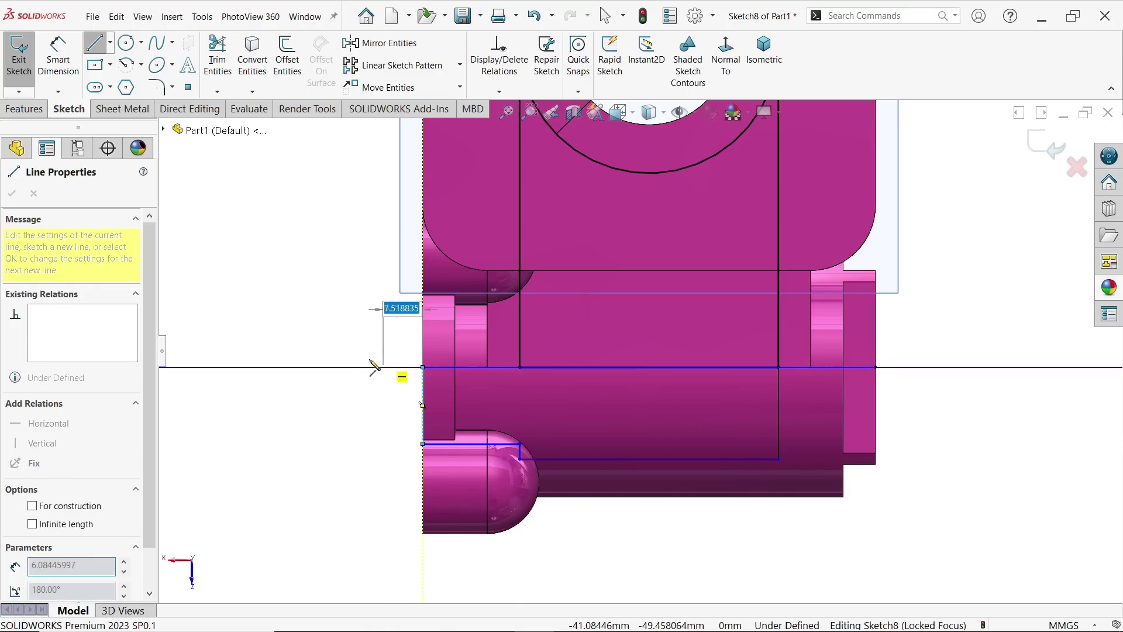
{"action": "key", "text": "Escape"}
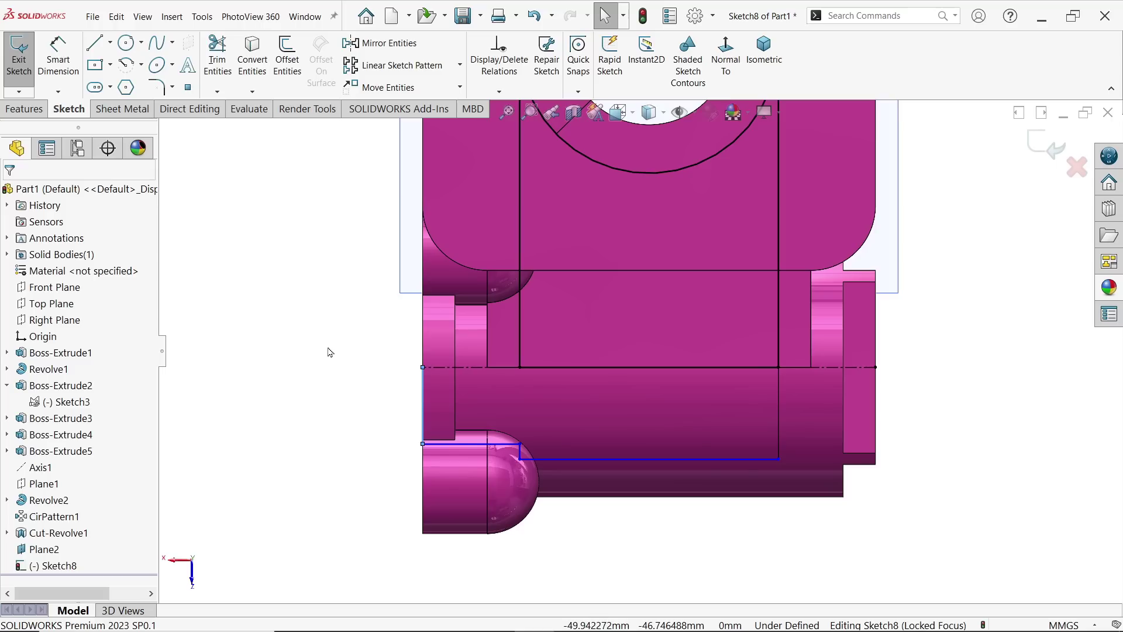
Step: Make the profile's short step line collinear with the outline's vertical side line above it
{"action": "left_click", "coordinate": [521, 460]}
{"action": "left_click", "coordinate": [518, 342], "text": "ctrl"}
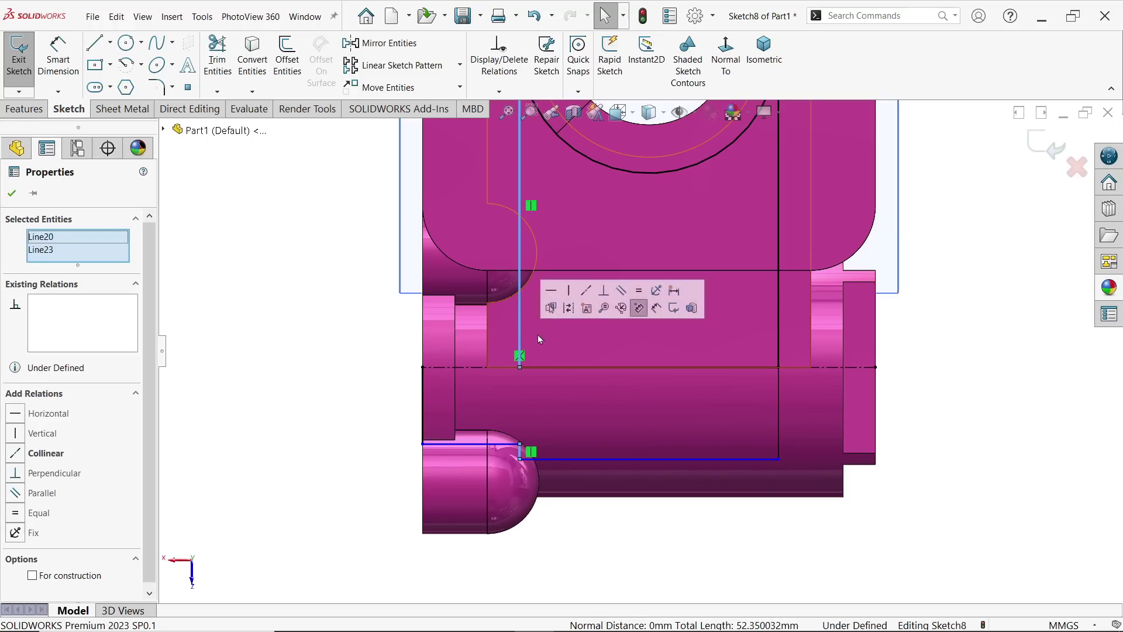
{"action": "left_click", "coordinate": [586, 290]}
{"action": "left_click", "coordinate": [290, 364]}
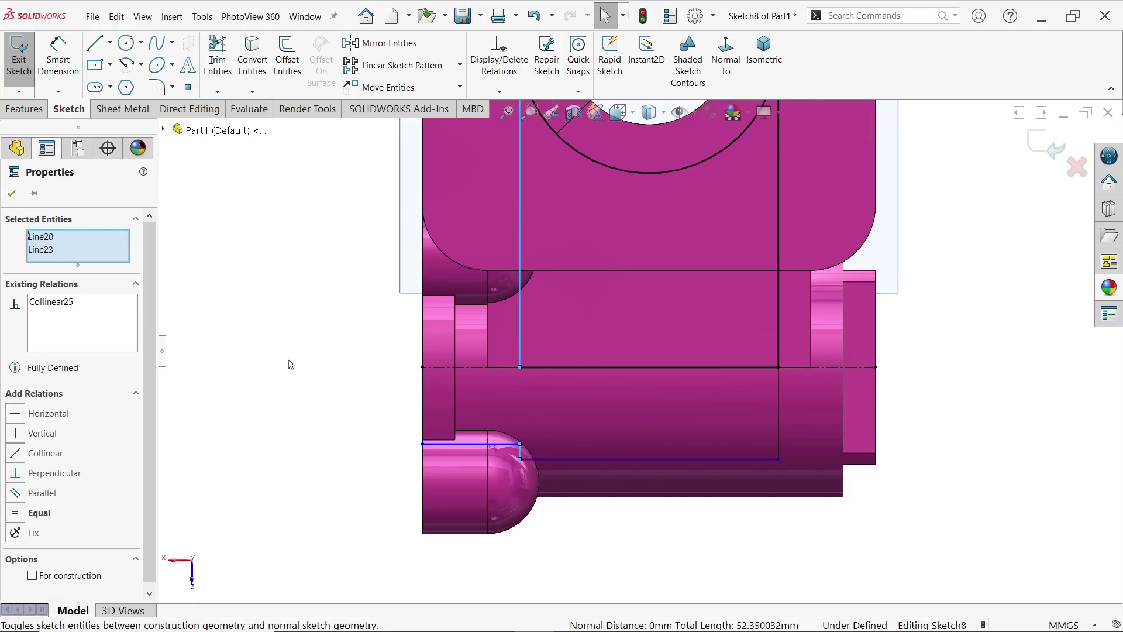
Step: Dimension the profile's long horizontal line about the centerline as a 30 mm diameter
{"action": "left_click", "coordinate": [76, 80]}
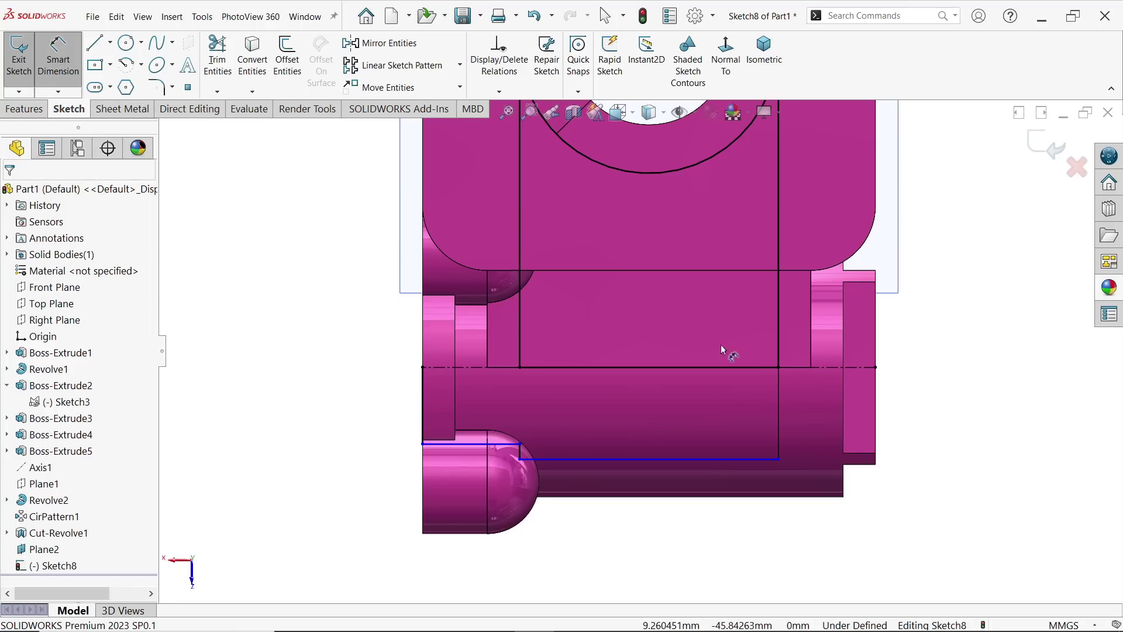
{"action": "left_click", "coordinate": [770, 460]}
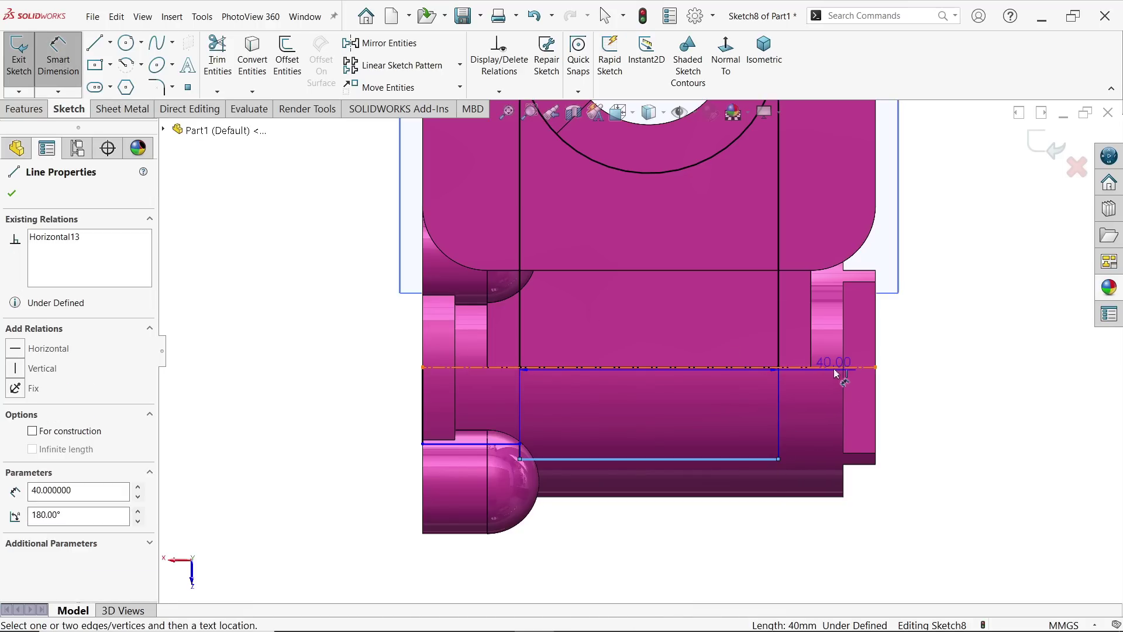
{"action": "left_click", "coordinate": [851, 368]}
{"action": "left_click", "coordinate": [934, 349]}
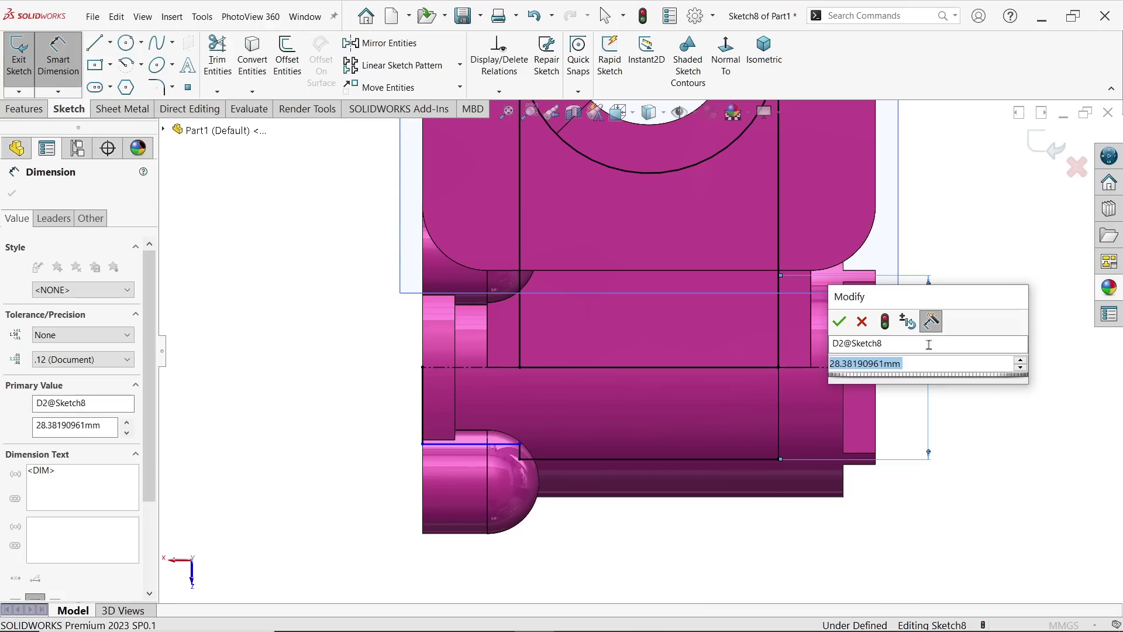
{"action": "type", "text": "30"}
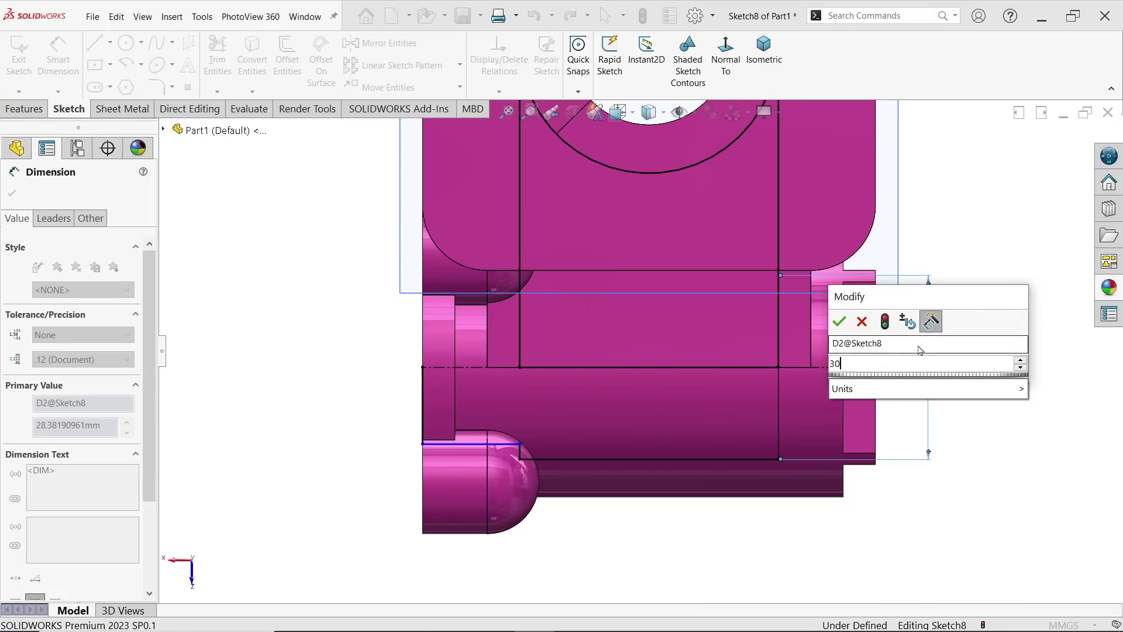
{"action": "left_click", "coordinate": [840, 321]}
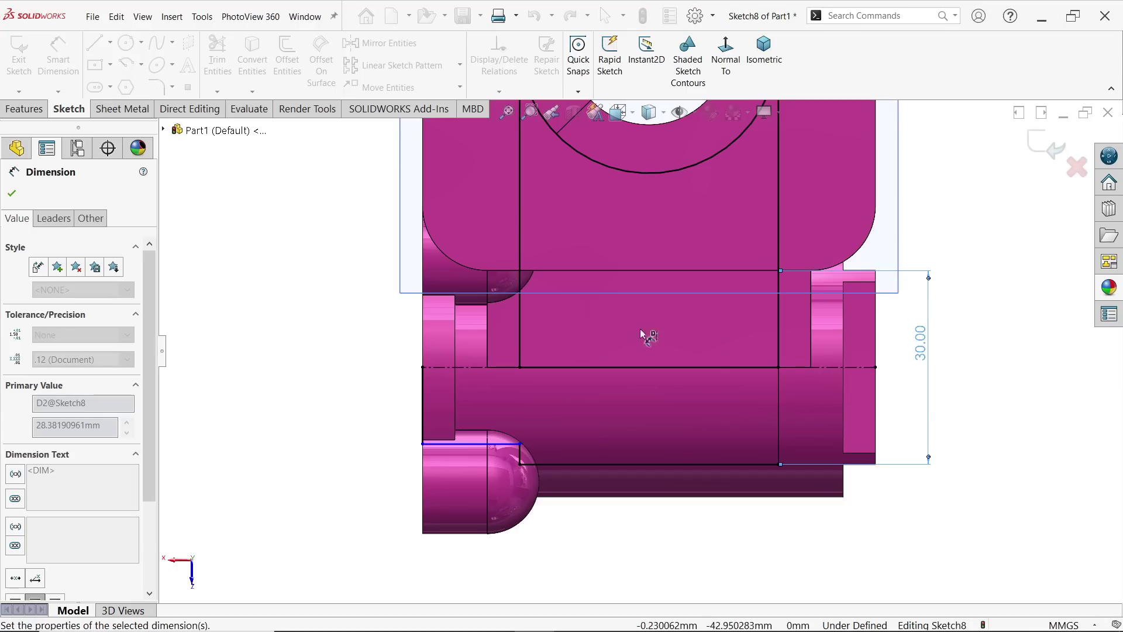
Step: Dimension the profile's short horizontal line near the flange end about the centerline as a 28 mm diameter
{"action": "left_click", "coordinate": [497, 443]}
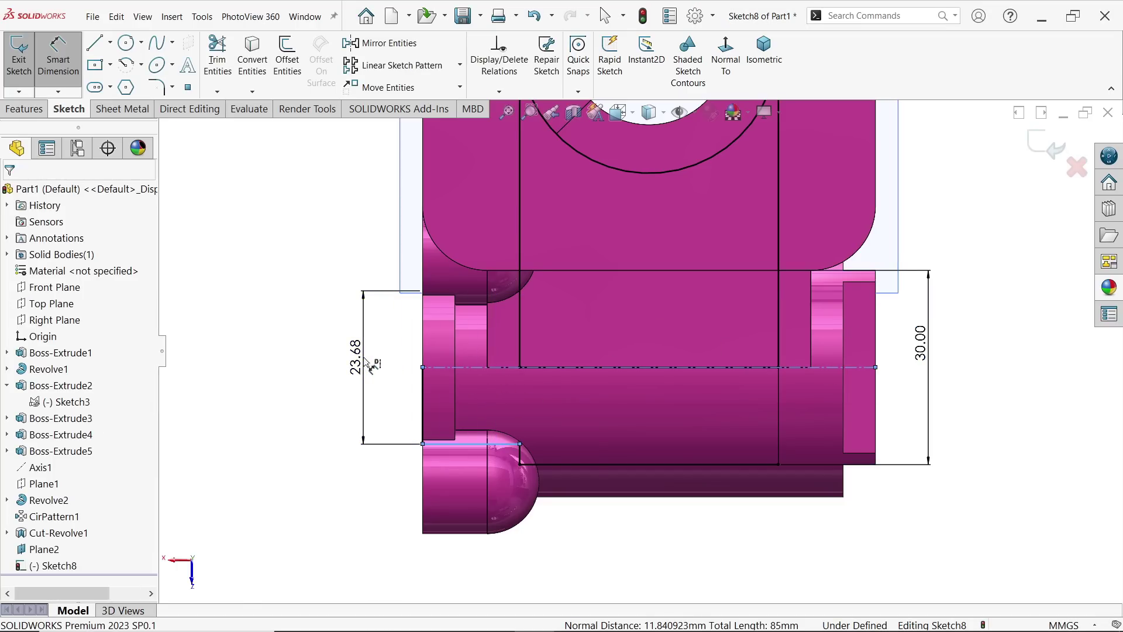
{"action": "left_click", "coordinate": [363, 362]}
{"action": "type", "text": "28"}
{"action": "key", "text": "Return"}
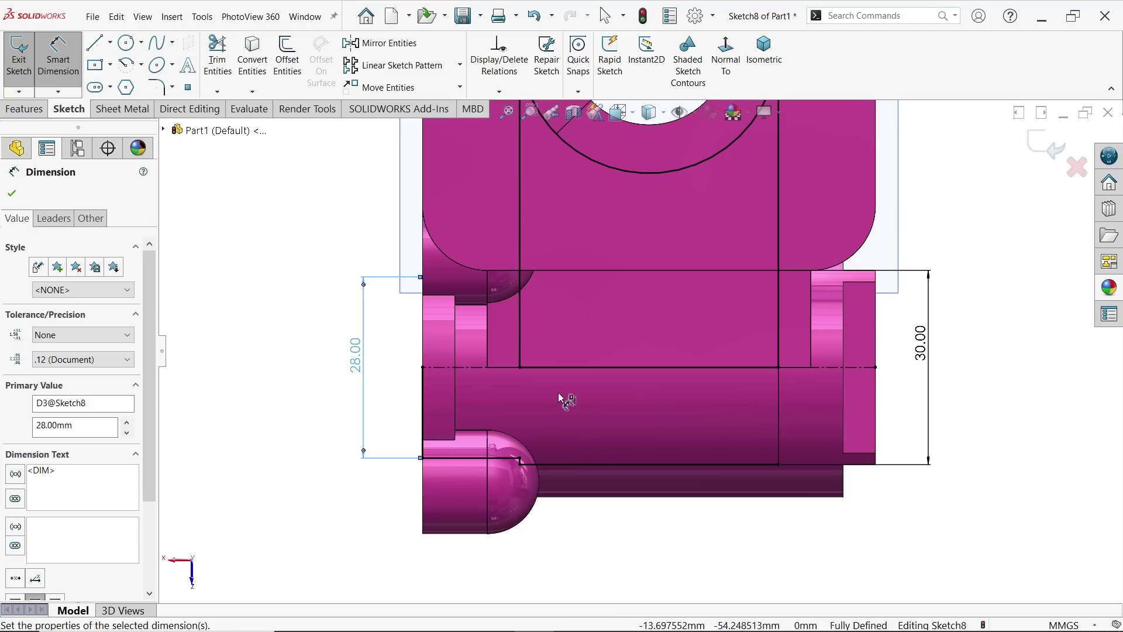
{"action": "scroll", "coordinate": [558, 394], "scroll_direction": "down", "scroll_amount": 1}
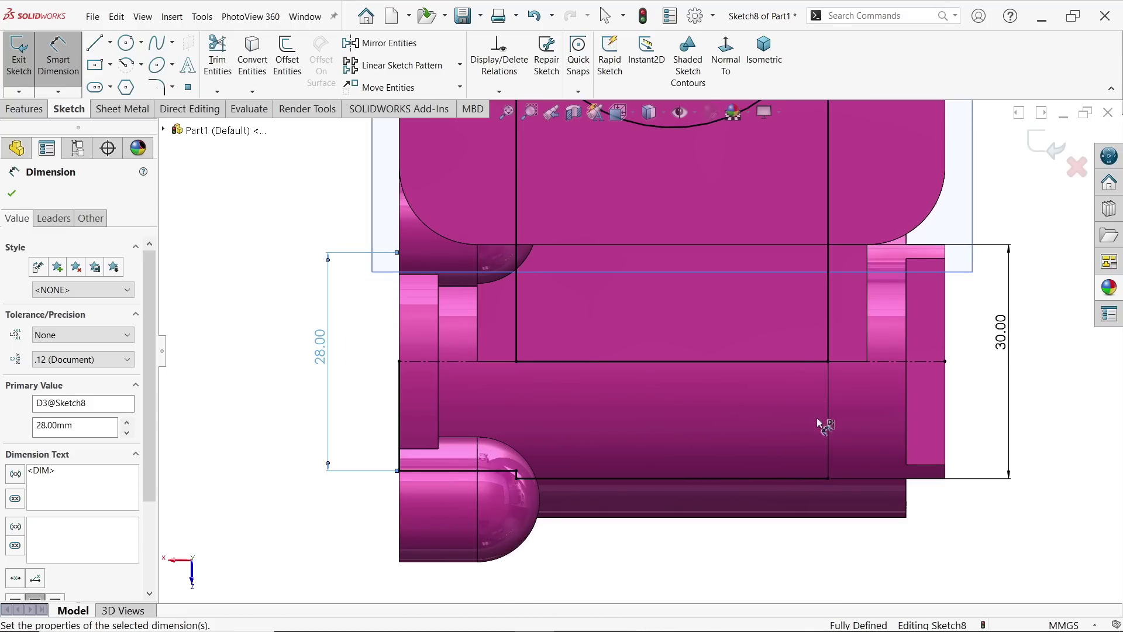
{"action": "left_click", "coordinate": [10, 193]}
Step: Cut-revolve the stepped profile region 360° around the side branch's centerline to bore the branch
{"action": "left_click", "coordinate": [47, 114]}
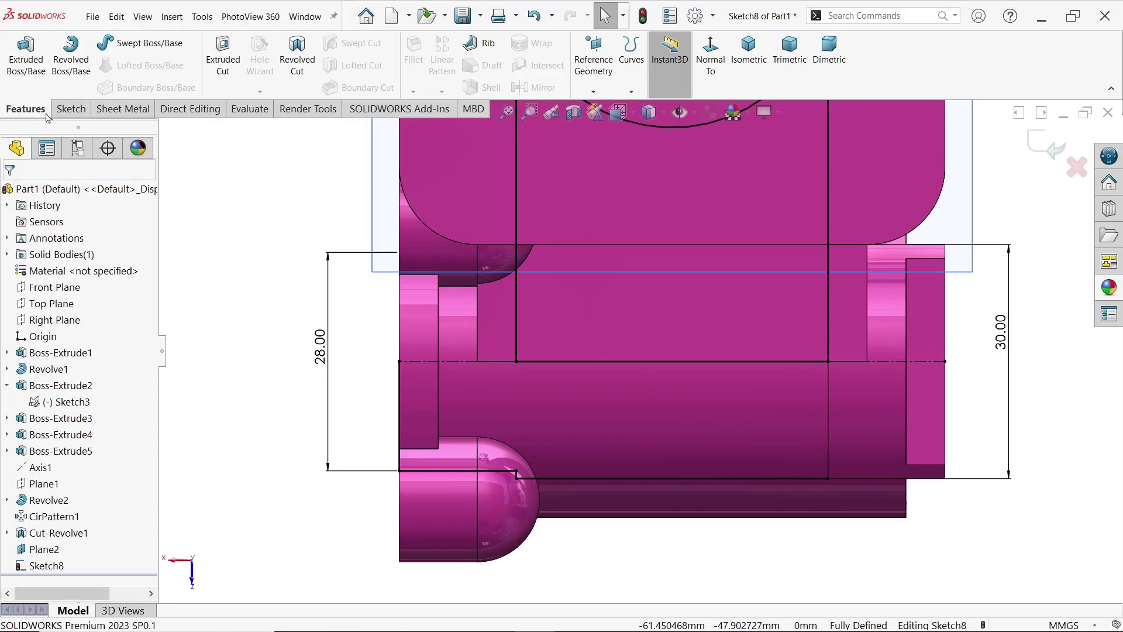
{"action": "left_click", "coordinate": [299, 63]}
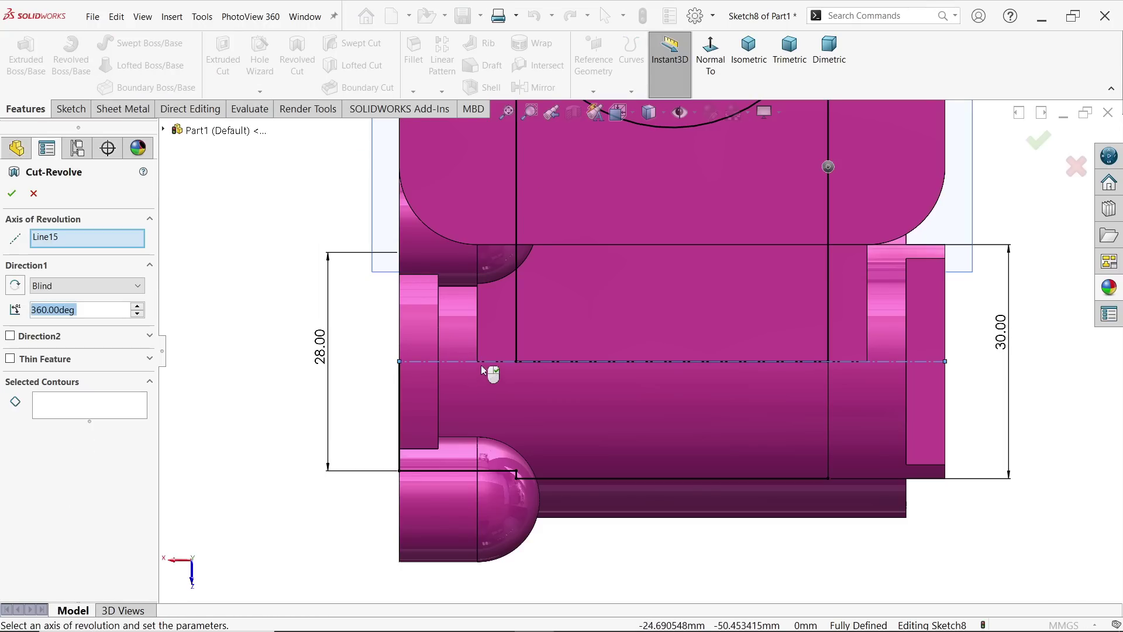
{"action": "left_click", "coordinate": [67, 408]}
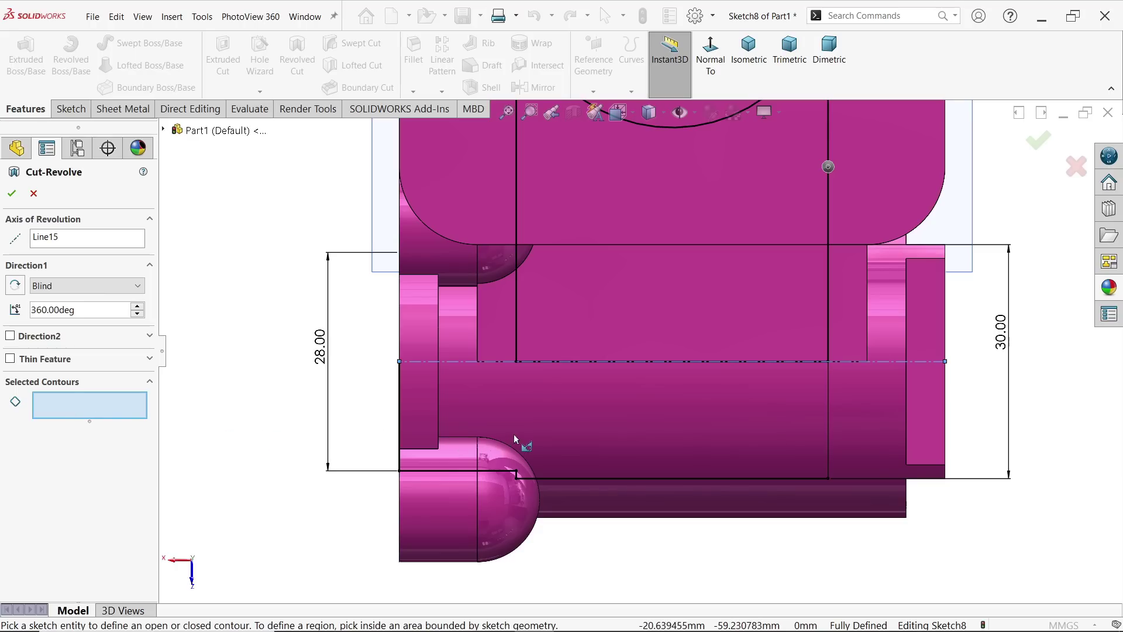
{"action": "left_click", "coordinate": [536, 432]}
{"action": "mouse_move", "coordinate": [657, 481]}
{"action": "middle_mouse_down"}
{"action": "mouse_move", "coordinate": [637, 406]}
{"action": "mouse_move", "coordinate": [682, 416]}
{"action": "middle_mouse_up"}
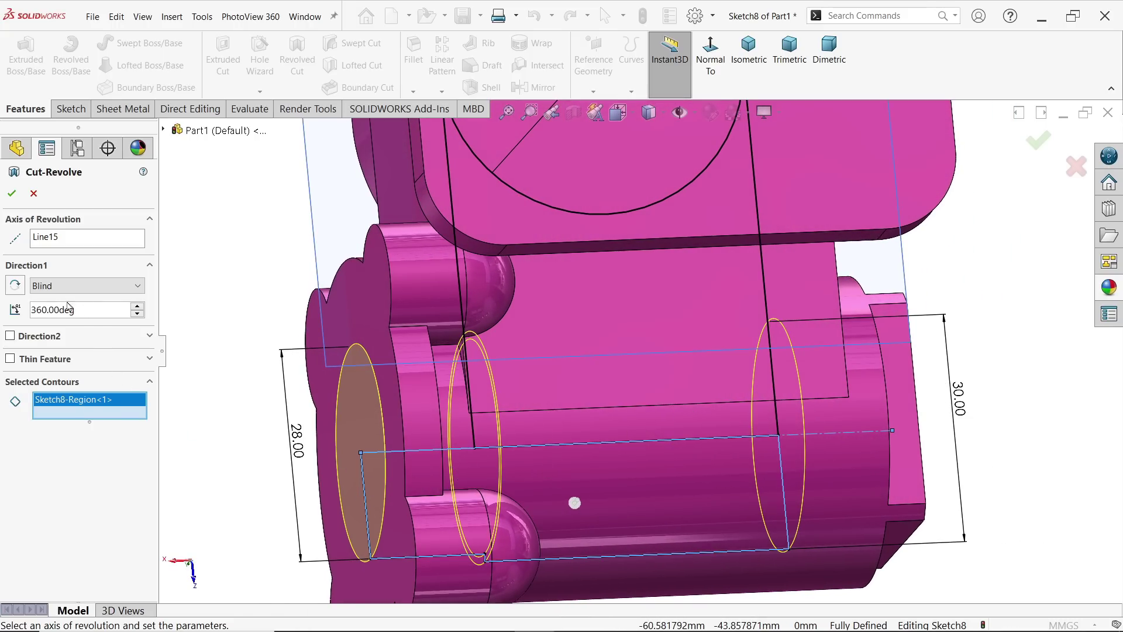
{"action": "left_click", "coordinate": [12, 195]}
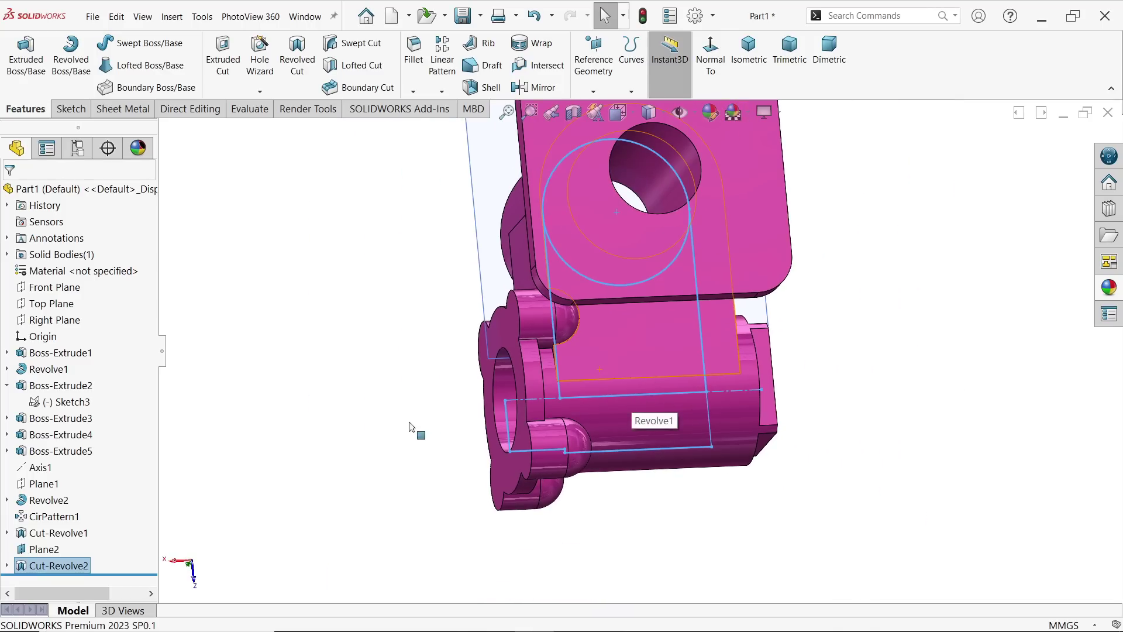
Step: Start an extruded cut reusing the bore's sketch, with the circle and adjoining rectangular region as contours and a 15 mm blind depth
{"action": "mouse_move", "coordinate": [416, 414]}
{"action": "middle_mouse_down"}
{"action": "mouse_move", "coordinate": [546, 379]}
{"action": "mouse_move", "coordinate": [532, 396]}
{"action": "mouse_move", "coordinate": [421, 394]}
{"action": "mouse_move", "coordinate": [313, 431]}
{"action": "middle_mouse_up"}
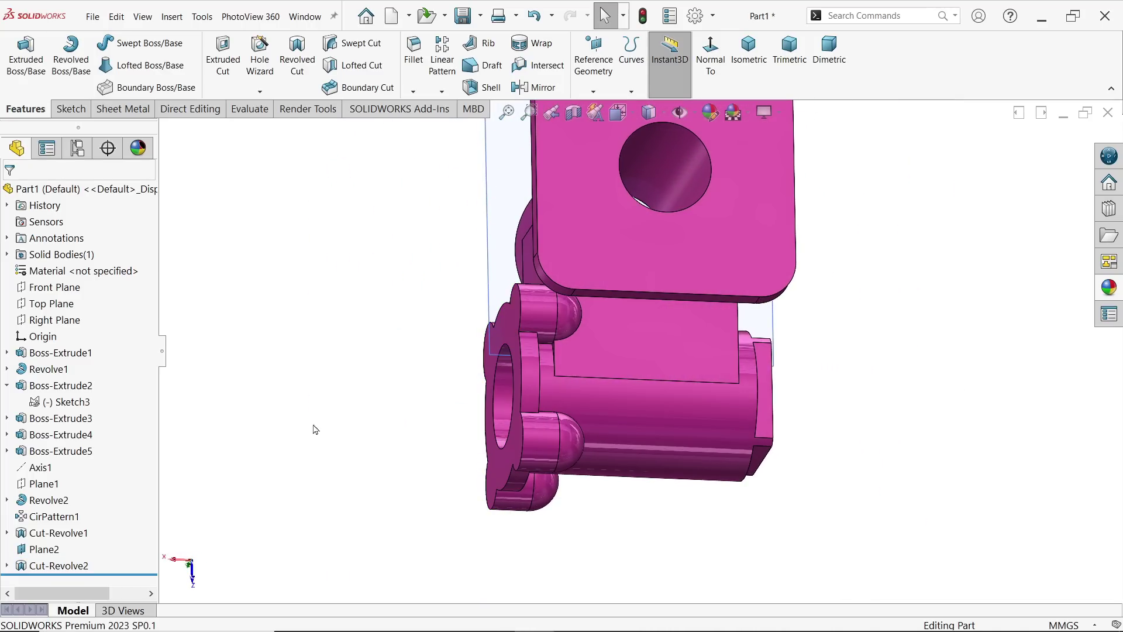
{"action": "left_click", "coordinate": [7, 565]}
{"action": "left_click", "coordinate": [59, 565]}
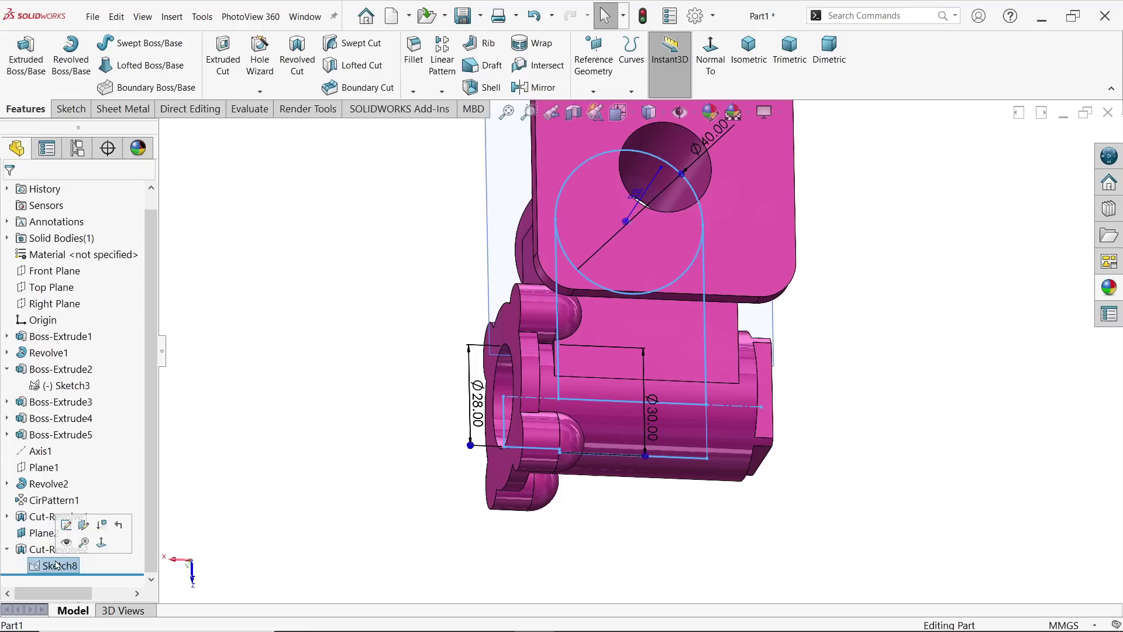
{"action": "left_click", "coordinate": [223, 58]}
{"action": "left_click", "coordinate": [641, 276]}
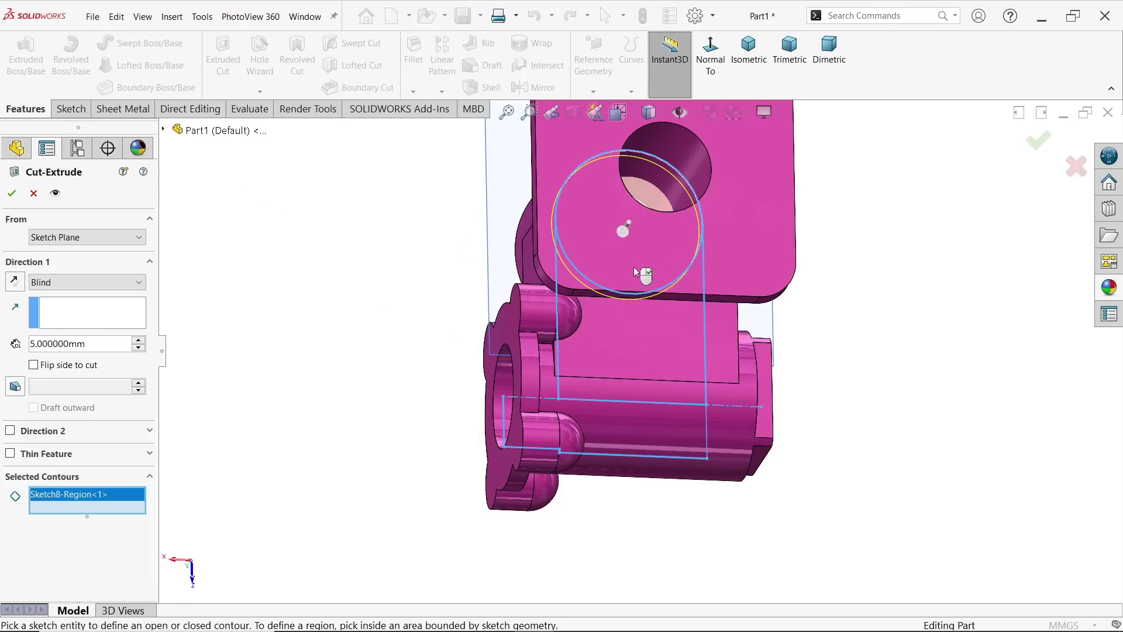
{"action": "left_click", "coordinate": [652, 346]}
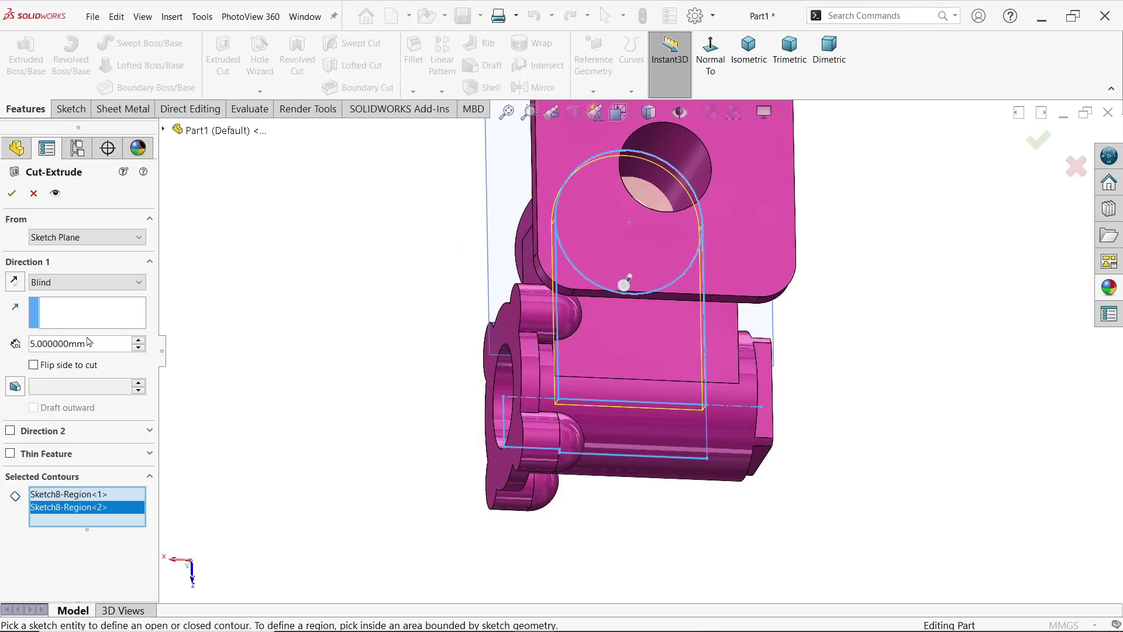
{"action": "type", "text": "15"}
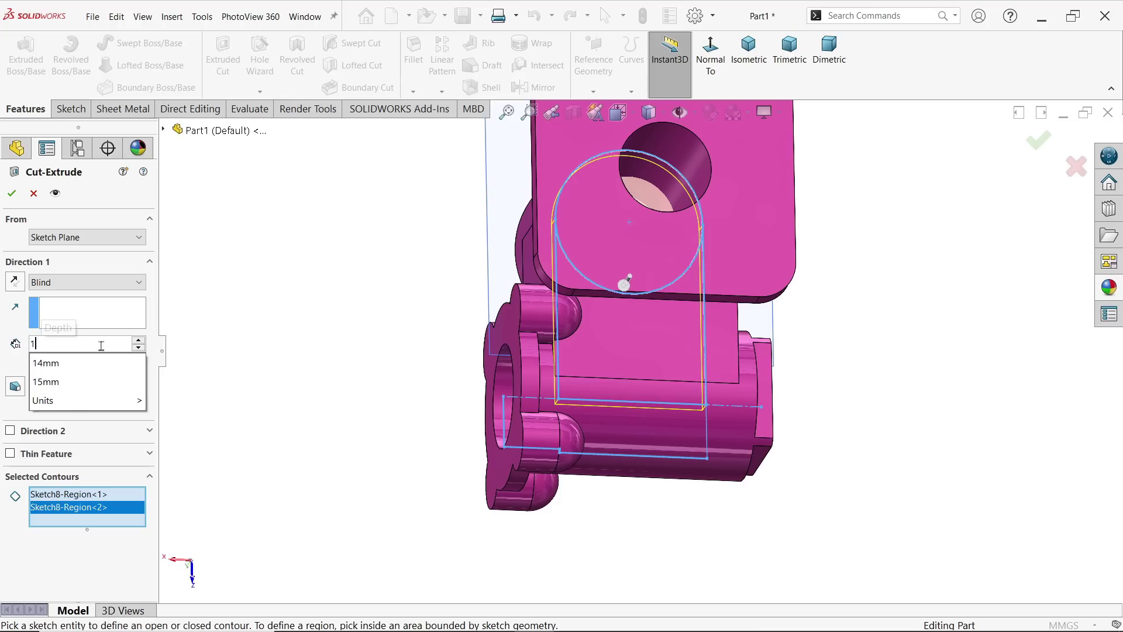
{"action": "key", "text": "Return"}
Step: Add a second blind direction to the cut with a depth of 22-15 (7 mm) and complete the cavity cut
{"action": "left_click", "coordinate": [760, 64]}
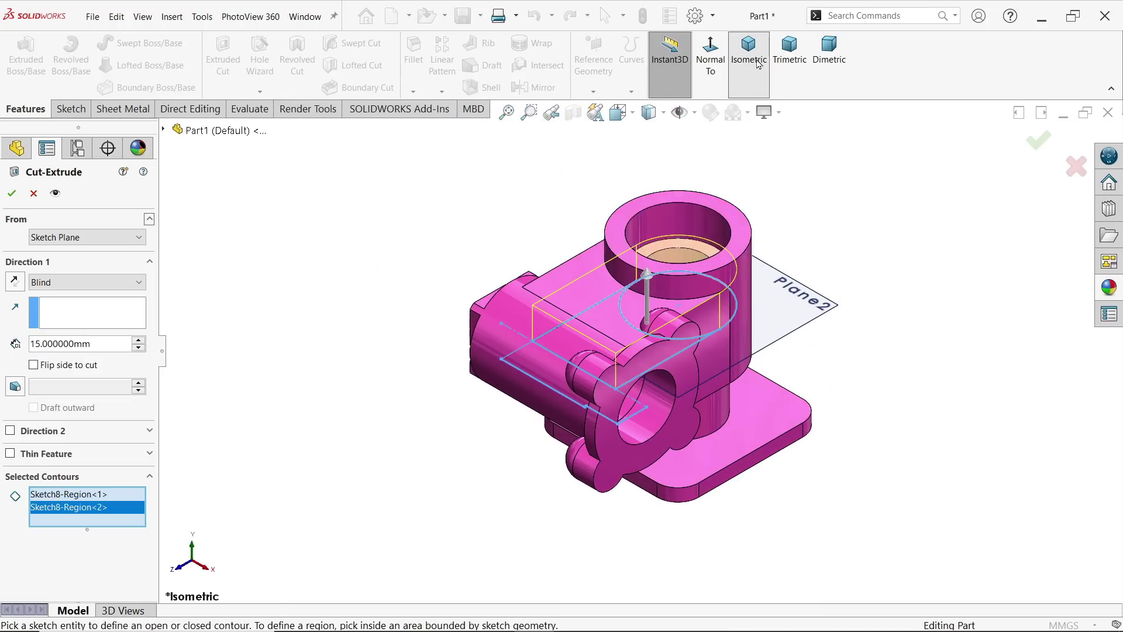
{"action": "scroll", "coordinate": [722, 290], "scroll_direction": "down", "scroll_amount": 3}
{"action": "middle_click_drag", "start_coordinate": [722, 289], "coordinate": [728, 305]}
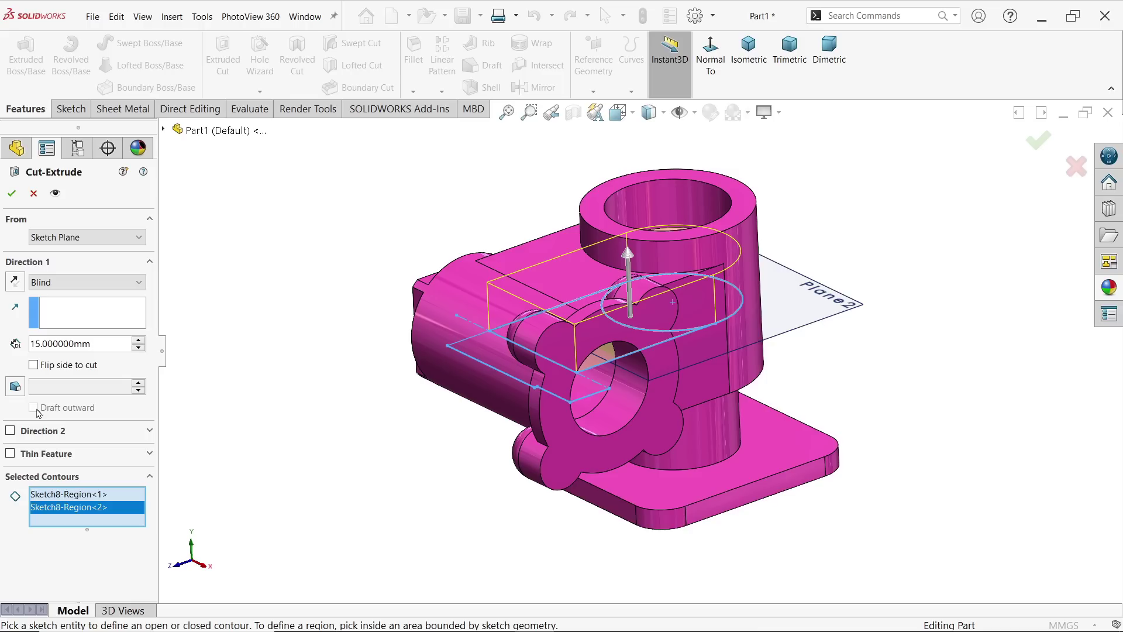
{"action": "left_click", "coordinate": [10, 431]}
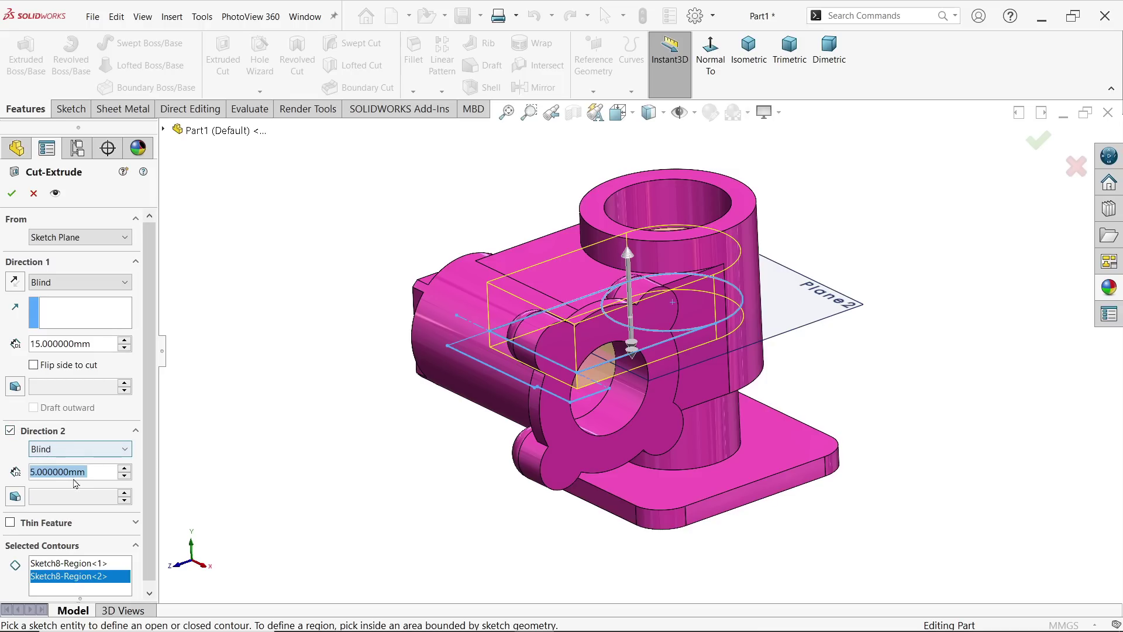
{"action": "type", "text": "22-1"}
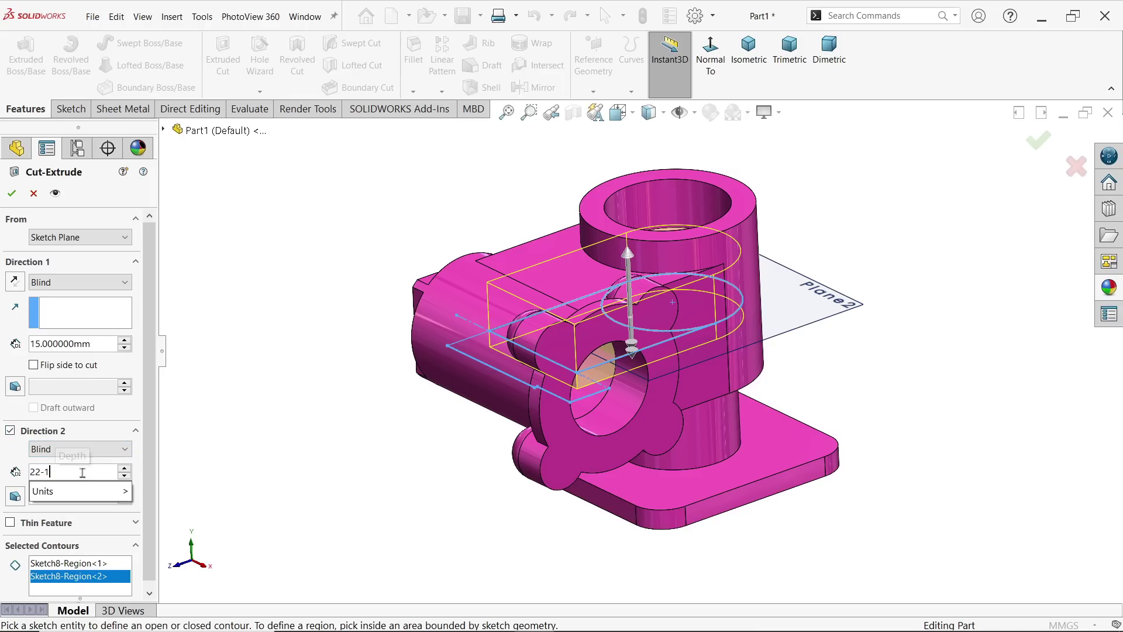
{"action": "type", "text": "5"}
{"action": "key", "text": "Return"}
{"action": "middle_click_drag", "start_coordinate": [243, 401], "coordinate": [216, 368]}
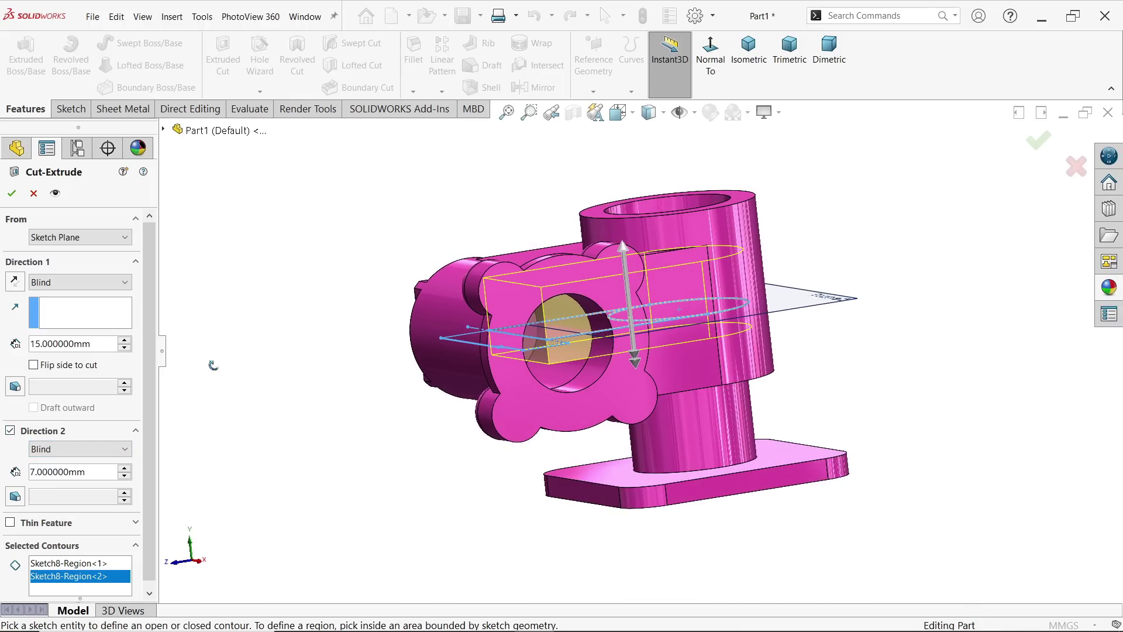
{"action": "left_click", "coordinate": [13, 193]}
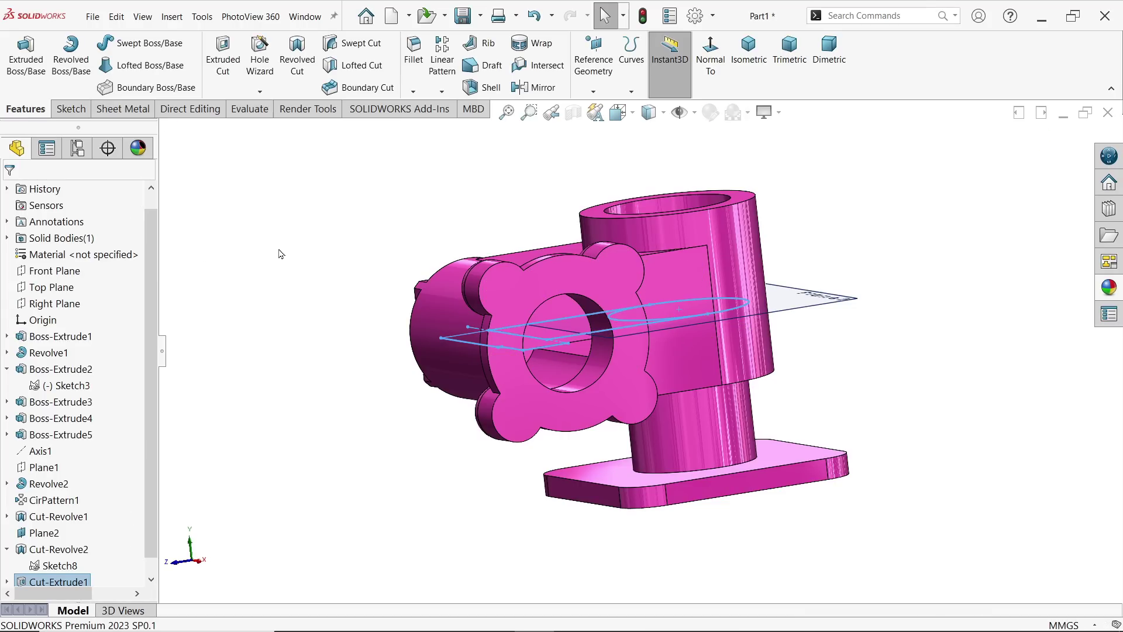
{"action": "middle_click_drag", "start_coordinate": [275, 261], "coordinate": [296, 319]}
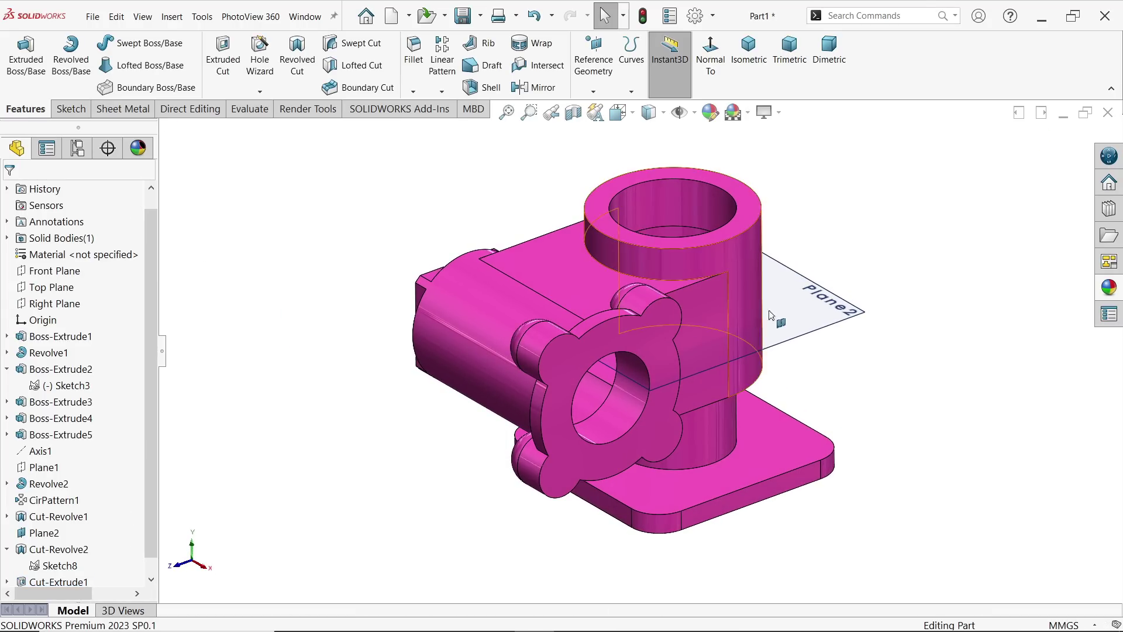
Step: Hide the reference plane Plane2 and return the model to the isometric view
{"action": "left_click", "coordinate": [859, 320]}
{"action": "left_click", "coordinate": [904, 282]}
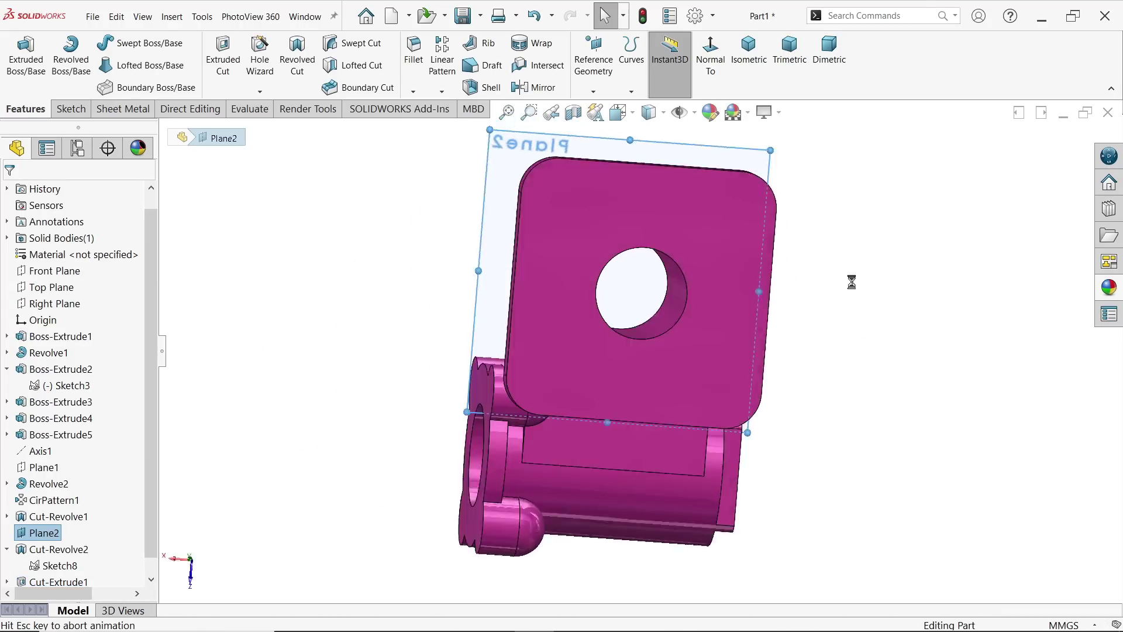
{"action": "left_click", "coordinate": [1043, 148]}
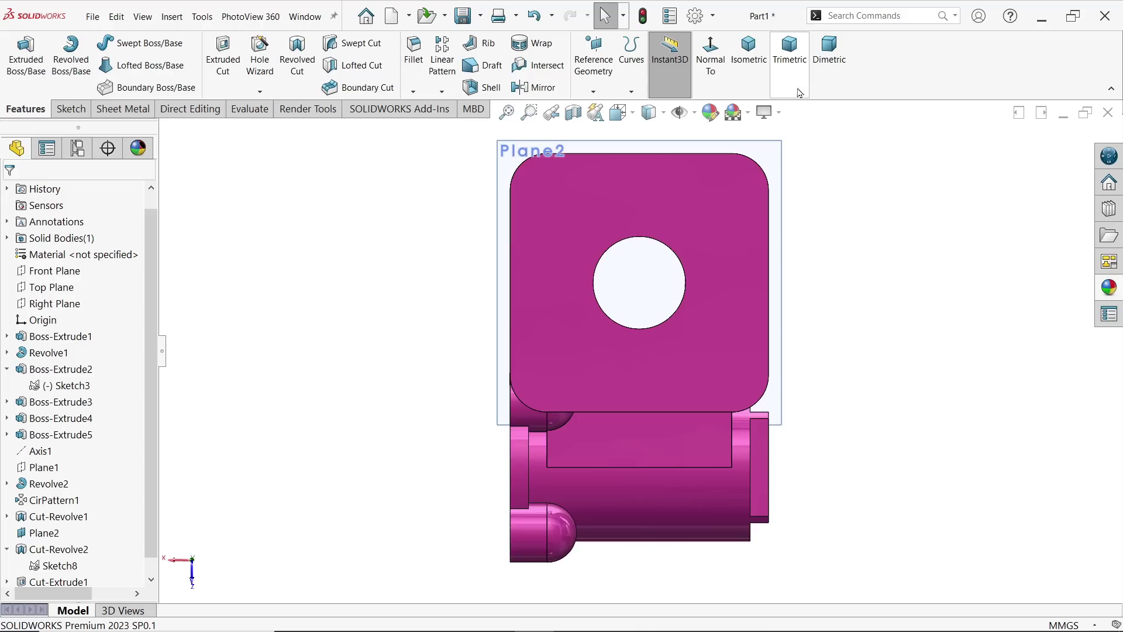
{"action": "left_click", "coordinate": [749, 49]}
{"action": "left_click", "coordinate": [834, 320]}
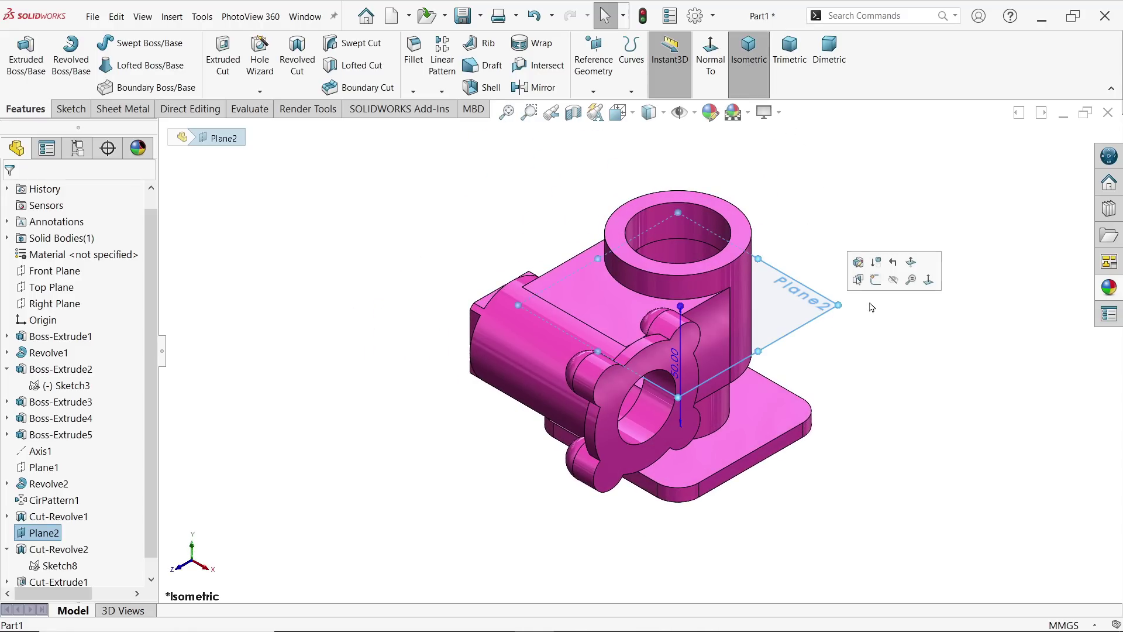
{"action": "left_click", "coordinate": [895, 282]}
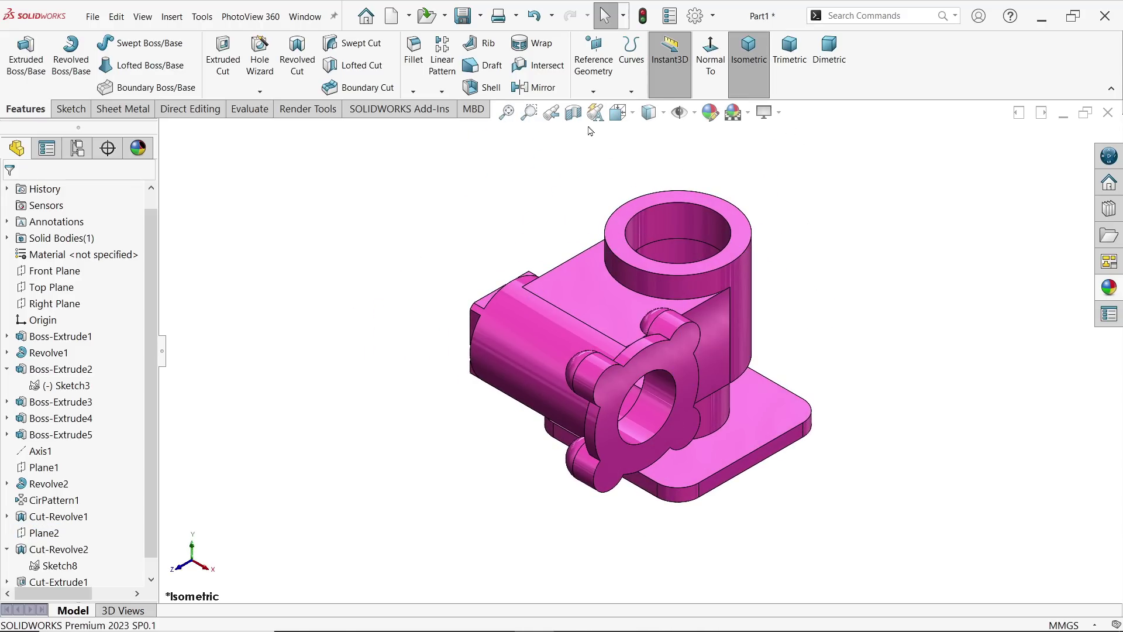
Step: Inspect the valve body's interior with a section view parallel to the Top Plane, offset upward, and switch the section off
{"action": "left_click", "coordinate": [573, 112]}
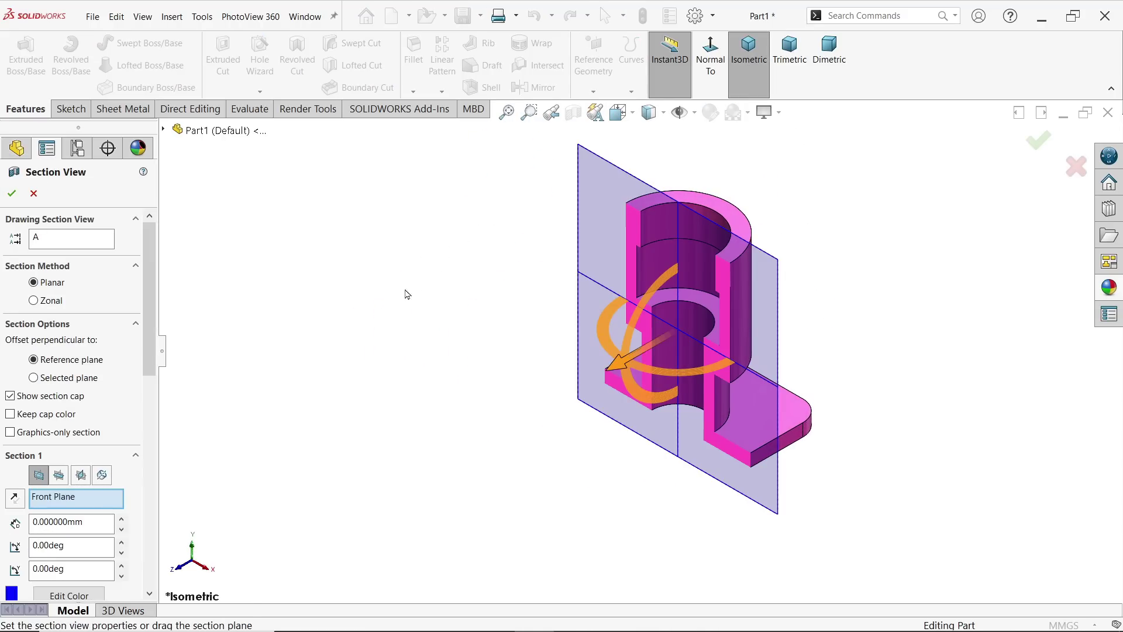
{"action": "left_click", "coordinate": [59, 475]}
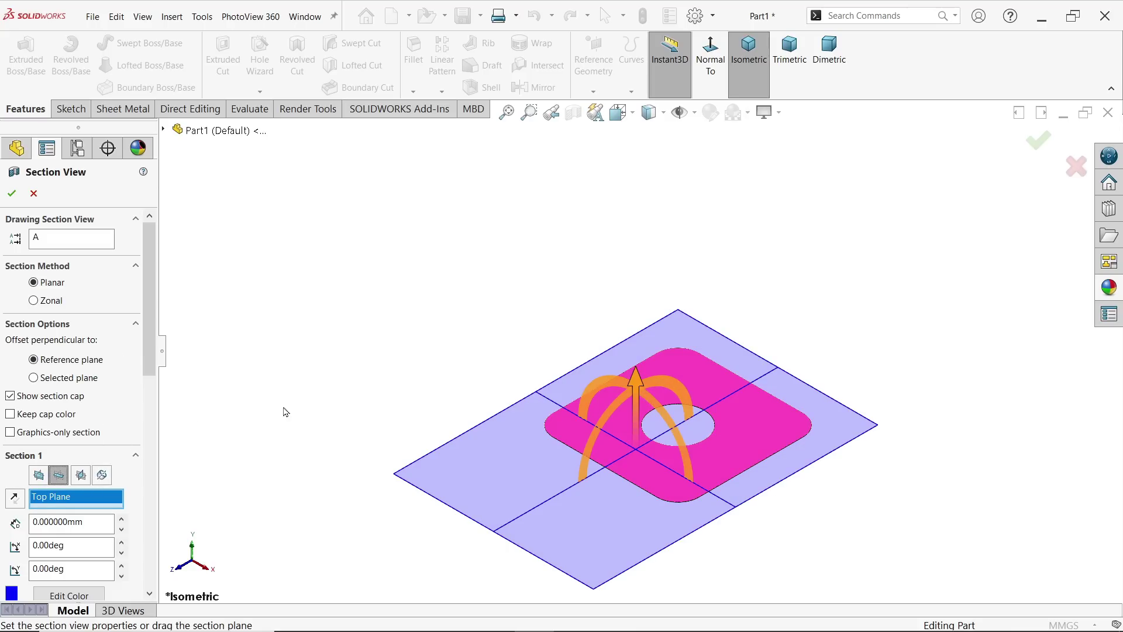
{"action": "left_click_drag", "start_coordinate": [626, 375], "coordinate": [623, 243]}
{"action": "left_click", "coordinate": [11, 195]}
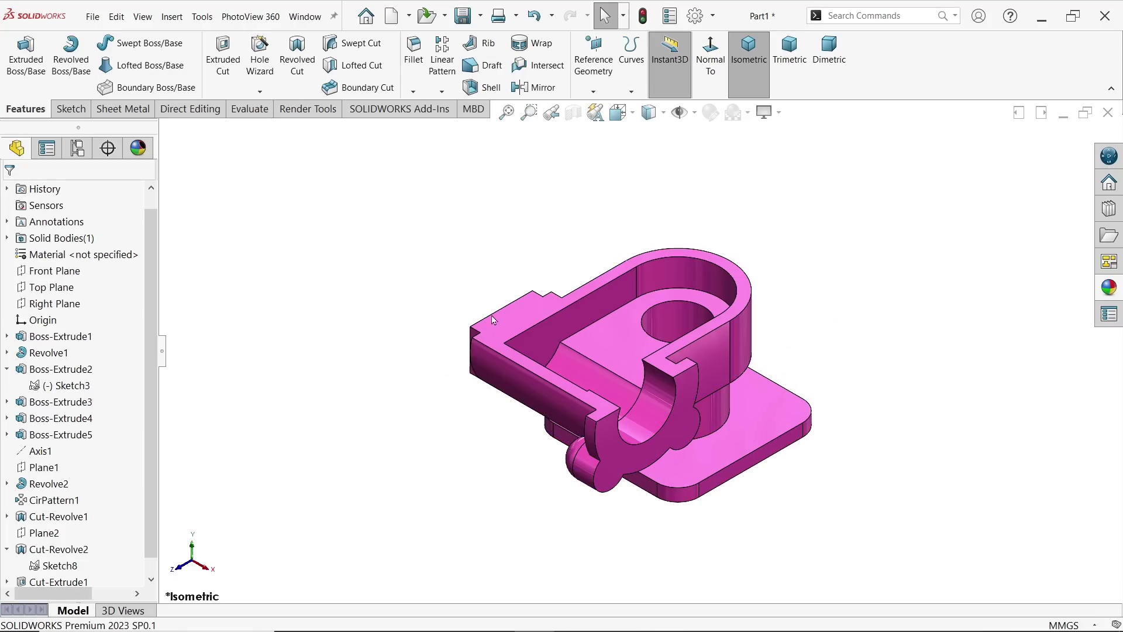
{"action": "middle_click_drag", "start_coordinate": [649, 434], "coordinate": [670, 342]}
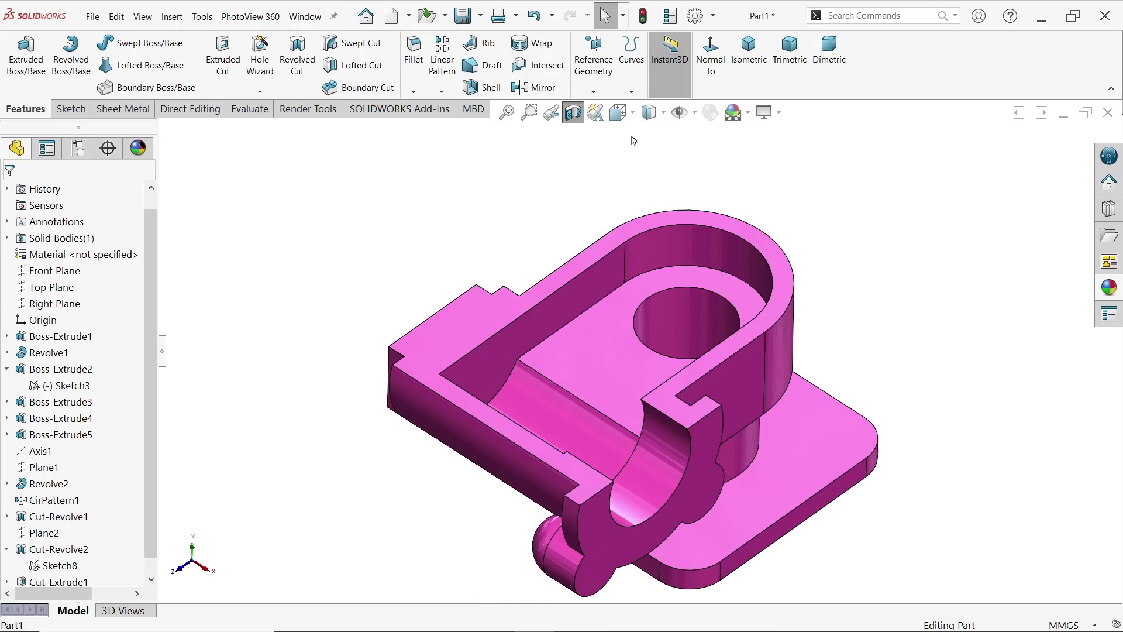
{"action": "left_click", "coordinate": [574, 111]}
Step: Start the Hole Wizard and consult the valve body drawing image for the tapped hole specifications in Section A-A
{"action": "middle_click_drag", "start_coordinate": [667, 258], "coordinate": [587, 226]}
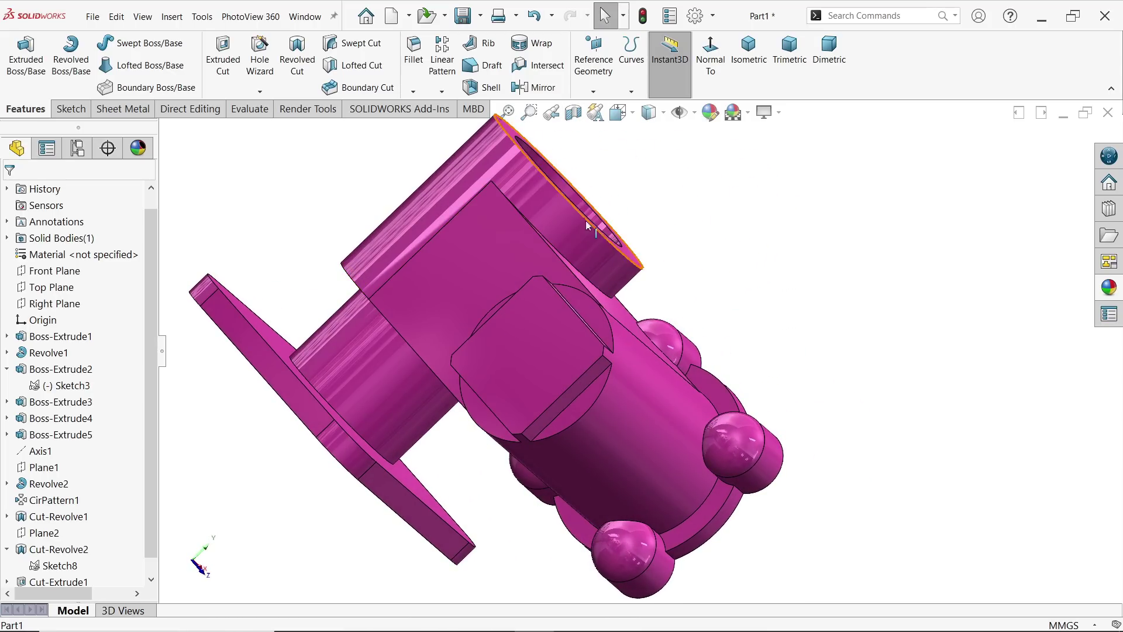
{"action": "left_click", "coordinate": [266, 64]}
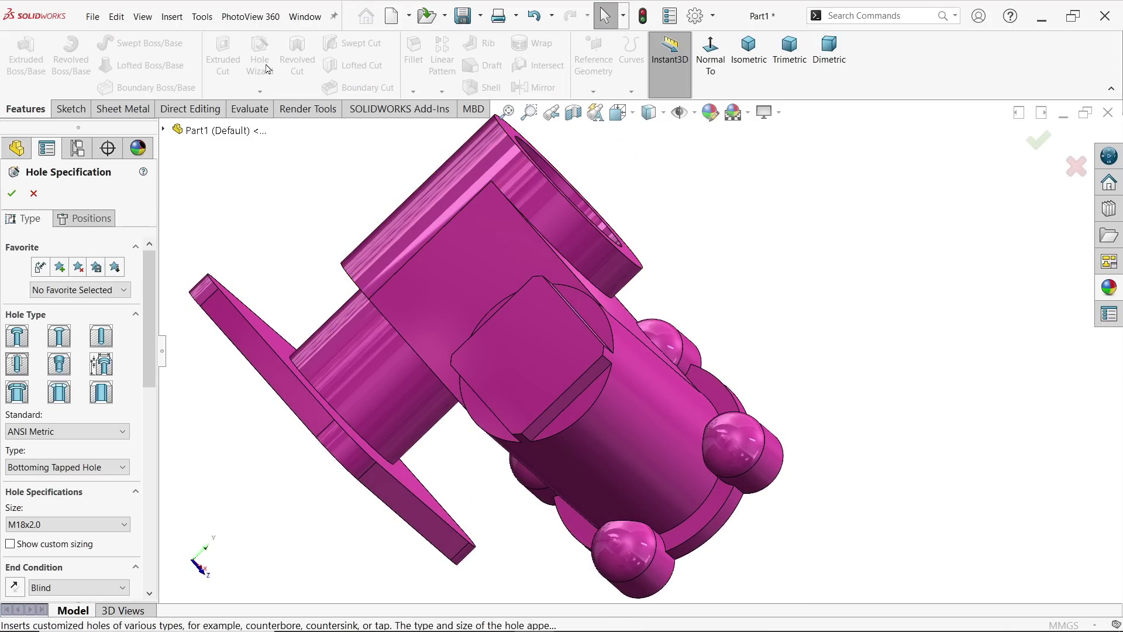
{"action": "key", "text": "alt+Tab"}
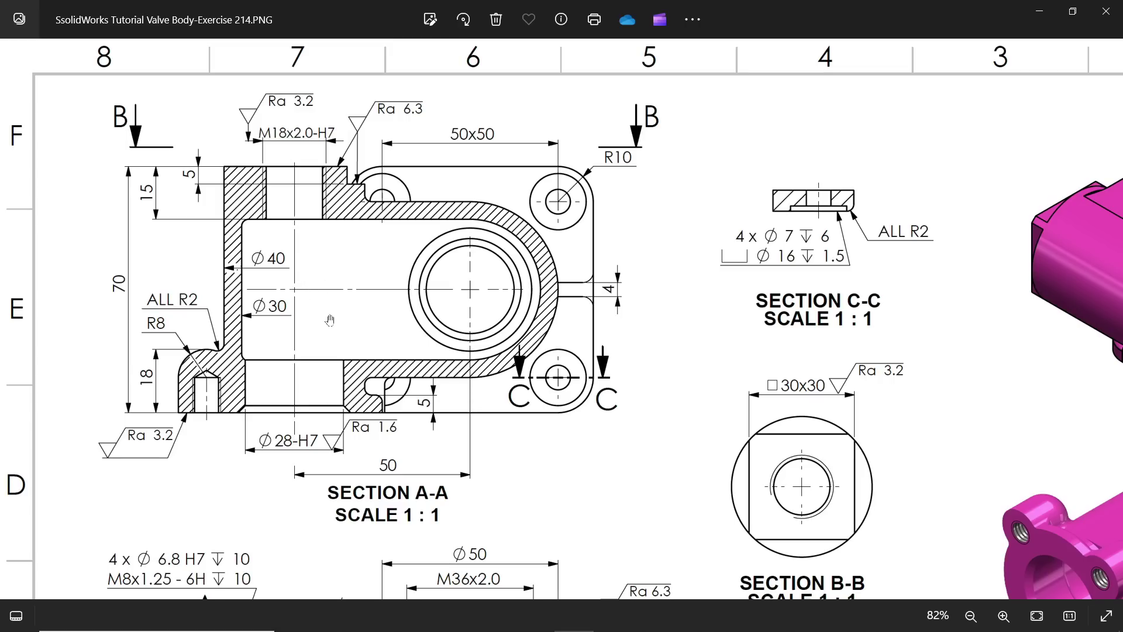
{"action": "left_click_drag", "start_coordinate": [321, 348], "coordinate": [328, 261]}
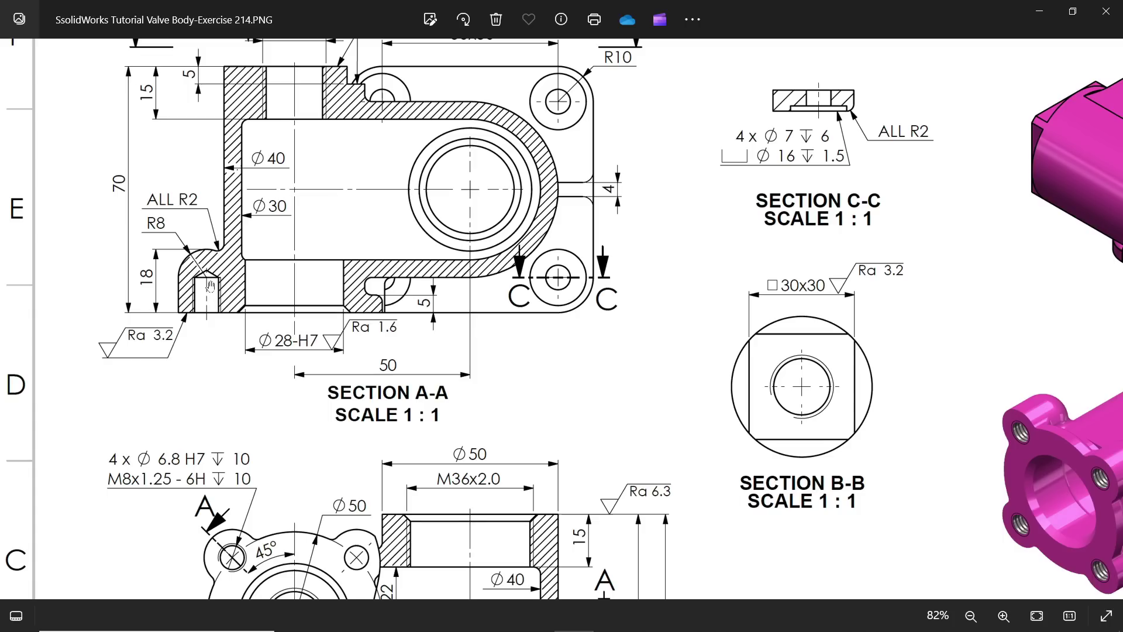
{"action": "left_click_drag", "start_coordinate": [207, 321], "coordinate": [224, 202]}
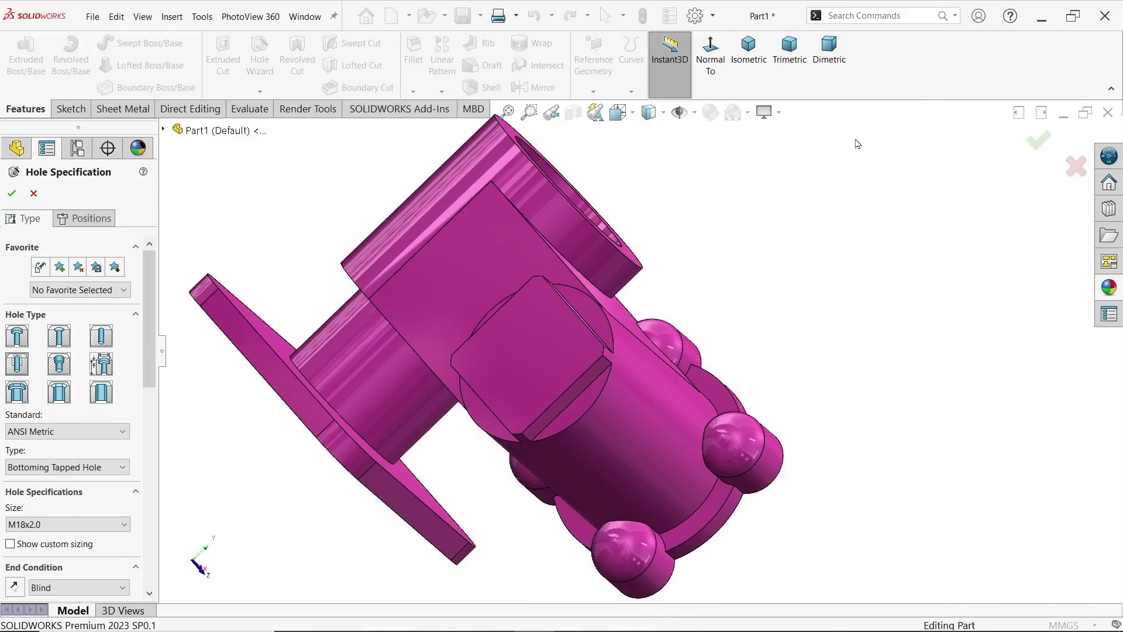
{"action": "left_click", "coordinate": [1040, 11]}
Step: Define an ANSI Metric bottoming tapped hole, size M18x2.0, with the end condition Up To Next
{"action": "left_click", "coordinate": [35, 431]}
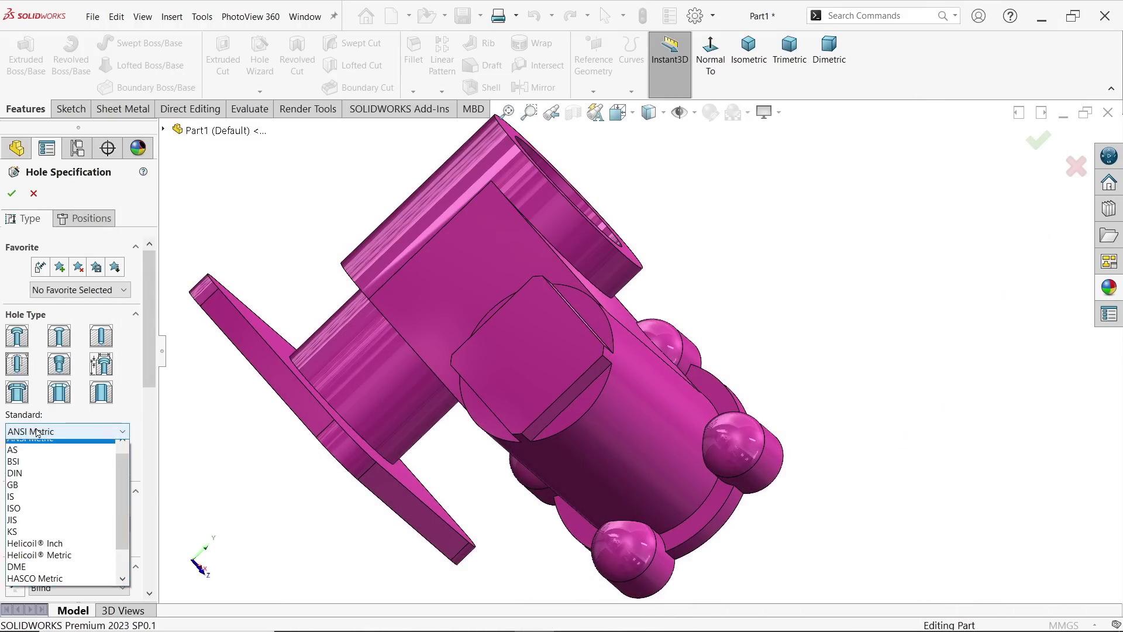
{"action": "left_click", "coordinate": [35, 440]}
{"action": "left_click", "coordinate": [36, 467]}
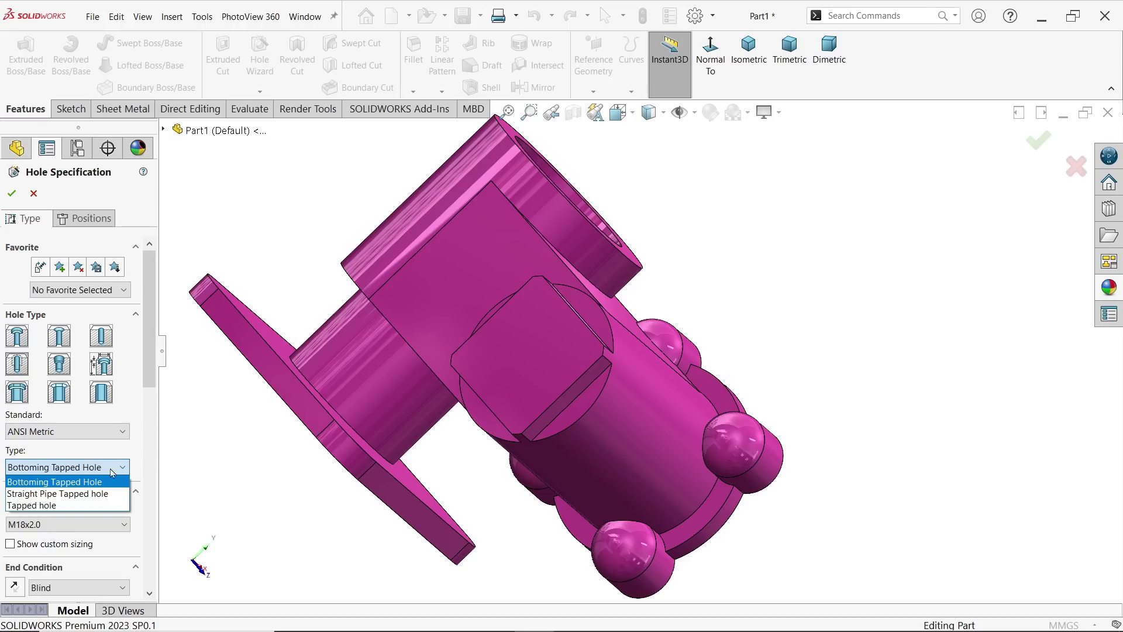
{"action": "left_click", "coordinate": [86, 482]}
{"action": "scroll", "coordinate": [75, 376], "scroll_direction": "down", "scroll_amount": 3}
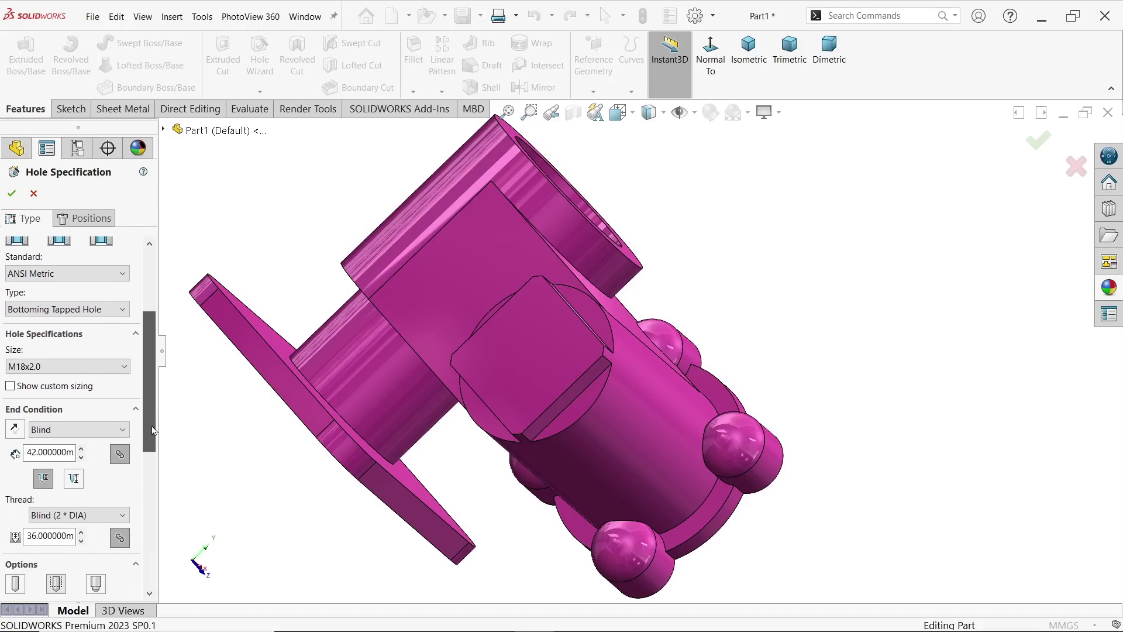
{"action": "left_click", "coordinate": [74, 367]}
{"action": "left_click", "coordinate": [64, 379]}
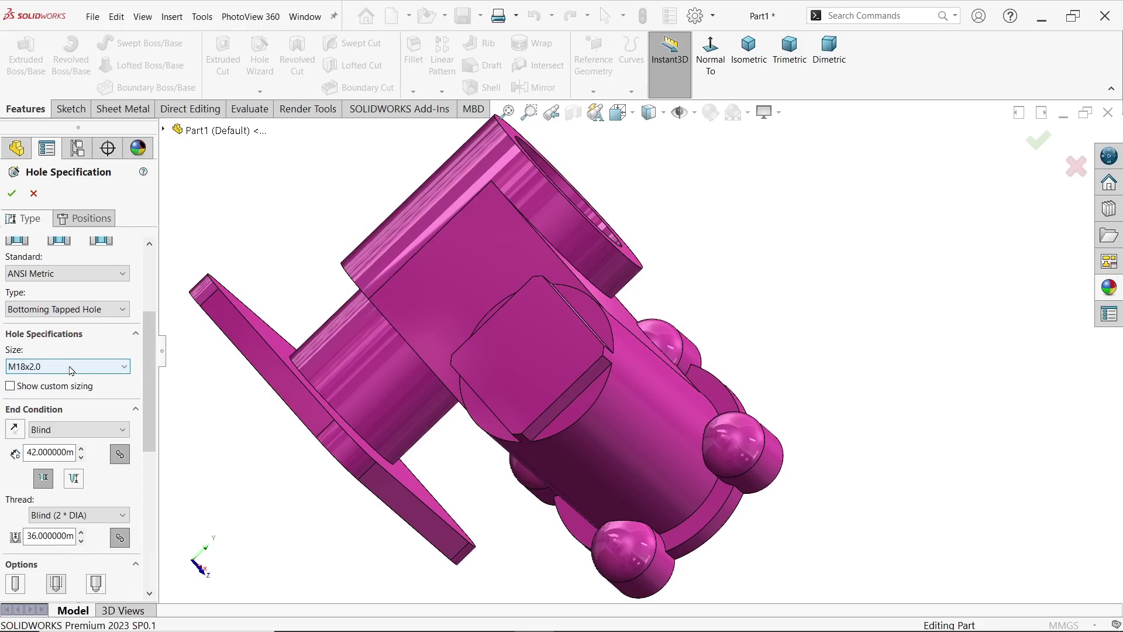
{"action": "left_click", "coordinate": [50, 433]}
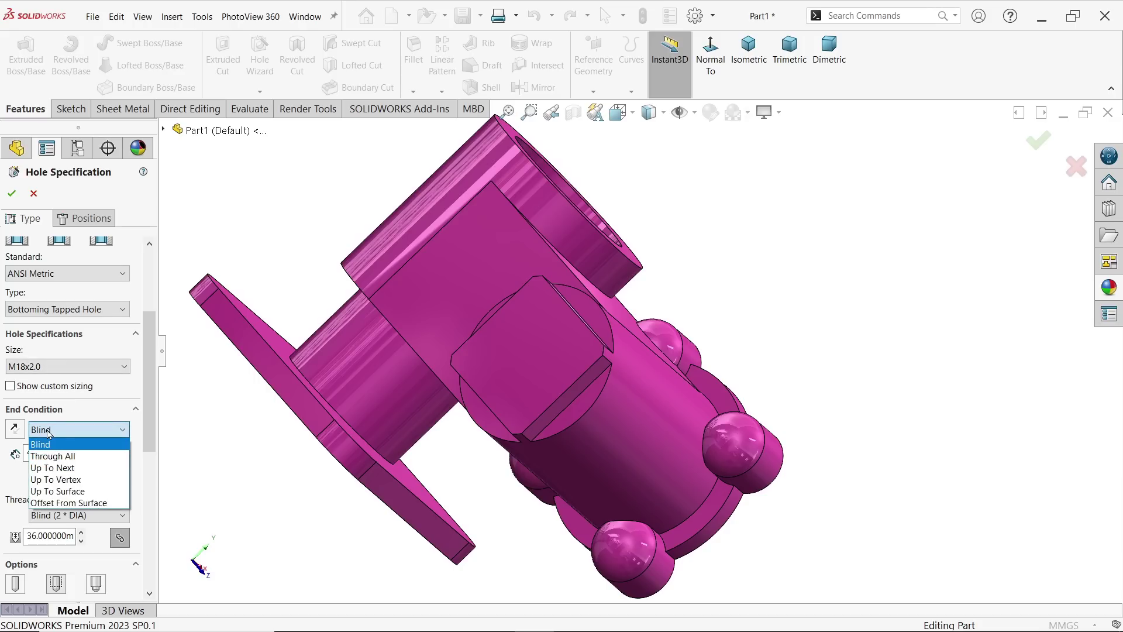
{"action": "left_click", "coordinate": [53, 471]}
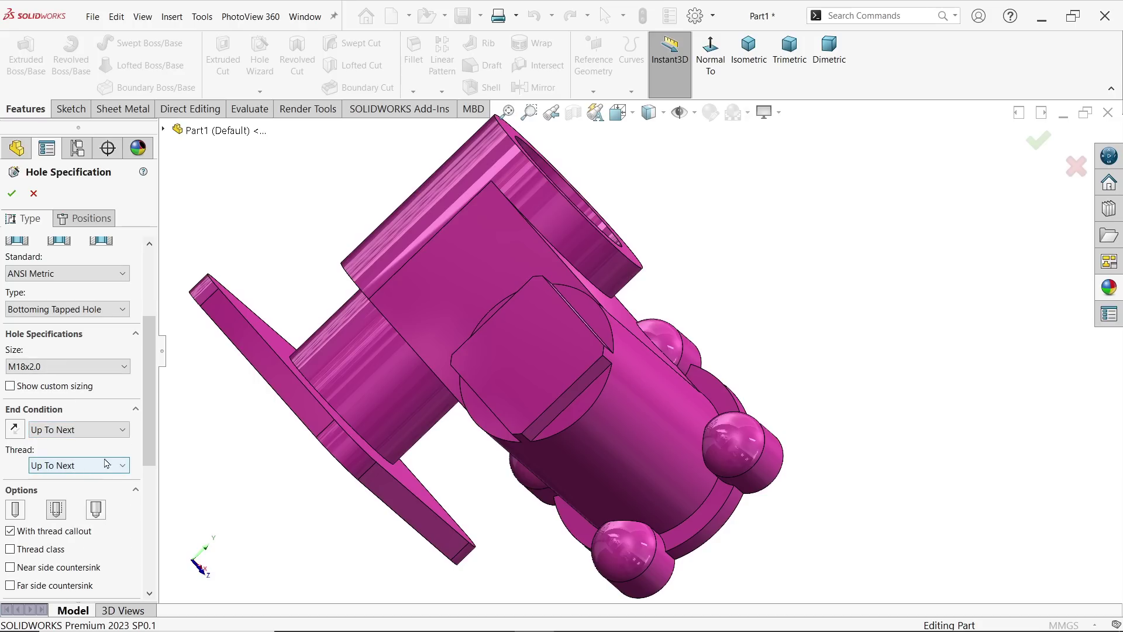
Step: Specify the tap drill diameter tolerance as Fit with tolerance, with a Clearance fit and hole class H7
{"action": "scroll", "coordinate": [96, 468], "scroll_direction": "down", "scroll_amount": 6}
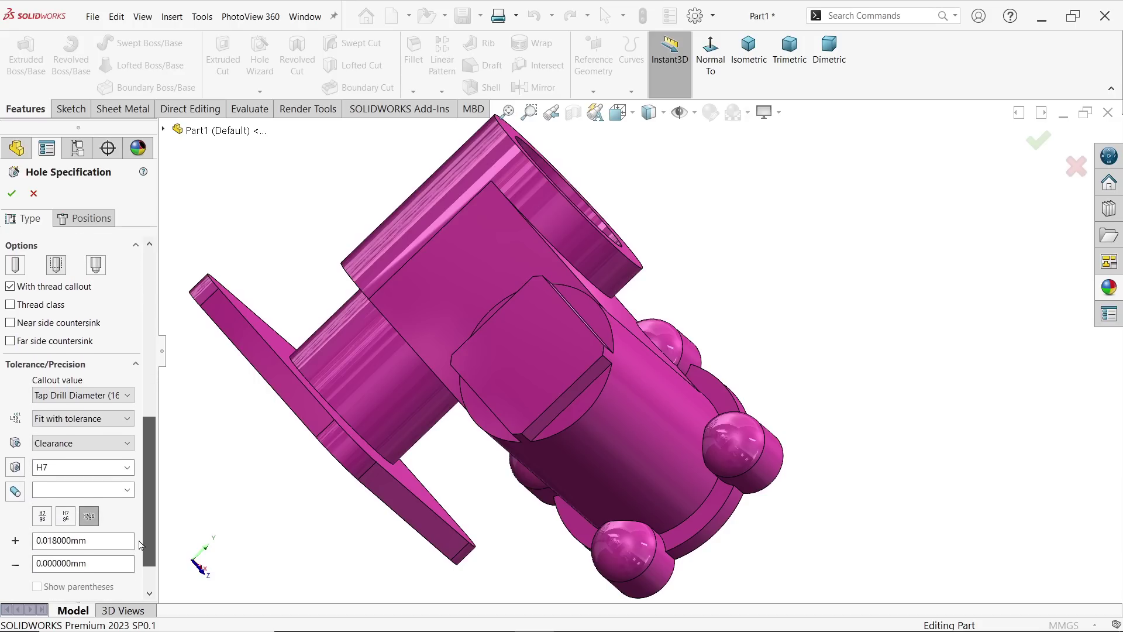
{"action": "left_click", "coordinate": [83, 420]}
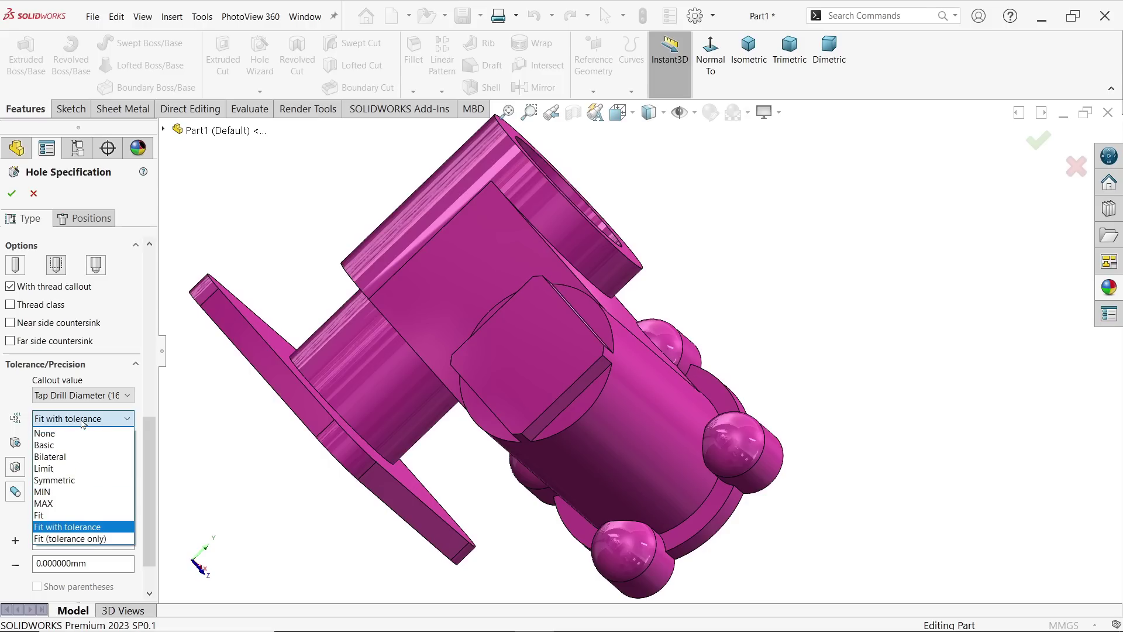
{"action": "left_click", "coordinate": [84, 424]}
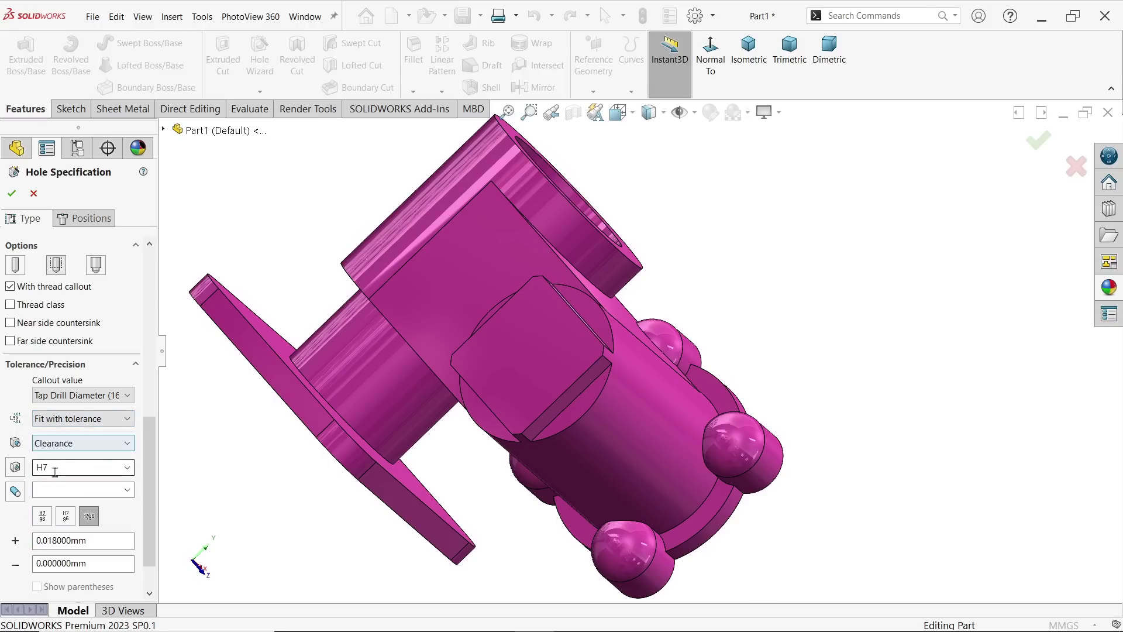
{"action": "left_click", "coordinate": [127, 467]}
{"action": "left_click", "coordinate": [129, 482]}
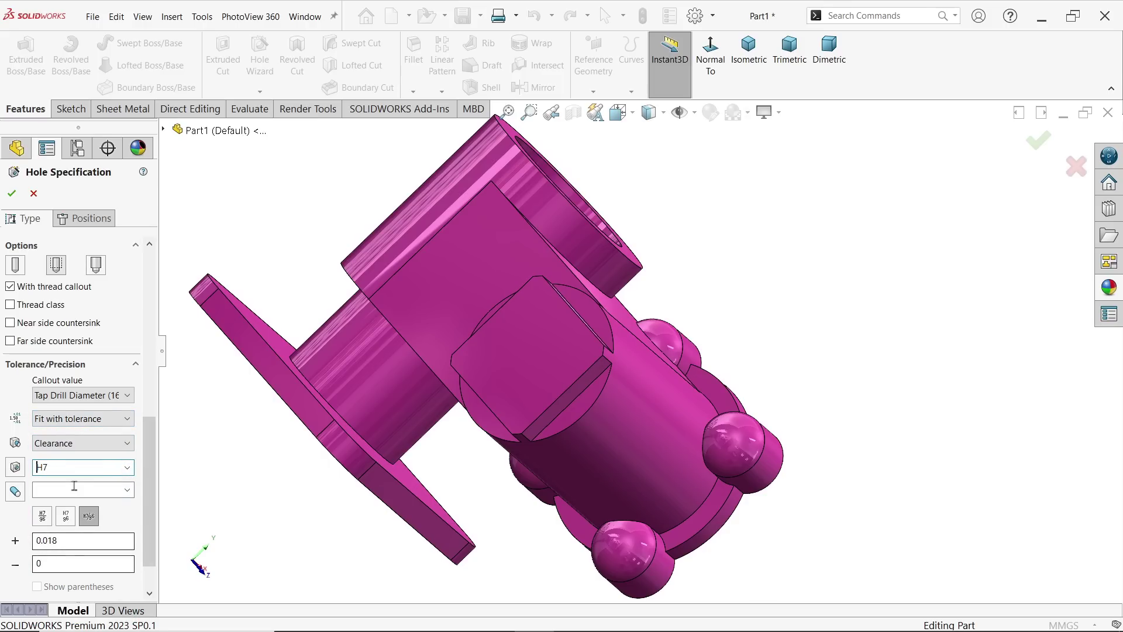
{"action": "left_click_drag", "start_coordinate": [149, 474], "coordinate": [152, 308]}
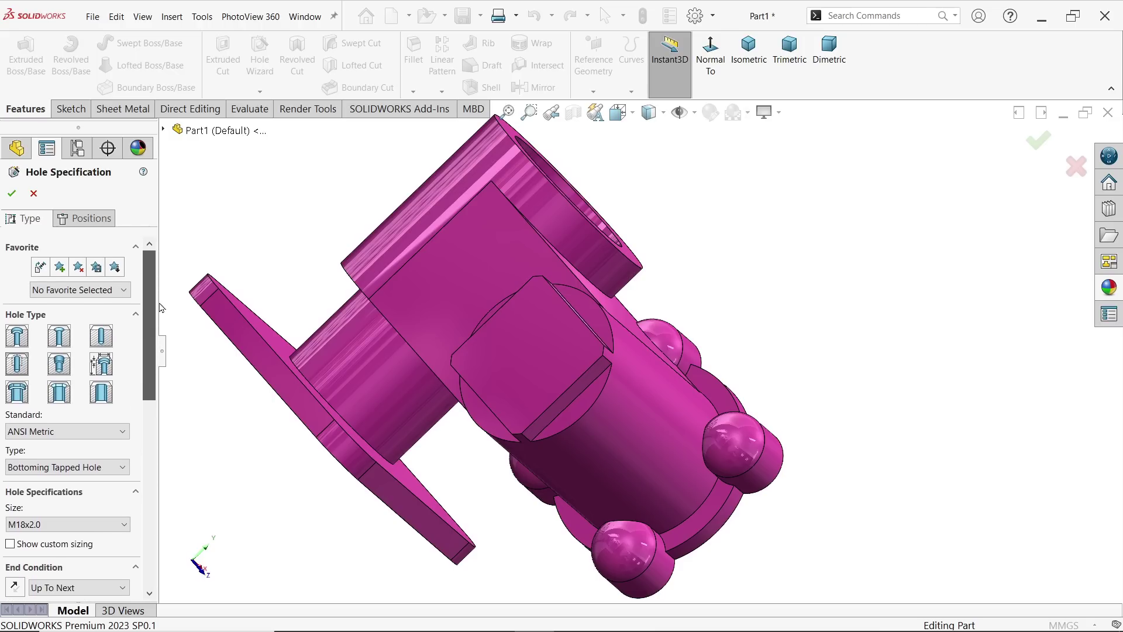
Step: Place the M18x2.0 tapped hole on the square end face, concentric with the horizontal cylinder, and create it
{"action": "left_click", "coordinate": [109, 220]}
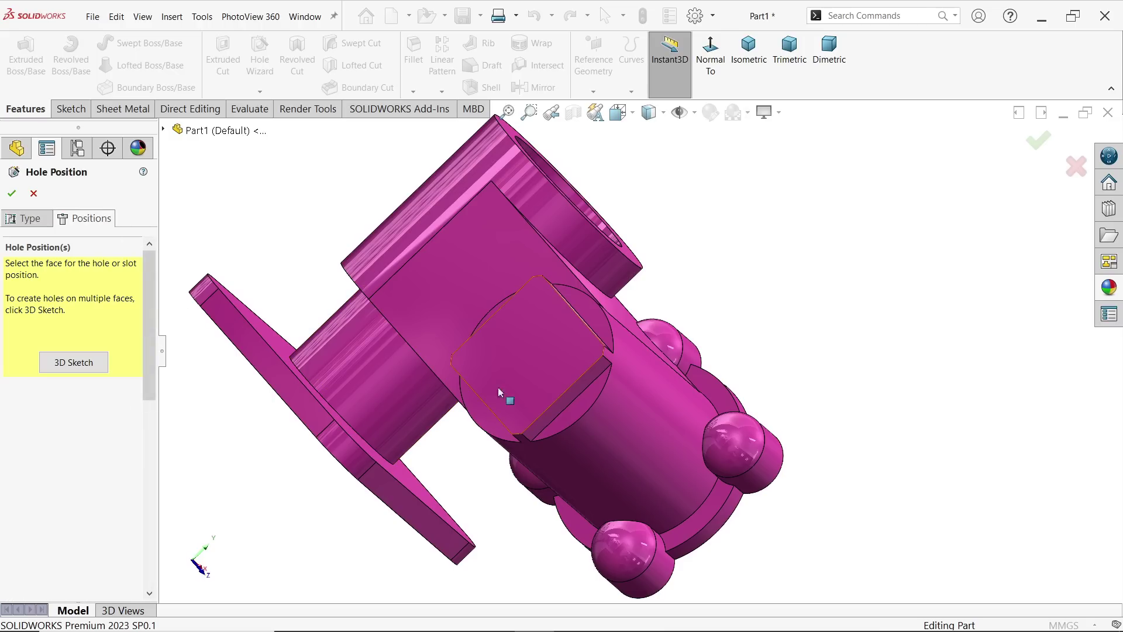
{"action": "left_click", "coordinate": [553, 367]}
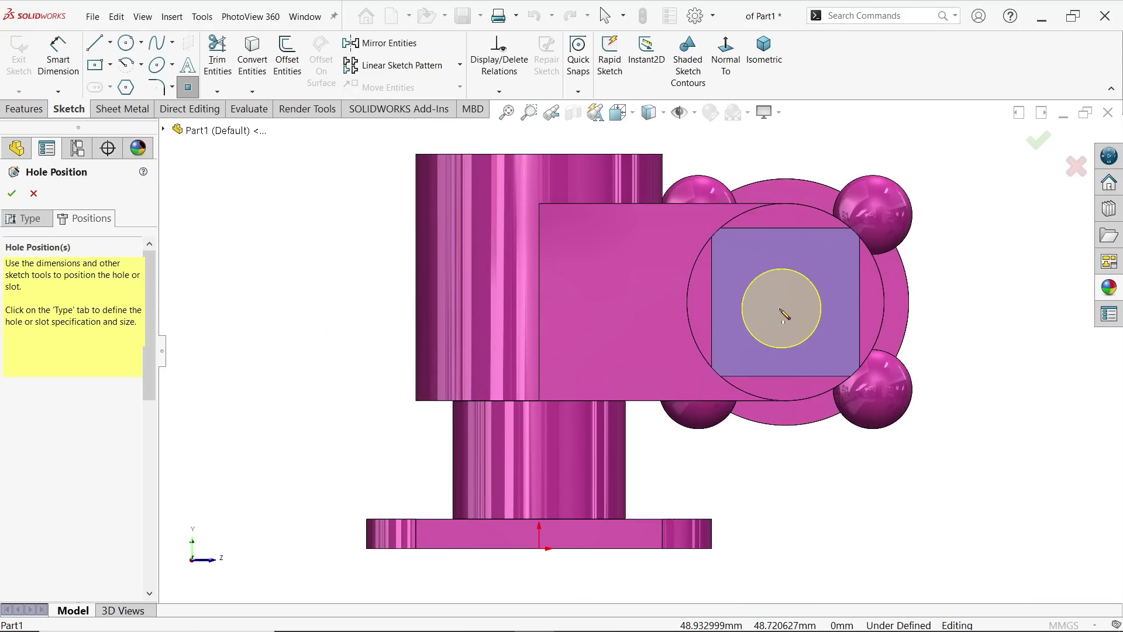
{"action": "left_click", "coordinate": [886, 310]}
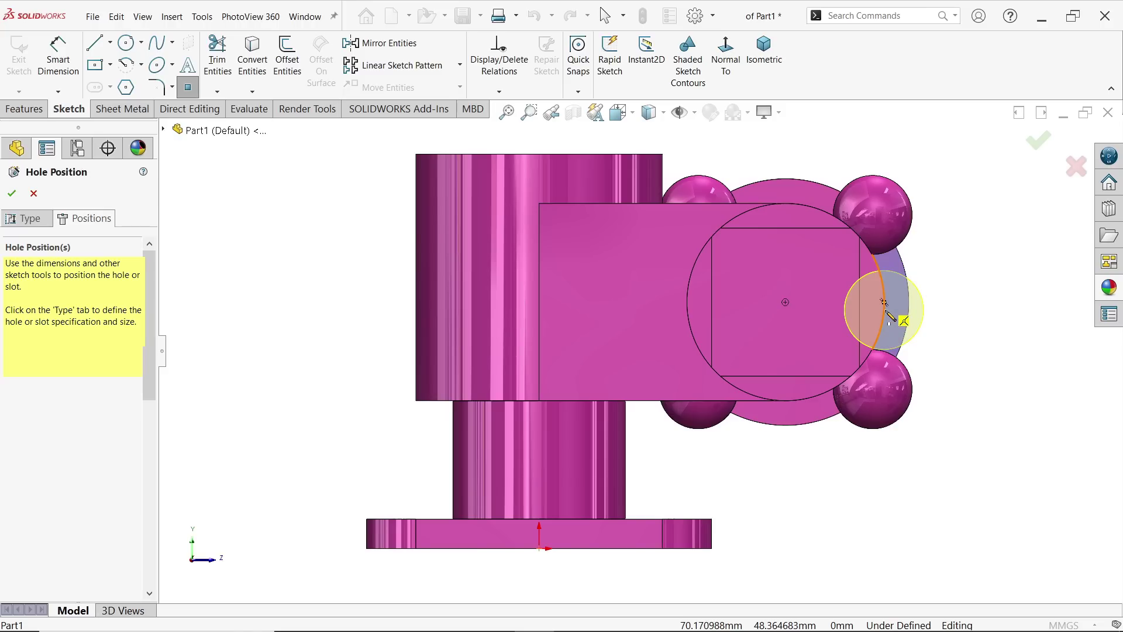
{"action": "left_click", "coordinate": [785, 302]}
{"action": "key", "text": "Escape"}
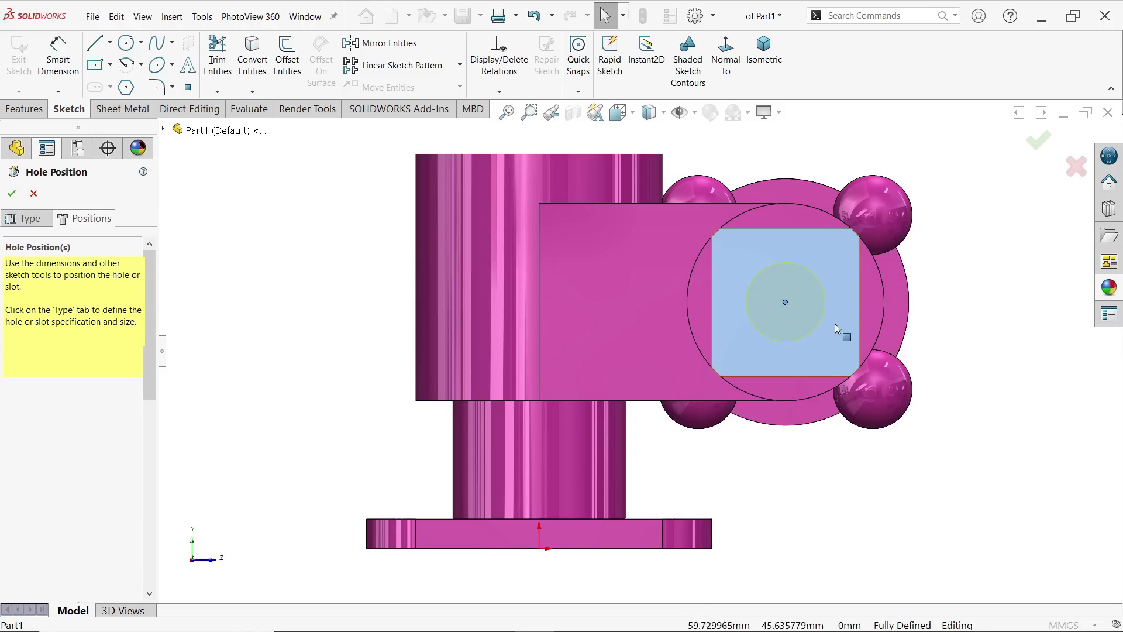
{"action": "middle_click_drag", "start_coordinate": [911, 296], "coordinate": [833, 372]}
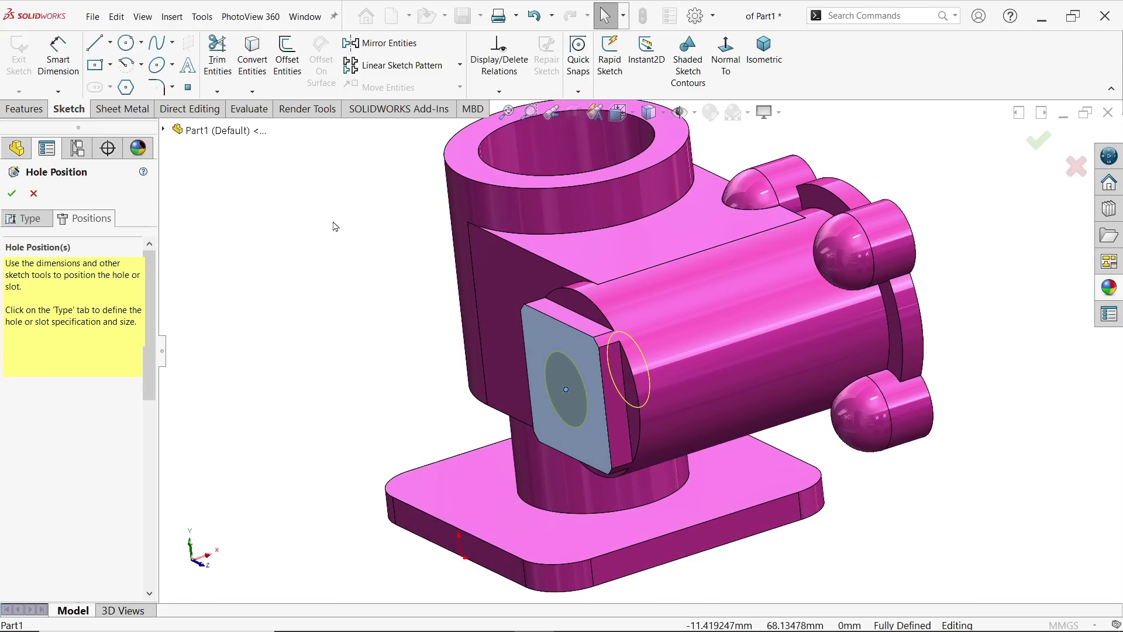
{"action": "left_click", "coordinate": [11, 193]}
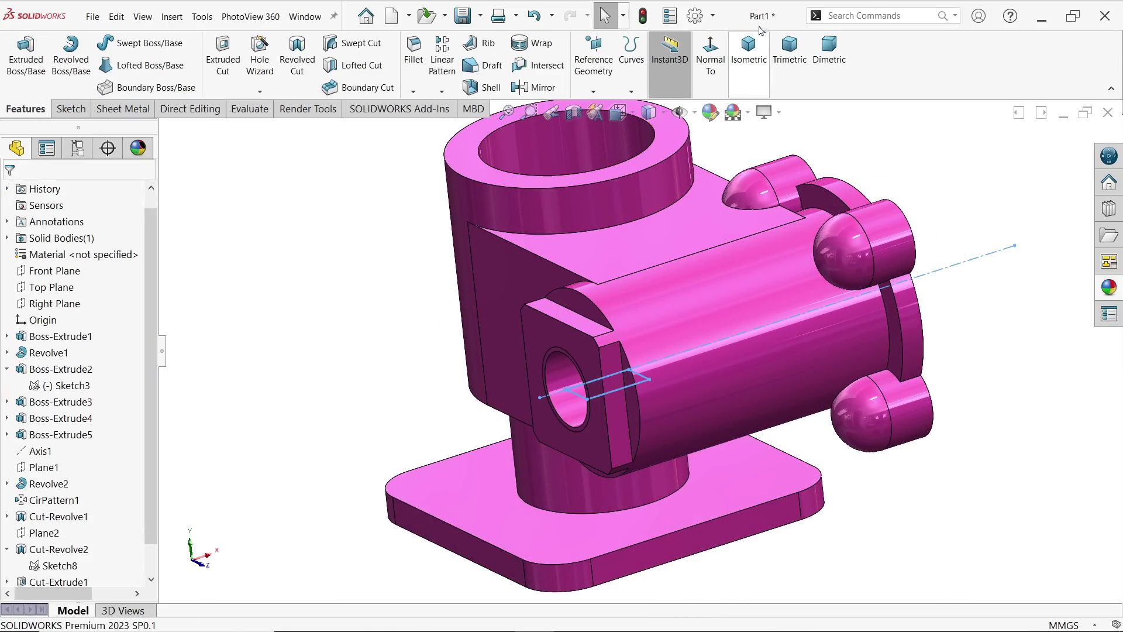
Step: Enable shaded cosmetic threads in the document's detailing properties and apply the setting
{"action": "left_click", "coordinate": [695, 16]}
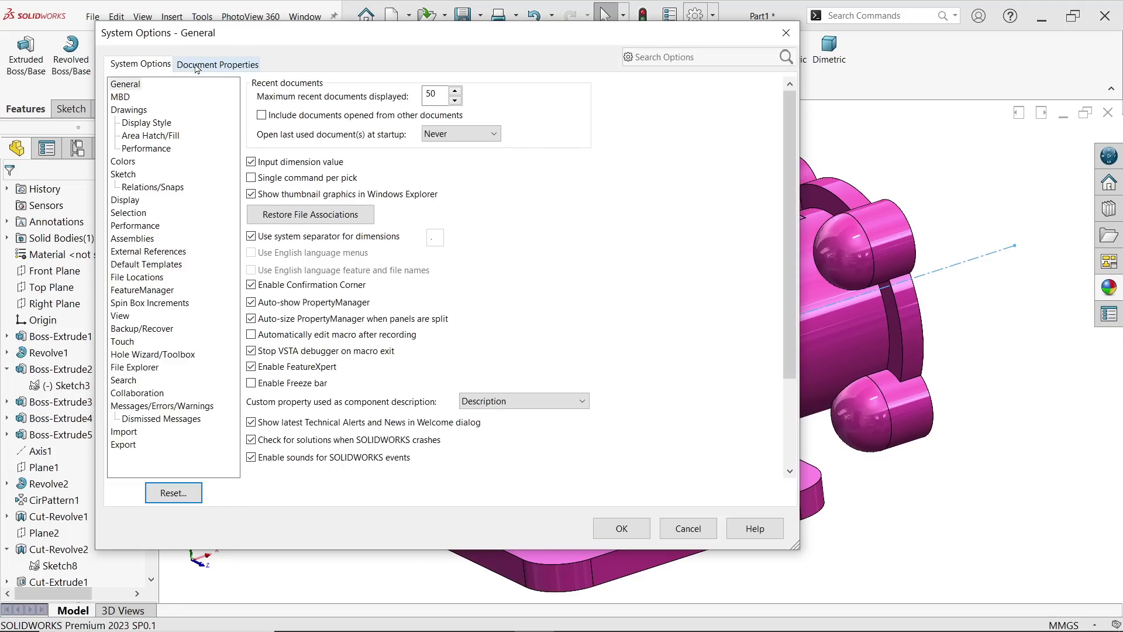
{"action": "left_click", "coordinate": [197, 65]}
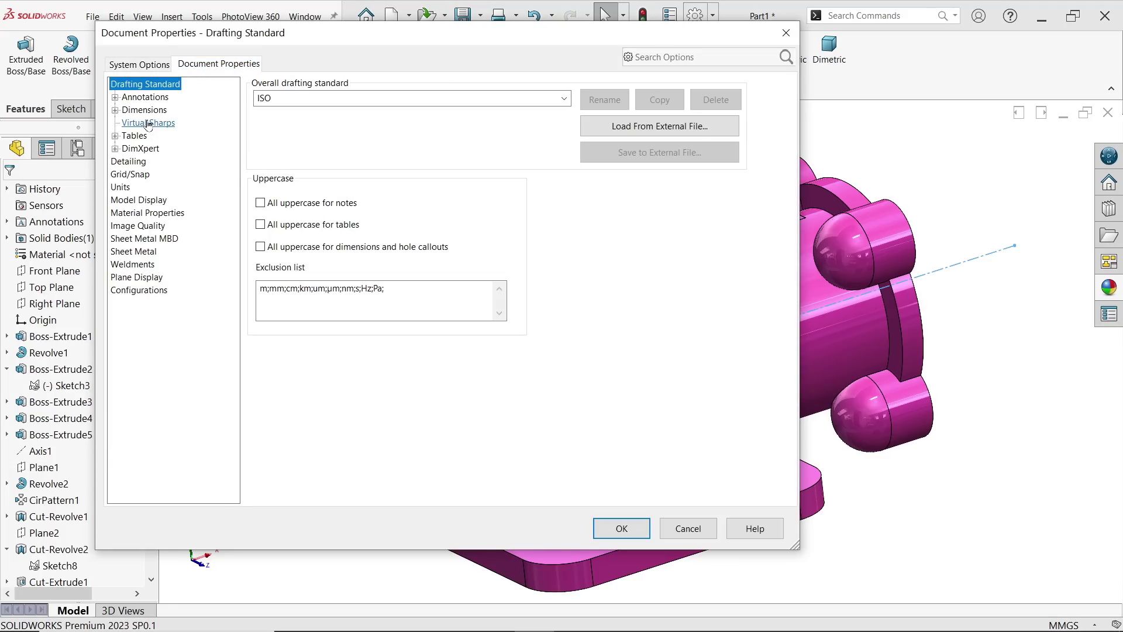
{"action": "left_click", "coordinate": [135, 161]}
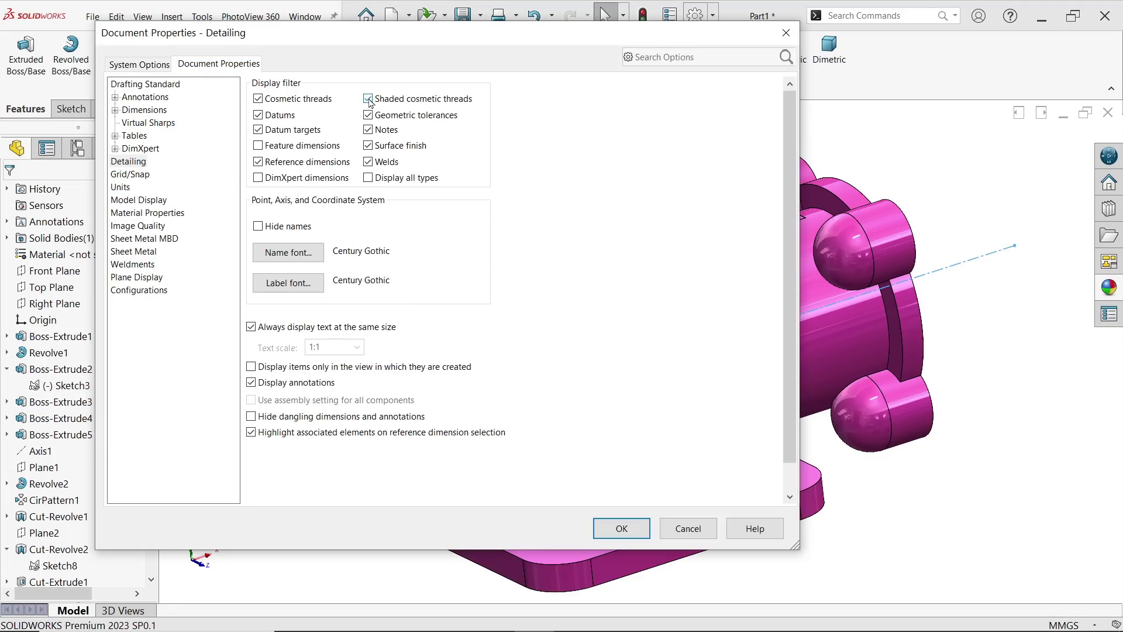
{"action": "left_click", "coordinate": [611, 528]}
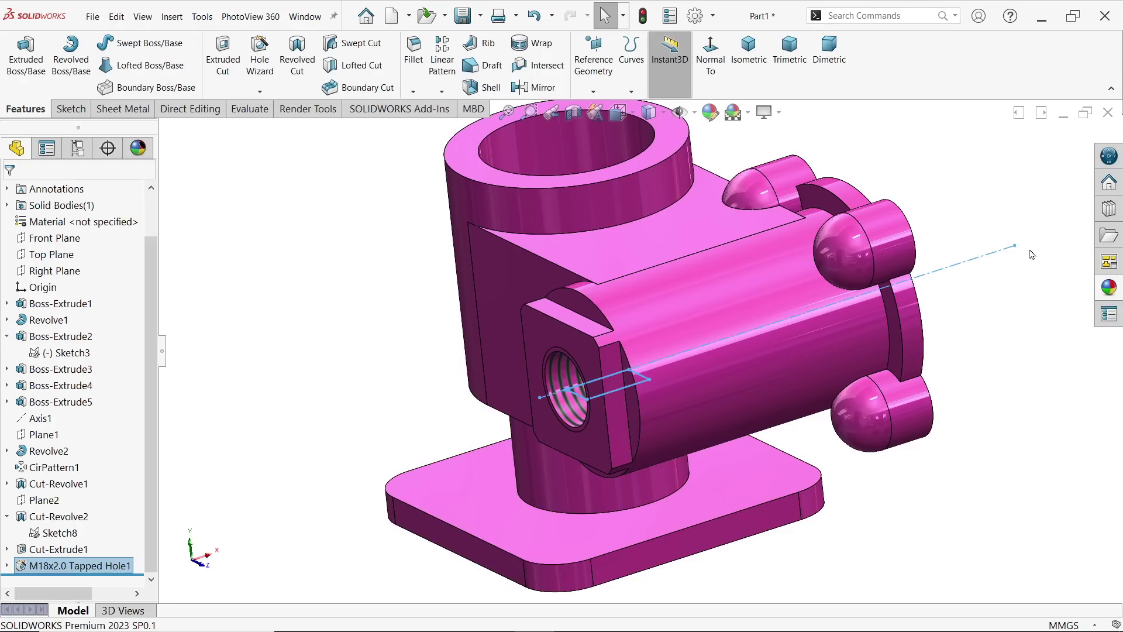
Step: Apply a metal appearance from the Steel category to the M18x2.0 tapped hole
{"action": "left_click", "coordinate": [1104, 292]}
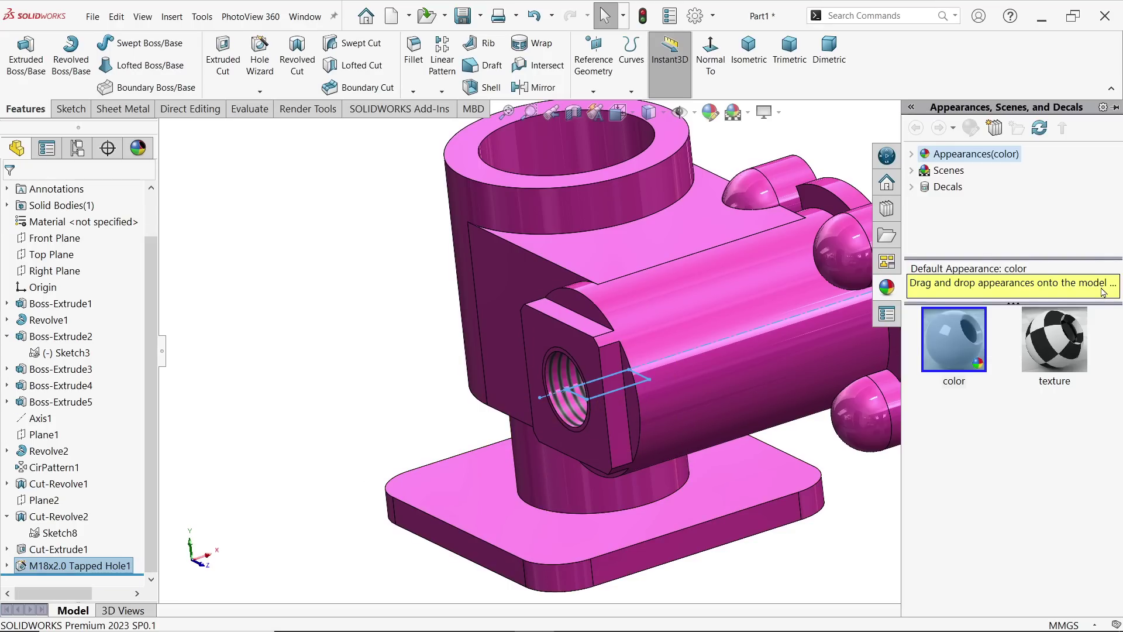
{"action": "left_click", "coordinate": [912, 155]}
{"action": "left_click", "coordinate": [926, 187]}
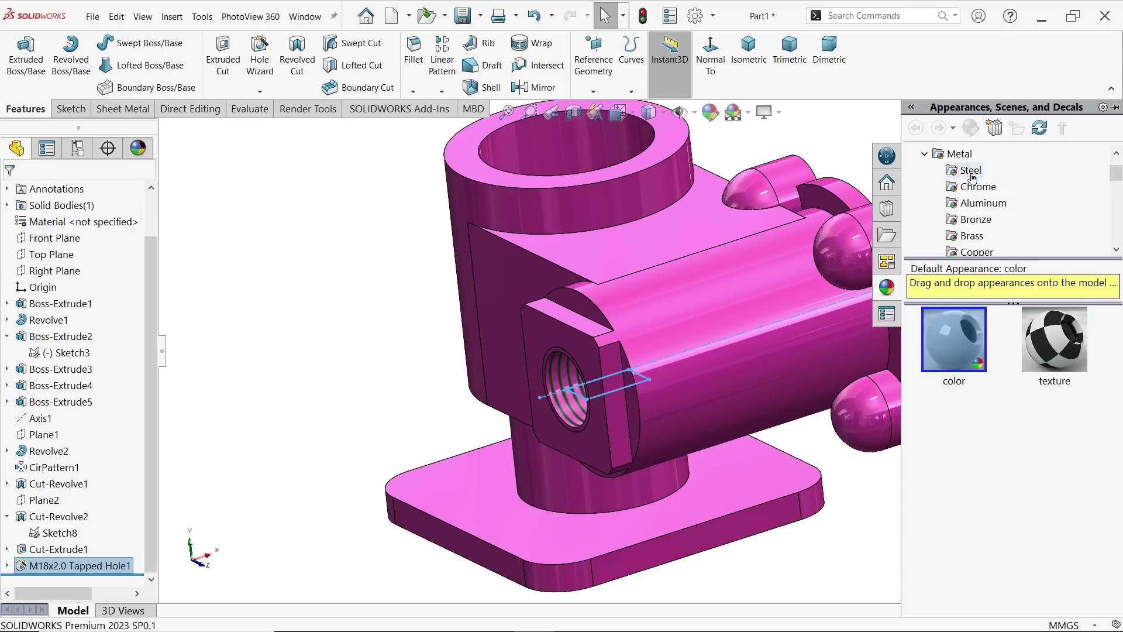
{"action": "double_click", "coordinate": [953, 347]}
Step: Start a new ANSI Metric tapped hole of type Tapped hole with size M8x1.25
{"action": "middle_click_drag", "start_coordinate": [752, 403], "coordinate": [594, 409]}
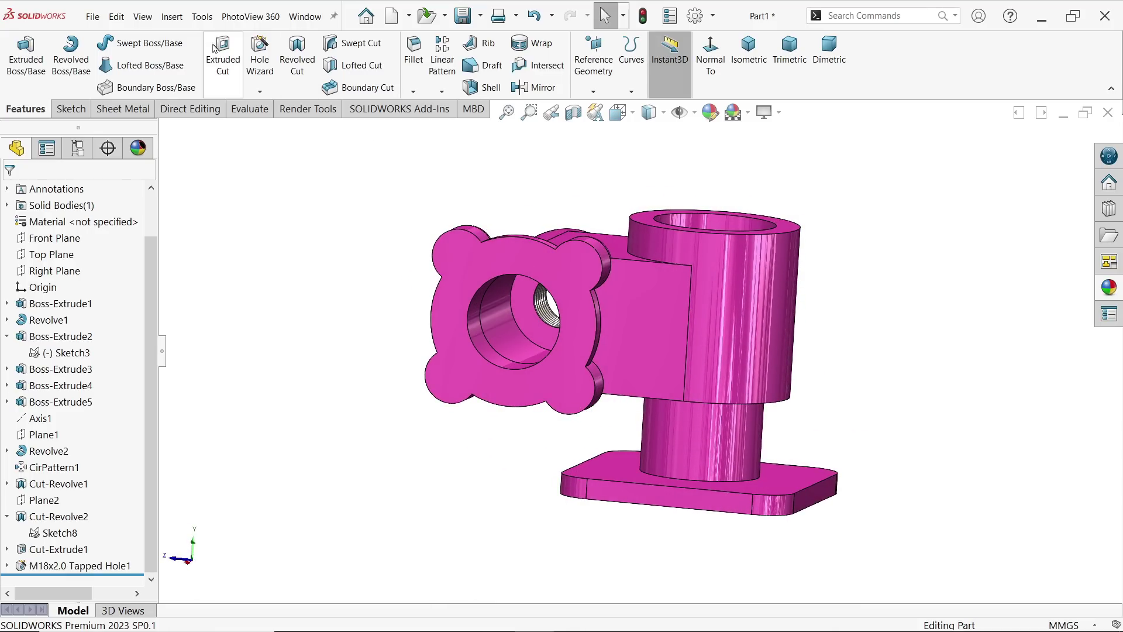
{"action": "left_click", "coordinate": [264, 61]}
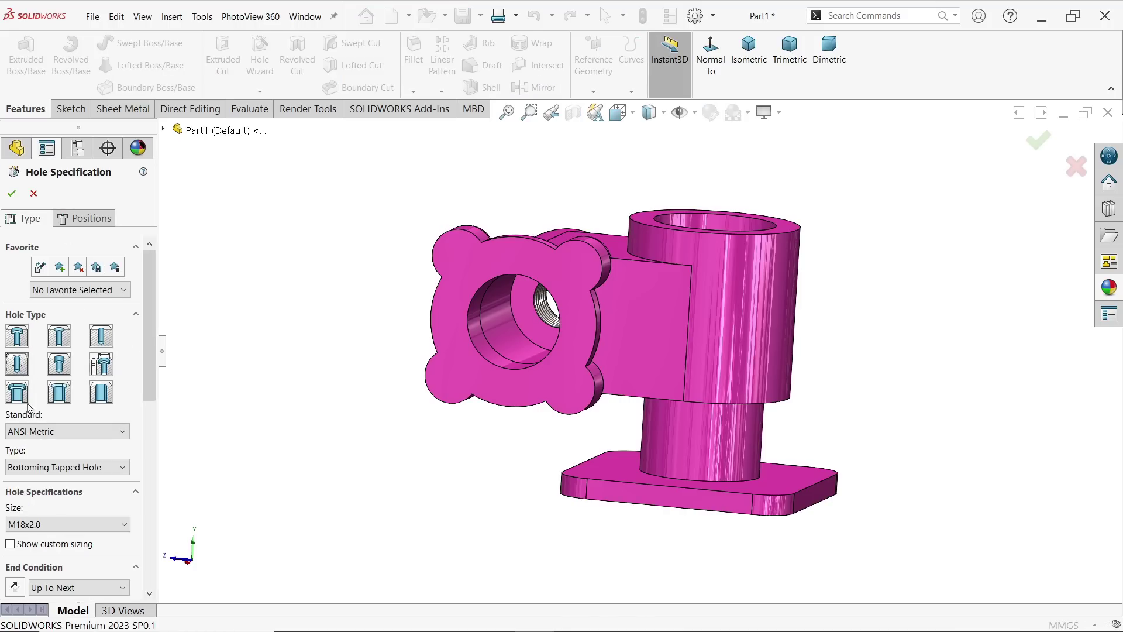
{"action": "left_click", "coordinate": [52, 466]}
{"action": "left_click", "coordinate": [33, 507]}
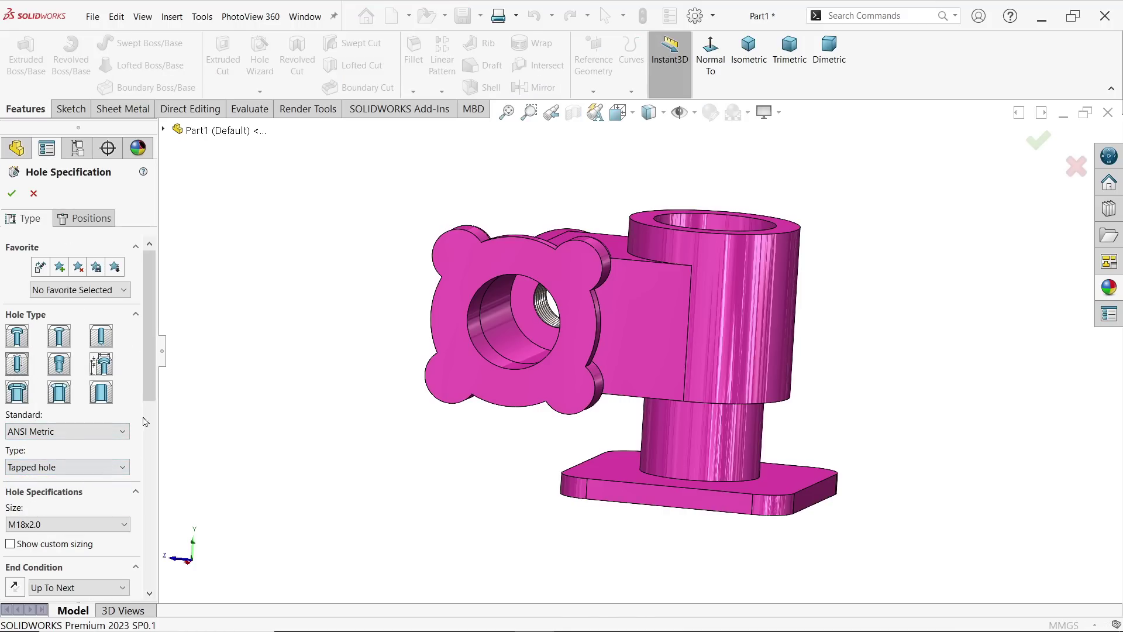
{"action": "scroll", "coordinate": [147, 388], "scroll_direction": "down", "scroll_amount": 4}
{"action": "left_click", "coordinate": [52, 362]}
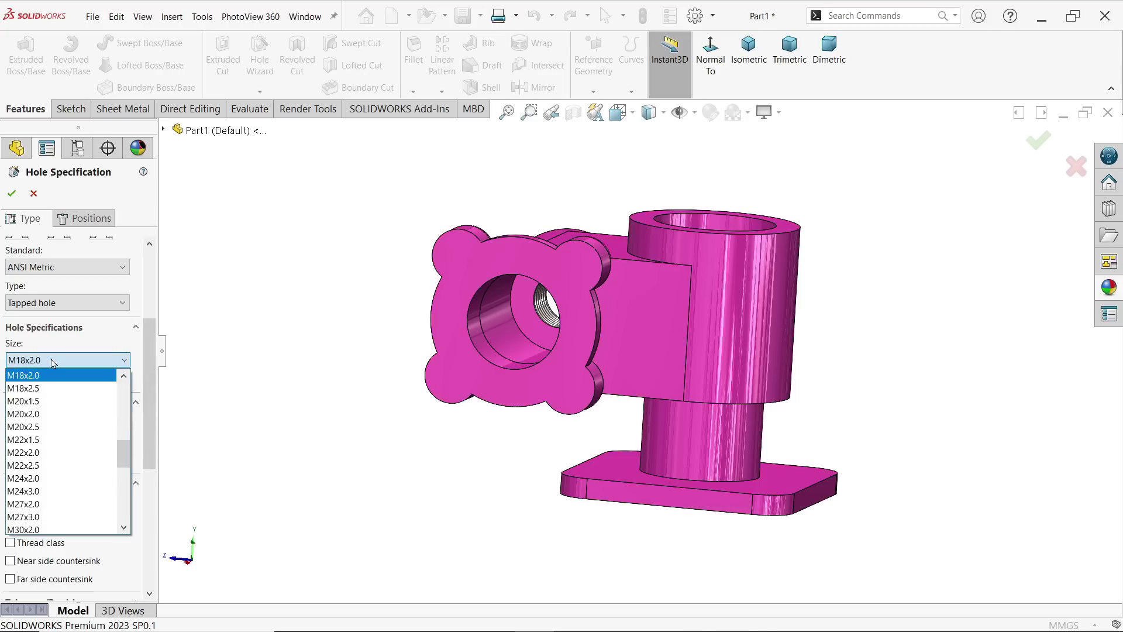
{"action": "scroll", "coordinate": [47, 426], "scroll_direction": "up", "scroll_amount": 3}
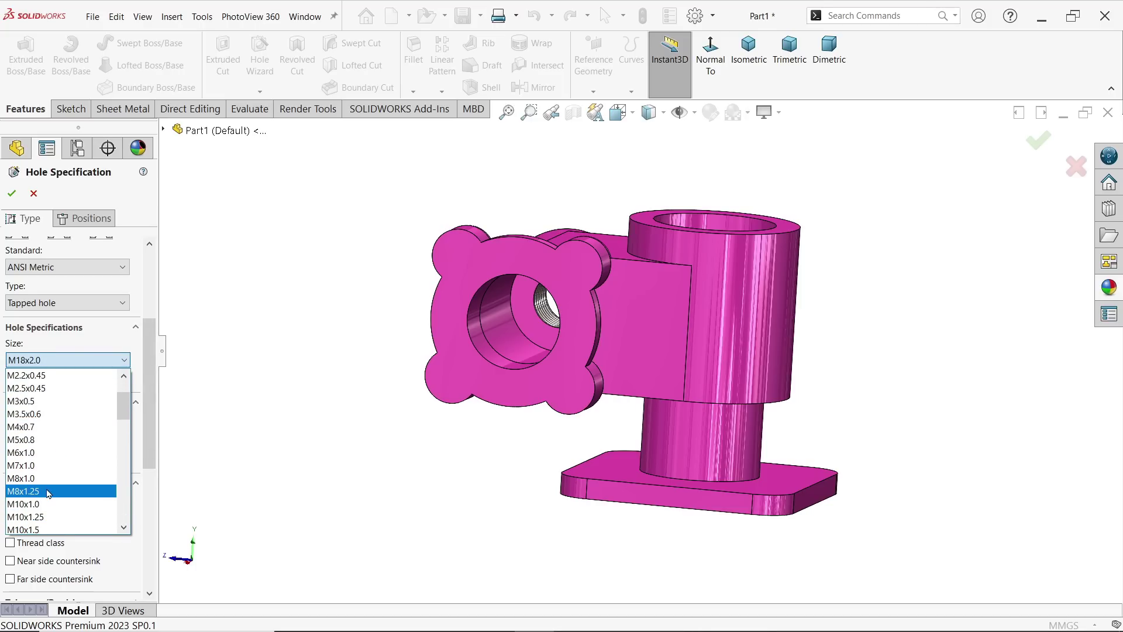
{"action": "left_click", "coordinate": [48, 492]}
Step: Give the M8x1.25 hole a Blind end condition with a 10 mm hole depth and a 10 mm thread depth
{"action": "left_click", "coordinate": [66, 429]}
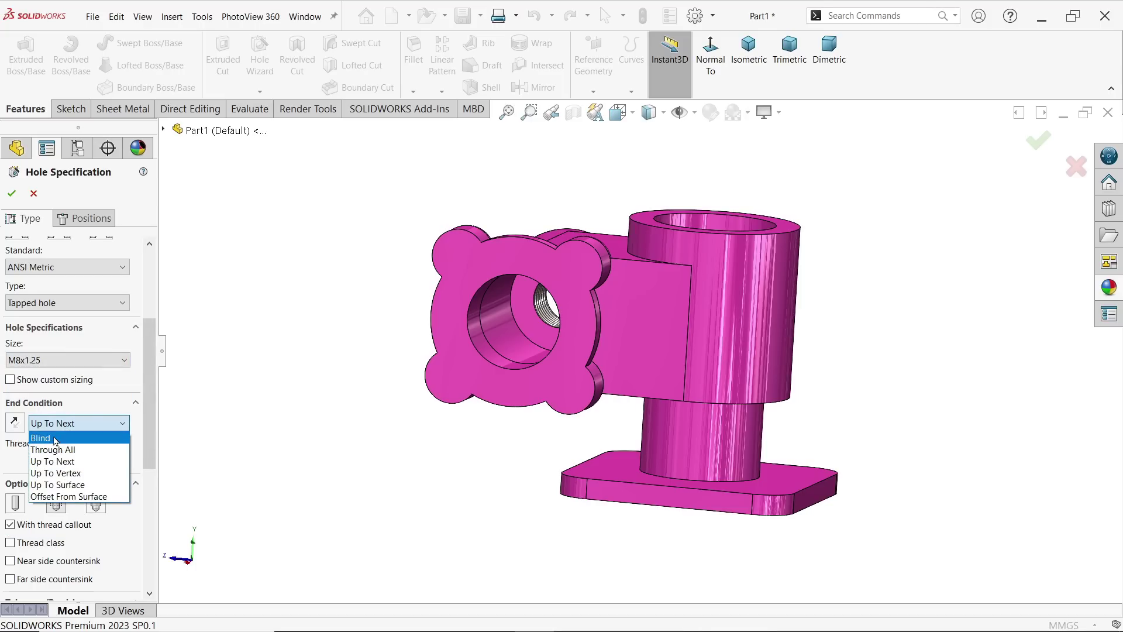
{"action": "left_click", "coordinate": [38, 439]}
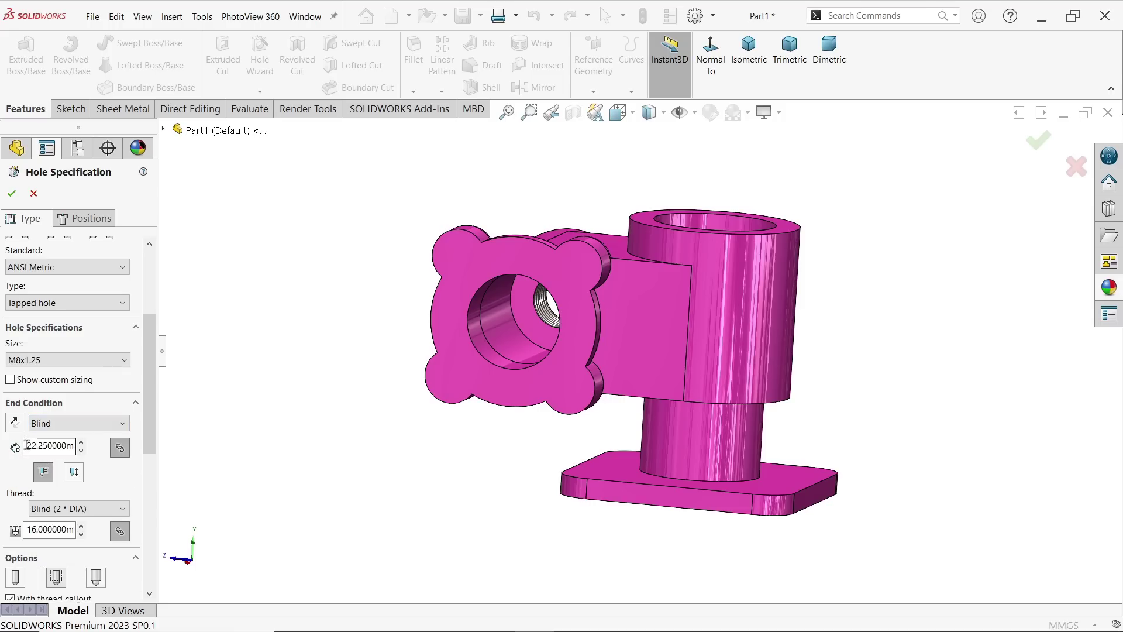
{"action": "left_click", "coordinate": [246, 427]}
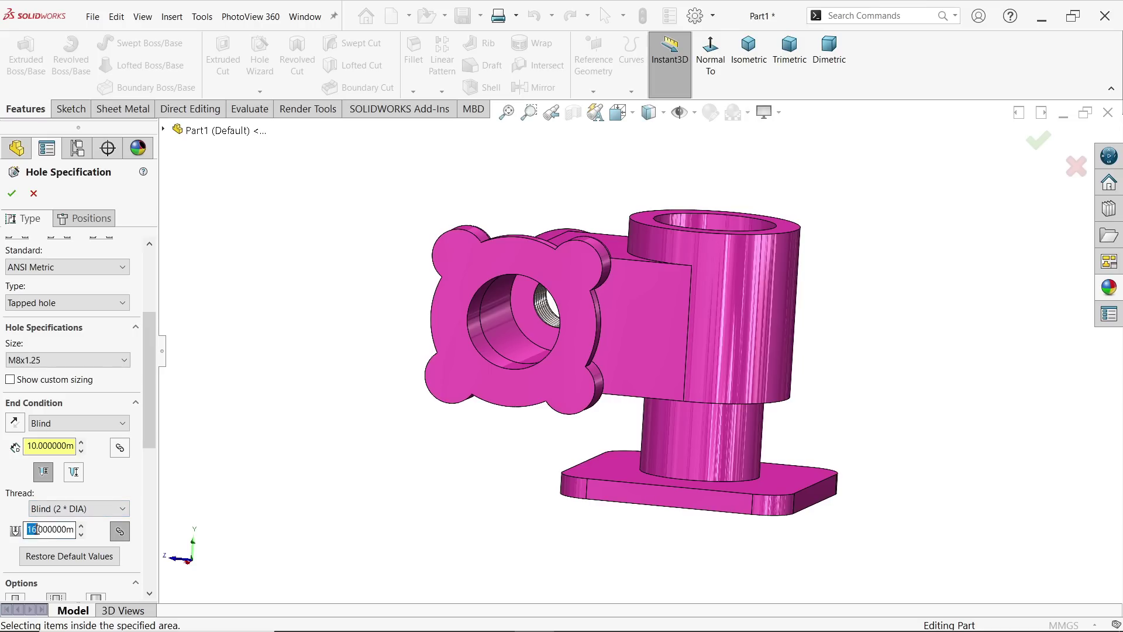
{"action": "left_click", "coordinate": [254, 473]}
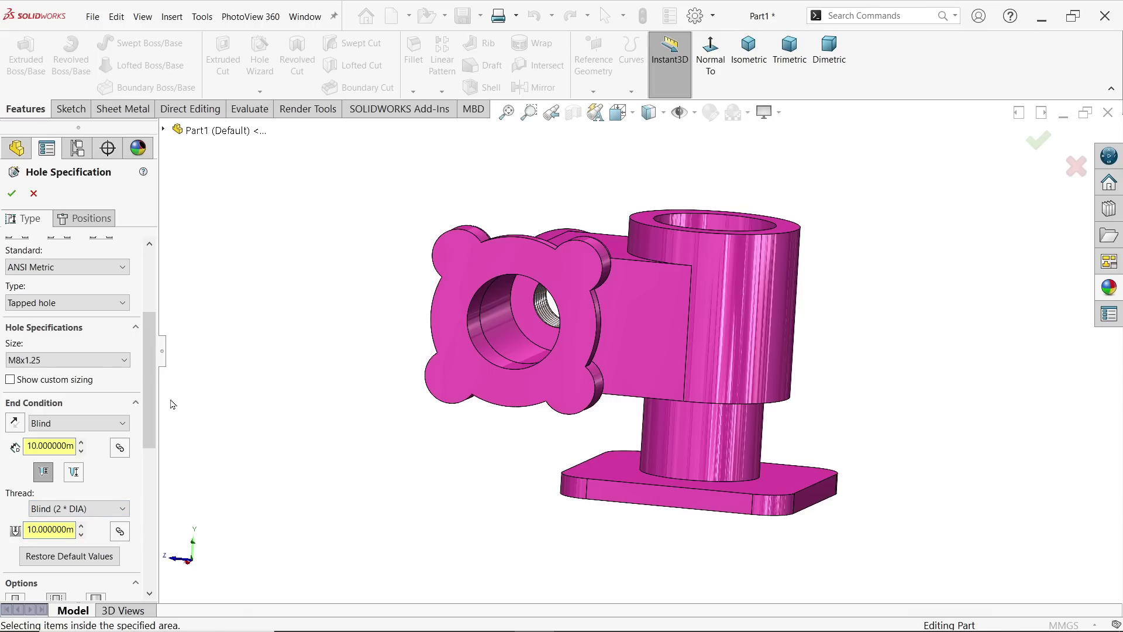
Step: Set the tap drill diameter's fit with tolerance to User Defined with hole class H7
{"action": "scroll", "coordinate": [145, 506], "scroll_direction": "down", "scroll_amount": 6}
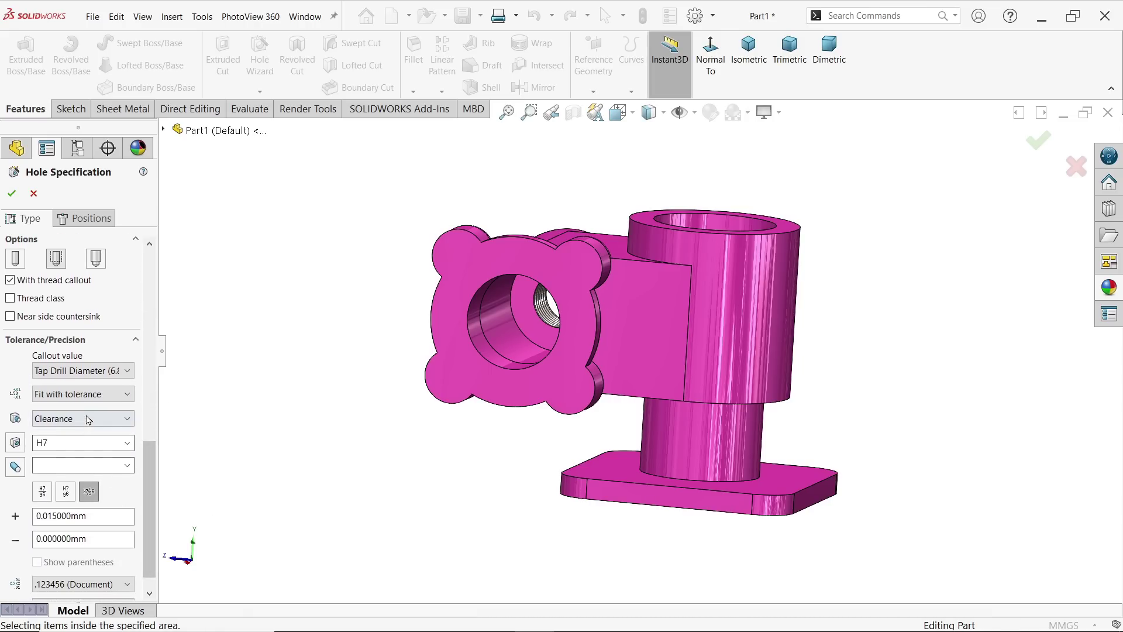
{"action": "left_click", "coordinate": [82, 396]}
{"action": "left_click", "coordinate": [83, 398]}
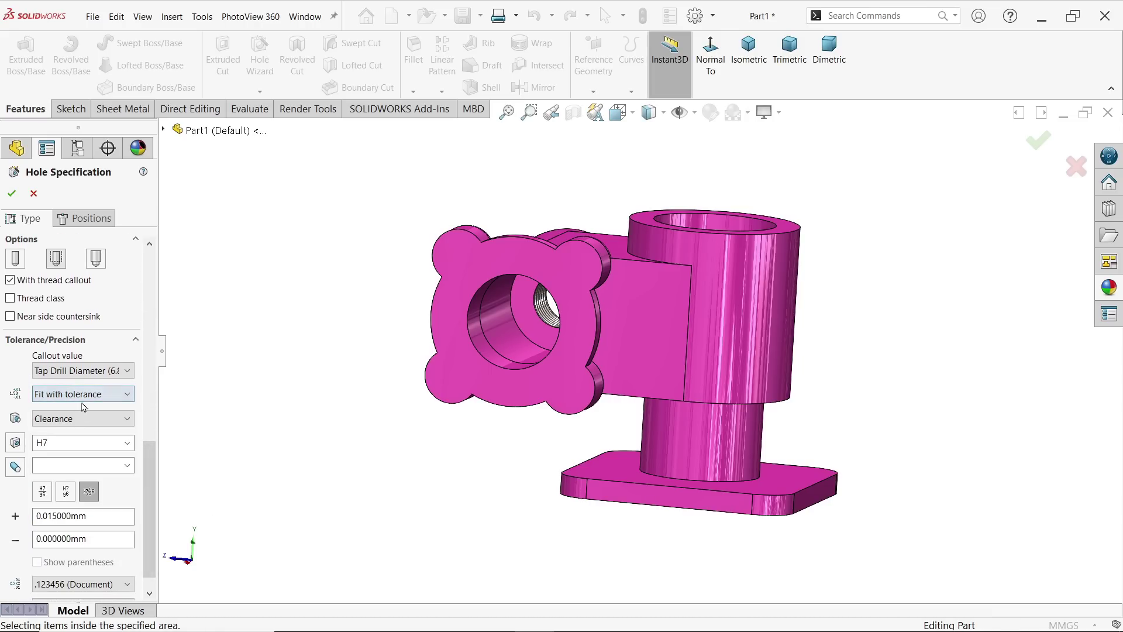
{"action": "left_click", "coordinate": [113, 422]}
{"action": "left_click", "coordinate": [114, 419]}
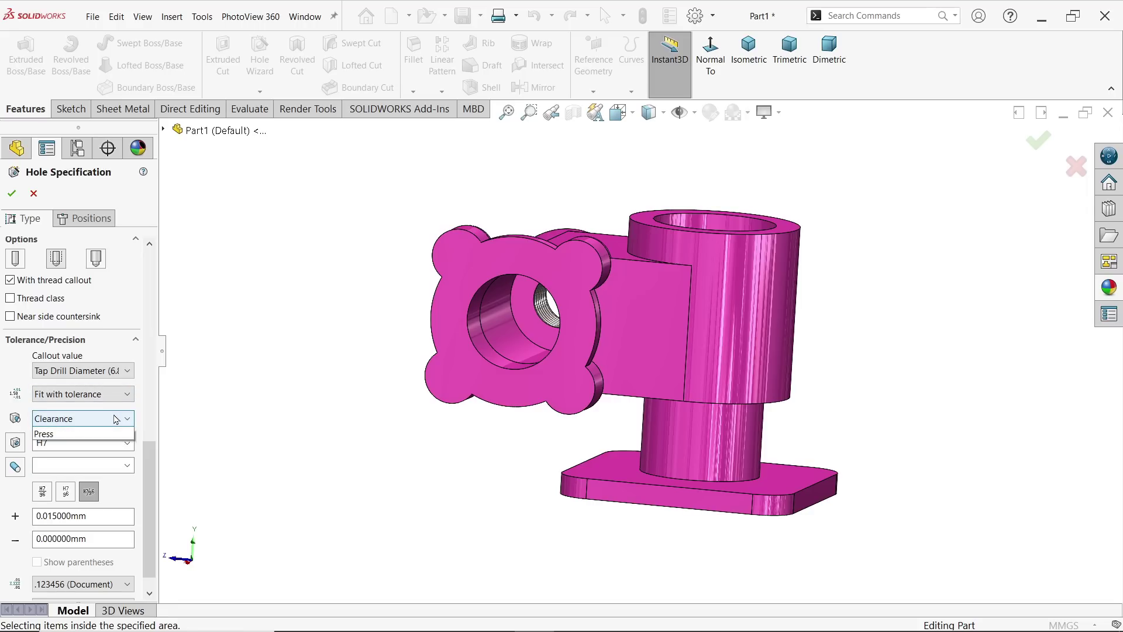
{"action": "left_click", "coordinate": [65, 435]}
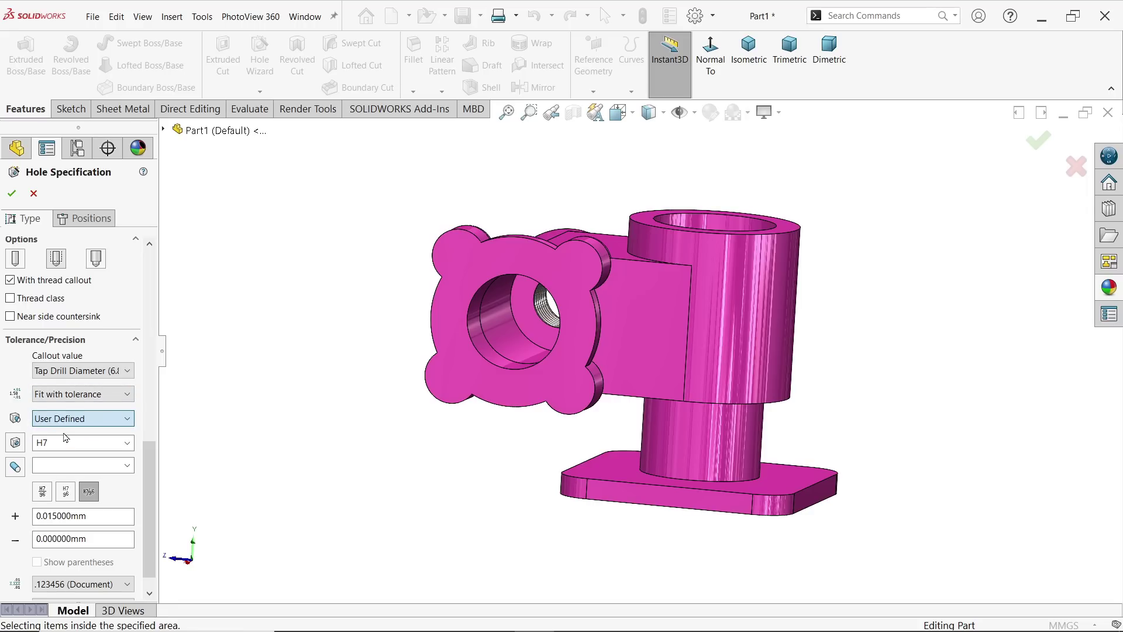
{"action": "left_click", "coordinate": [127, 444]}
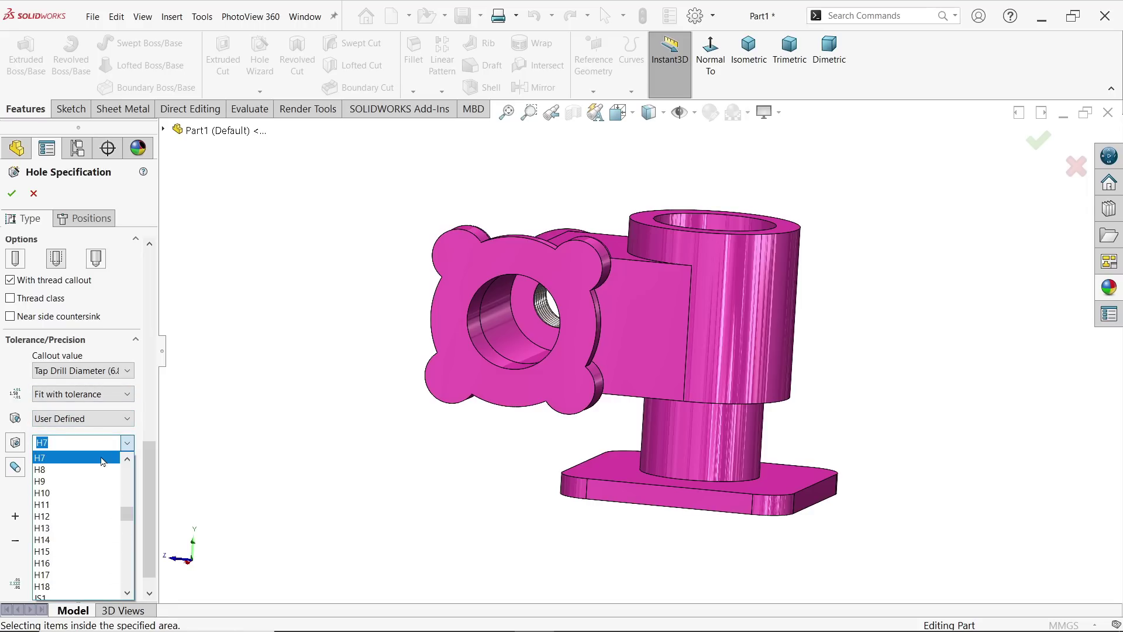
{"action": "left_click", "coordinate": [102, 458]}
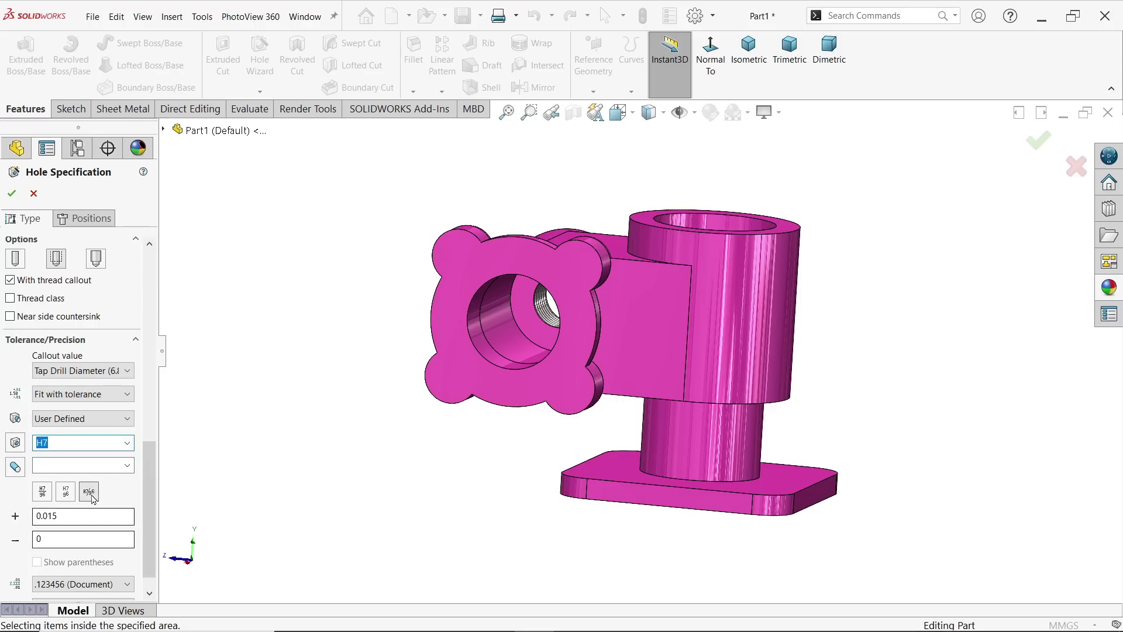
Step: Choose the four-lobed flange face as the placement face for the M8x1.25 hole and leave point placement
{"action": "left_click_drag", "start_coordinate": [148, 475], "coordinate": [168, 283]}
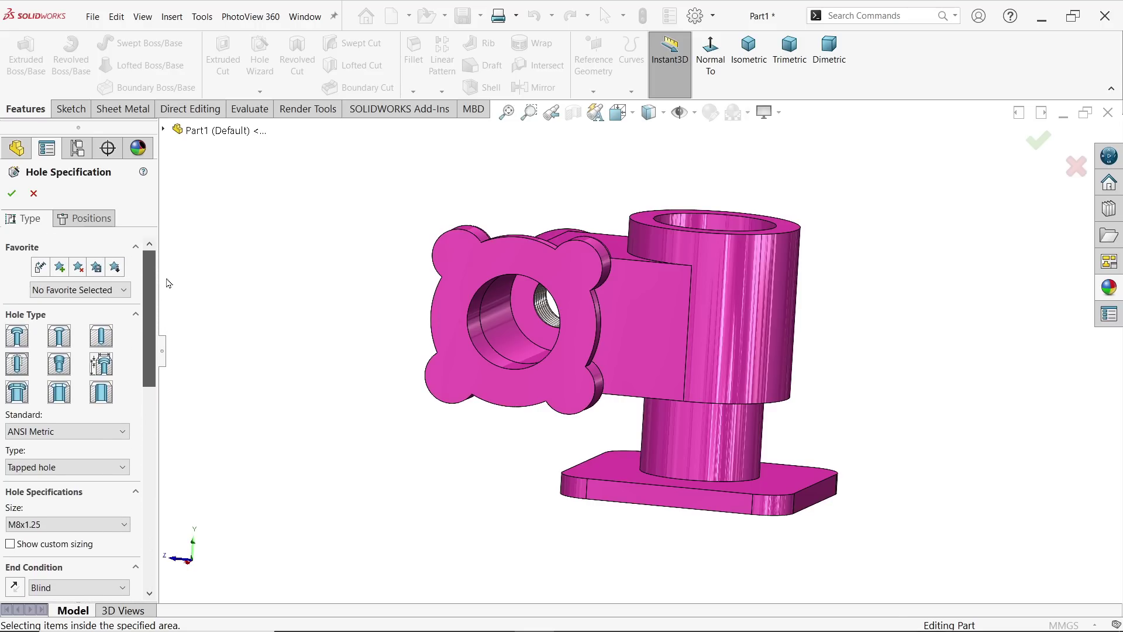
{"action": "left_click", "coordinate": [84, 218]}
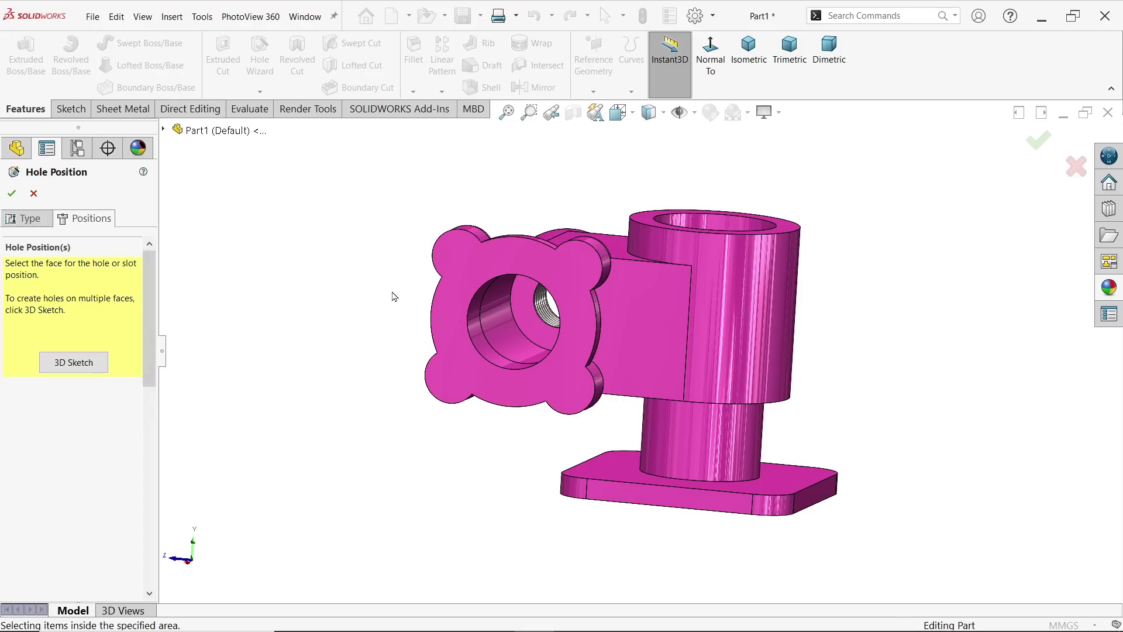
{"action": "left_click", "coordinate": [496, 262]}
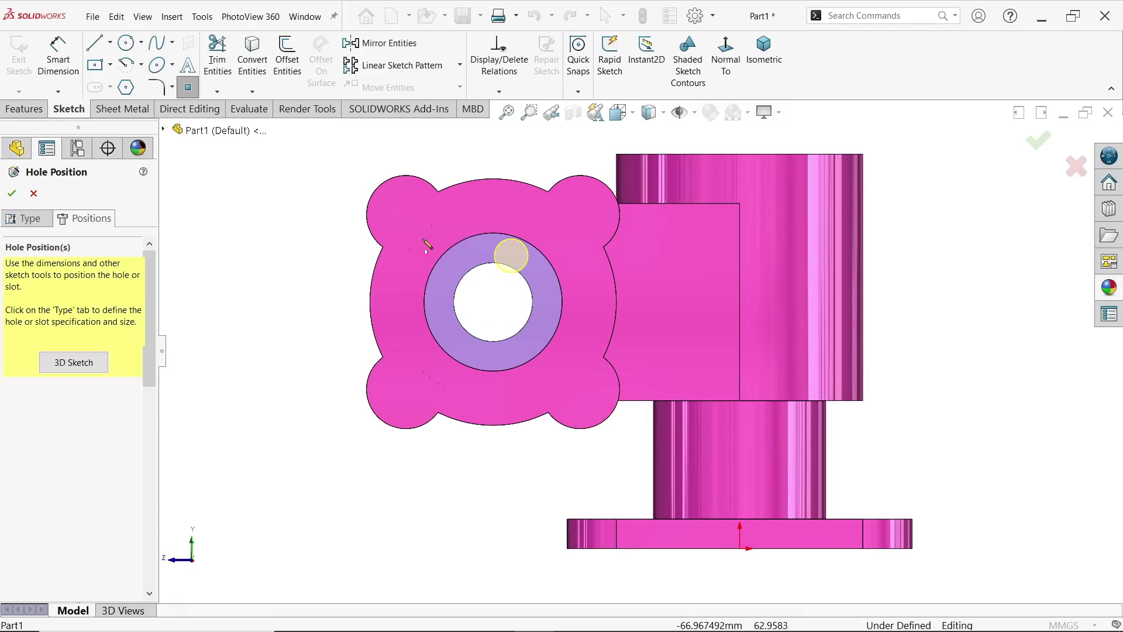
{"action": "left_click", "coordinate": [410, 219]}
{"action": "key", "text": "Escape"}
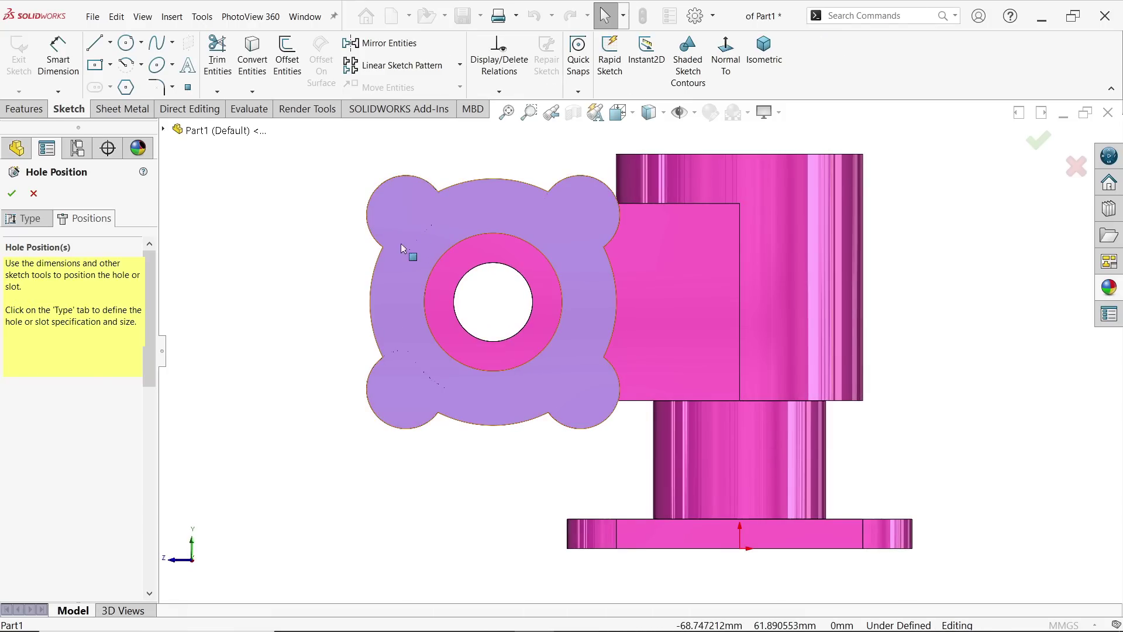
Step: Sketch a 50 mm diameter construction circle on the flange face, centred on the bore
{"action": "left_click", "coordinate": [127, 43]}
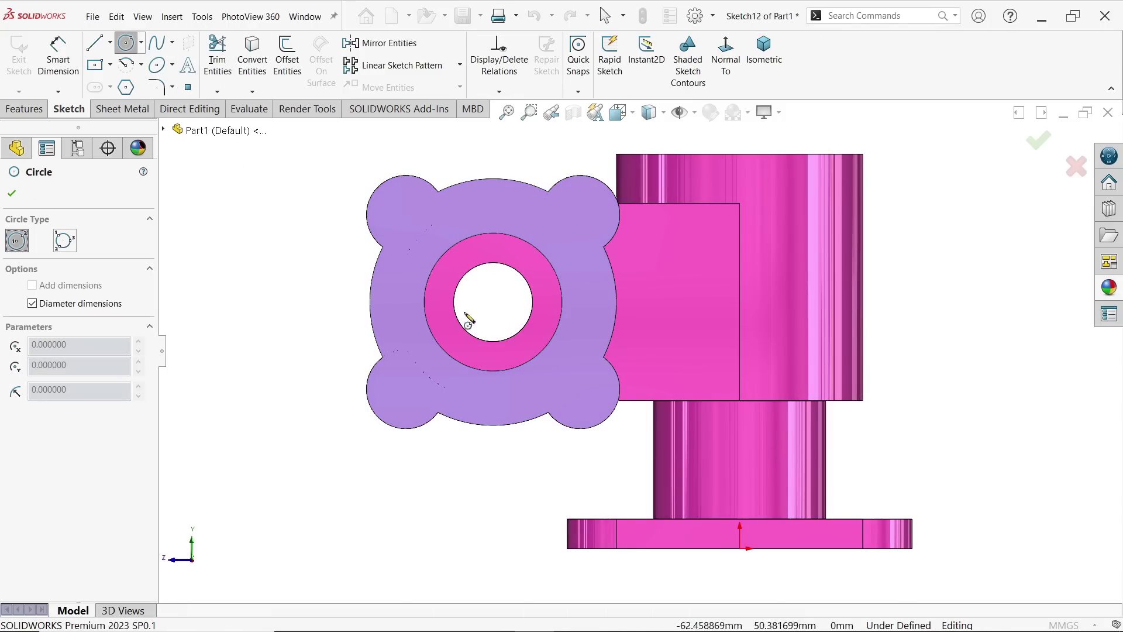
{"action": "left_click", "coordinate": [494, 302]}
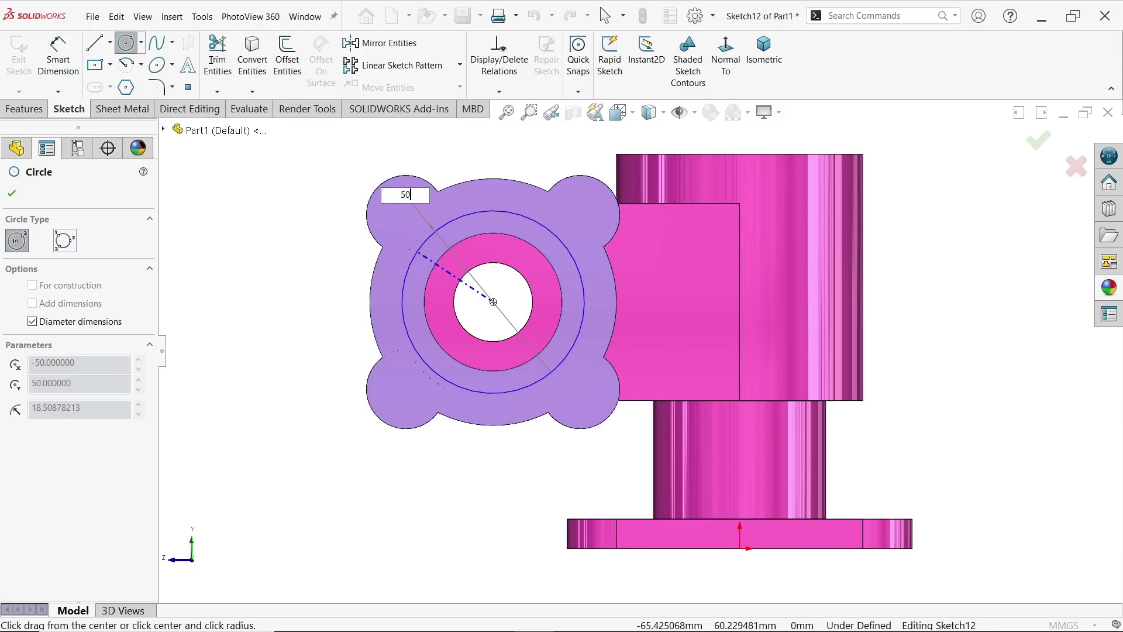
{"action": "key", "text": "Return"}
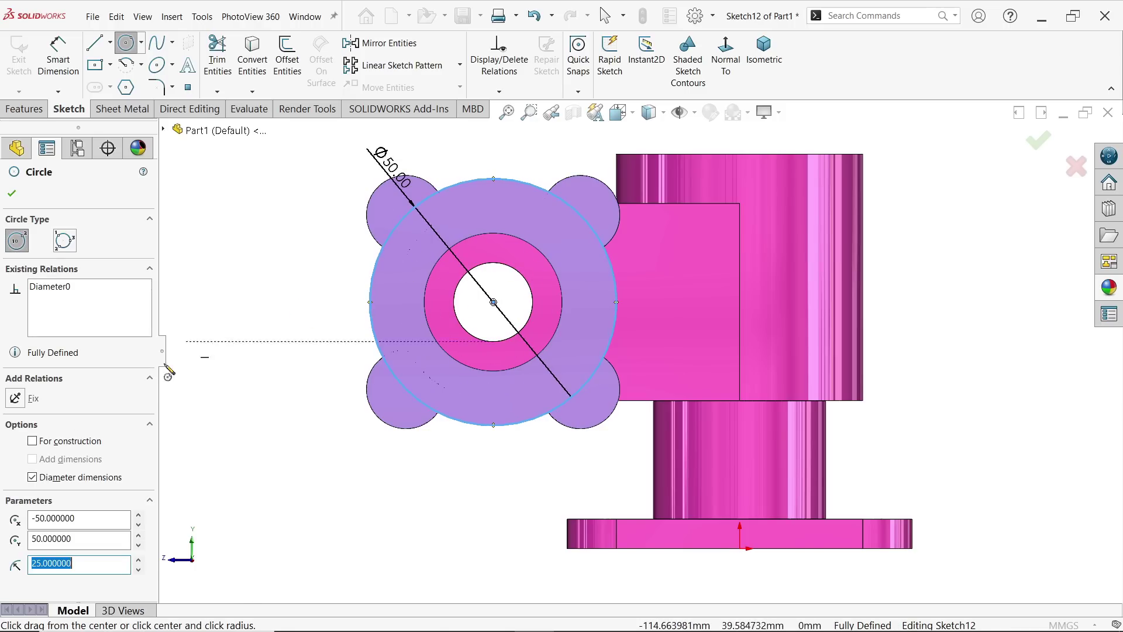
{"action": "left_click", "coordinate": [65, 445]}
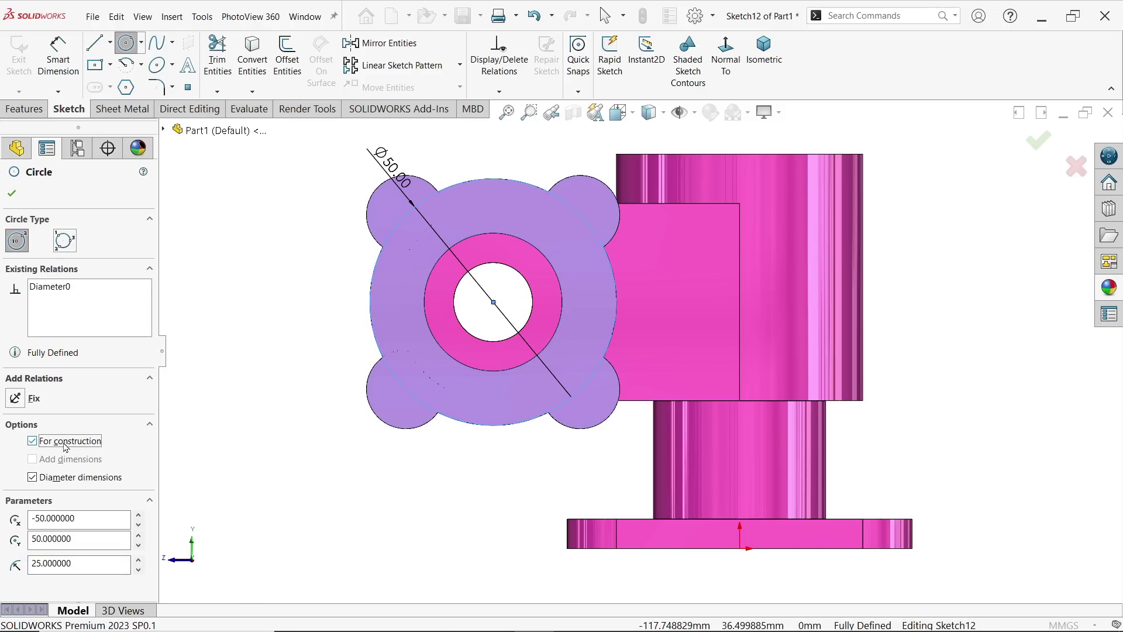
{"action": "left_click", "coordinate": [13, 194]}
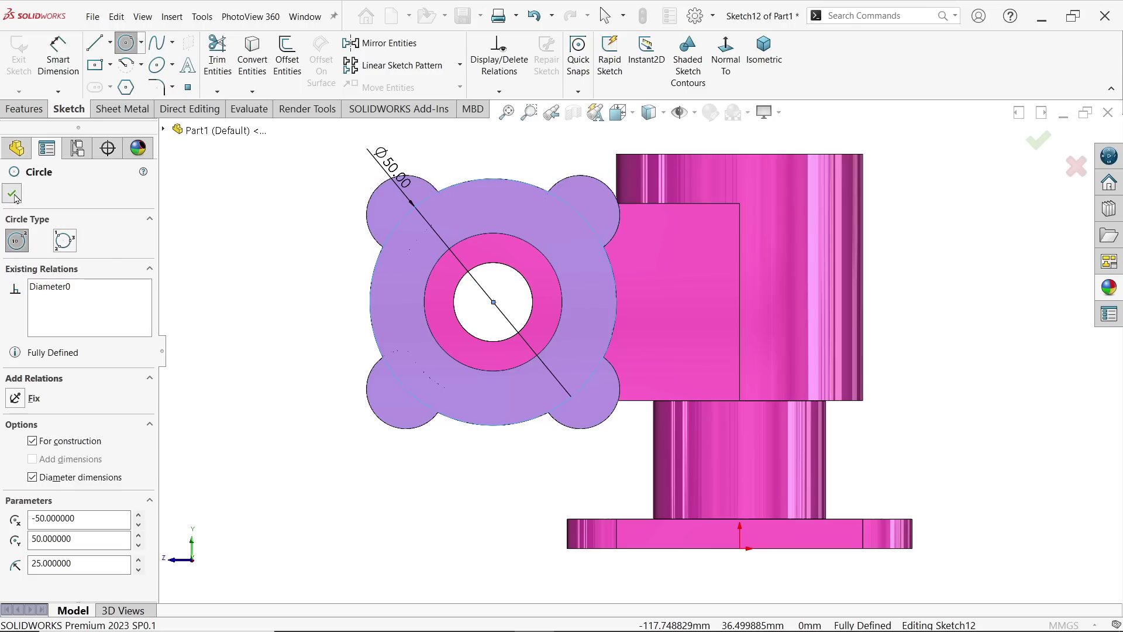
Step: Draw a vertical centerline from the circle's top point to its centre and an angled one out to the circle towards the upper-left lobe
{"action": "left_click", "coordinate": [111, 44]}
{"action": "left_click", "coordinate": [120, 85]}
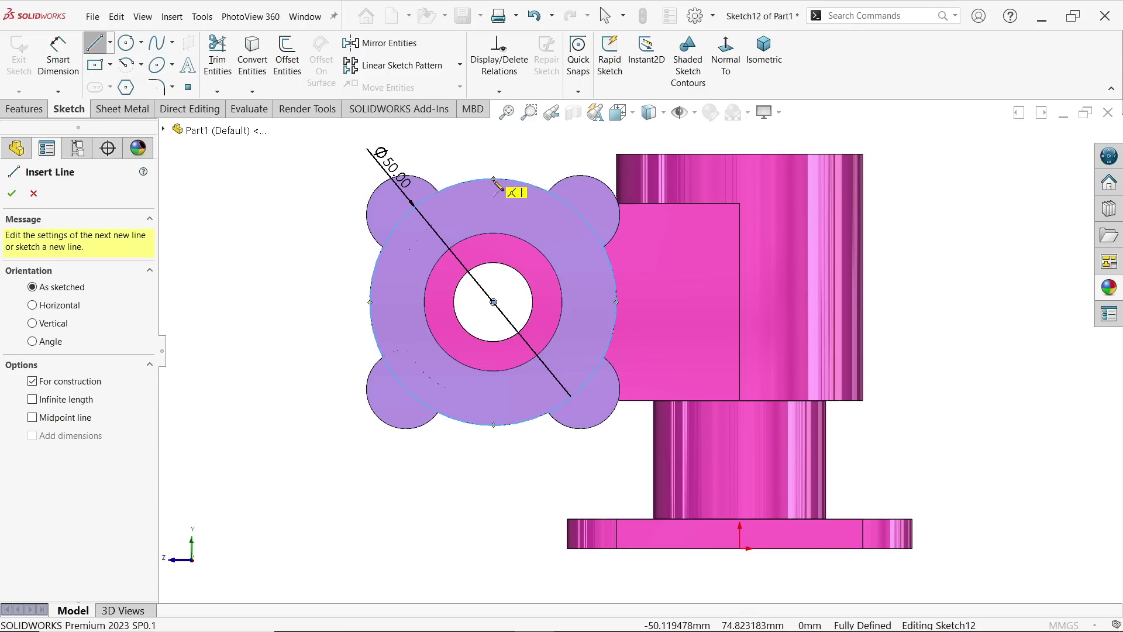
{"action": "left_click", "coordinate": [493, 302]}
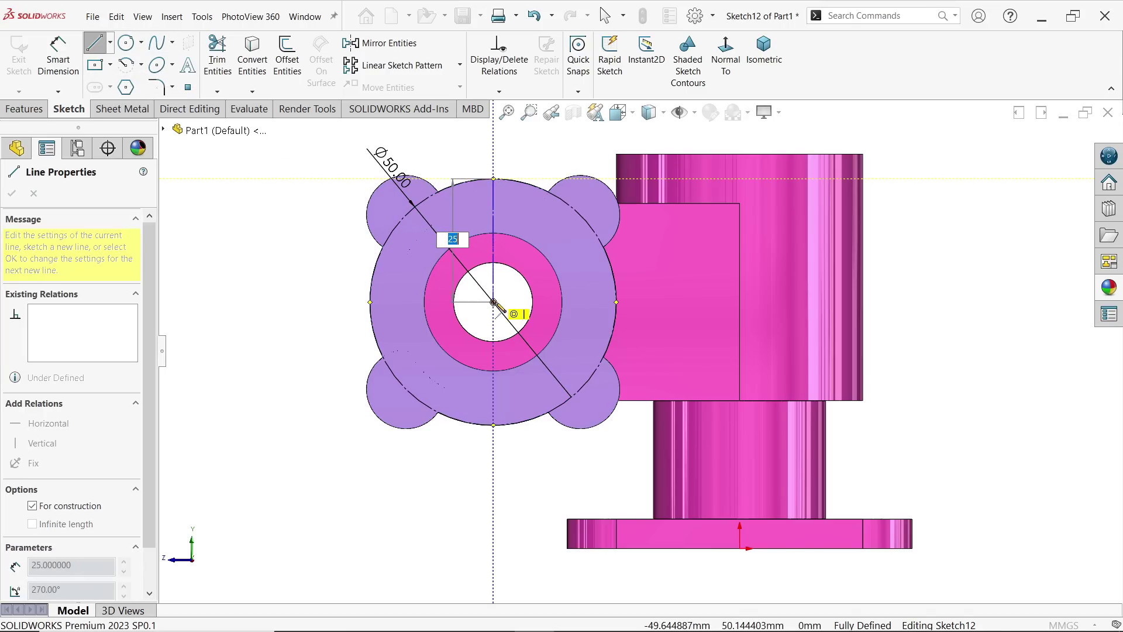
{"action": "left_click", "coordinate": [412, 204]}
{"action": "key", "text": "Escape"}
{"action": "key", "text": "Escape"}
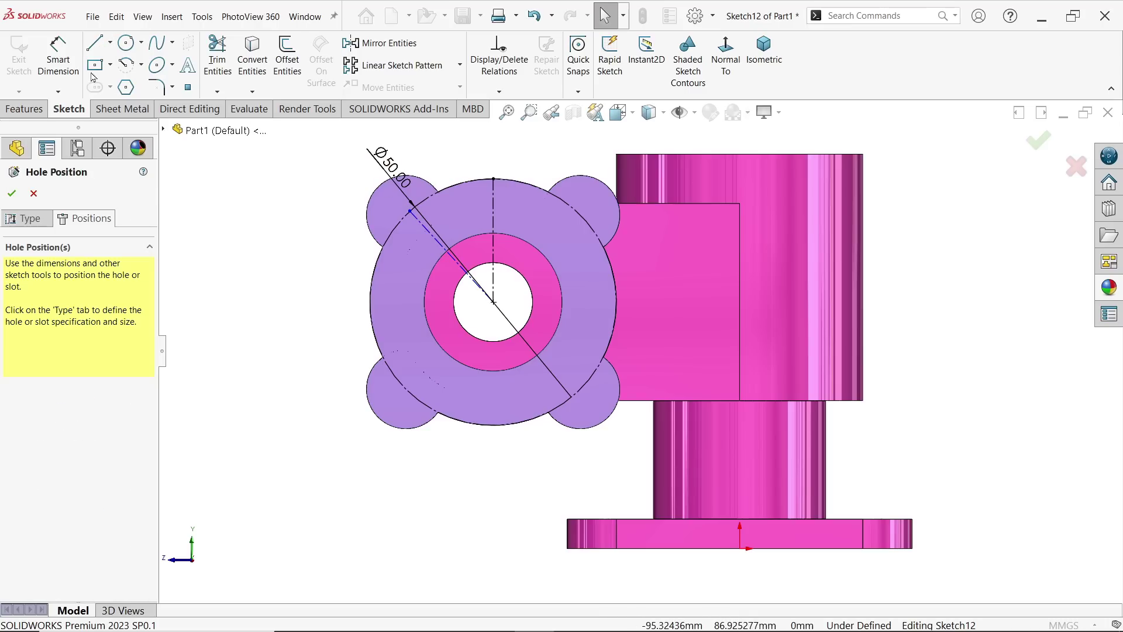
Step: Dimension the angle between the vertical and angled centerlines as 45 degrees
{"action": "left_click", "coordinate": [58, 58]}
{"action": "scroll", "coordinate": [418, 218], "scroll_direction": "down", "scroll_amount": 3}
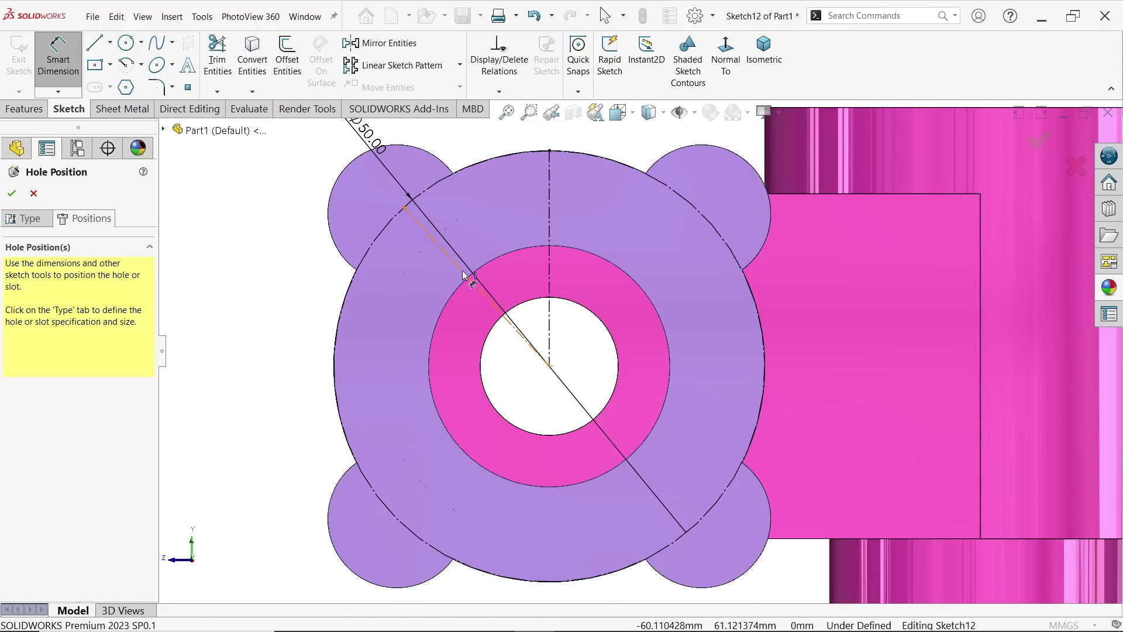
{"action": "left_click", "coordinate": [467, 277]}
{"action": "left_click", "coordinate": [550, 250]}
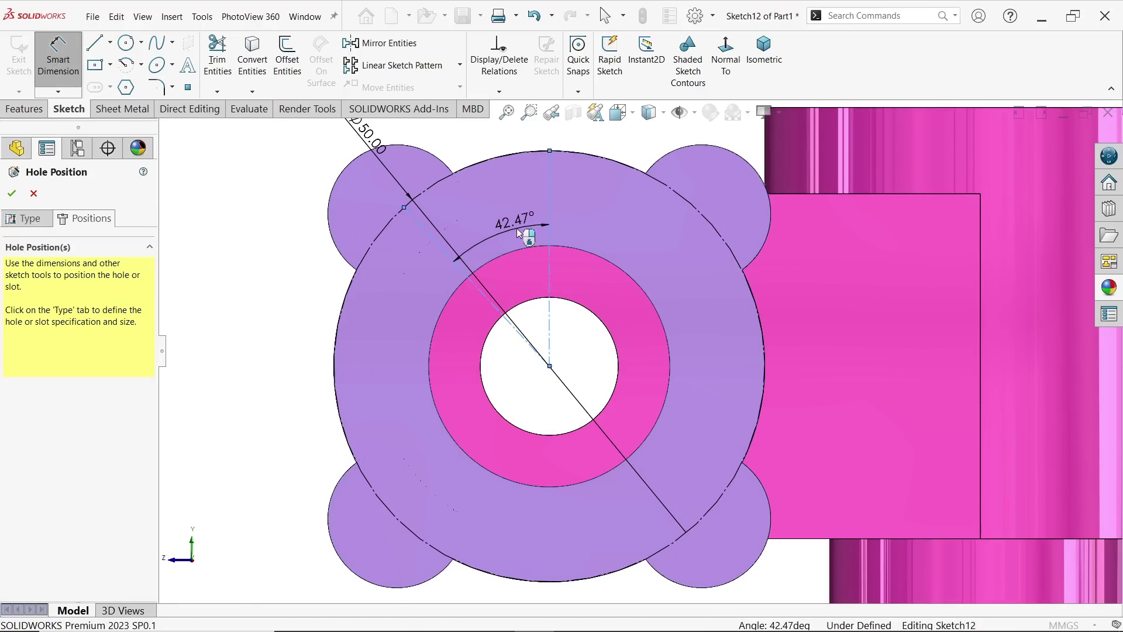
{"action": "left_click", "coordinate": [518, 233]}
{"action": "type", "text": "45"}
{"action": "key", "text": "Return"}
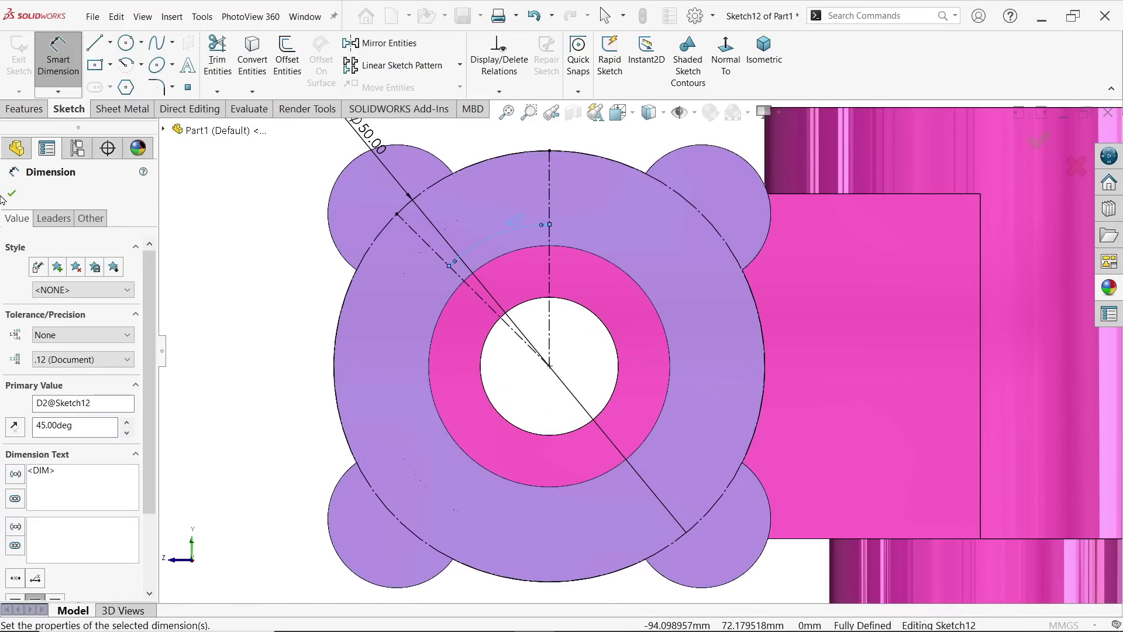
{"action": "left_click", "coordinate": [11, 193]}
Step: Place the M8x1.25 hole point where the angled centerline meets the 50 mm construction circle
{"action": "left_click", "coordinate": [187, 88]}
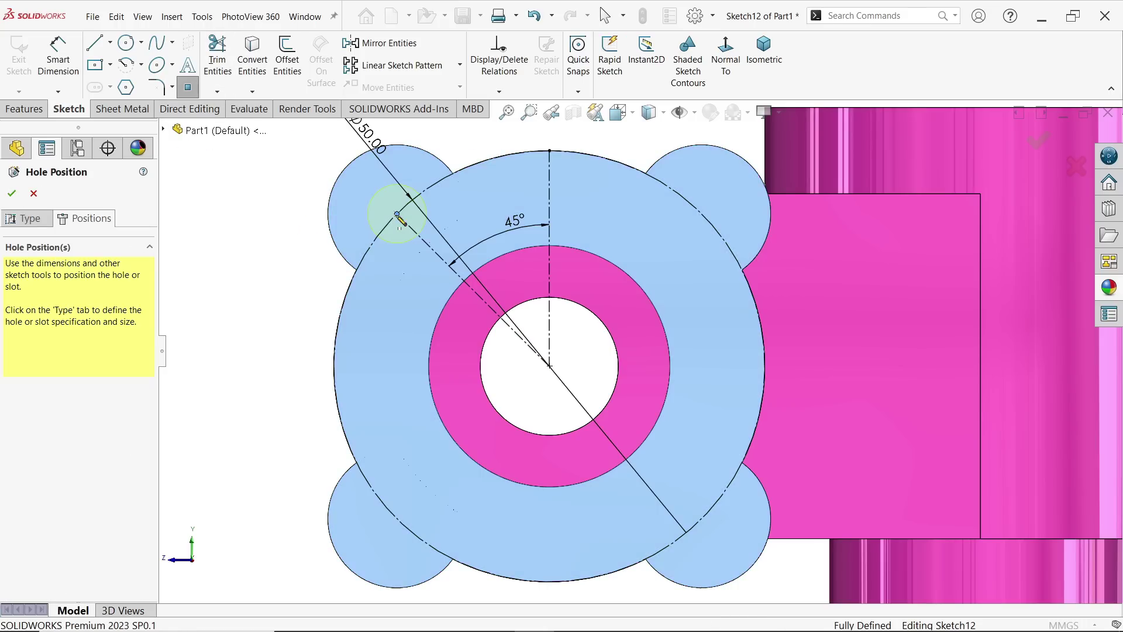
{"action": "key", "text": "Escape"}
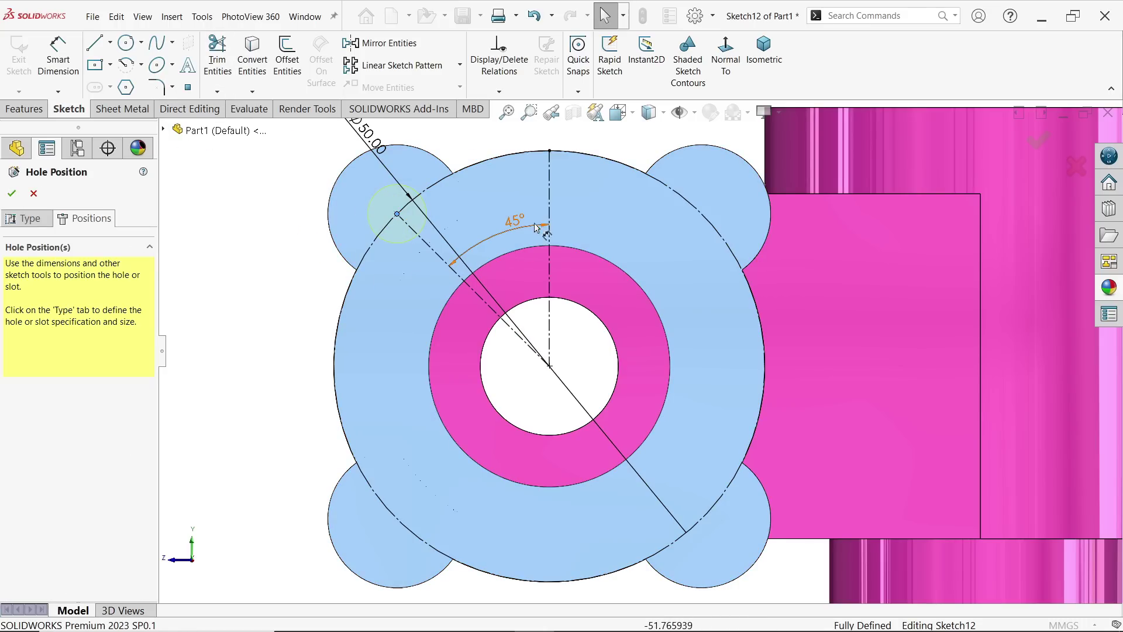
{"action": "middle_click_drag", "start_coordinate": [532, 231], "coordinate": [462, 297]}
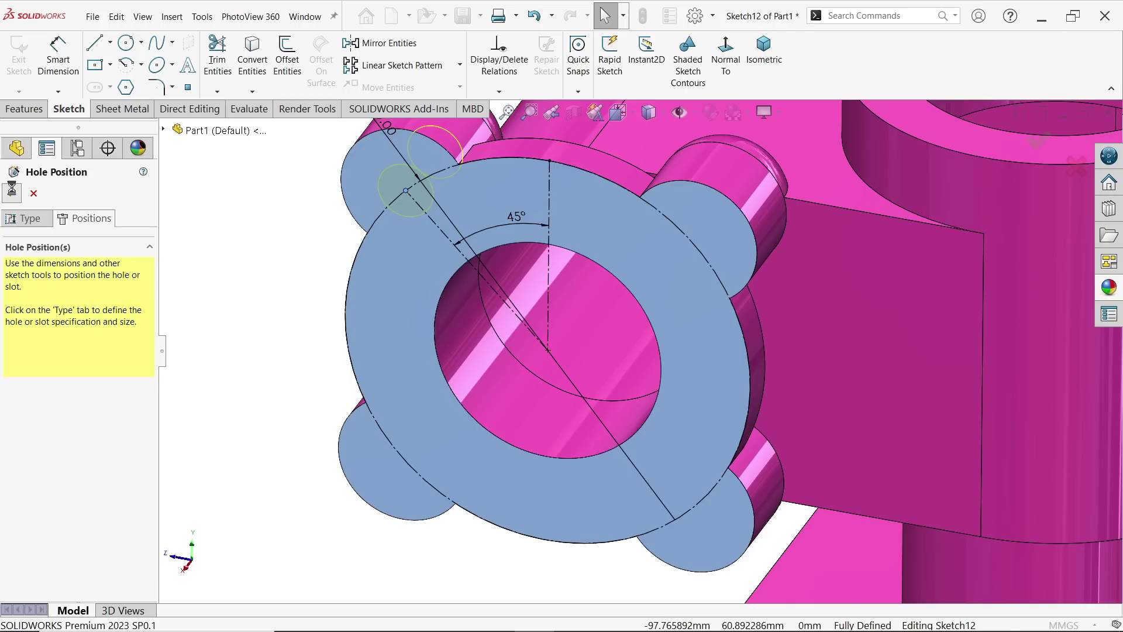
Step: Finish the M8x1.25 tapped hole and apply the polished steel appearance to it
{"action": "left_click", "coordinate": [1110, 287]}
{"action": "left_click_drag", "start_coordinate": [955, 342], "coordinate": [536, 243]}
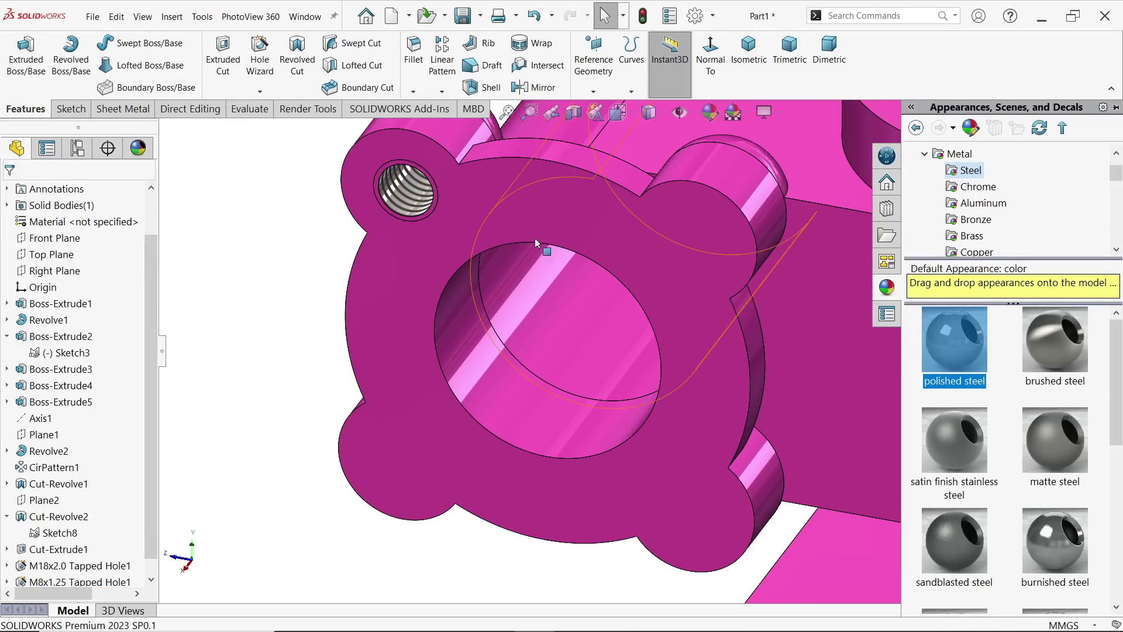
{"action": "middle_click_drag", "start_coordinate": [474, 206], "coordinate": [453, 163]}
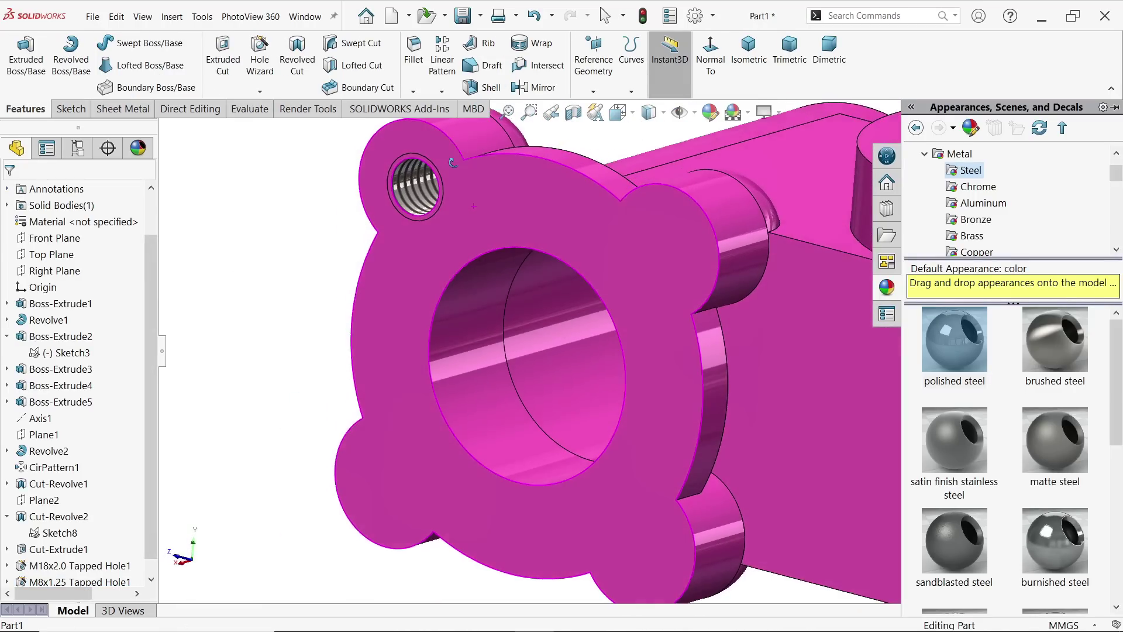
Step: Circular-pattern the M8x1.25 tapped hole around the flange's bore face with 4 equally spaced instances over 360 degrees
{"action": "left_click", "coordinate": [443, 60]}
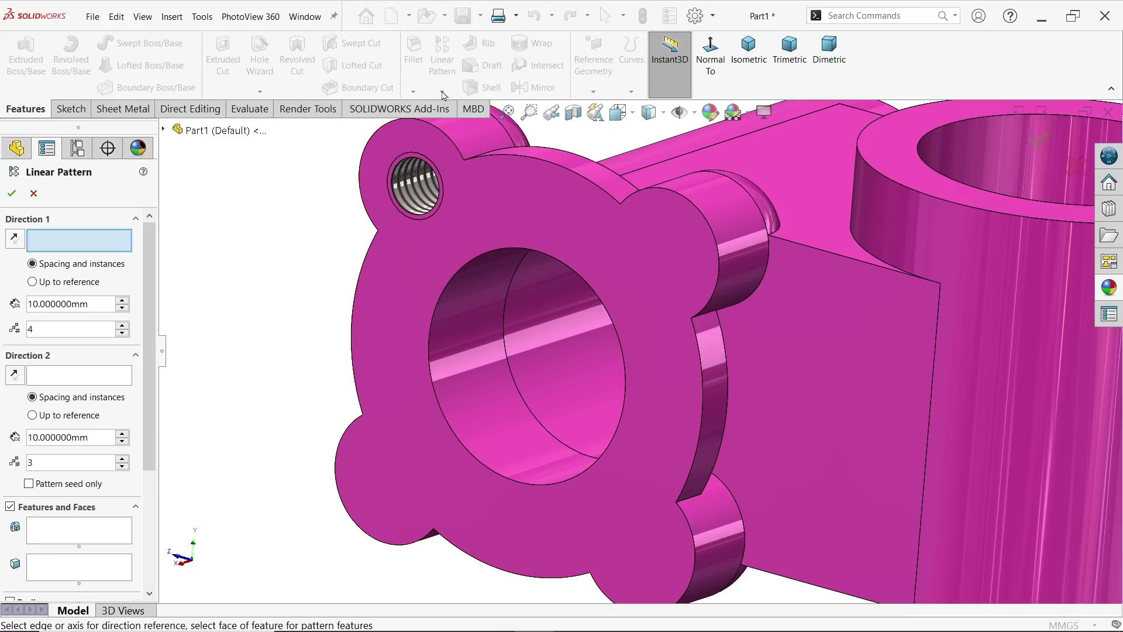
{"action": "left_click", "coordinate": [34, 194]}
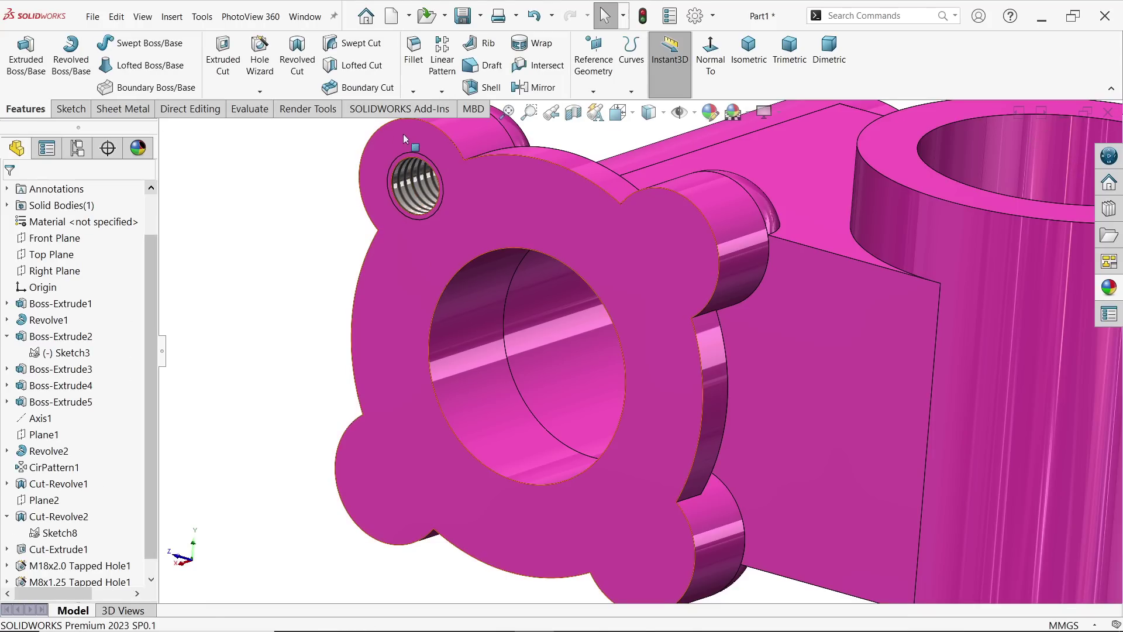
{"action": "left_click", "coordinate": [442, 91]}
{"action": "left_click", "coordinate": [464, 124]}
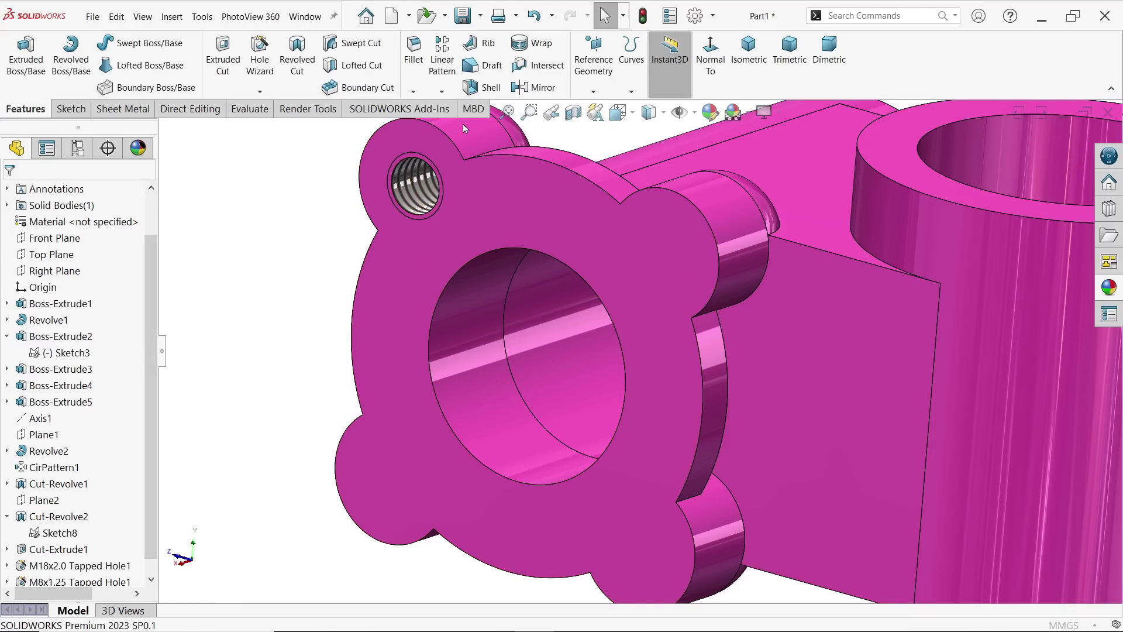
{"action": "left_click", "coordinate": [420, 192]}
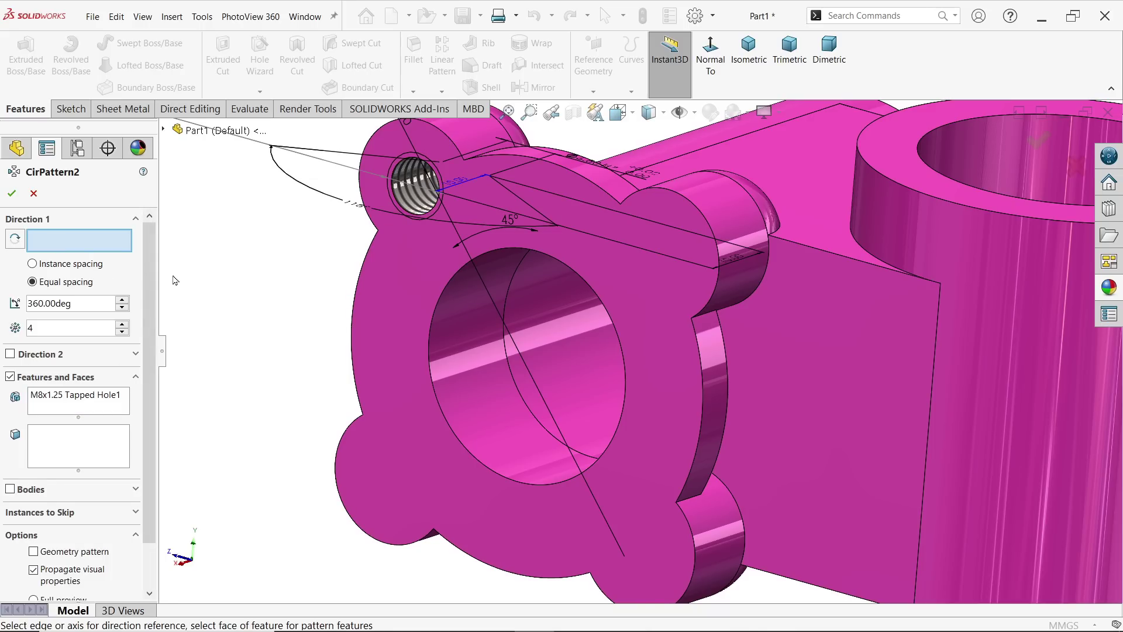
{"action": "left_click", "coordinate": [465, 388]}
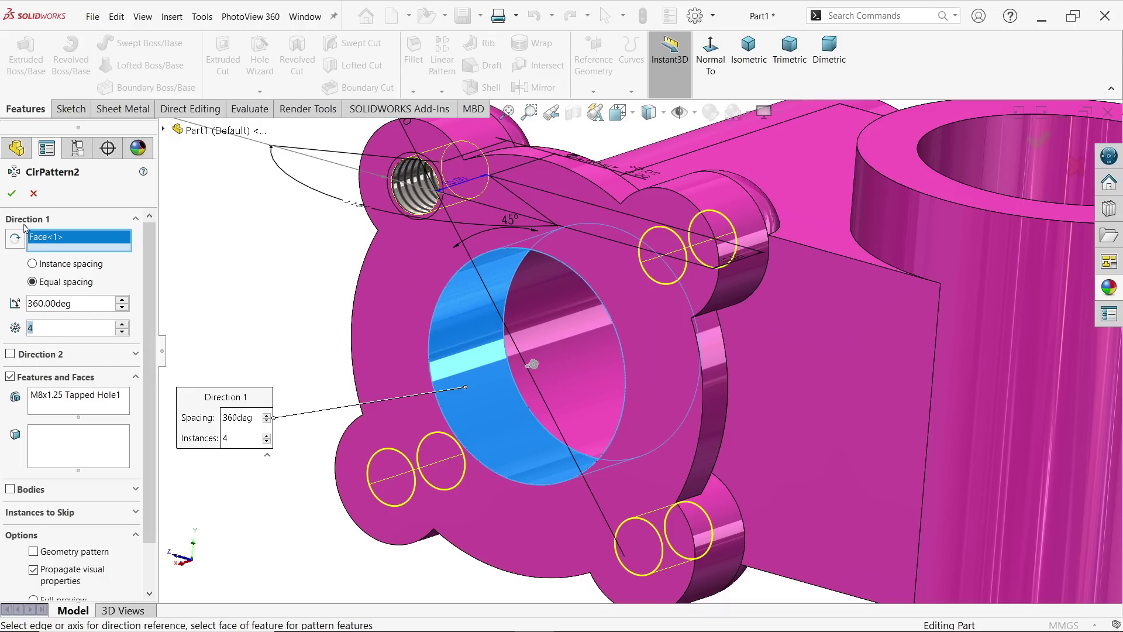
{"action": "left_click", "coordinate": [16, 195]}
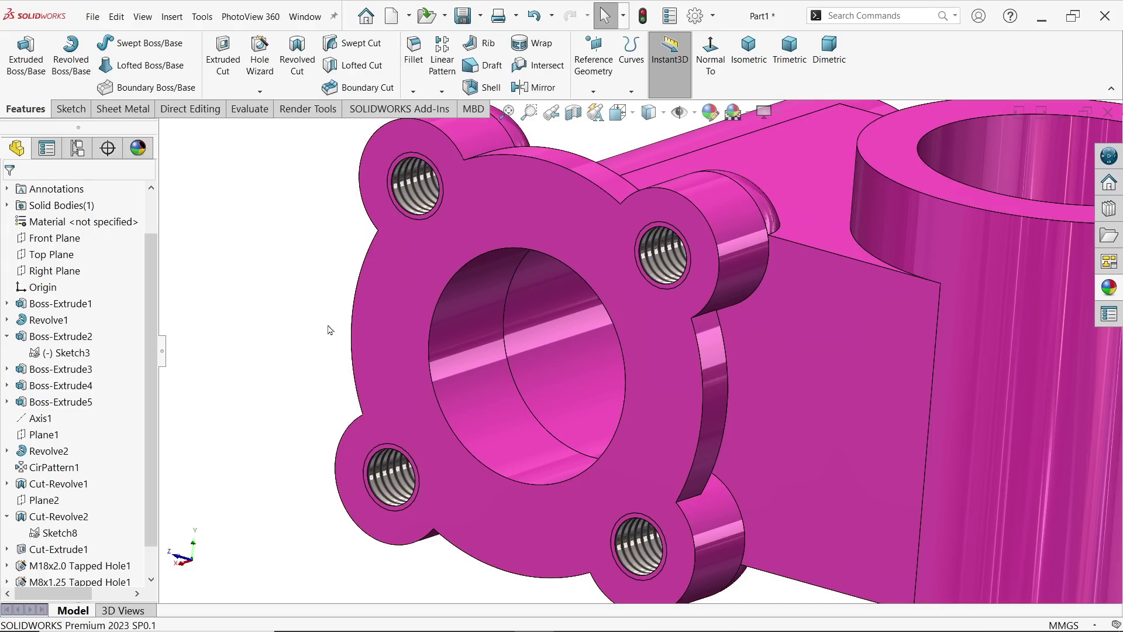
Step: Switch to the drawing image and examine sections A-A, B-B and C-C, the M36x2.0 bore's internal dimensions and the notes
{"action": "middle_click_drag", "start_coordinate": [328, 331], "coordinate": [537, 328]}
{"action": "scroll", "coordinate": [536, 328], "scroll_direction": "up", "scroll_amount": 4}
{"action": "mouse_move", "coordinate": [733, 391]}
{"action": "middle_mouse_down"}
{"action": "mouse_move", "coordinate": [745, 388]}
{"action": "mouse_move", "coordinate": [751, 344]}
{"action": "mouse_move", "coordinate": [737, 393]}
{"action": "middle_mouse_up"}
{"action": "key", "text": "alt+Tab"}
{"action": "scroll", "coordinate": [559, 333], "scroll_direction": "up", "scroll_amount": 4}
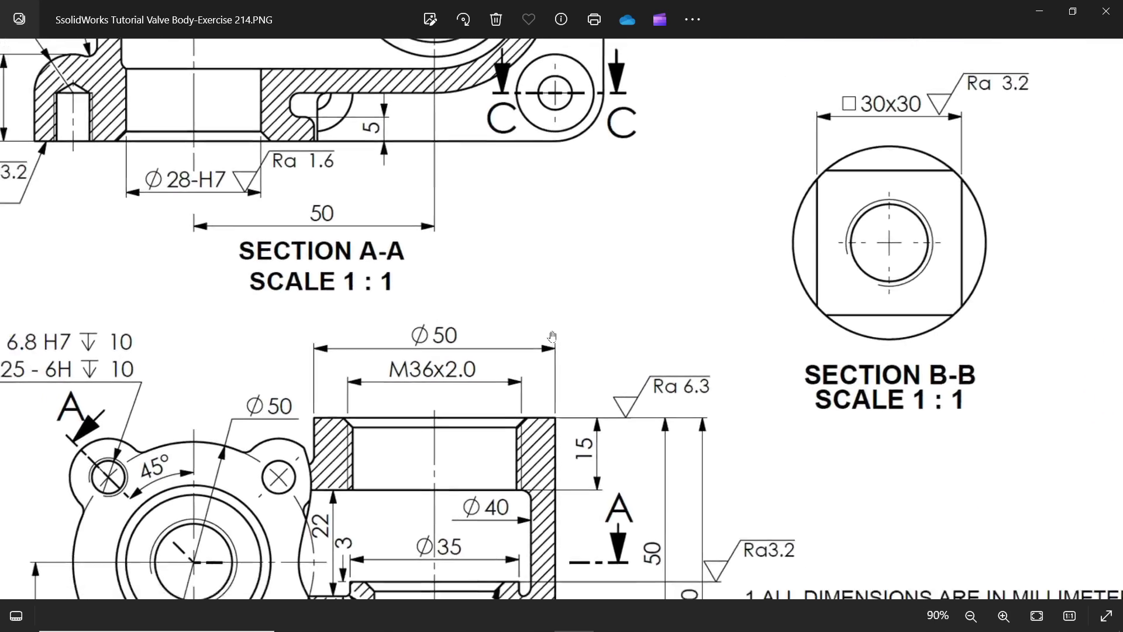
{"action": "scroll", "coordinate": [553, 336], "scroll_direction": "down", "scroll_amount": 3}
{"action": "left_click_drag", "start_coordinate": [451, 462], "coordinate": [454, 302]}
{"action": "scroll", "coordinate": [345, 408], "scroll_direction": "up", "scroll_amount": 1}
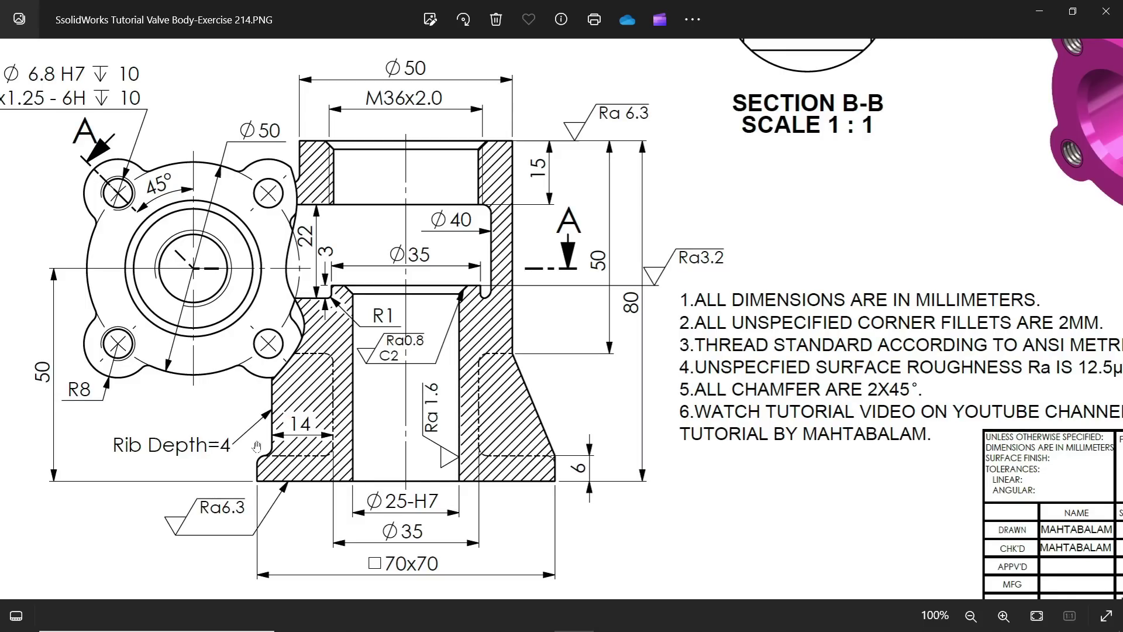
{"action": "left_click_drag", "start_coordinate": [585, 93], "coordinate": [548, 502]}
{"action": "left_click_drag", "start_coordinate": [557, 261], "coordinate": [560, 348]}
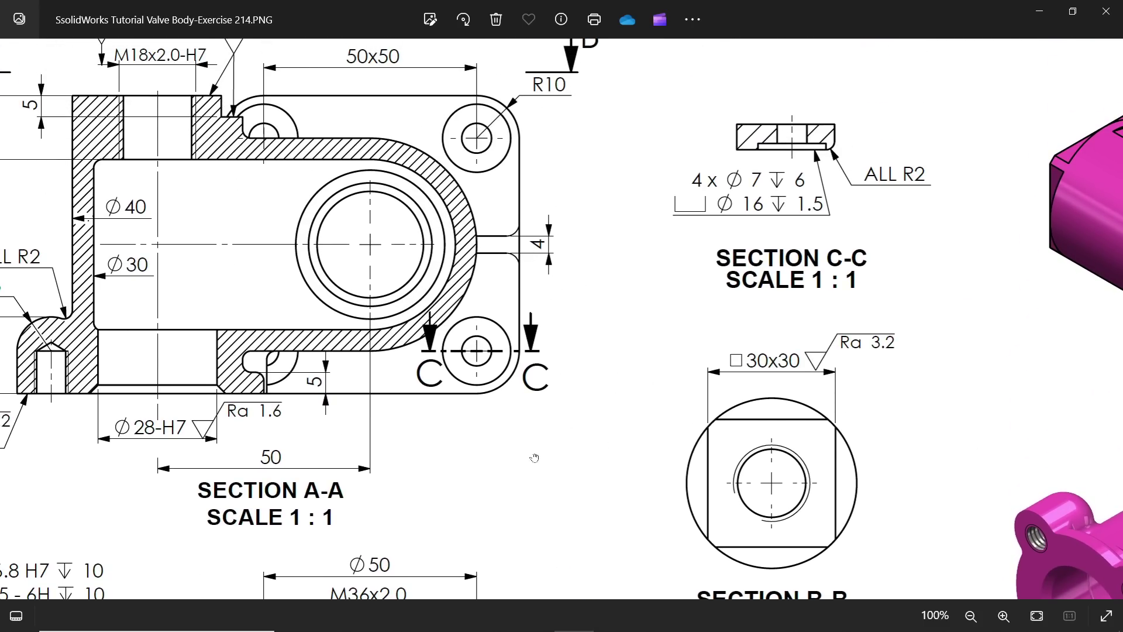
{"action": "left_click_drag", "start_coordinate": [535, 457], "coordinate": [639, 188]}
{"action": "mouse_move", "coordinate": [538, 386]}
{"action": "left_mouse_down"}
{"action": "mouse_move", "coordinate": [553, 307]}
{"action": "mouse_move", "coordinate": [565, 553]}
{"action": "left_mouse_up"}
{"action": "left_click_drag", "start_coordinate": [555, 400], "coordinate": [558, 493]}
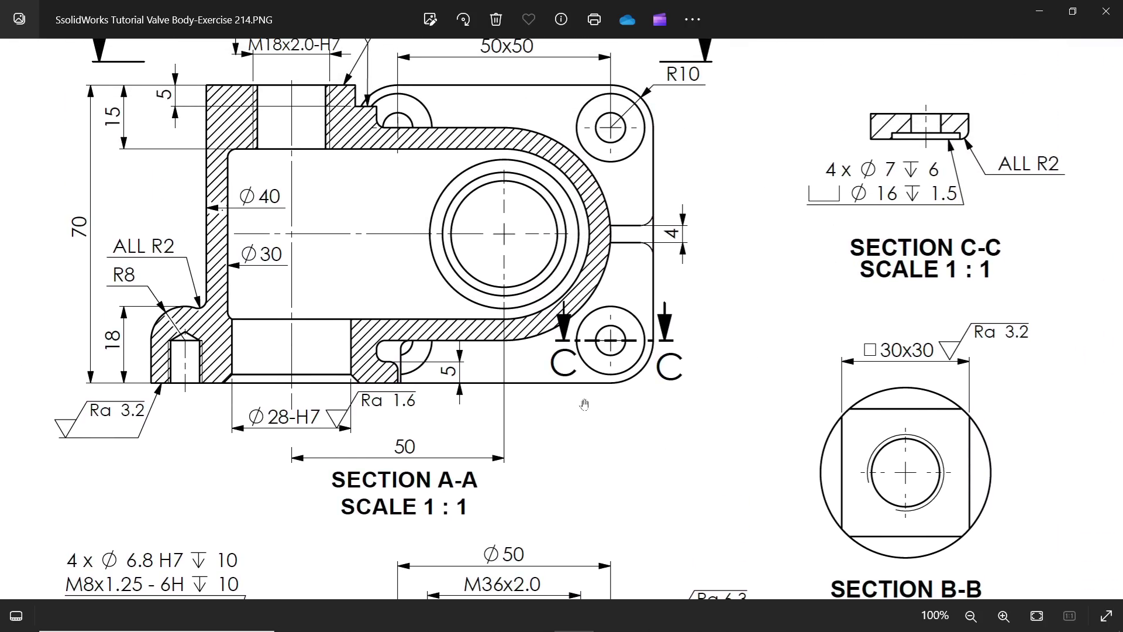
{"action": "left_click_drag", "start_coordinate": [584, 405], "coordinate": [592, 261]}
{"action": "left_click_drag", "start_coordinate": [557, 437], "coordinate": [583, 257]}
{"action": "scroll", "coordinate": [588, 391], "scroll_direction": "up", "scroll_amount": 2}
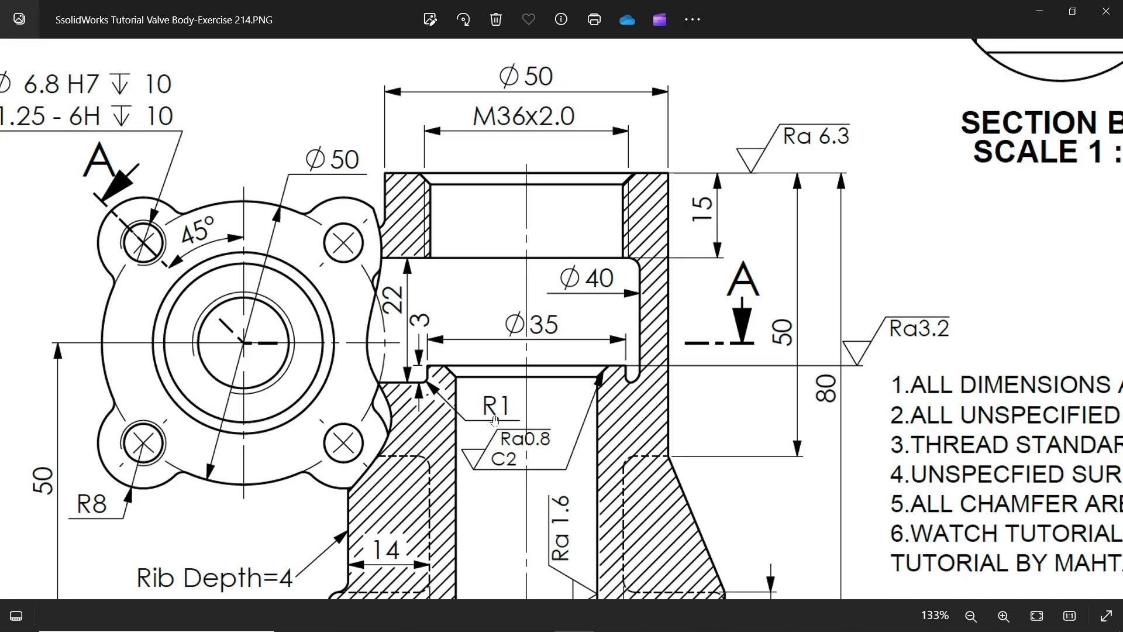
{"action": "scroll", "coordinate": [550, 374], "scroll_direction": "down", "scroll_amount": 3}
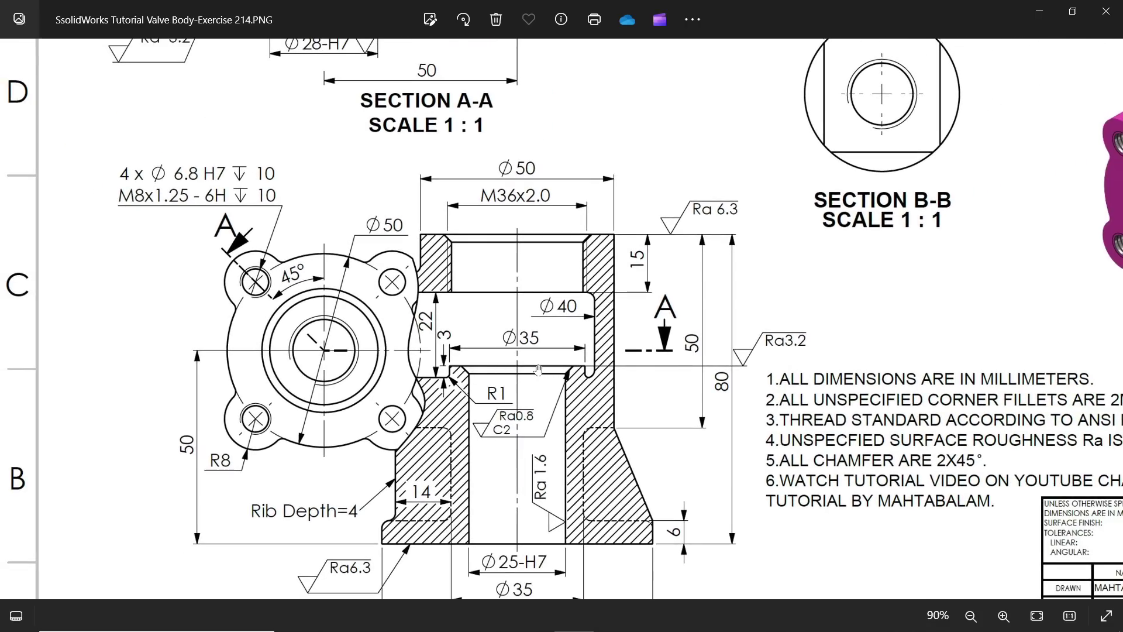
{"action": "left_click_drag", "start_coordinate": [532, 308], "coordinate": [509, 596]}
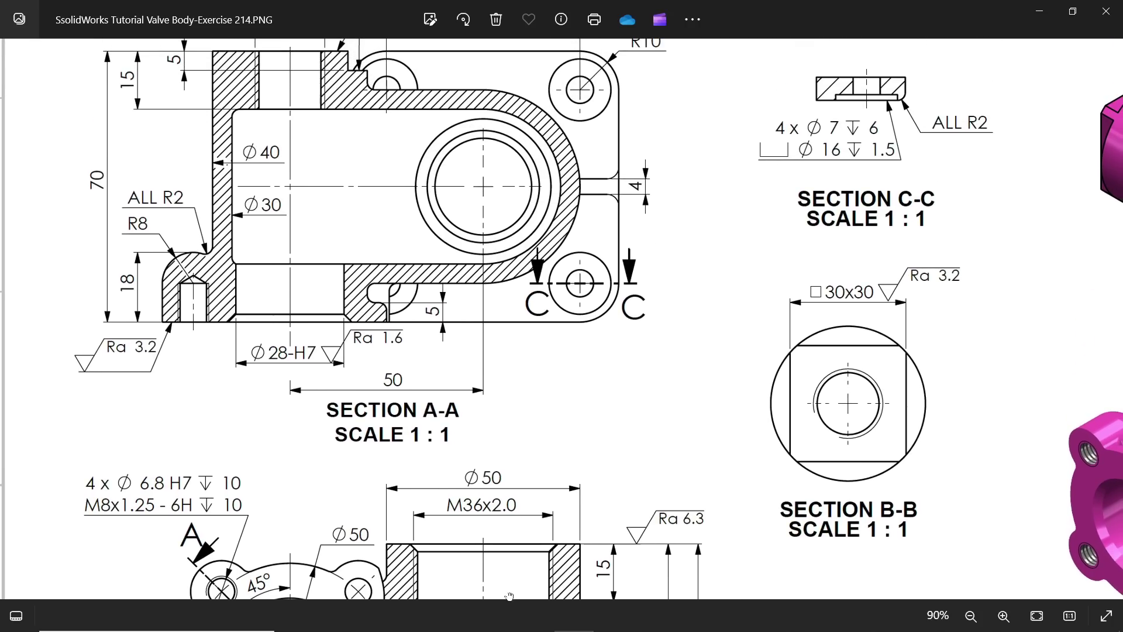
{"action": "left_click_drag", "start_coordinate": [606, 455], "coordinate": [584, 259]}
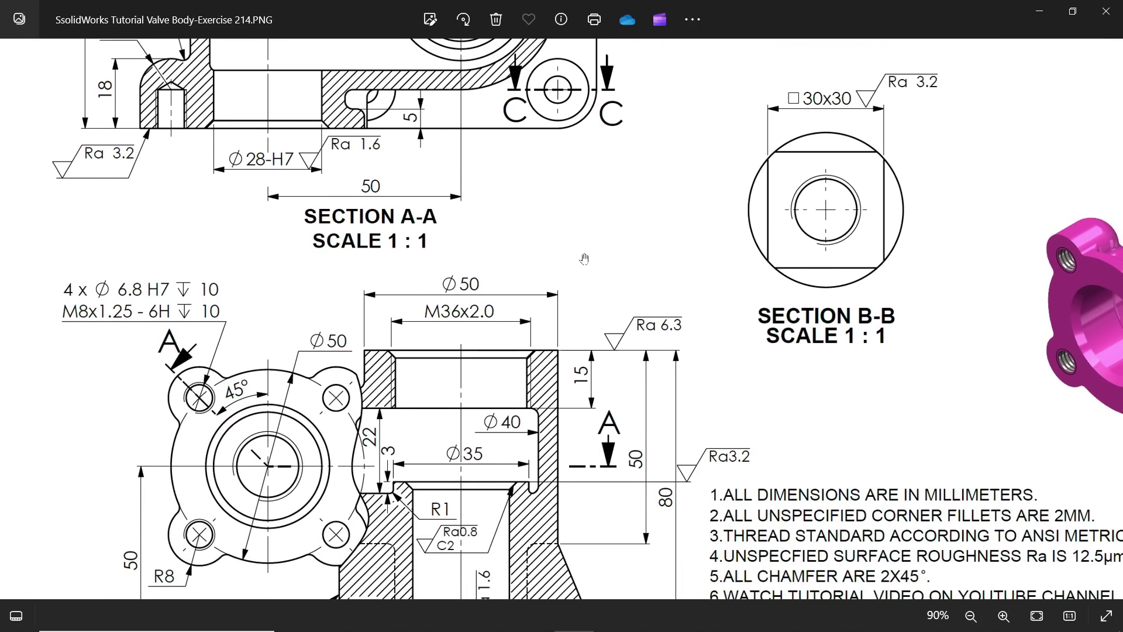
Step: Switch back to SOLIDWORKS and close the VALVE BODY document to return to Part1
{"action": "left_click", "coordinate": [1047, 14]}
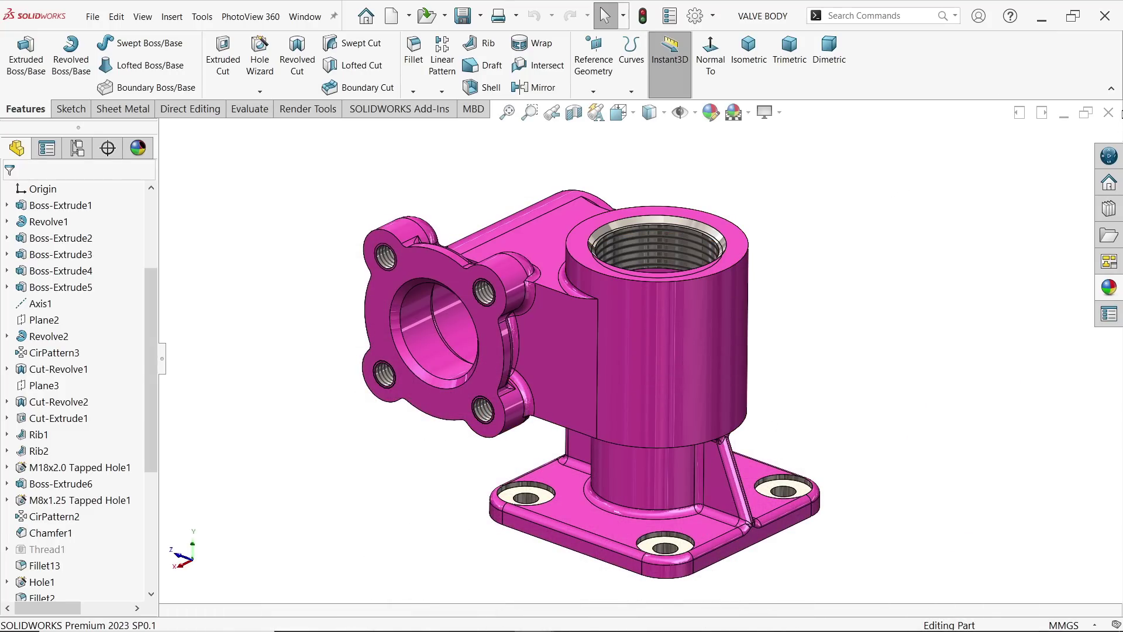
{"action": "left_click", "coordinate": [1111, 113]}
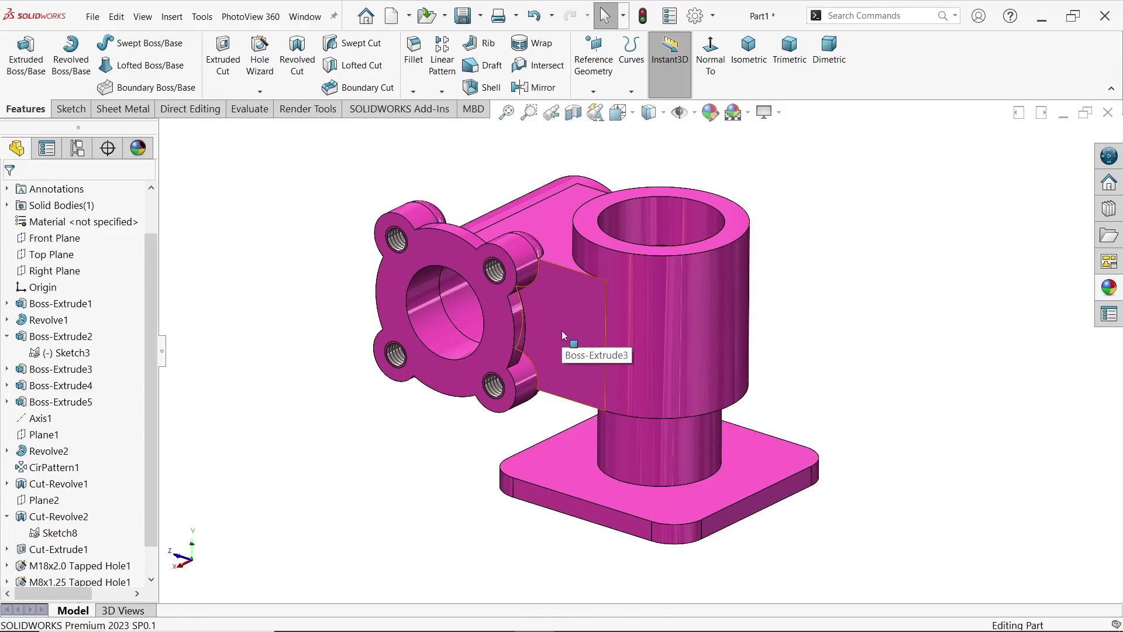
Step: On the vertical bore's floor face, sketch a 35 mm circle centred on the origin and convert the through-hole's edge into the sketch
{"action": "middle_click_drag", "start_coordinate": [630, 286], "coordinate": [659, 392]}
{"action": "scroll", "coordinate": [660, 393], "scroll_direction": "down", "scroll_amount": 3}
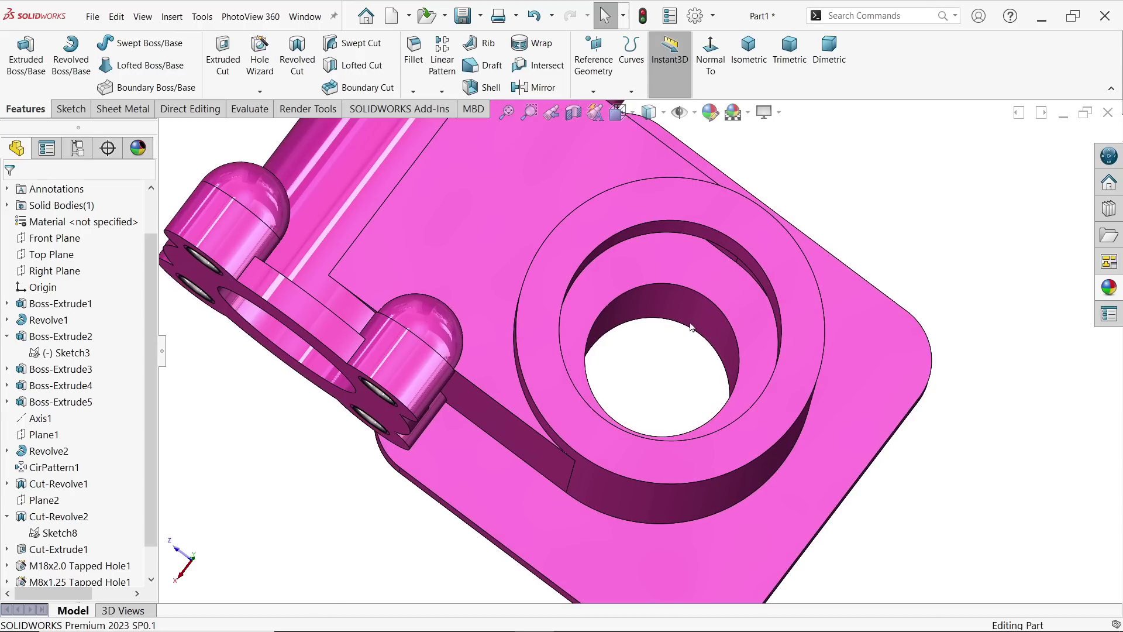
{"action": "left_click", "coordinate": [722, 291]}
{"action": "left_click", "coordinate": [770, 255]}
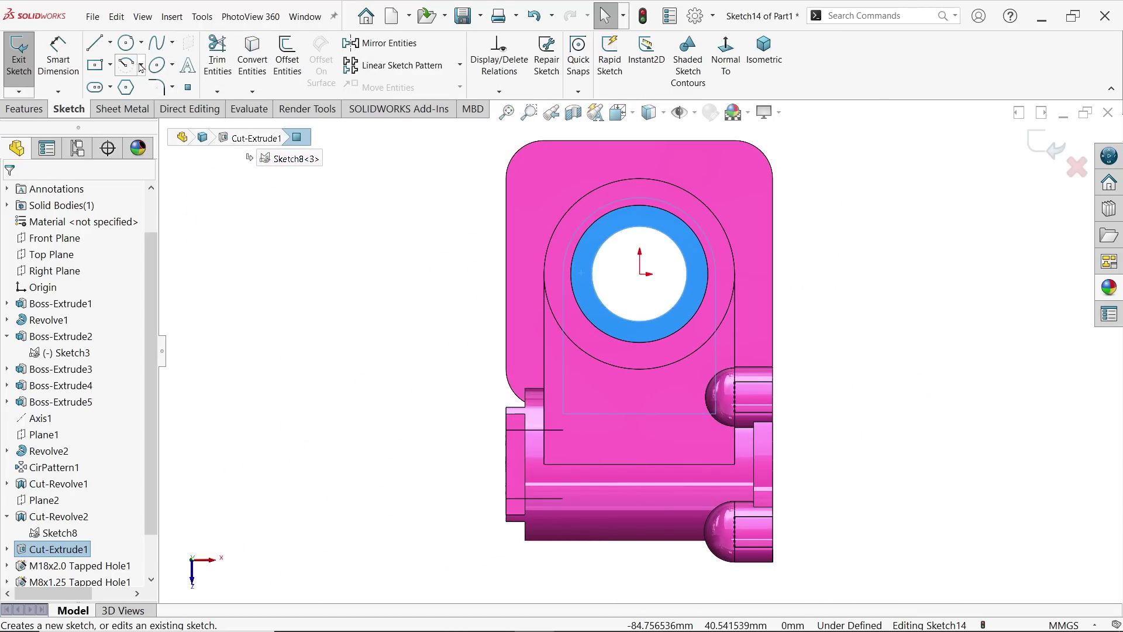
{"action": "left_click", "coordinate": [126, 43]}
{"action": "scroll", "coordinate": [643, 281], "scroll_direction": "down", "scroll_amount": 3}
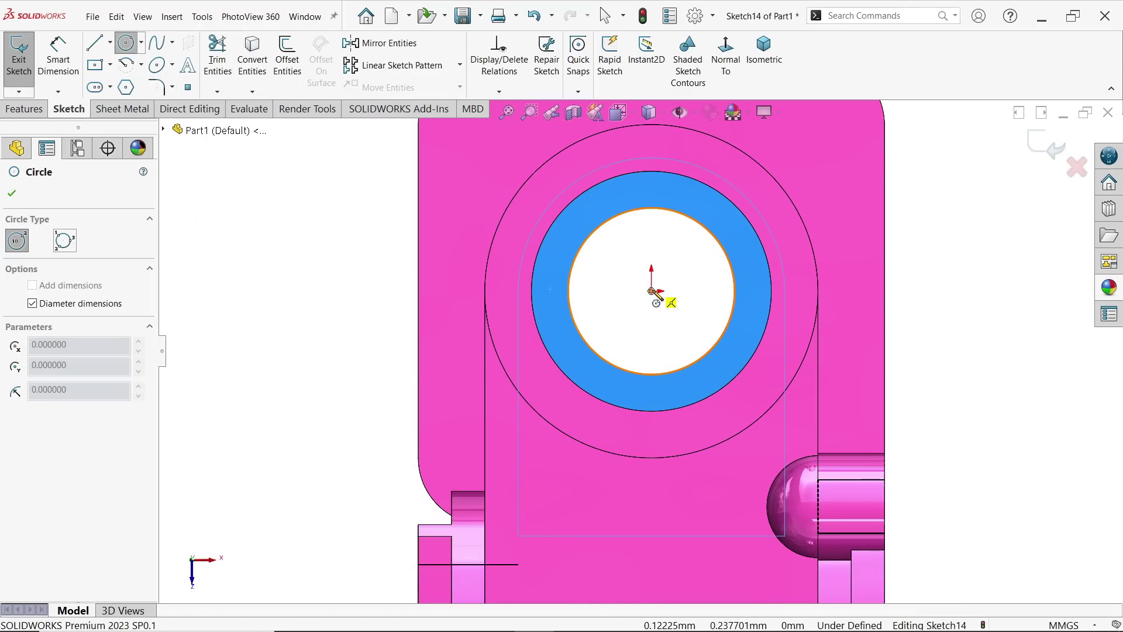
{"action": "left_click", "coordinate": [651, 291]}
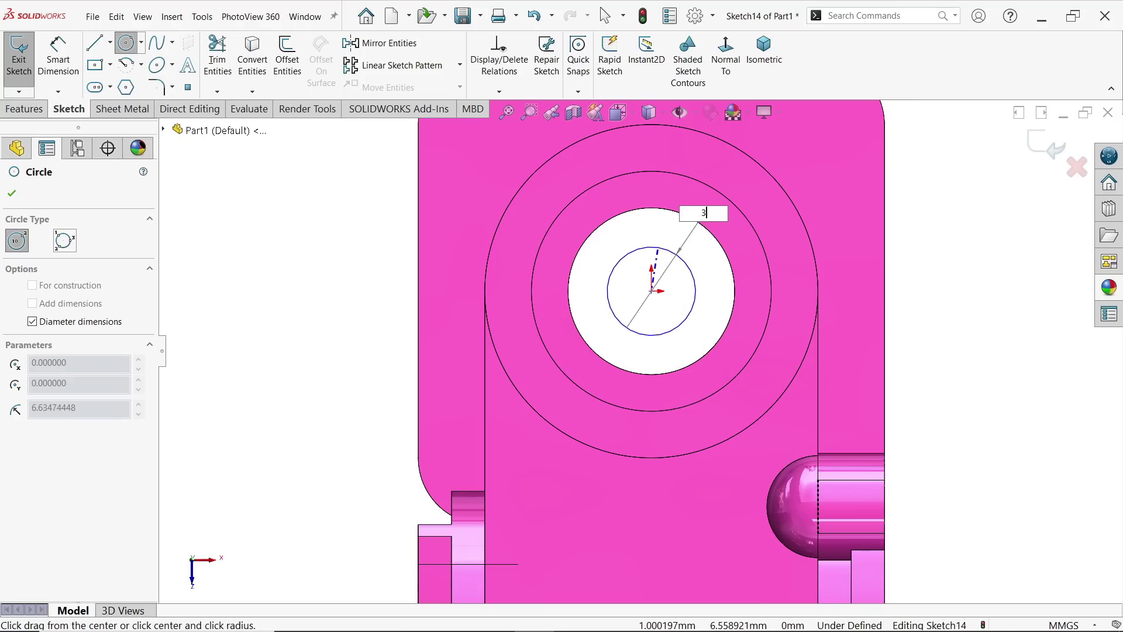
{"action": "type", "text": "35"}
{"action": "key", "text": "Return"}
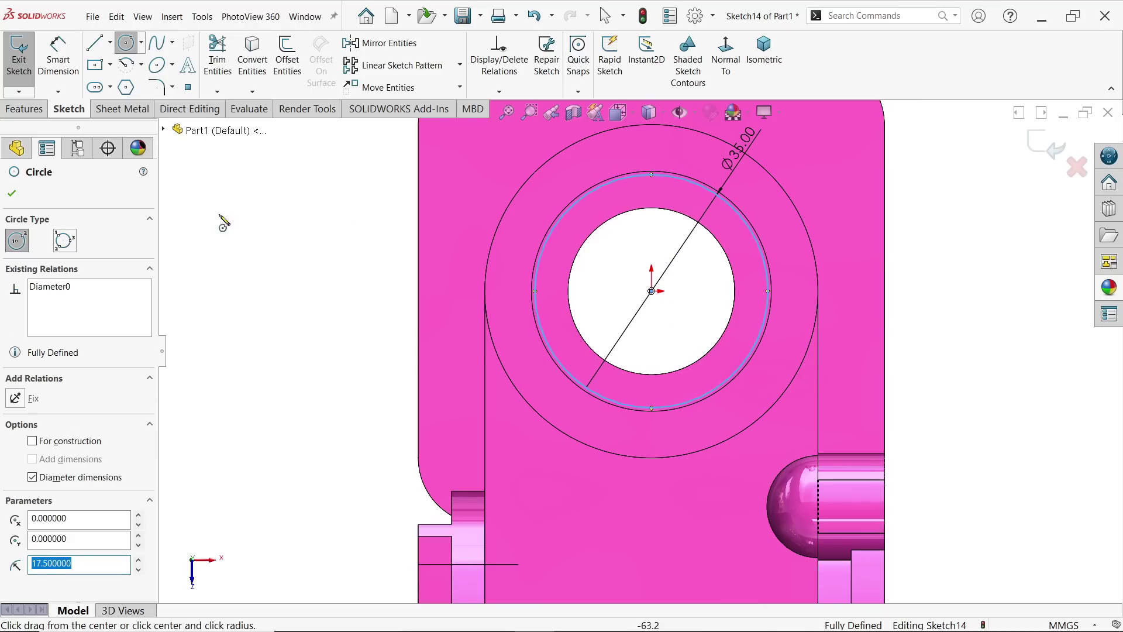
{"action": "left_click", "coordinate": [12, 193]}
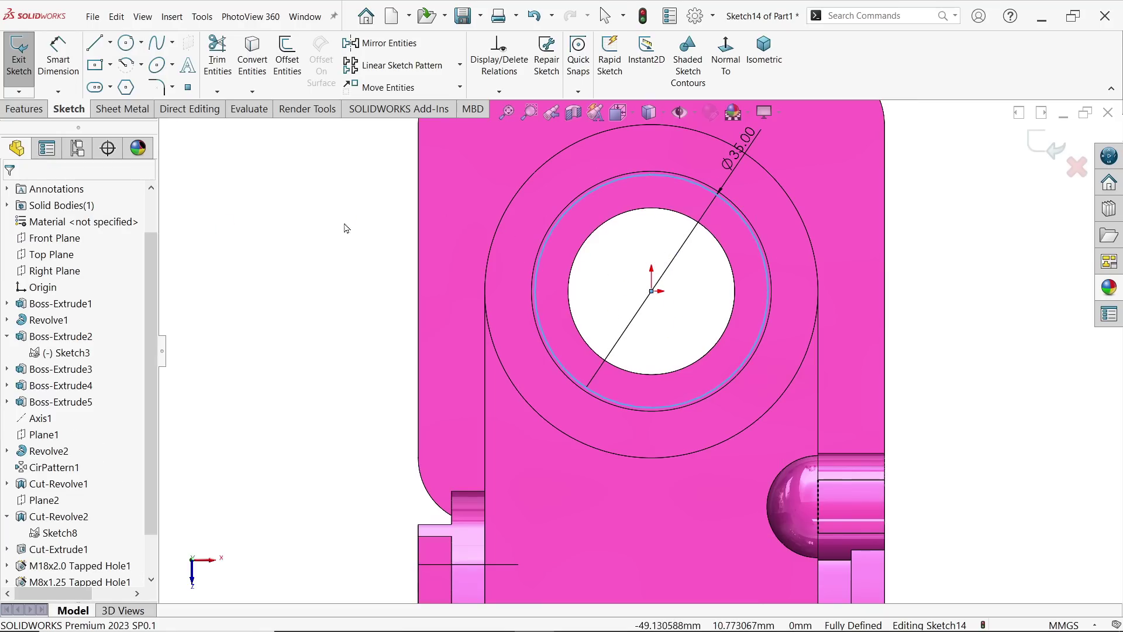
{"action": "left_click", "coordinate": [586, 242]}
{"action": "key", "text": "Escape"}
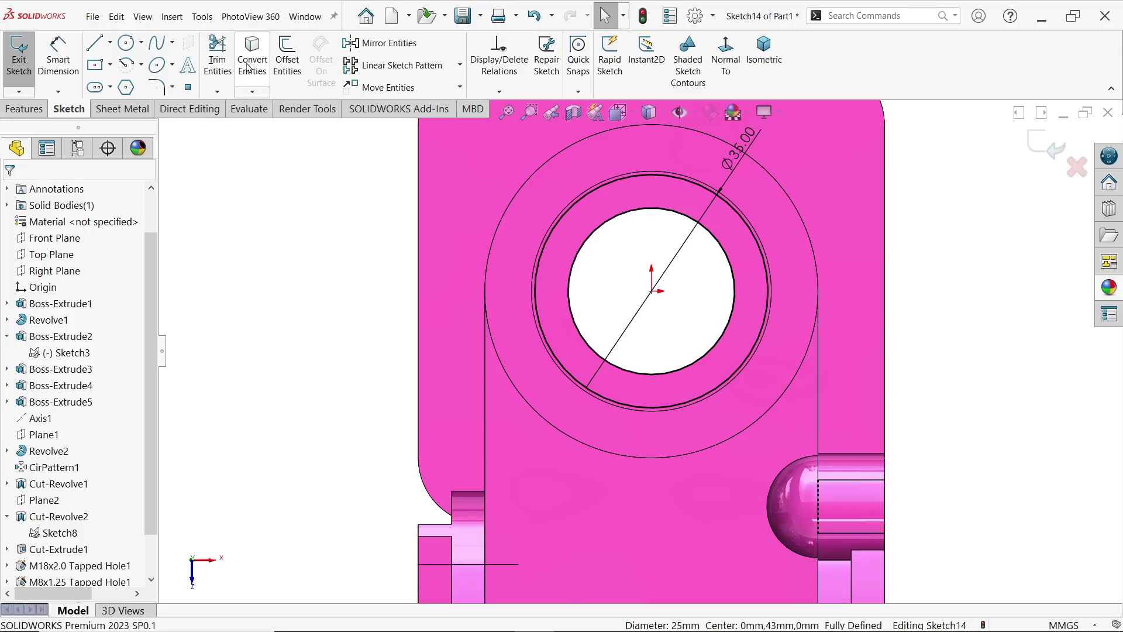
Step: Extrude the ring between the two circles 3 mm up from the vertical bore's floor, merged with the body
{"action": "left_click", "coordinate": [26, 109]}
{"action": "left_click", "coordinate": [26, 54]}
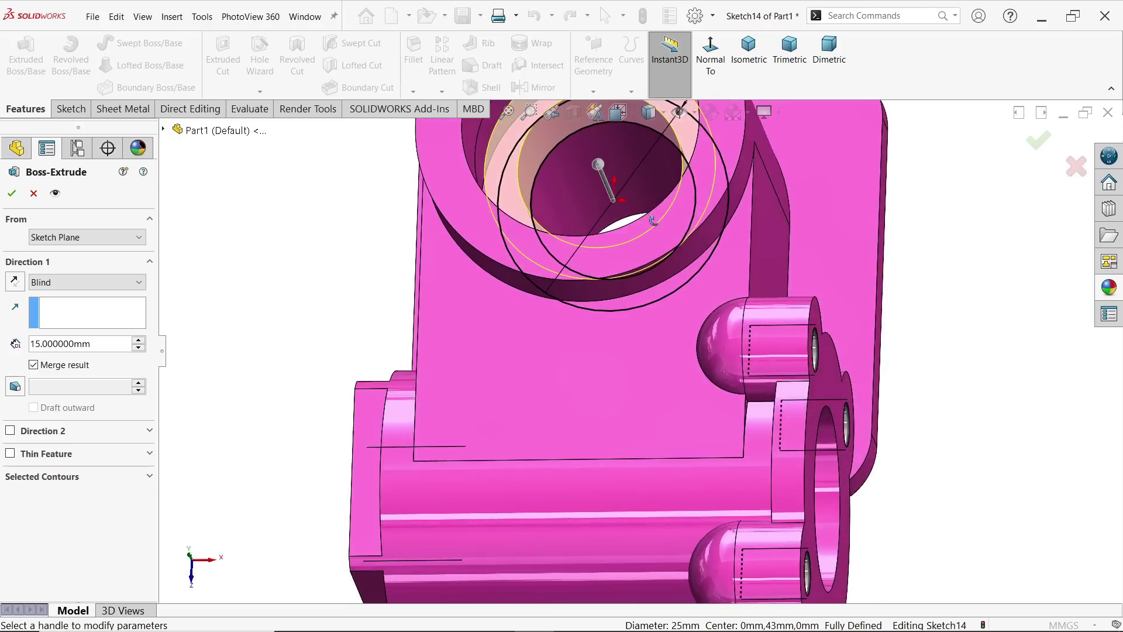
{"action": "middle_click_drag", "start_coordinate": [653, 220], "coordinate": [642, 248]}
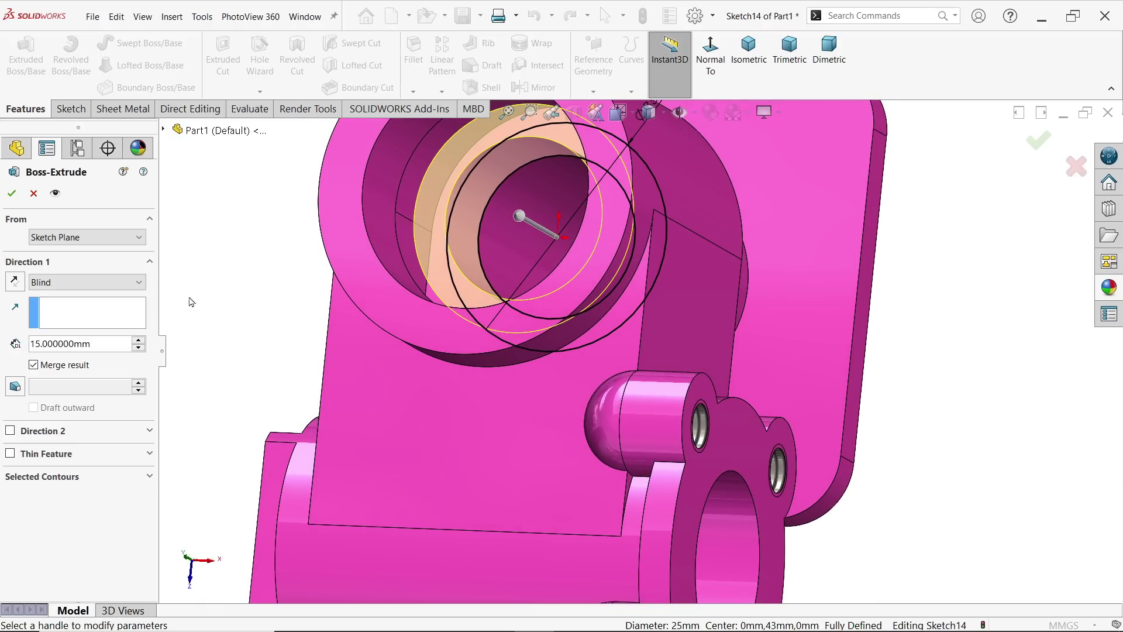
{"action": "left_click", "coordinate": [100, 345]}
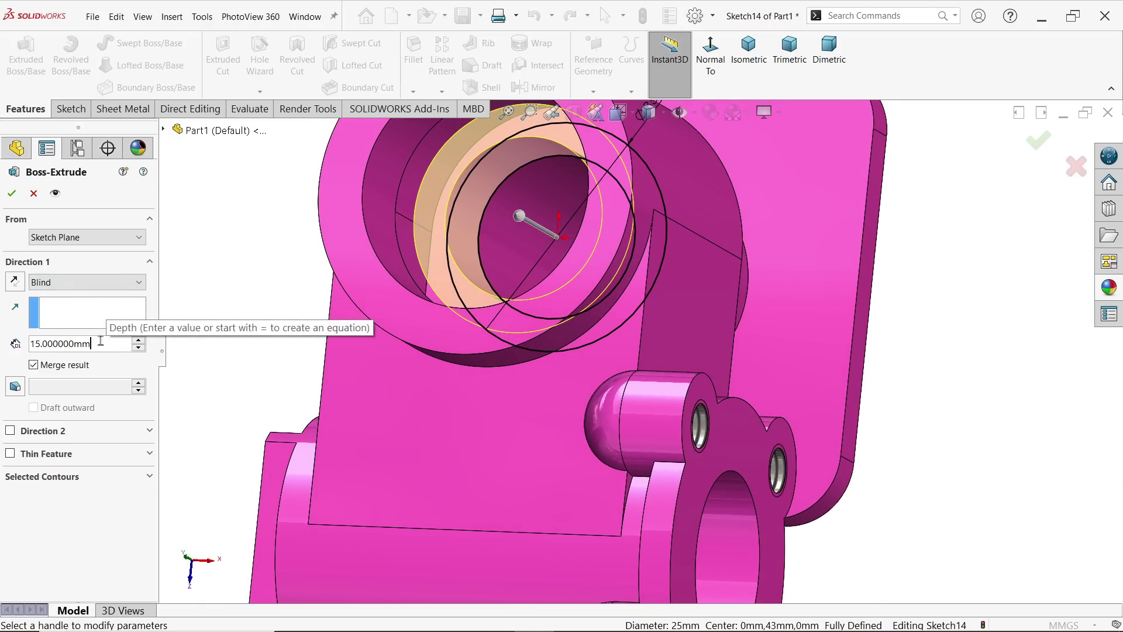
{"action": "type", "text": "+3"}
{"action": "key", "text": "Return"}
{"action": "middle_click_drag", "start_coordinate": [881, 252], "coordinate": [802, 252]}
{"action": "left_click", "coordinate": [750, 61]}
{"action": "scroll", "coordinate": [705, 269], "scroll_direction": "down", "scroll_amount": 5}
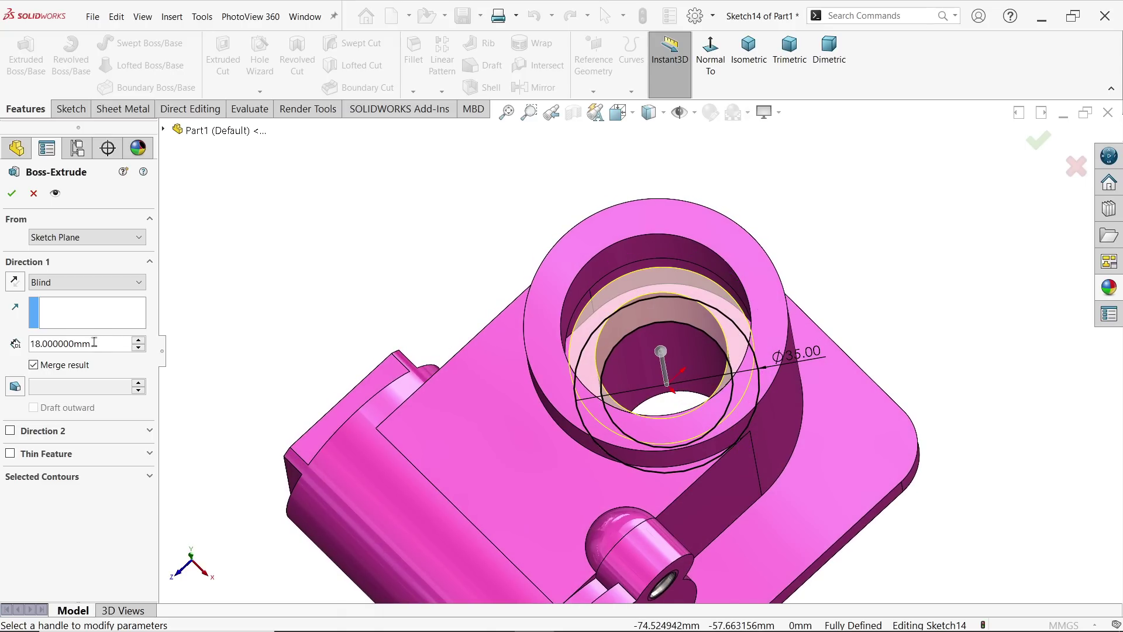
{"action": "type", "text": "3"}
{"action": "key", "text": "Return"}
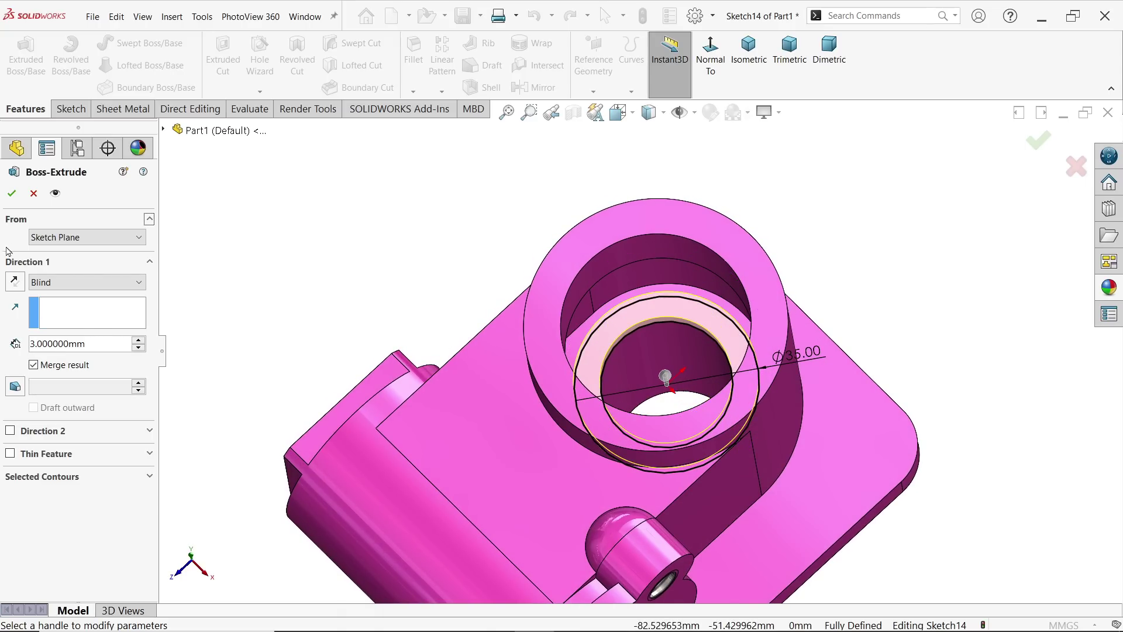
{"action": "left_click", "coordinate": [11, 195]}
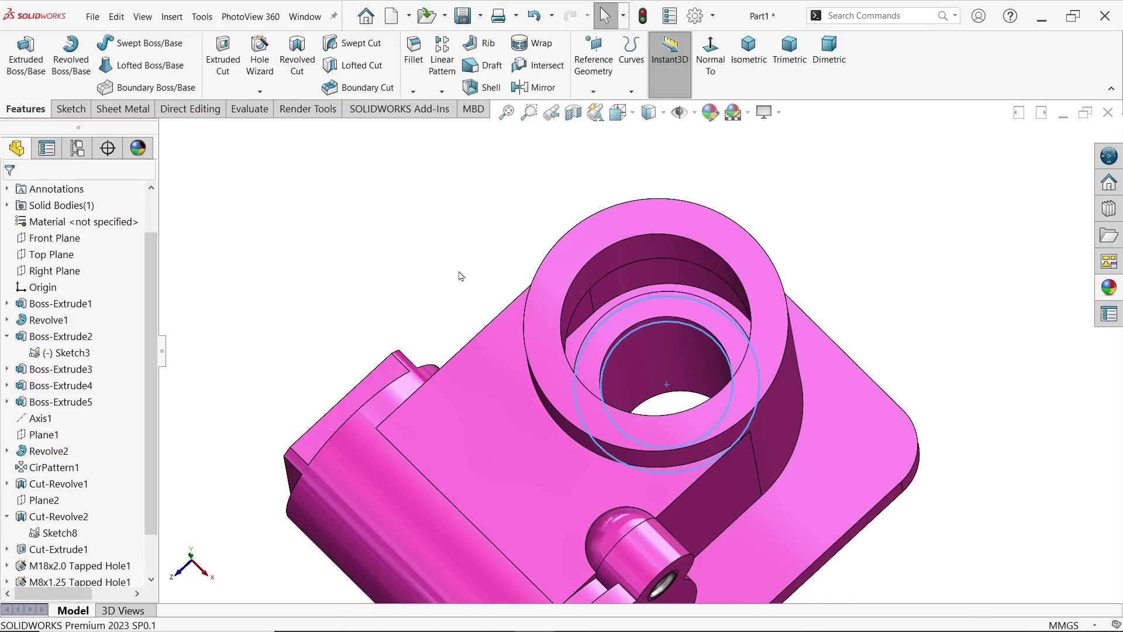
Step: On the Right Plane, sketch a 24 mm vertical line beside the neck, from the upper body's underside to the base plate's top
{"action": "middle_click_drag", "start_coordinate": [466, 293], "coordinate": [528, 310]}
{"action": "scroll", "coordinate": [635, 435], "scroll_direction": "up", "scroll_amount": 5}
{"action": "middle_click_drag", "start_coordinate": [639, 447], "coordinate": [639, 390]}
{"action": "scroll", "coordinate": [640, 390], "scroll_direction": "up", "scroll_amount": 3}
{"action": "scroll", "coordinate": [641, 390], "scroll_direction": "down", "scroll_amount": 1}
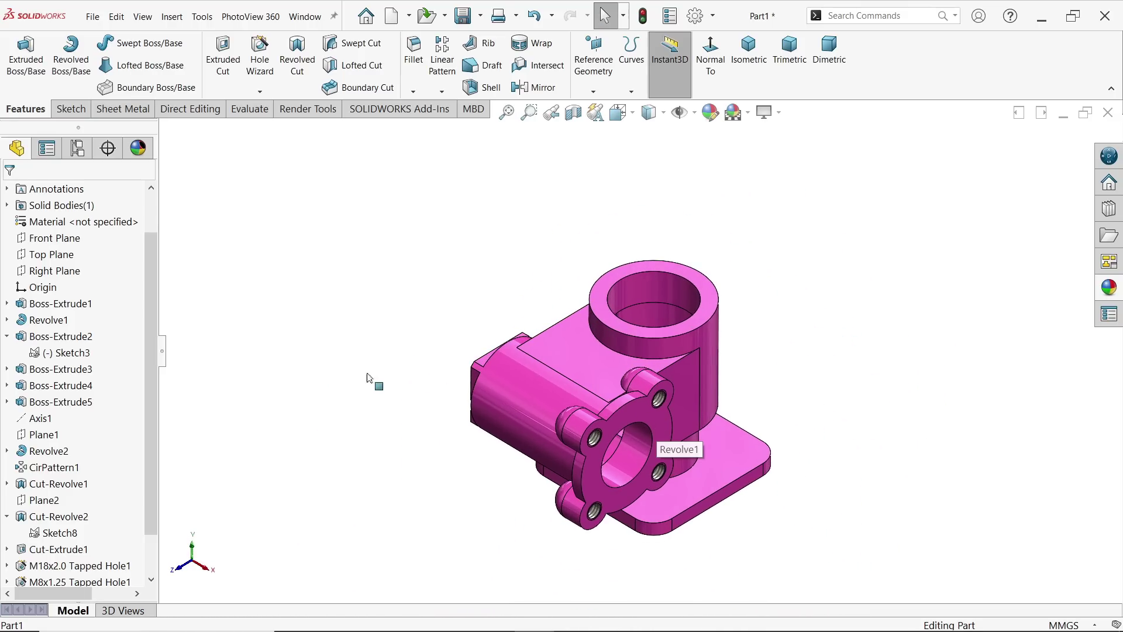
{"action": "left_click", "coordinate": [59, 270]}
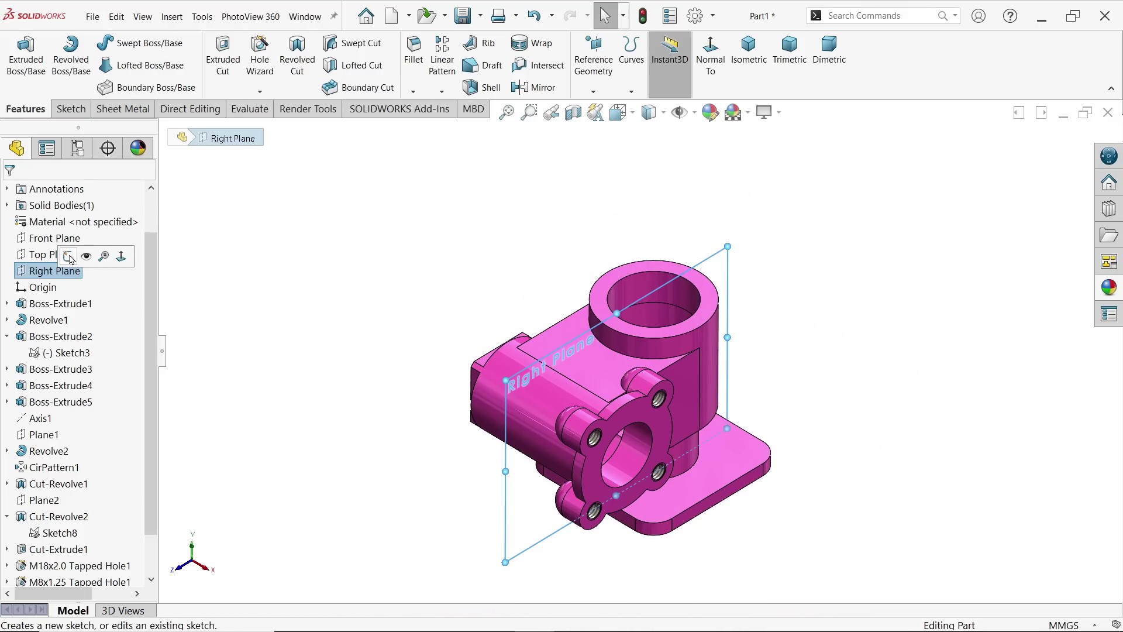
{"action": "left_click", "coordinate": [69, 257]}
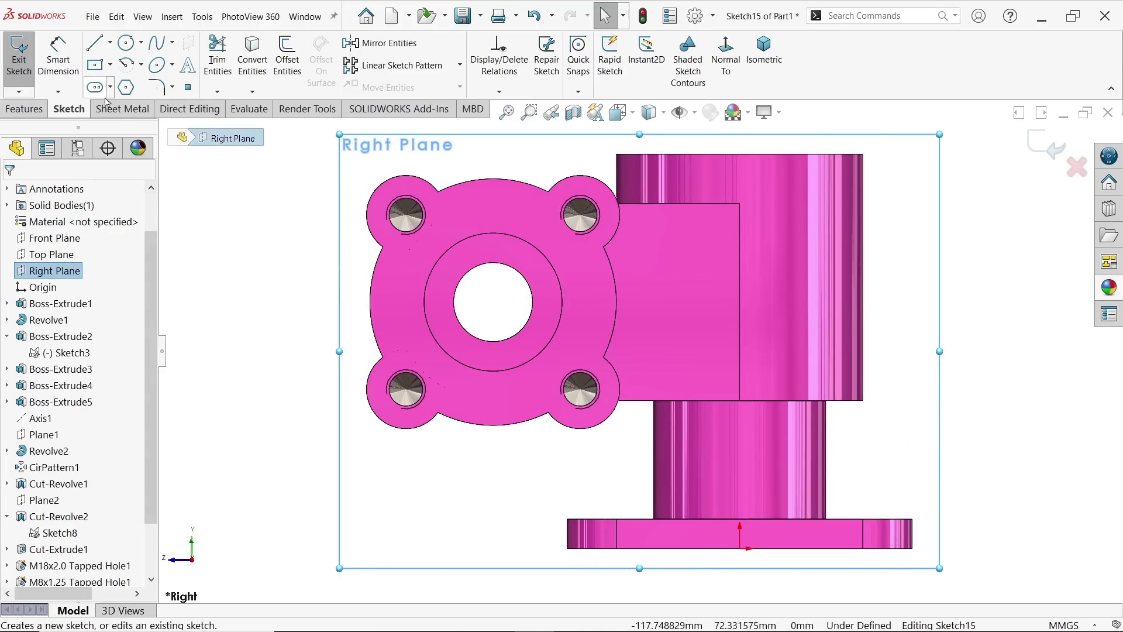
{"action": "left_click", "coordinate": [97, 49]}
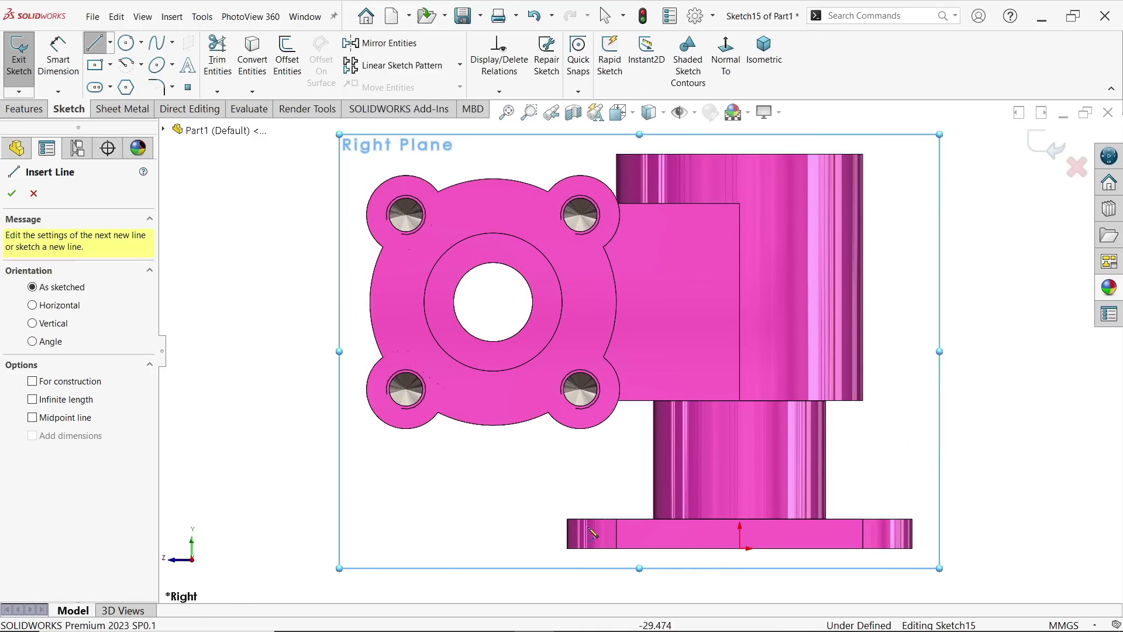
{"action": "left_click", "coordinate": [632, 401]}
{"action": "left_click", "coordinate": [633, 459]}
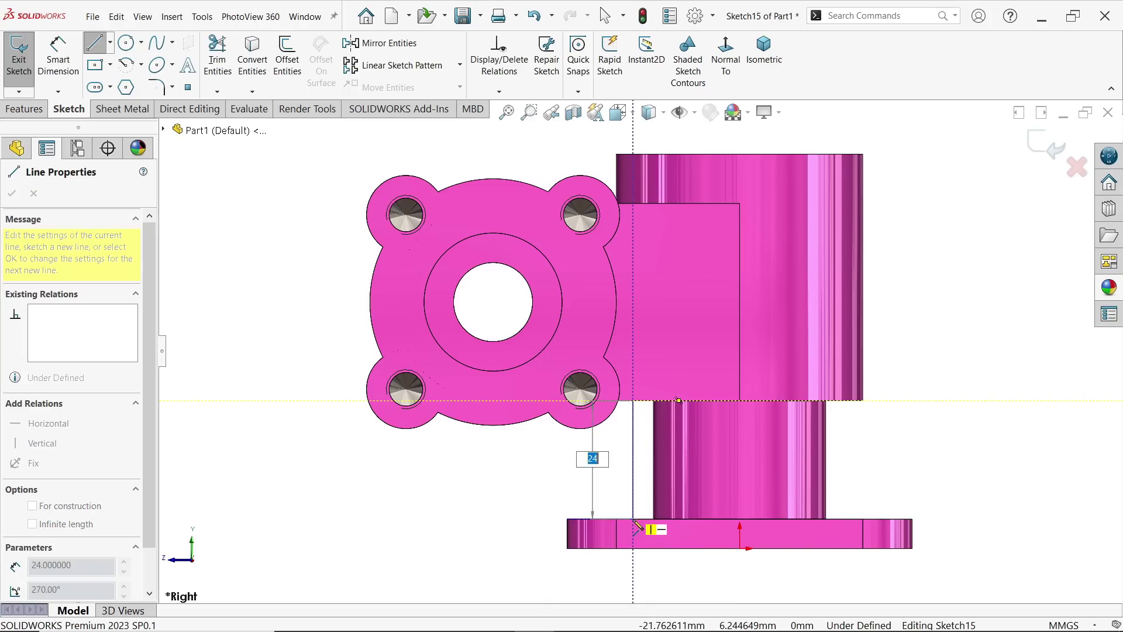
{"action": "key", "text": "Escape"}
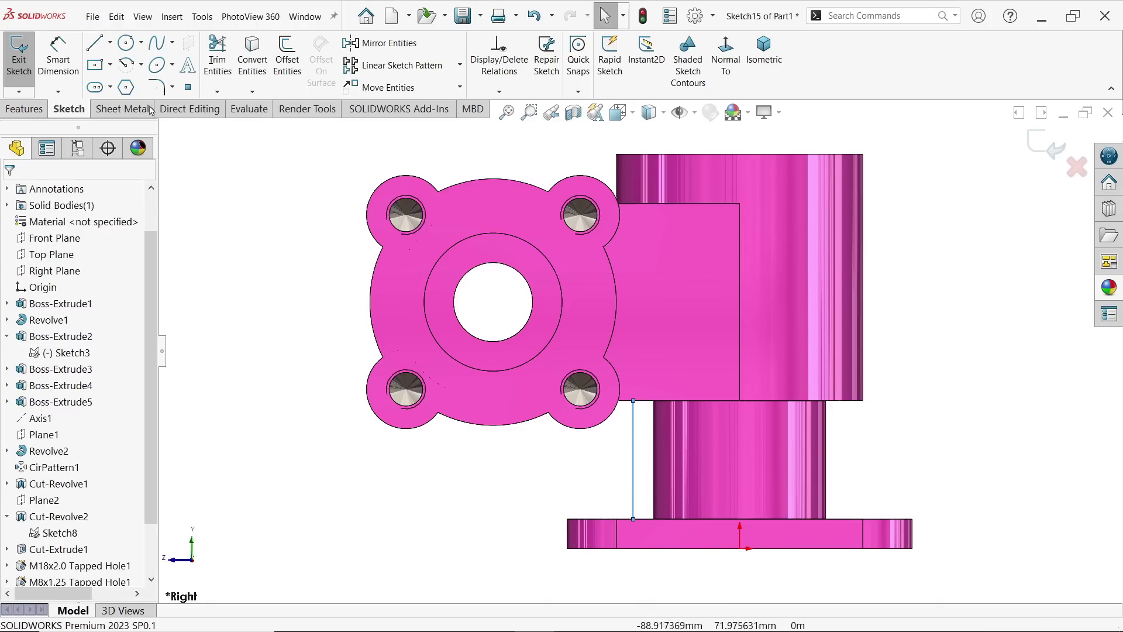
Step: Dimension the vertical line 14 mm from the neck's outer edge on the flange side
{"action": "left_click", "coordinate": [60, 71]}
{"action": "scroll", "coordinate": [636, 462], "scroll_direction": "down", "scroll_amount": 2}
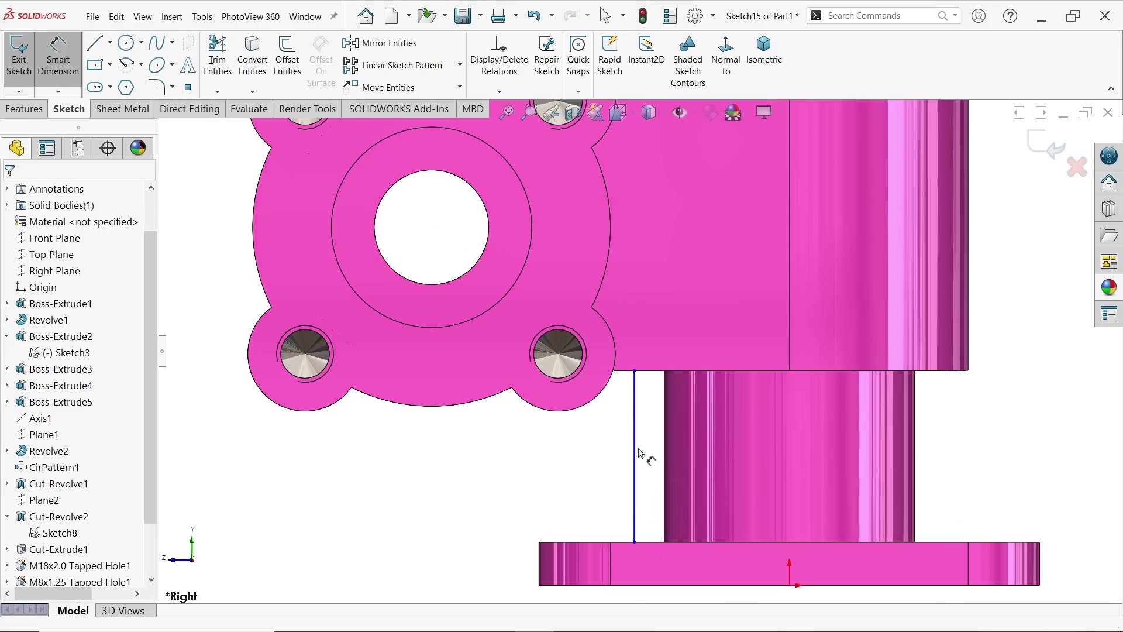
{"action": "left_click", "coordinate": [635, 478]}
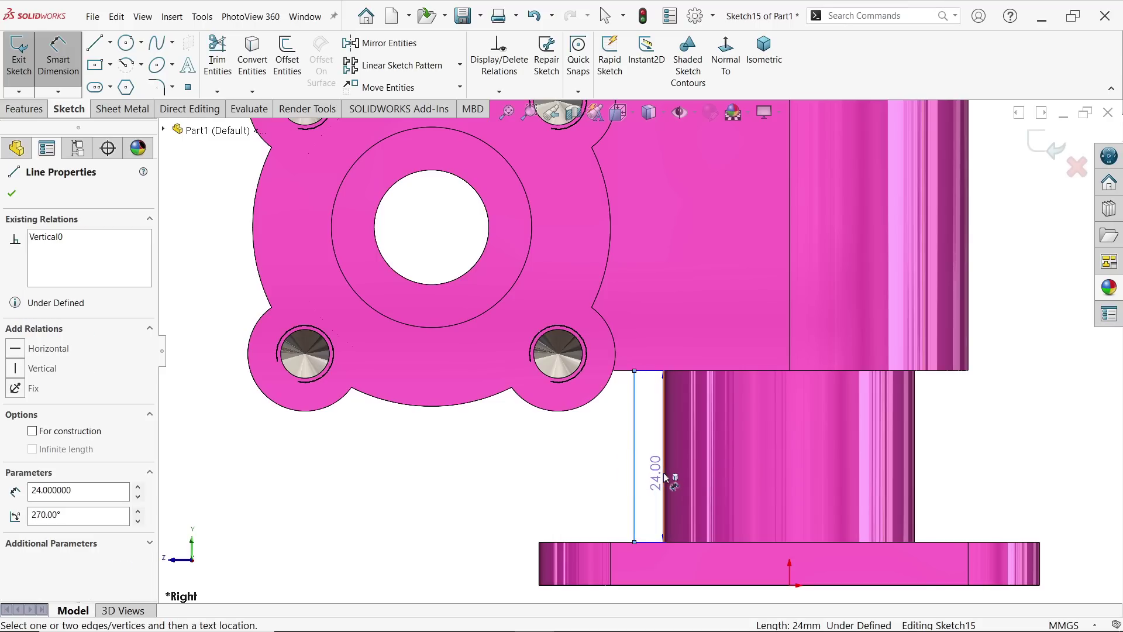
{"action": "left_click", "coordinate": [665, 479]}
{"action": "left_click", "coordinate": [592, 467]}
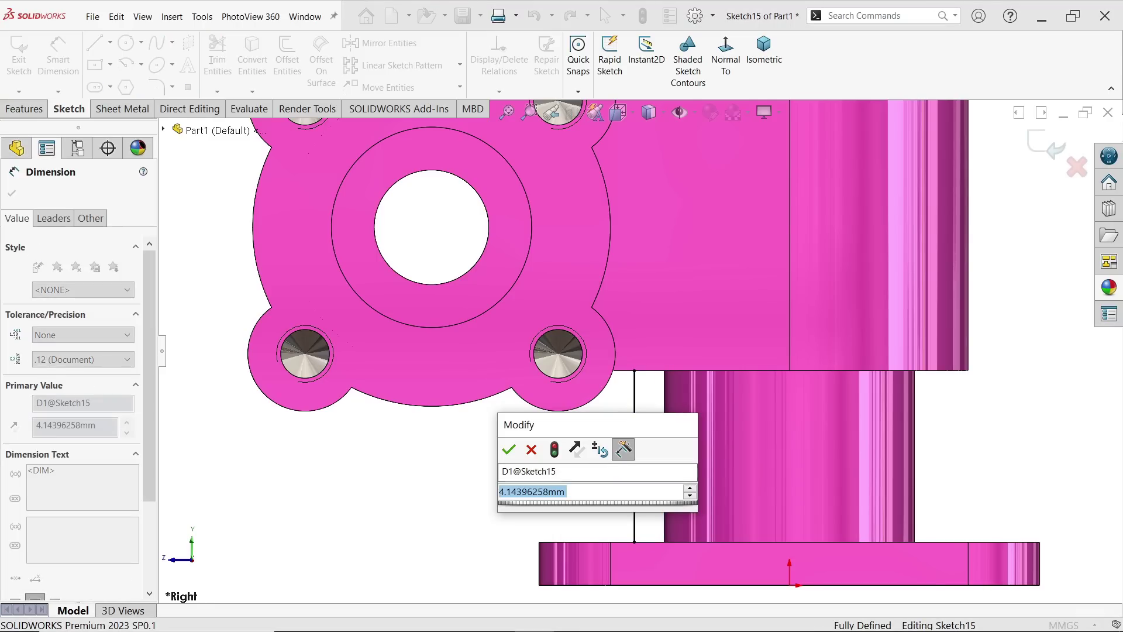
{"action": "type", "text": "14"}
{"action": "left_click", "coordinate": [508, 449]}
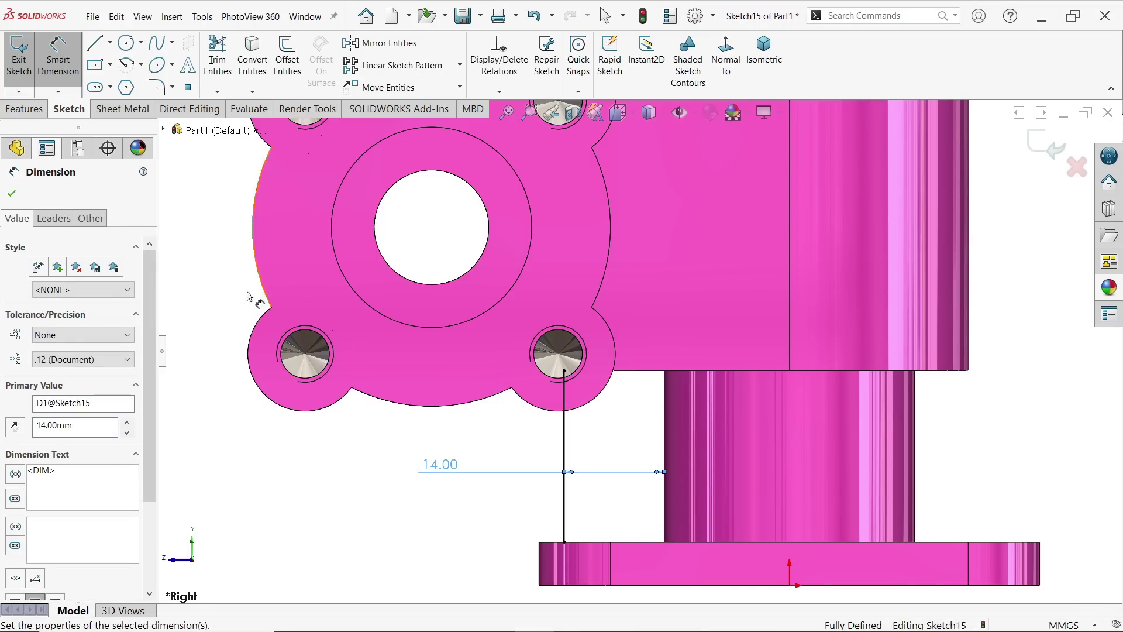
{"action": "left_click", "coordinate": [12, 194]}
Step: Create a 4 mm thick rib, both sides, from the vertical line with the material side flipped toward the neck
{"action": "left_click", "coordinate": [24, 110]}
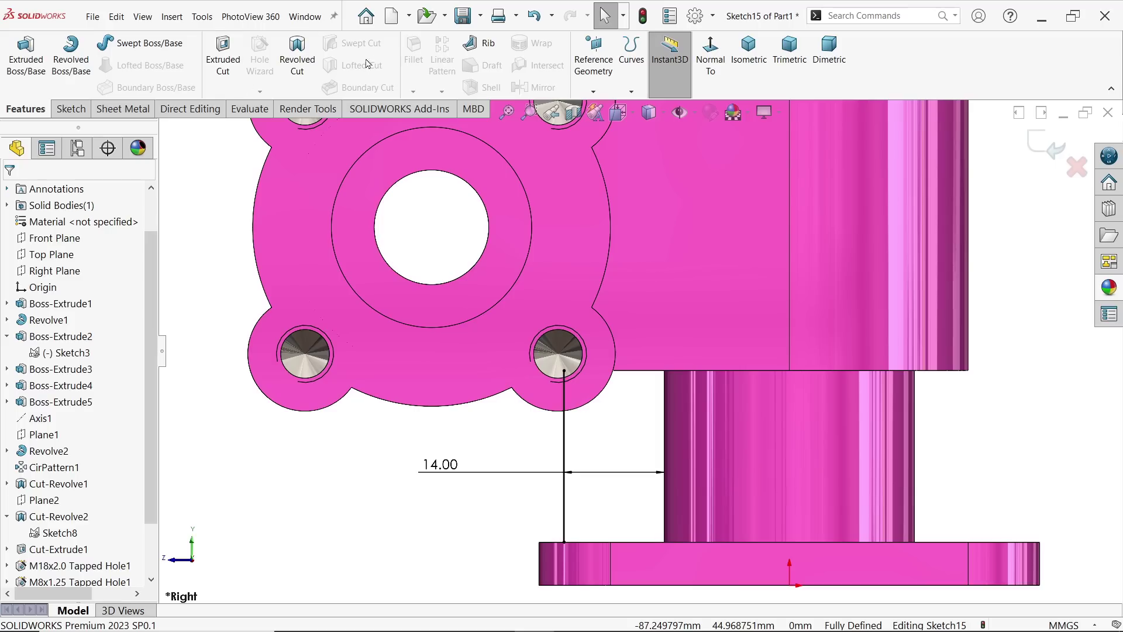
{"action": "left_click", "coordinate": [487, 47]}
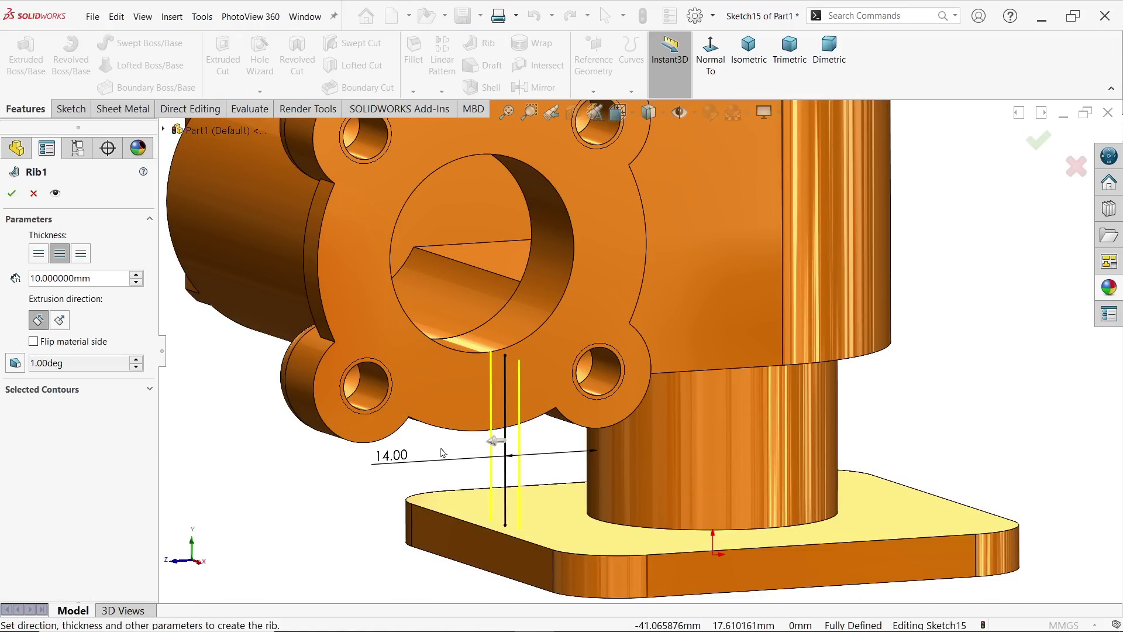
{"action": "left_click", "coordinate": [43, 341]}
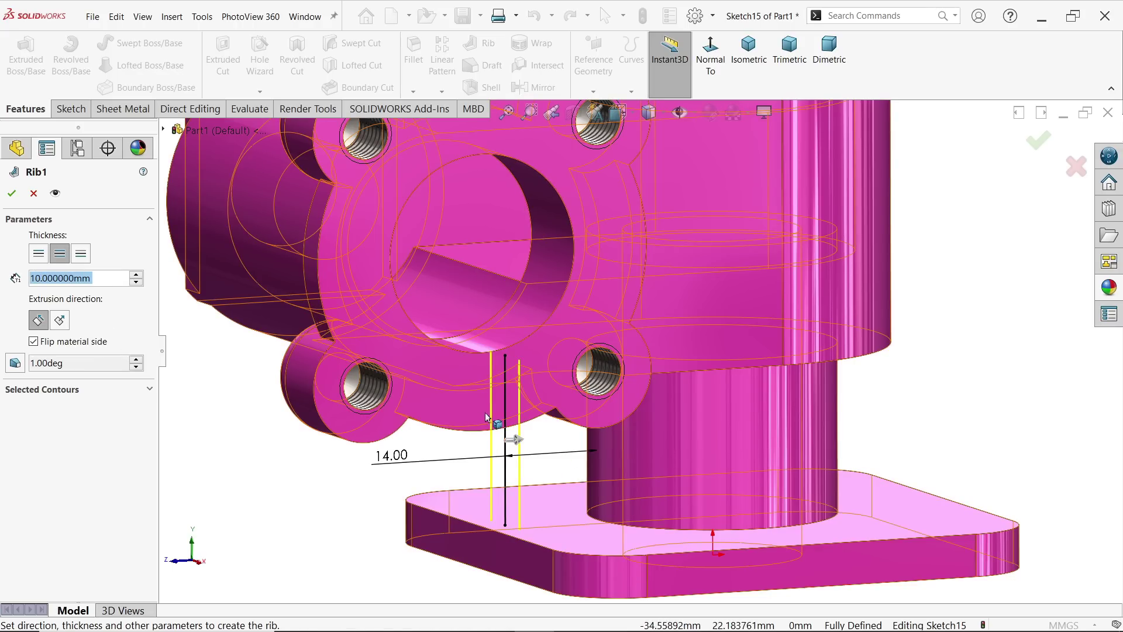
{"action": "type", "text": "4"}
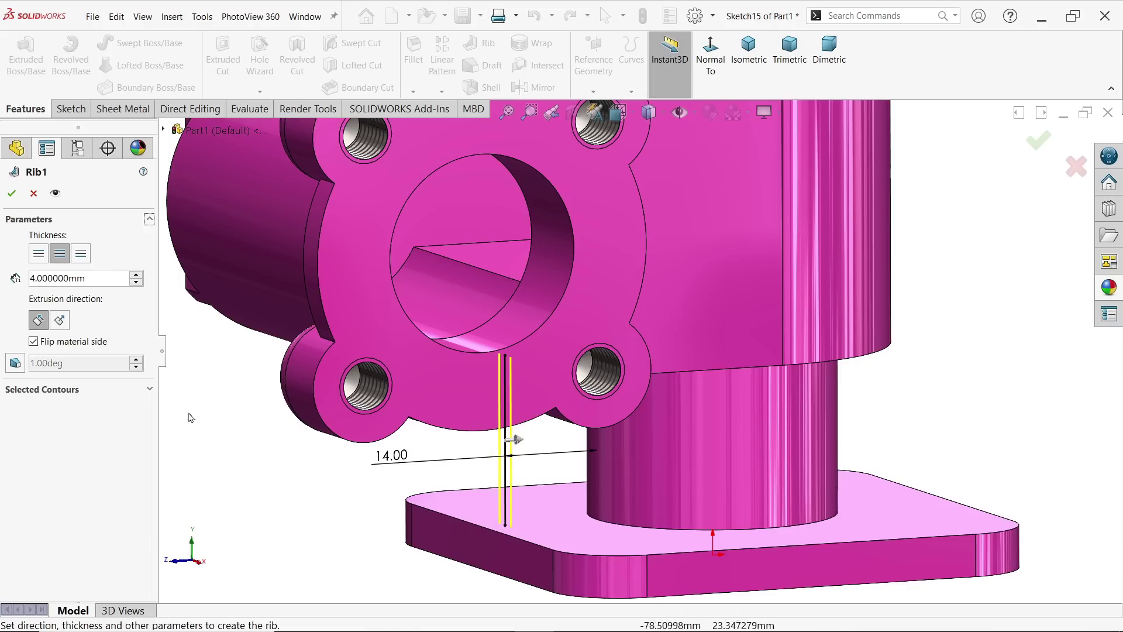
{"action": "left_click", "coordinate": [11, 188]}
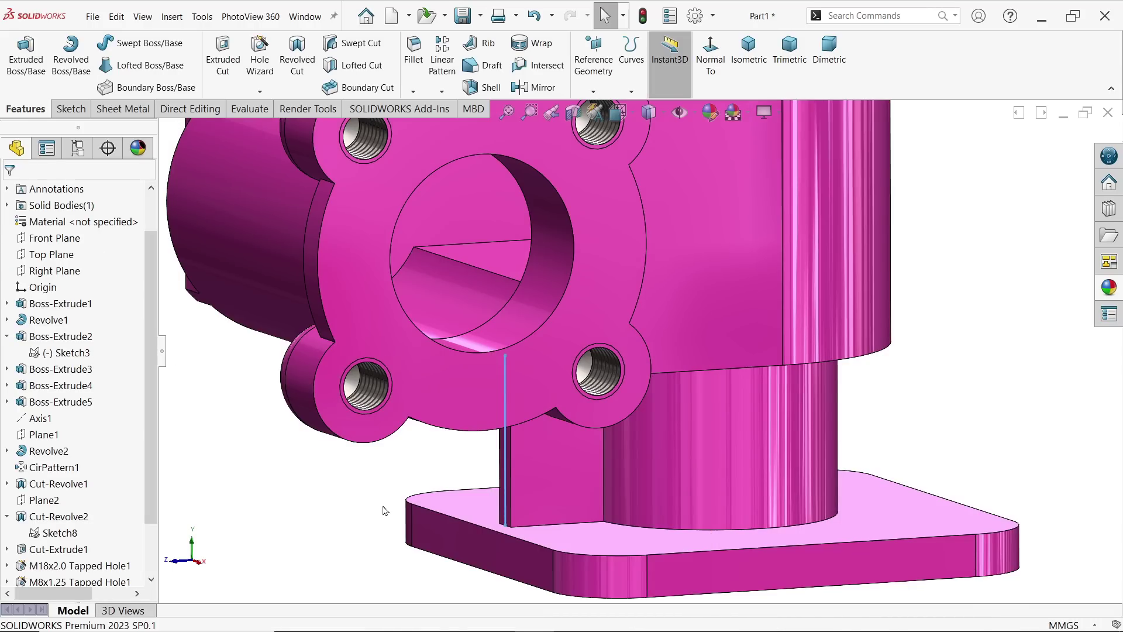
Step: On the Right Plane, sketch a slanted line from the base plate's upper rear corner to the large cylinder's lower rear corner
{"action": "middle_click_drag", "start_coordinate": [381, 509], "coordinate": [392, 403]}
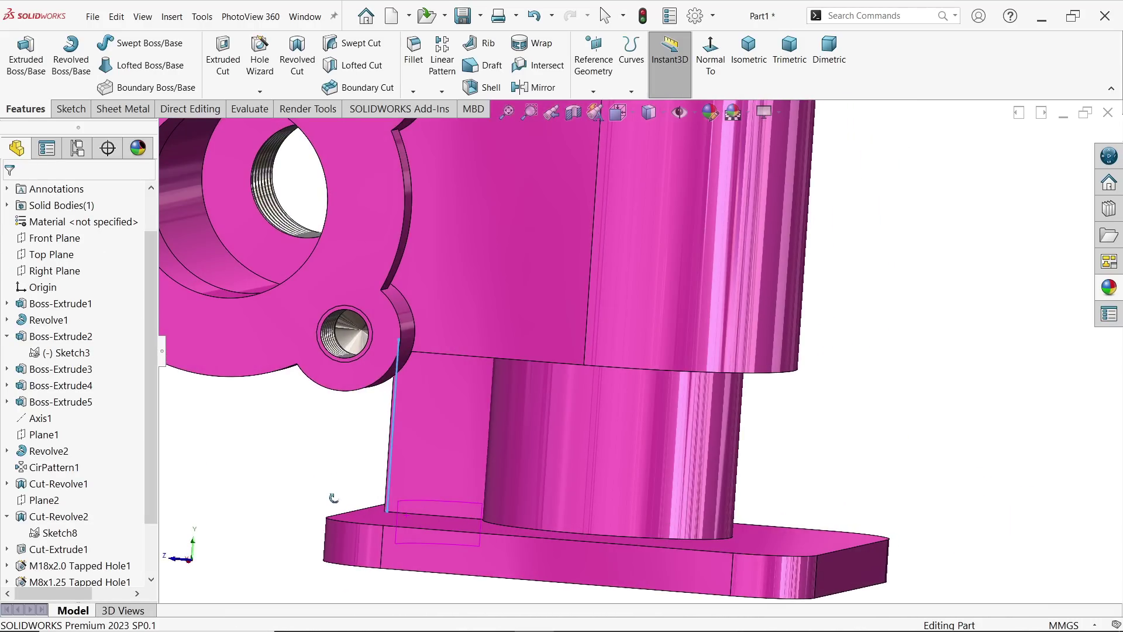
{"action": "left_click", "coordinate": [55, 276]}
{"action": "left_click", "coordinate": [63, 261]}
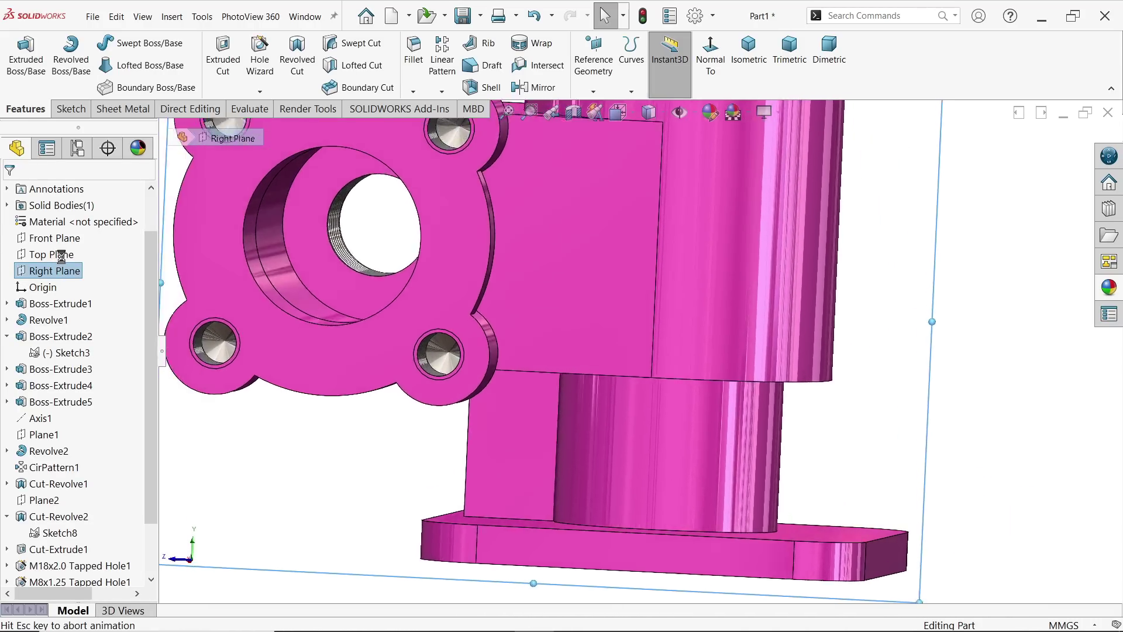
{"action": "left_click", "coordinate": [96, 43]}
{"action": "scroll", "coordinate": [933, 469], "scroll_direction": "down", "scroll_amount": 2}
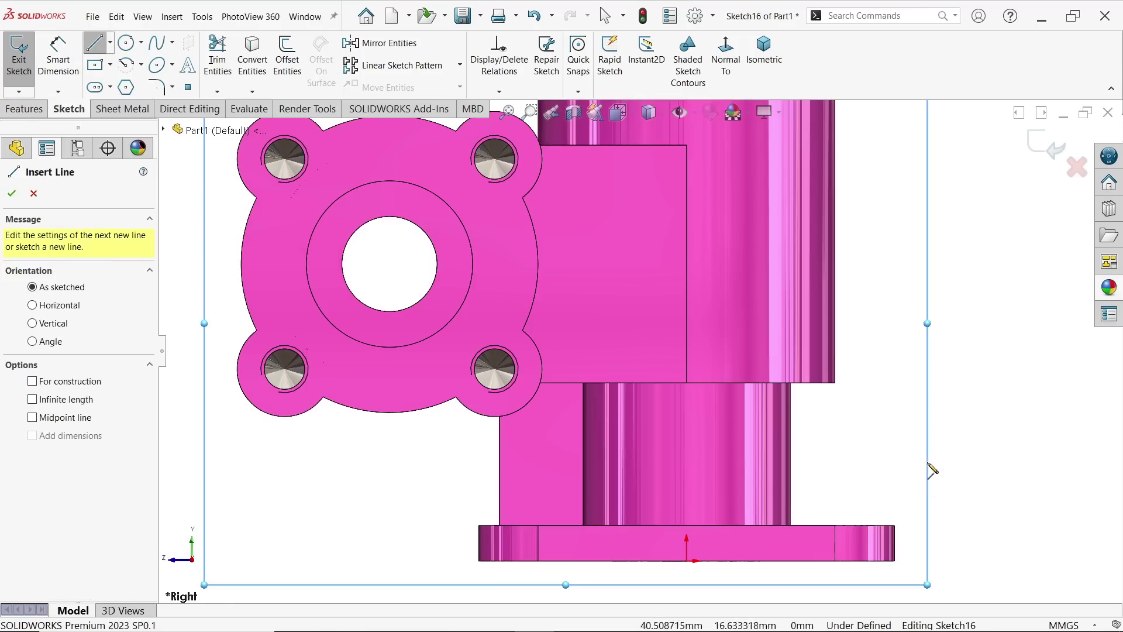
{"action": "left_click", "coordinate": [894, 526]}
{"action": "left_click", "coordinate": [836, 383]}
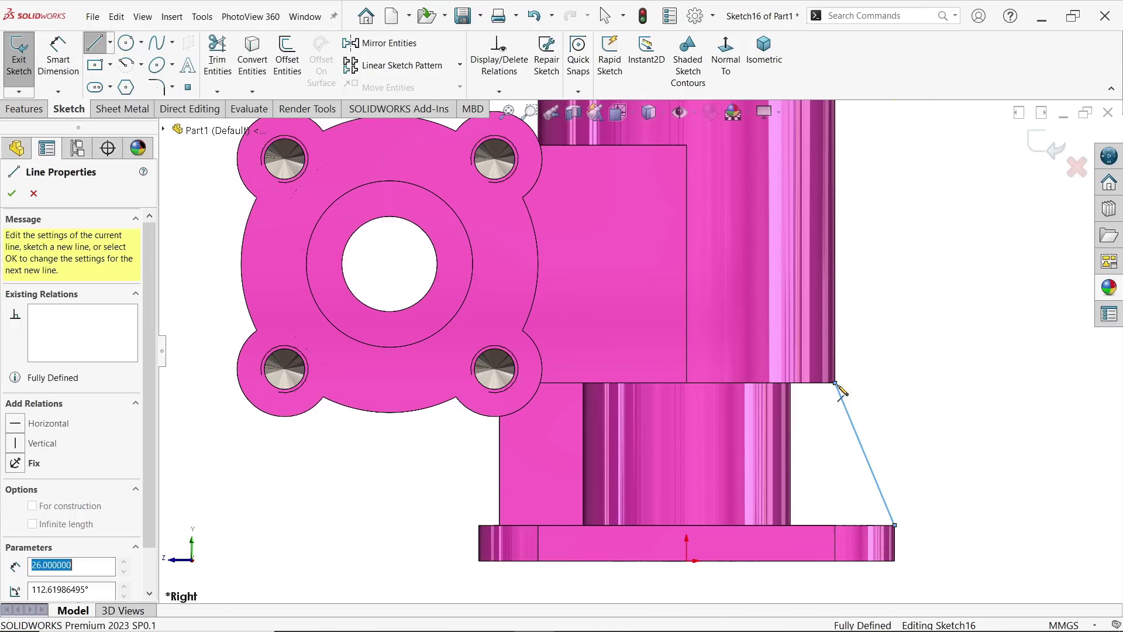
{"action": "key", "text": "Escape"}
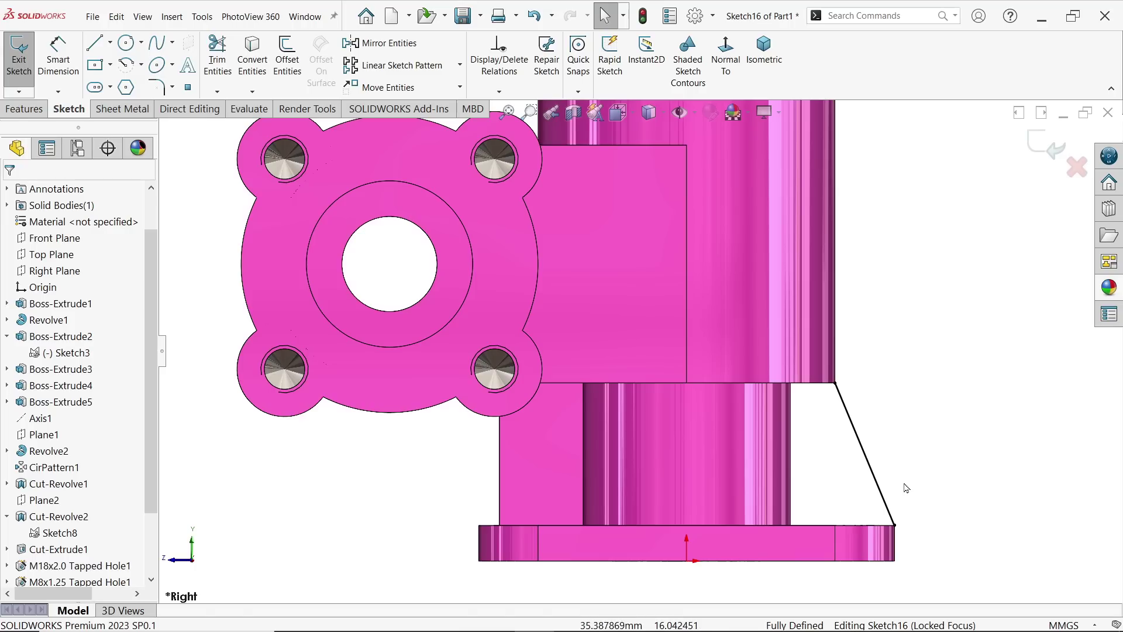
Step: Create a 4 mm thick rib from the slanted line, both sides, with the material side flipped toward the neck
{"action": "left_click", "coordinate": [15, 113]}
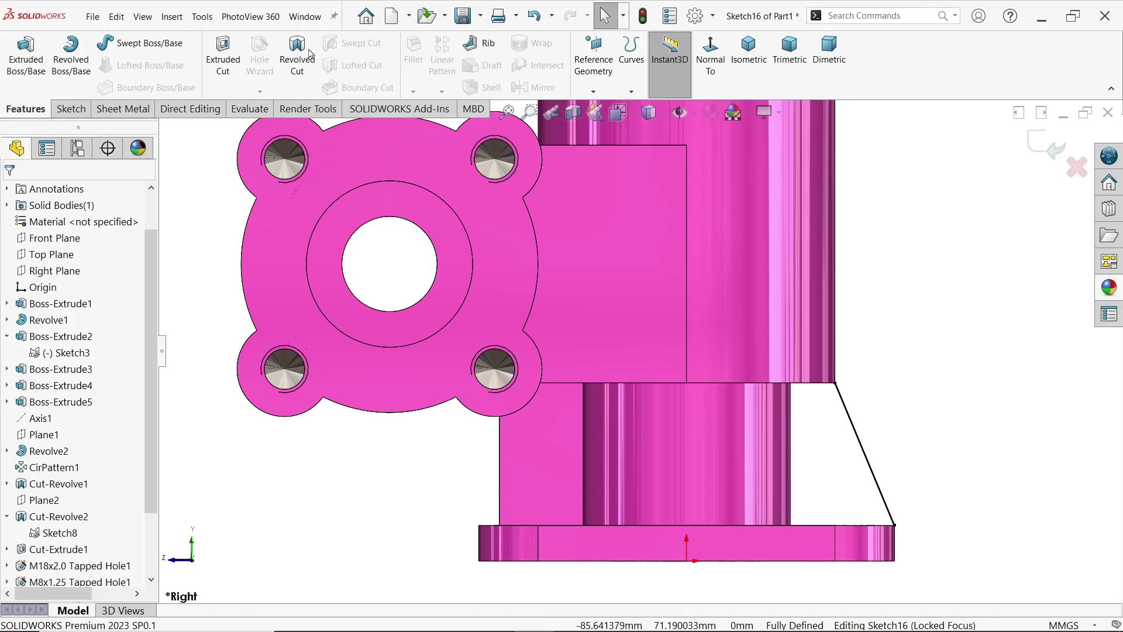
{"action": "left_click", "coordinate": [479, 47]}
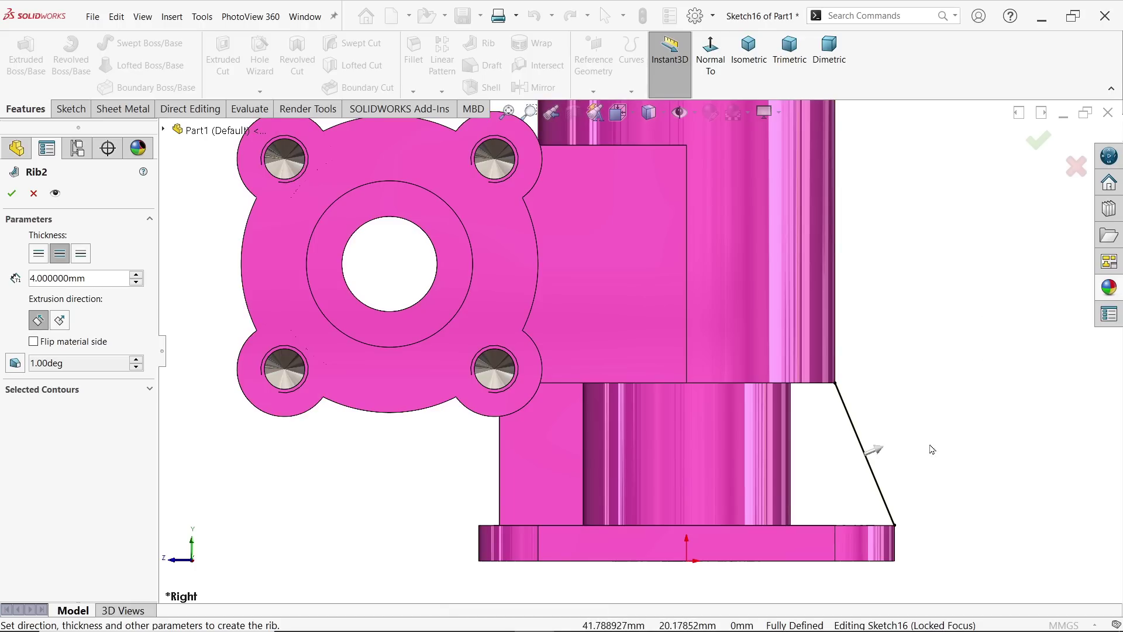
{"action": "scroll", "coordinate": [932, 449], "scroll_direction": "down", "scroll_amount": 2}
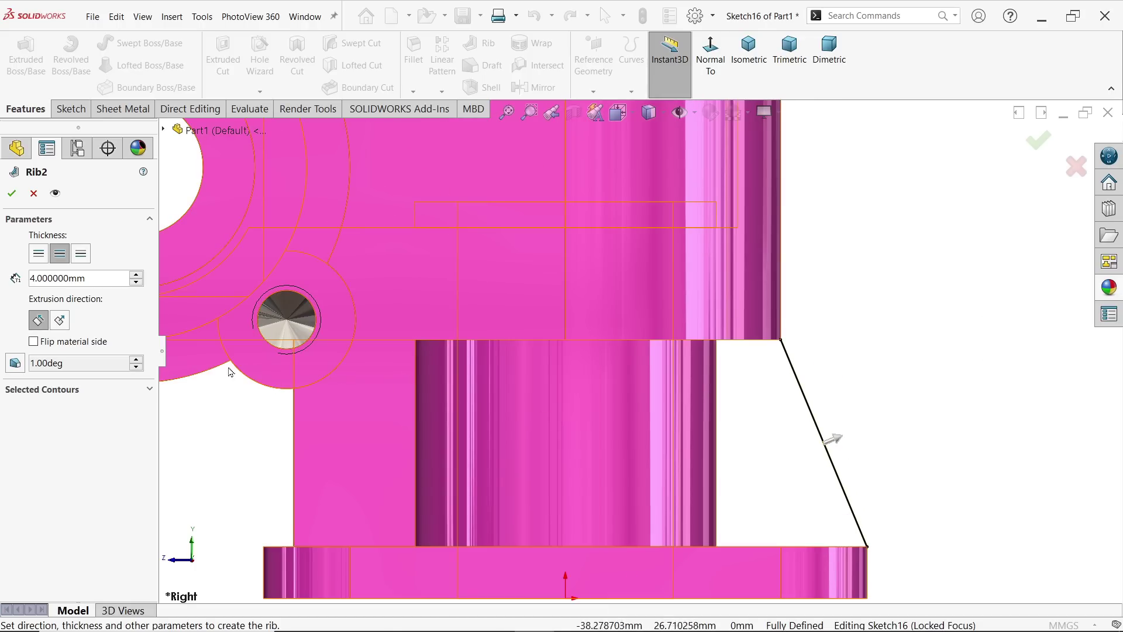
{"action": "left_click", "coordinate": [72, 346]}
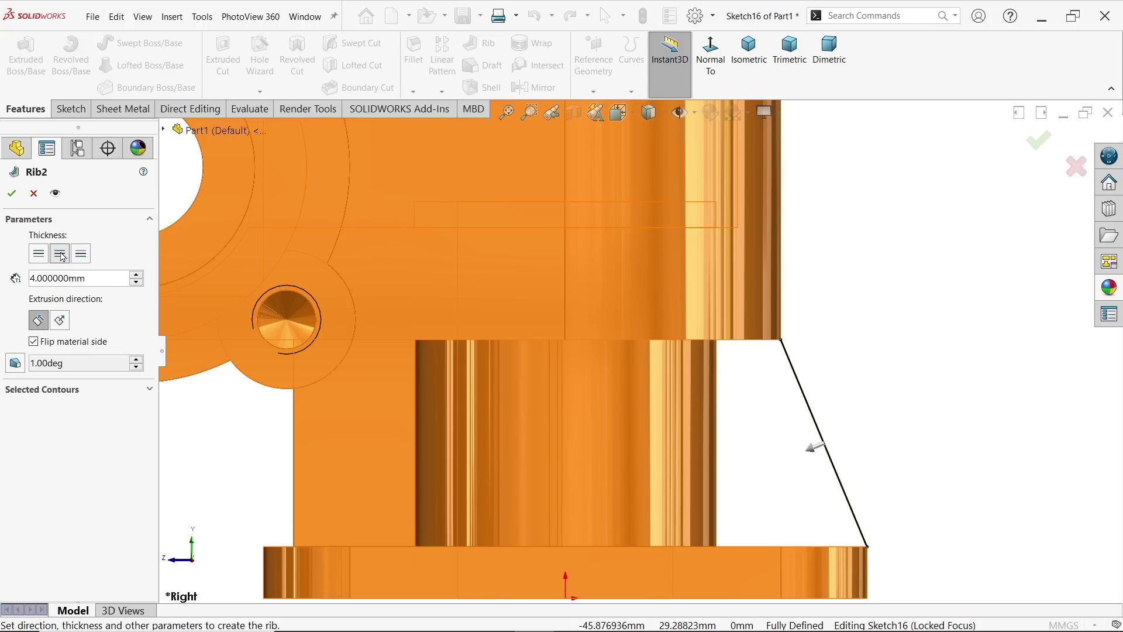
{"action": "left_click", "coordinate": [12, 195]}
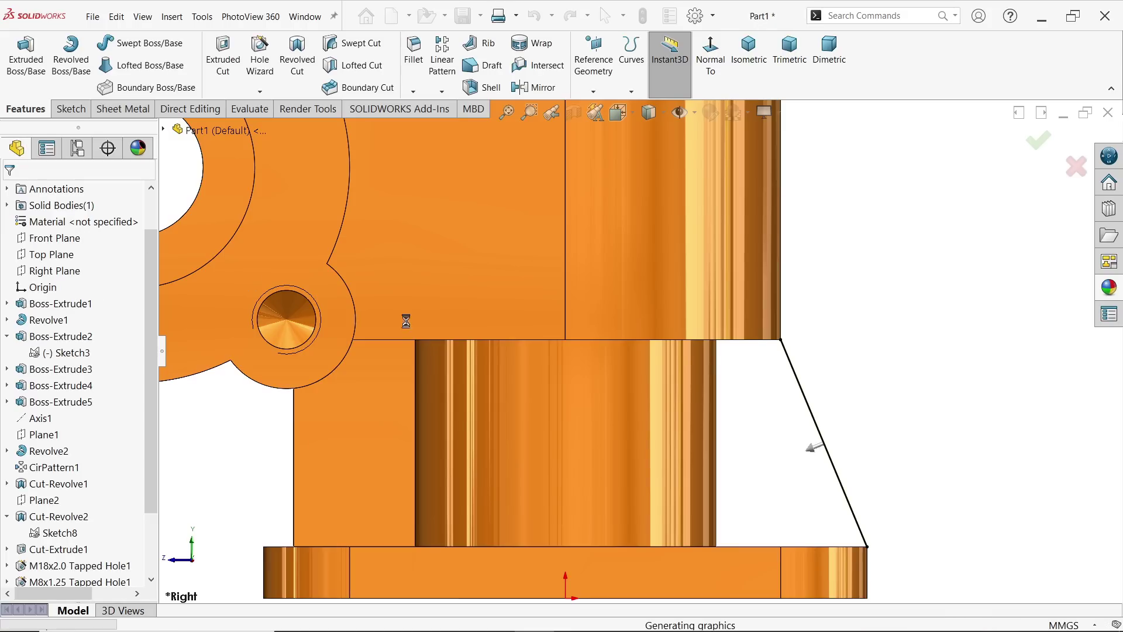
Step: Chamfer the flange bore edge, the raised seat's inner edge and the vertical bore's top inner edge 2 mm at 45 degrees
{"action": "middle_click_drag", "start_coordinate": [933, 356], "coordinate": [887, 376]}
{"action": "mouse_move", "coordinate": [855, 367]}
{"action": "middle_mouse_down"}
{"action": "mouse_move", "coordinate": [840, 367]}
{"action": "mouse_move", "coordinate": [836, 352]}
{"action": "mouse_move", "coordinate": [867, 310]}
{"action": "mouse_move", "coordinate": [855, 324]}
{"action": "mouse_move", "coordinate": [860, 371]}
{"action": "middle_mouse_up"}
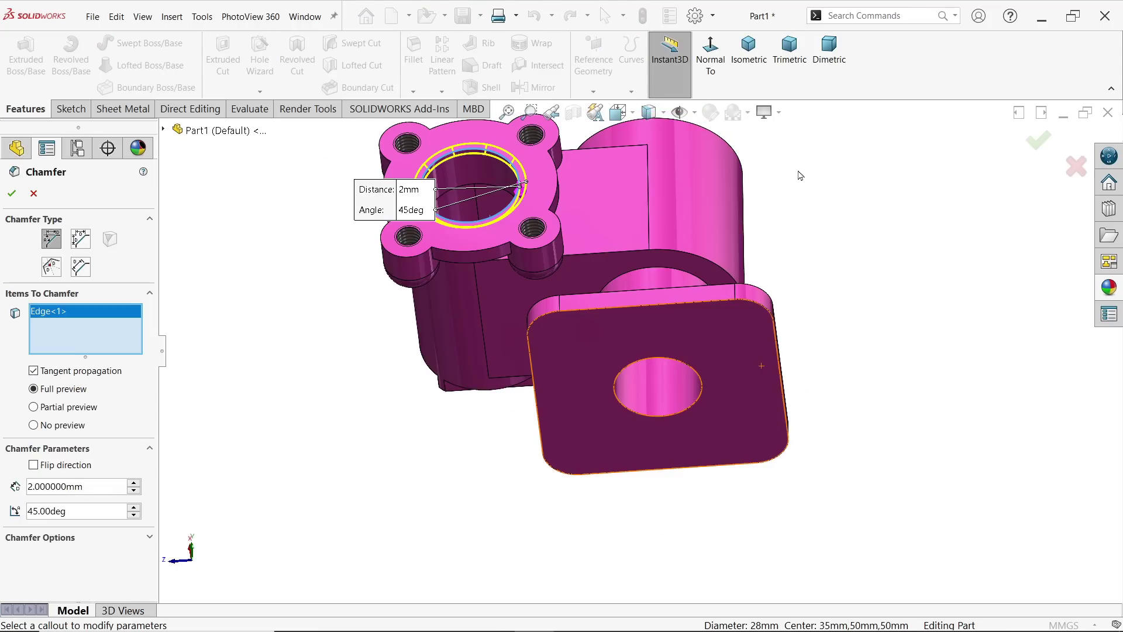
{"action": "middle_click_drag", "start_coordinate": [798, 176], "coordinate": [761, 418]}
{"action": "scroll", "coordinate": [734, 263], "scroll_direction": "down", "scroll_amount": 2}
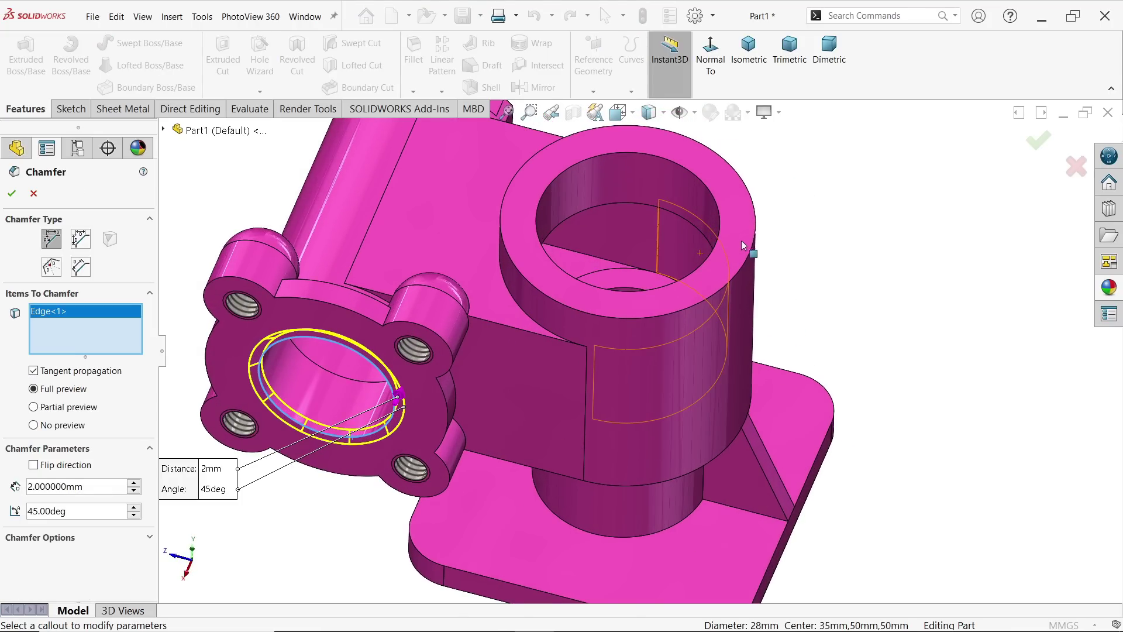
{"action": "middle_click_drag", "start_coordinate": [749, 252], "coordinate": [743, 296]}
{"action": "scroll", "coordinate": [668, 251], "scroll_direction": "down", "scroll_amount": 3}
{"action": "left_click", "coordinate": [611, 251]}
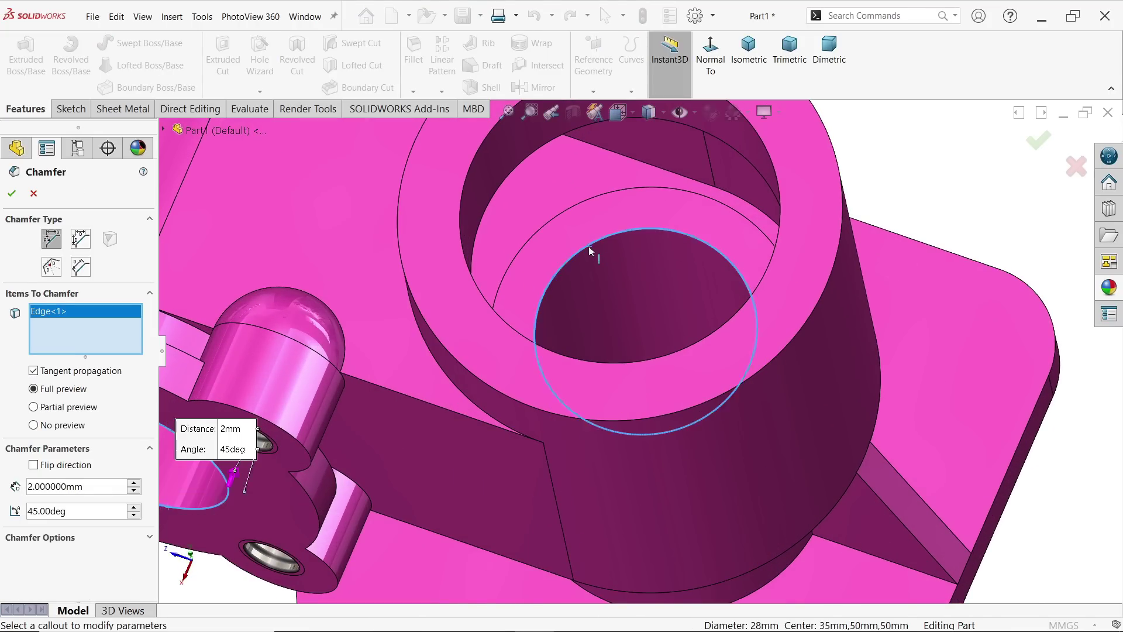
{"action": "scroll", "coordinate": [629, 270], "scroll_direction": "up", "scroll_amount": 3}
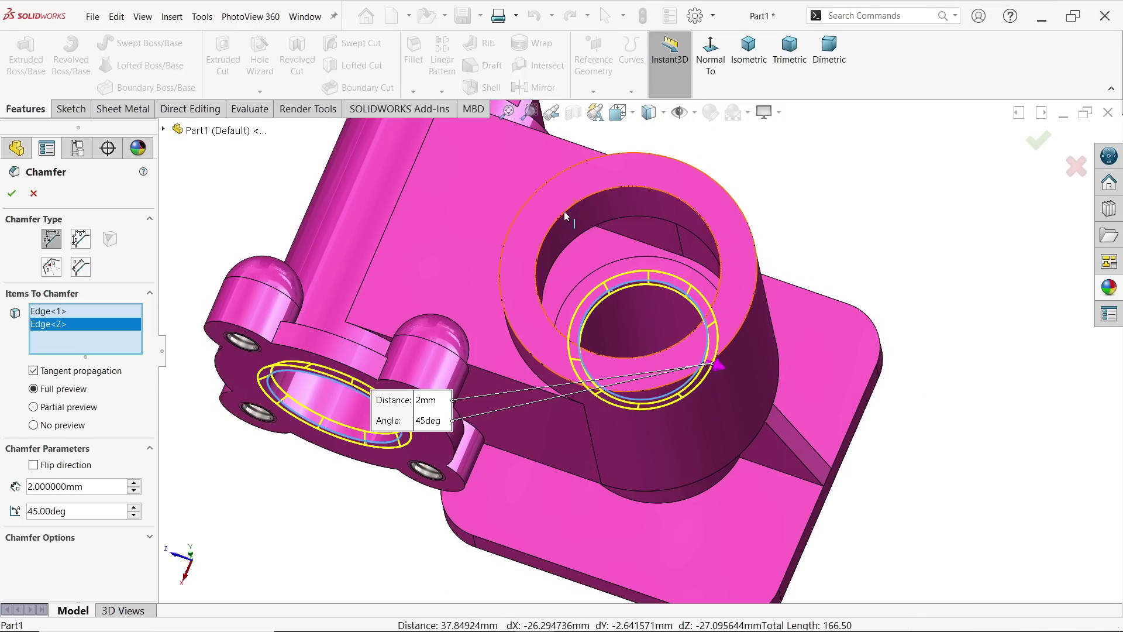
{"action": "left_click", "coordinate": [540, 227]}
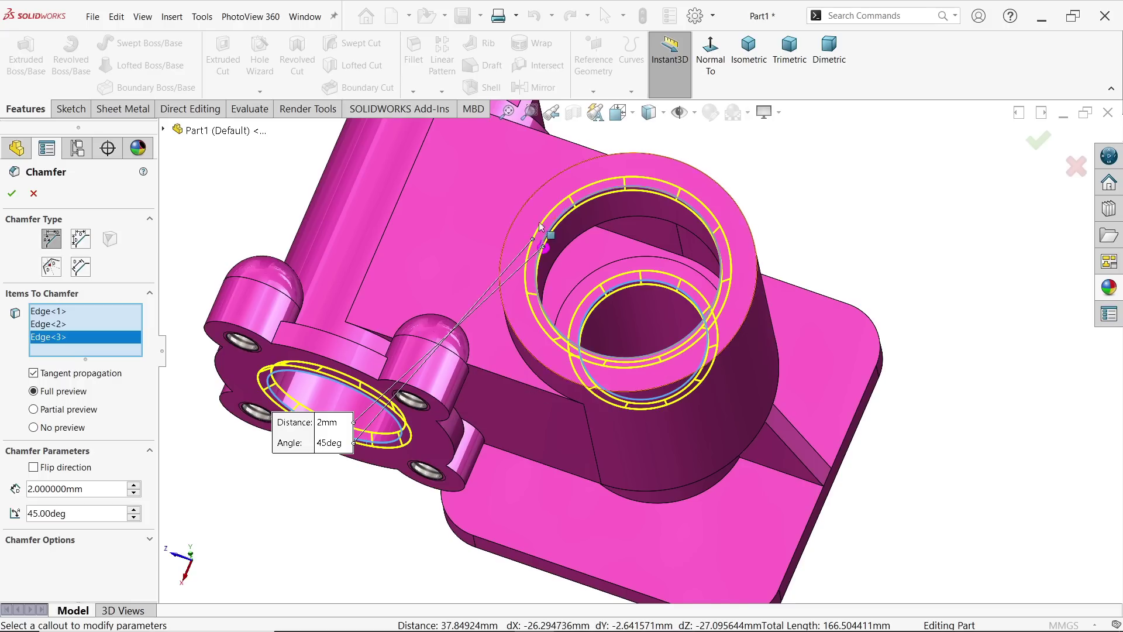
{"action": "left_click", "coordinate": [11, 194]}
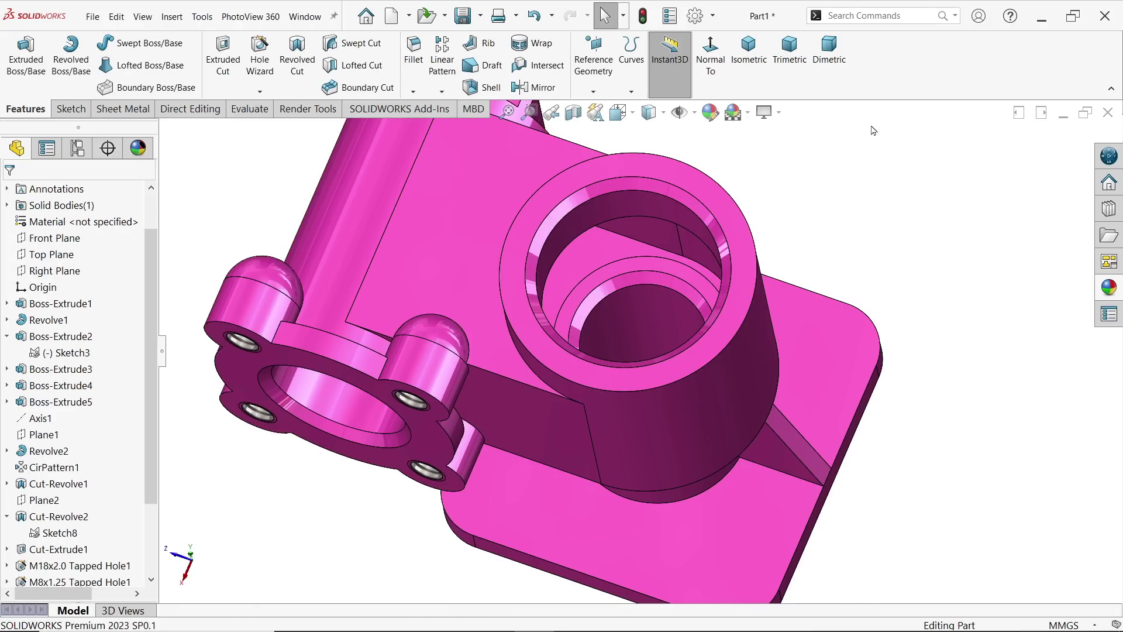
Step: Apply the polished steel appearance to the chamfer feature and inspect the model from the isometric side
{"action": "left_click", "coordinate": [749, 51]}
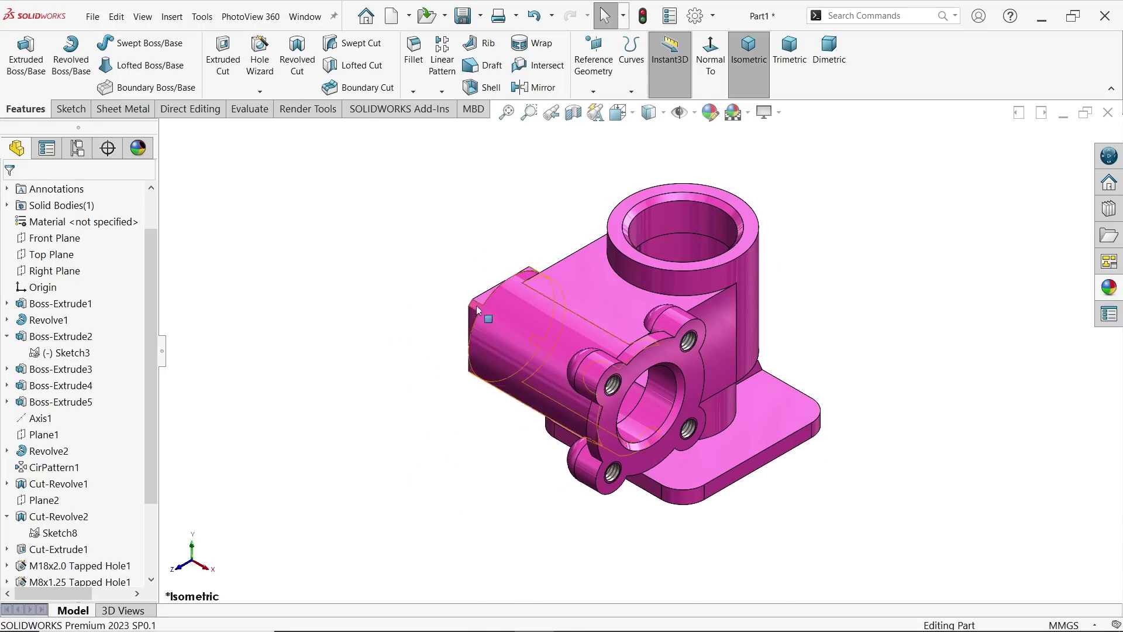
{"action": "scroll", "coordinate": [82, 498], "scroll_direction": "down", "scroll_amount": 2}
{"action": "left_click", "coordinate": [62, 566]}
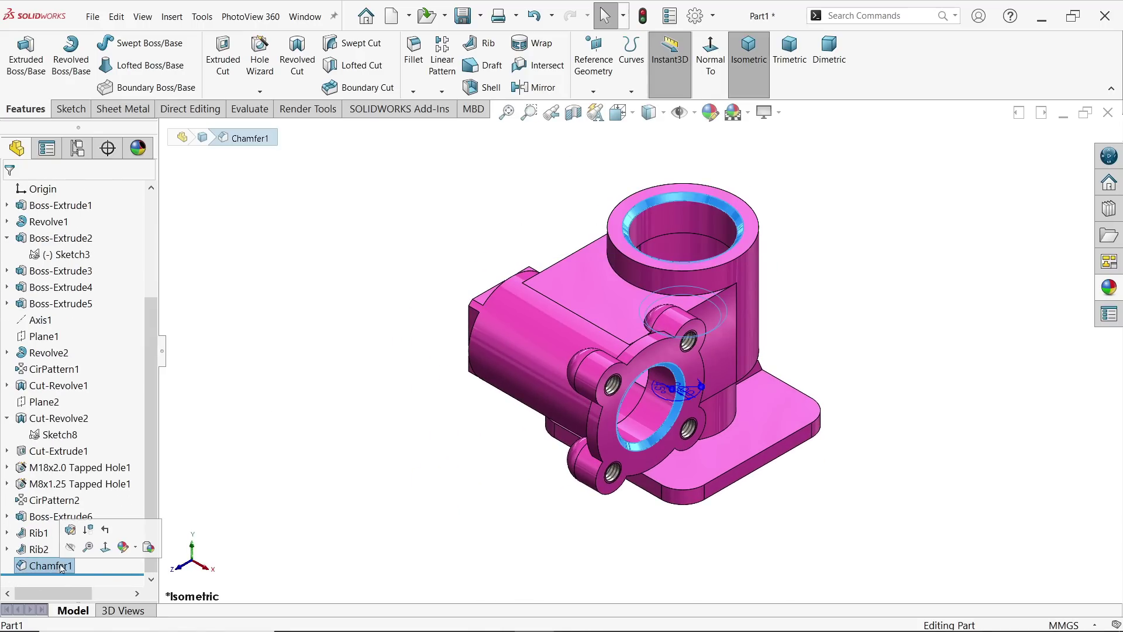
{"action": "left_click", "coordinate": [1110, 290]}
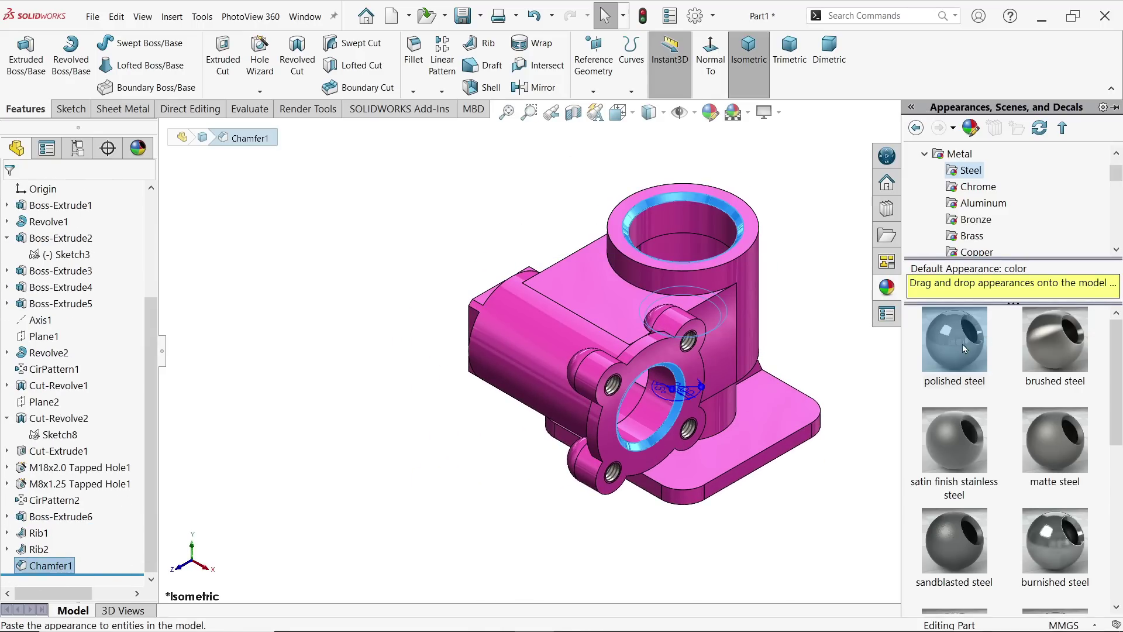
{"action": "left_click", "coordinate": [955, 342]}
{"action": "middle_click_drag", "start_coordinate": [827, 328], "coordinate": [744, 371]}
Step: Check the thread callout in the drawing, then start a Thread on the vertical bore chamfer's lower edge, starting from the cylinder's top ring face
{"action": "key", "text": "alt+Tab"}
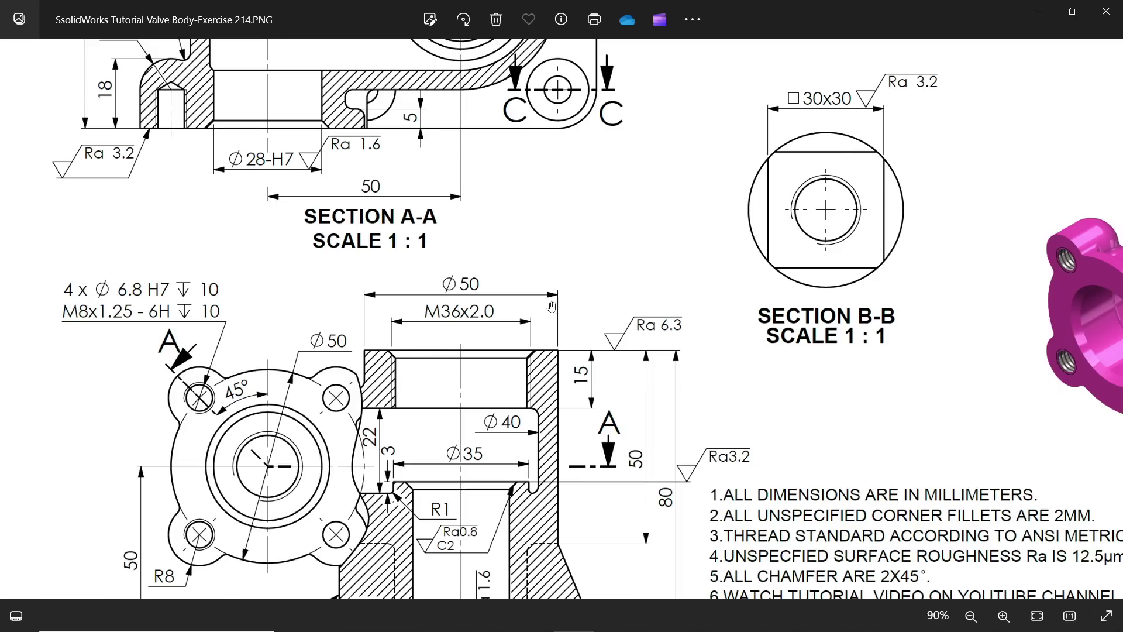
{"action": "left_click", "coordinate": [1041, 15]}
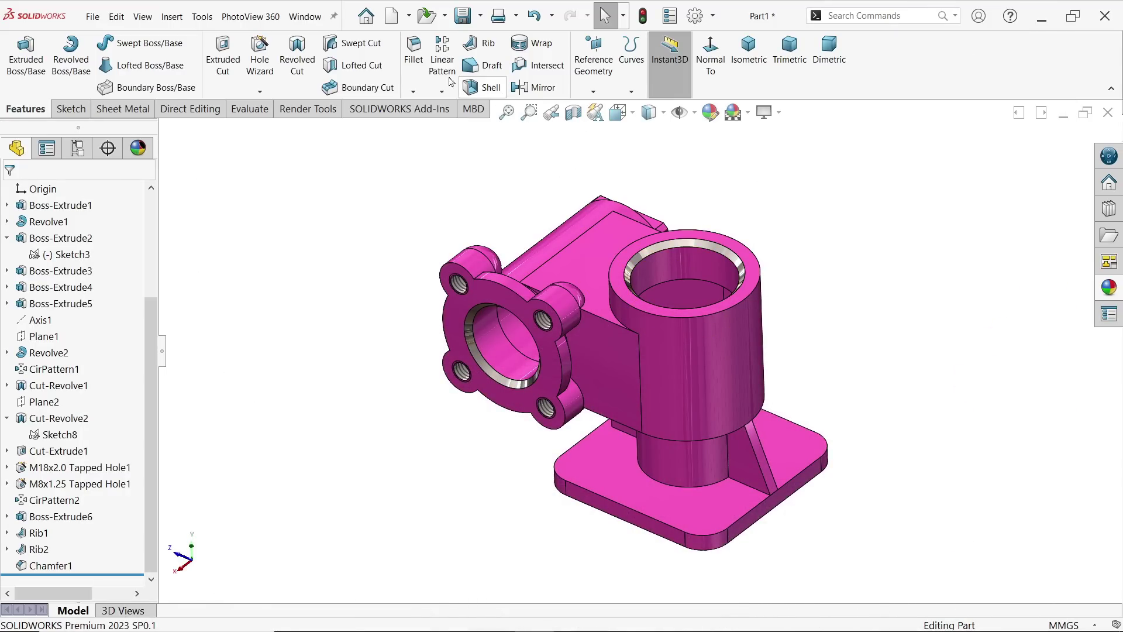
{"action": "left_click", "coordinate": [260, 91]}
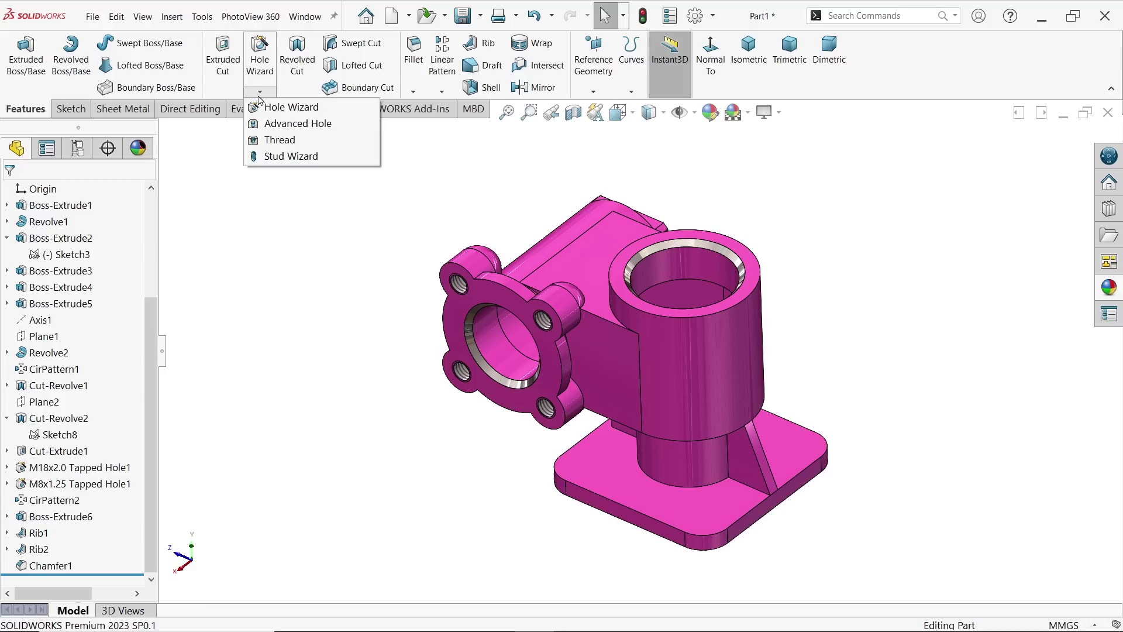
{"action": "left_click", "coordinate": [275, 141]}
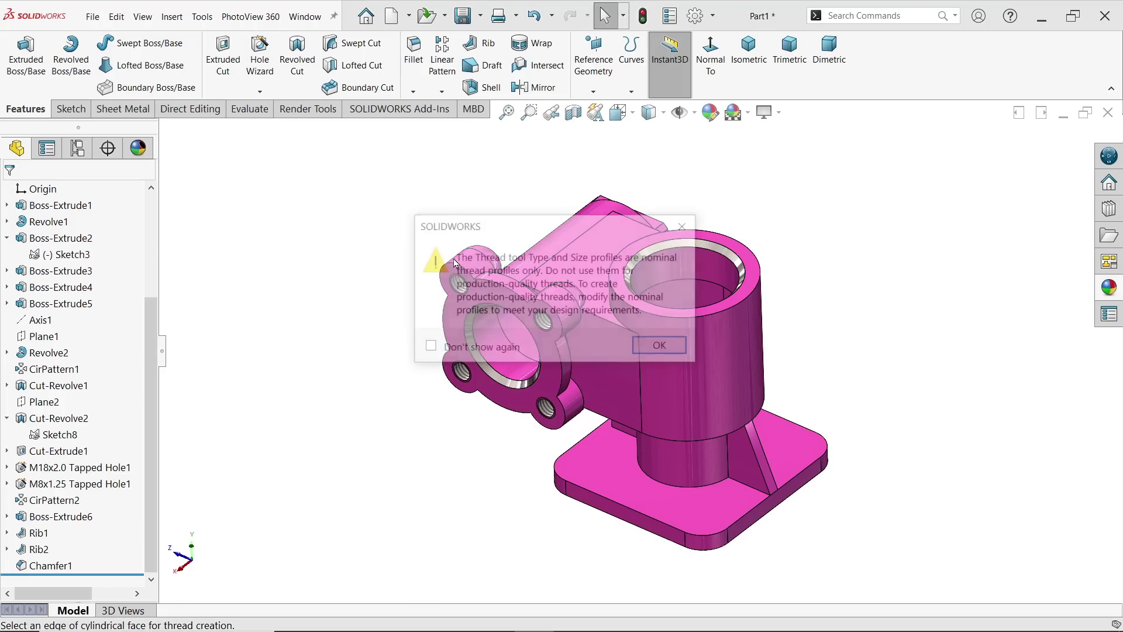
{"action": "left_click", "coordinate": [662, 347]}
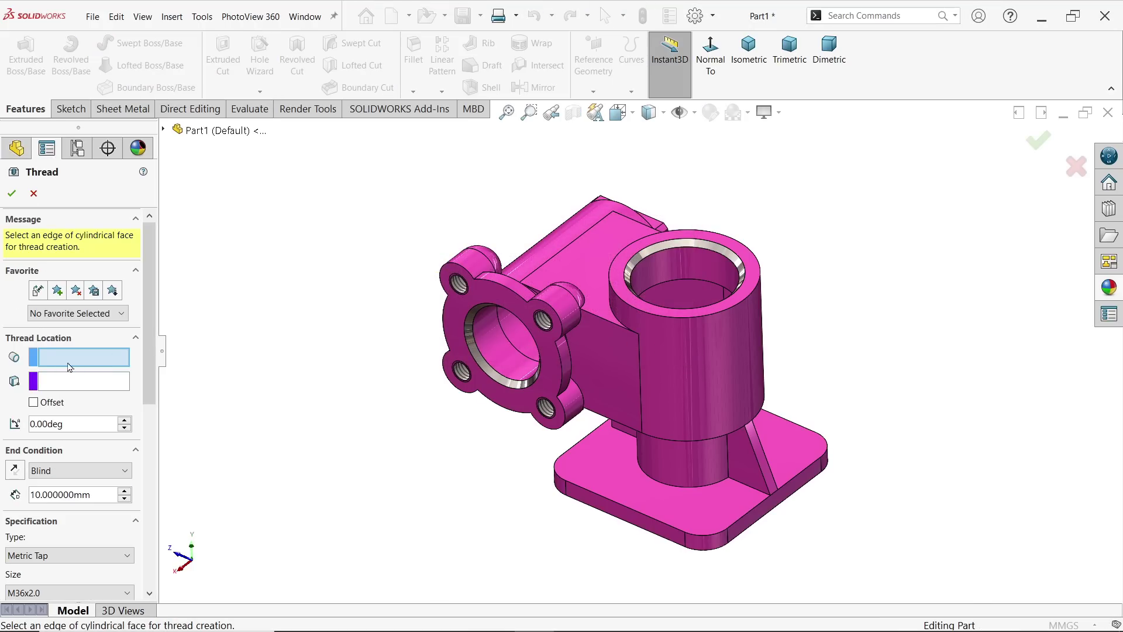
{"action": "scroll", "coordinate": [659, 251], "scroll_direction": "down", "scroll_amount": 5}
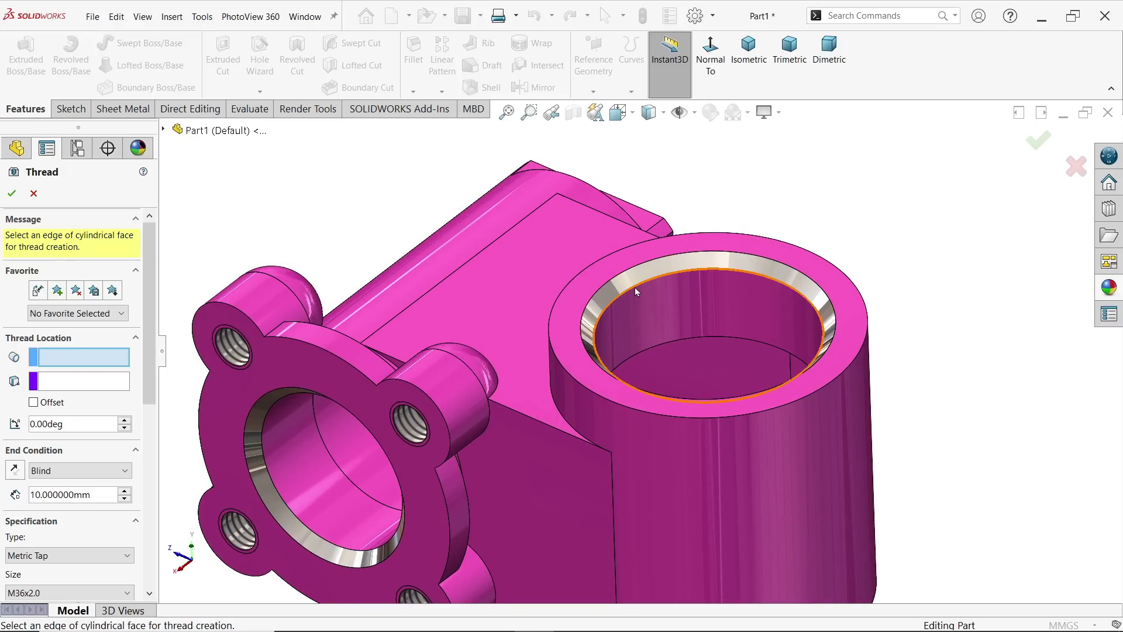
{"action": "left_click", "coordinate": [635, 289]}
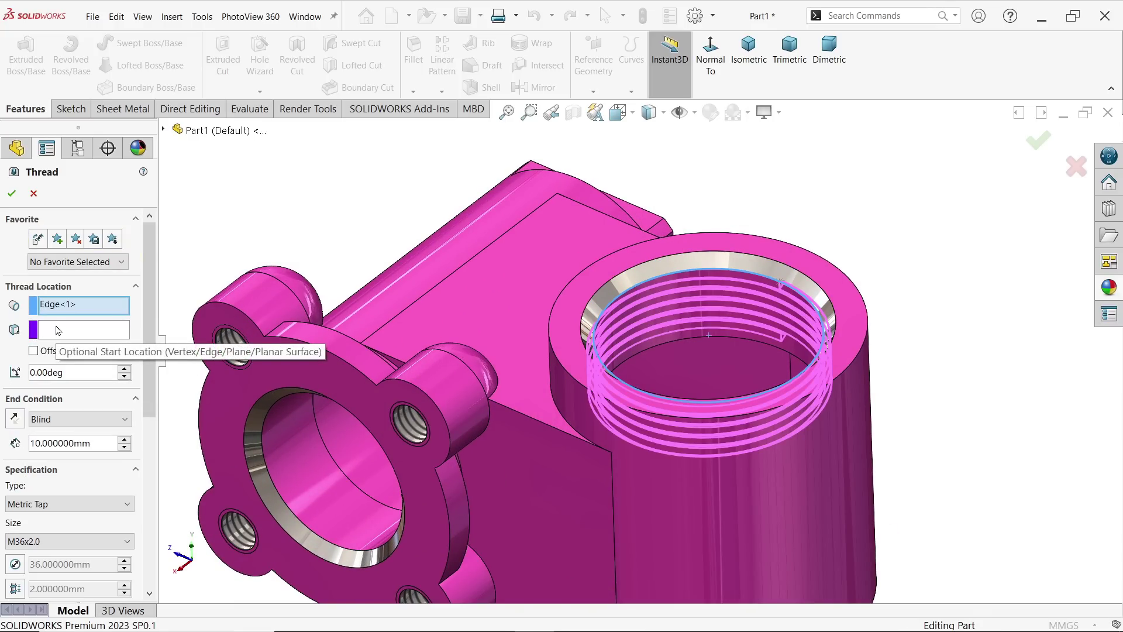
{"action": "left_click", "coordinate": [58, 330]}
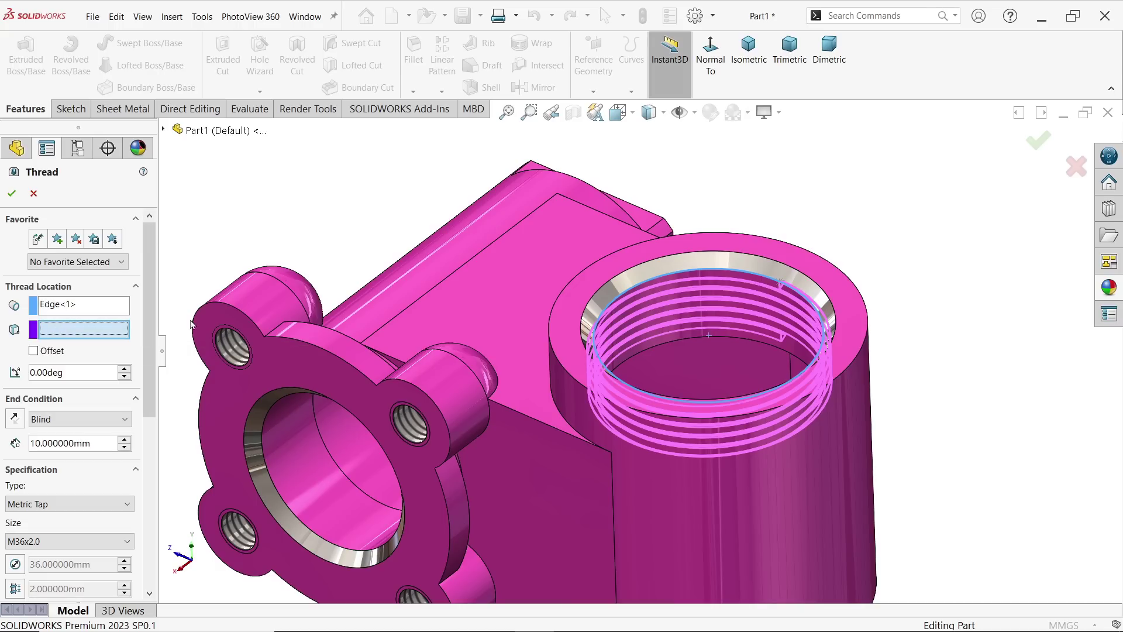
{"action": "left_click", "coordinate": [609, 274]}
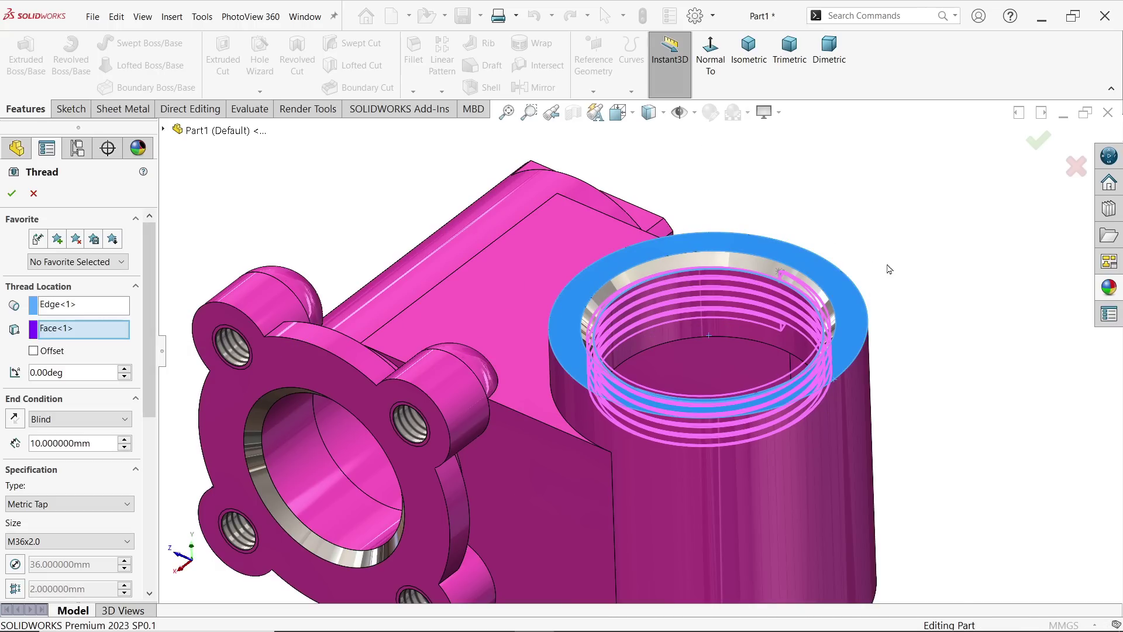
{"action": "middle_click_drag", "start_coordinate": [890, 269], "coordinate": [903, 248]}
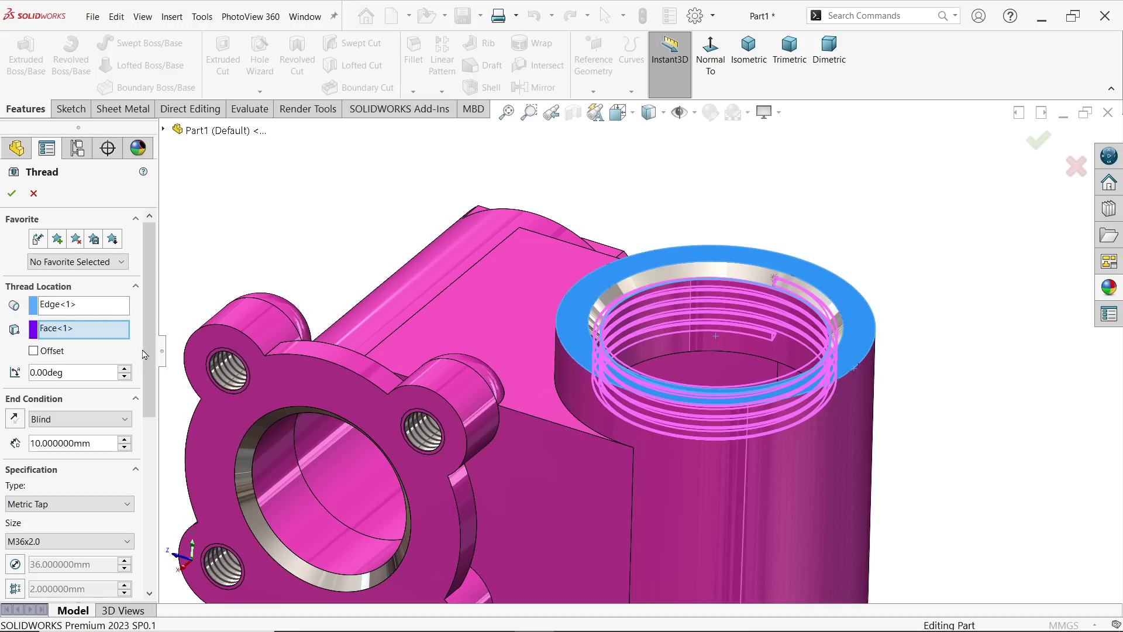
Step: Create the thread as a 15 mm deep Metric Tap M36x2.0 cut thread, trimmed with the end face
{"action": "scroll", "coordinate": [145, 354], "scroll_direction": "down", "scroll_amount": 4}
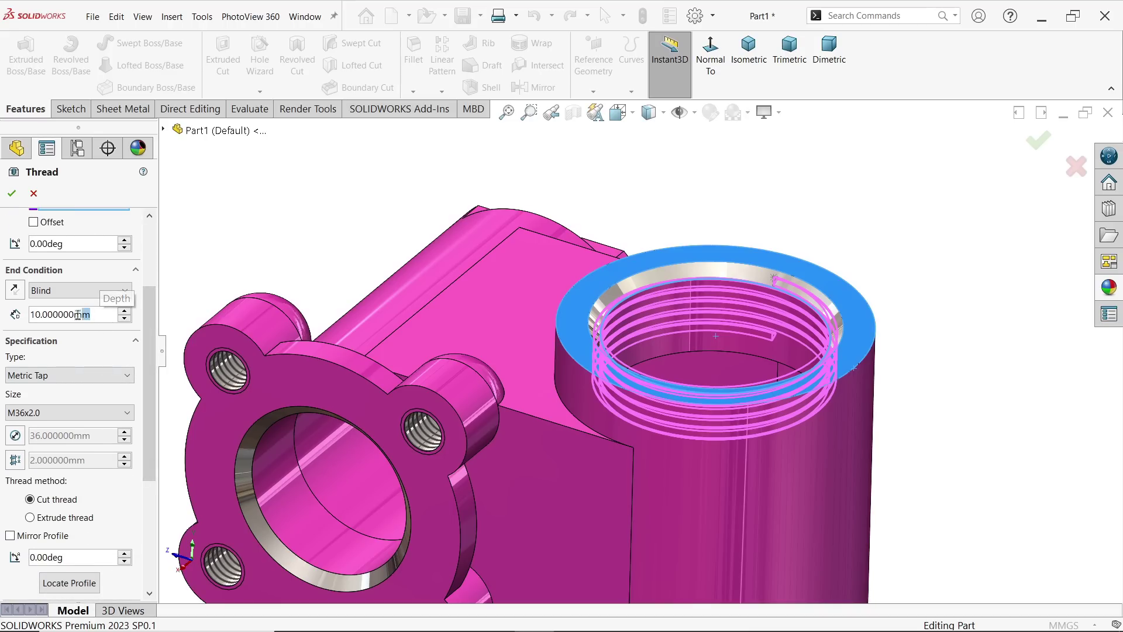
{"action": "left_click_drag", "start_coordinate": [78, 316], "coordinate": [13, 309]}
{"action": "type", "text": "15"}
{"action": "key", "text": "Return"}
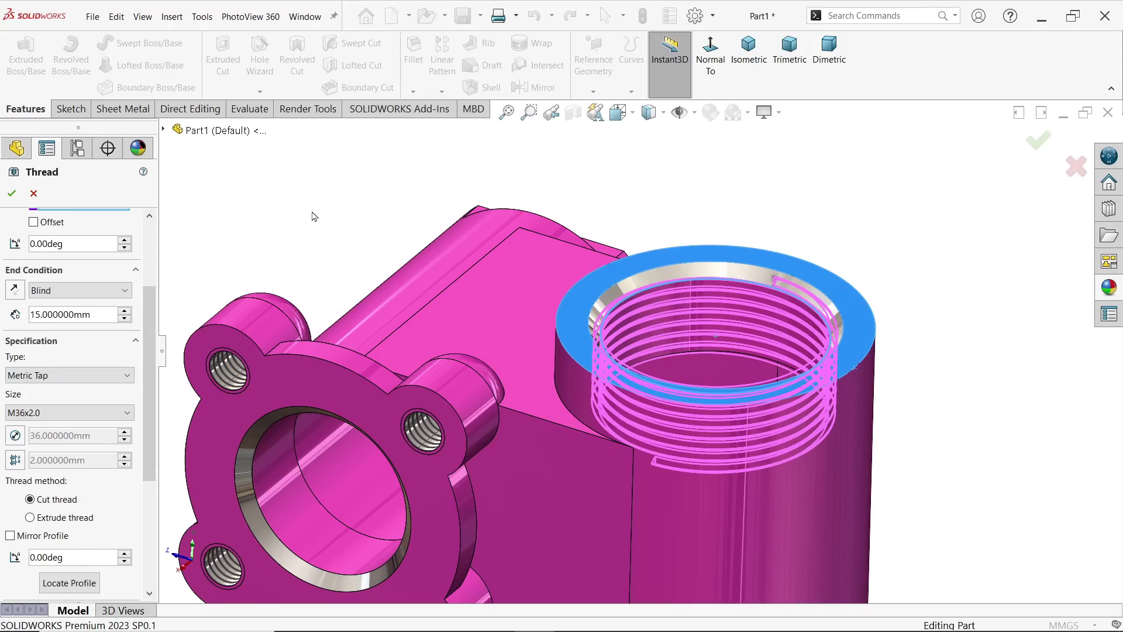
{"action": "scroll", "coordinate": [119, 333], "scroll_direction": "down", "scroll_amount": 3}
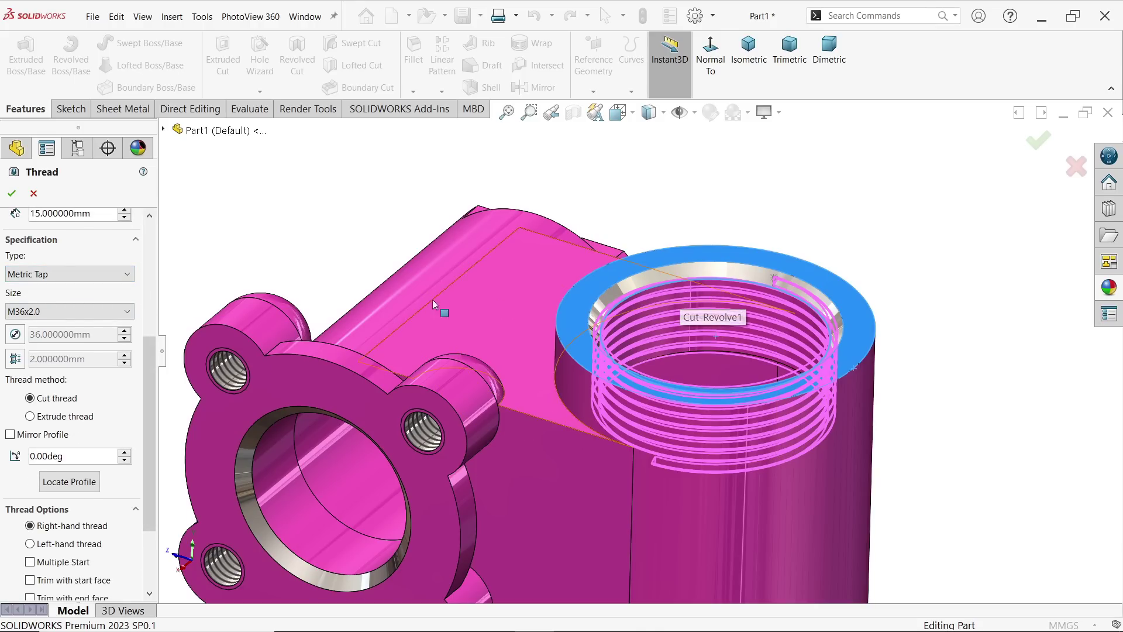
{"action": "left_click", "coordinate": [57, 275]}
{"action": "left_click", "coordinate": [56, 291]}
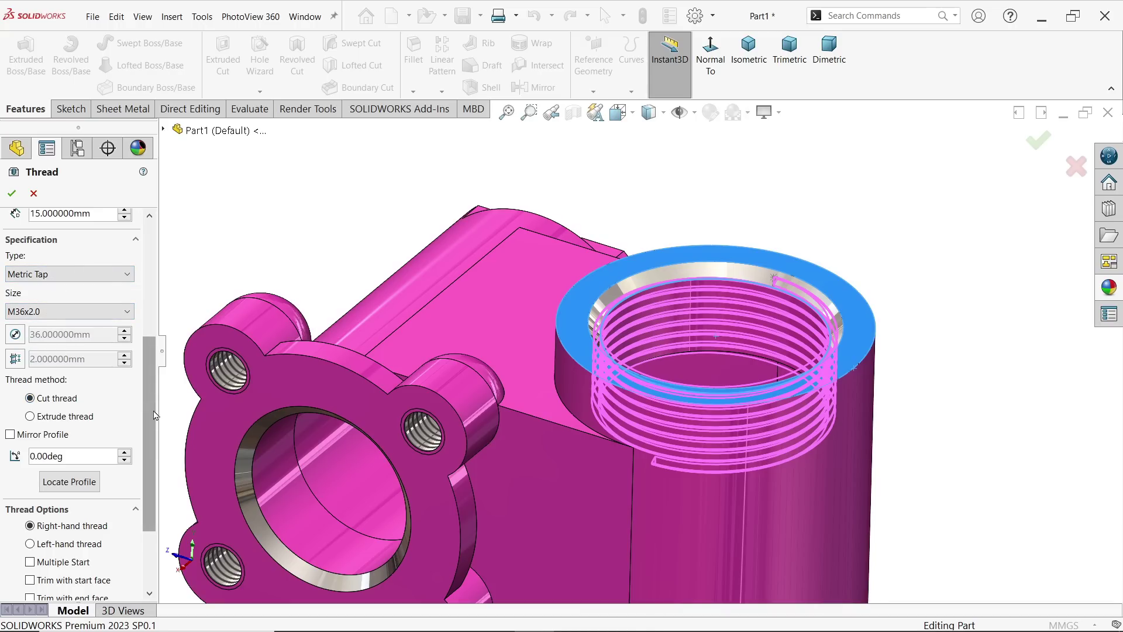
{"action": "scroll", "coordinate": [144, 413], "scroll_direction": "down", "scroll_amount": 3}
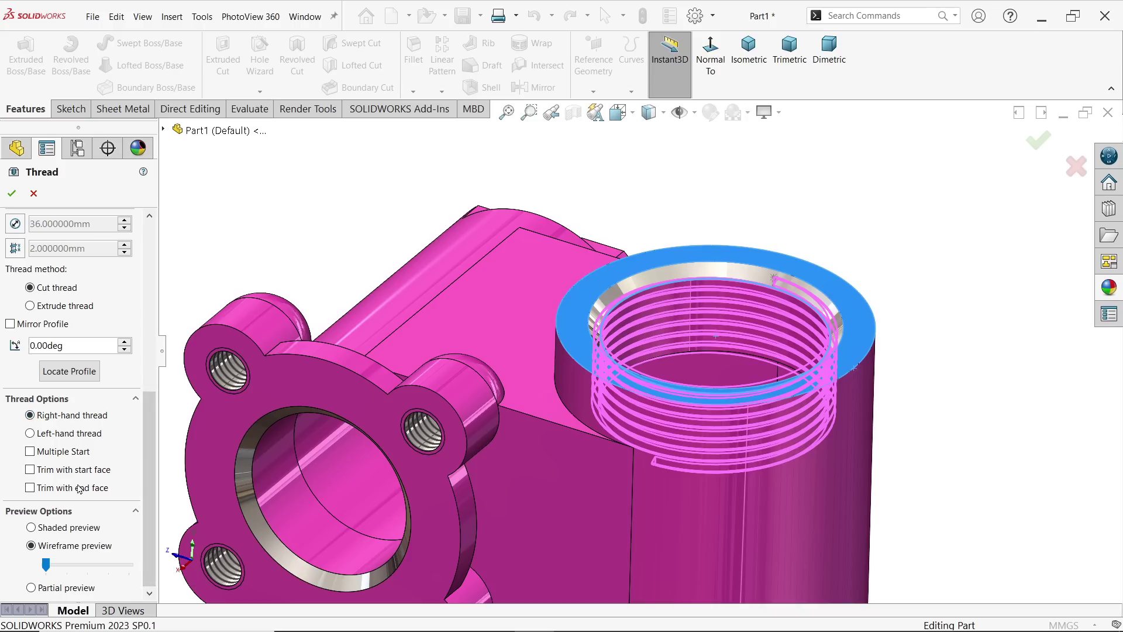
{"action": "left_click", "coordinate": [30, 489]}
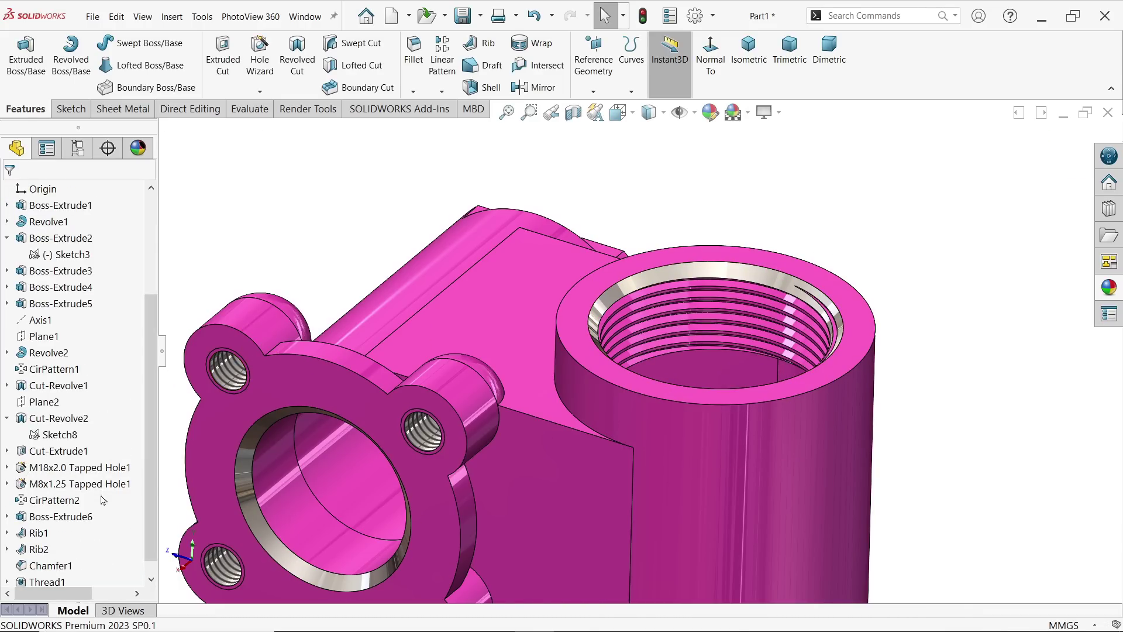
Step: Apply the polished steel appearance to the vertical bore's thread feature
{"action": "scroll", "coordinate": [154, 490], "scroll_direction": "down", "scroll_amount": 1}
{"action": "left_click", "coordinate": [803, 341]}
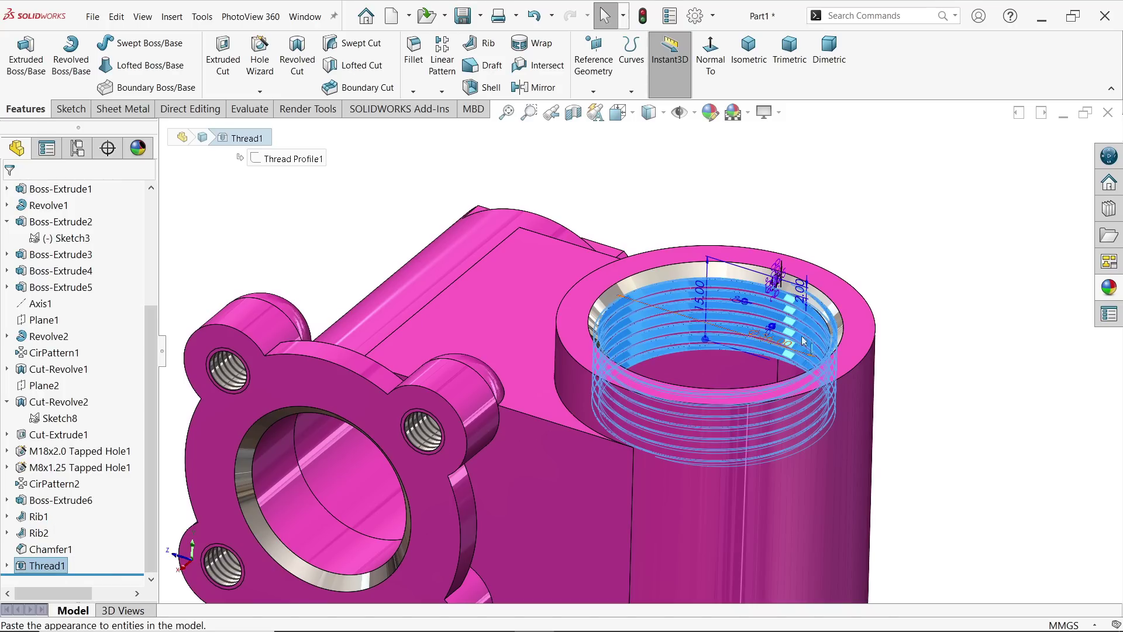
{"action": "left_click", "coordinate": [1108, 296]}
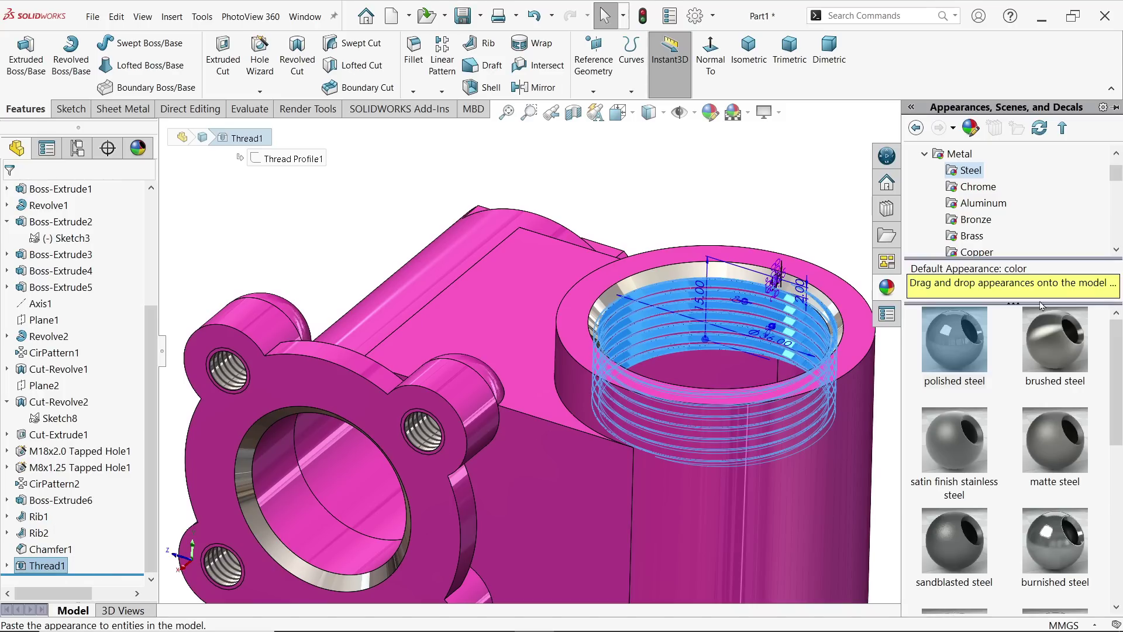
{"action": "left_click", "coordinate": [964, 353]}
Step: Inspect the bore thread in a section view through the Right Plane, then close the section and return to the isometric view
{"action": "middle_click_drag", "start_coordinate": [811, 207], "coordinate": [627, 170]}
{"action": "left_click", "coordinate": [574, 113]}
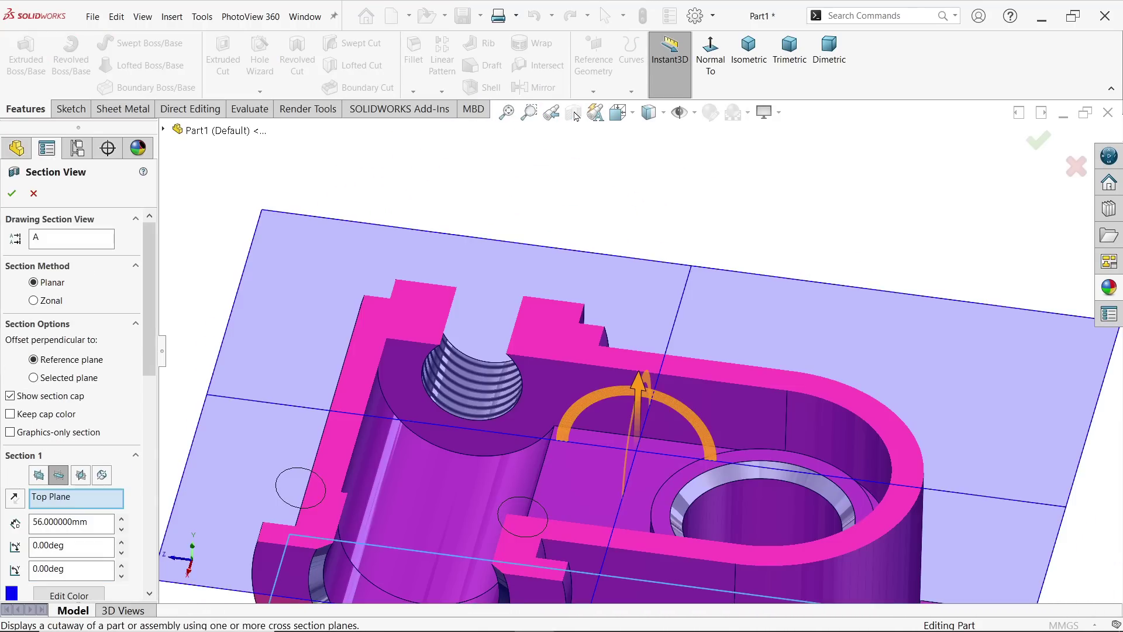
{"action": "left_click", "coordinate": [79, 477]}
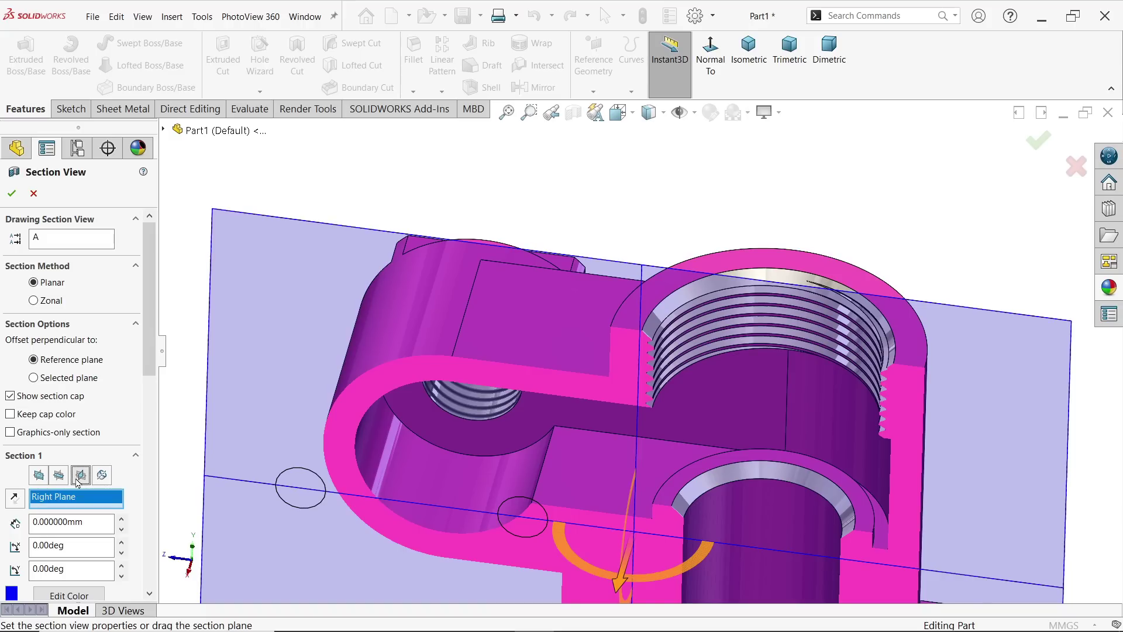
{"action": "left_click", "coordinate": [11, 194]}
{"action": "middle_click_drag", "start_coordinate": [795, 392], "coordinate": [620, 170]}
{"action": "scroll", "coordinate": [730, 269], "scroll_direction": "down", "scroll_amount": 2}
{"action": "scroll", "coordinate": [730, 269], "scroll_direction": "down", "scroll_amount": 1}
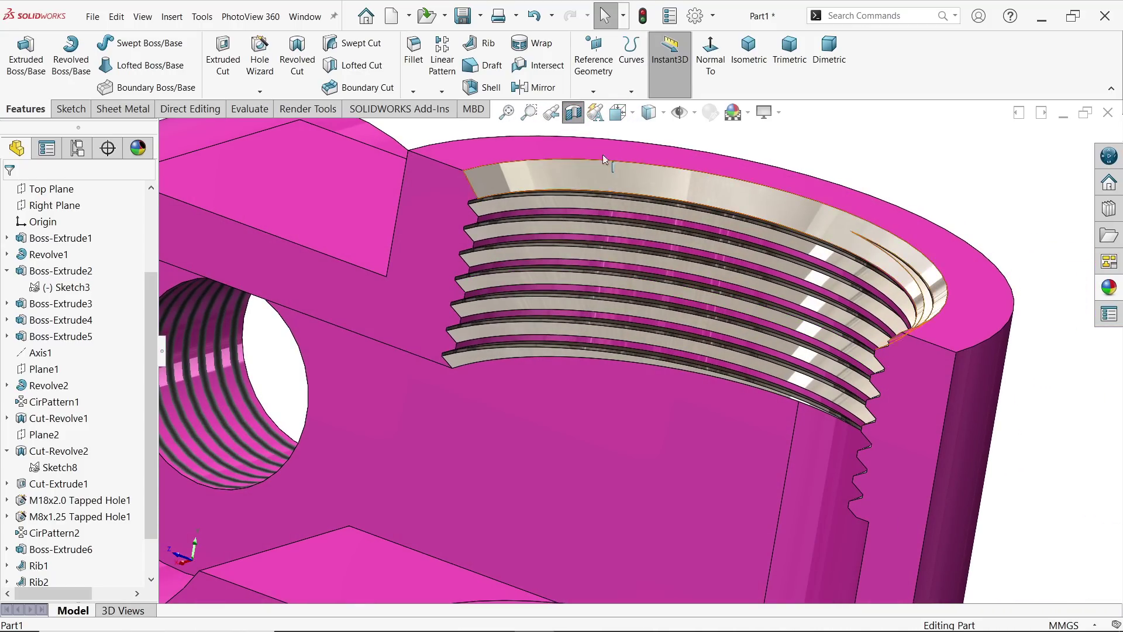
{"action": "left_click", "coordinate": [573, 112]}
{"action": "left_click", "coordinate": [755, 61]}
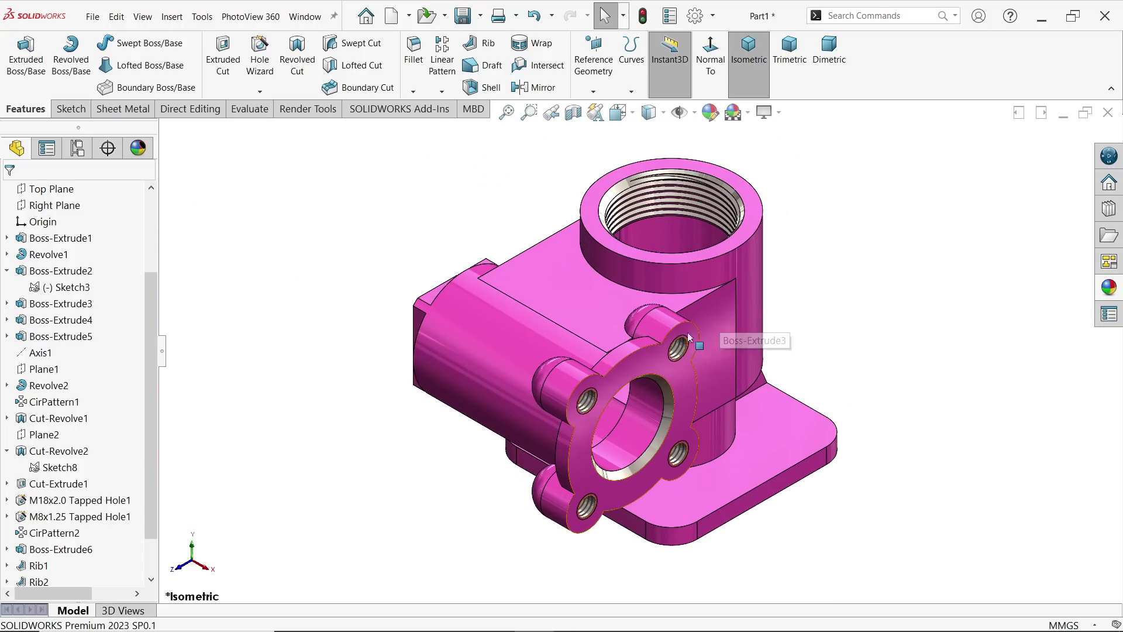
Step: Save the part to the Desktop as "Valve Body in SolidWorks", rebuilding the document before saving
{"action": "left_click", "coordinate": [464, 20]}
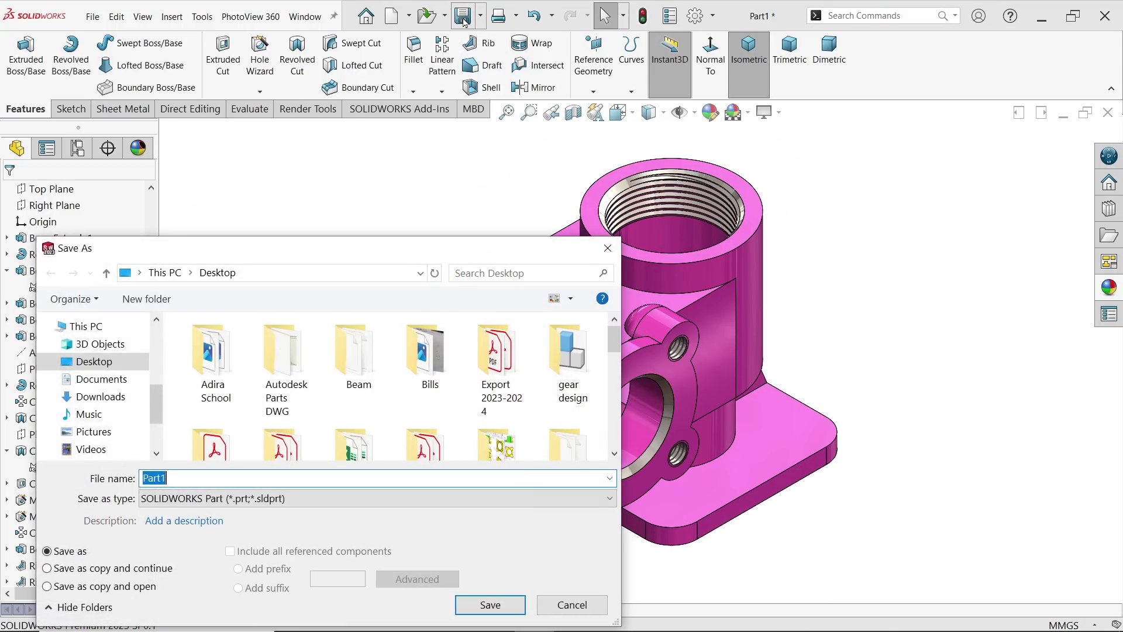
{"action": "type", "text": "Valve Bod"}
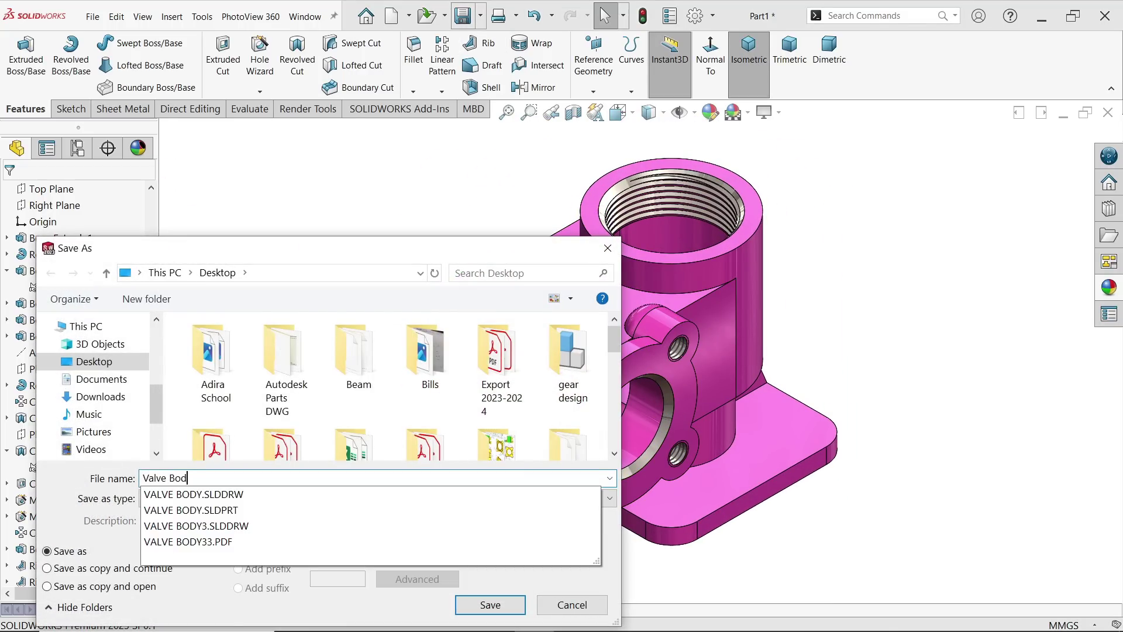
{"action": "type", "text": "y in SolidWorks"}
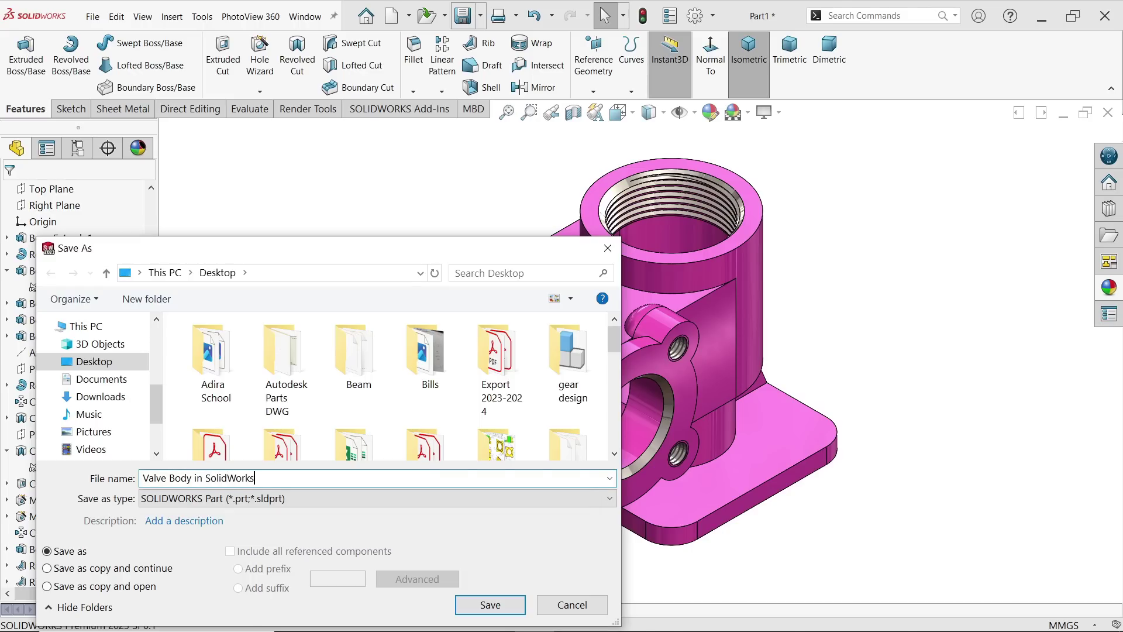
{"action": "left_click", "coordinate": [491, 605]}
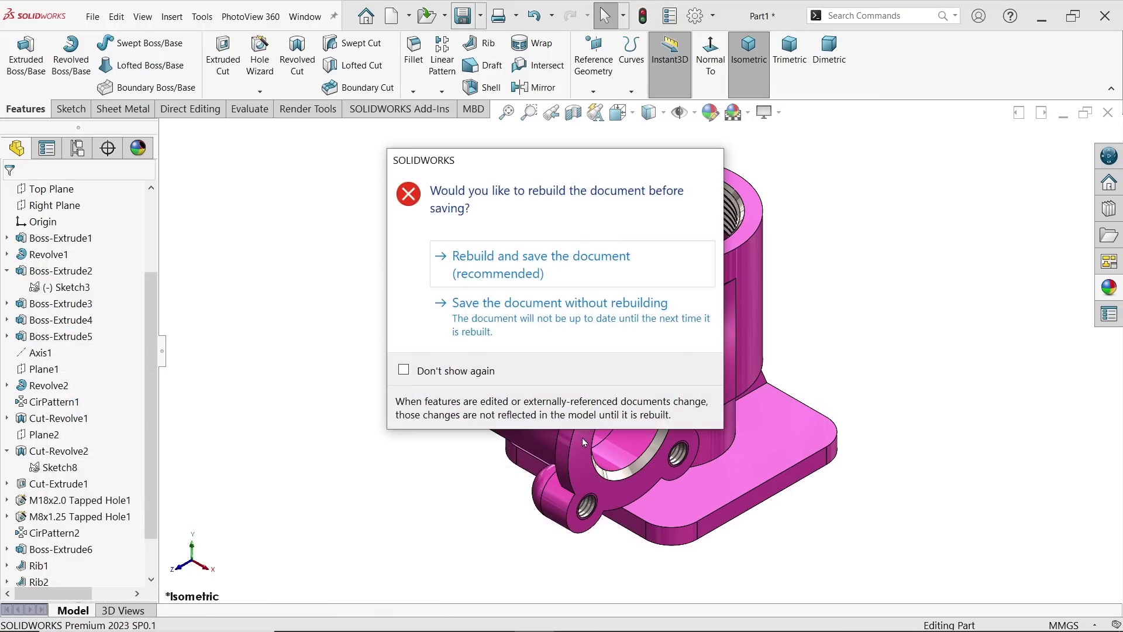
{"action": "left_click", "coordinate": [539, 277]}
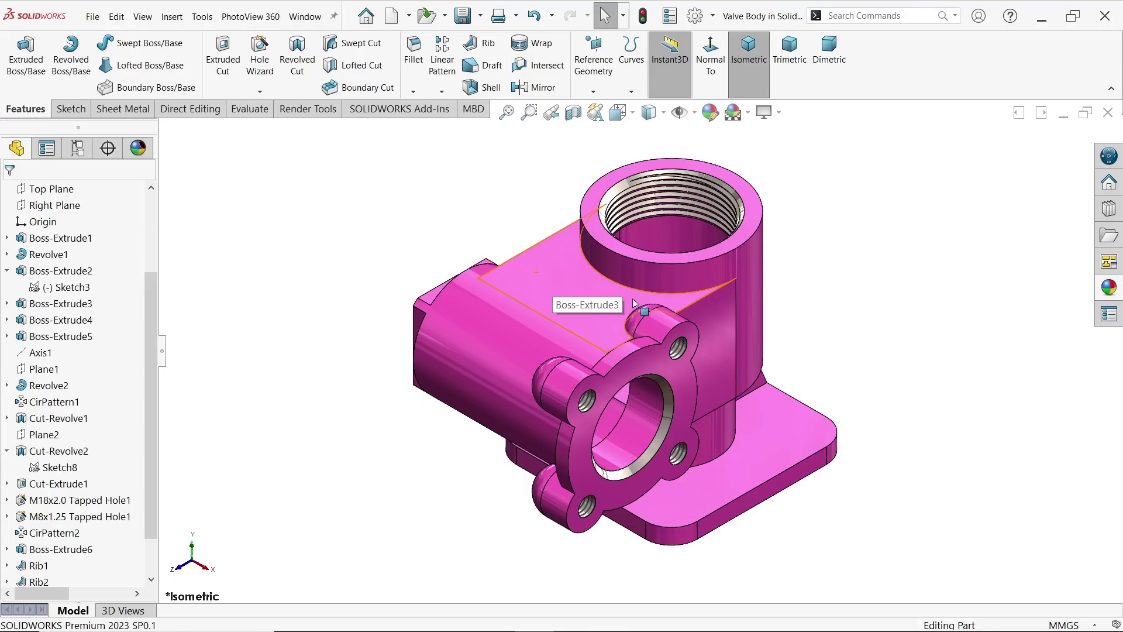
Step: Switch to the Exercise 214 drawing image and examine Section A-A and the base plate hole details in Section C-C
{"action": "scroll", "coordinate": [633, 303], "scroll_direction": "down", "scroll_amount": 2}
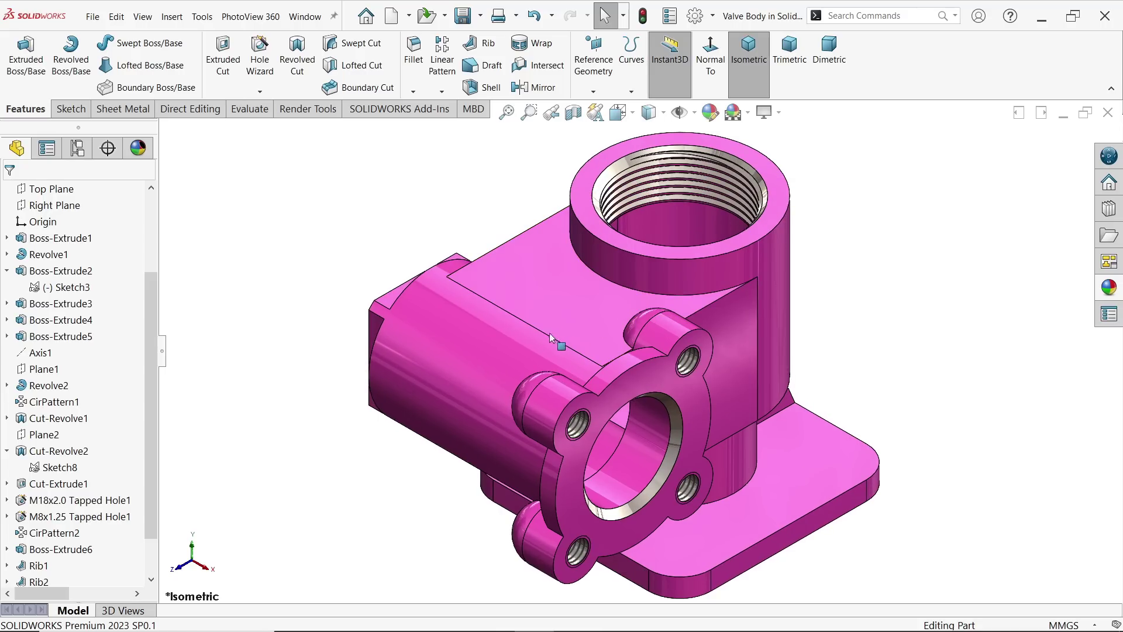
{"action": "mouse_move", "coordinate": [558, 350]}
{"action": "middle_mouse_down"}
{"action": "mouse_move", "coordinate": [543, 307]}
{"action": "mouse_move", "coordinate": [556, 326]}
{"action": "middle_mouse_up"}
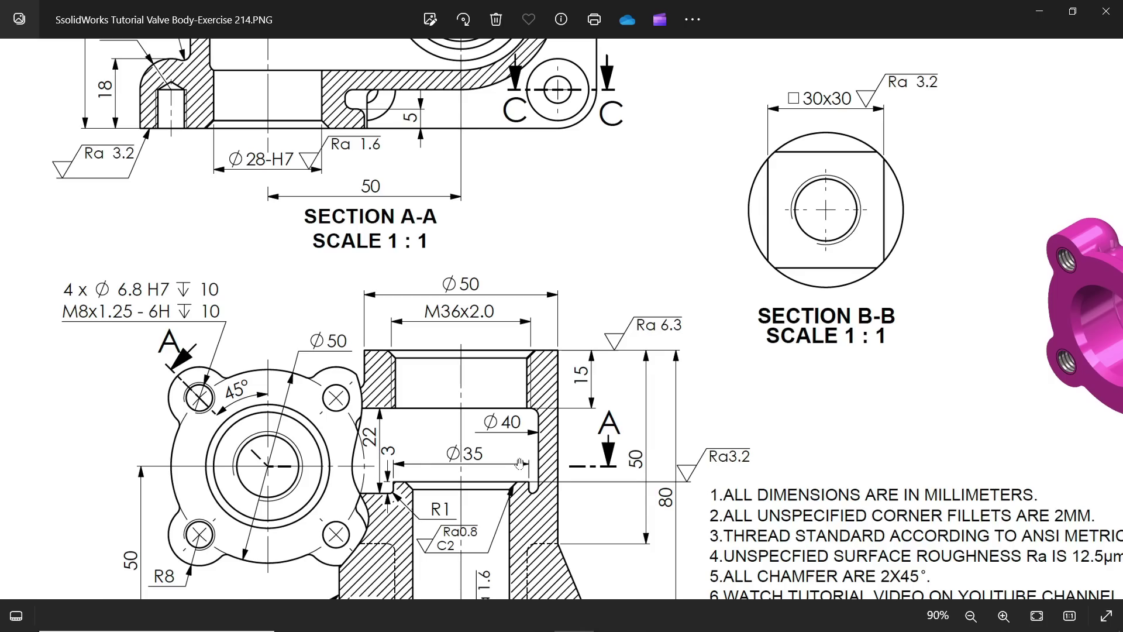
{"action": "scroll", "coordinate": [520, 464], "scroll_direction": "up", "scroll_amount": 1}
{"action": "scroll", "coordinate": [519, 463], "scroll_direction": "down", "scroll_amount": 3}
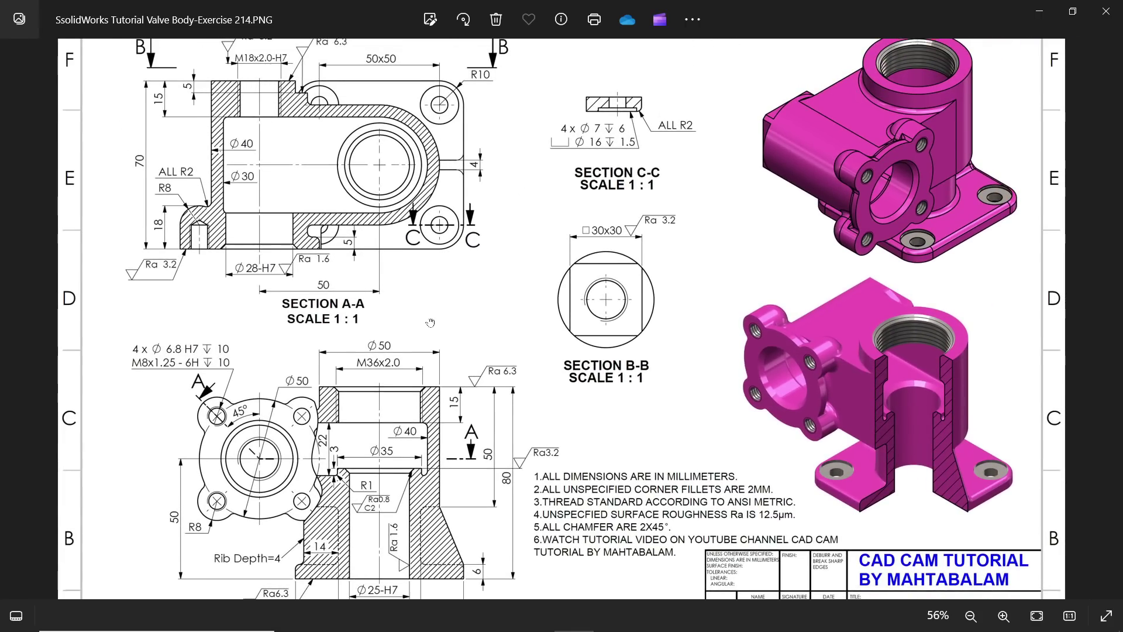
{"action": "left_click_drag", "start_coordinate": [430, 322], "coordinate": [446, 361]}
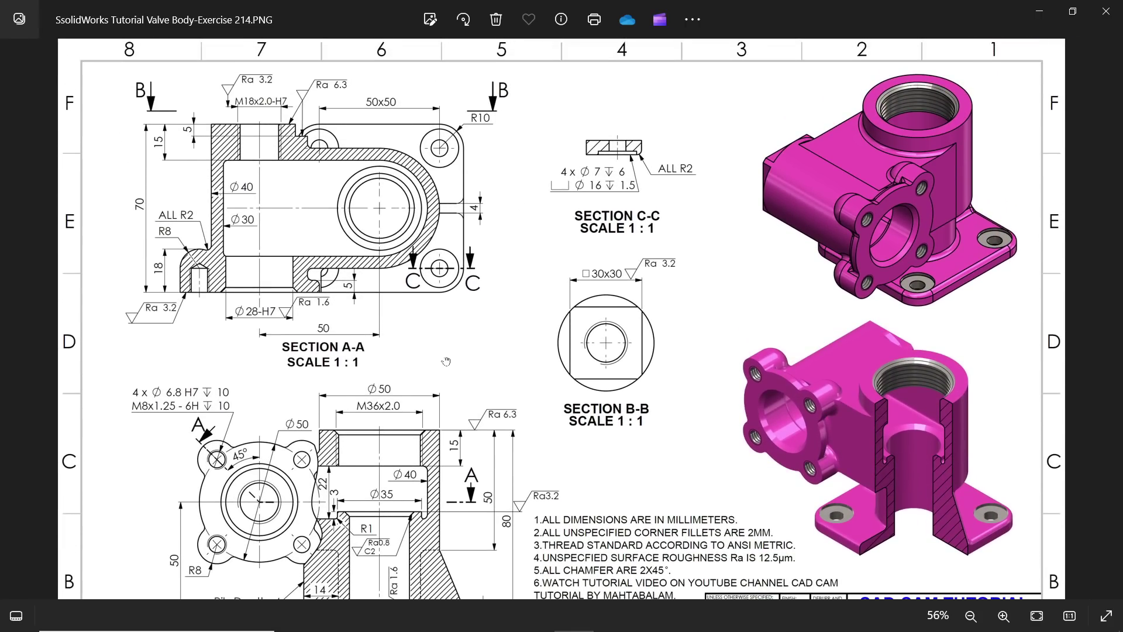
{"action": "scroll", "coordinate": [446, 361], "scroll_direction": "up", "scroll_amount": 2}
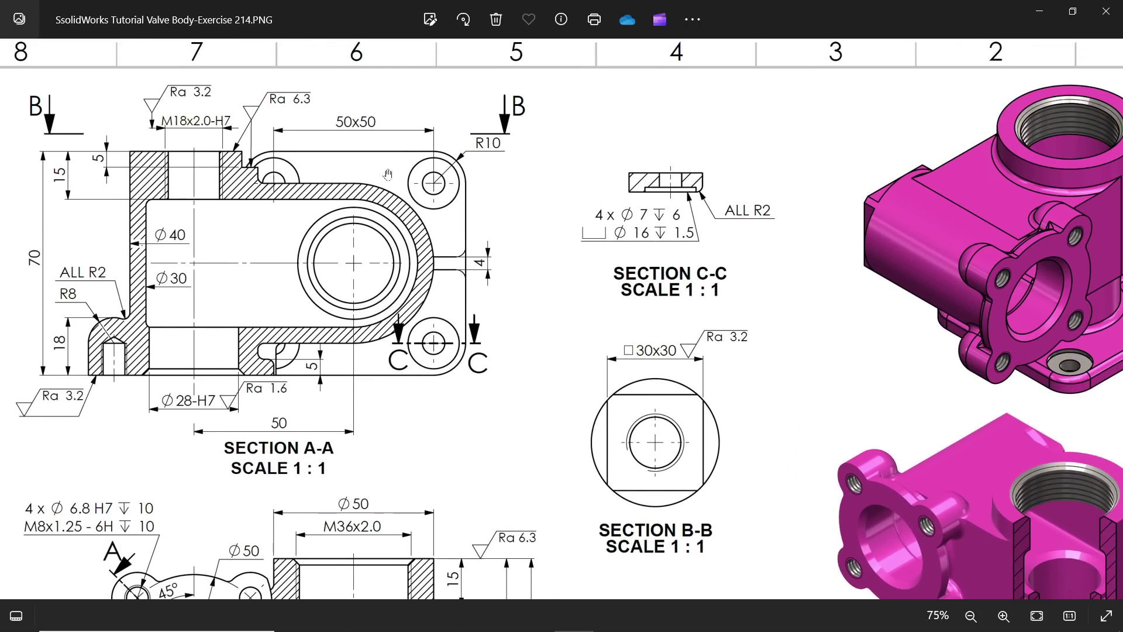
{"action": "left_click_drag", "start_coordinate": [500, 400], "coordinate": [502, 312]}
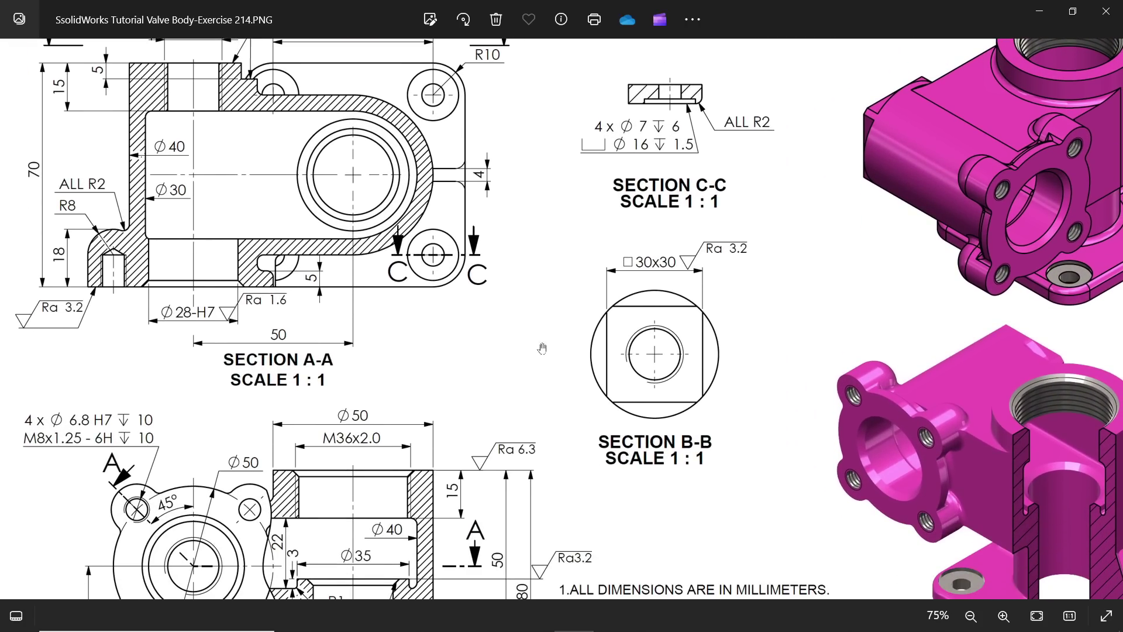
{"action": "left_click_drag", "start_coordinate": [622, 249], "coordinate": [628, 341]}
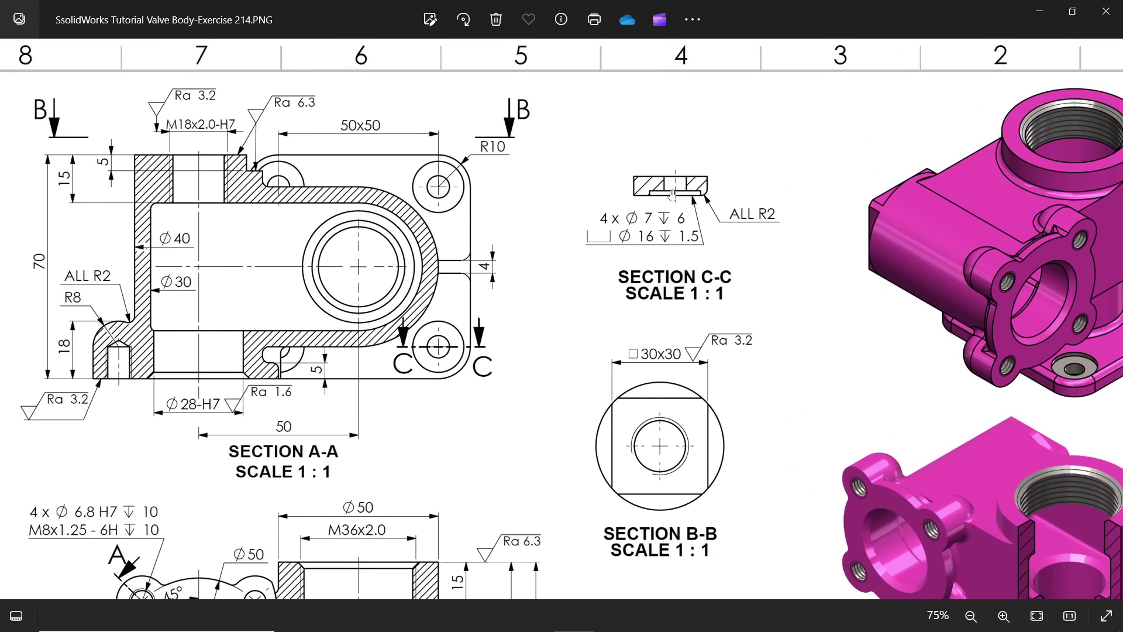
{"action": "scroll", "coordinate": [672, 195], "scroll_direction": "up", "scroll_amount": 1}
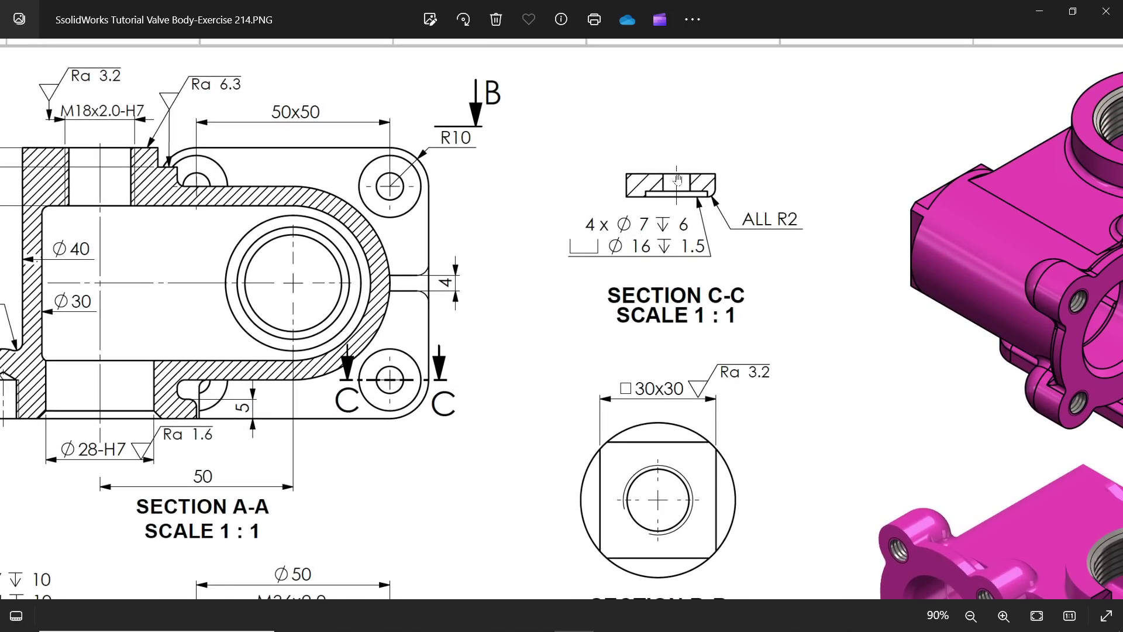
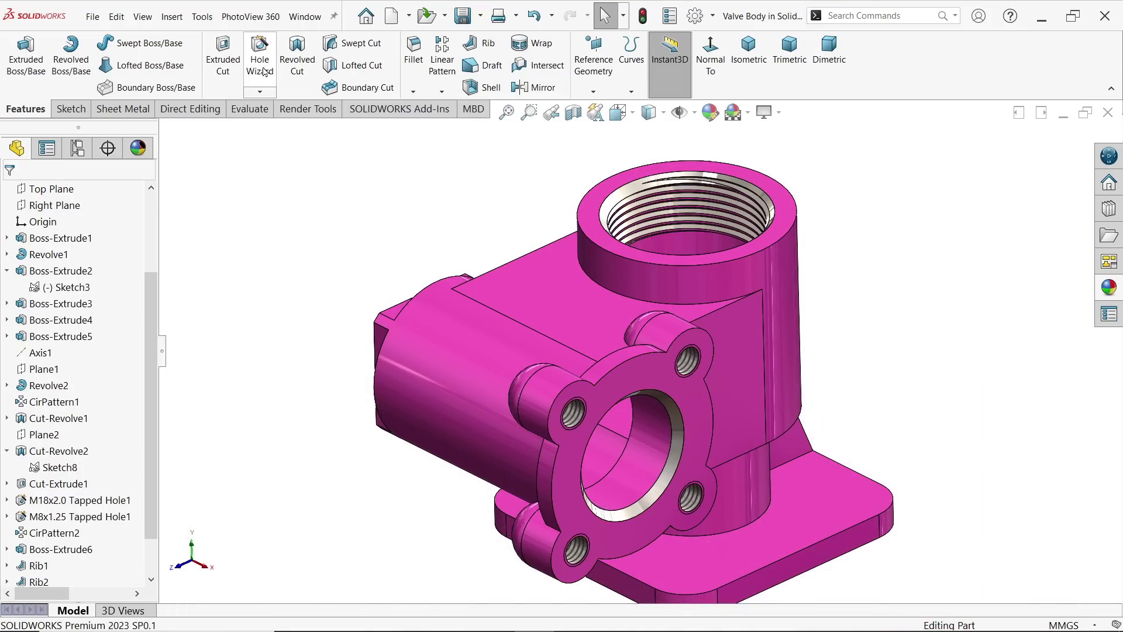
Step: Start a Hole Wizard legacy hole and set its type to Counterbored
{"action": "left_click", "coordinate": [259, 59]}
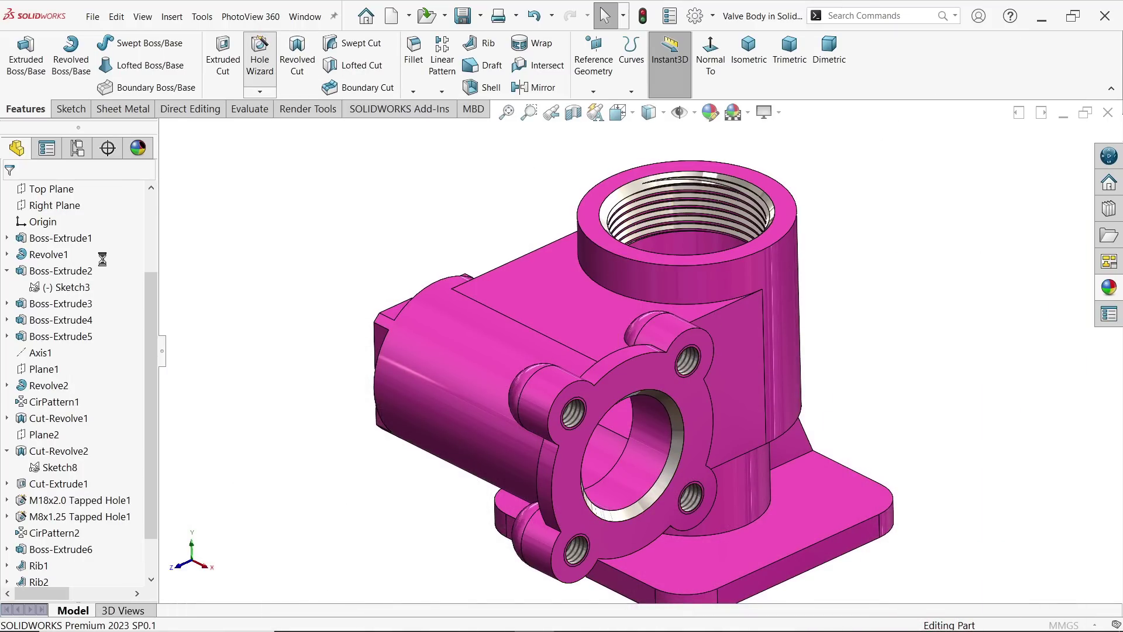
{"action": "left_click", "coordinate": [101, 297]}
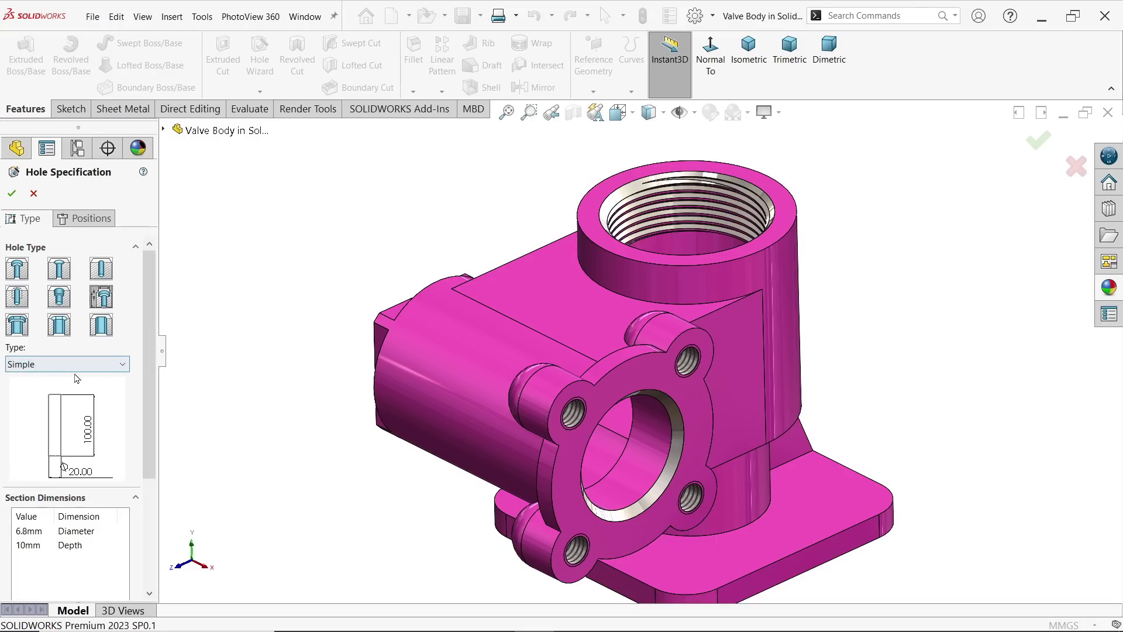
{"action": "left_click", "coordinate": [109, 373]}
{"action": "left_click", "coordinate": [36, 467]}
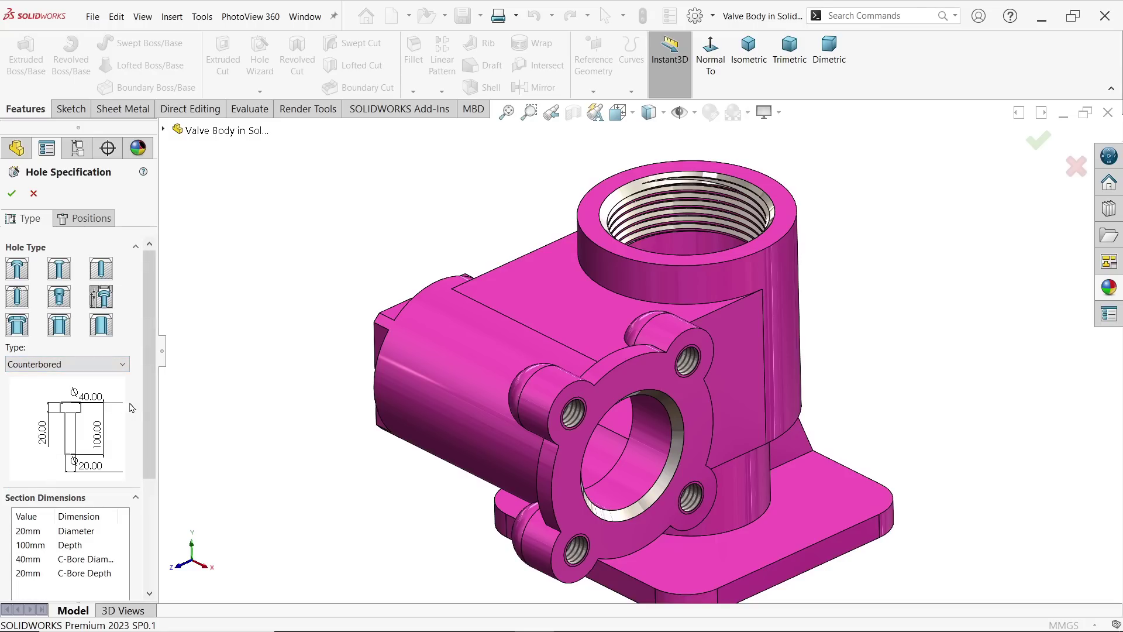
Step: Set the hole dimensions to 7 mm diameter, 6 mm depth, 29 mm counterbore diameter and 1.5 mm counterbore depth, keeping the Blind end condition
{"action": "scroll", "coordinate": [33, 448], "scroll_direction": "down", "scroll_amount": 3}
{"action": "double_click", "coordinate": [31, 433]}
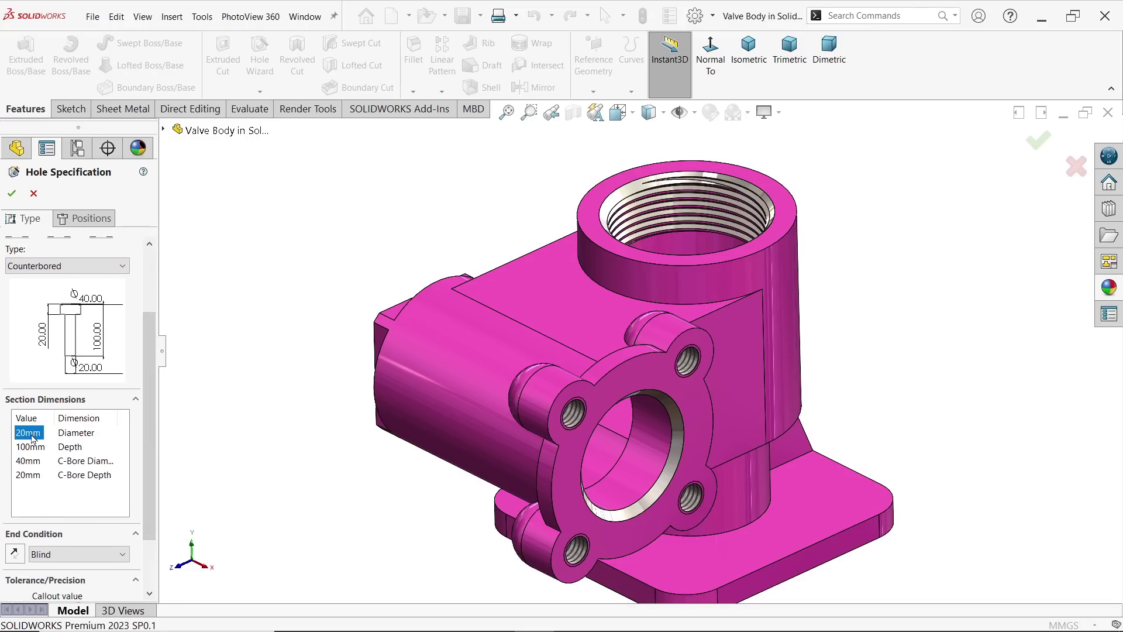
{"action": "type", "text": "7"}
{"action": "double_click", "coordinate": [31, 447]}
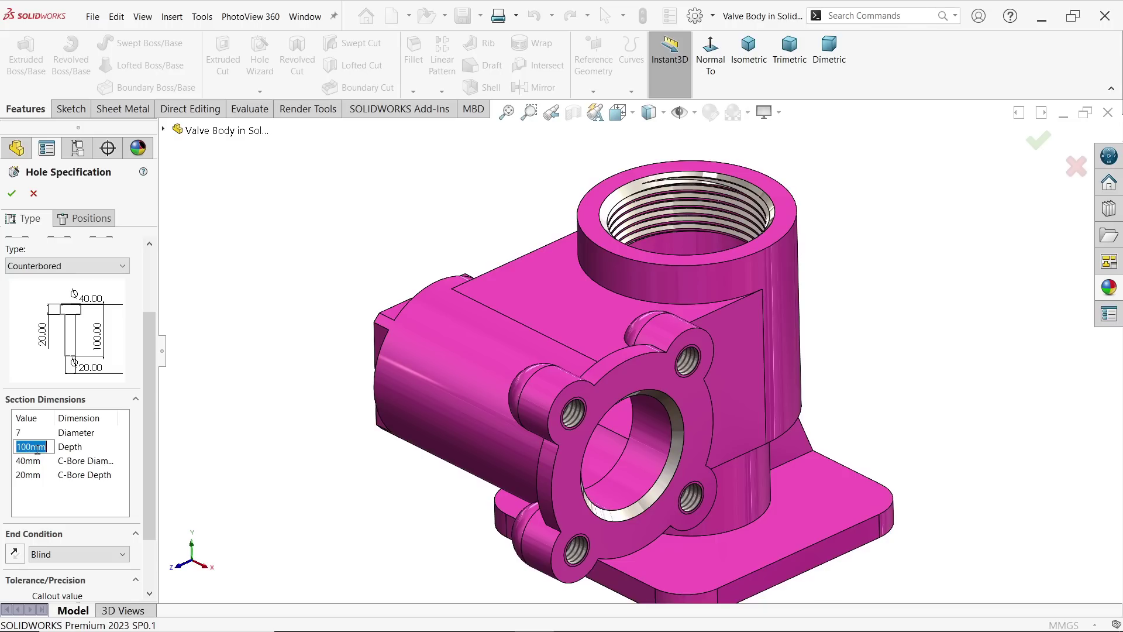
{"action": "type", "text": "6"}
{"action": "double_click", "coordinate": [32, 461]}
{"action": "type", "text": "29"}
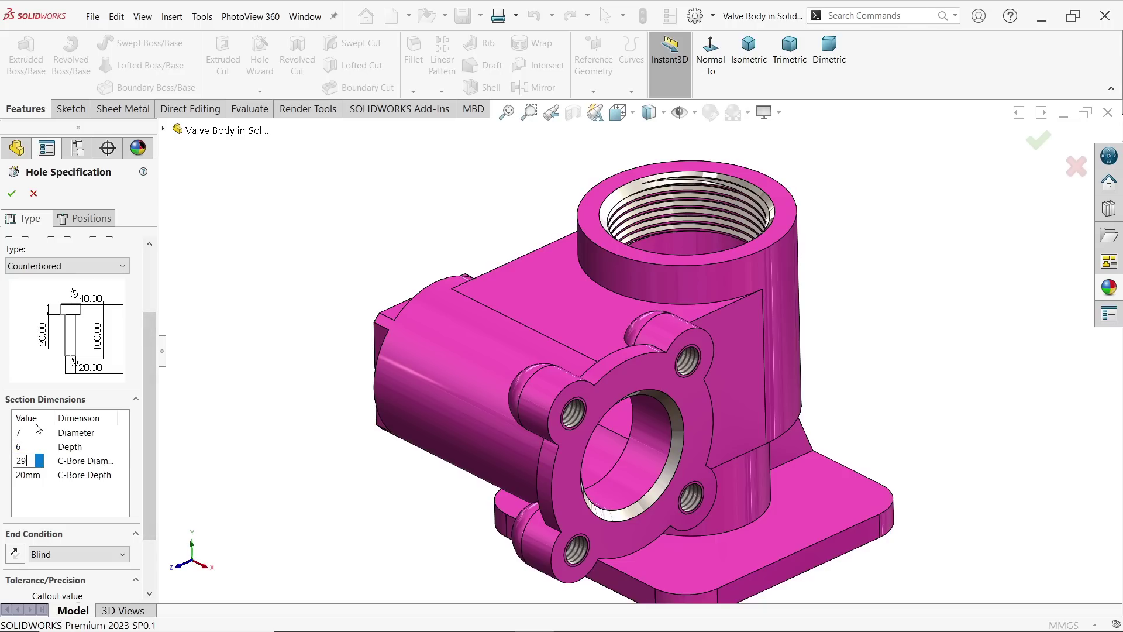
{"action": "double_click", "coordinate": [27, 475]}
{"action": "type", "text": "1.5"}
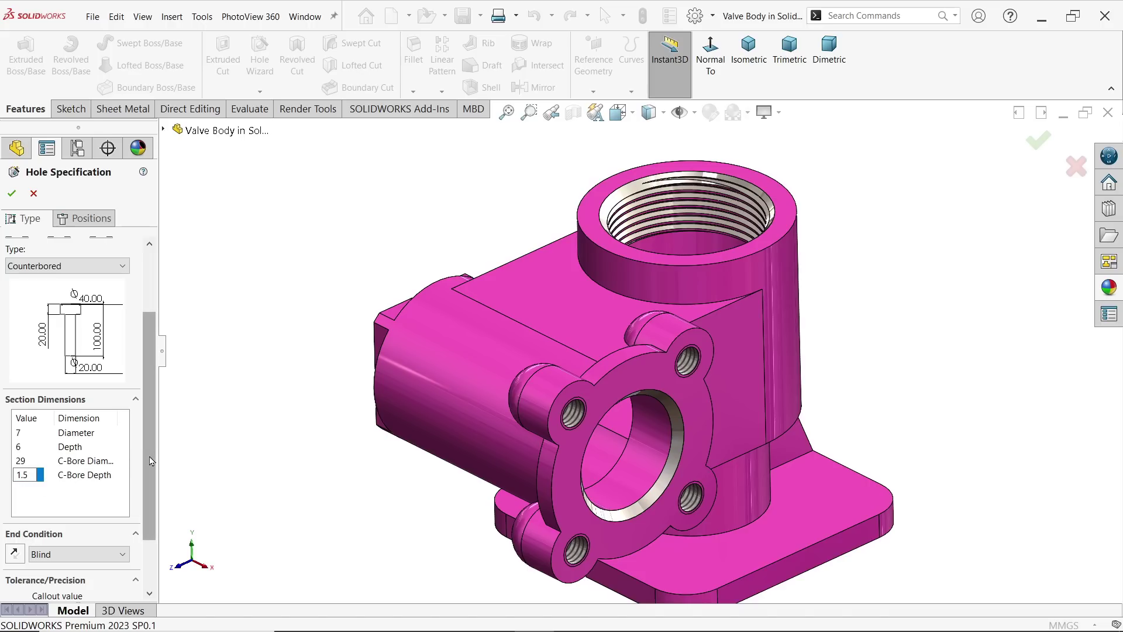
{"action": "left_click_drag", "start_coordinate": [152, 460], "coordinate": [153, 498]}
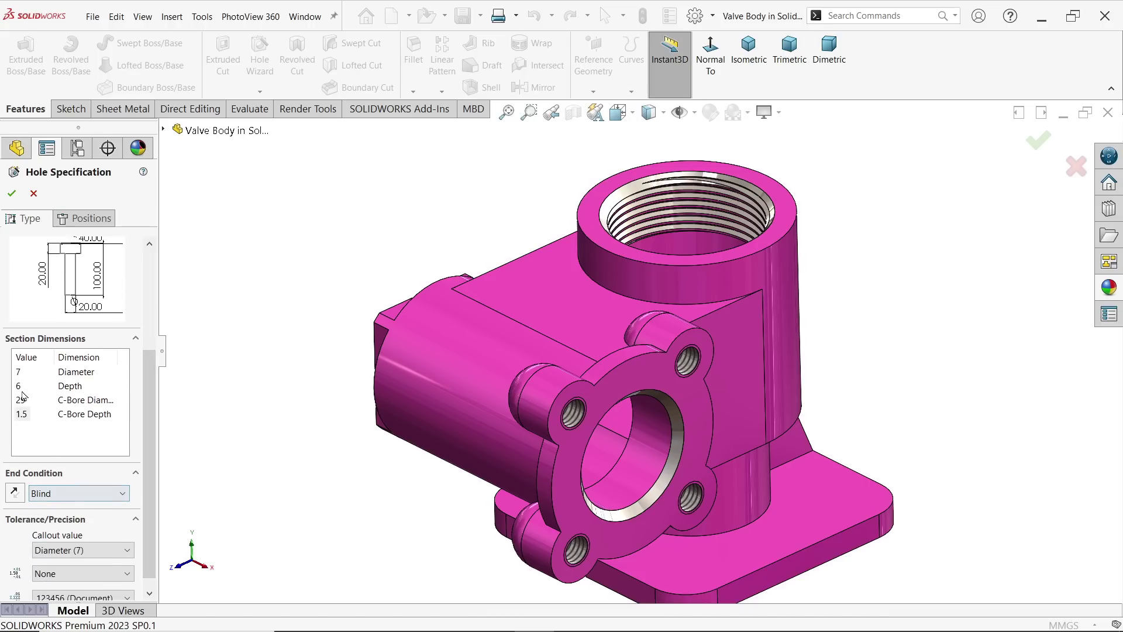
Step: Place the first counterbored hole on the base plate's upper face, at the arc centre of a rounded rib-side corner
{"action": "left_click", "coordinate": [90, 220]}
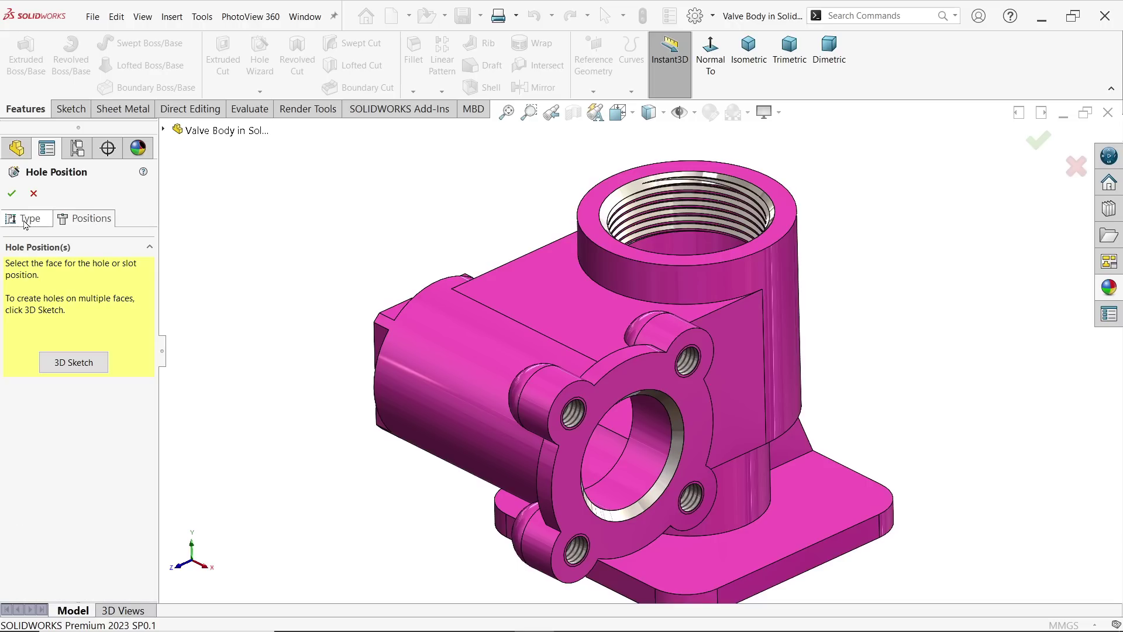
{"action": "left_click", "coordinate": [827, 505]}
{"action": "scroll", "coordinate": [775, 175], "scroll_direction": "down", "scroll_amount": 5}
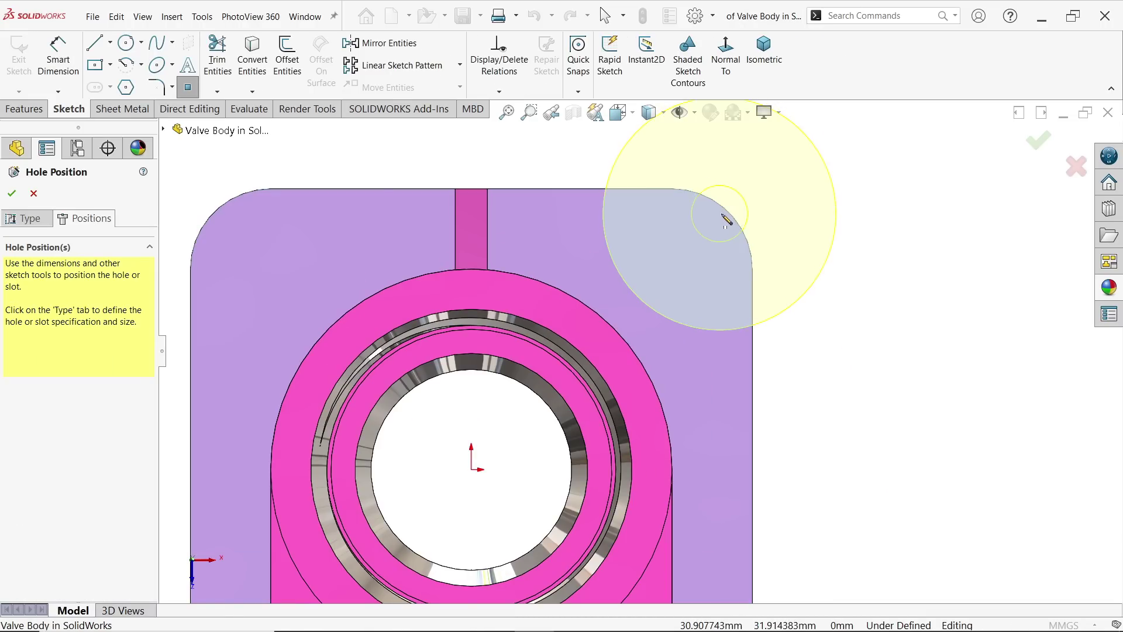
{"action": "left_click", "coordinate": [671, 271]}
Step: Set the hole's counterbore diameter to 16 mm in the hole specification
{"action": "left_click", "coordinate": [23, 218]}
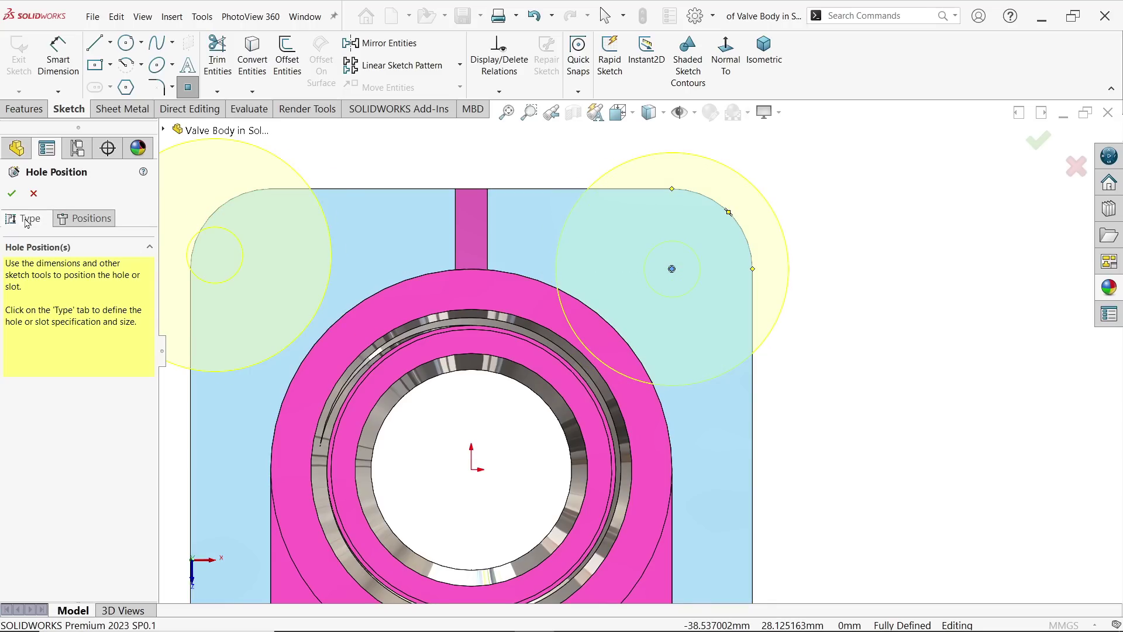
{"action": "left_click_drag", "start_coordinate": [146, 389], "coordinate": [146, 441]}
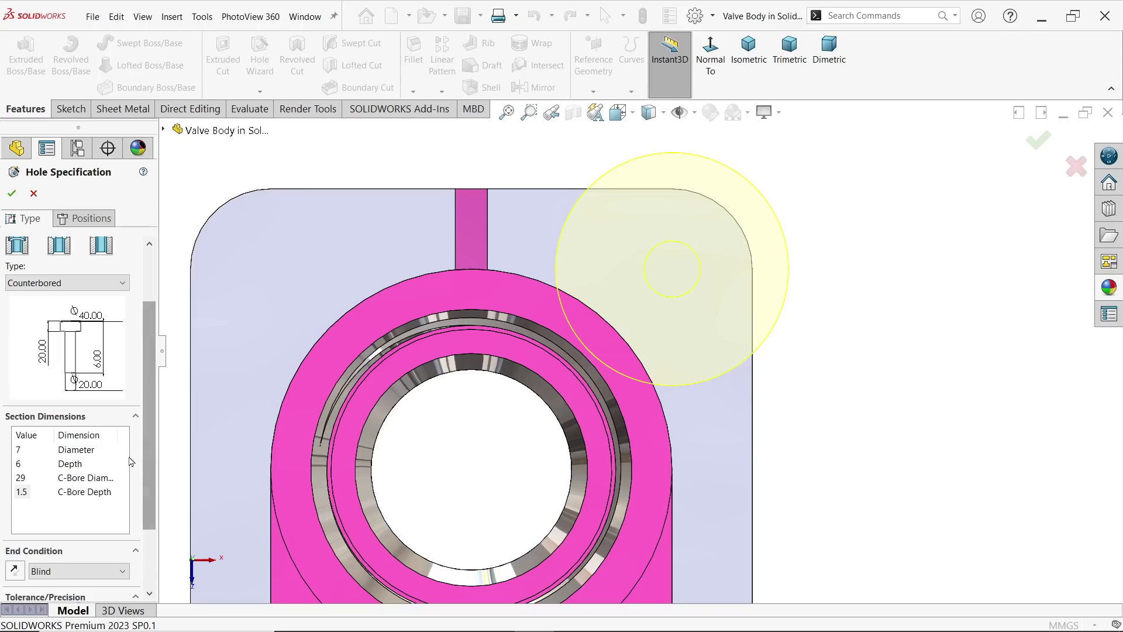
{"action": "double_click", "coordinate": [20, 480]}
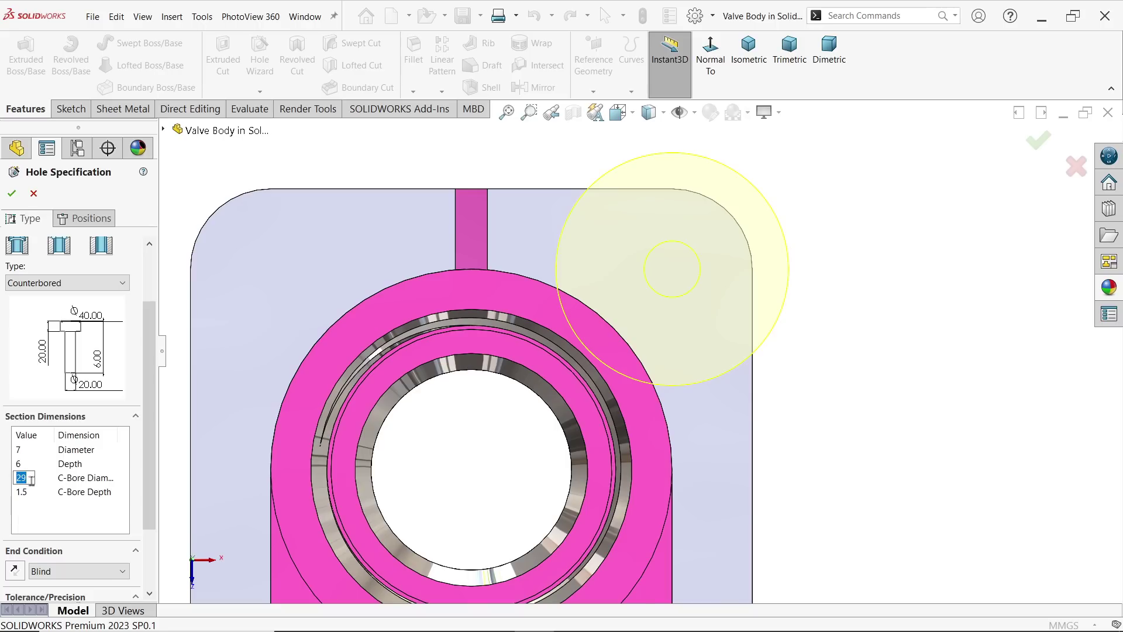
{"action": "type", "text": "16"}
Step: Place two more counterbored holes at the arc centres of the base plate's other rib-side corner and the adjacent corner on the same side
{"action": "left_click", "coordinate": [93, 218]}
{"action": "scroll", "coordinate": [543, 168], "scroll_direction": "down", "scroll_amount": 3}
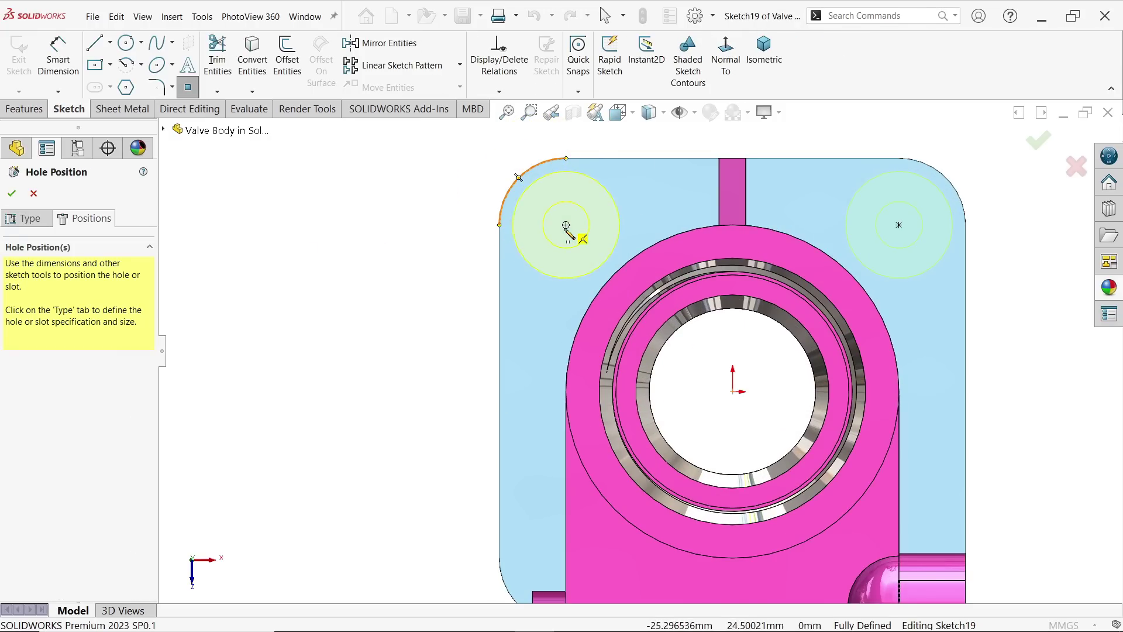
{"action": "left_click", "coordinate": [567, 225]}
{"action": "scroll", "coordinate": [585, 307], "scroll_direction": "up", "scroll_amount": 3}
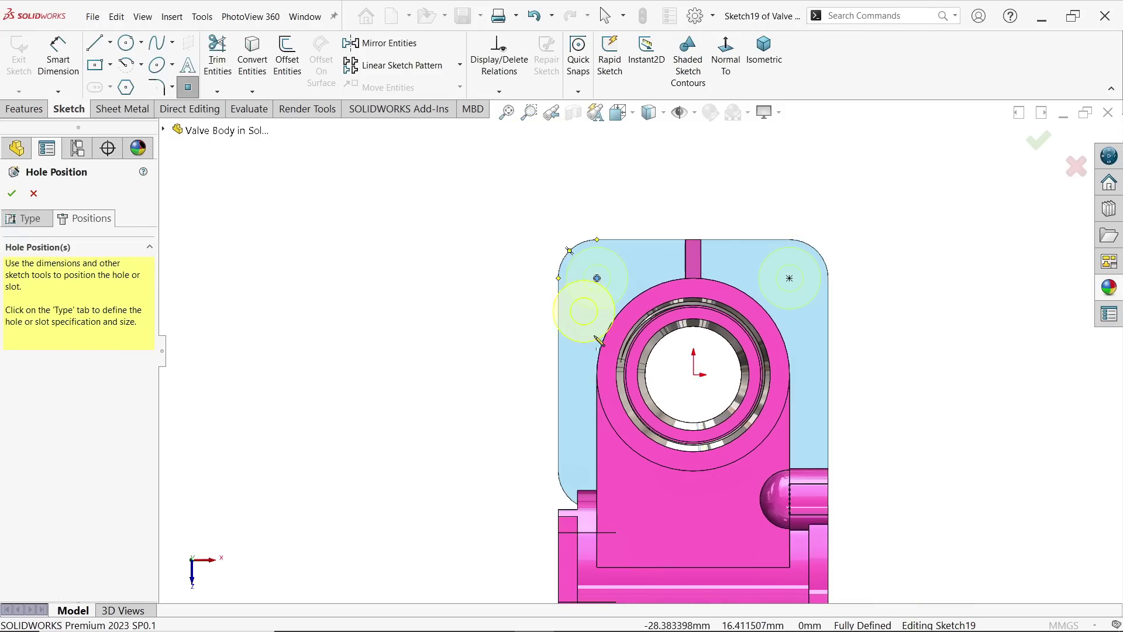
{"action": "scroll", "coordinate": [571, 495], "scroll_direction": "down", "scroll_amount": 3}
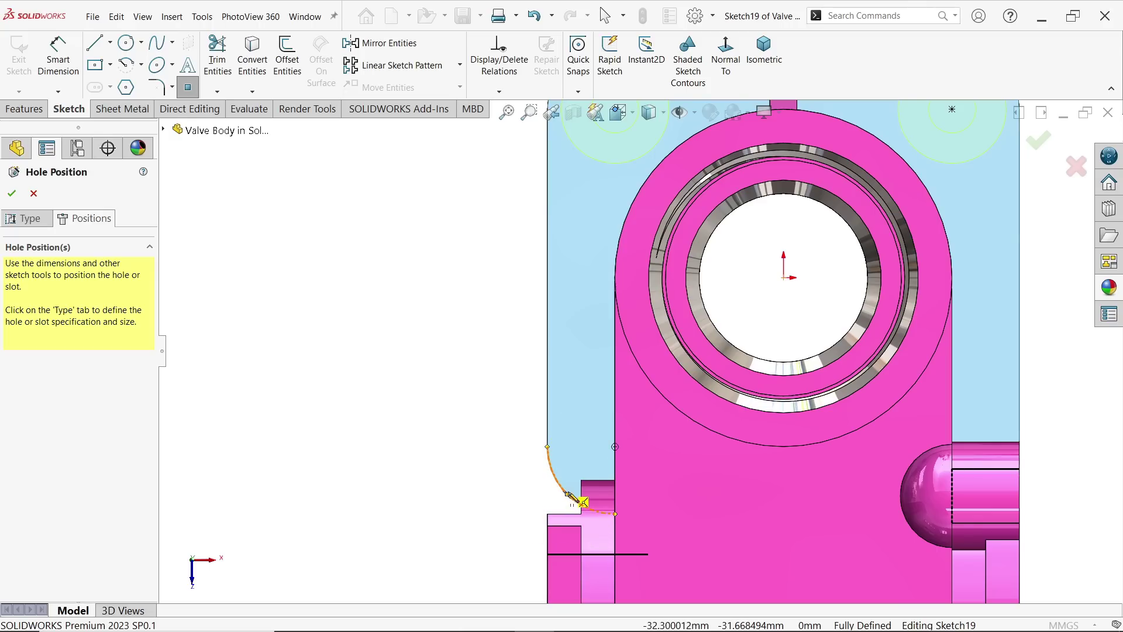
{"action": "left_click", "coordinate": [615, 447]}
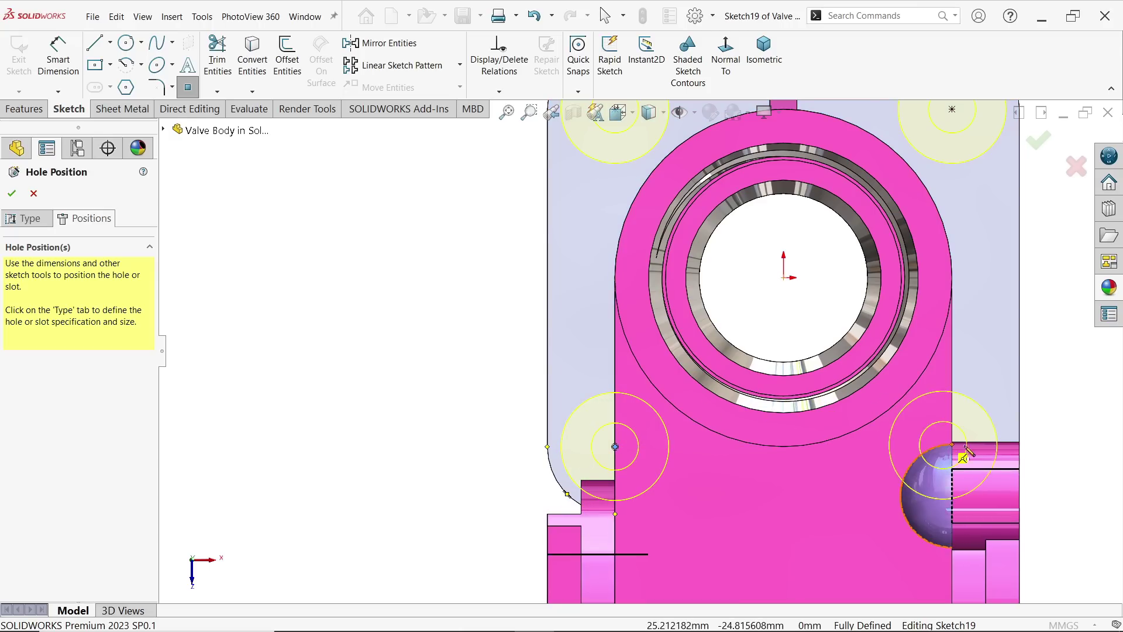
Step: Place the fourth counterbored hole at the arc centre of the base plate's remaining corner and finish the hole feature
{"action": "scroll", "coordinate": [1016, 422], "scroll_direction": "up", "scroll_amount": 5}
{"action": "middle_click_drag", "start_coordinate": [966, 371], "coordinate": [884, 310]}
{"action": "scroll", "coordinate": [874, 366], "scroll_direction": "down", "scroll_amount": 4}
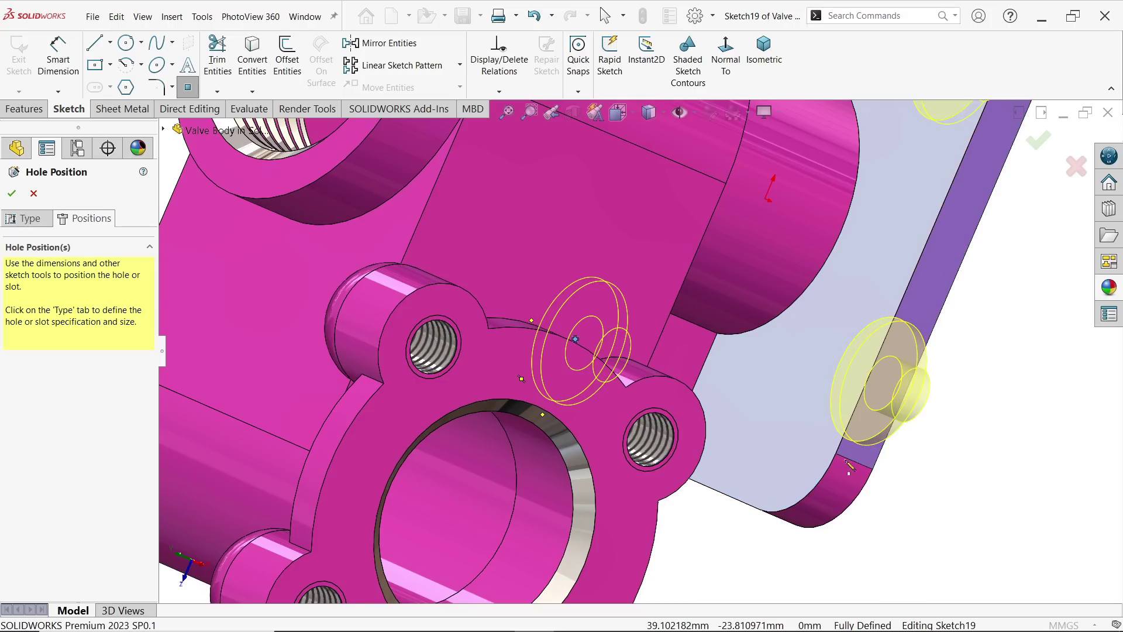
{"action": "left_click", "coordinate": [793, 435]}
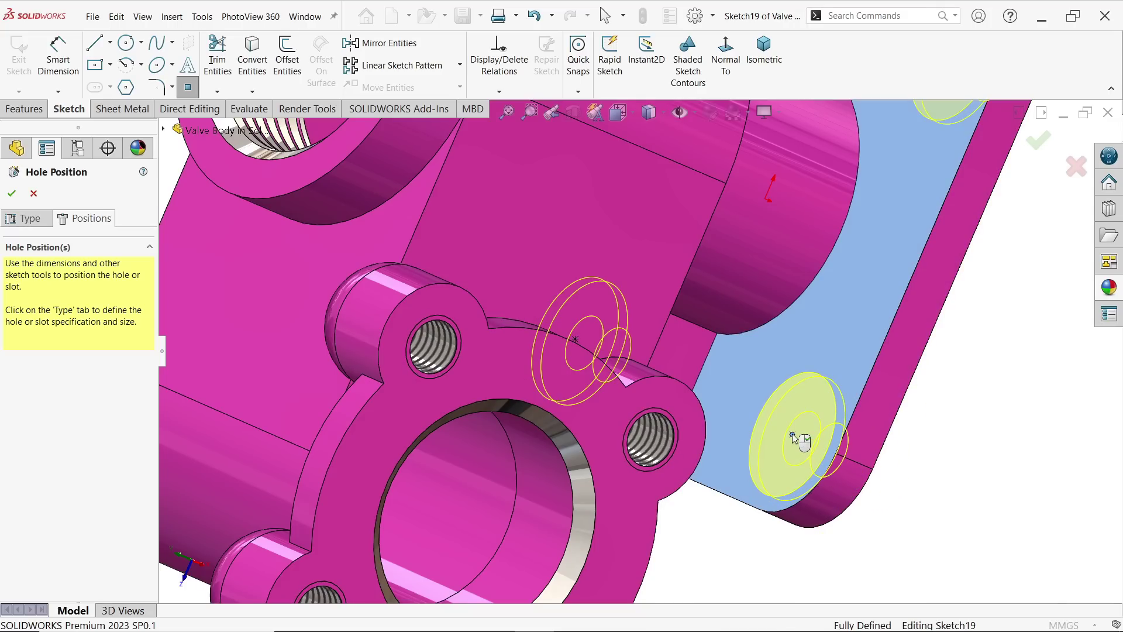
{"action": "right_click", "coordinate": [997, 386]}
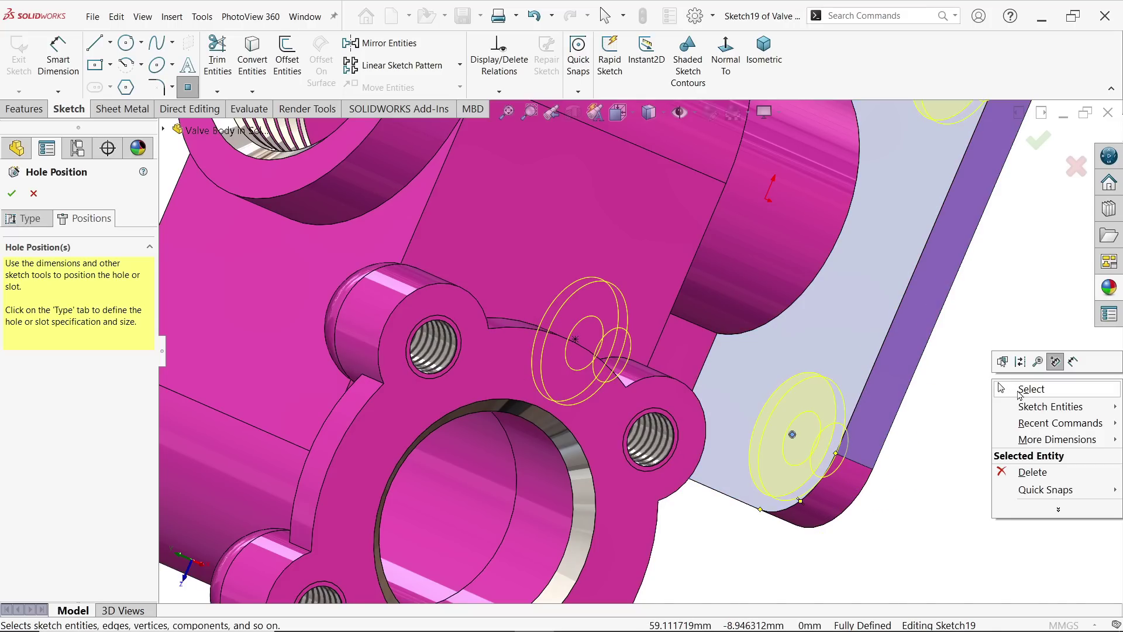
{"action": "left_click", "coordinate": [1017, 394]}
{"action": "scroll", "coordinate": [915, 384], "scroll_direction": "up", "scroll_amount": 5}
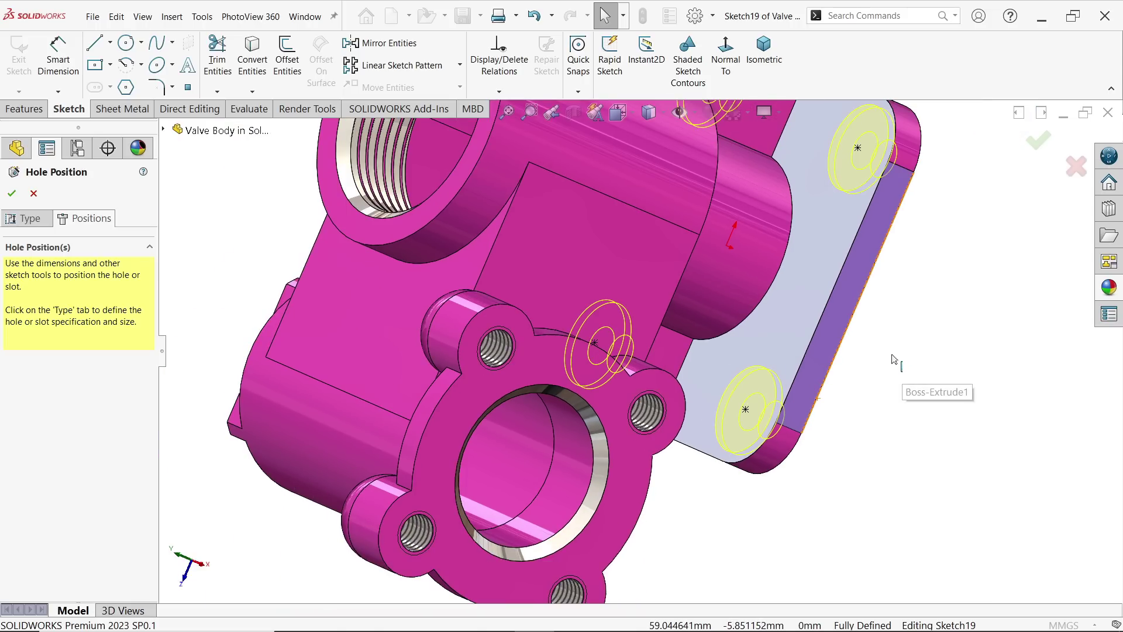
{"action": "scroll", "coordinate": [915, 385], "scroll_direction": "down", "scroll_amount": 5}
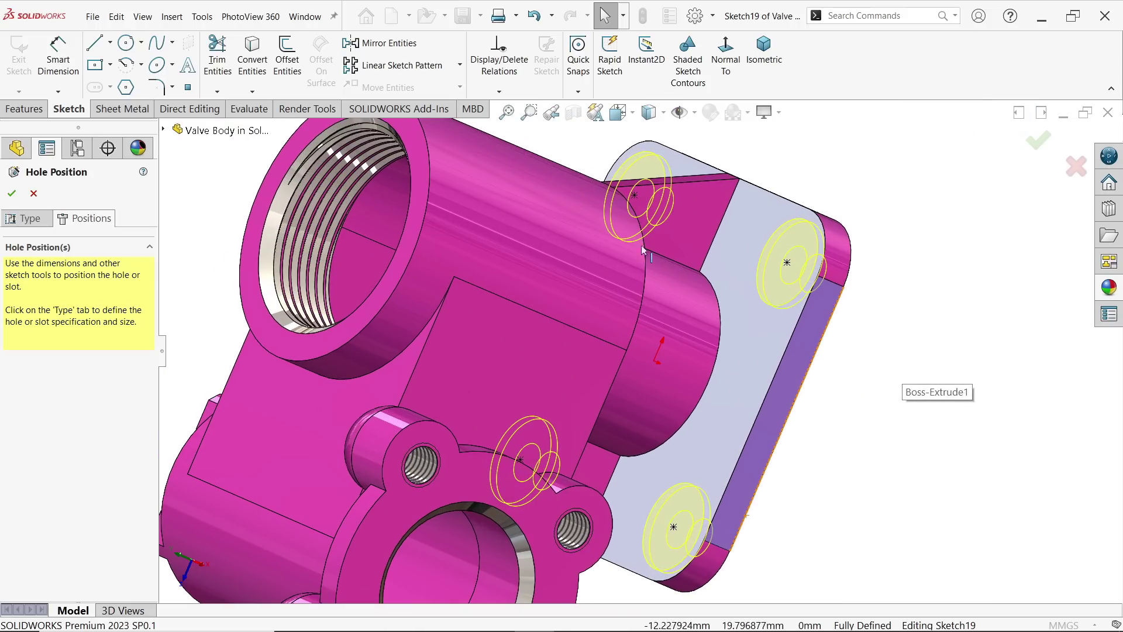
{"action": "left_click", "coordinate": [12, 193]}
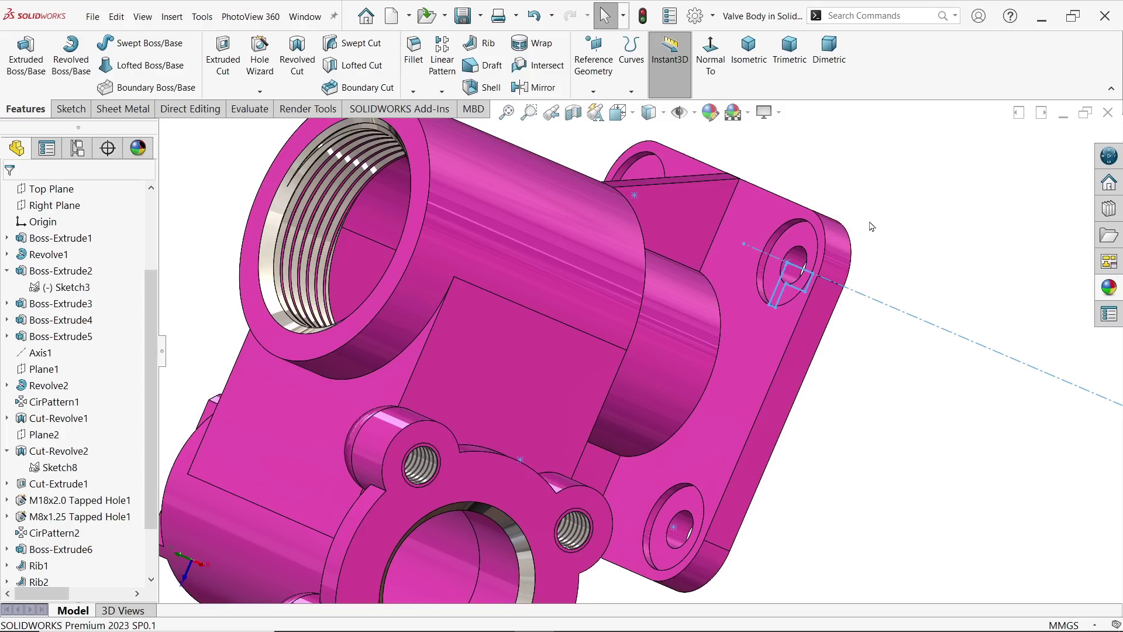
Step: Apply the polished steel appearance to the base plate's counterbored holes and return to the isometric view
{"action": "left_click", "coordinate": [1110, 286]}
{"action": "left_click", "coordinate": [961, 330]}
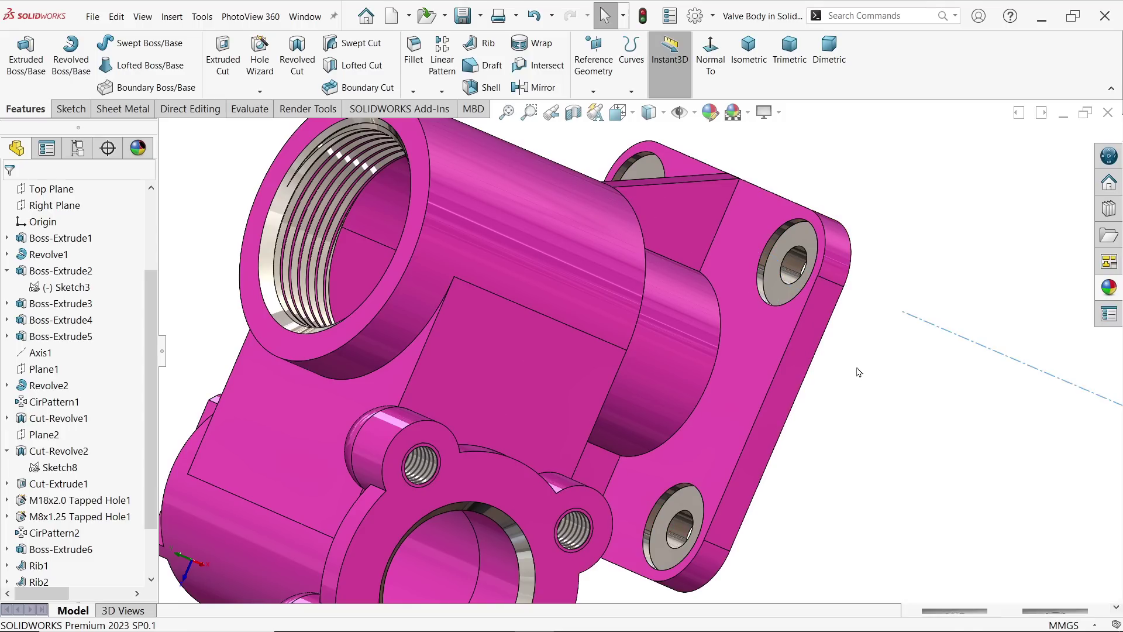
{"action": "middle_click_drag", "start_coordinate": [877, 366], "coordinate": [880, 393]}
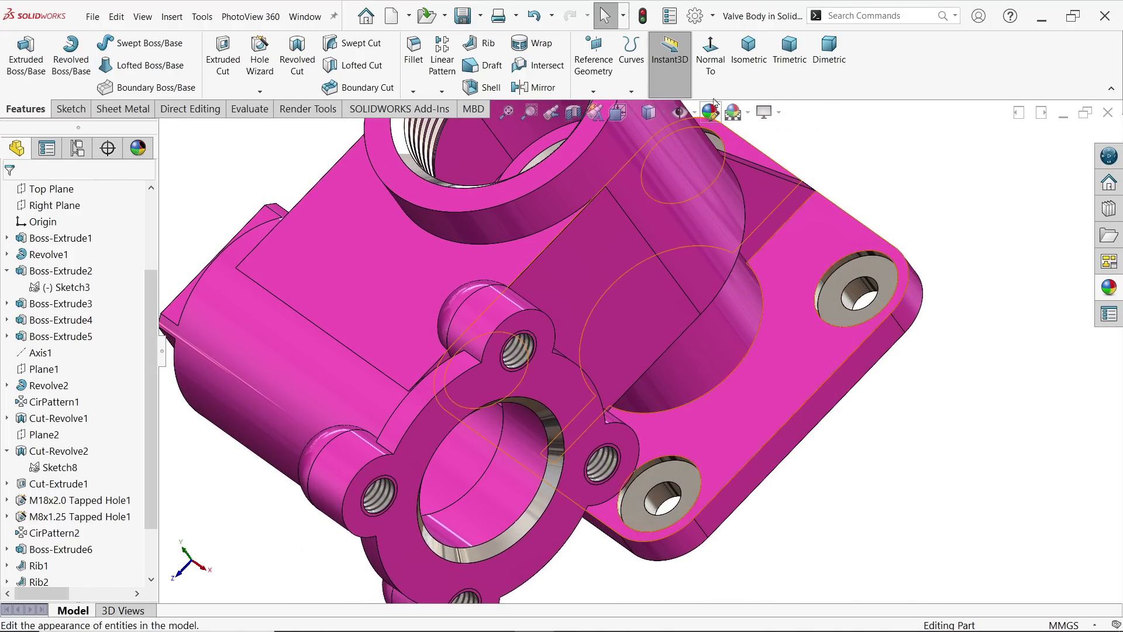
{"action": "left_click", "coordinate": [749, 49]}
{"action": "scroll", "coordinate": [743, 339], "scroll_direction": "down", "scroll_amount": 2}
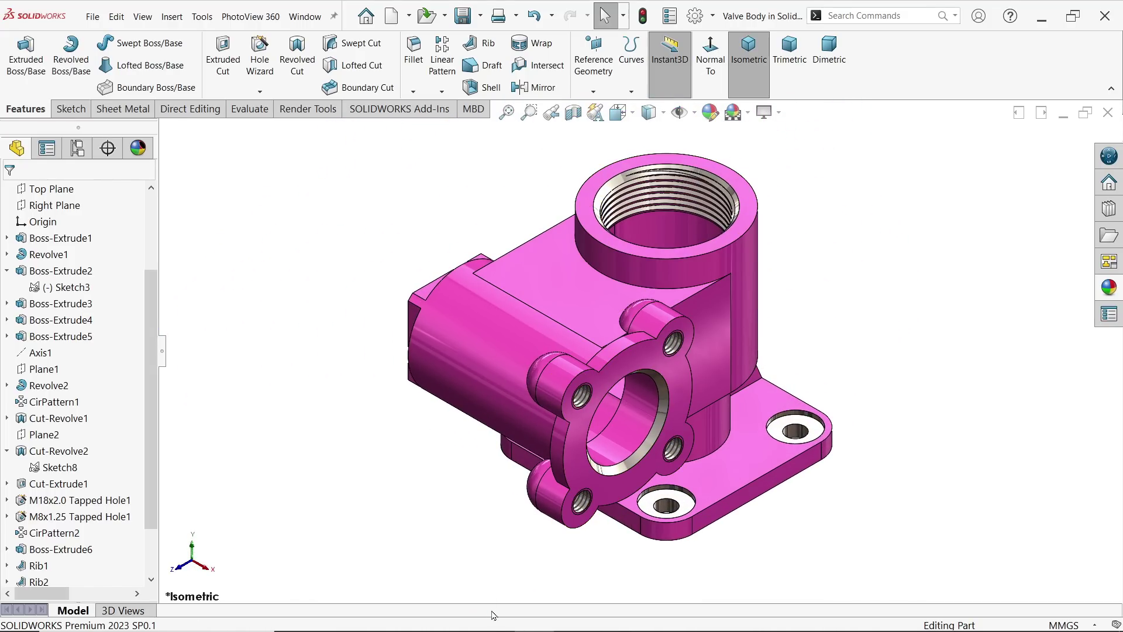
Step: Switch to the Exercise 214 drawing image and examine the fillet radii, chamfers and notes in Section A-A and the sectioned front view
{"action": "left_click", "coordinate": [573, 619]}
{"action": "mouse_move", "coordinate": [492, 376]}
{"action": "left_mouse_down"}
{"action": "mouse_move", "coordinate": [552, 261]}
{"action": "mouse_move", "coordinate": [538, 267]}
{"action": "left_mouse_up"}
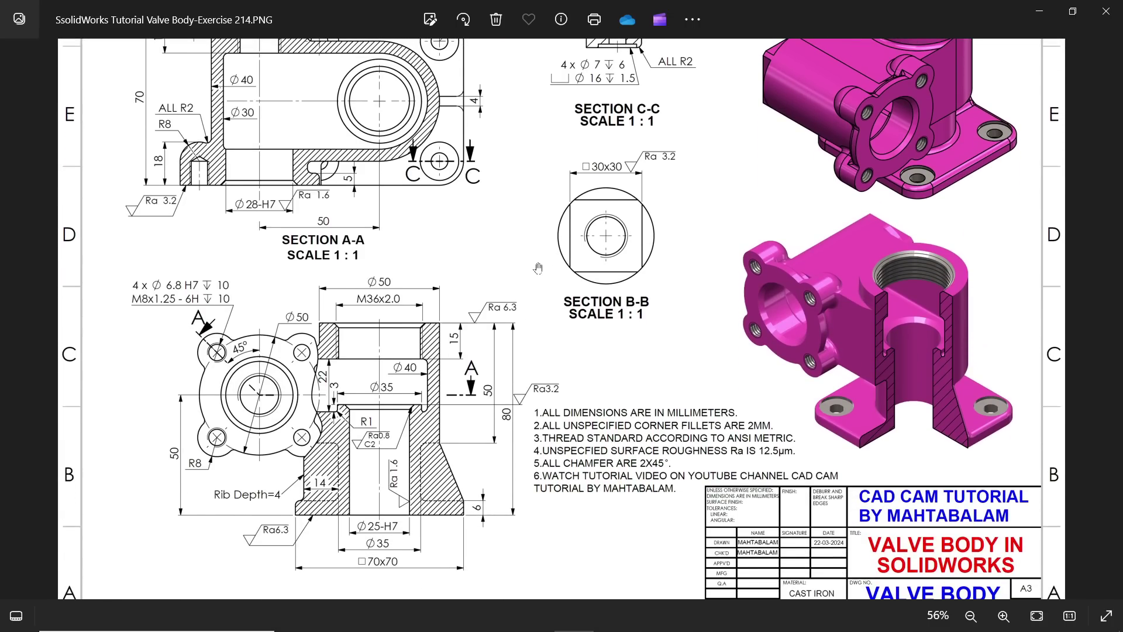
{"action": "scroll", "coordinate": [454, 395], "scroll_direction": "up", "scroll_amount": 5}
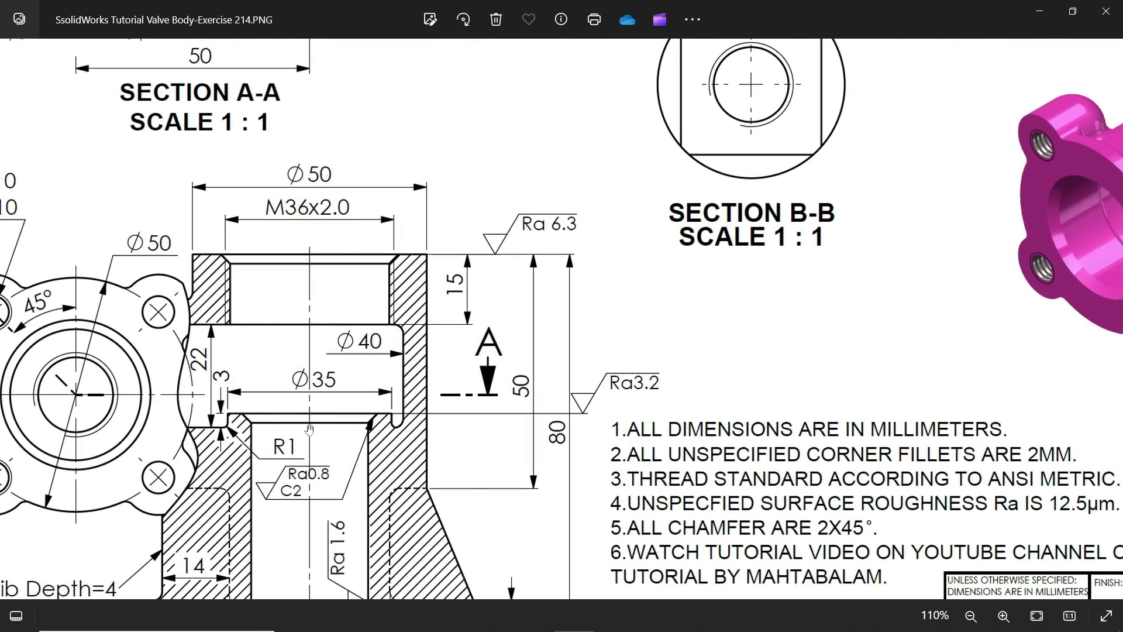
{"action": "left_click_drag", "start_coordinate": [310, 430], "coordinate": [495, 373]}
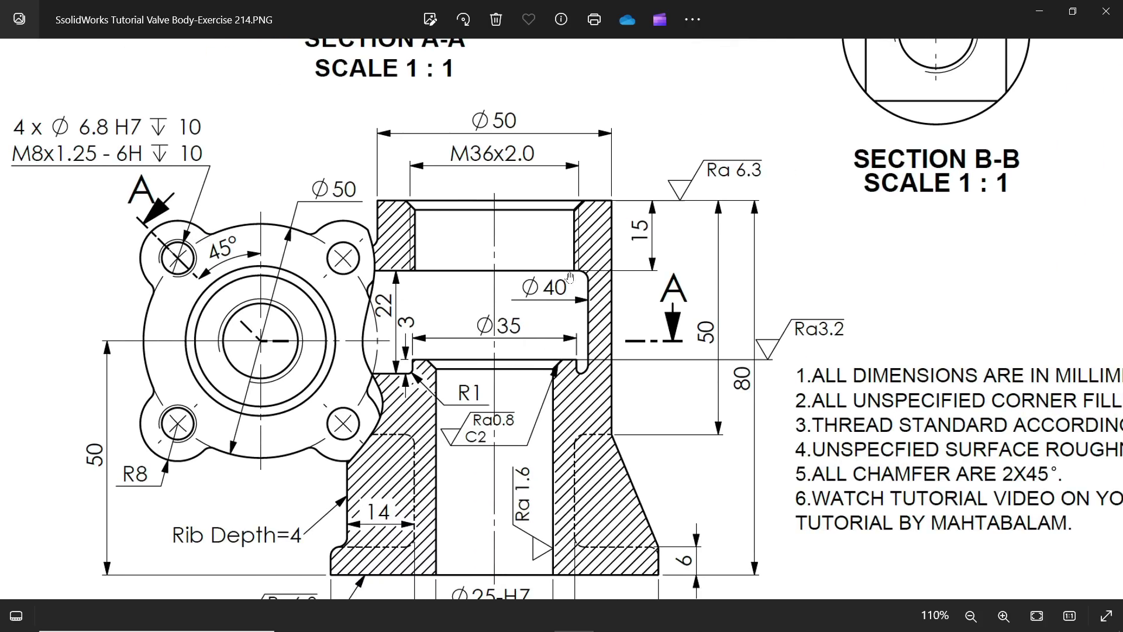
{"action": "left_click_drag", "start_coordinate": [570, 277], "coordinate": [585, 567]}
{"action": "scroll", "coordinate": [407, 185], "scroll_direction": "up", "scroll_amount": 5}
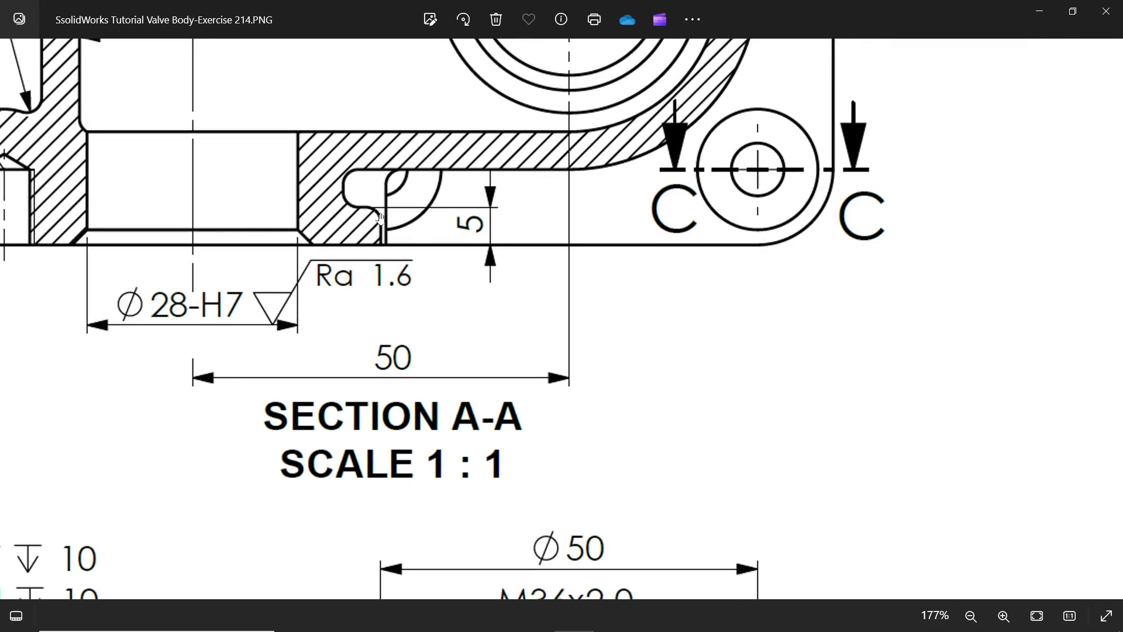
{"action": "scroll", "coordinate": [461, 241], "scroll_direction": "down", "scroll_amount": 6}
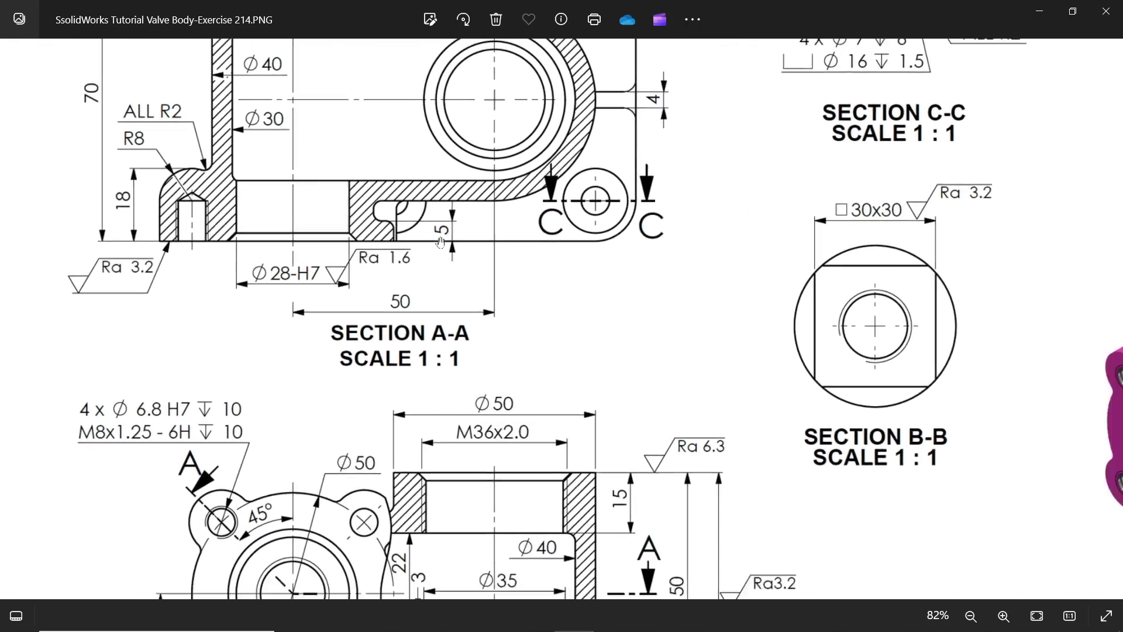
{"action": "left_click_drag", "start_coordinate": [587, 133], "coordinate": [585, 199]}
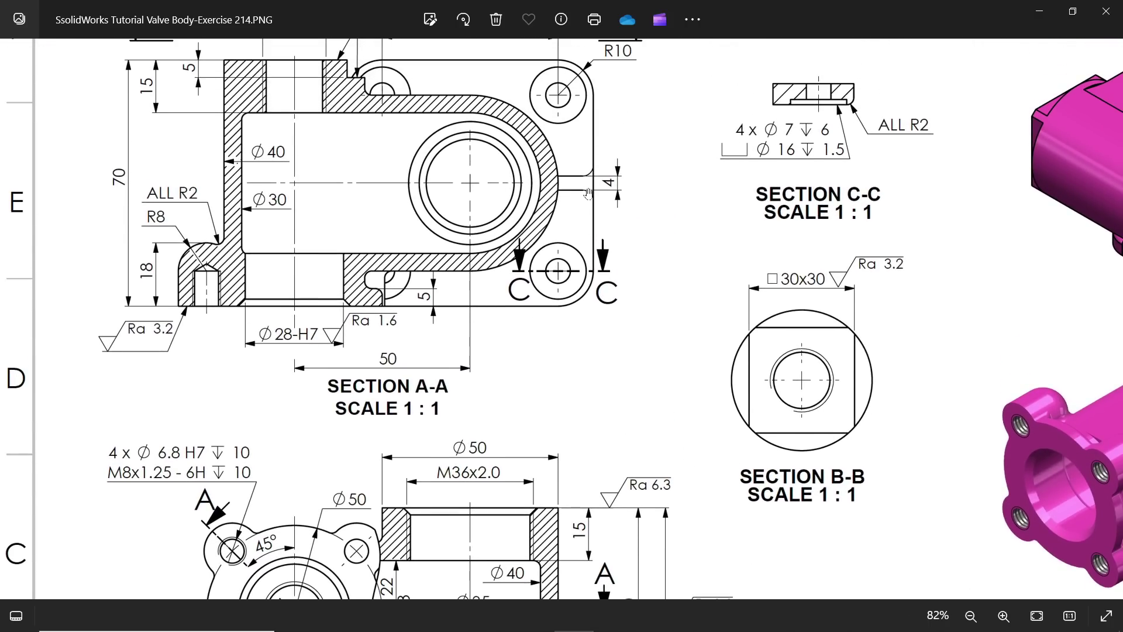
{"action": "left_click_drag", "start_coordinate": [548, 358], "coordinate": [553, 144]}
{"action": "left_click_drag", "start_coordinate": [551, 339], "coordinate": [553, 225]}
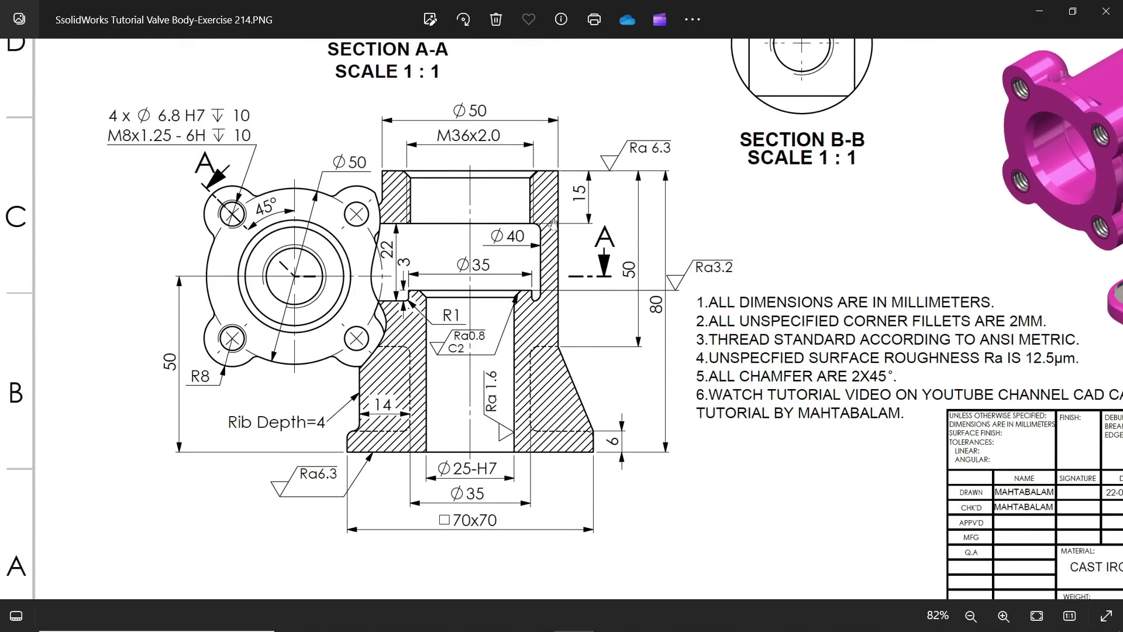
{"action": "scroll", "coordinate": [549, 396], "scroll_direction": "up", "scroll_amount": 4}
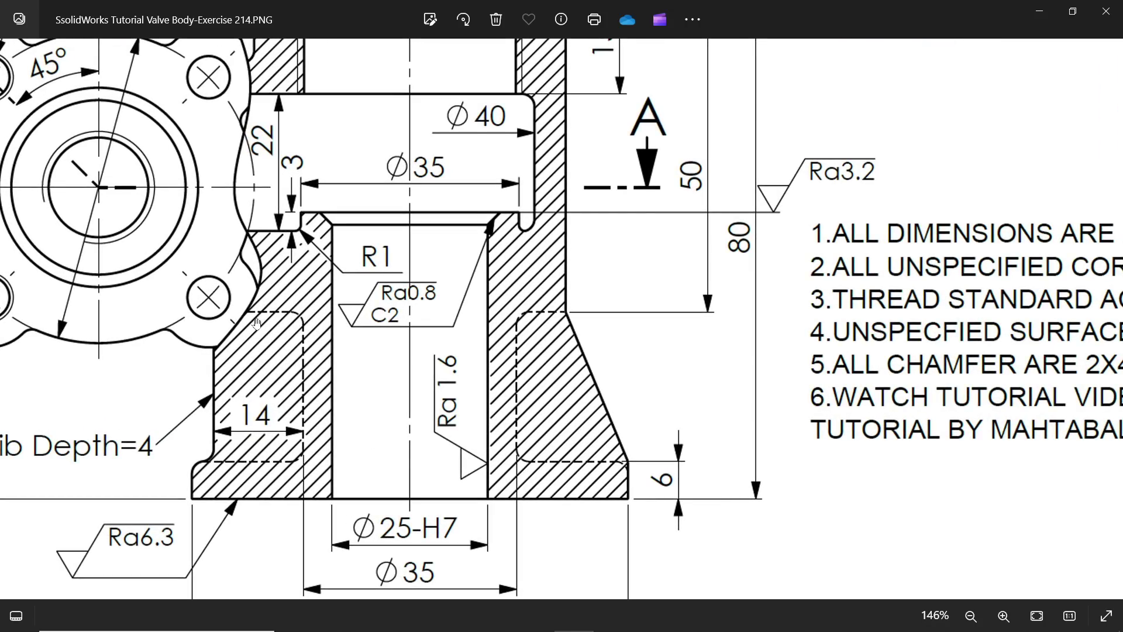
Step: Switch from the drawing image back to the SOLIDWORKS part and start a Fillet with a 2 mm radius
{"action": "scroll", "coordinate": [404, 222], "scroll_direction": "down", "scroll_amount": 4}
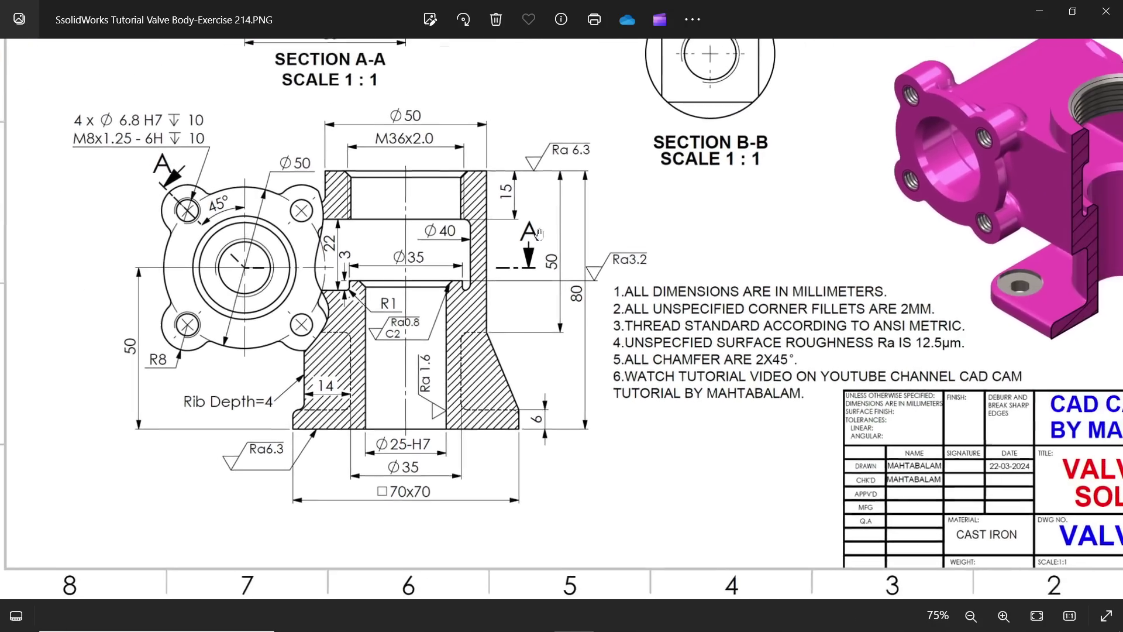
{"action": "left_click", "coordinate": [1042, 13]}
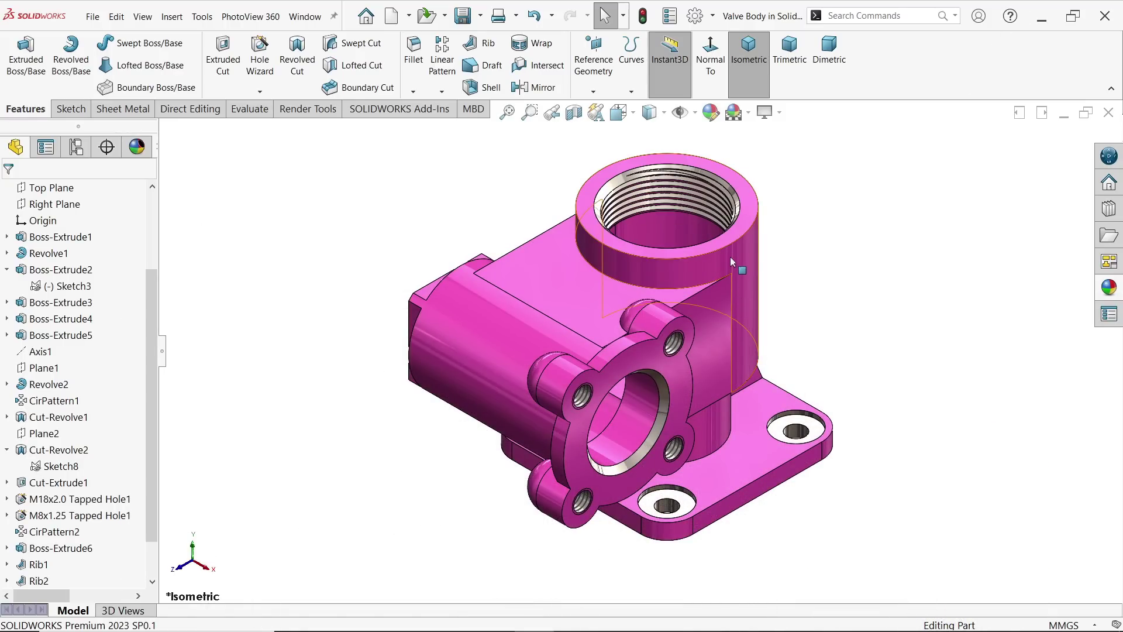
{"action": "left_click", "coordinate": [413, 61]}
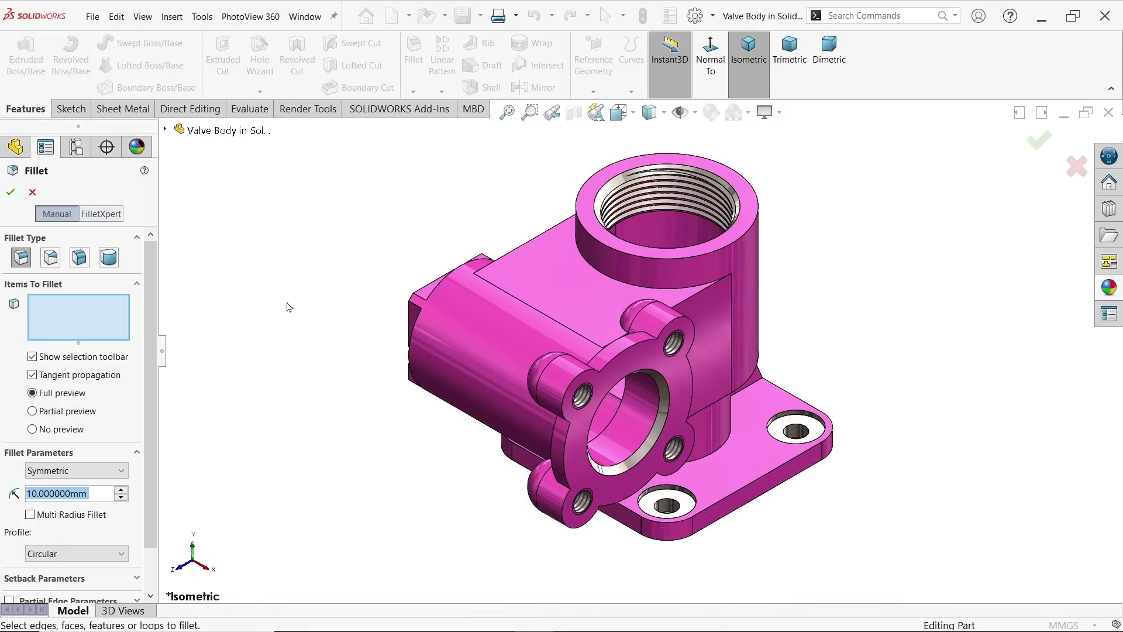
{"action": "type", "text": "2"}
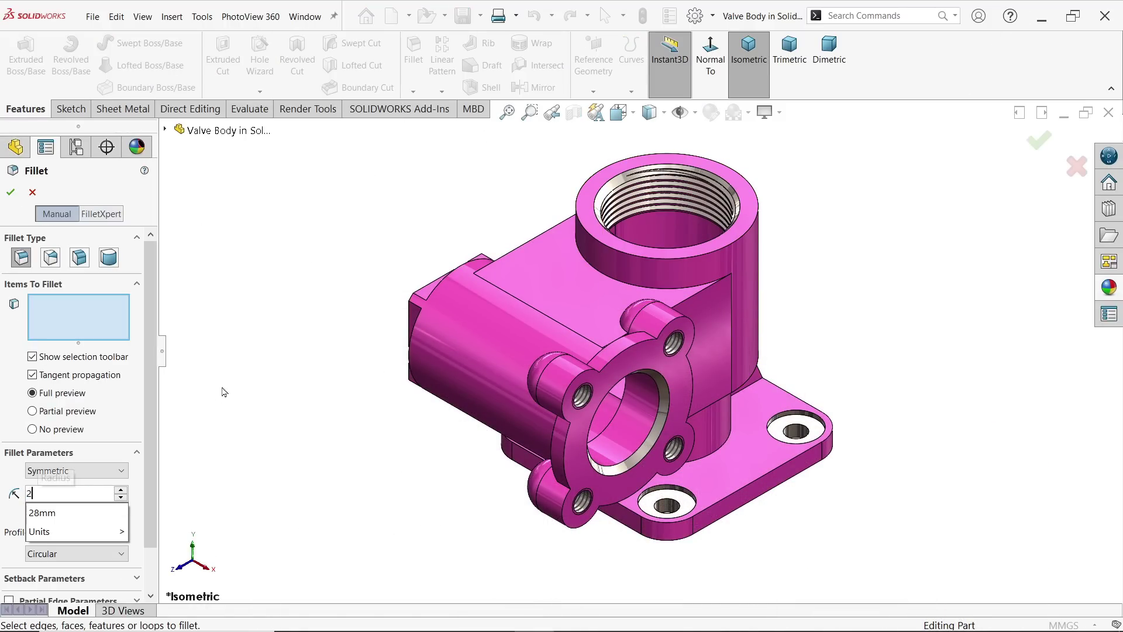
{"action": "key", "text": "Return"}
Step: Select the two long outer edges of the vertical rib below the bolted flange for the 2 mm fillet
{"action": "scroll", "coordinate": [625, 409], "scroll_direction": "down", "scroll_amount": 4}
{"action": "scroll", "coordinate": [625, 409], "scroll_direction": "up", "scroll_amount": 2}
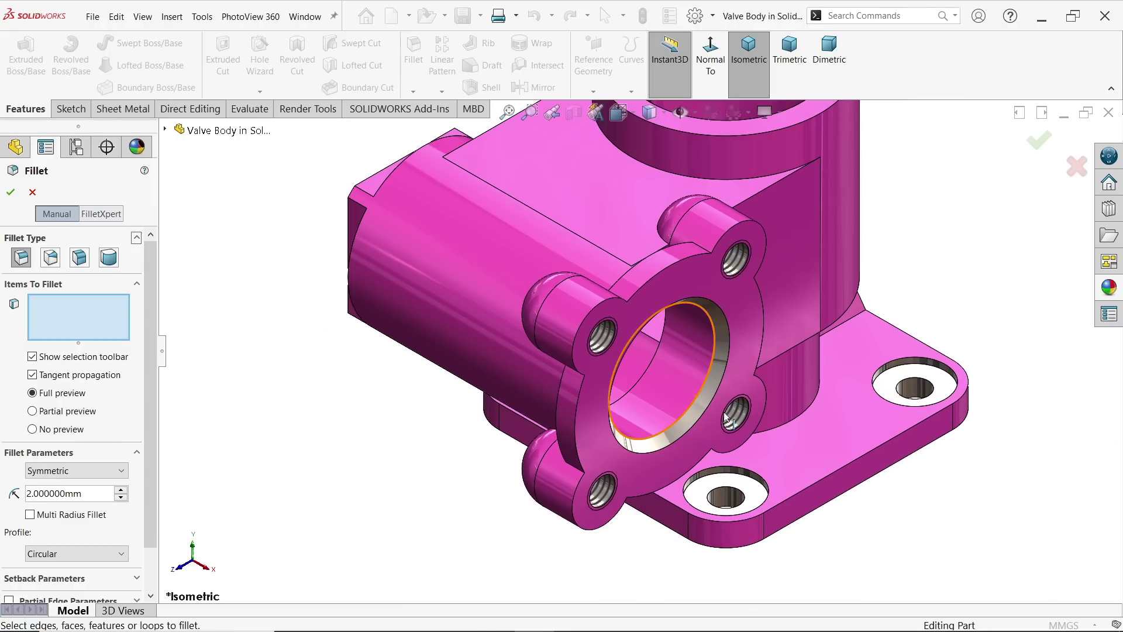
{"action": "scroll", "coordinate": [658, 394], "scroll_direction": "down", "scroll_amount": 3}
{"action": "middle_click_drag", "start_coordinate": [764, 390], "coordinate": [776, 282]}
{"action": "scroll", "coordinate": [655, 454], "scroll_direction": "up", "scroll_amount": 3}
{"action": "scroll", "coordinate": [589, 491], "scroll_direction": "down", "scroll_amount": 4}
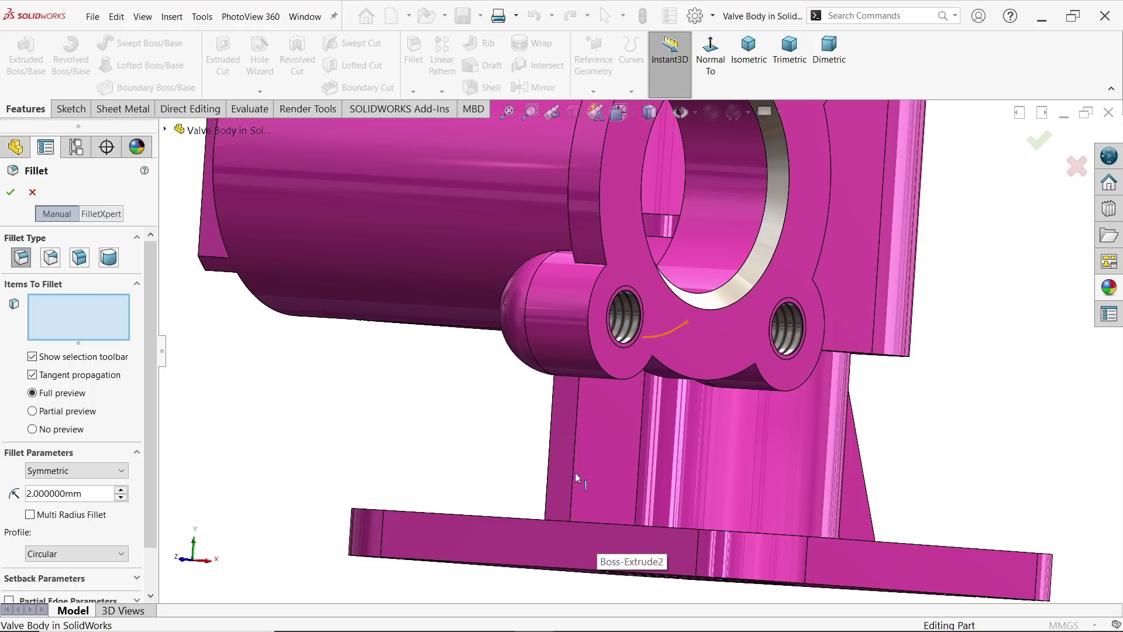
{"action": "left_click", "coordinate": [574, 473]}
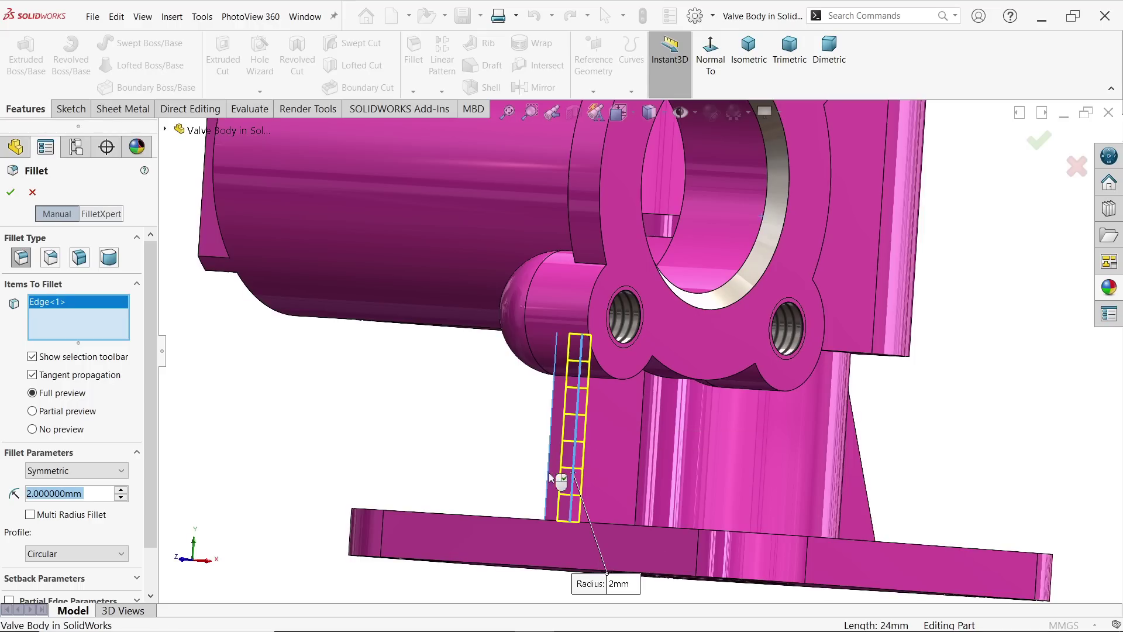
{"action": "left_click", "coordinate": [549, 476]}
Step: Add the two sloping outer edges of the triangular rib to the 2 mm fillet
{"action": "key", "text": "z"}
{"action": "middle_click_drag", "start_coordinate": [885, 410], "coordinate": [748, 466]}
{"action": "scroll", "coordinate": [795, 459], "scroll_direction": "down", "scroll_amount": 3}
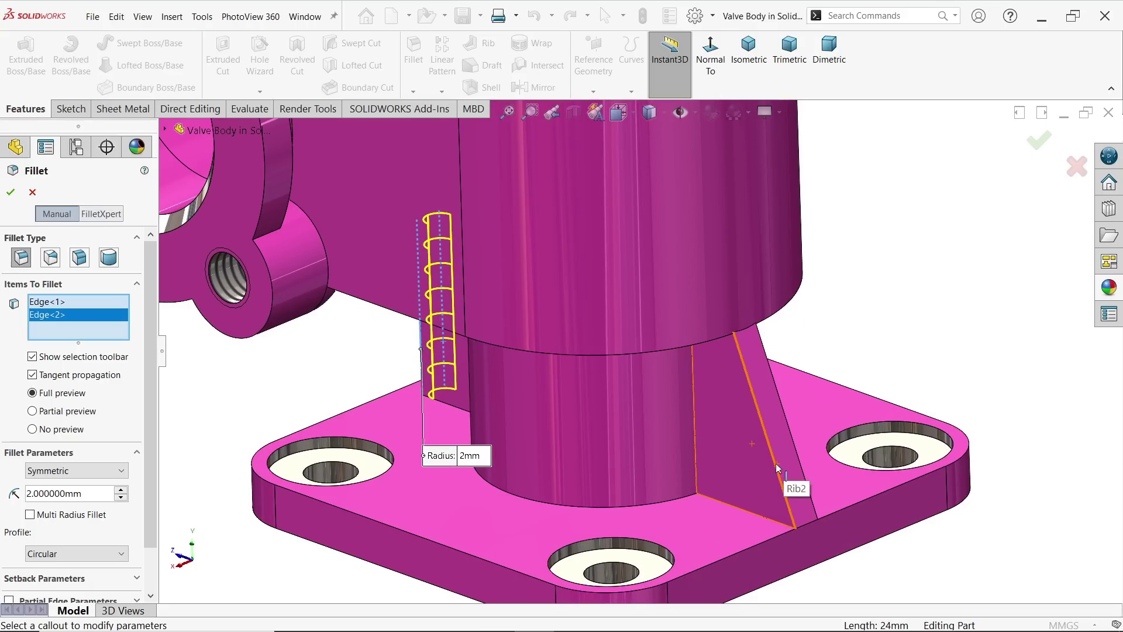
{"action": "left_click", "coordinate": [779, 468]}
{"action": "left_click", "coordinate": [800, 469]}
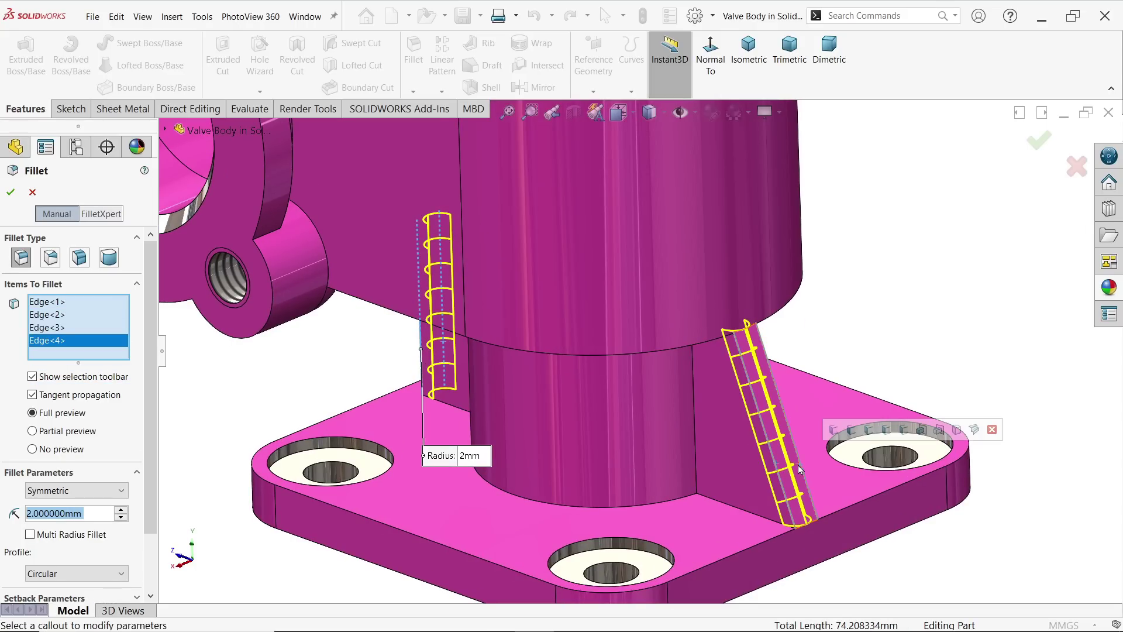
Step: Add both cylindrical neck faces between the two ribs to the 2 mm fillet
{"action": "scroll", "coordinate": [673, 419], "scroll_direction": "up", "scroll_amount": 2}
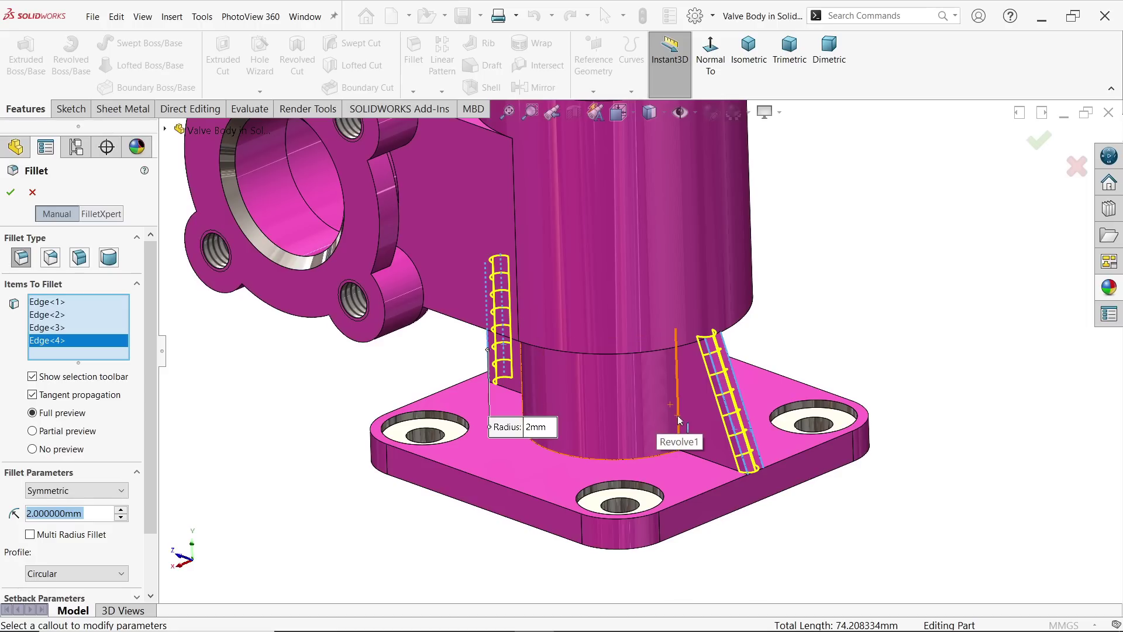
{"action": "left_click", "coordinate": [610, 401]}
{"action": "middle_click_drag", "start_coordinate": [612, 404], "coordinate": [749, 436]}
{"action": "left_click", "coordinate": [751, 438]}
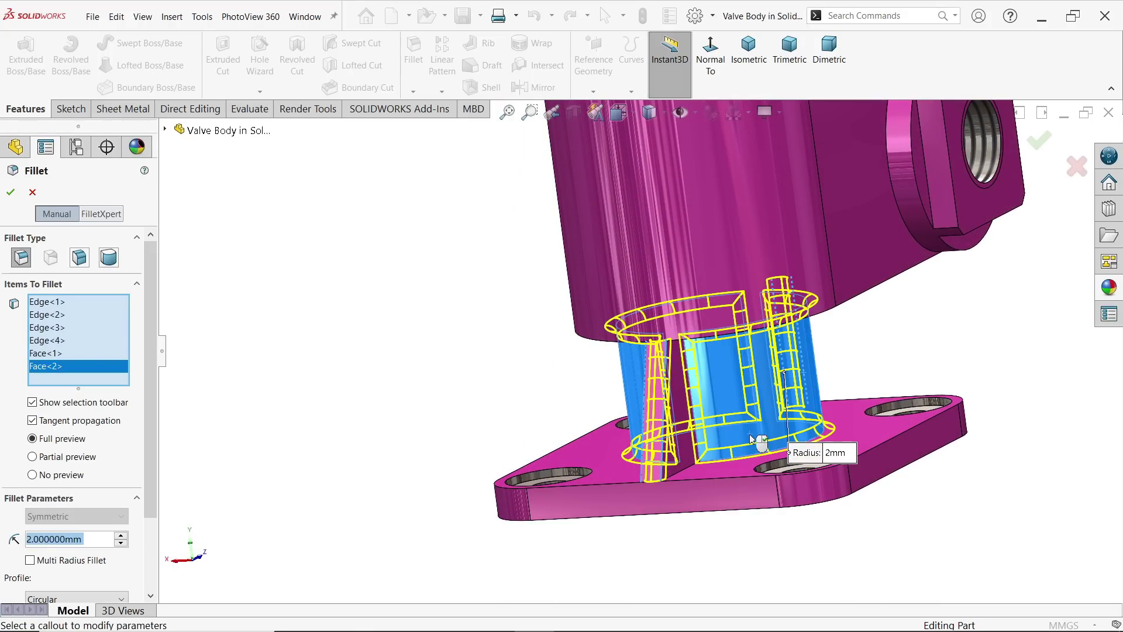
{"action": "middle_click_drag", "start_coordinate": [700, 461], "coordinate": [673, 485]}
{"action": "scroll", "coordinate": [670, 480], "scroll_direction": "down", "scroll_amount": 3}
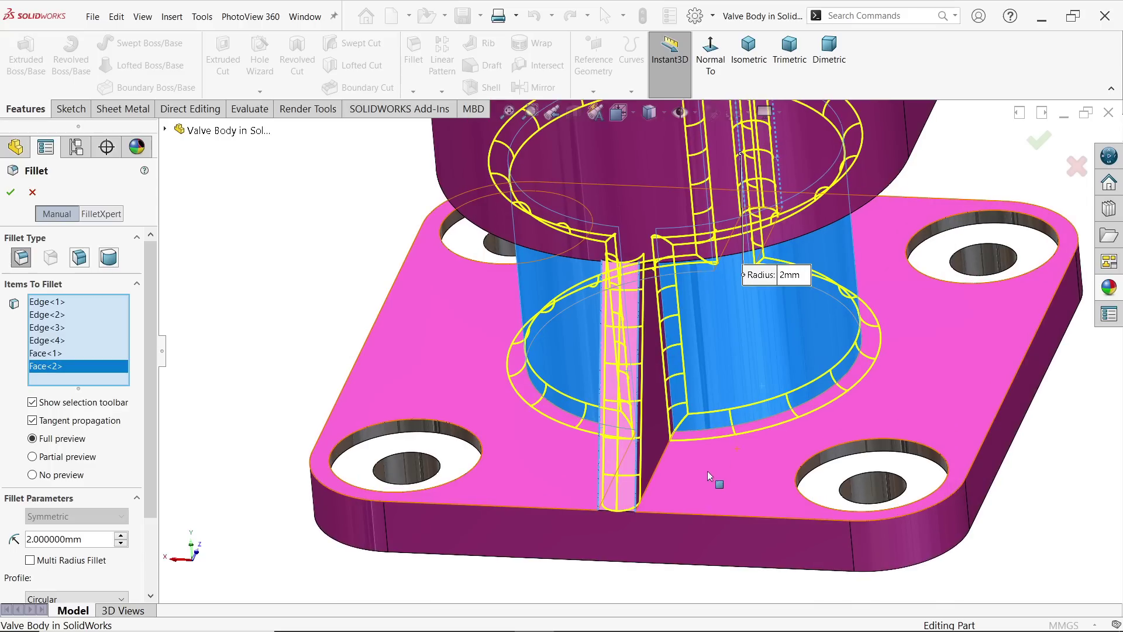
{"action": "left_click", "coordinate": [660, 471]}
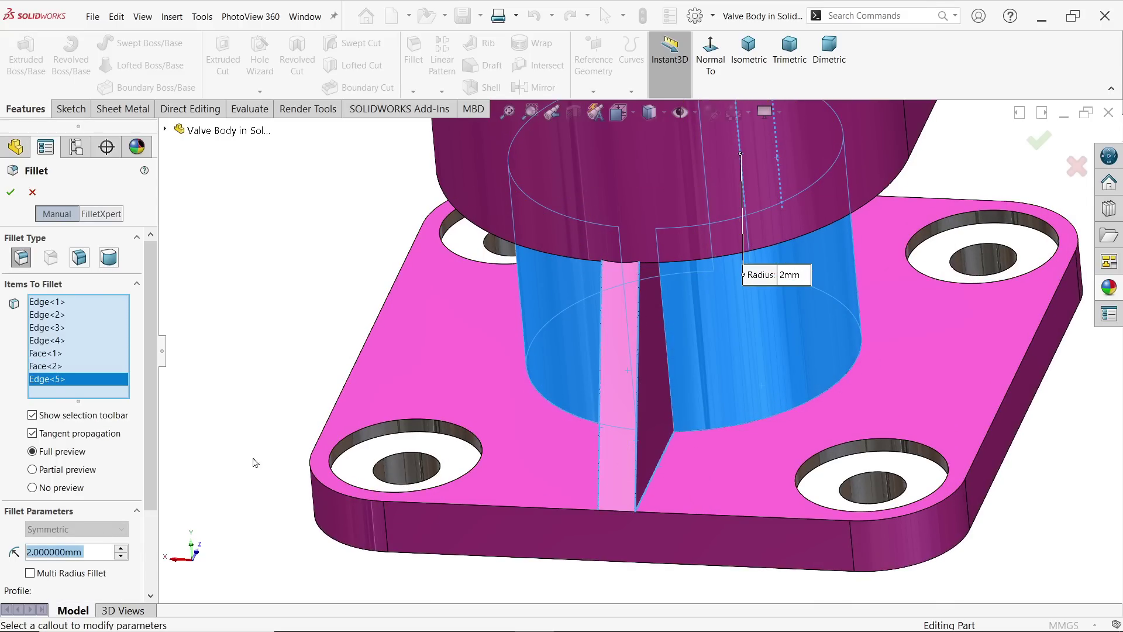
{"action": "right_click", "coordinate": [75, 380]}
{"action": "left_click", "coordinate": [99, 403]}
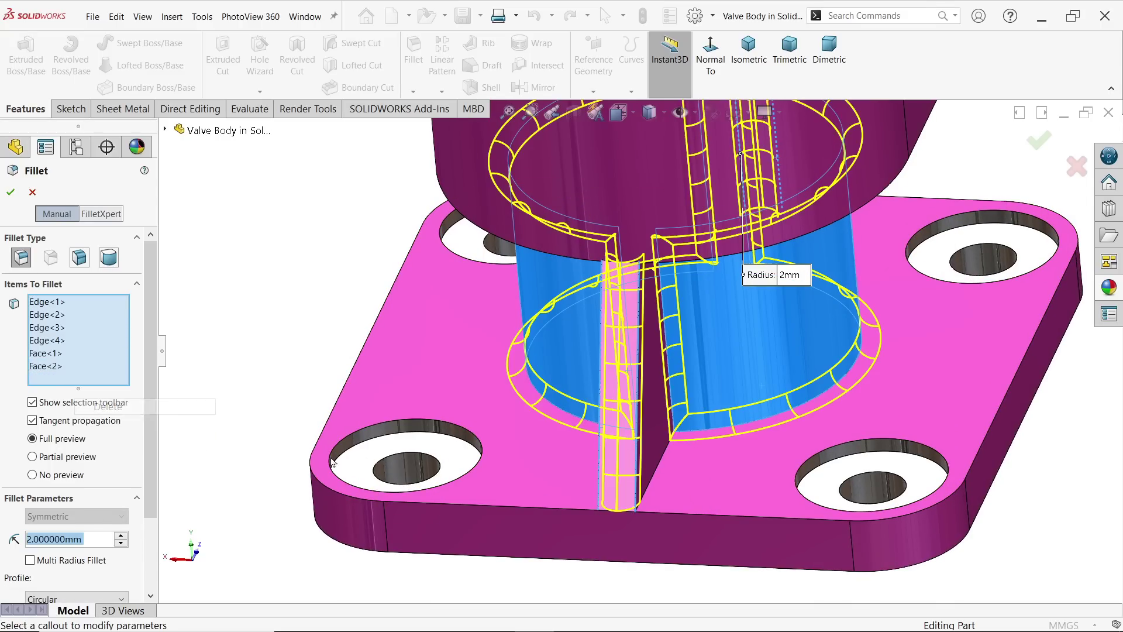
Step: Add the four notch edges on both sides of the flange's two upper bolt lobes to the 2 mm fillet
{"action": "scroll", "coordinate": [762, 431], "scroll_direction": "up", "scroll_amount": 6}
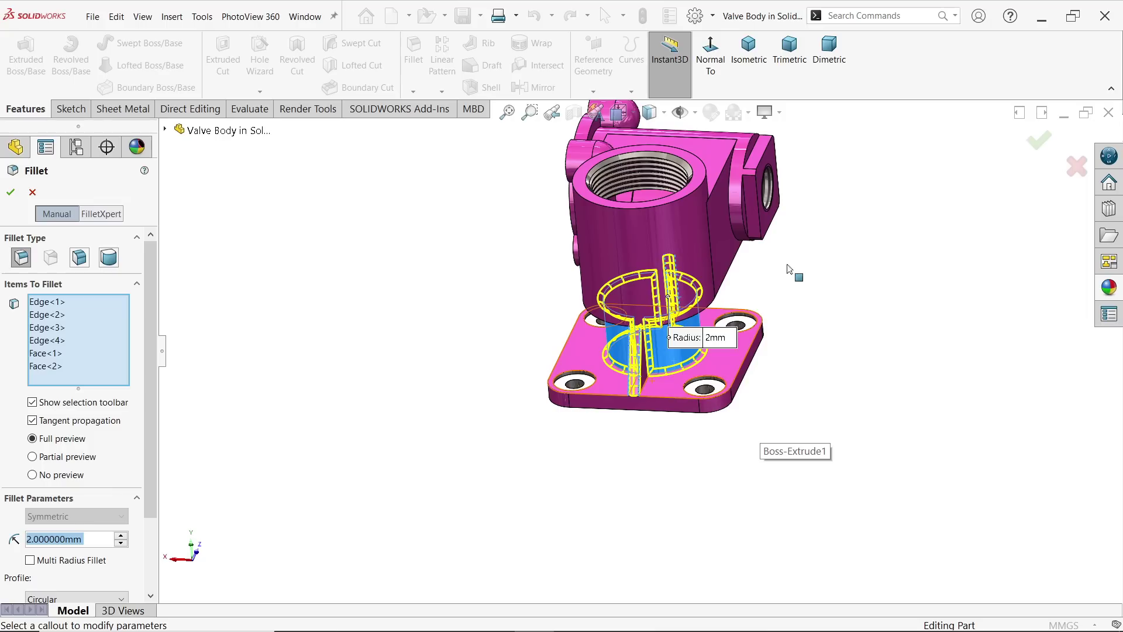
{"action": "middle_click_drag", "start_coordinate": [786, 253], "coordinate": [643, 263]}
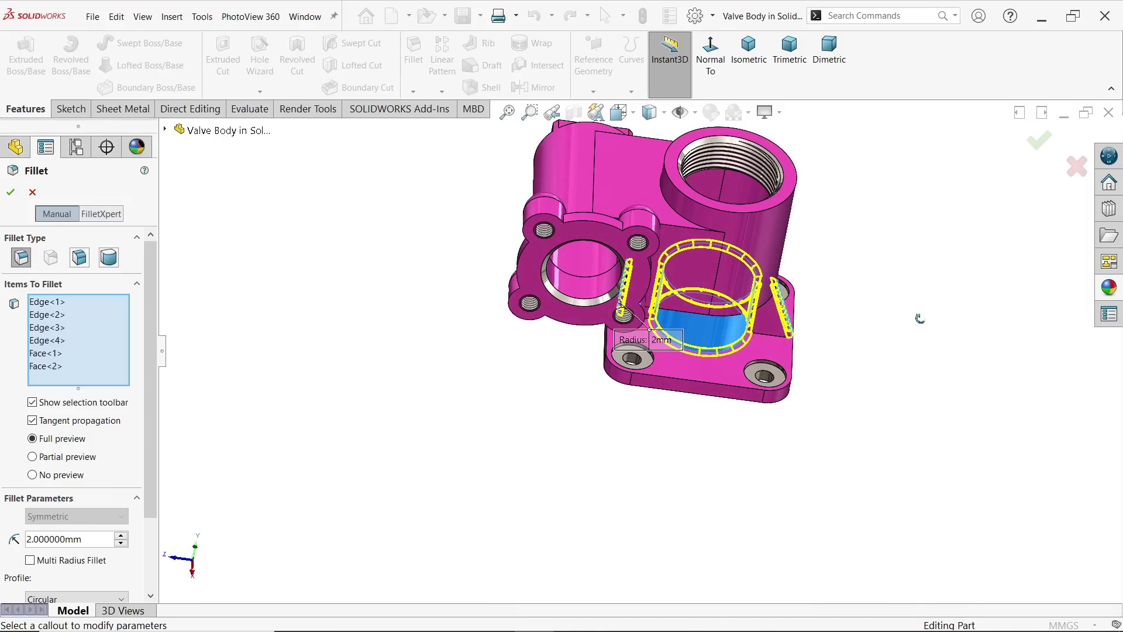
{"action": "scroll", "coordinate": [547, 266], "scroll_direction": "up", "scroll_amount": 8}
{"action": "scroll", "coordinate": [547, 266], "scroll_direction": "up", "scroll_amount": 2}
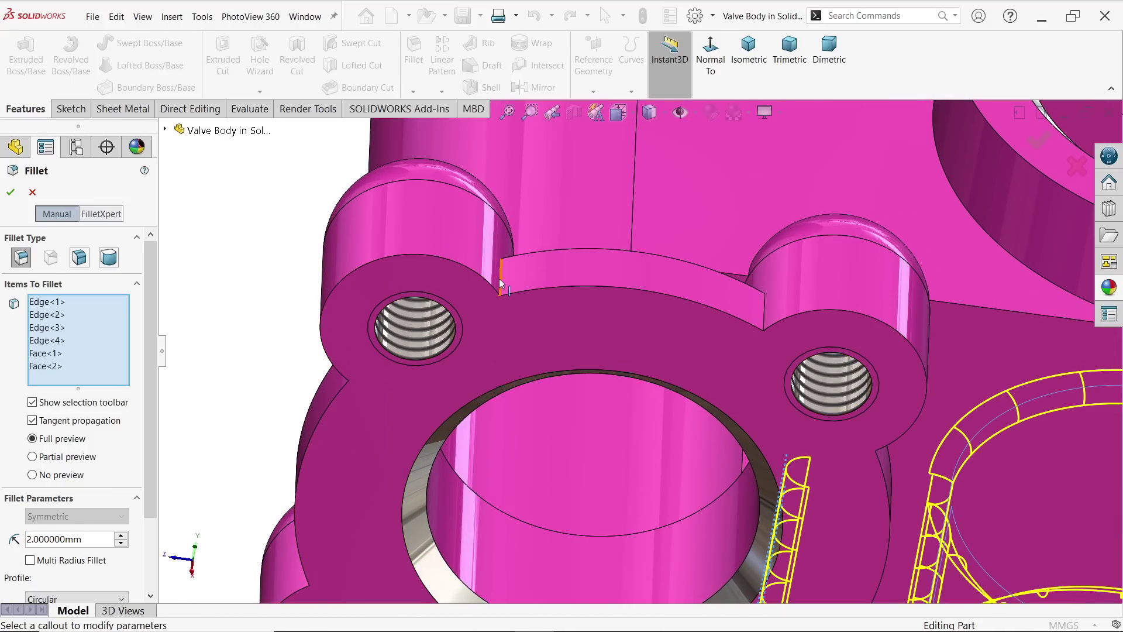
{"action": "left_click", "coordinate": [561, 294]}
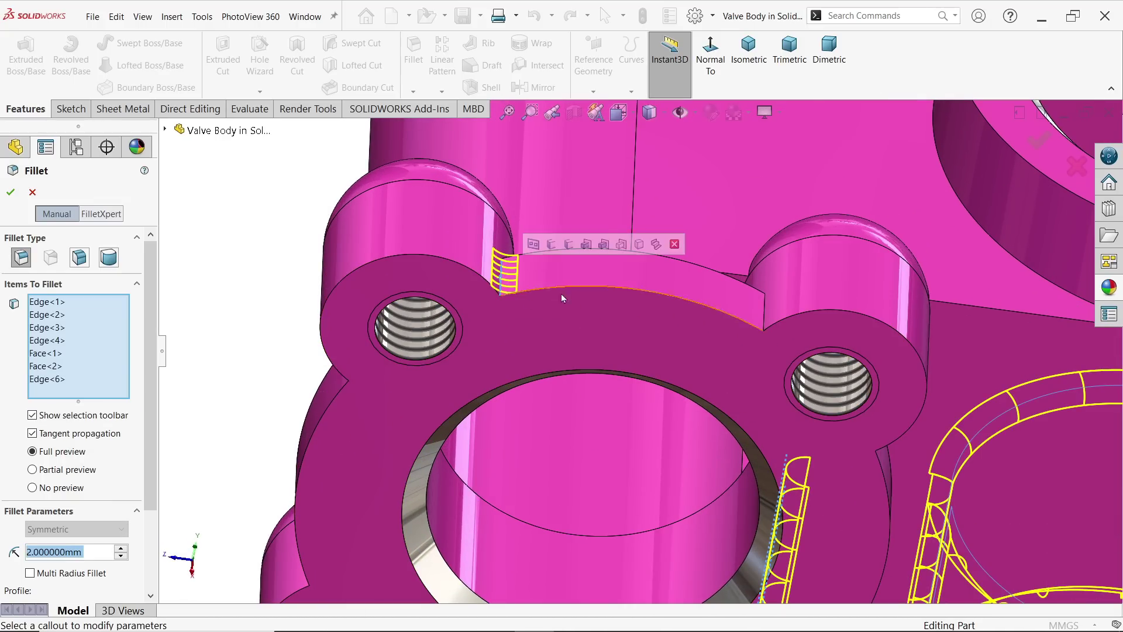
{"action": "left_click", "coordinate": [764, 318]}
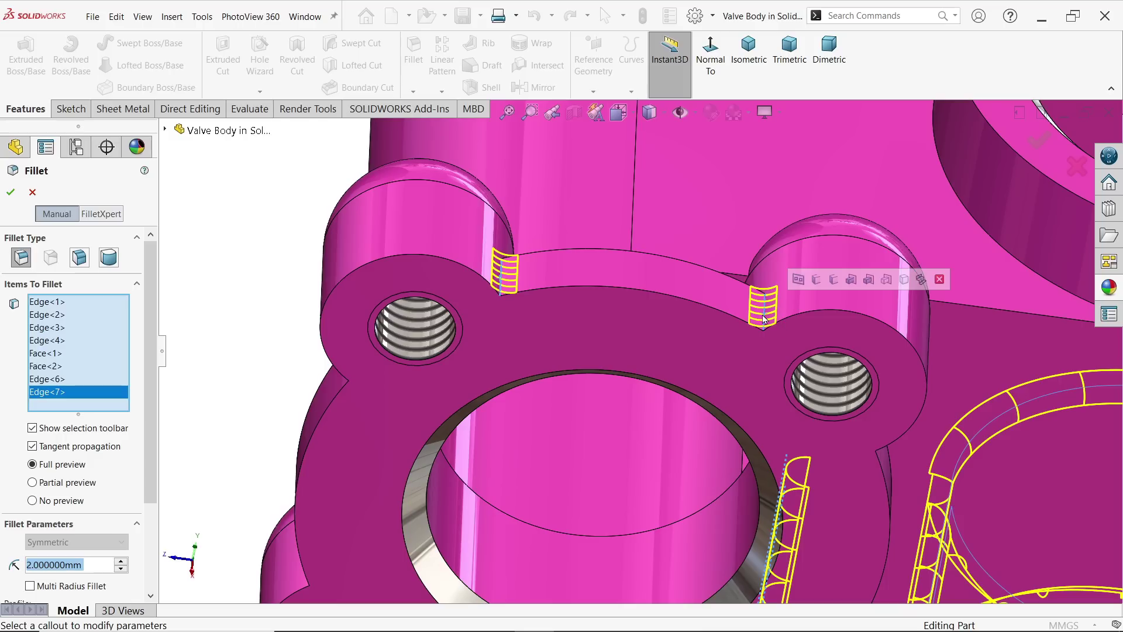
{"action": "left_click", "coordinate": [350, 371]}
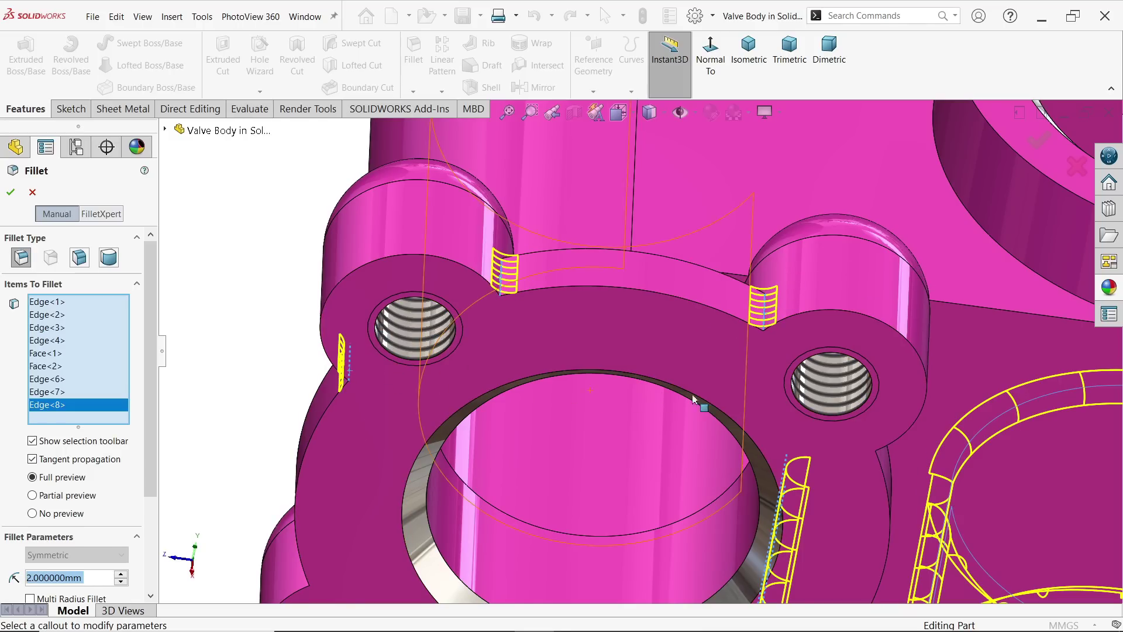
{"action": "left_click", "coordinate": [875, 445]}
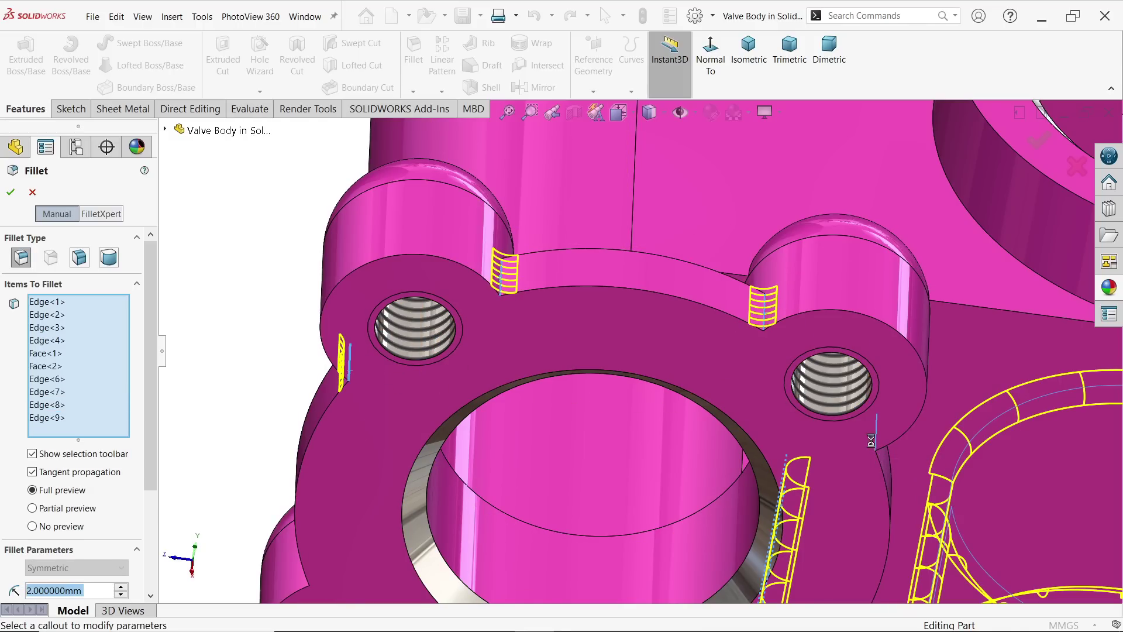
Step: Add the four notch edges beside the flange's two lower bolt lobes and complete the 2 mm fillet
{"action": "scroll", "coordinate": [534, 490], "scroll_direction": "up", "scroll_amount": 5}
{"action": "scroll", "coordinate": [534, 489], "scroll_direction": "down", "scroll_amount": 5}
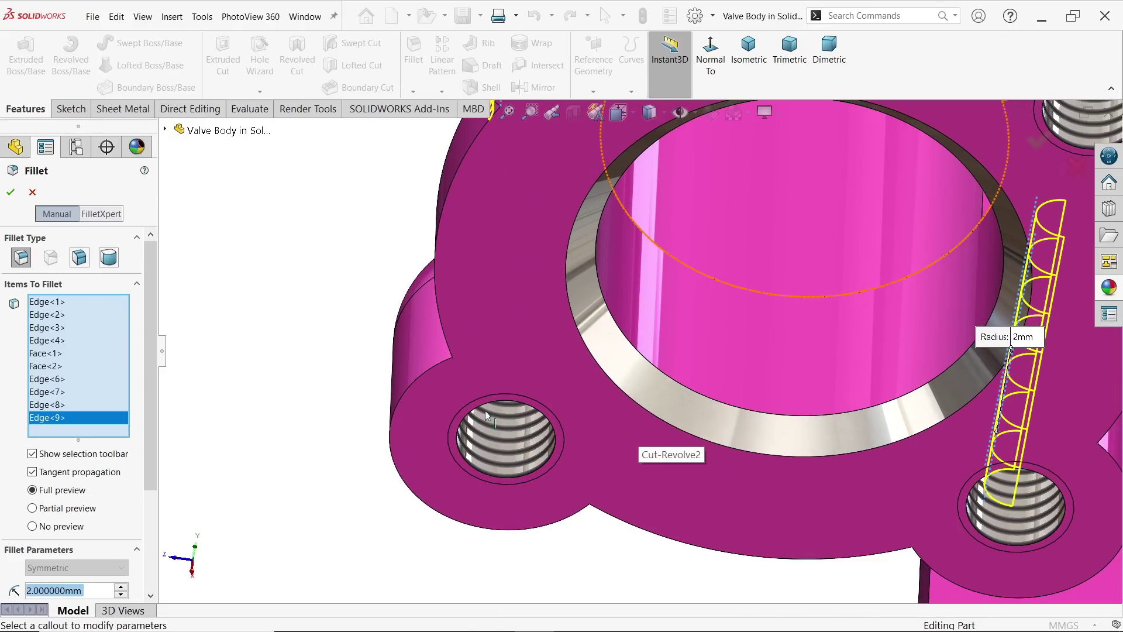
{"action": "left_click", "coordinate": [455, 342]}
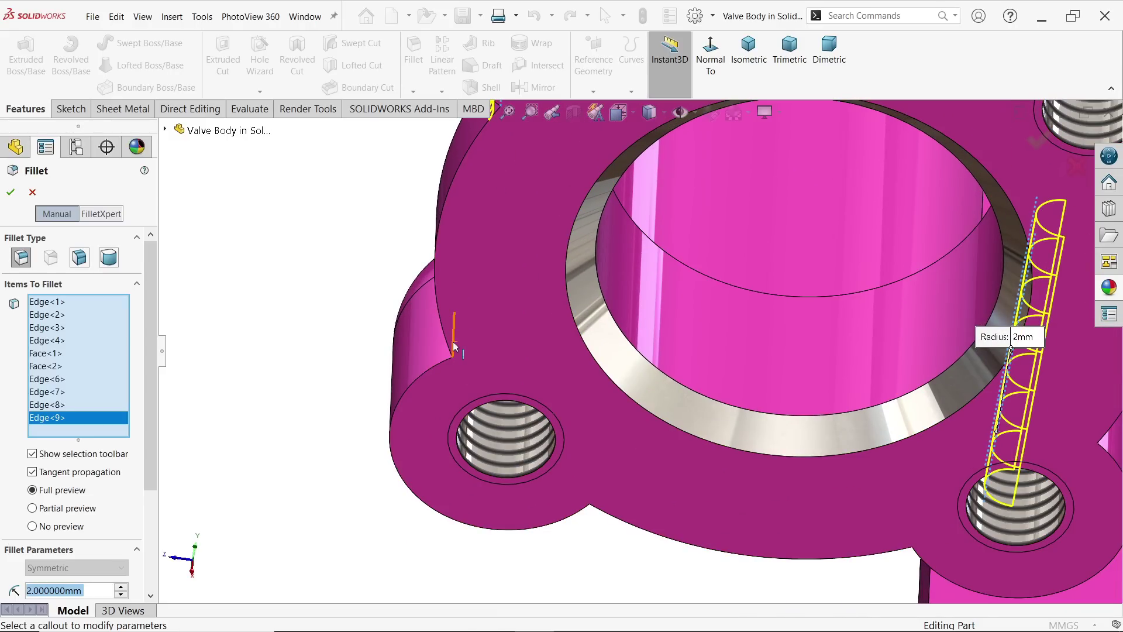
{"action": "left_click", "coordinate": [592, 492]}
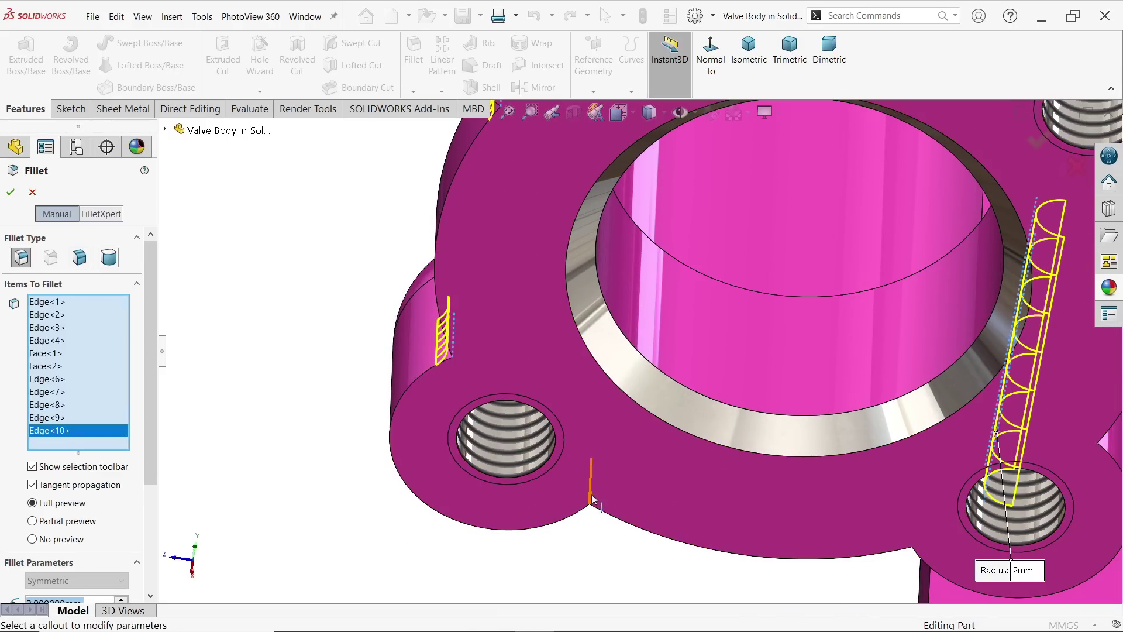
{"action": "left_click", "coordinate": [914, 532]}
{"action": "scroll", "coordinate": [837, 491], "scroll_direction": "up", "scroll_amount": 3}
{"action": "scroll", "coordinate": [919, 416], "scroll_direction": "down", "scroll_amount": 6}
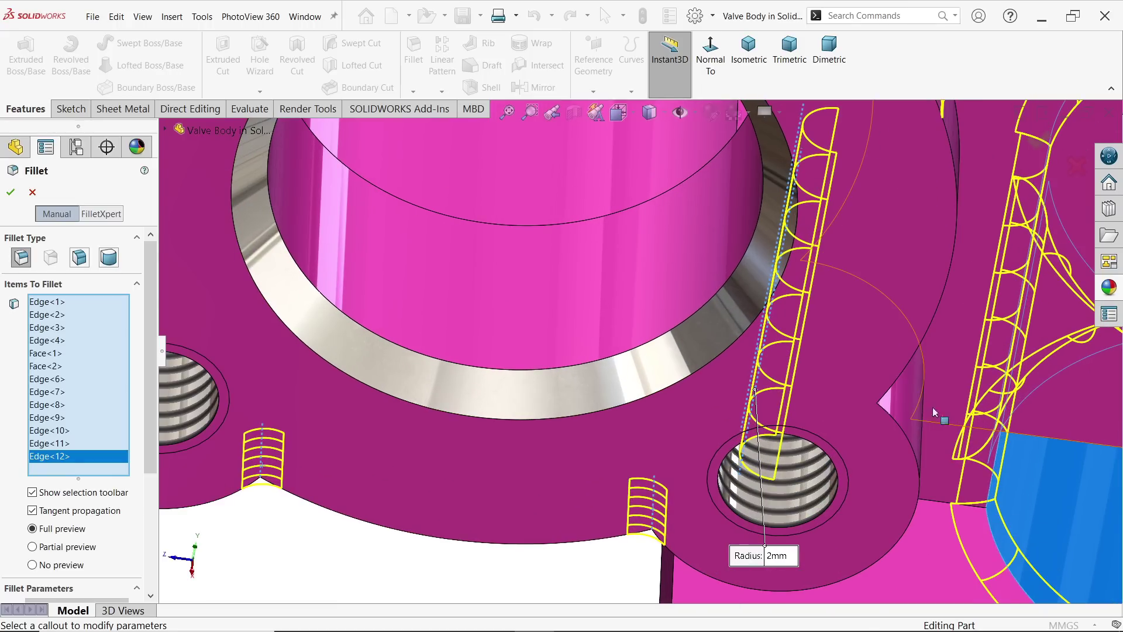
{"action": "left_click", "coordinate": [881, 392]}
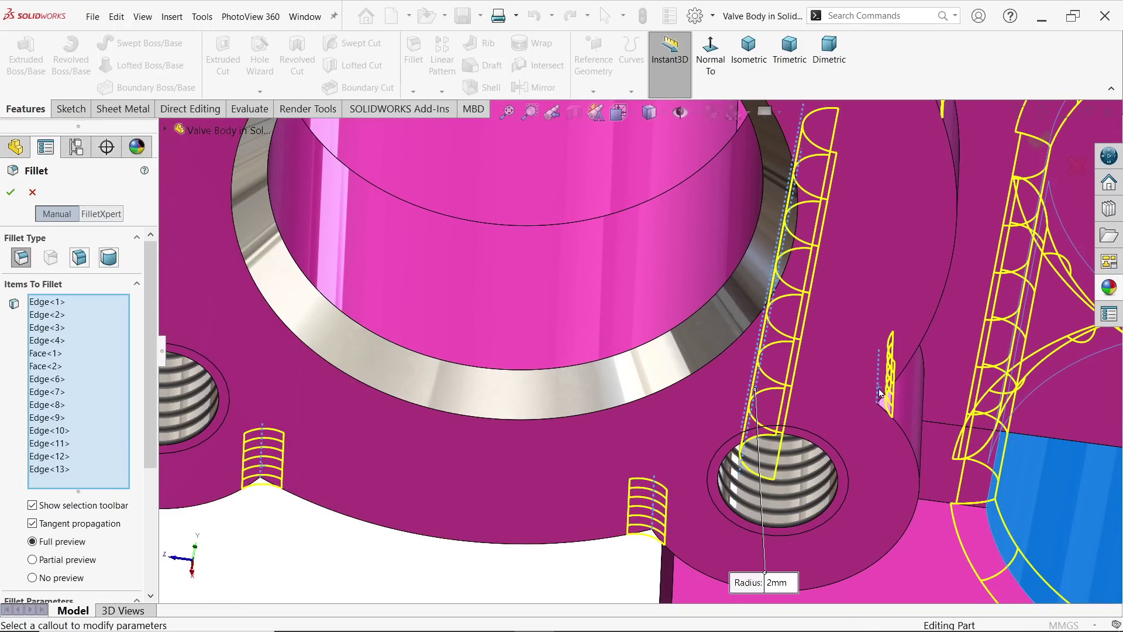
{"action": "scroll", "coordinate": [831, 397], "scroll_direction": "up", "scroll_amount": 4}
{"action": "scroll", "coordinate": [690, 381], "scroll_direction": "up", "scroll_amount": 2}
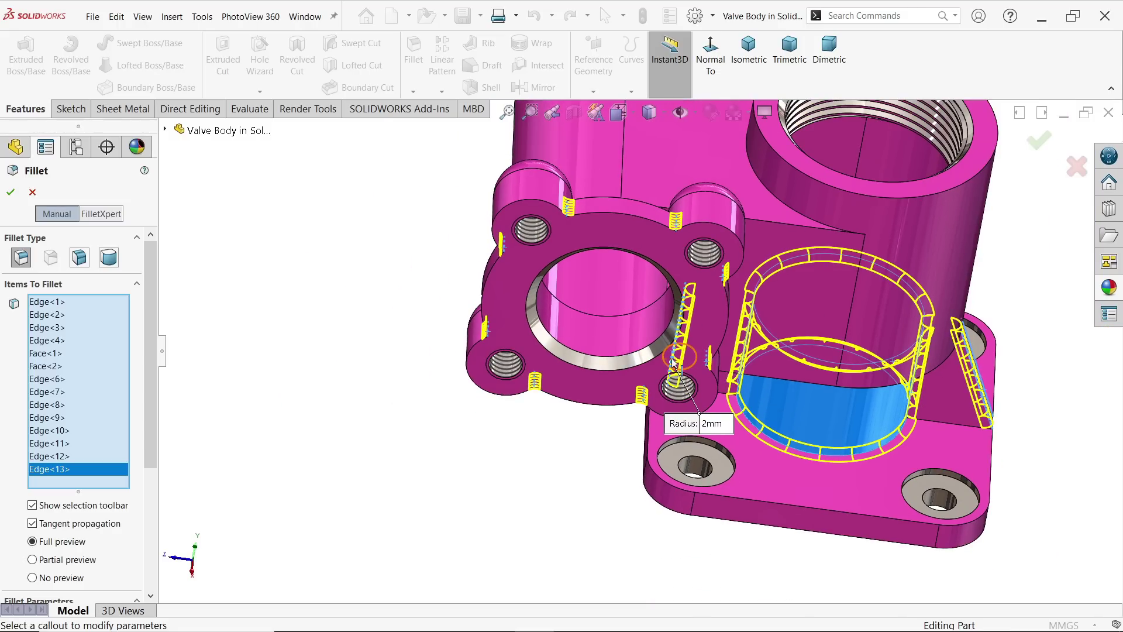
{"action": "middle_click_drag", "start_coordinate": [660, 294], "coordinate": [865, 166]}
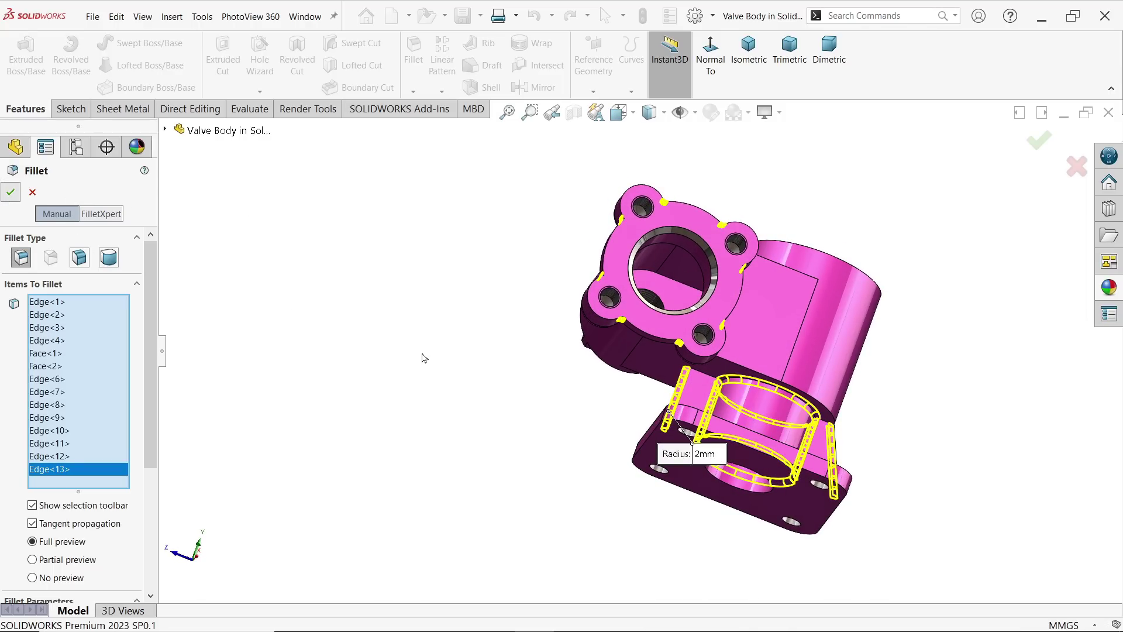
Step: Start another 2 mm fillet and select the bottom edges of both ribs where they meet the base plate
{"action": "middle_click_drag", "start_coordinate": [478, 354], "coordinate": [494, 407]}
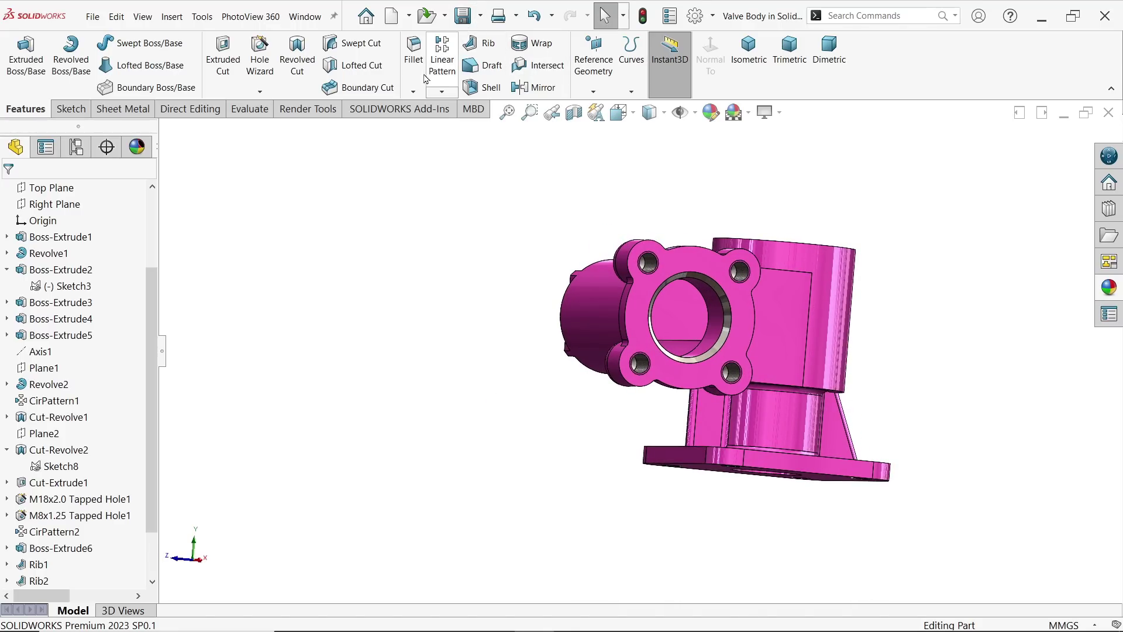
{"action": "middle_click_drag", "start_coordinate": [708, 425], "coordinate": [725, 466]}
{"action": "scroll", "coordinate": [725, 466], "scroll_direction": "down", "scroll_amount": 6}
{"action": "left_click", "coordinate": [677, 421]}
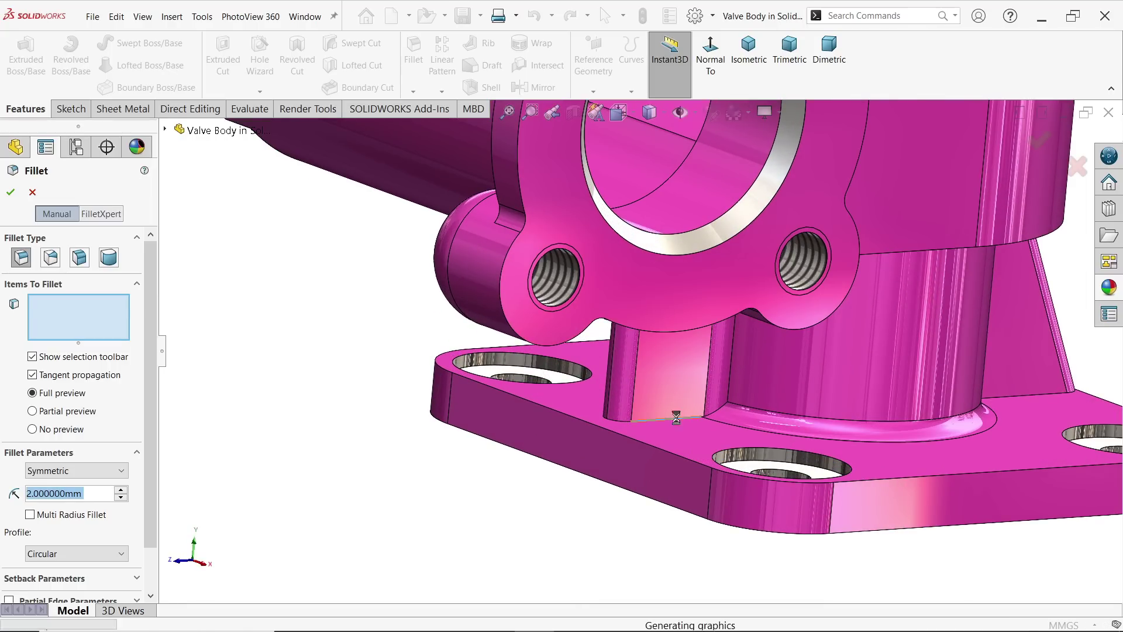
{"action": "left_click", "coordinate": [1050, 395]}
{"action": "middle_click_drag", "start_coordinate": [1050, 395], "coordinate": [906, 334]}
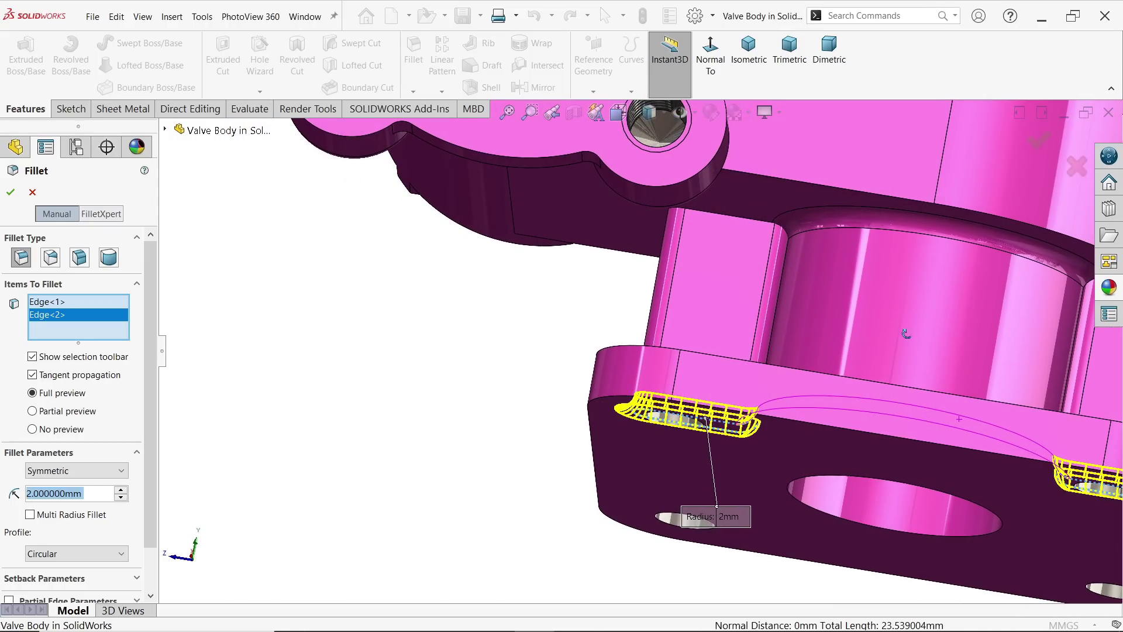
Step: Add the upper edges of both ribs, where they meet the underside of the body, to the 2 mm fillet
{"action": "left_click", "coordinate": [733, 219]}
{"action": "middle_click_drag", "start_coordinate": [778, 271], "coordinate": [959, 314]}
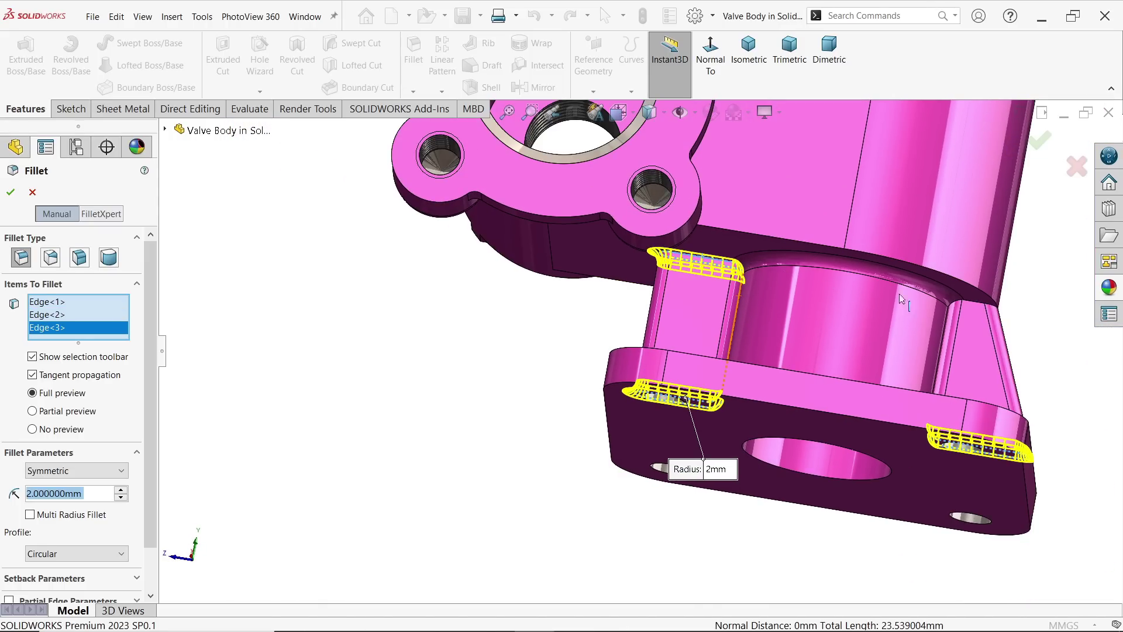
{"action": "scroll", "coordinate": [960, 314], "scroll_direction": "down", "scroll_amount": 3}
{"action": "left_click", "coordinate": [846, 324]}
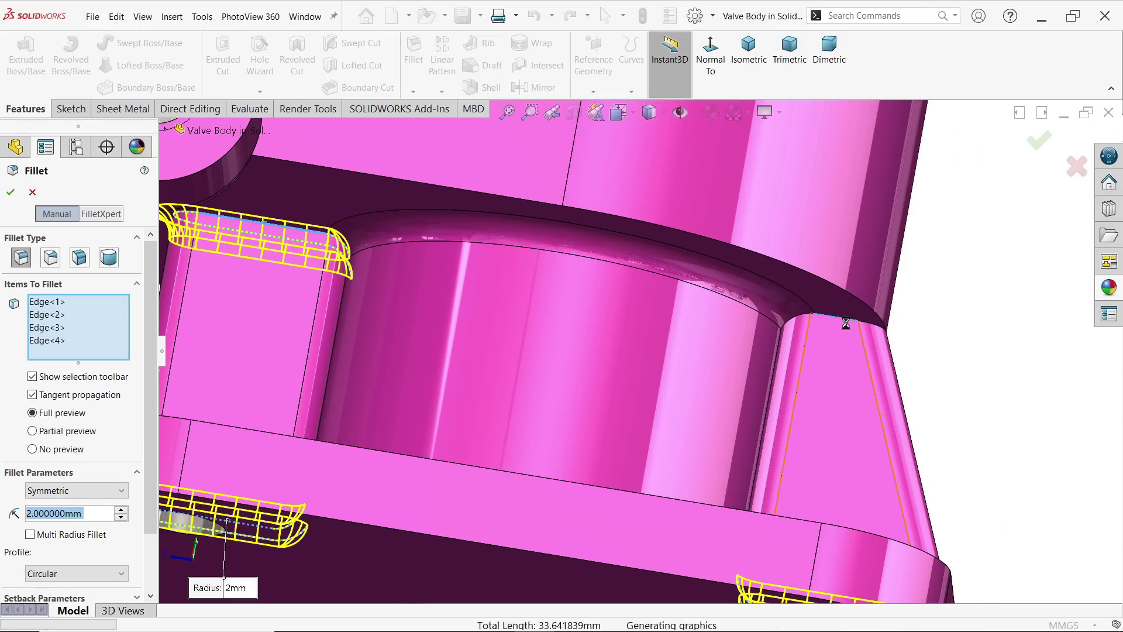
{"action": "scroll", "coordinate": [870, 381], "scroll_direction": "up", "scroll_amount": 4}
{"action": "middle_click_drag", "start_coordinate": [862, 394], "coordinate": [732, 443]}
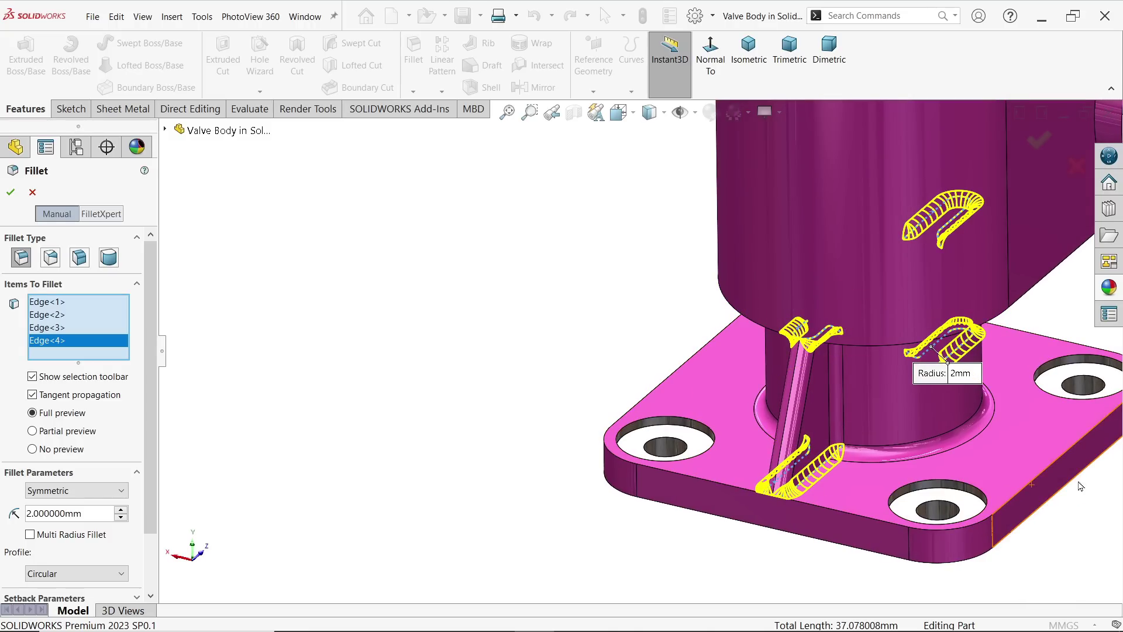
{"action": "left_click", "coordinate": [1050, 472]}
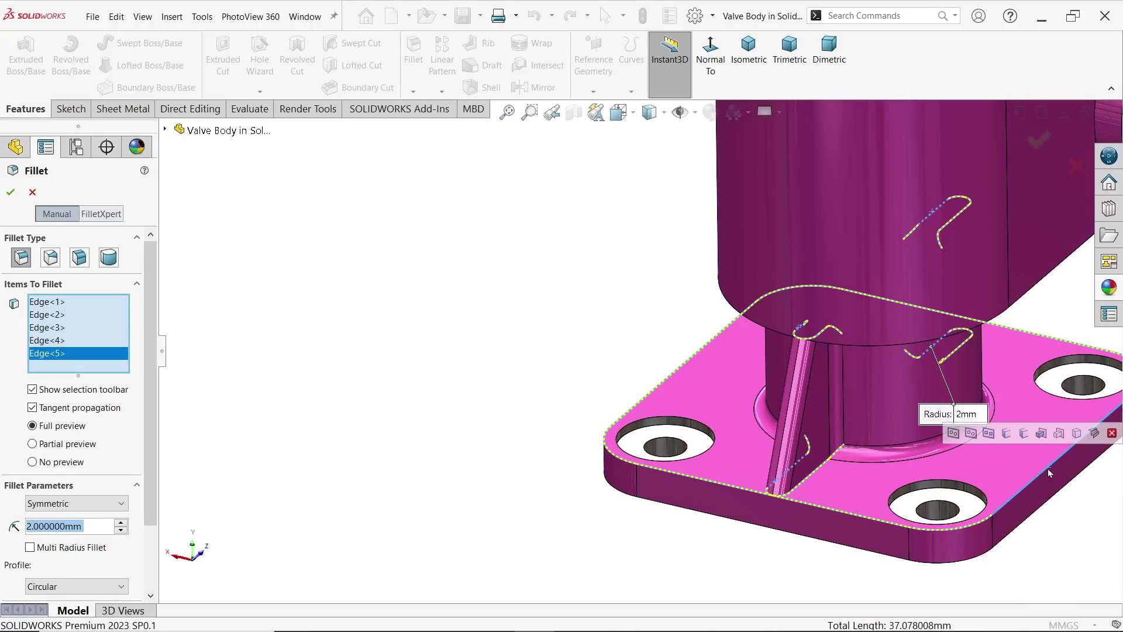
{"action": "right_click", "coordinate": [39, 358]}
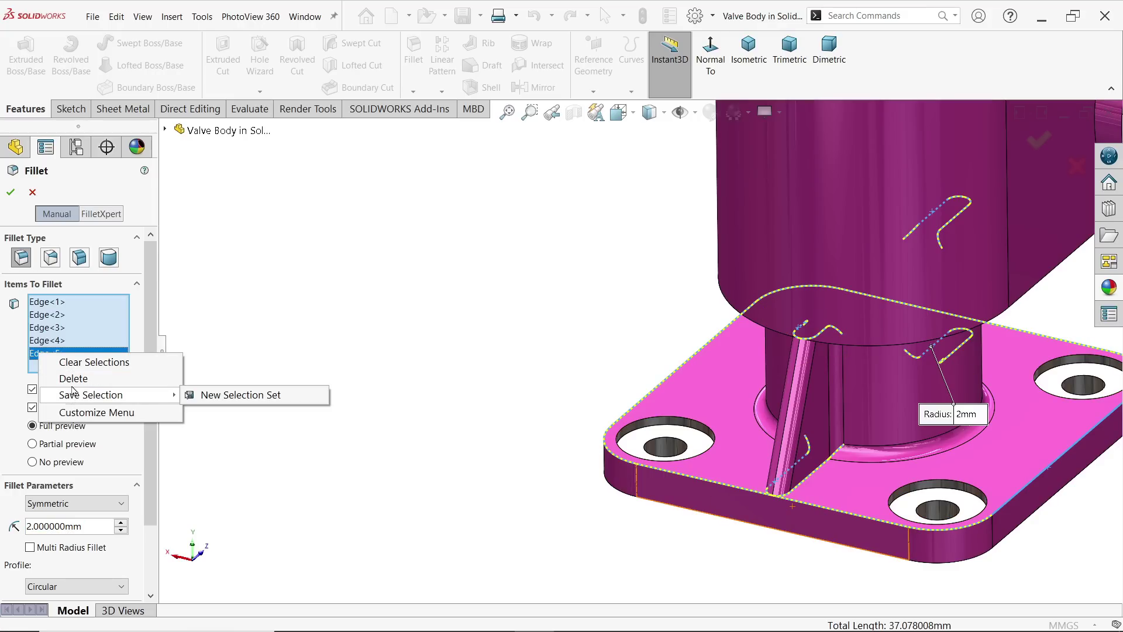
{"action": "left_click", "coordinate": [59, 379]}
Step: Add the edges around two of the domed bolt lobes, where they meet the body, to the 2 mm fillet
{"action": "scroll", "coordinate": [908, 471], "scroll_direction": "up", "scroll_amount": 5}
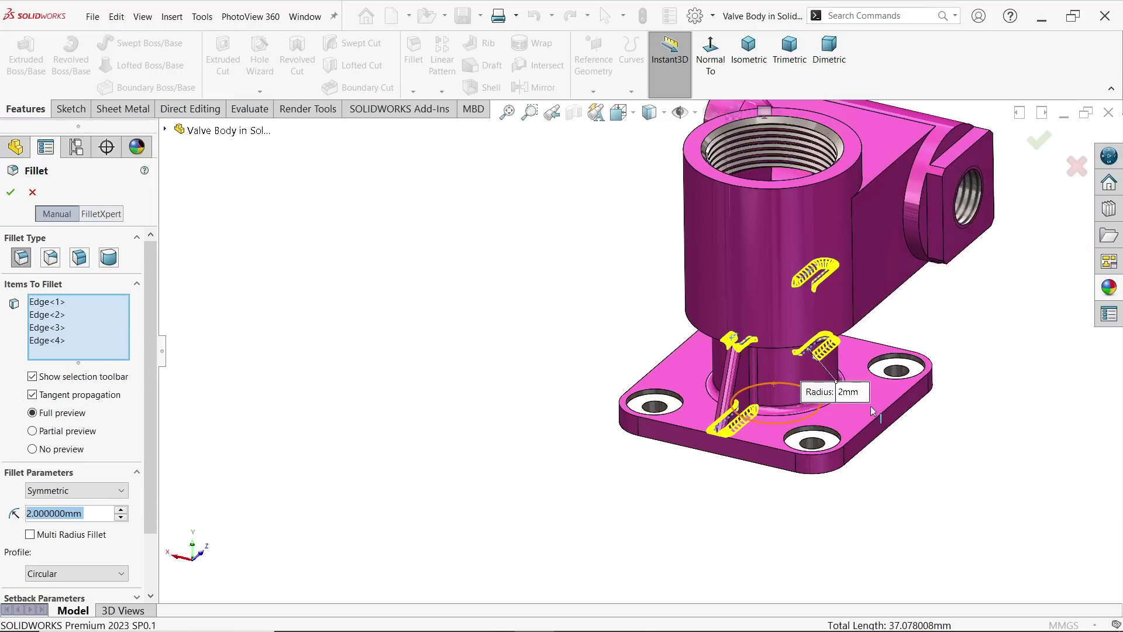
{"action": "scroll", "coordinate": [895, 228], "scroll_direction": "down", "scroll_amount": 1}
{"action": "middle_click_drag", "start_coordinate": [895, 234], "coordinate": [703, 340]}
{"action": "scroll", "coordinate": [620, 338], "scroll_direction": "down", "scroll_amount": 8}
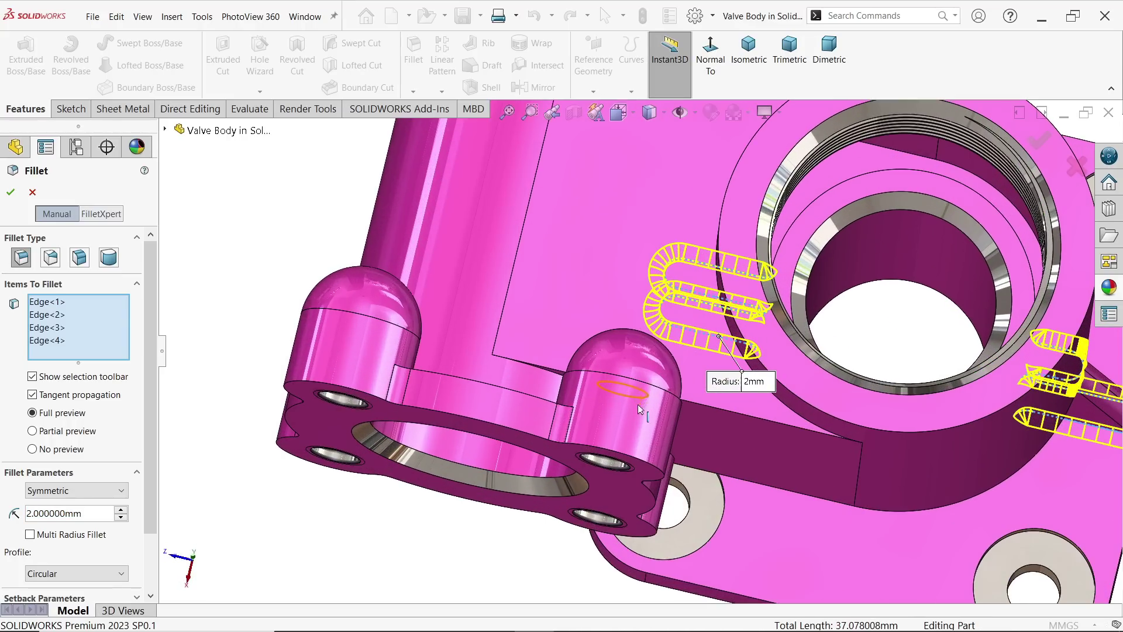
{"action": "scroll", "coordinate": [620, 338], "scroll_direction": "down", "scroll_amount": 2}
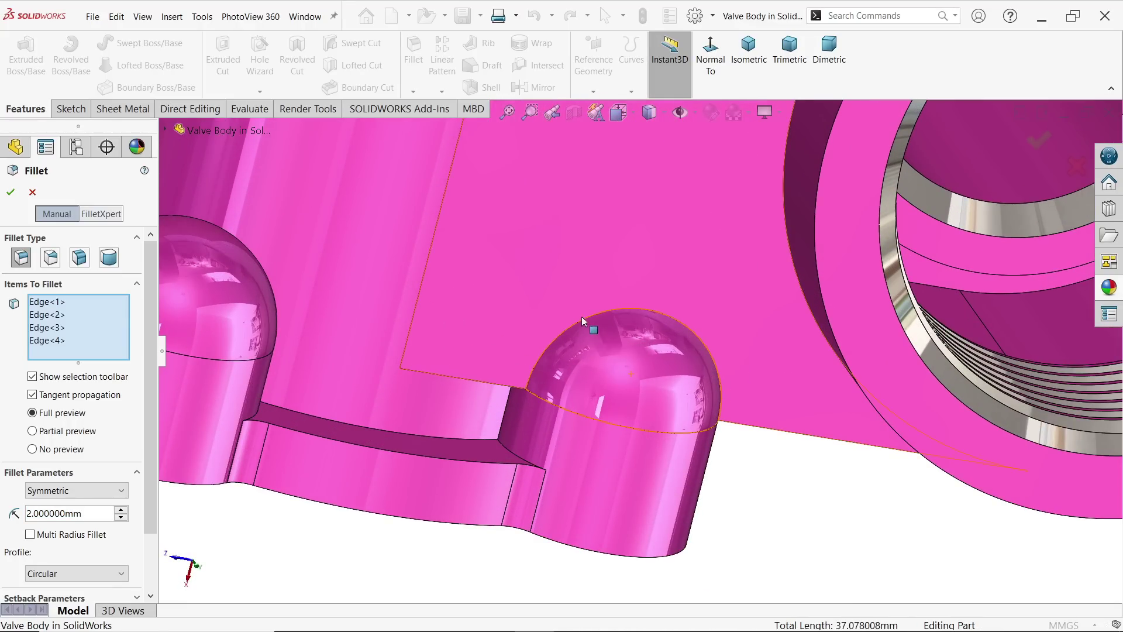
{"action": "left_click", "coordinate": [583, 324]}
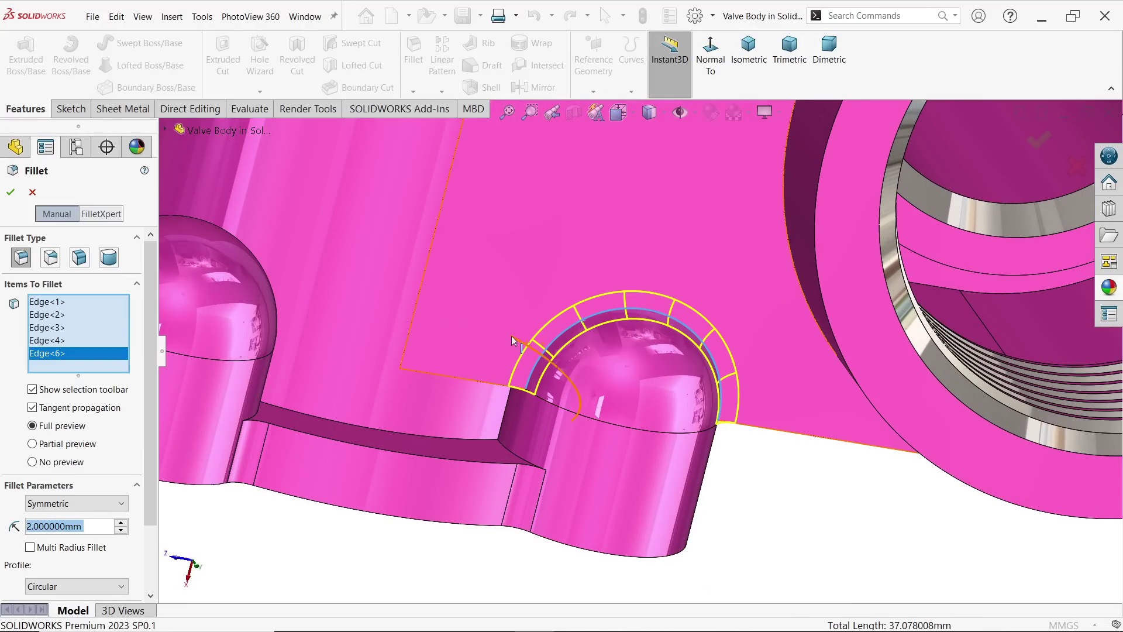
{"action": "scroll", "coordinate": [511, 336], "scroll_direction": "up", "scroll_amount": 3}
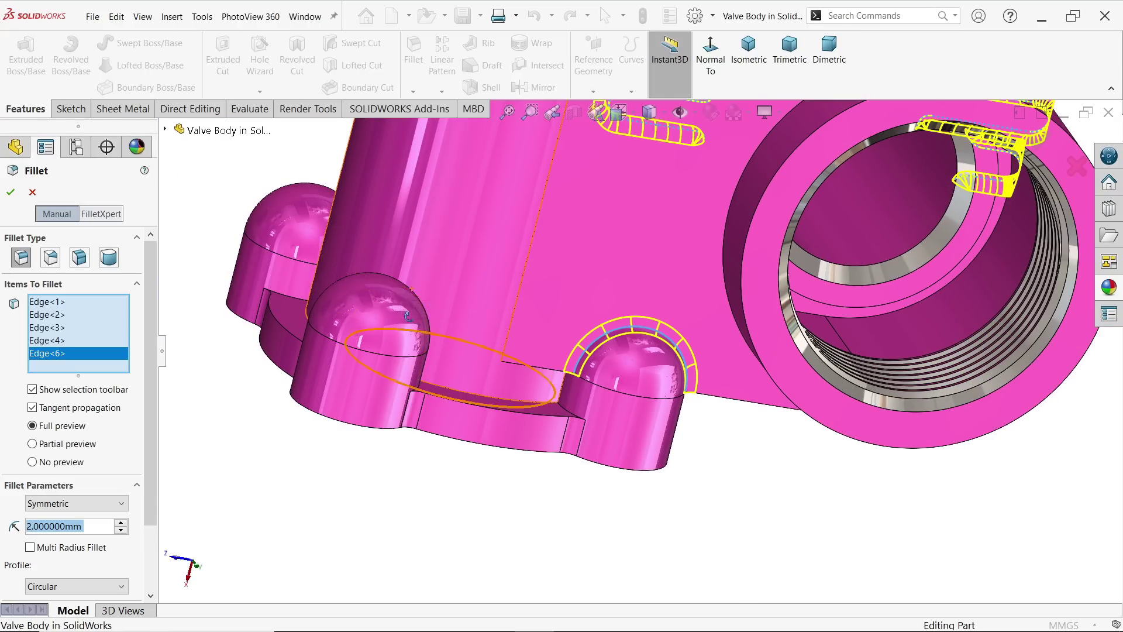
{"action": "middle_click_drag", "start_coordinate": [418, 335], "coordinate": [381, 317]}
{"action": "scroll", "coordinate": [381, 317], "scroll_direction": "down", "scroll_amount": 5}
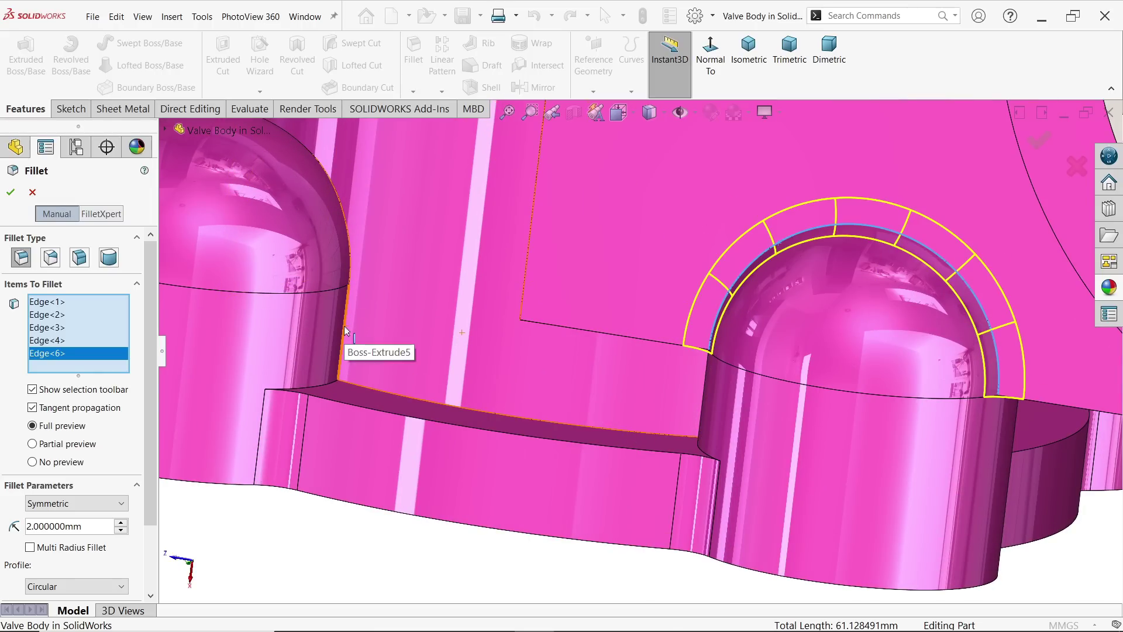
{"action": "left_click", "coordinate": [345, 325]}
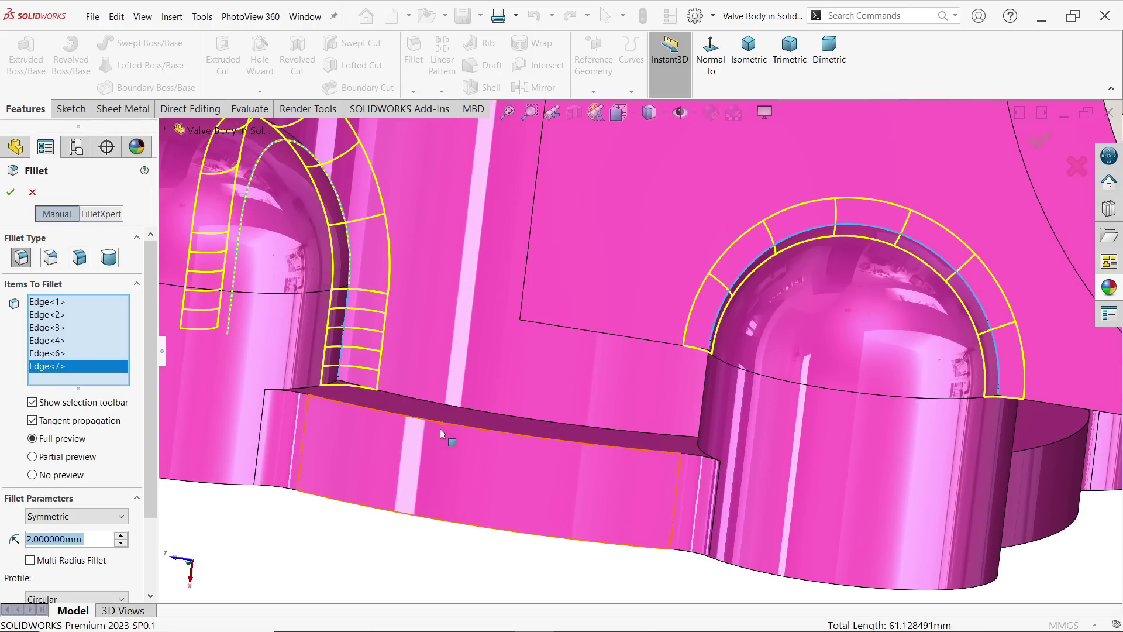
Step: Add the edges around the other two domed bolt lobes to the selection and complete the 2 mm fillet
{"action": "scroll", "coordinate": [445, 413], "scroll_direction": "up", "scroll_amount": 4}
{"action": "middle_click_drag", "start_coordinate": [447, 409], "coordinate": [610, 369]}
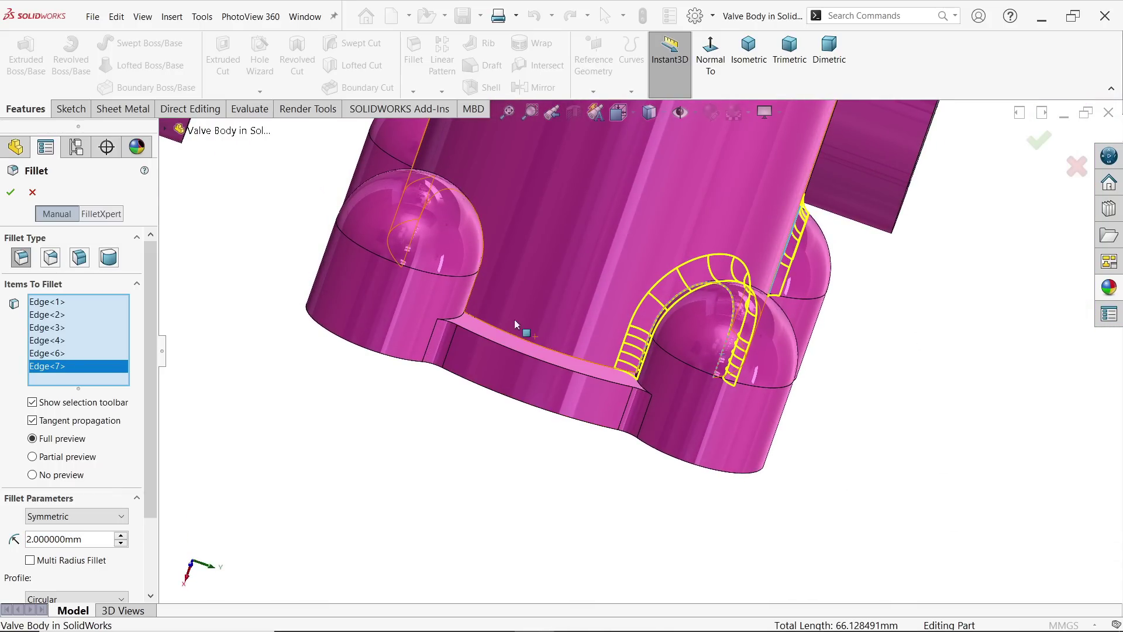
{"action": "left_click", "coordinate": [471, 301]}
{"action": "middle_click_drag", "start_coordinate": [471, 300], "coordinate": [529, 258]}
{"action": "scroll", "coordinate": [525, 250], "scroll_direction": "down", "scroll_amount": 3}
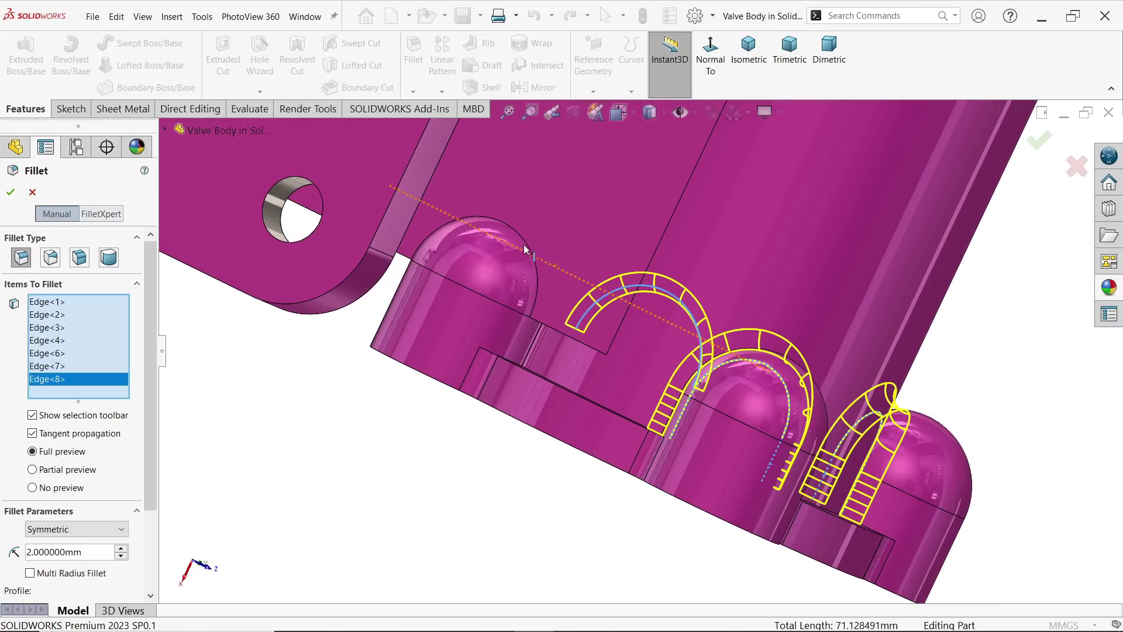
{"action": "left_click", "coordinate": [539, 293]}
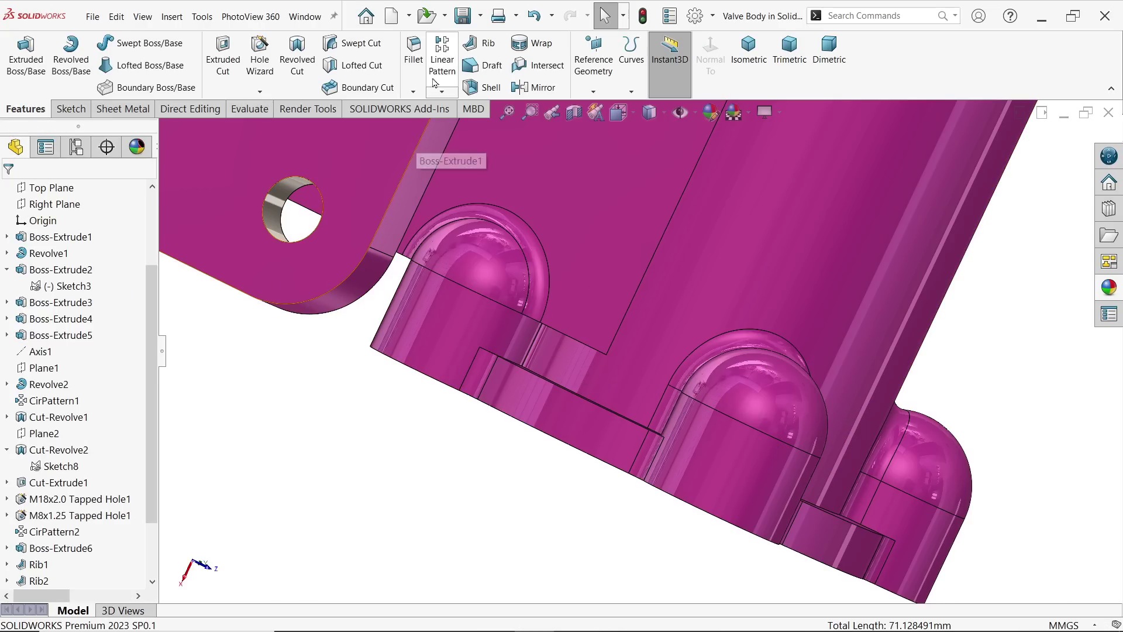
Step: Start another 2 mm fillet and select the short edge beside a bolt lobe and the inner and outer edges of the adjacent flange ledge
{"action": "middle_click_drag", "start_coordinate": [573, 310], "coordinate": [556, 363]}
{"action": "scroll", "coordinate": [507, 453], "scroll_direction": "up", "scroll_amount": 2}
{"action": "scroll", "coordinate": [483, 495], "scroll_direction": "down", "scroll_amount": 3}
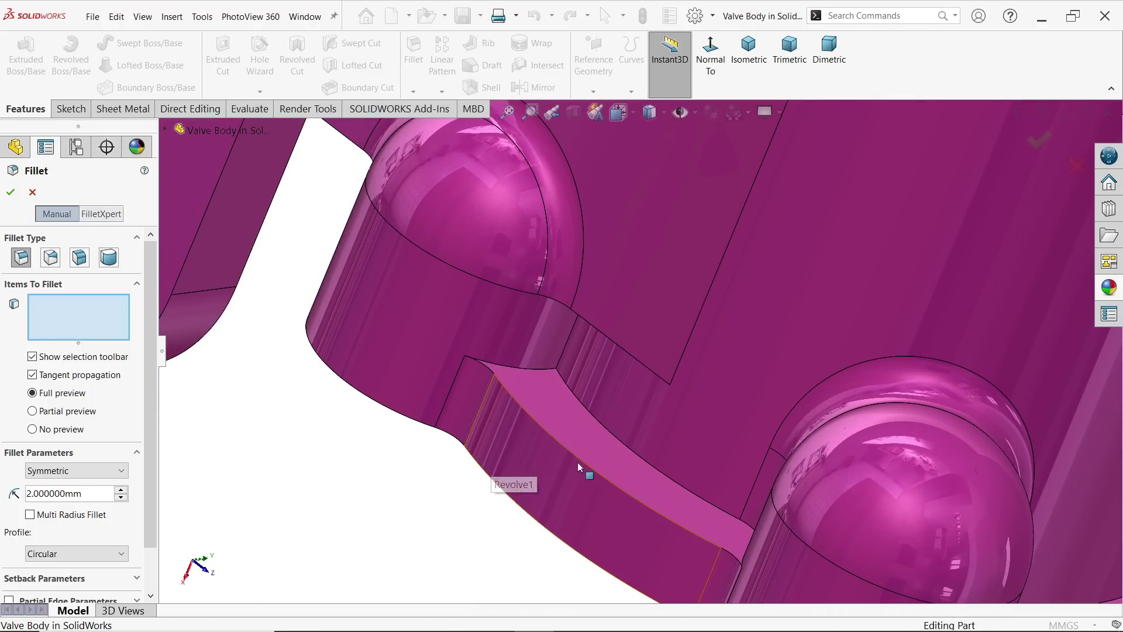
{"action": "left_click", "coordinate": [565, 351]}
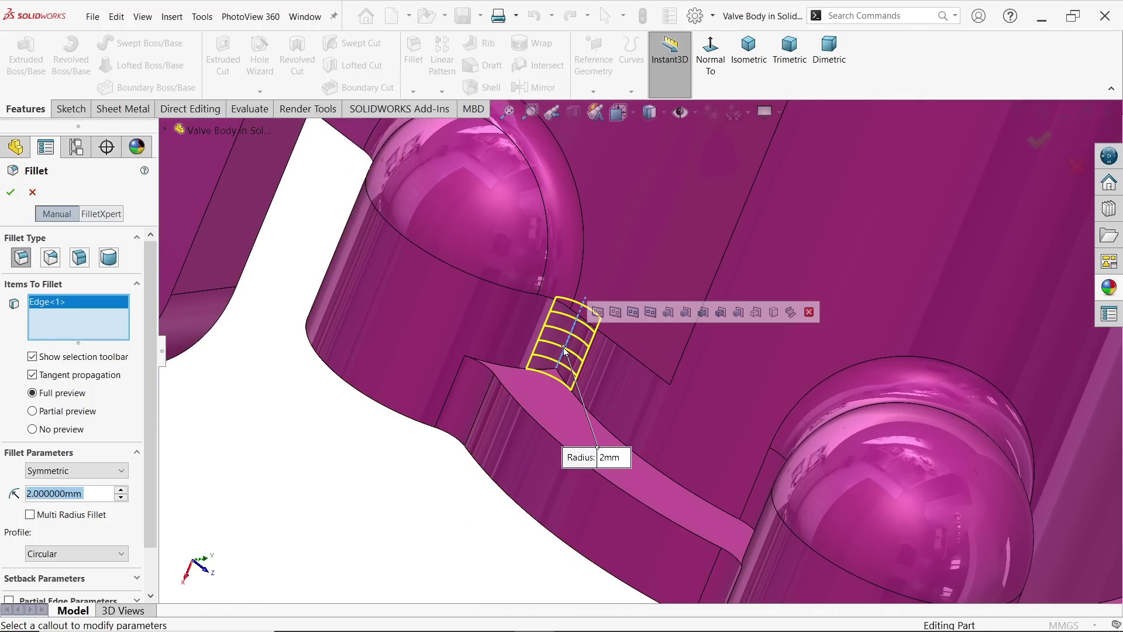
{"action": "middle_click_drag", "start_coordinate": [700, 448], "coordinate": [735, 519]}
{"action": "left_click", "coordinate": [719, 504]}
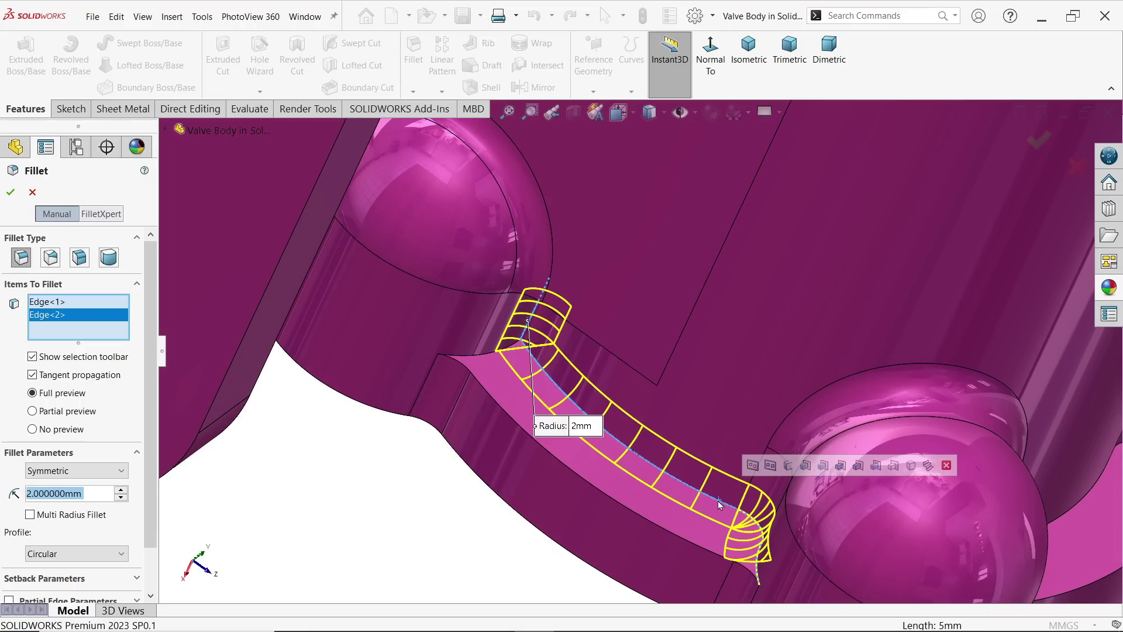
{"action": "left_click", "coordinate": [640, 520]}
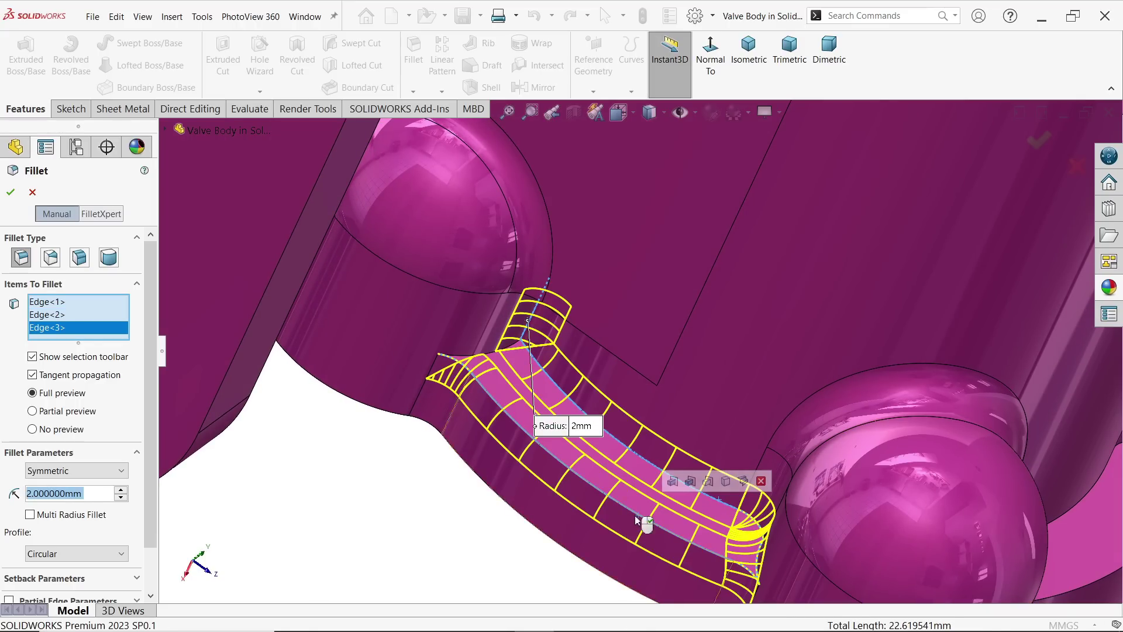
Step: Add the inner and outer edges of the next flange ledge between two bolt lobes to the 2 mm fillet
{"action": "middle_click_drag", "start_coordinate": [644, 521], "coordinate": [696, 471]}
{"action": "scroll", "coordinate": [962, 463], "scroll_direction": "down", "scroll_amount": 3}
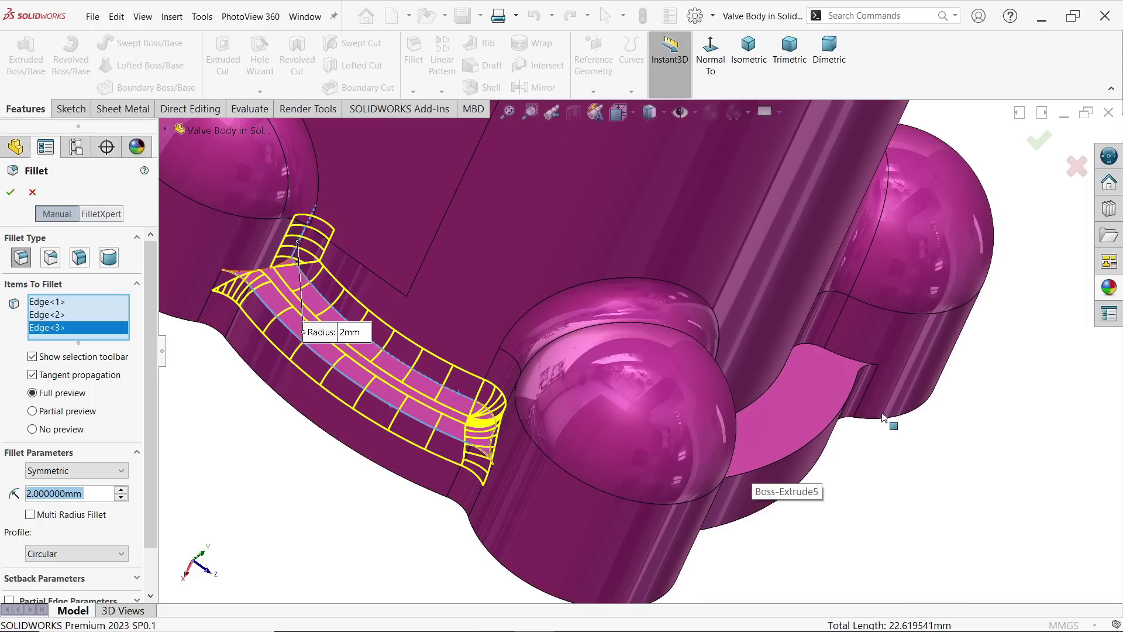
{"action": "left_click", "coordinate": [761, 395]}
{"action": "left_click", "coordinate": [760, 395]}
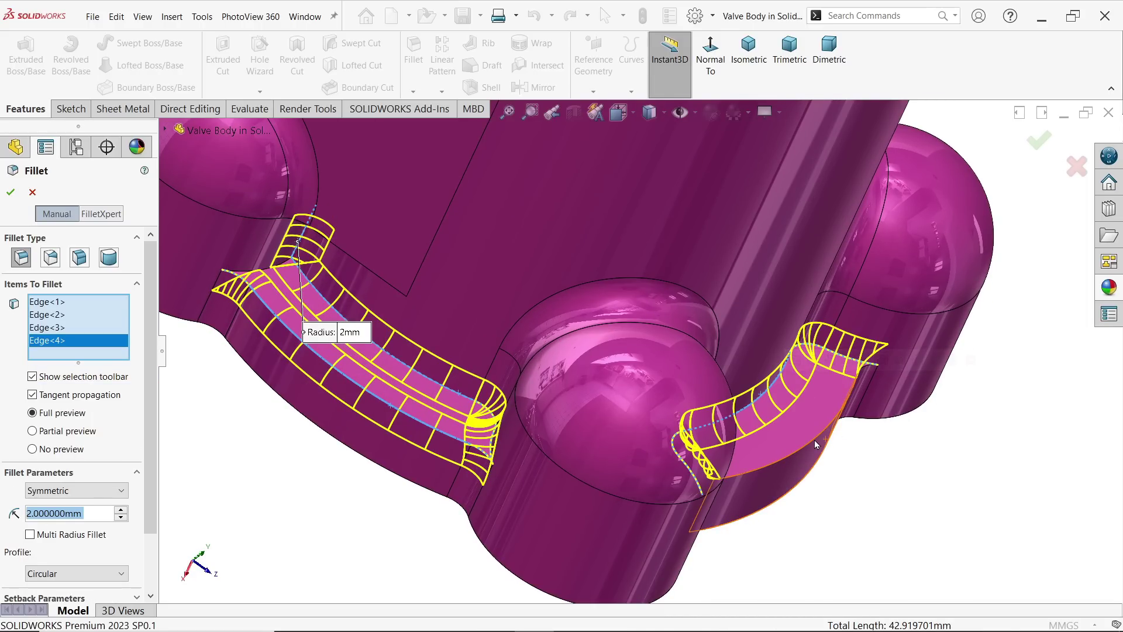
{"action": "left_click", "coordinate": [813, 441]}
Step: Add the inner, end and outer edges of the third flange ledge to the 2 mm fillet
{"action": "middle_click_drag", "start_coordinate": [831, 444], "coordinate": [871, 252]}
{"action": "scroll", "coordinate": [866, 254], "scroll_direction": "down", "scroll_amount": 2}
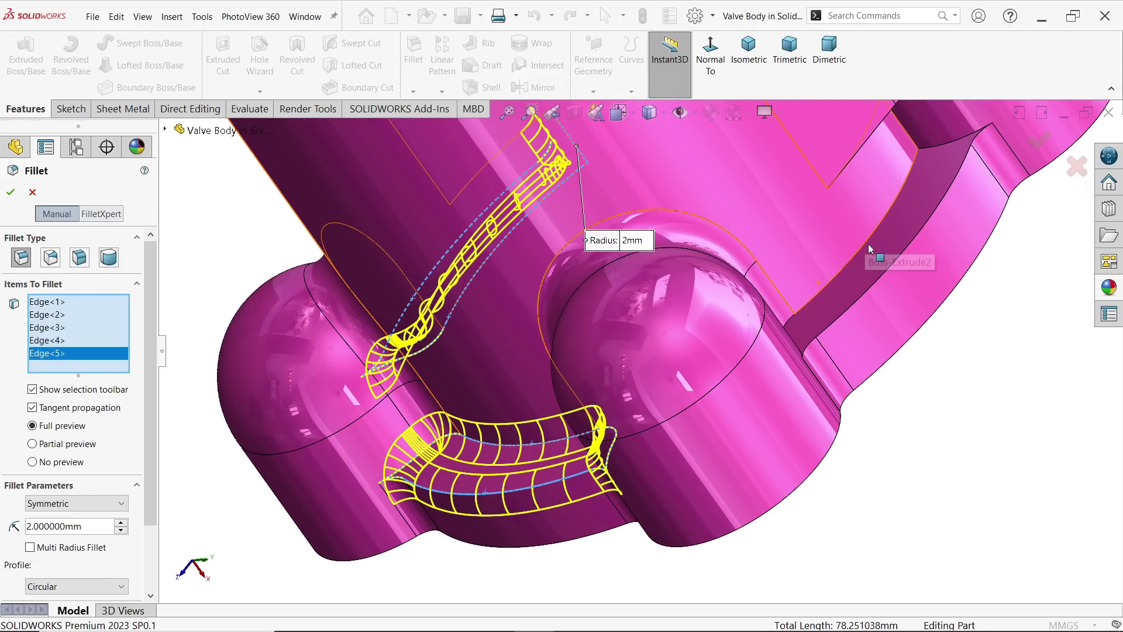
{"action": "left_click", "coordinate": [861, 255]}
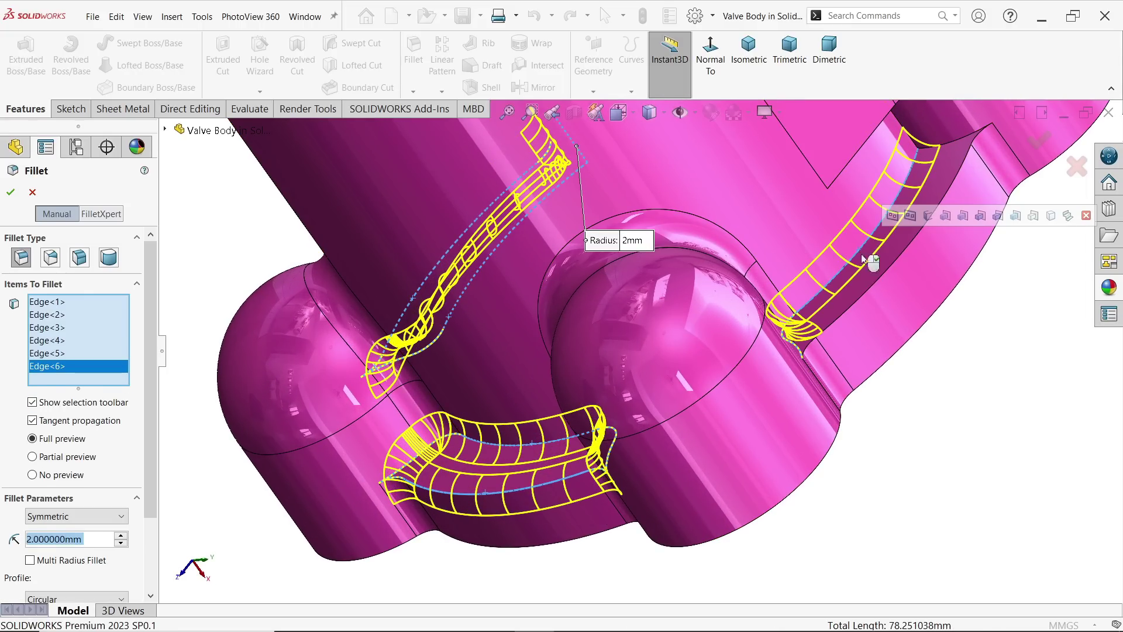
{"action": "left_click", "coordinate": [964, 145]}
{"action": "middle_click_drag", "start_coordinate": [965, 146], "coordinate": [926, 212]}
{"action": "scroll", "coordinate": [926, 210], "scroll_direction": "down", "scroll_amount": 3}
{"action": "left_click", "coordinate": [904, 220]}
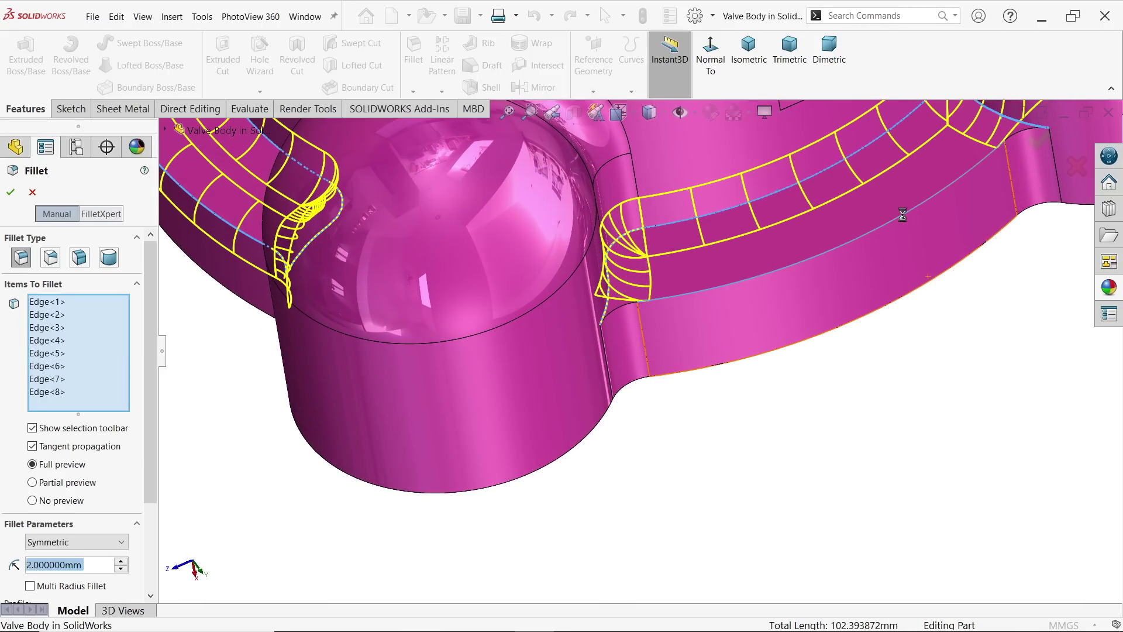
Step: Add the curved edges where the neck and the two adjacent bolt lobes meet the flat body face to the 2 mm fillet
{"action": "scroll", "coordinate": [911, 252], "scroll_direction": "up", "scroll_amount": 5}
{"action": "scroll", "coordinate": [911, 258], "scroll_direction": "down", "scroll_amount": 2}
{"action": "middle_click_drag", "start_coordinate": [907, 242], "coordinate": [761, 199]}
{"action": "scroll", "coordinate": [951, 243], "scroll_direction": "down", "scroll_amount": 5}
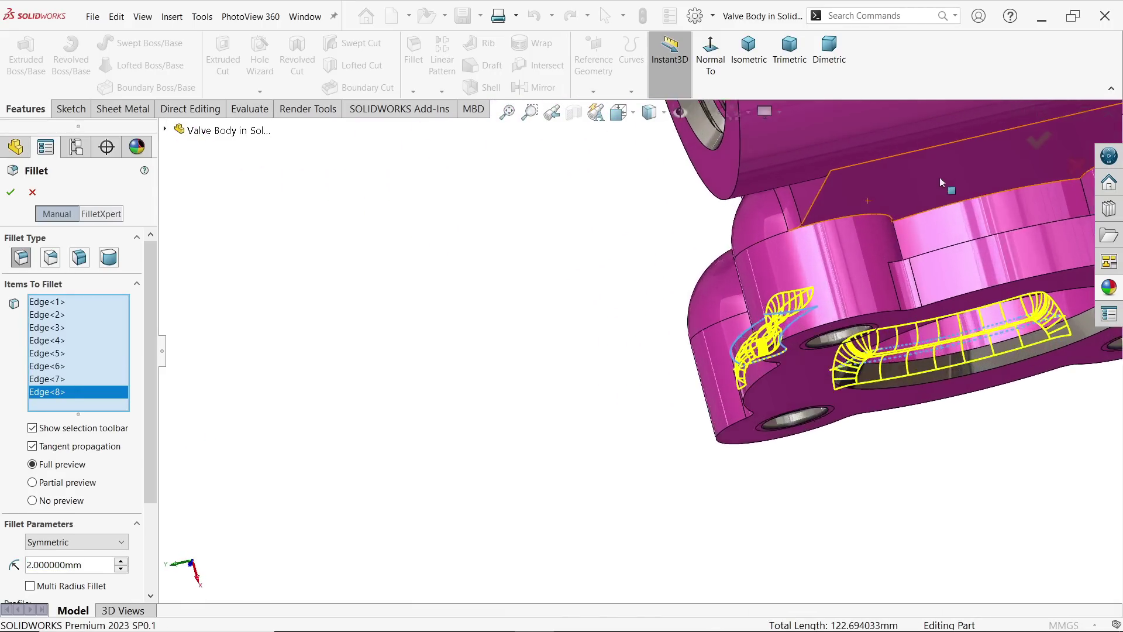
{"action": "scroll", "coordinate": [853, 274], "scroll_direction": "up", "scroll_amount": 2}
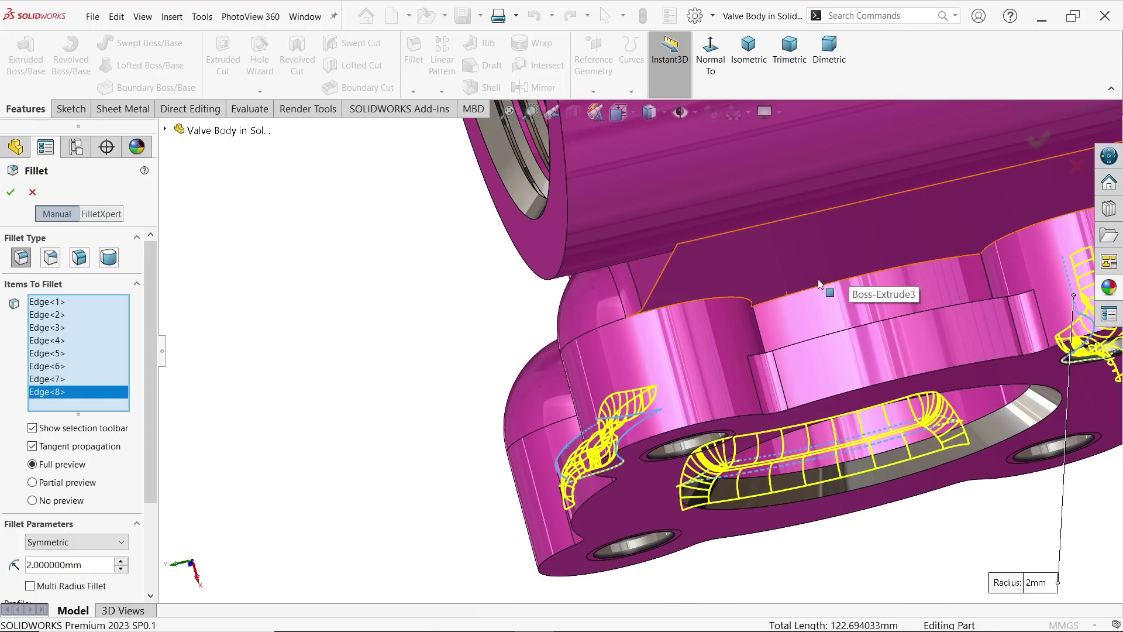
{"action": "middle_click_drag", "start_coordinate": [819, 285], "coordinate": [890, 282]}
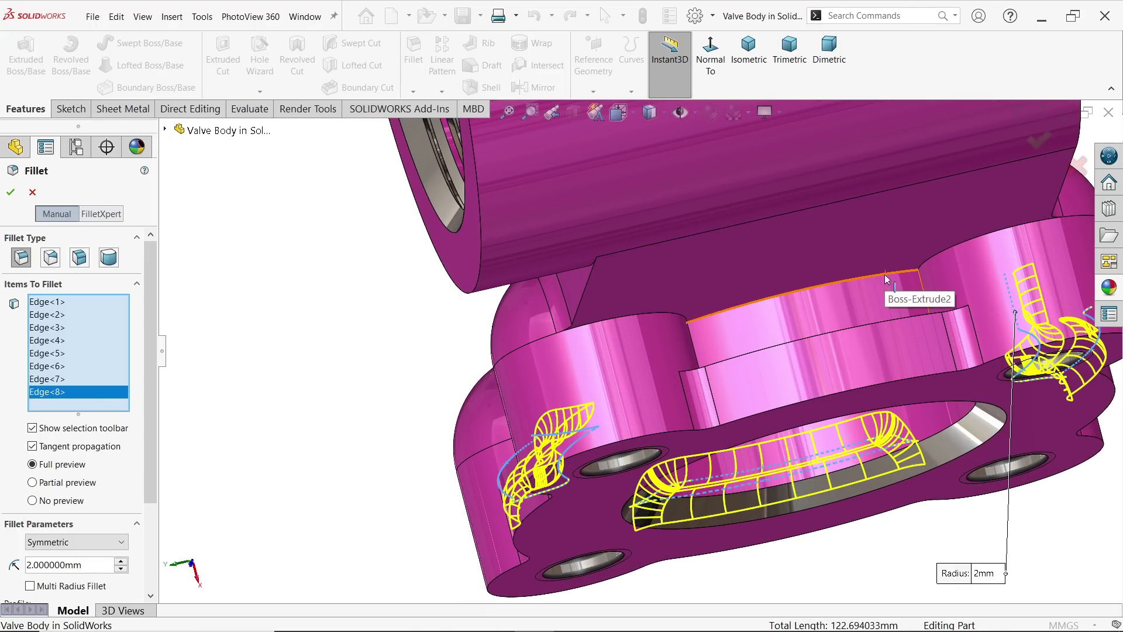
{"action": "left_click", "coordinate": [884, 274]}
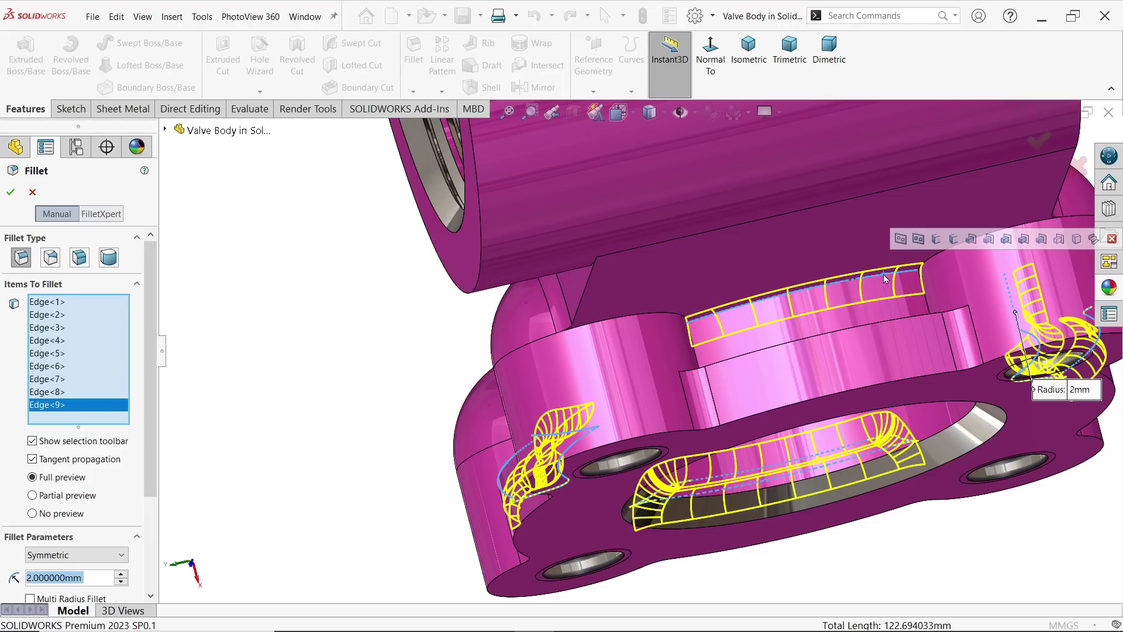
{"action": "left_click", "coordinate": [937, 260]}
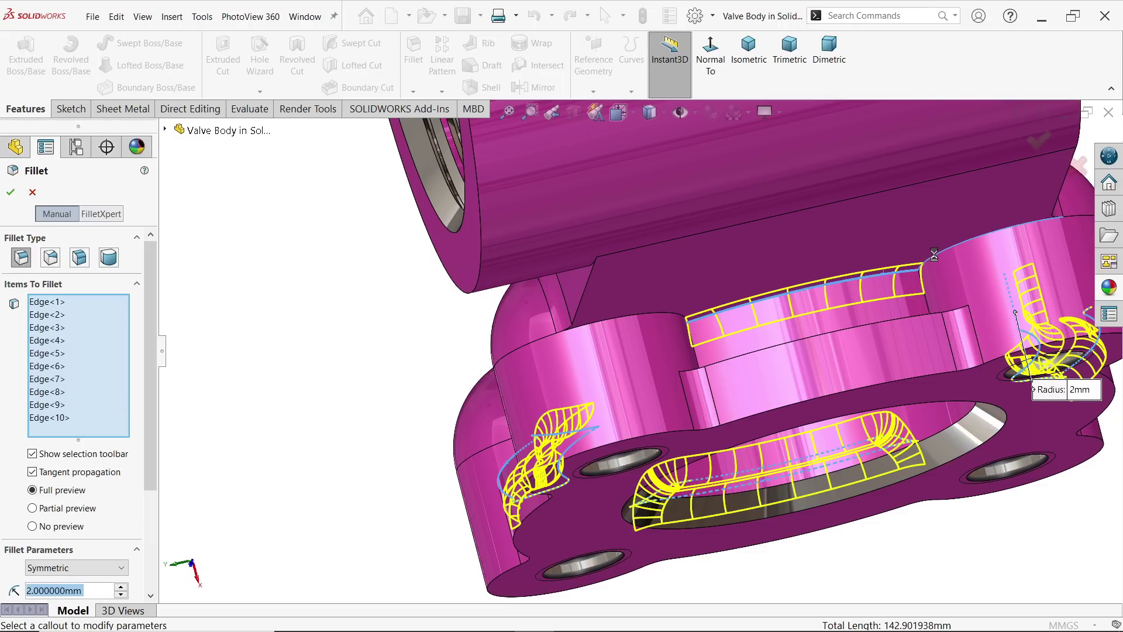
{"action": "left_click", "coordinate": [666, 318]}
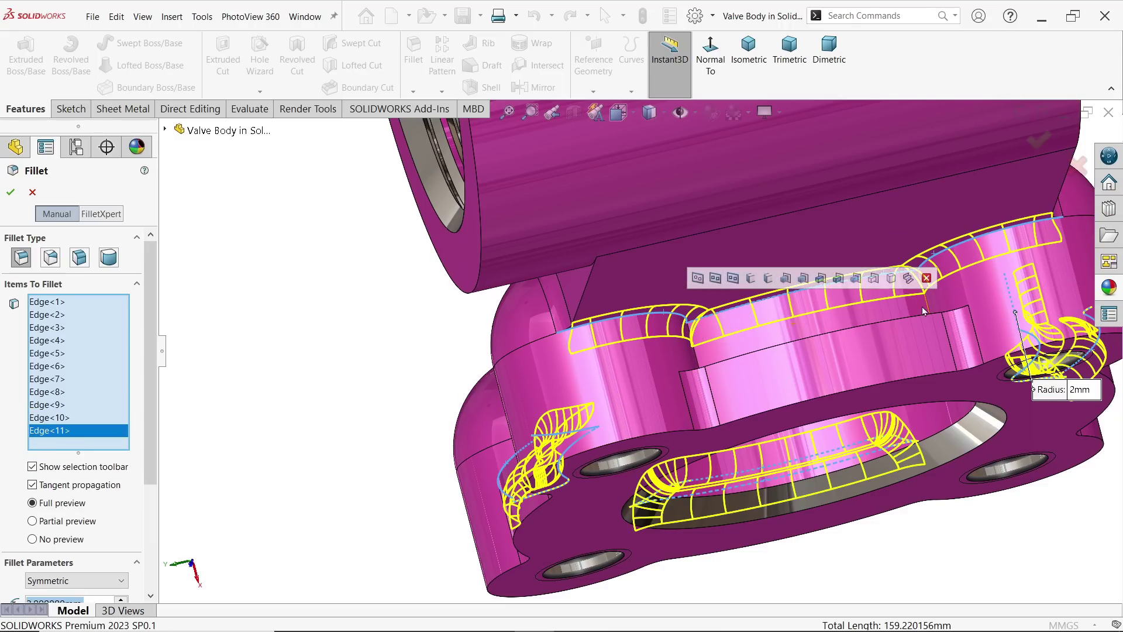
Step: Add the inner and outer edges of the fourth flange ledge and complete the 2 mm fillet
{"action": "middle_click_drag", "start_coordinate": [922, 307], "coordinate": [926, 348]}
{"action": "scroll", "coordinate": [913, 343], "scroll_direction": "down", "scroll_amount": 3}
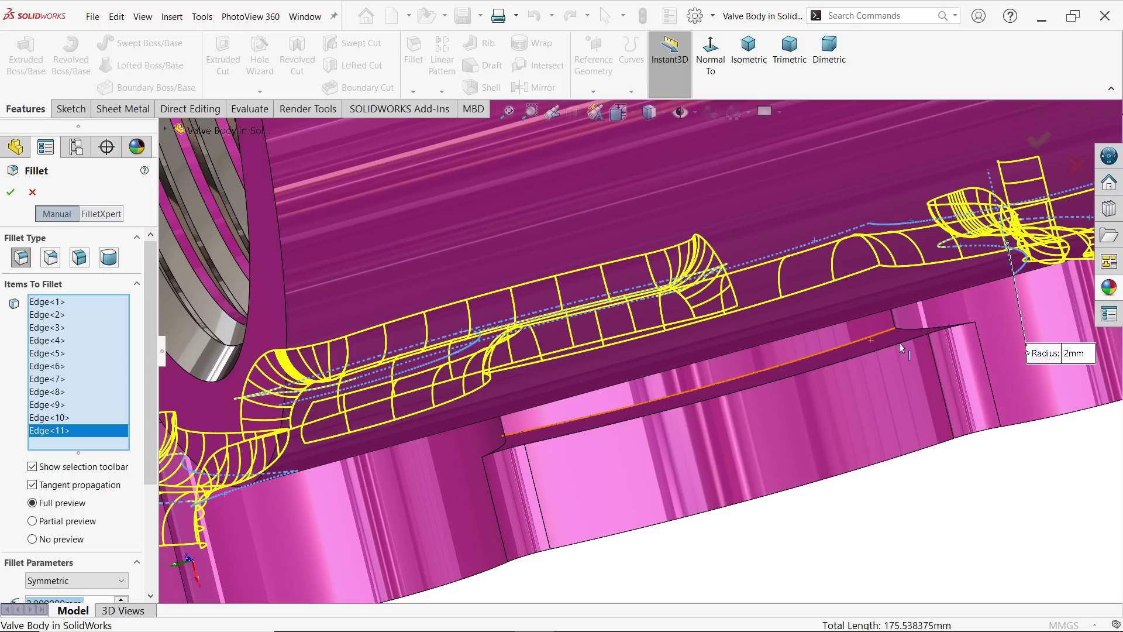
{"action": "left_click", "coordinate": [838, 353]}
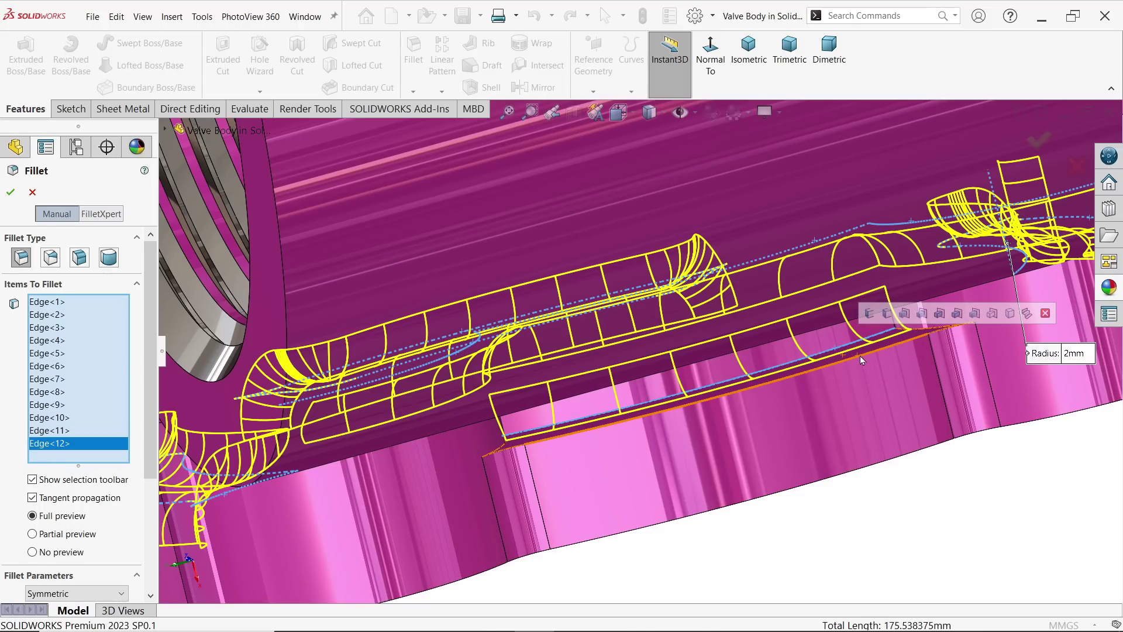
{"action": "left_click", "coordinate": [860, 356]}
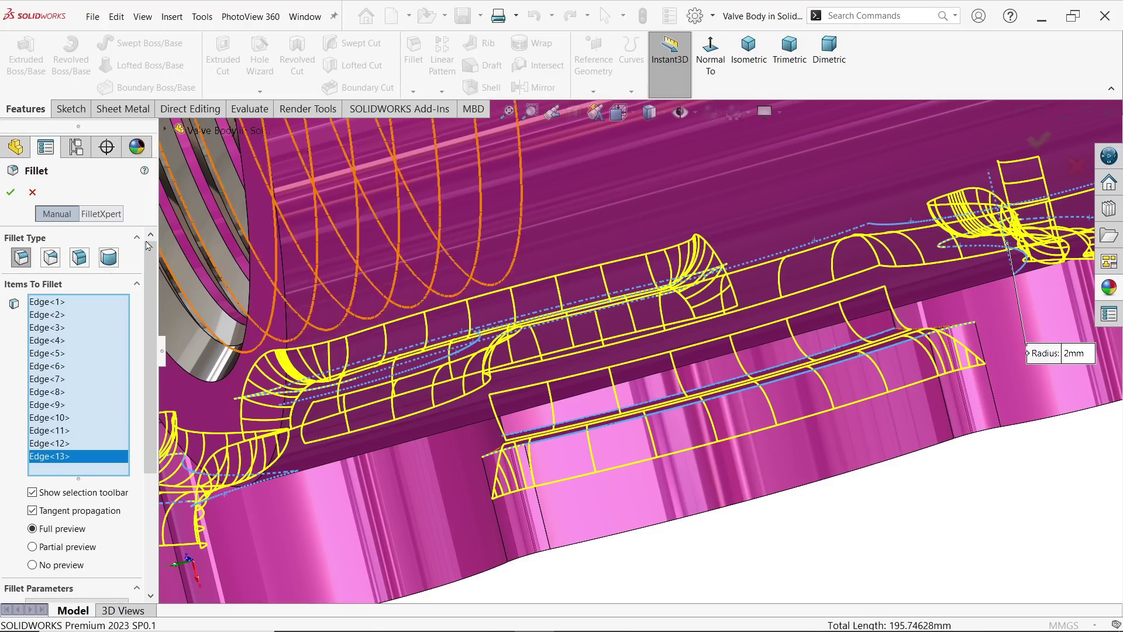
{"action": "left_click", "coordinate": [9, 191]}
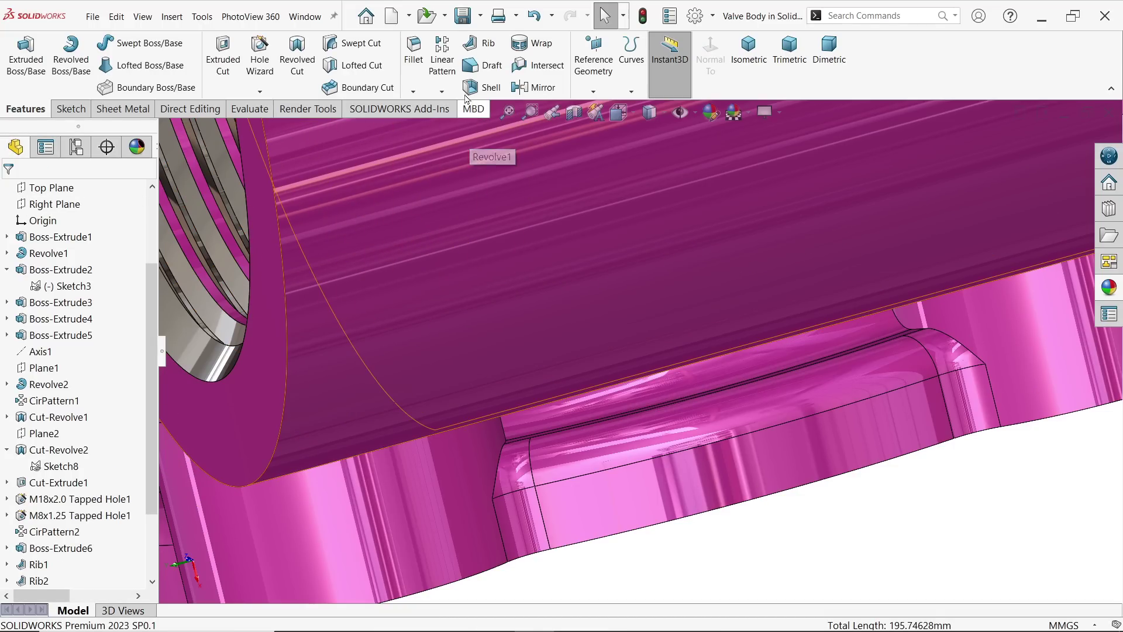
{"action": "left_click", "coordinate": [417, 66]}
{"action": "middle_click_drag", "start_coordinate": [847, 331], "coordinate": [907, 286]}
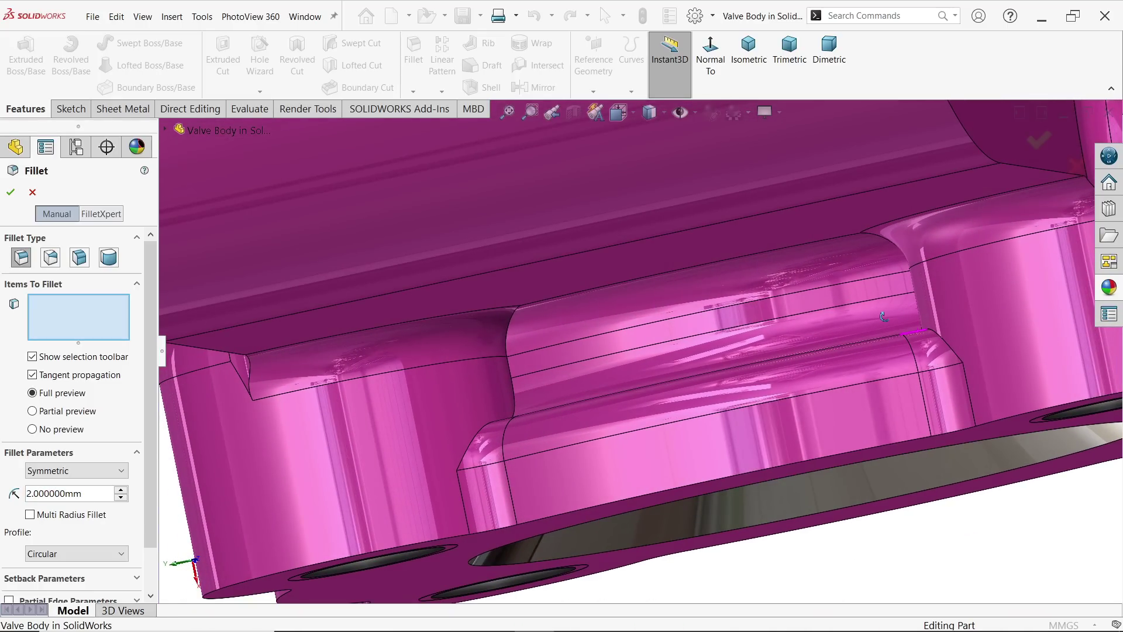
{"action": "left_click", "coordinate": [33, 193]}
Step: Reopen the third fillet feature for editing and remove the last selected ledge edge from its items
{"action": "scroll", "coordinate": [157, 384], "scroll_direction": "down", "scroll_amount": 2}
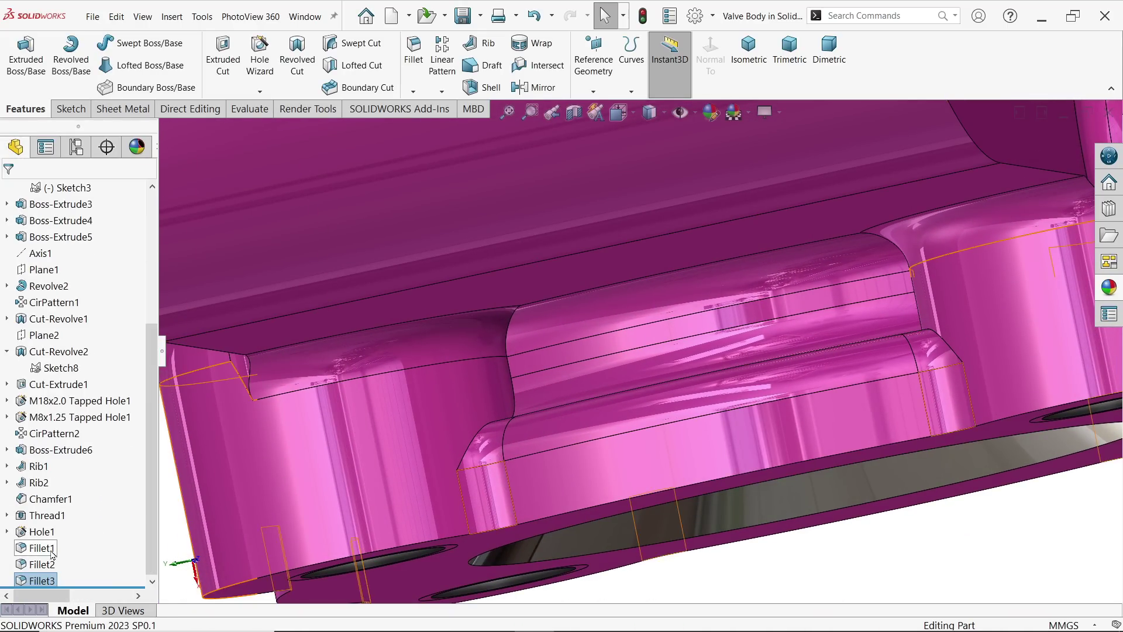
{"action": "right_click", "coordinate": [27, 582]}
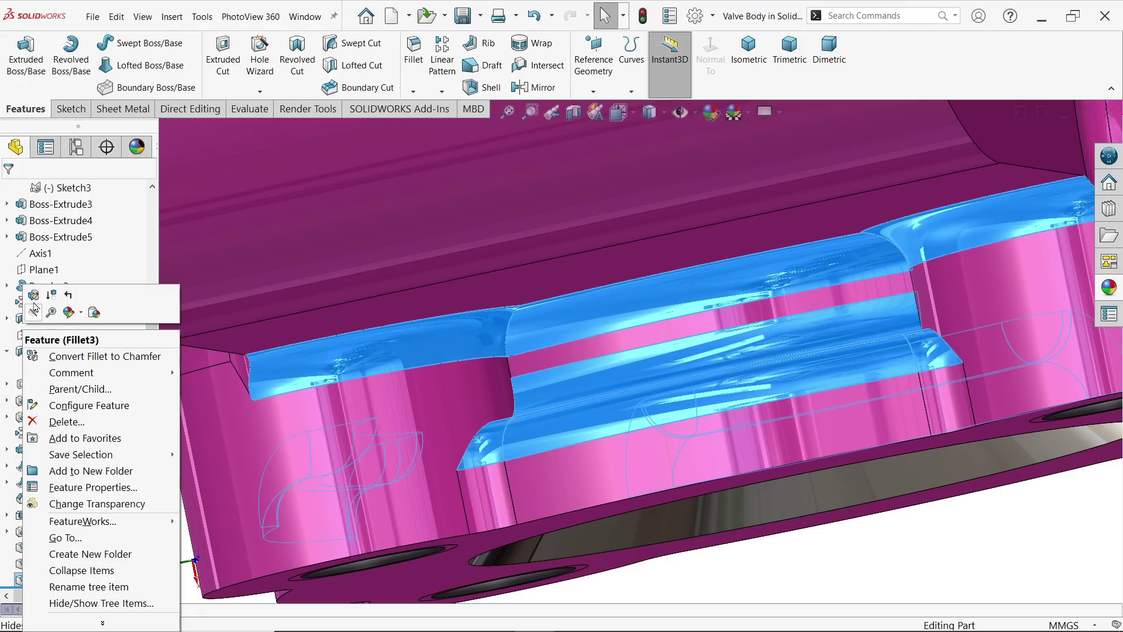
{"action": "left_click", "coordinate": [34, 297]}
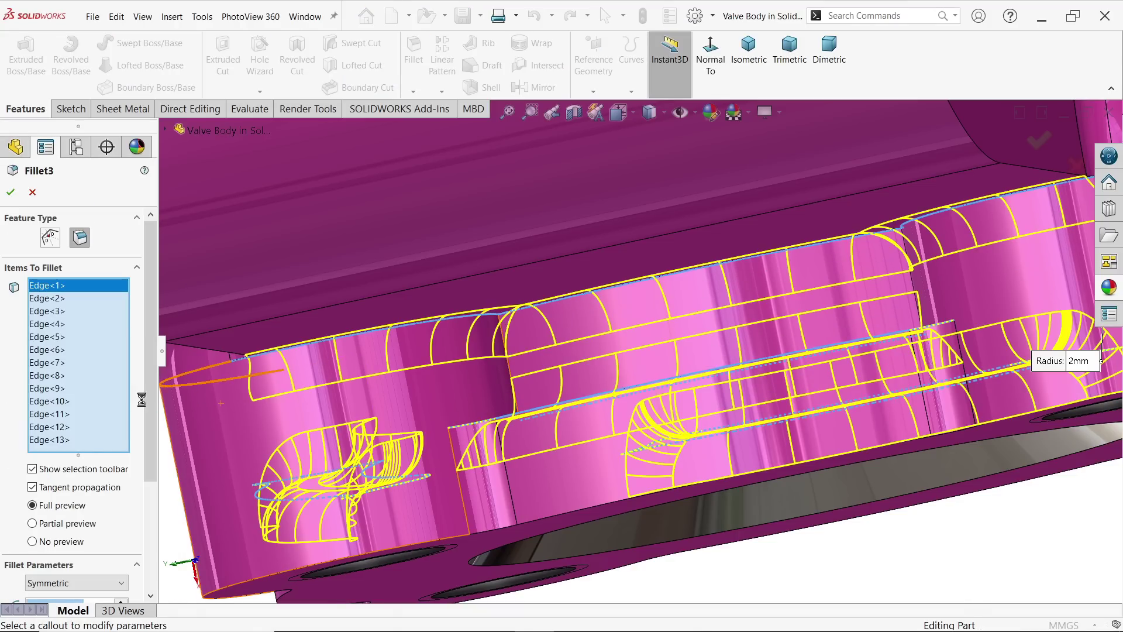
{"action": "left_click", "coordinate": [52, 428]}
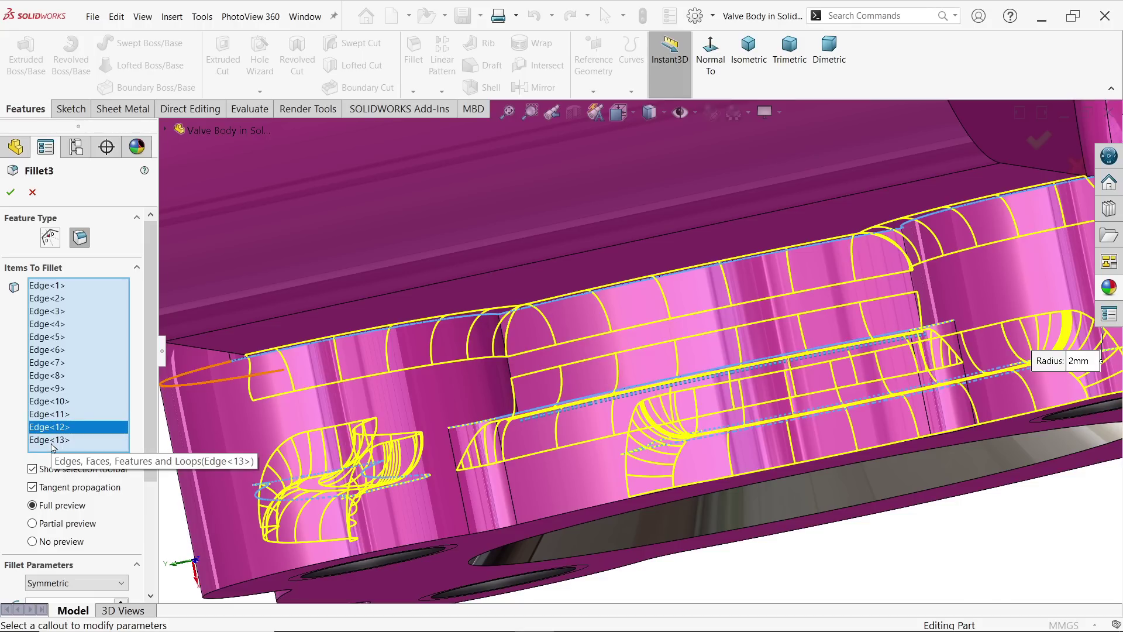
{"action": "left_click", "coordinate": [51, 443]}
{"action": "key", "text": "Delete"}
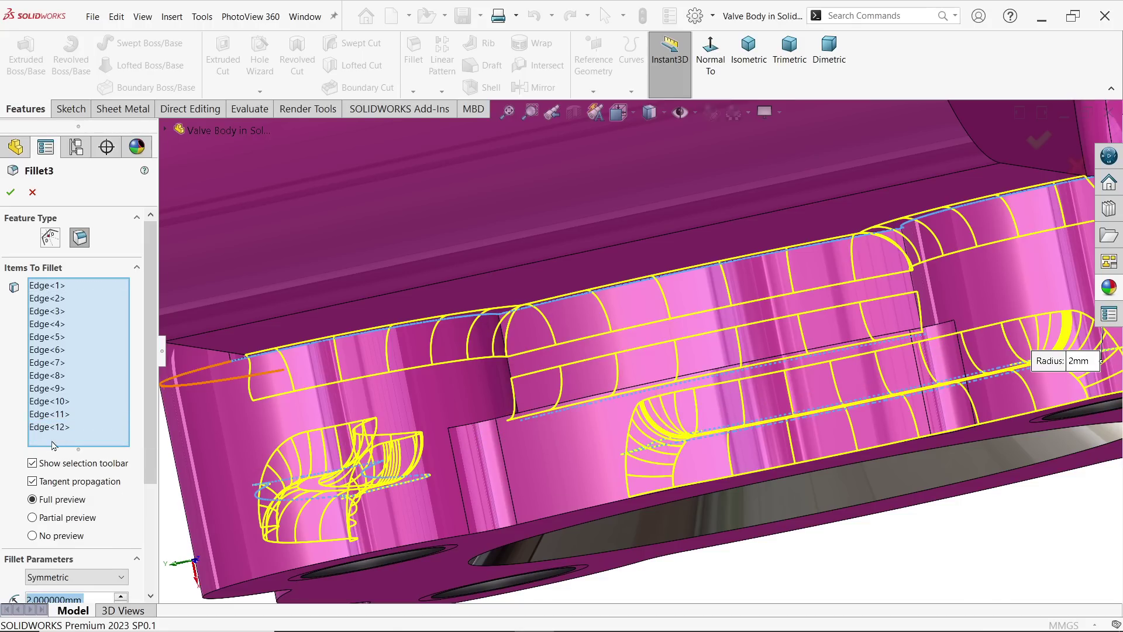
Step: Add the two short end edges of the flange ledge to the third fillet and accept the edit
{"action": "middle_click_drag", "start_coordinate": [329, 419], "coordinate": [331, 468]}
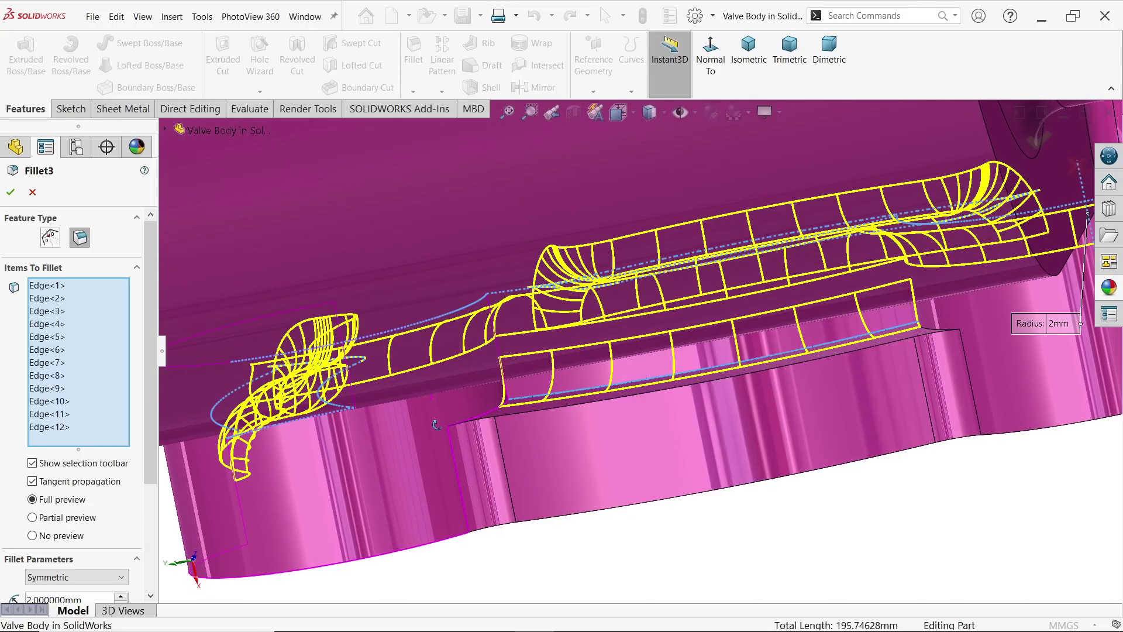
{"action": "left_click", "coordinate": [494, 414]}
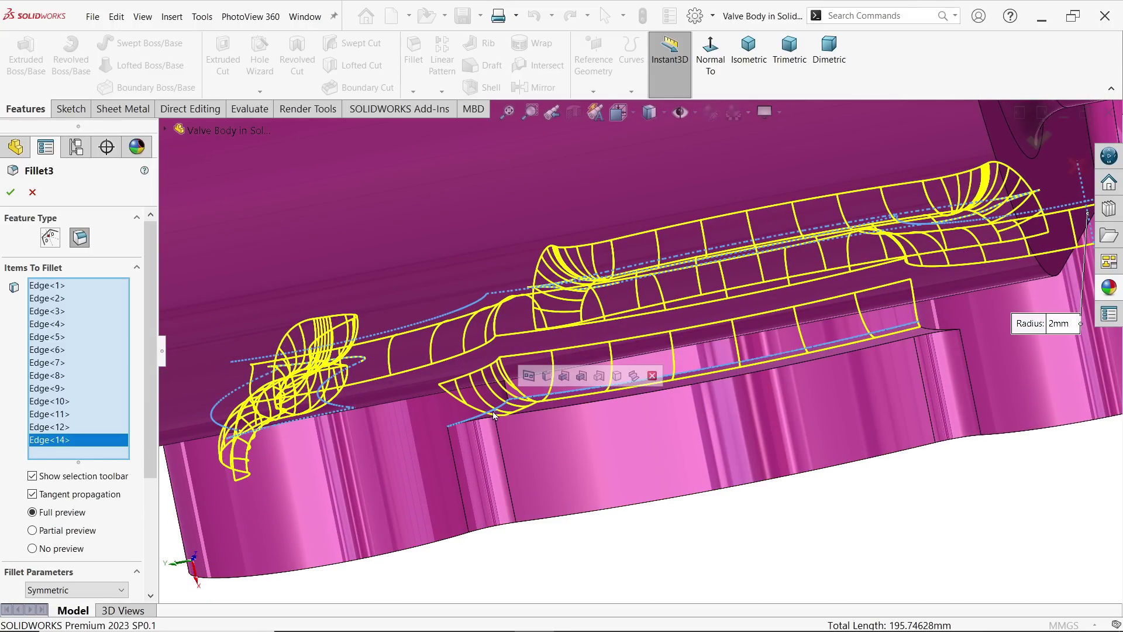
{"action": "left_click", "coordinate": [934, 332]}
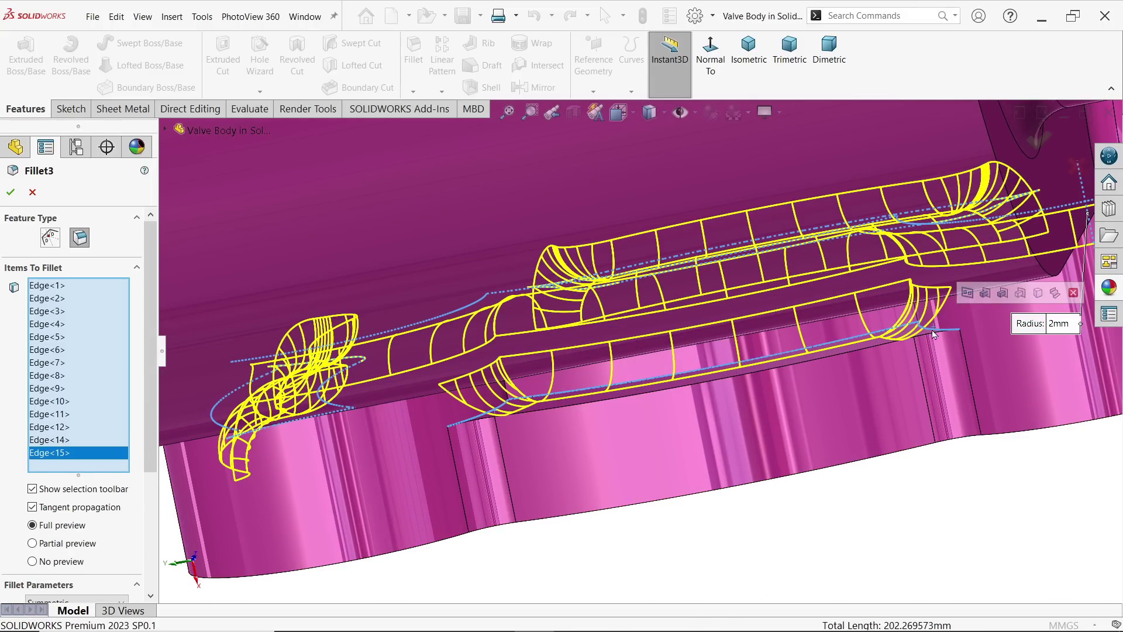
{"action": "left_click", "coordinate": [11, 192]}
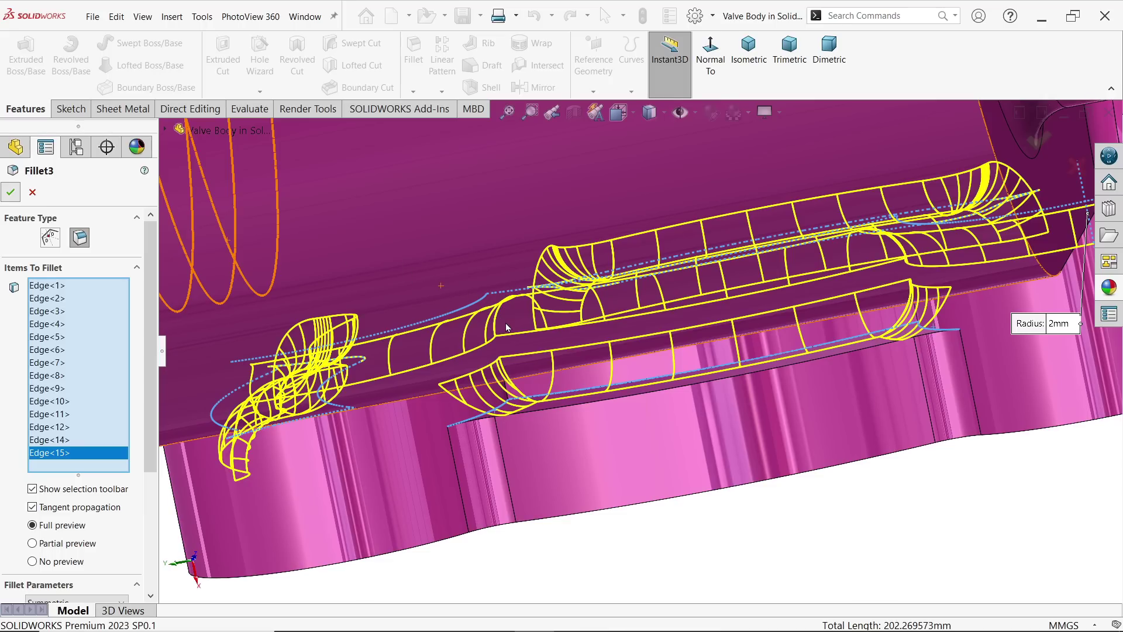
Step: Create a separate 2 mm fillet on the two end edges and the long outer edge of that flange ledge
{"action": "scroll", "coordinate": [693, 402], "scroll_direction": "down", "scroll_amount": 5}
{"action": "middle_click_drag", "start_coordinate": [689, 367], "coordinate": [672, 266]}
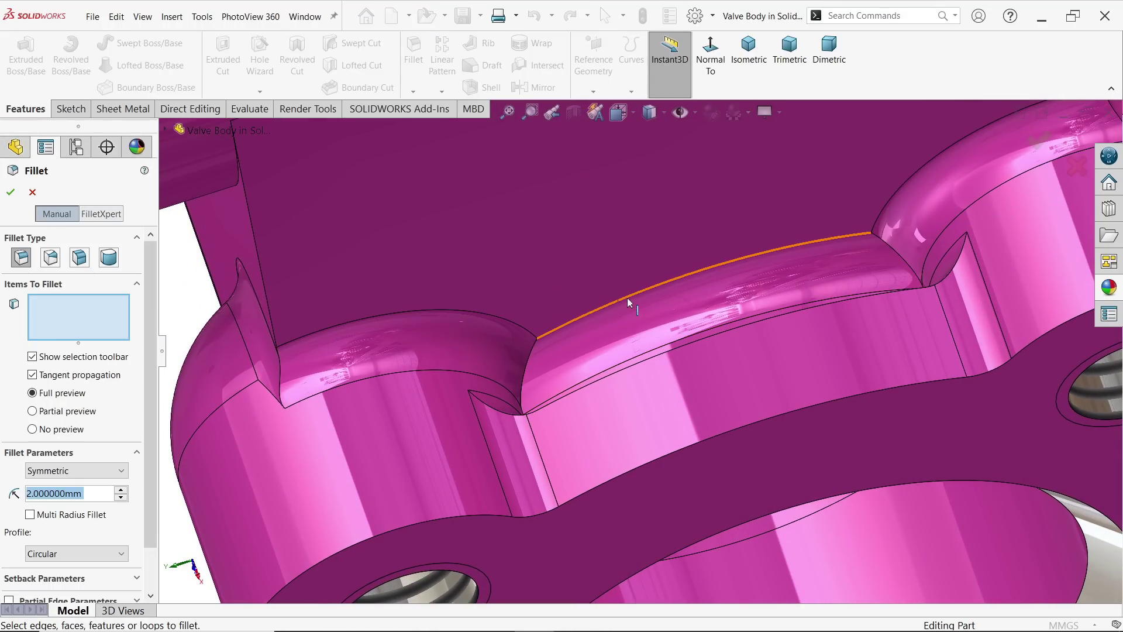
{"action": "middle_click_drag", "start_coordinate": [627, 298], "coordinate": [775, 395]}
{"action": "left_click", "coordinate": [560, 404]}
{"action": "left_click", "coordinate": [837, 354]}
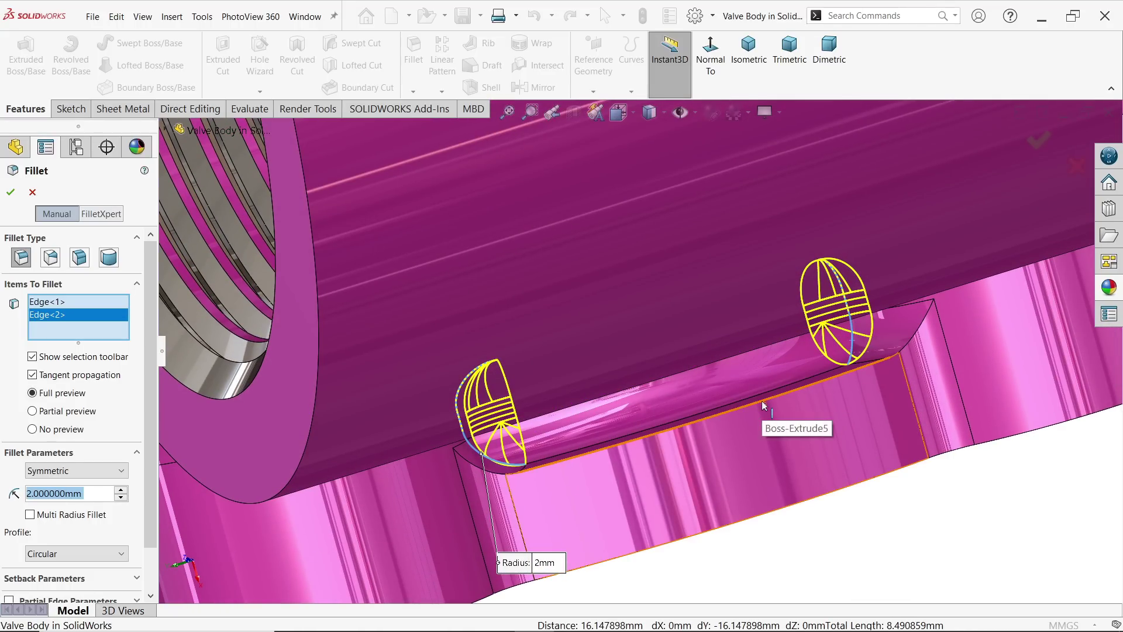
{"action": "left_click", "coordinate": [764, 402]}
{"action": "scroll", "coordinate": [770, 404], "scroll_direction": "up", "scroll_amount": 4}
{"action": "middle_click_drag", "start_coordinate": [787, 397], "coordinate": [665, 409]}
{"action": "middle_click_drag", "start_coordinate": [871, 381], "coordinate": [844, 466]}
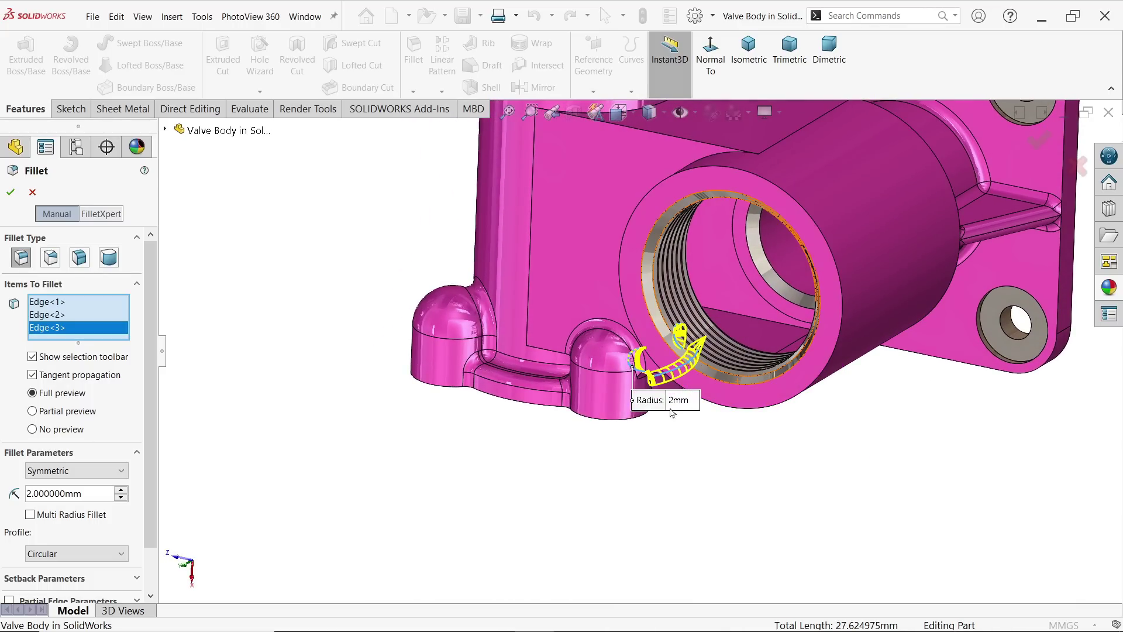
{"action": "left_click", "coordinate": [10, 195]}
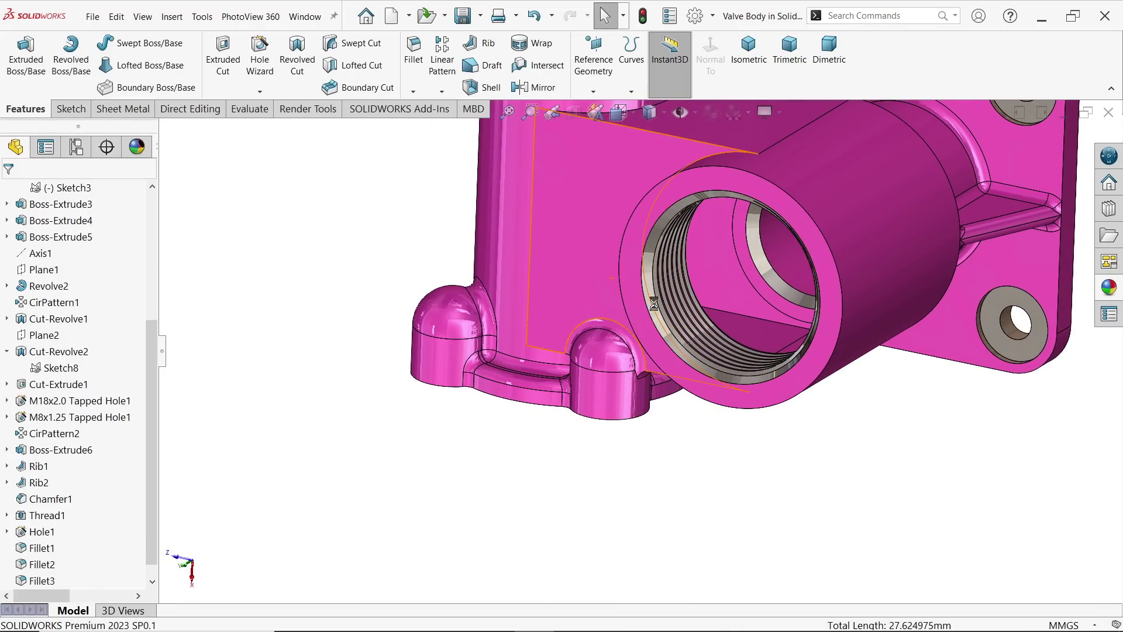
Step: Show the valve body in isometric orientation with a section view cut along the Right Plane
{"action": "scroll", "coordinate": [779, 318], "scroll_direction": "up", "scroll_amount": 5}
{"action": "left_click", "coordinate": [759, 67]}
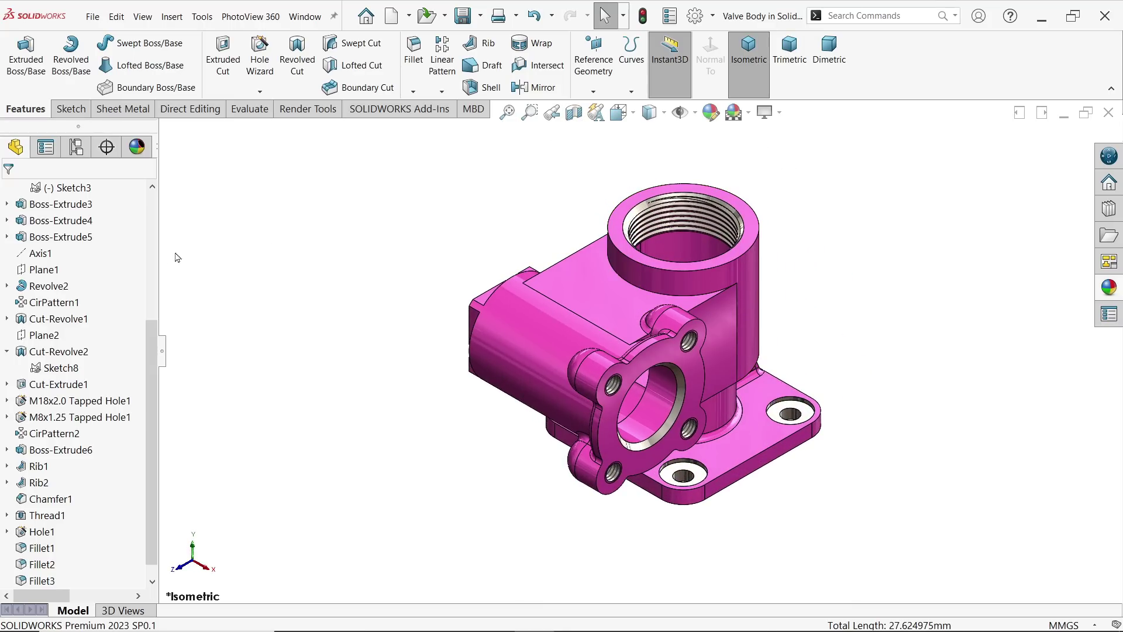
{"action": "left_click_drag", "start_coordinate": [148, 396], "coordinate": [182, 239]}
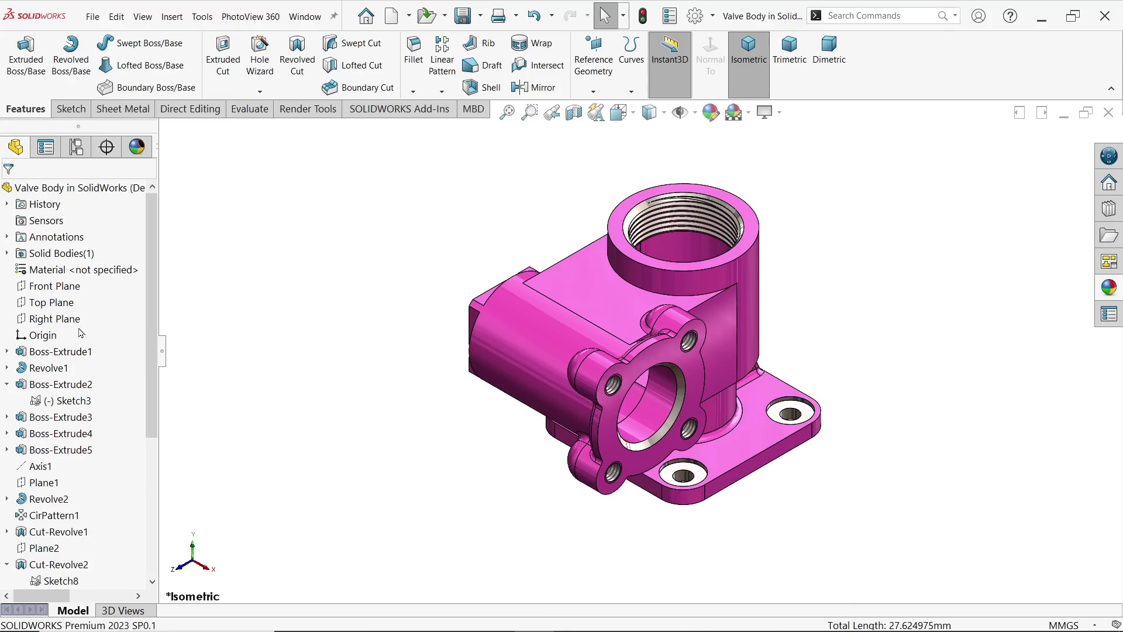
{"action": "left_click", "coordinate": [54, 318]}
{"action": "left_click", "coordinate": [572, 114]}
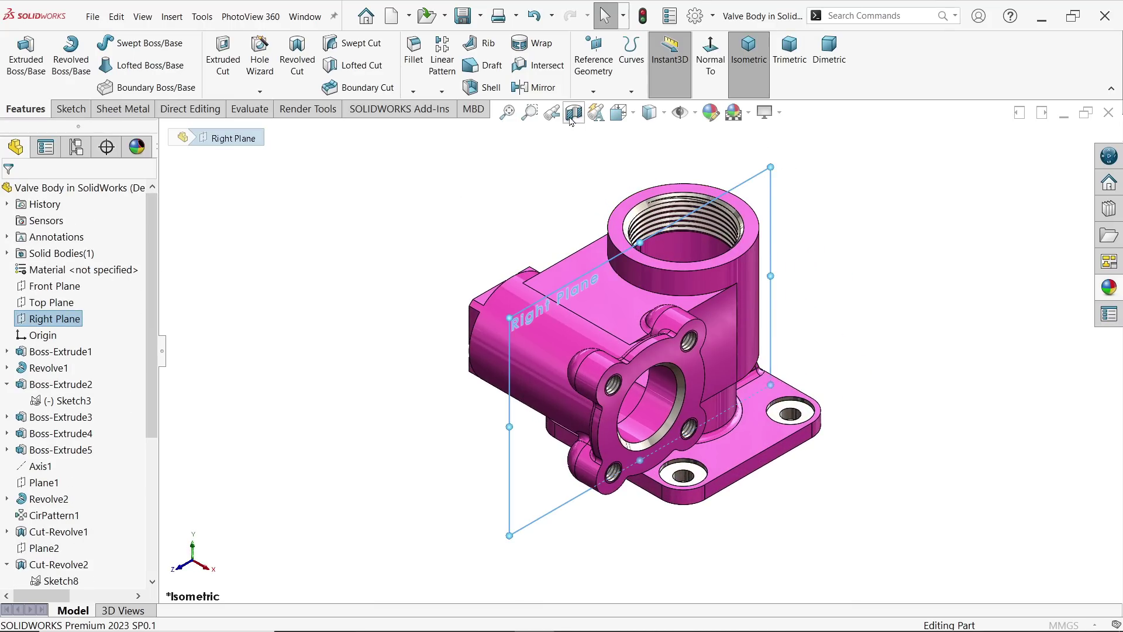
{"action": "left_click", "coordinate": [11, 193]}
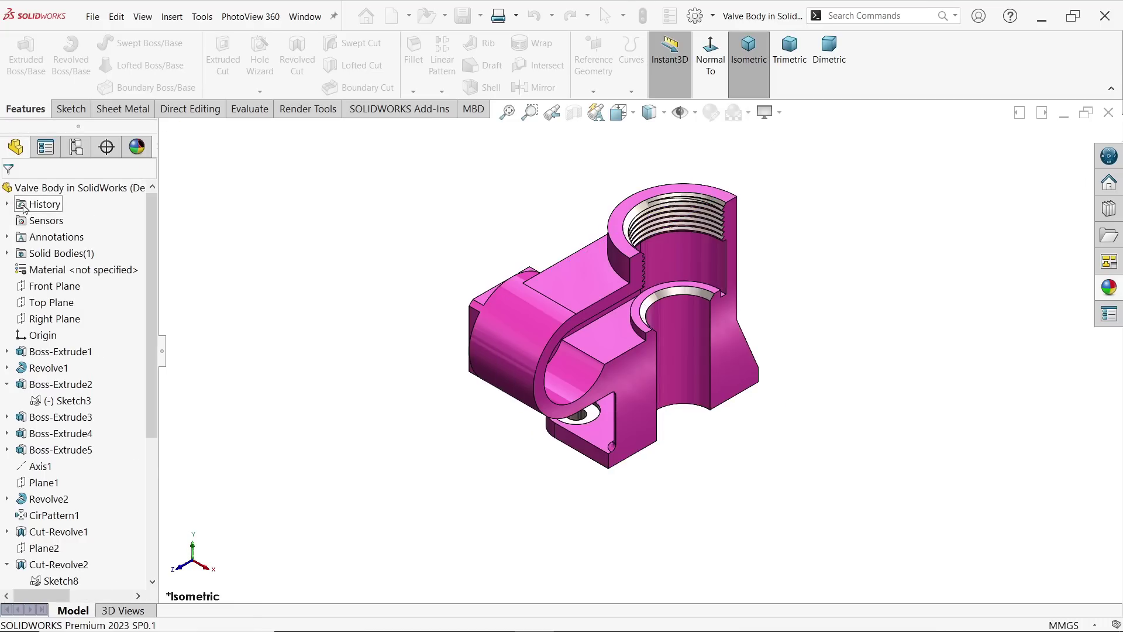
Step: Fillet the straight floor edge and the curved end edge along the main cavity's inner wall with a 2 mm radius
{"action": "left_click", "coordinate": [414, 53]}
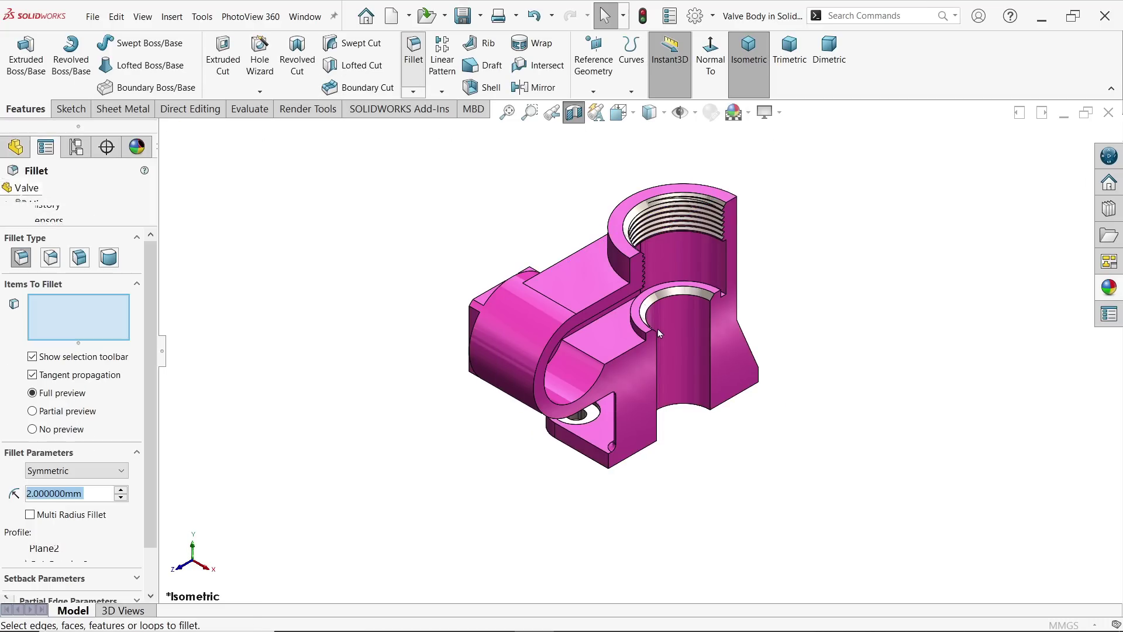
{"action": "scroll", "coordinate": [657, 328], "scroll_direction": "down", "scroll_amount": 5}
{"action": "left_click", "coordinate": [556, 320]}
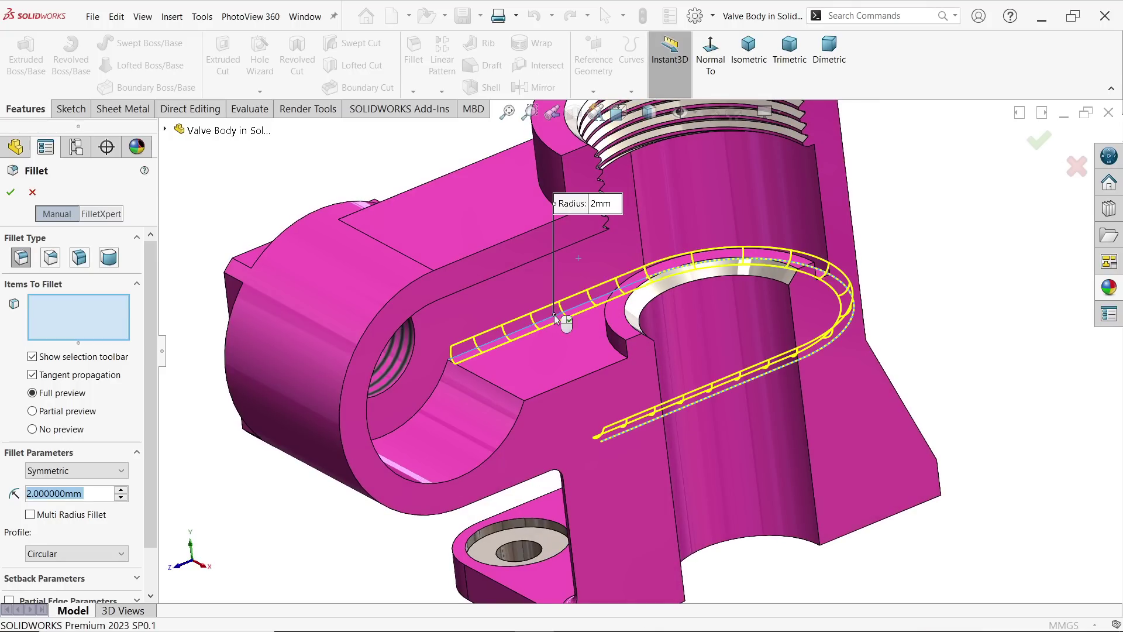
{"action": "left_click", "coordinate": [435, 392]}
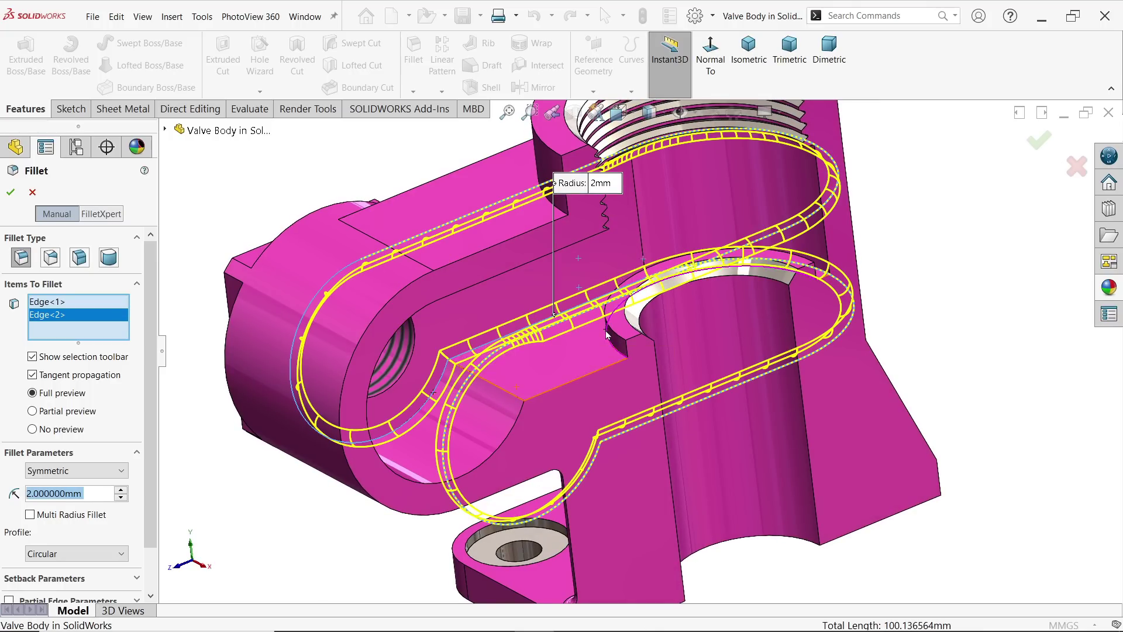
{"action": "middle_click_drag", "start_coordinate": [497, 392], "coordinate": [604, 359]}
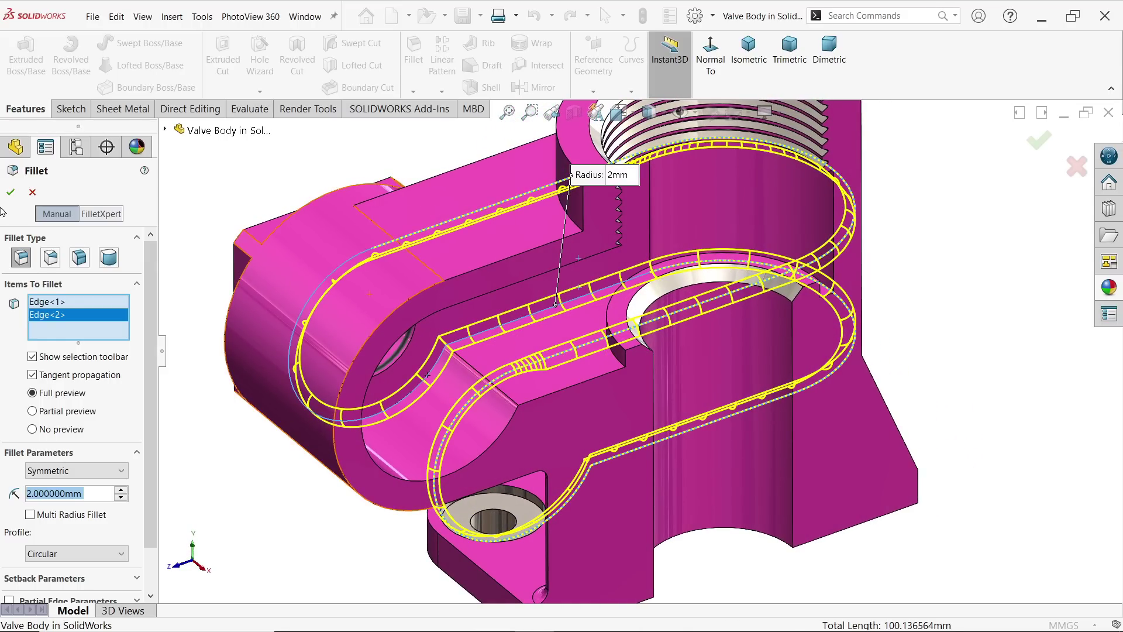
{"action": "left_click", "coordinate": [11, 192]}
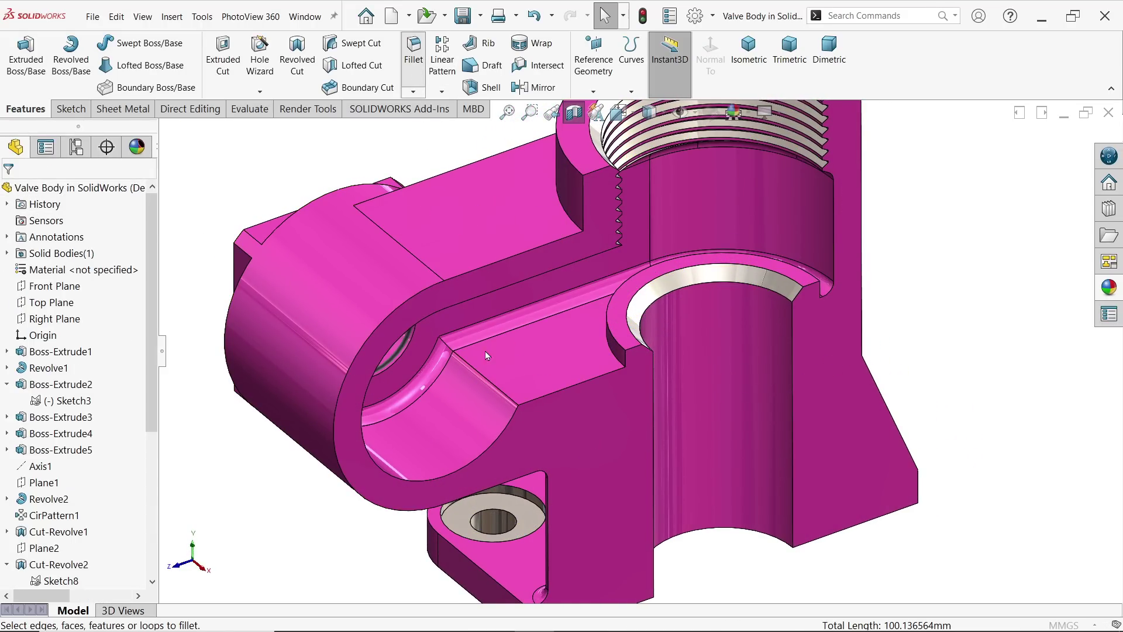
{"action": "left_click", "coordinate": [483, 379]}
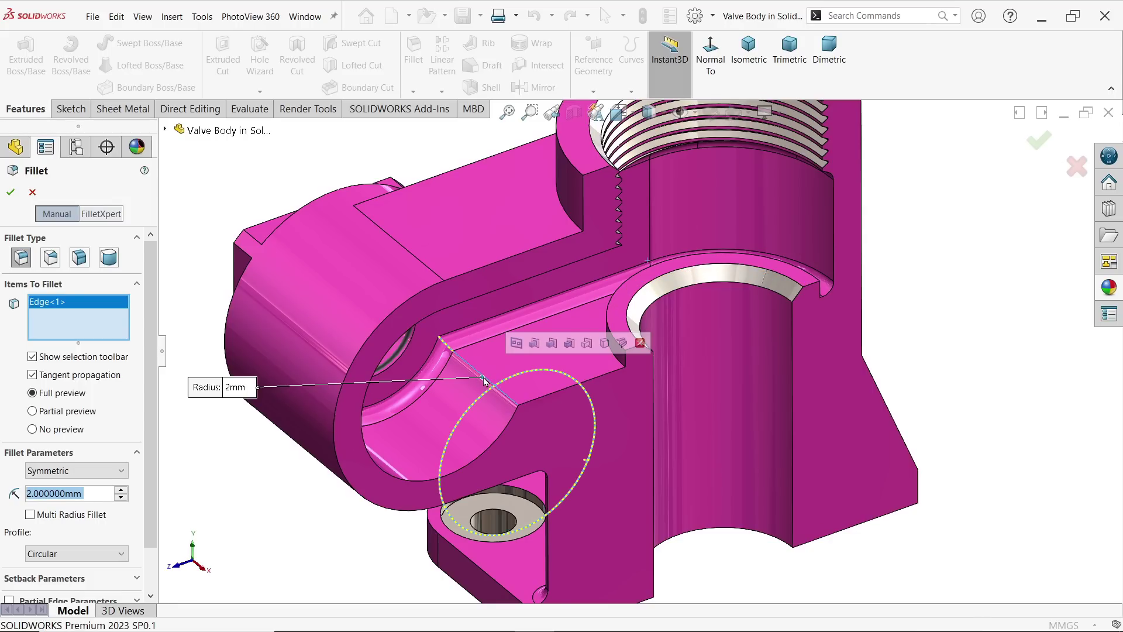
{"action": "right_click", "coordinate": [66, 321]}
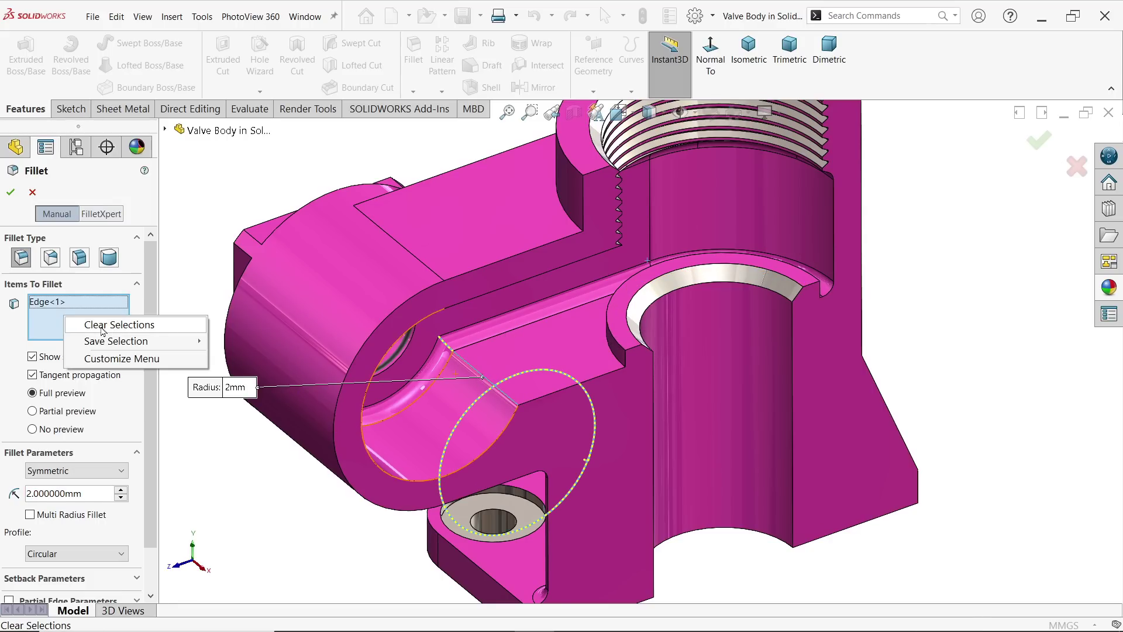
{"action": "left_click", "coordinate": [93, 324]}
Step: Add a 1 mm fillet around the base of the raised seat inside the cavity and turn off the section view
{"action": "scroll", "coordinate": [579, 331], "scroll_direction": "down", "scroll_amount": 2}
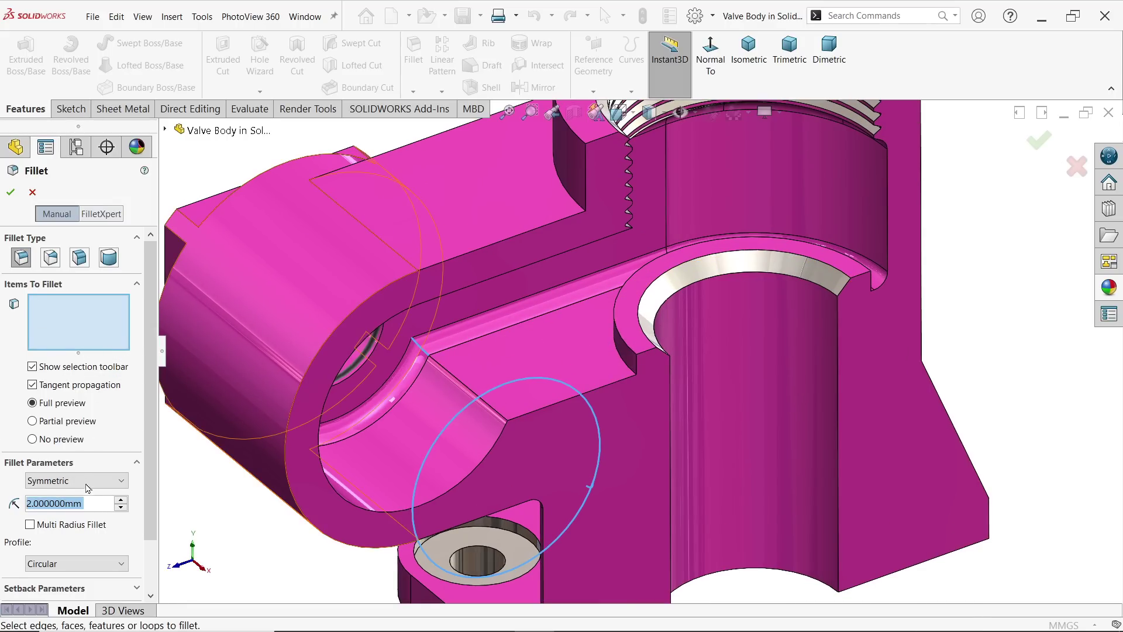
{"action": "type", "text": "1"}
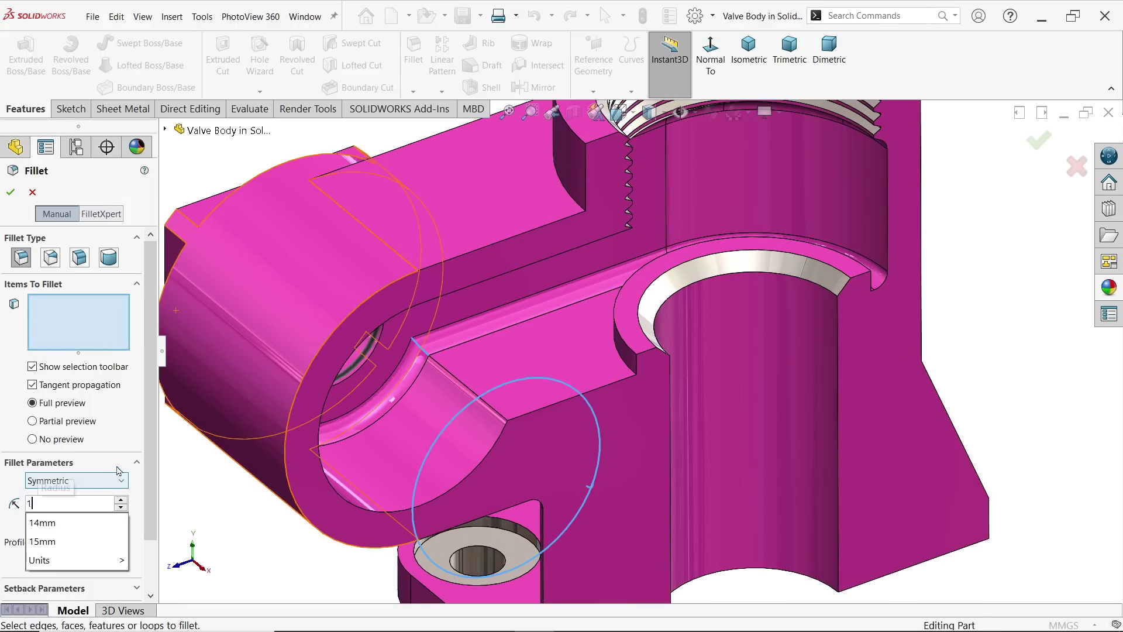
{"action": "key", "text": "Return"}
{"action": "left_click", "coordinate": [627, 366]}
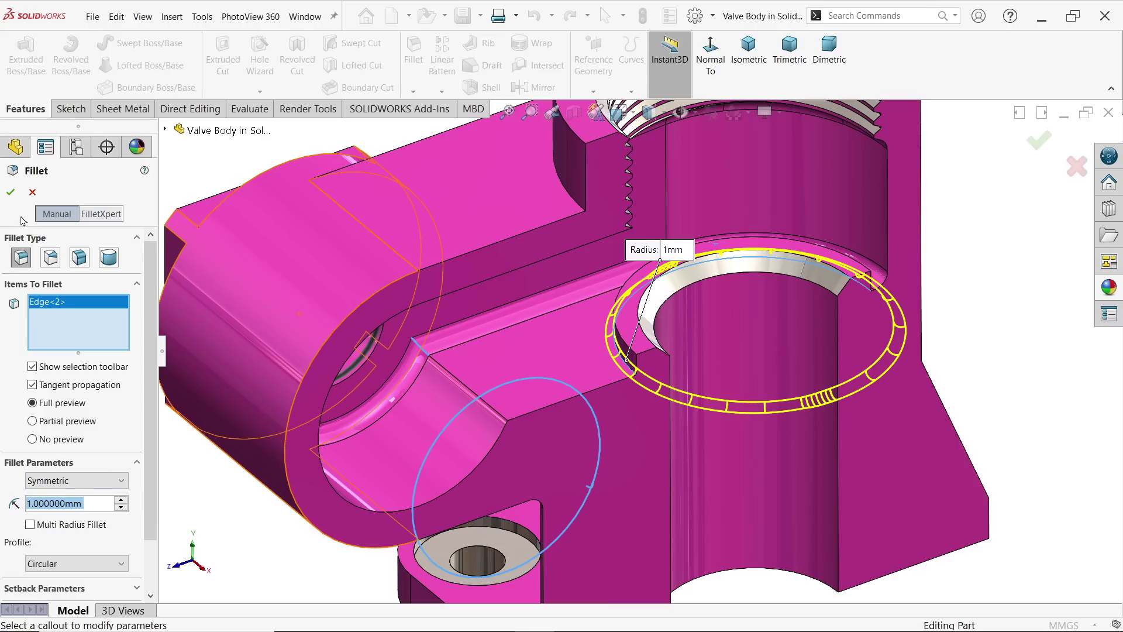
{"action": "left_click", "coordinate": [11, 192]}
{"action": "scroll", "coordinate": [498, 344], "scroll_direction": "up", "scroll_amount": 1}
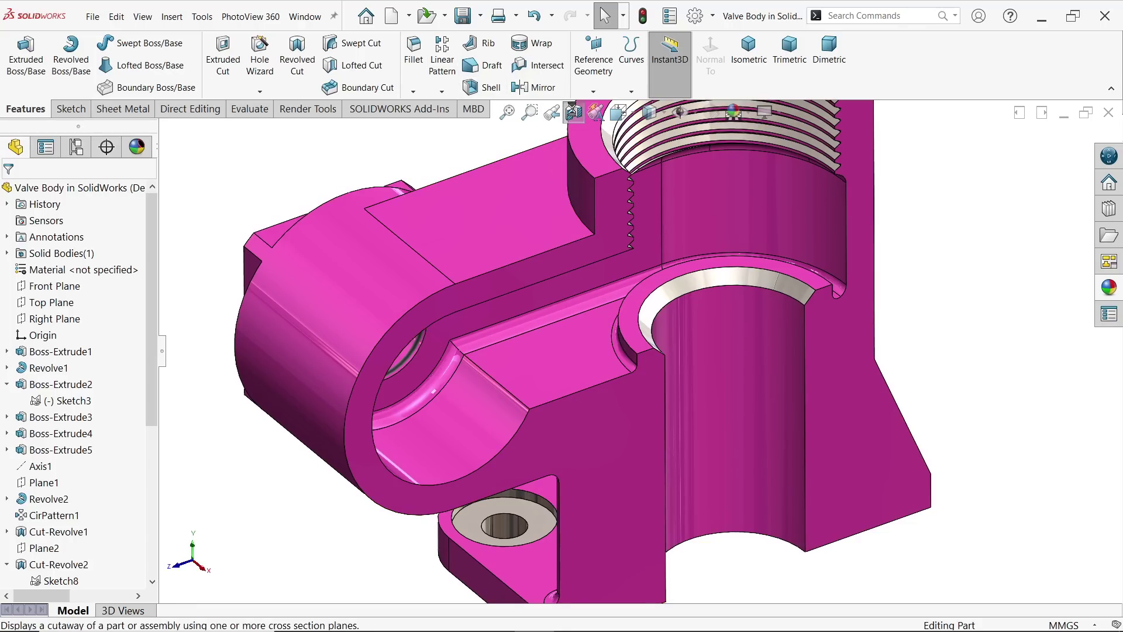
{"action": "left_click", "coordinate": [574, 111]}
{"action": "middle_click_drag", "start_coordinate": [559, 319], "coordinate": [520, 284]}
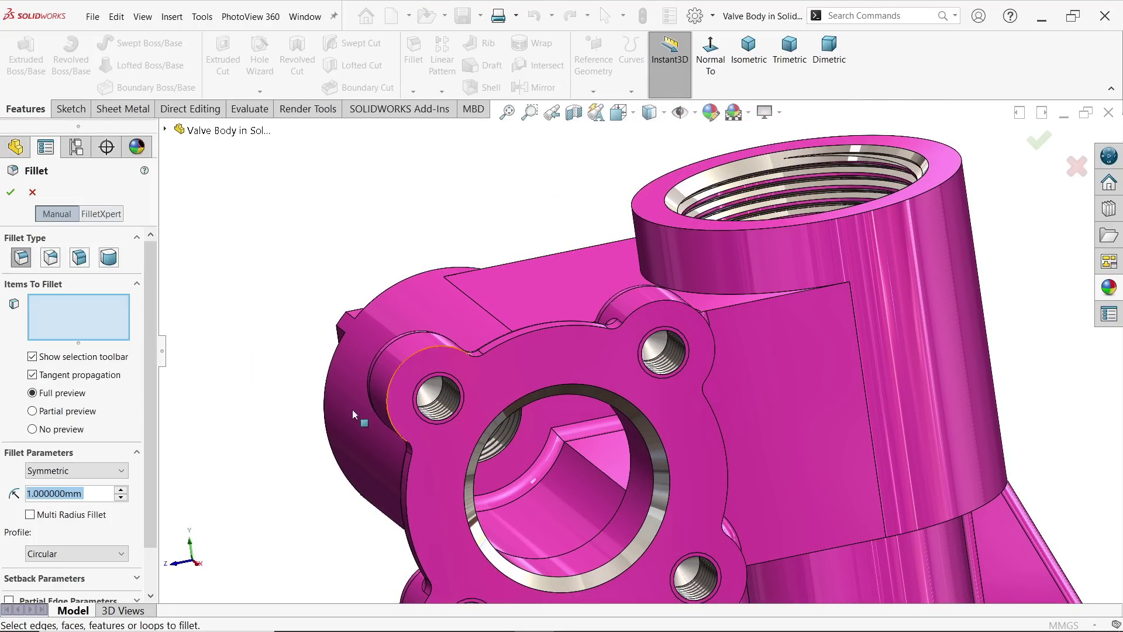
{"action": "type", "text": "2"}
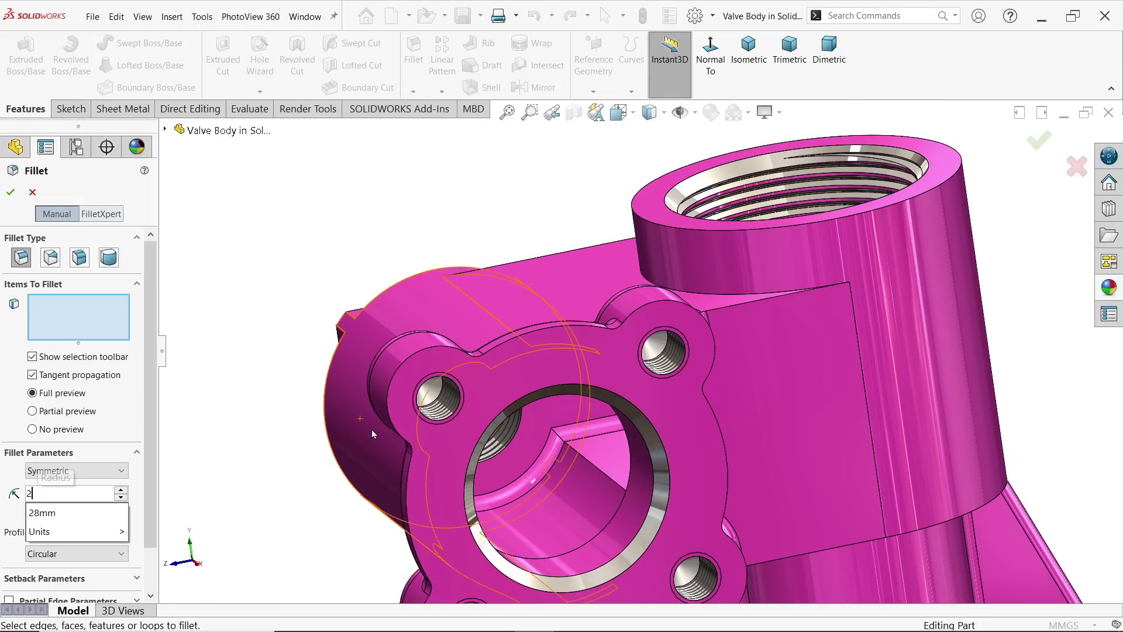
{"action": "key", "text": "Return"}
{"action": "left_click", "coordinate": [588, 462]}
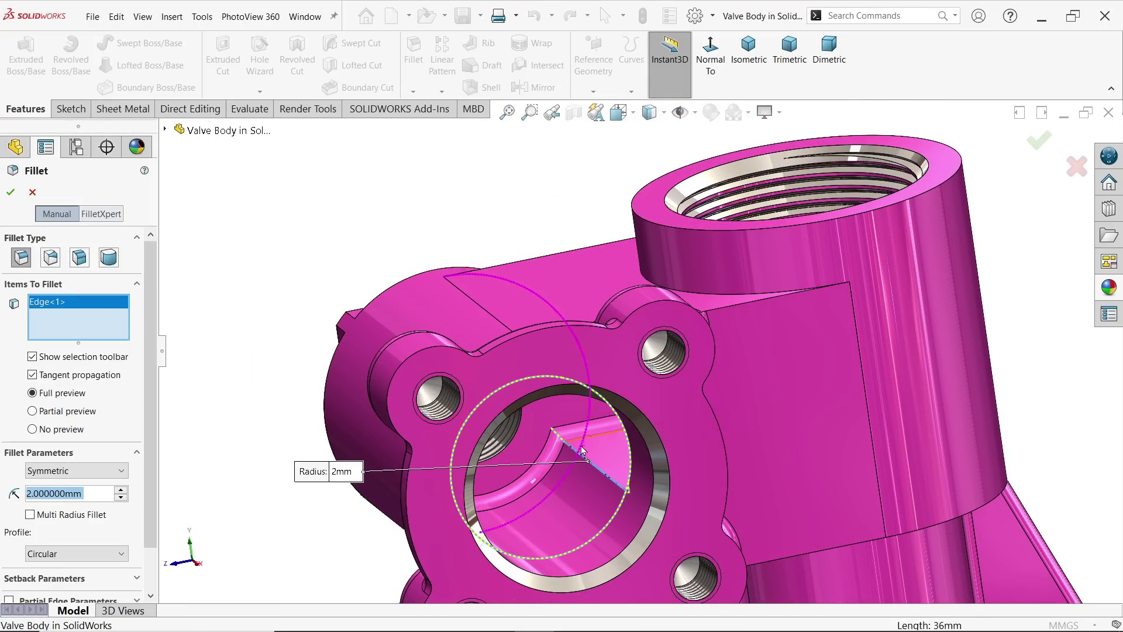
{"action": "middle_click_drag", "start_coordinate": [590, 467], "coordinate": [599, 278]}
{"action": "scroll", "coordinate": [595, 455], "scroll_direction": "up", "scroll_amount": 6}
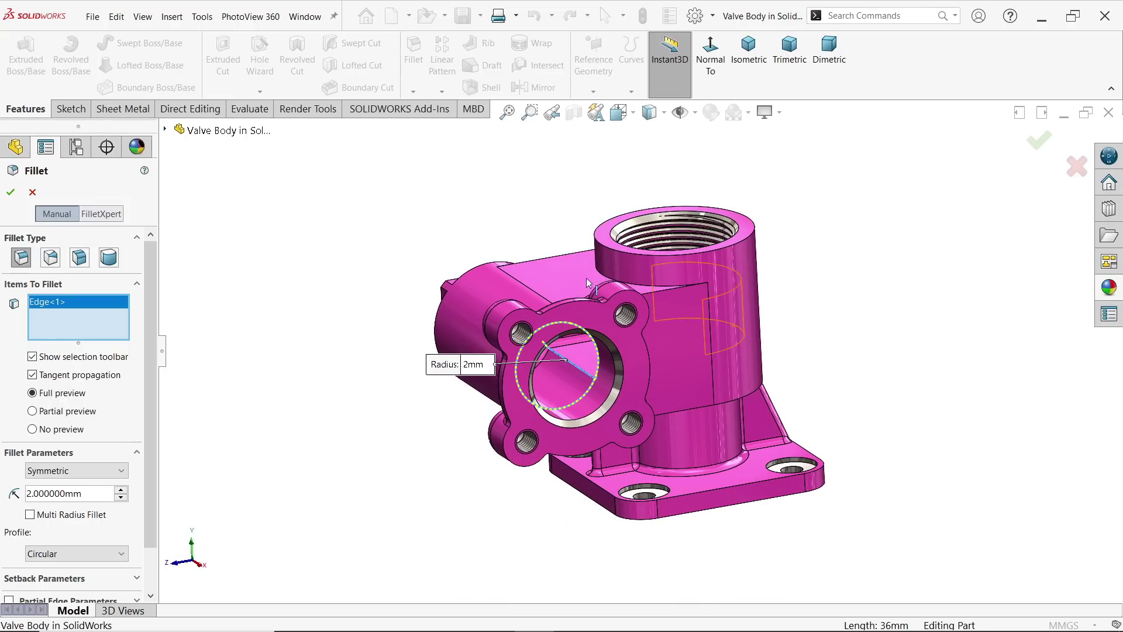
{"action": "right_click", "coordinate": [83, 315]}
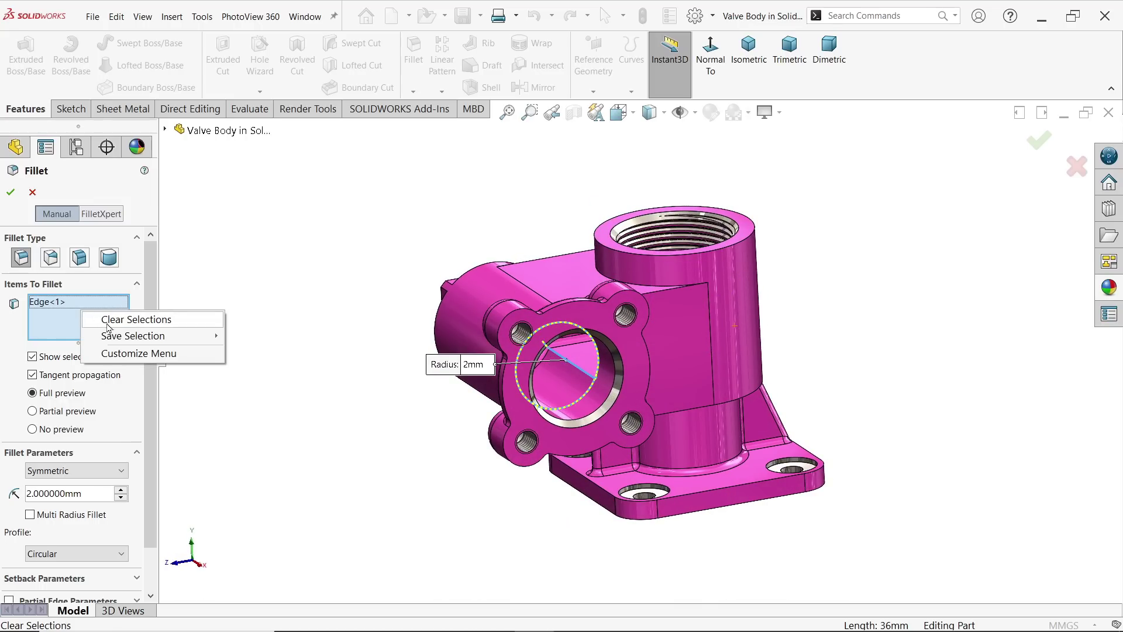
{"action": "left_click", "coordinate": [108, 323]}
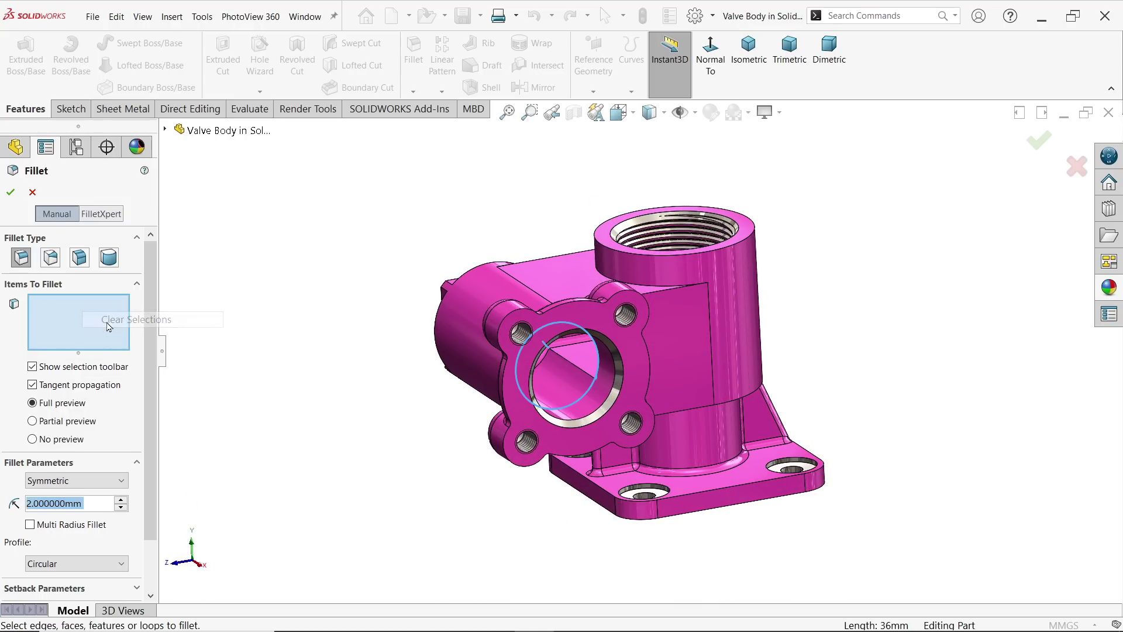
{"action": "left_click", "coordinate": [32, 192]}
{"action": "left_click_drag", "start_coordinate": [150, 410], "coordinate": [148, 559]}
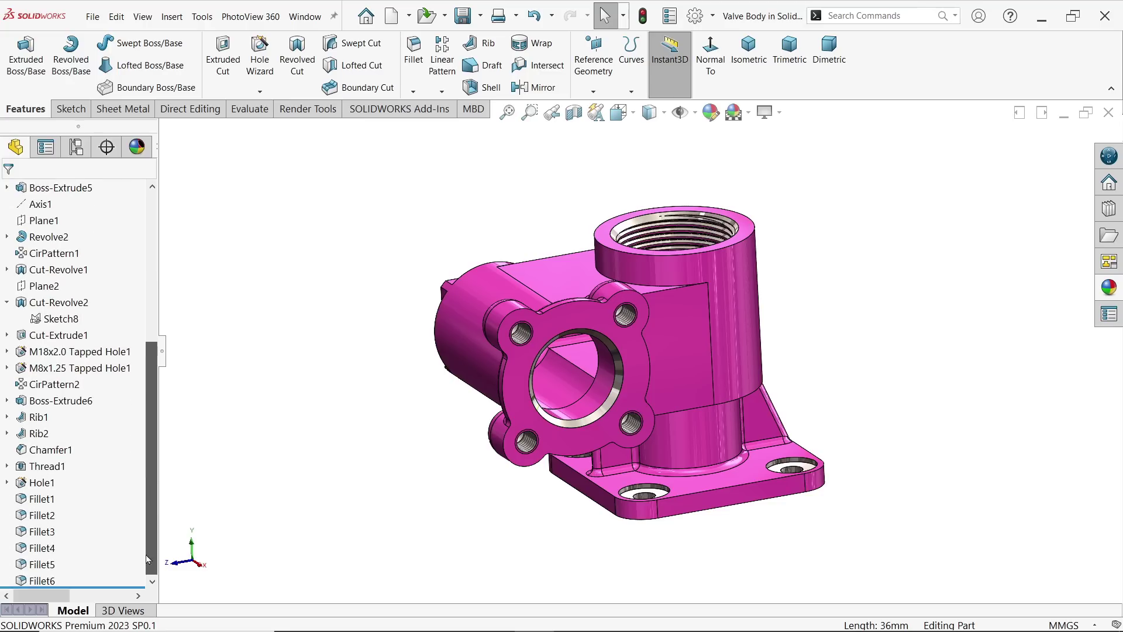
Step: Roll the model history back to before Fillet5 and fillet the straight inner cavity edge visible through the flange bore with a 2 mm radius
{"action": "left_click", "coordinate": [42, 564]}
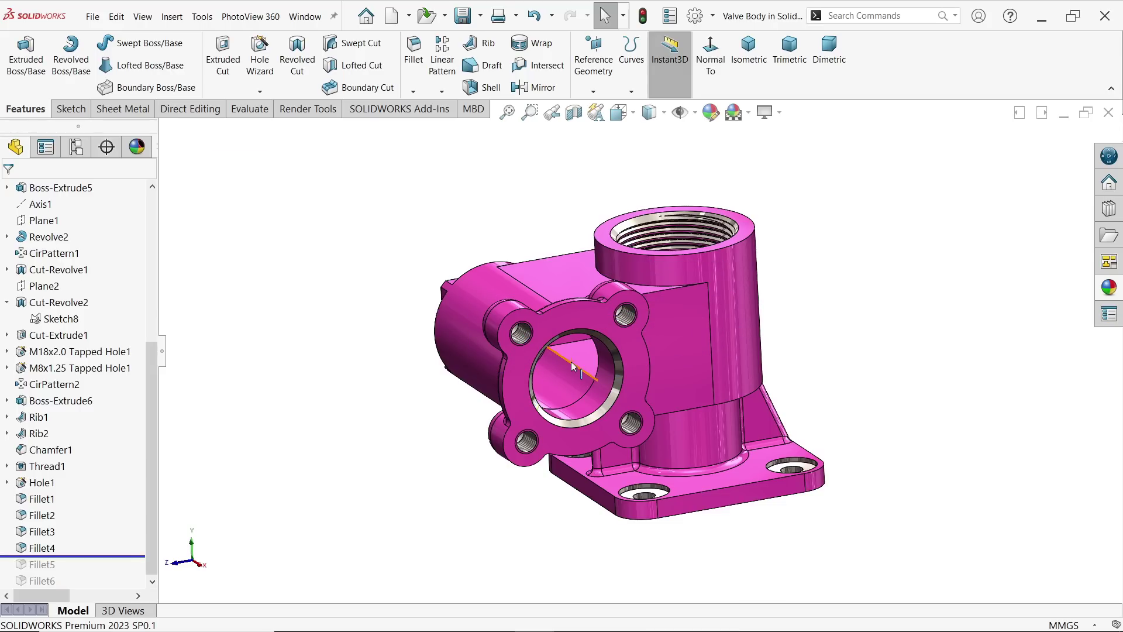
{"action": "scroll", "coordinate": [561, 366], "scroll_direction": "down", "scroll_amount": 3}
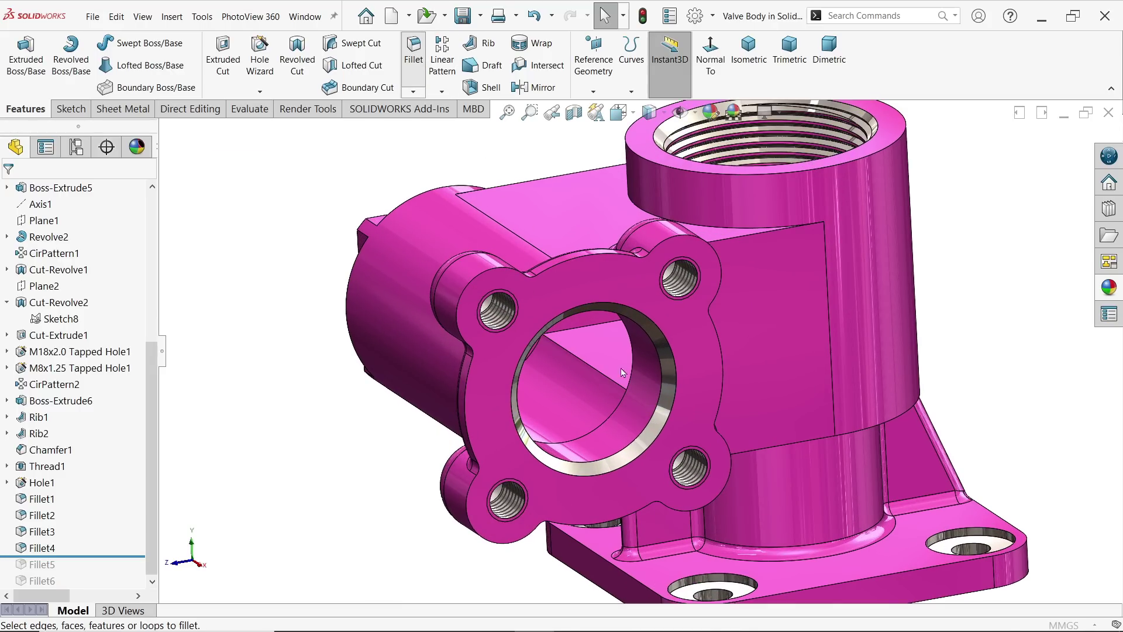
{"action": "left_click", "coordinate": [593, 367]}
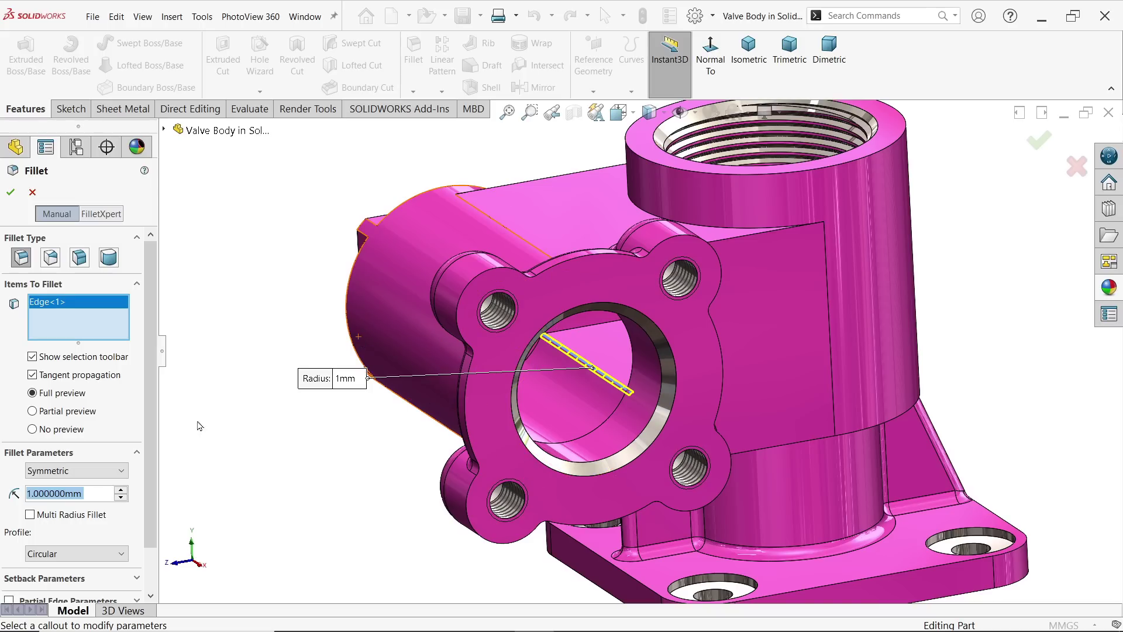
{"action": "type", "text": "2"}
{"action": "key", "text": "Return"}
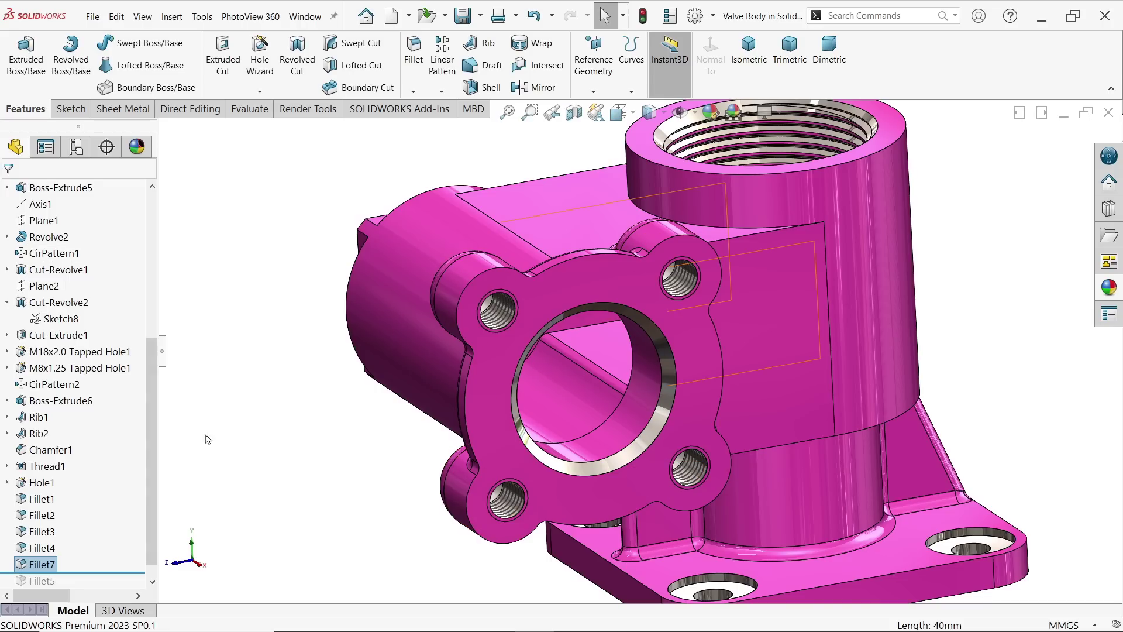
Step: Roll the model history forward past the last fillet and cut a section view along the Right Plane
{"action": "left_click_drag", "start_coordinate": [126, 572], "coordinate": [128, 565]}
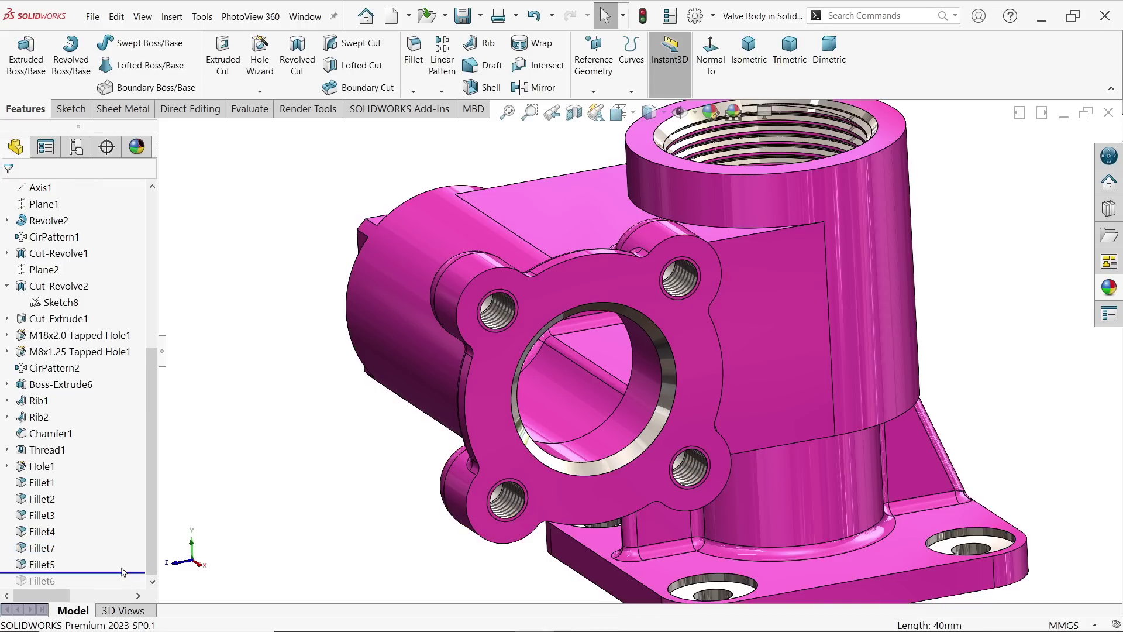
{"action": "mouse_move", "coordinate": [491, 398]}
{"action": "middle_mouse_down"}
{"action": "mouse_move", "coordinate": [455, 376]}
{"action": "mouse_move", "coordinate": [507, 399]}
{"action": "middle_mouse_up"}
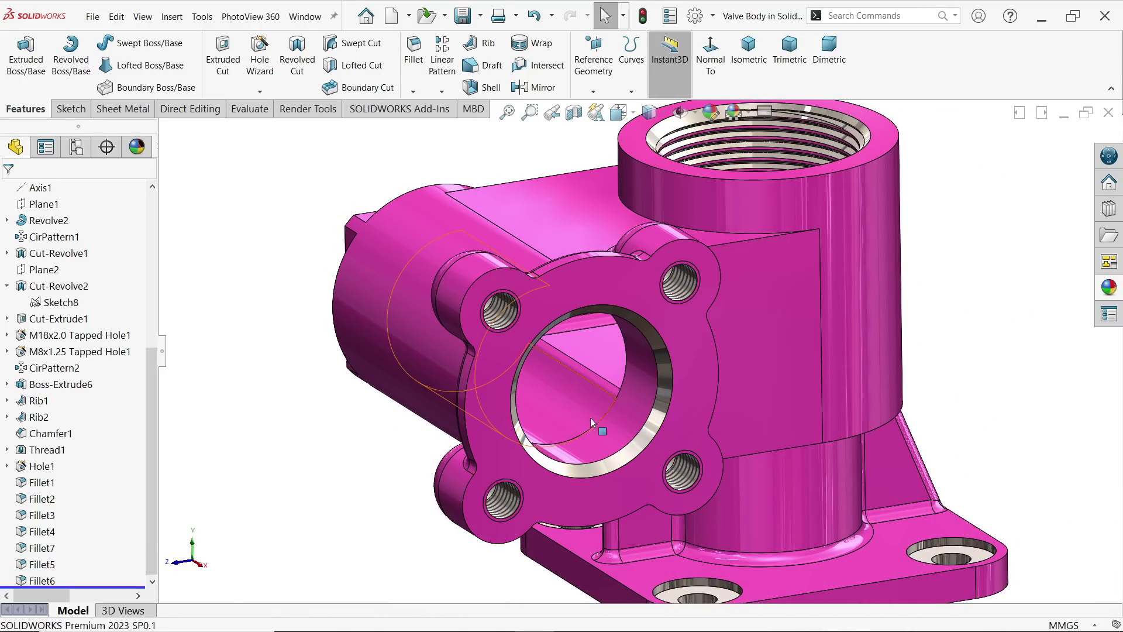
{"action": "middle_click_drag", "start_coordinate": [745, 224], "coordinate": [609, 147]}
{"action": "left_click", "coordinate": [576, 112]}
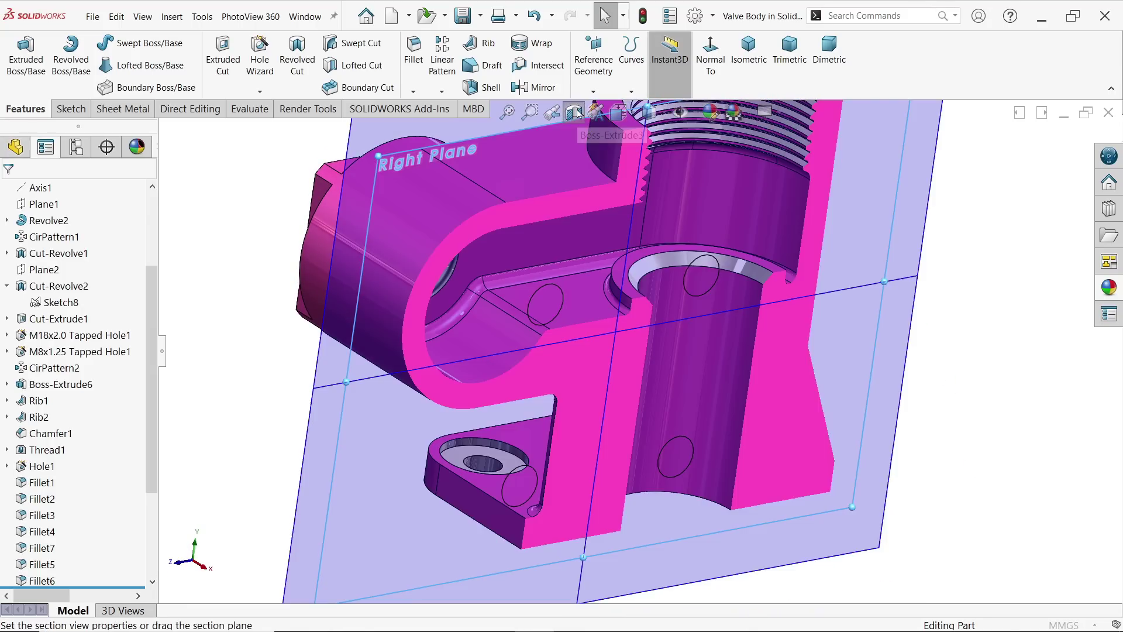
{"action": "left_click", "coordinate": [13, 193]}
Step: Examine the fillet in the groove around the raised seat and the filleted inner cavity edges in the section view
{"action": "scroll", "coordinate": [780, 306], "scroll_direction": "down", "scroll_amount": 6}
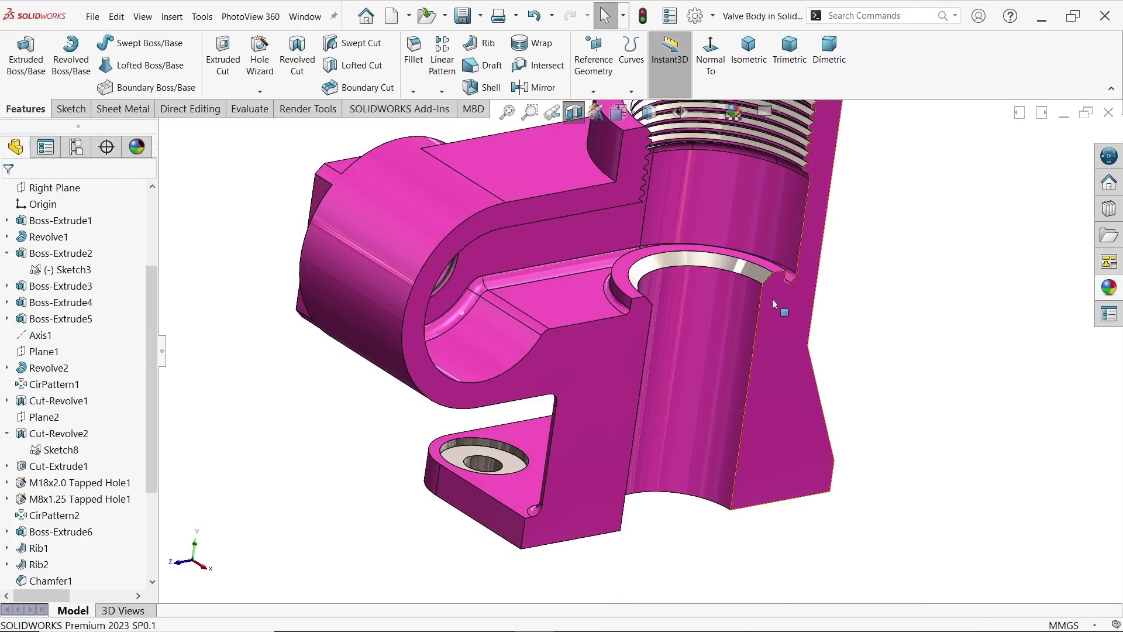
{"action": "scroll", "coordinate": [717, 301], "scroll_direction": "down", "scroll_amount": 3}
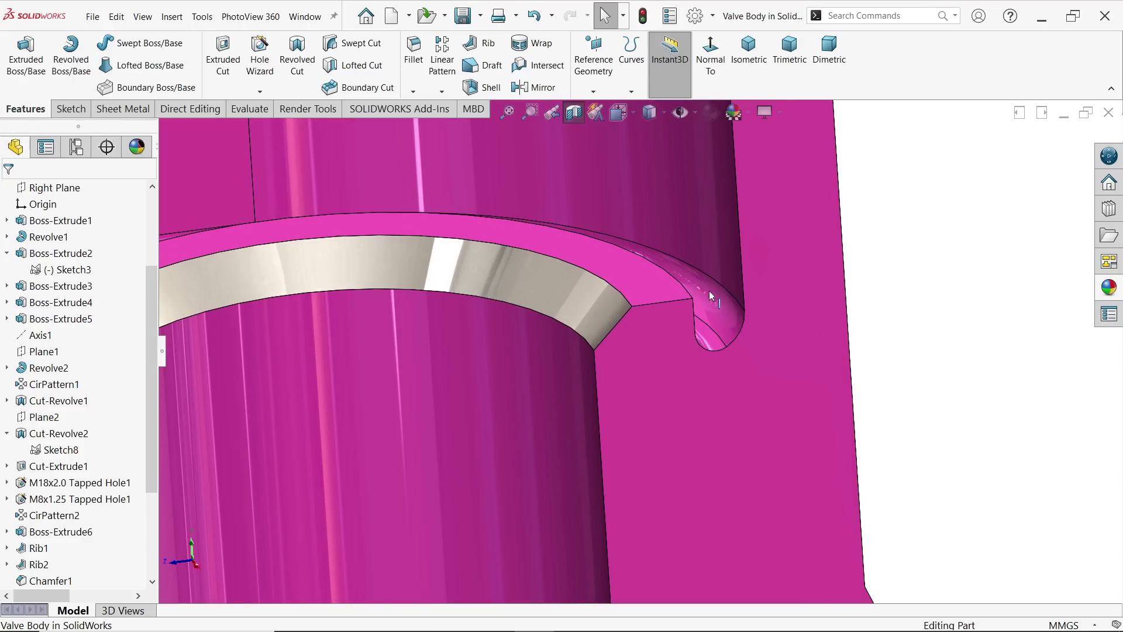
{"action": "left_click", "coordinate": [739, 326]}
{"action": "middle_click_drag", "start_coordinate": [740, 327], "coordinate": [697, 339]}
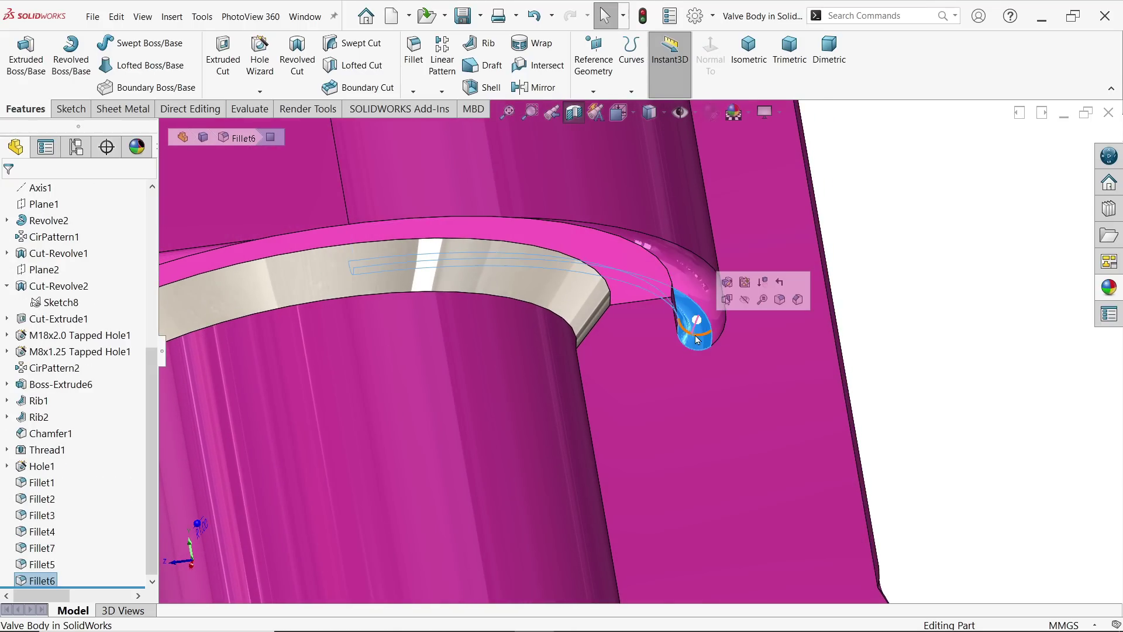
{"action": "scroll", "coordinate": [697, 338], "scroll_direction": "up", "scroll_amount": 4}
{"action": "left_click", "coordinate": [812, 268]}
{"action": "scroll", "coordinate": [761, 282], "scroll_direction": "up", "scroll_amount": 4}
{"action": "scroll", "coordinate": [499, 310], "scroll_direction": "down", "scroll_amount": 3}
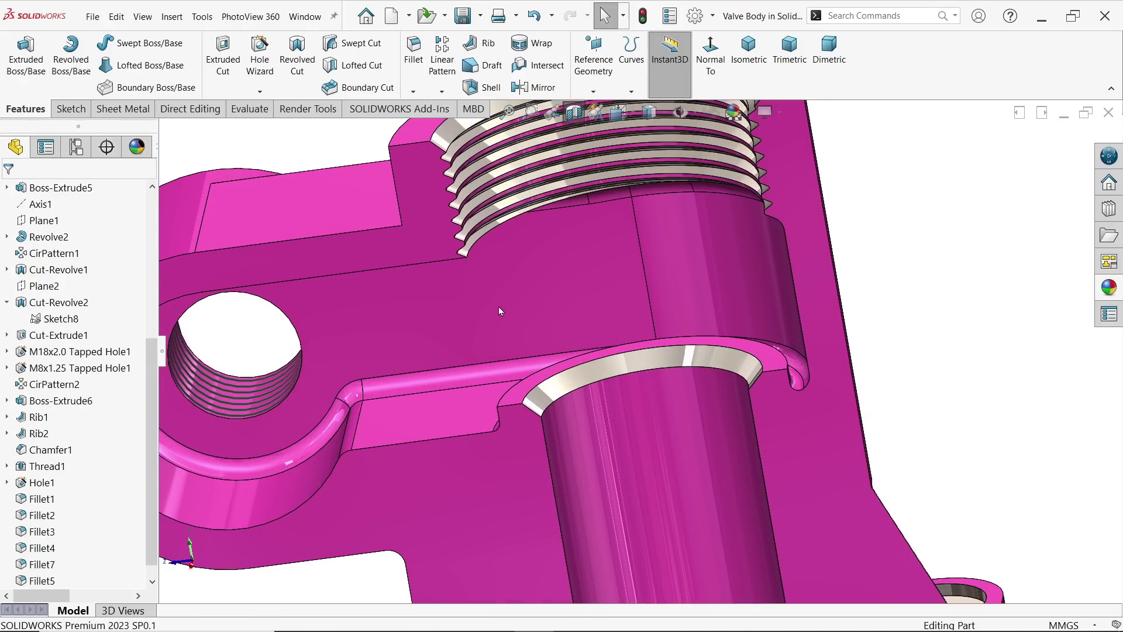
{"action": "middle_click_drag", "start_coordinate": [499, 307], "coordinate": [570, 279]}
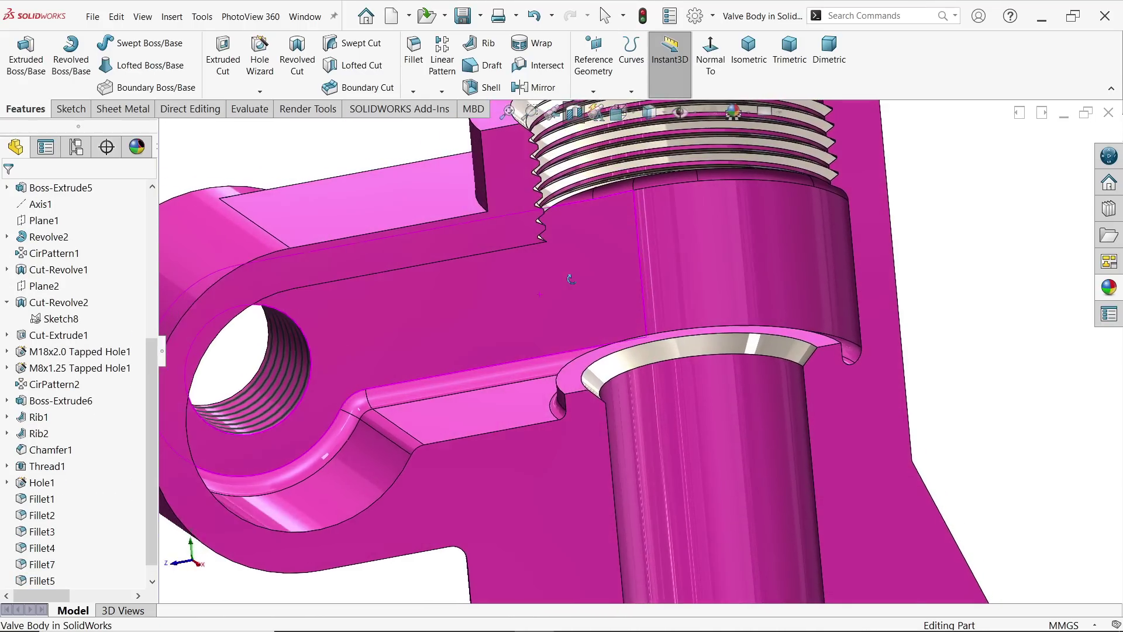
Step: Switch to the valve body drawing and check the fillet notes and the section through the threaded port, then return to SOLIDWORKS
{"action": "key", "text": "alt+Tab"}
{"action": "scroll", "coordinate": [468, 222], "scroll_direction": "up", "scroll_amount": 5}
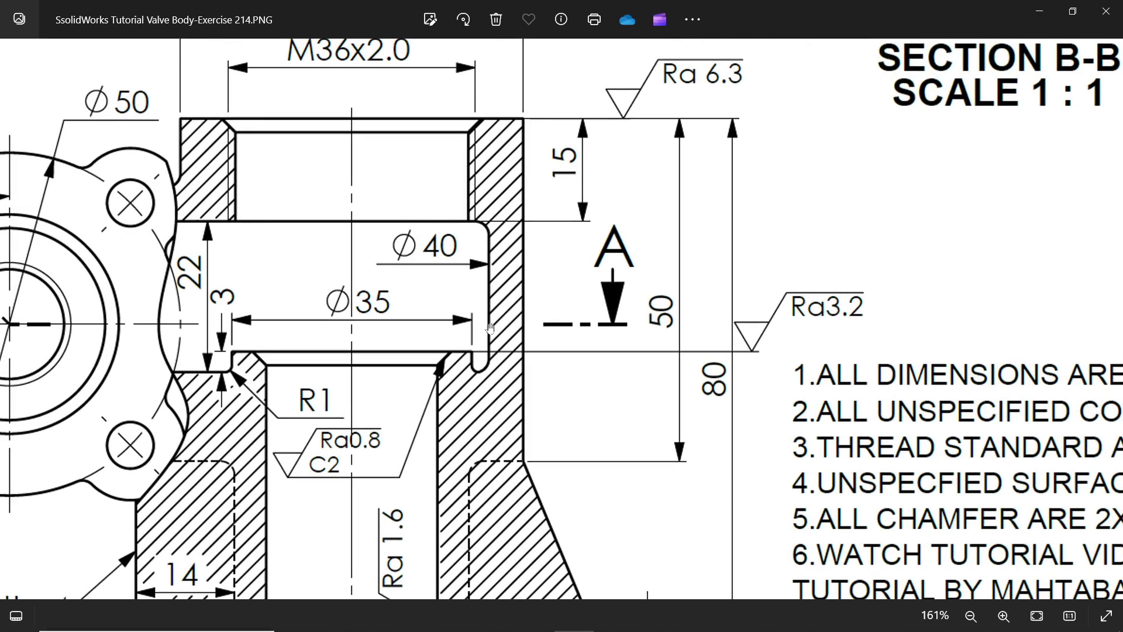
{"action": "scroll", "coordinate": [393, 375], "scroll_direction": "down", "scroll_amount": 5}
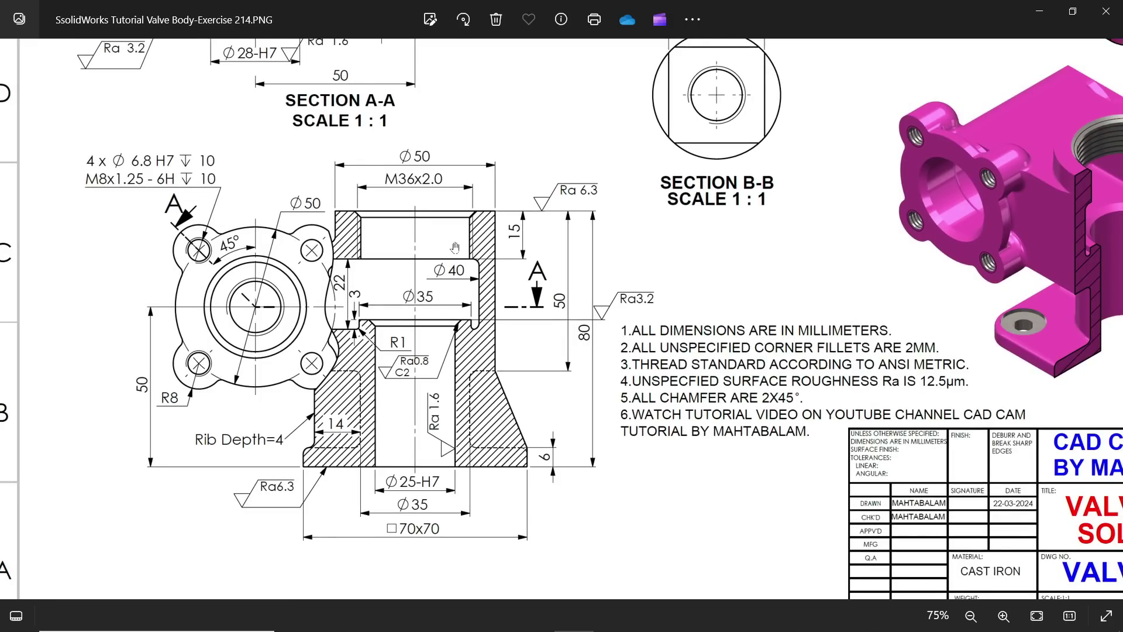
{"action": "left_click", "coordinate": [1039, 10]}
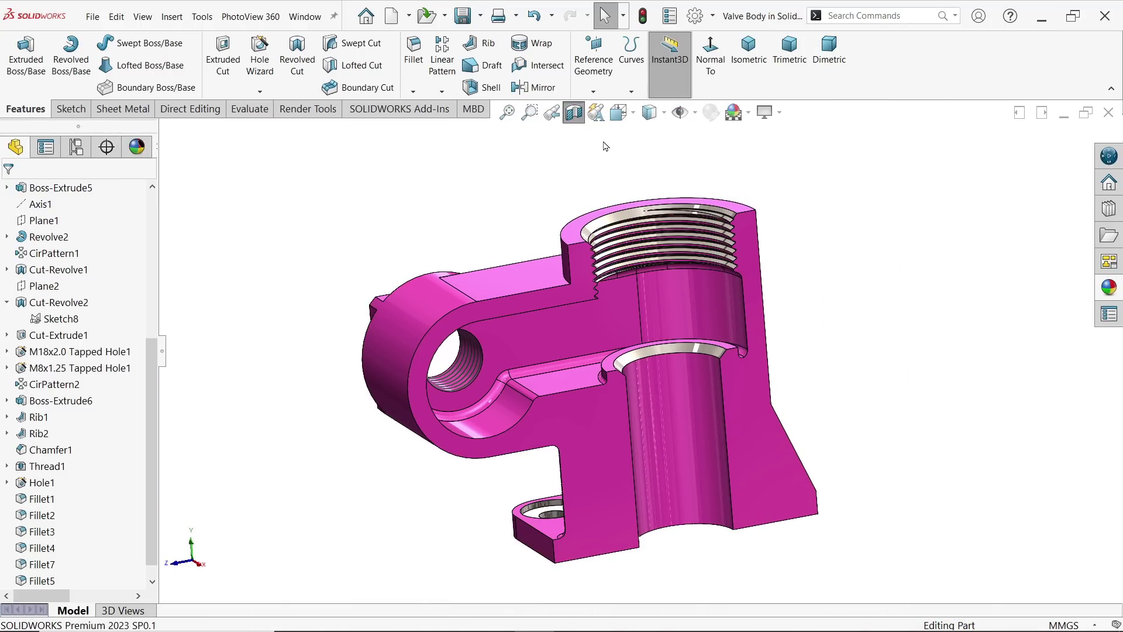
Step: Turn off the section view and fillet the top perimeter edge of the square base plate with a 2 mm radius
{"action": "left_click", "coordinate": [574, 112]}
{"action": "middle_click_drag", "start_coordinate": [673, 351], "coordinate": [663, 537]}
{"action": "scroll", "coordinate": [663, 535], "scroll_direction": "up", "scroll_amount": 2}
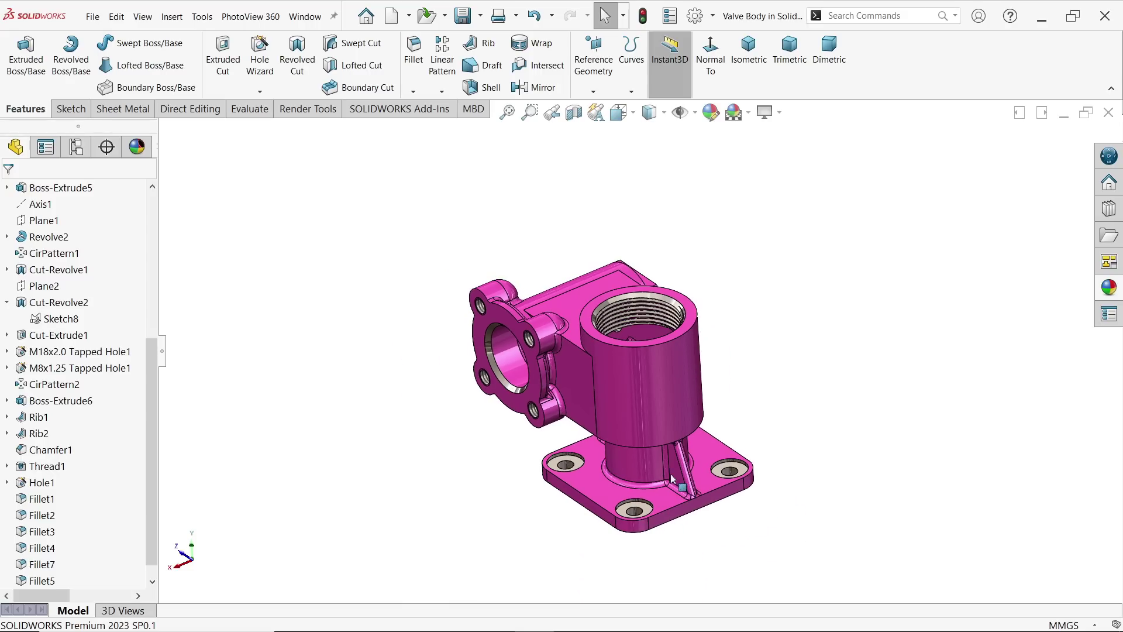
{"action": "scroll", "coordinate": [672, 480], "scroll_direction": "down", "scroll_amount": 4}
{"action": "left_click", "coordinate": [414, 65]}
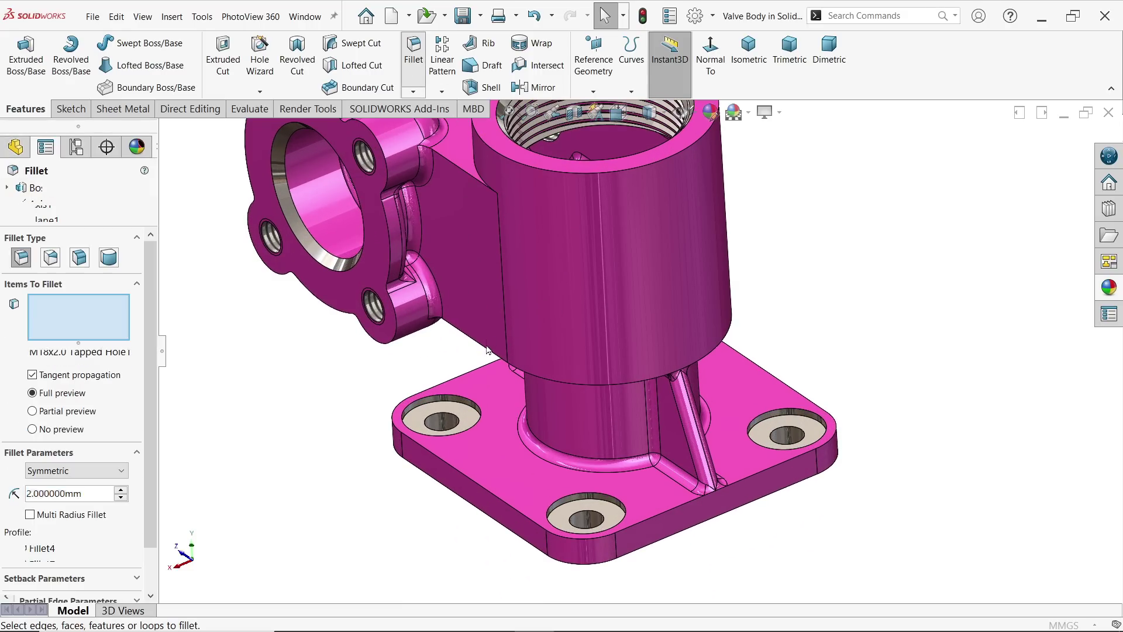
{"action": "left_click", "coordinate": [645, 521]}
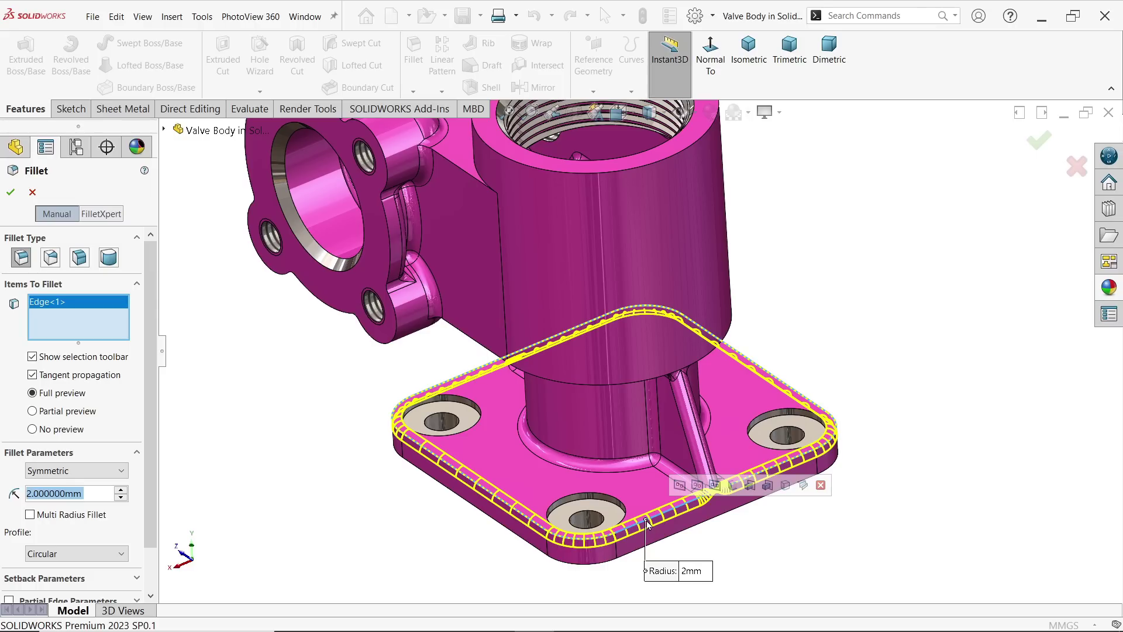
{"action": "left_click", "coordinate": [9, 190]}
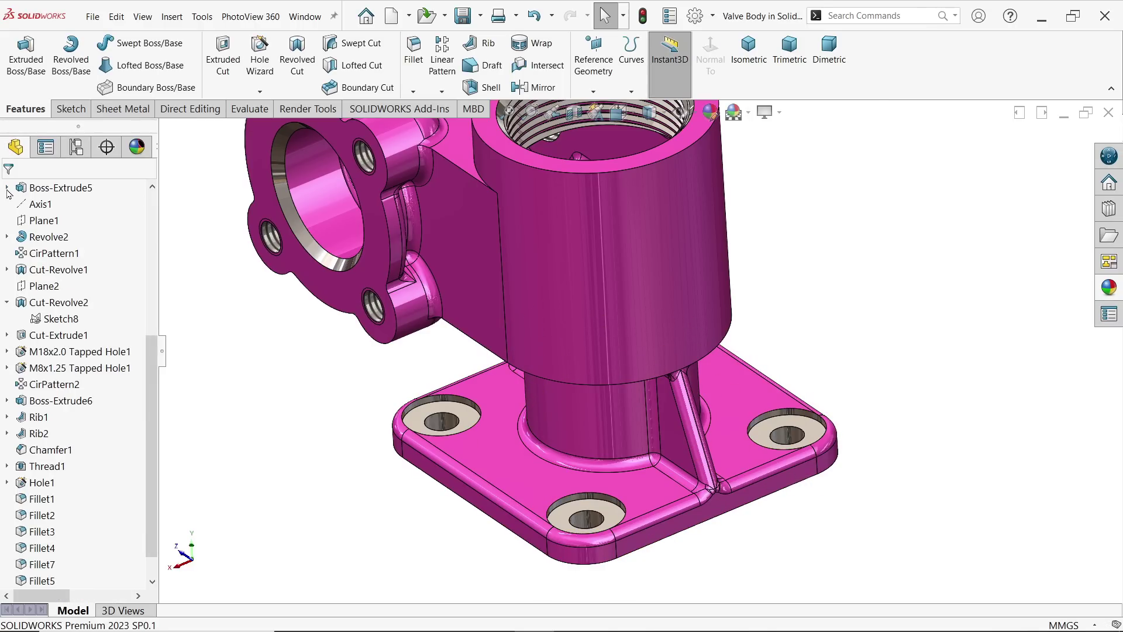
Step: Inspect the filleted valve body from the side with the flange and threaded port
{"action": "mouse_move", "coordinate": [531, 460]}
{"action": "middle_mouse_down"}
{"action": "mouse_move", "coordinate": [507, 447]}
{"action": "mouse_move", "coordinate": [540, 454]}
{"action": "middle_mouse_up"}
{"action": "scroll", "coordinate": [550, 338], "scroll_direction": "up", "scroll_amount": 3}
{"action": "scroll", "coordinate": [597, 252], "scroll_direction": "down", "scroll_amount": 1}
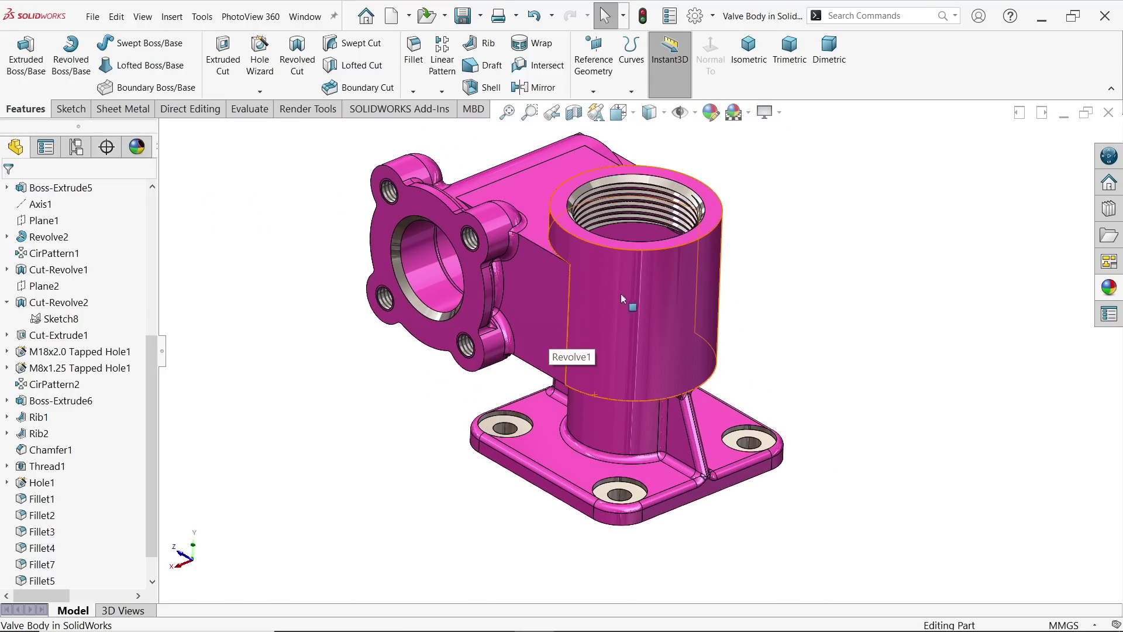
{"action": "mouse_move", "coordinate": [621, 296]}
{"action": "middle_mouse_down"}
{"action": "mouse_move", "coordinate": [606, 254]}
{"action": "mouse_move", "coordinate": [619, 289]}
{"action": "middle_mouse_up"}
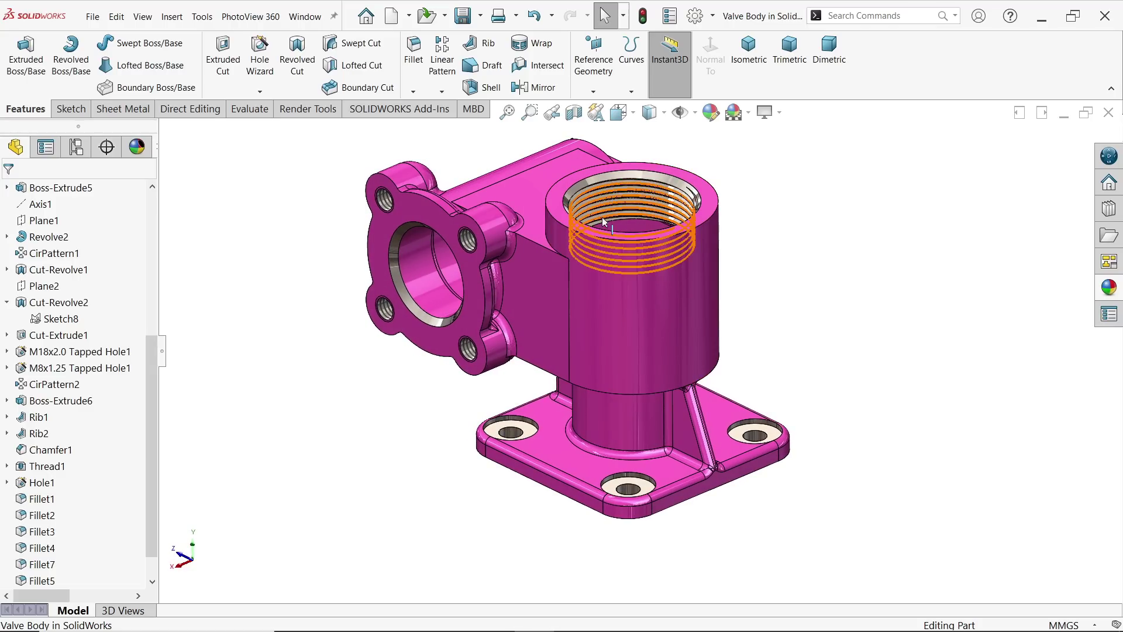
{"action": "scroll", "coordinate": [602, 217], "scroll_direction": "down", "scroll_amount": 1}
{"action": "middle_click_drag", "start_coordinate": [568, 265], "coordinate": [547, 295]}
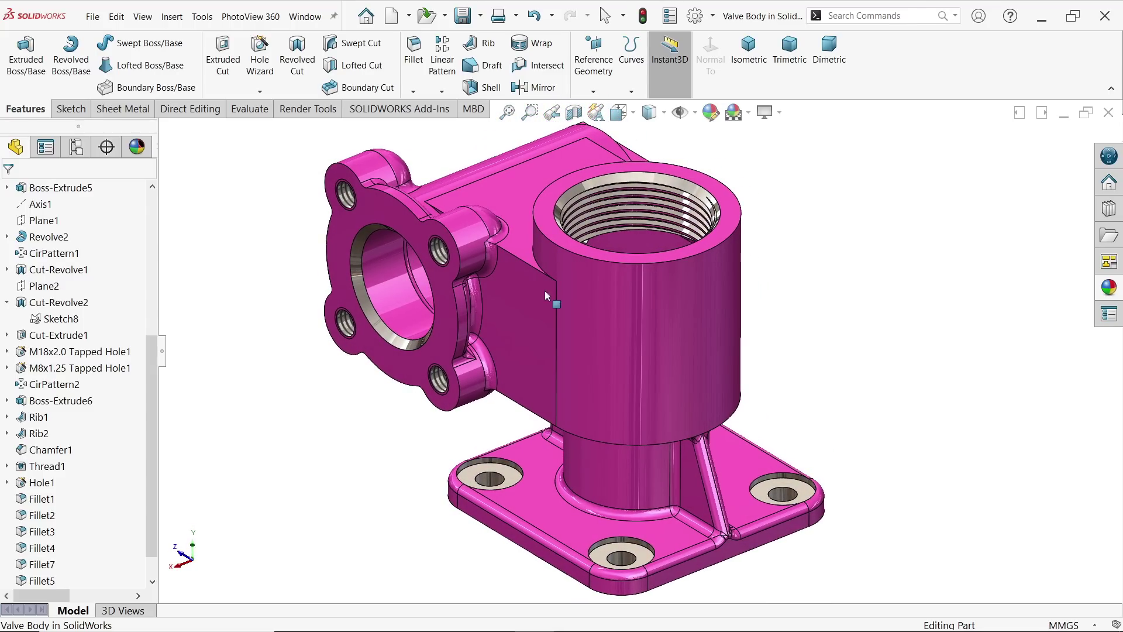